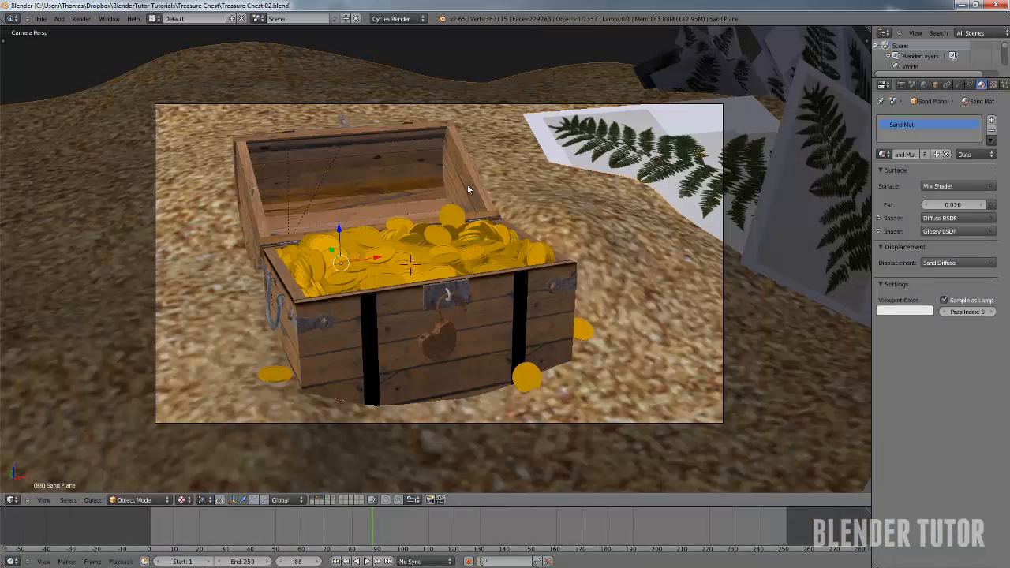
# Examine the textured treasure chest scene through the camera and from outside, including the sand plane and surrounding fern leaf planes
pyautogui.scroll(2, 467, 185)
pyautogui.scroll(-2, 523, 181)
pyautogui.scroll(2, 516, 182)
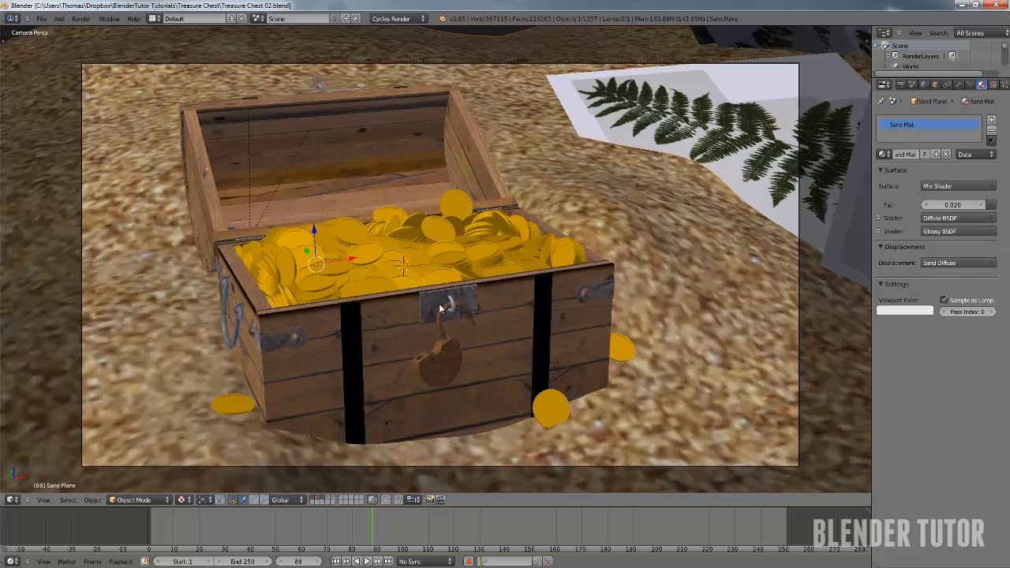
pyautogui.scroll(1, 440, 309)
pyautogui.scroll(-2, 440, 310)
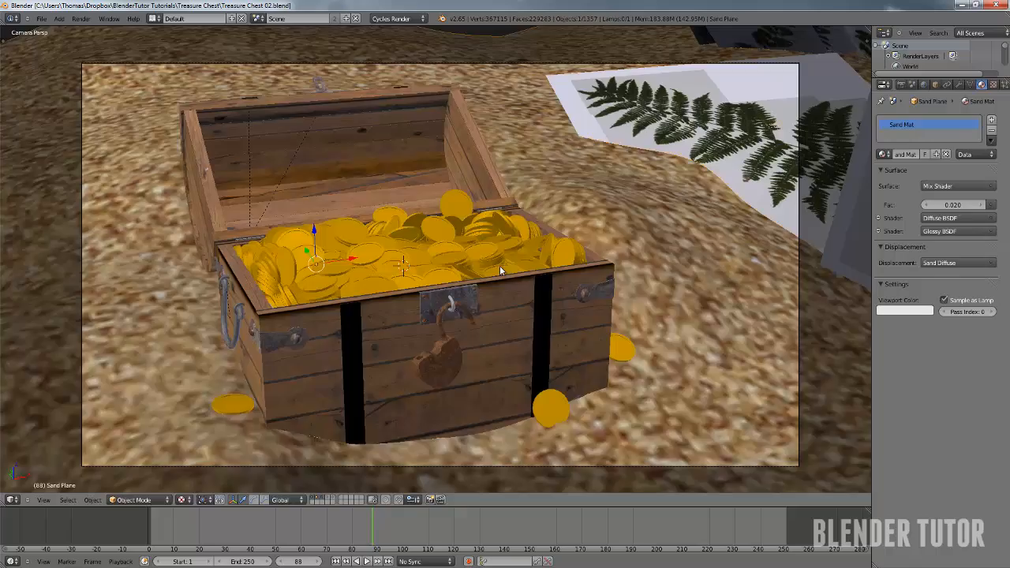
pyautogui.scroll(-3, 499, 268)
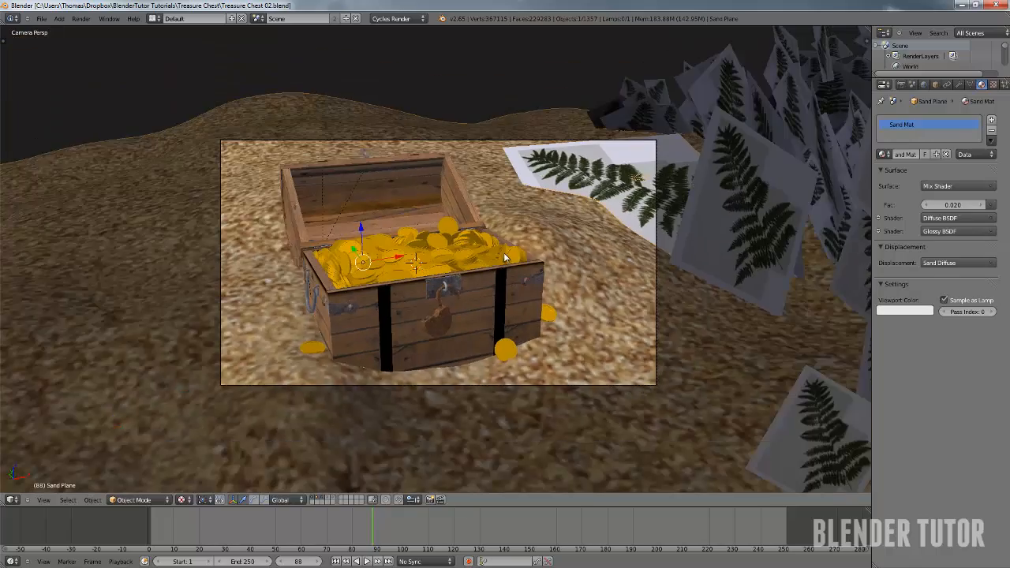
pyautogui.scroll(1, 441, 229)
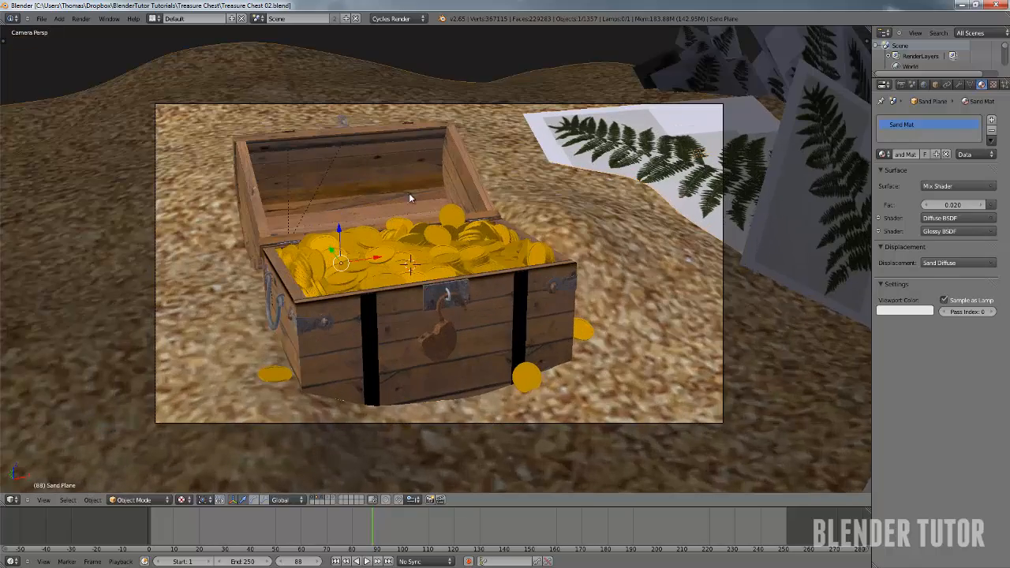
pyautogui.scroll(-2, 478, 223)
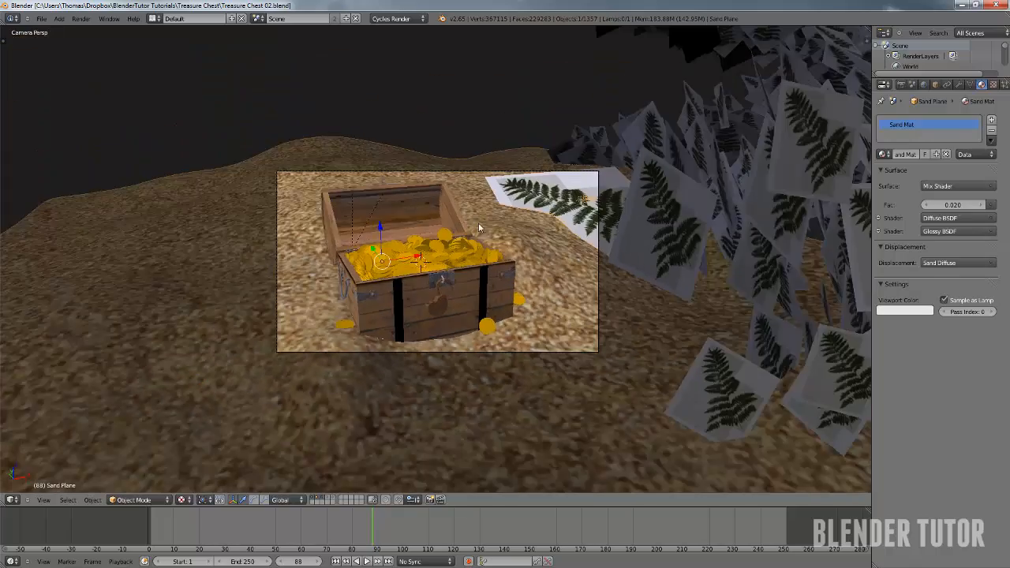
pyautogui.scroll(2, 488, 220)
pyautogui.moveTo(487, 220); pyautogui.dragTo(502, 228, button='middle')
pyautogui.scroll(-5, 502, 230)
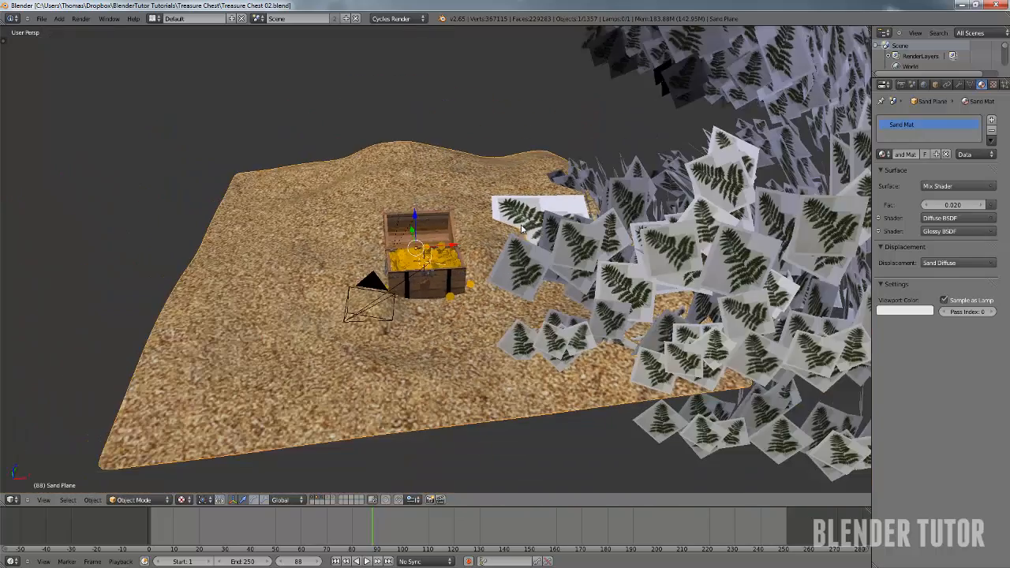
pyautogui.moveTo(671, 224); pyautogui.dragTo(279, 442, button='middle')
pyautogui.scroll(6, 651, 270)
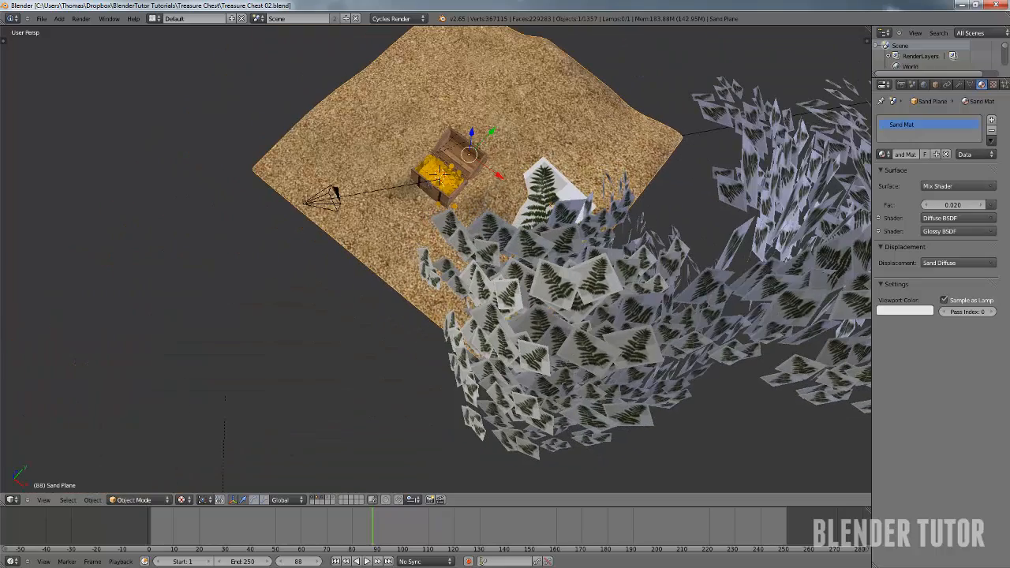
# Switch to Windows Photo Viewer to view the final render, and compare it with the fern leaf planes in Blender
pyautogui.hotkey('alt', 'Tab')
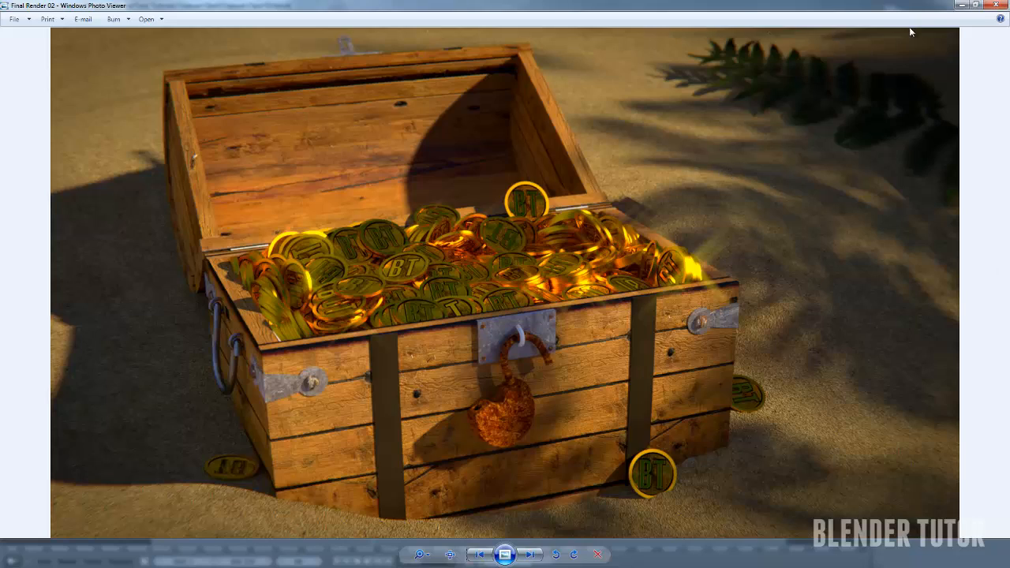
pyautogui.click(961, 4)
pyautogui.moveTo(632, 271); pyautogui.dragTo(563, 249, button='middle')
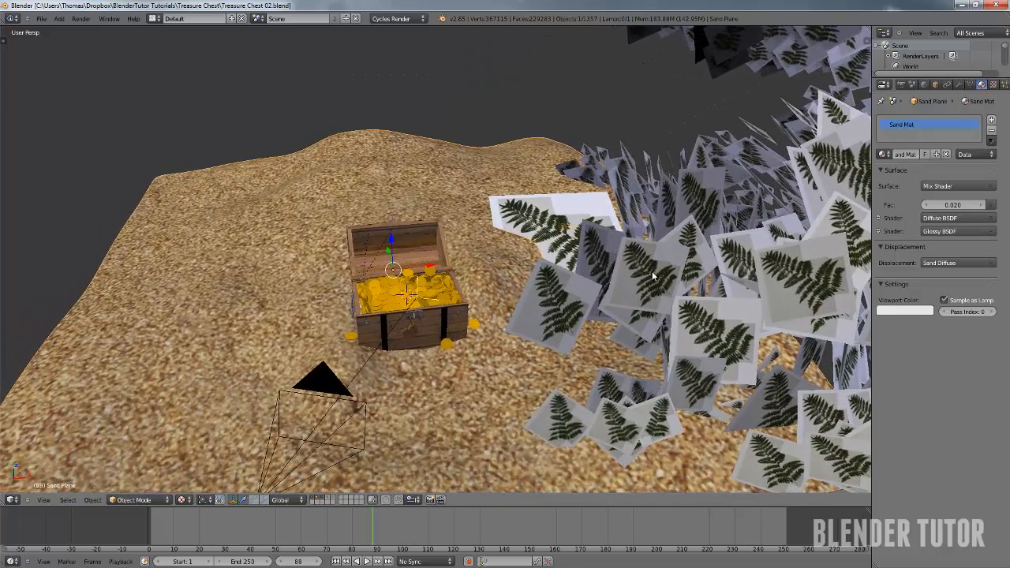
pyautogui.moveTo(652, 275); pyautogui.dragTo(607, 265, button='middle')
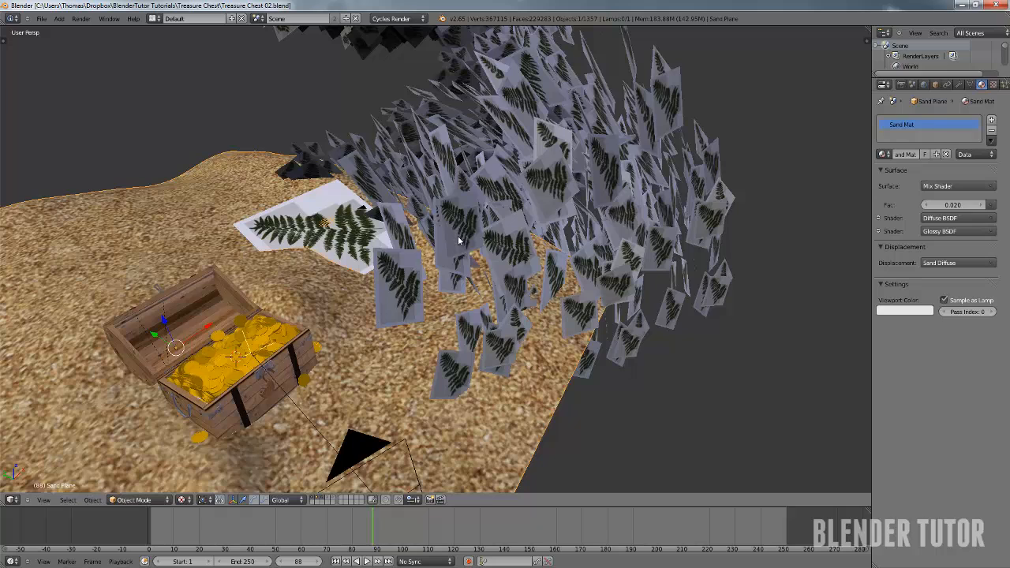
# Select the single fern leaf plane closest to the chest and inspect it together with the surrounding leaf planes
pyautogui.rightClick(404, 287)
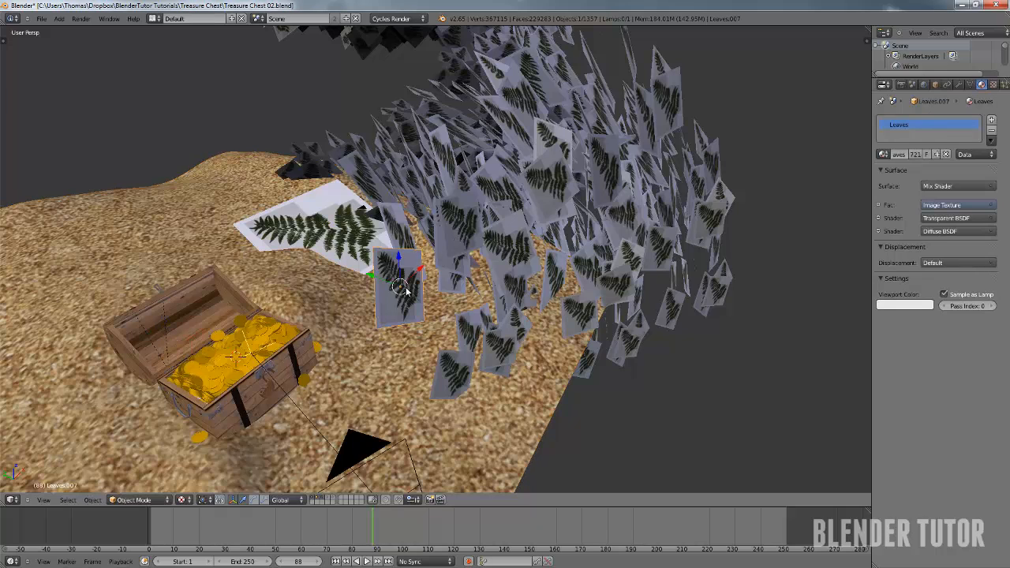
pyautogui.moveTo(406, 288); pyautogui.dragTo(383, 283, button='middle')
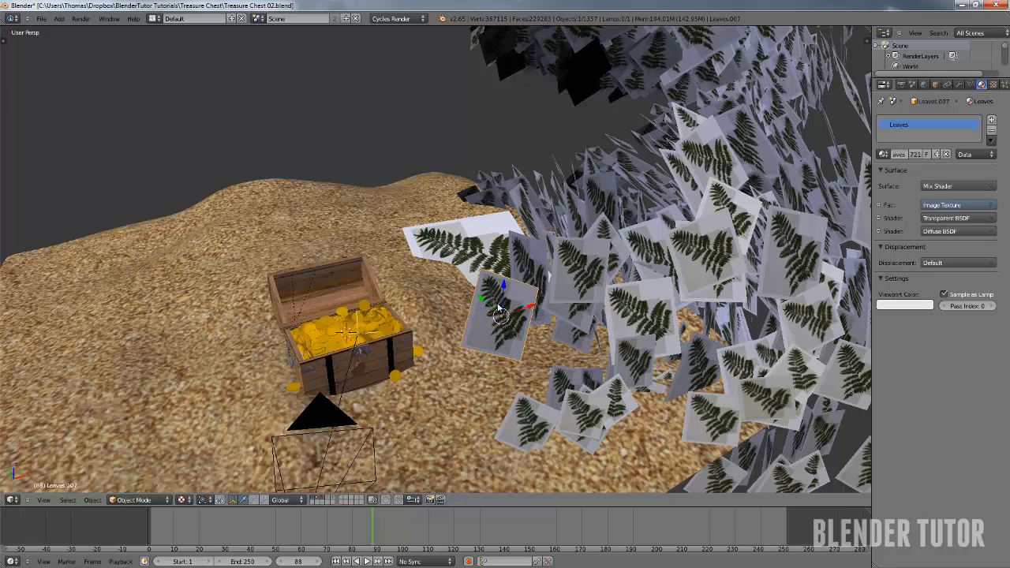
pyautogui.scroll(1, 438, 308)
pyautogui.moveTo(438, 308); pyautogui.dragTo(412, 82, button='middle')
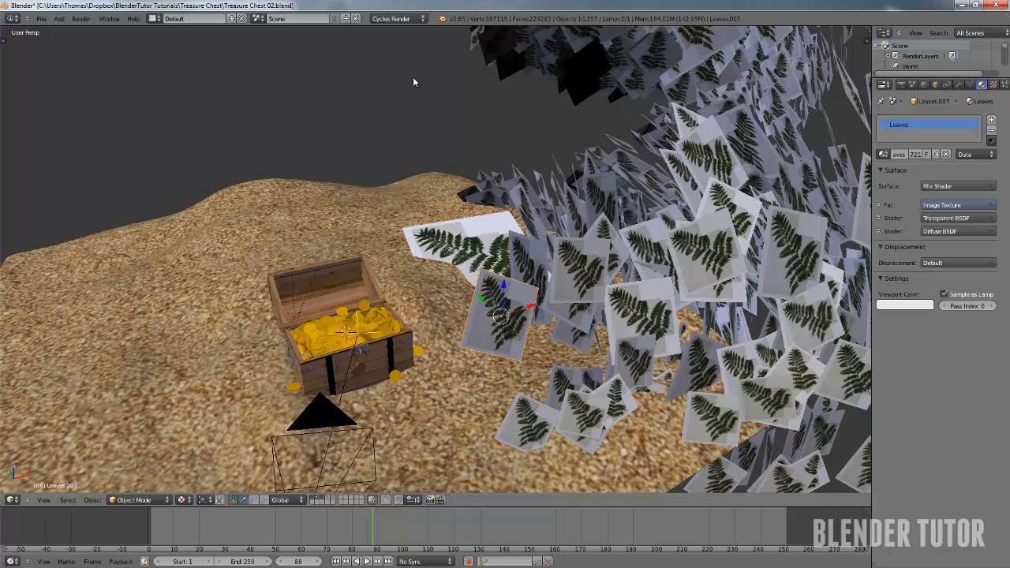
# Open the recent file Treasure Chest 03.blend
pyautogui.click(41, 18)
pyautogui.moveTo(69, 50)
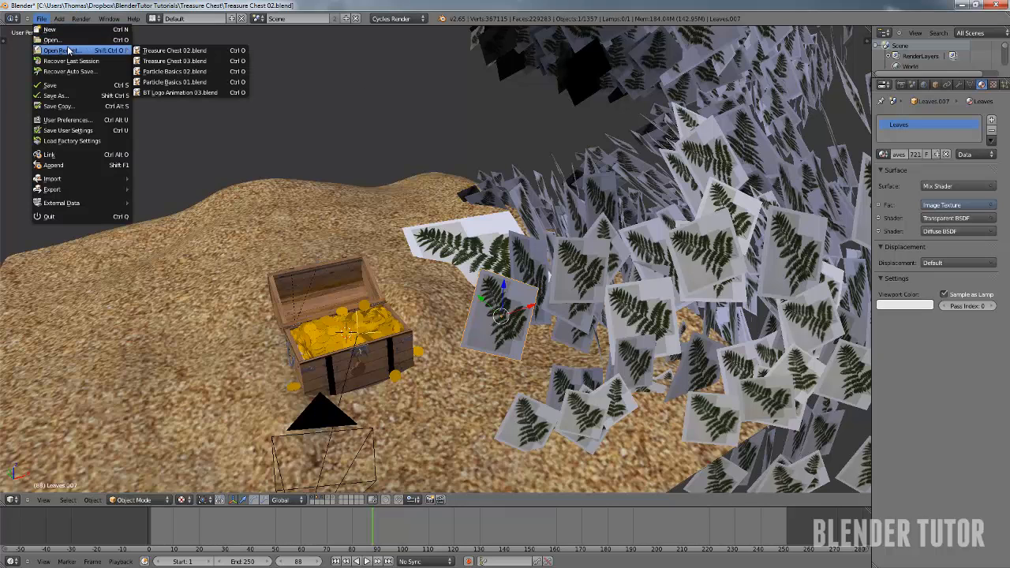
pyautogui.click(177, 61)
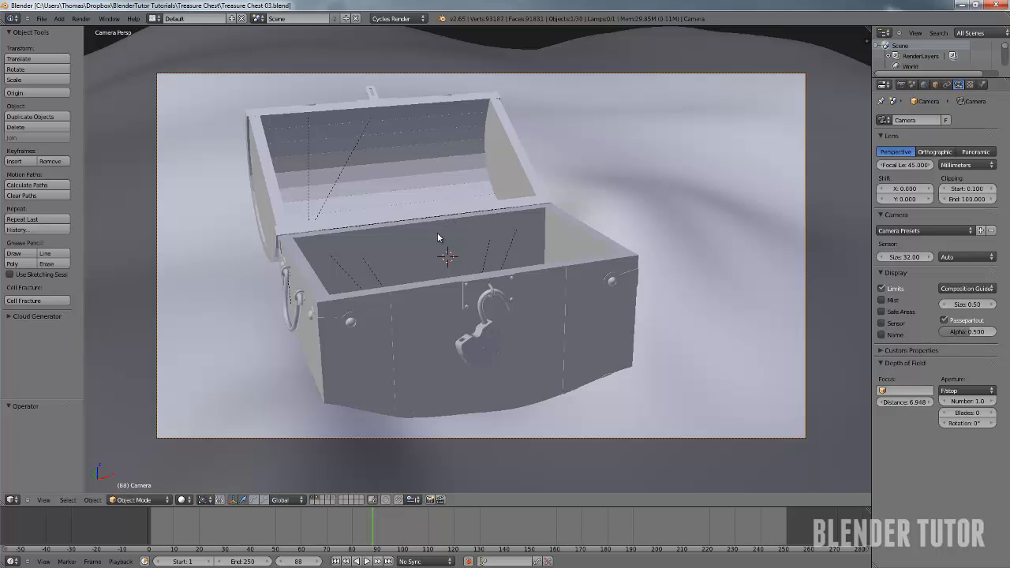
pyautogui.scroll(1, 418, 265)
pyautogui.scroll(-1, 418, 265)
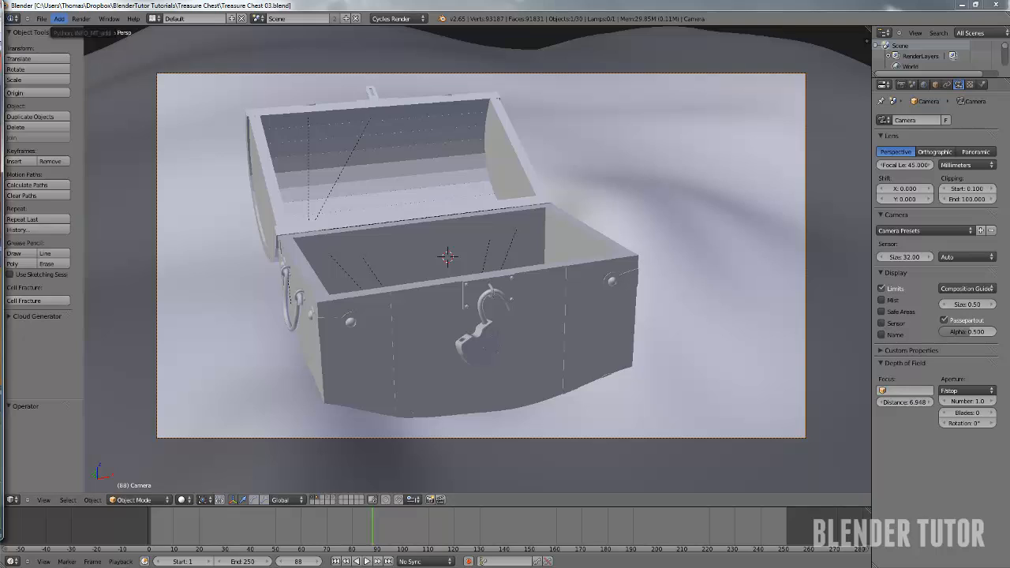
# Switch to Firefox and review the CGTextures pages for the Leather0071 leather and Leaves0109 fern textures
pyautogui.moveTo(0, 6); pyautogui.dragTo(441, 1)
pyautogui.moveTo(460, 94)
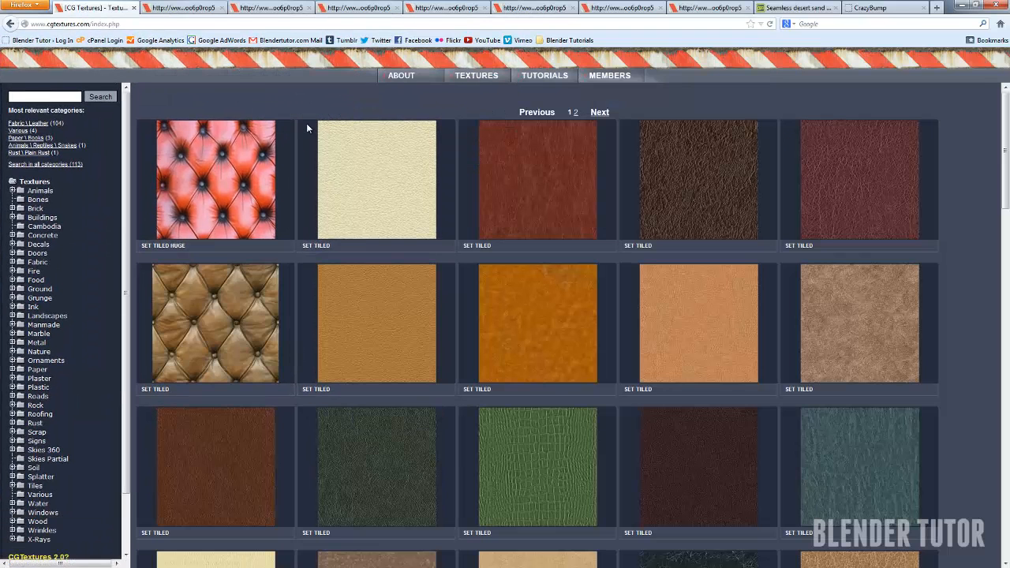
pyautogui.click(181, 9)
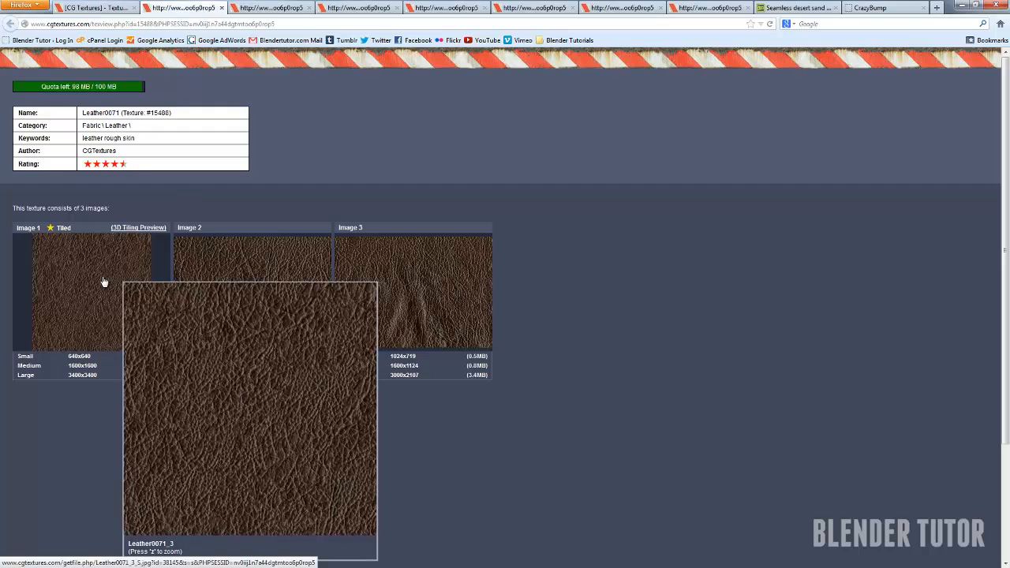
pyautogui.click(234, 7)
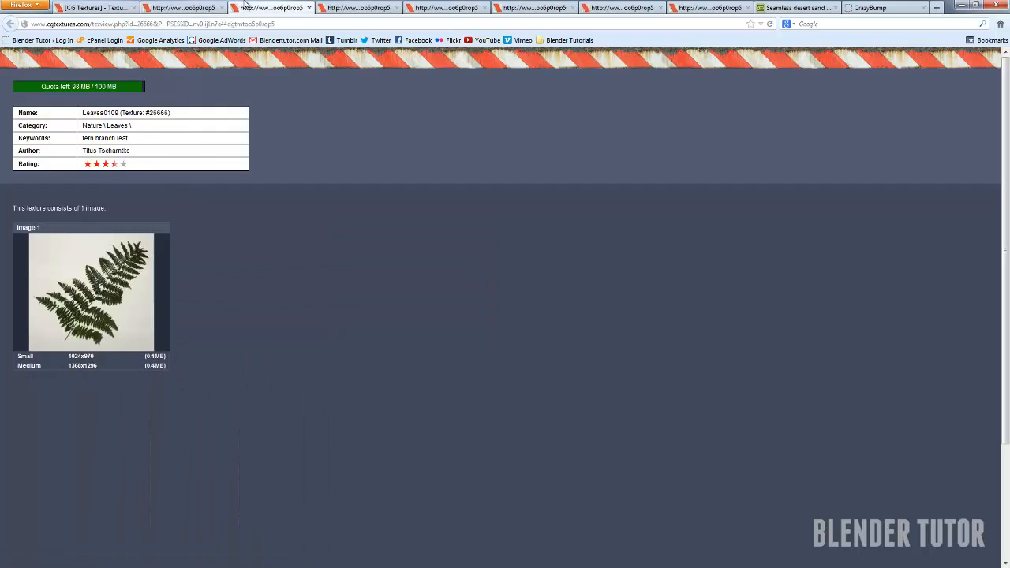
pyautogui.moveTo(118, 298)
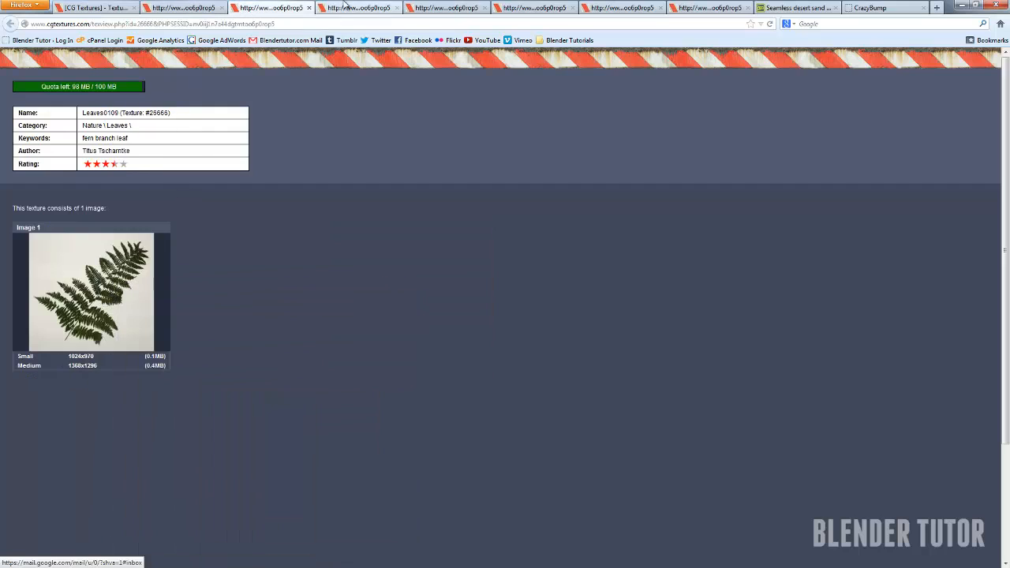
# Review the MetalScratches0052 scratched metal and Rust0141 tiled rust texture pages
pyautogui.click(359, 7)
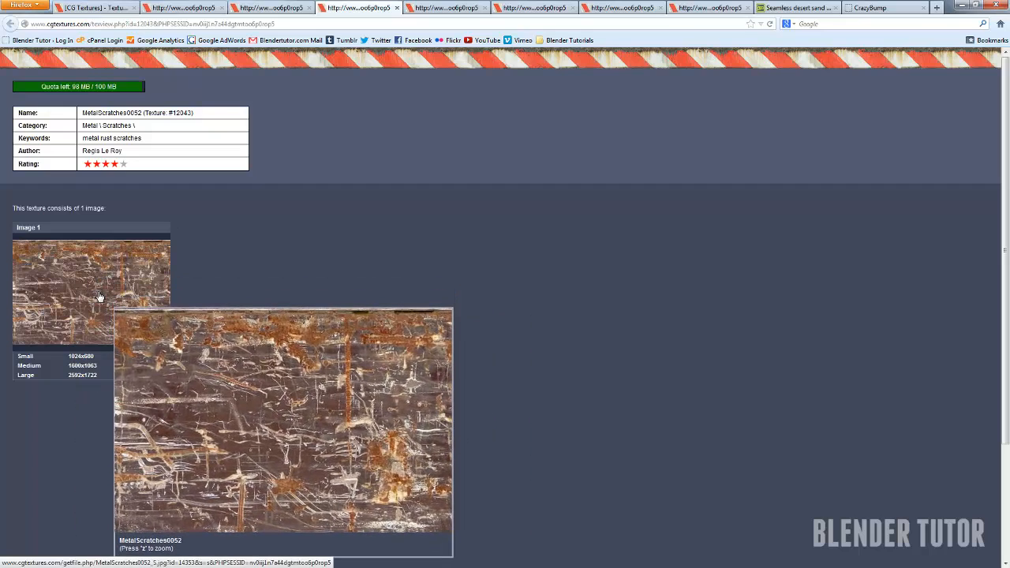
pyautogui.click(450, 7)
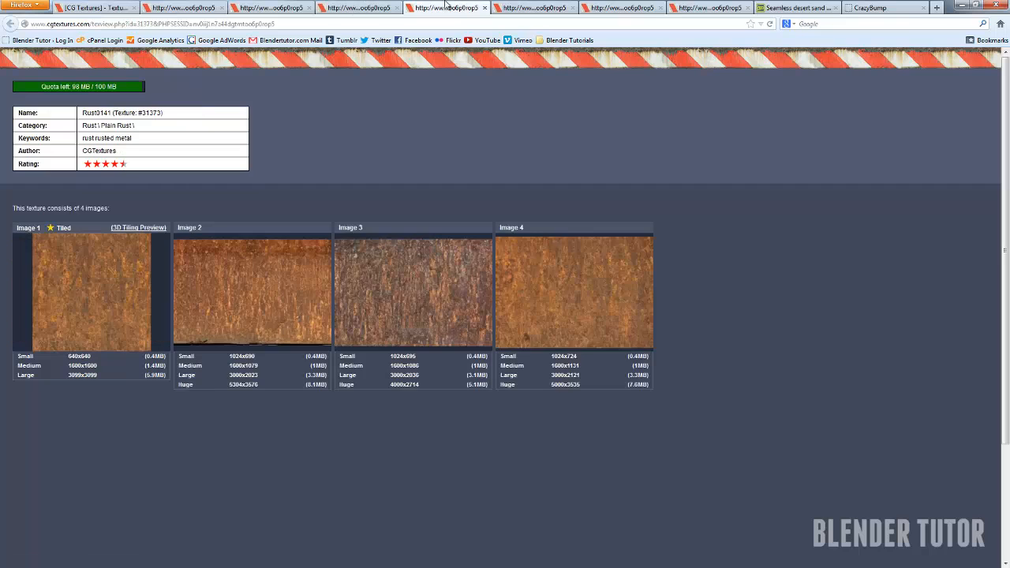
pyautogui.moveTo(103, 272)
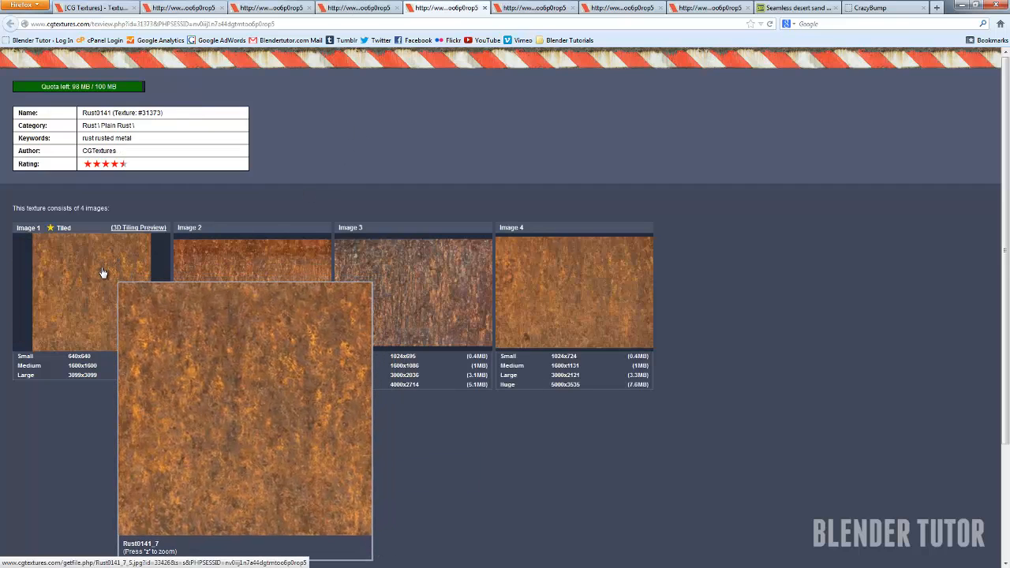
# Look through the images of the MetalBare0084 fine scratched metal texture, previewing Image 3
pyautogui.click(535, 7)
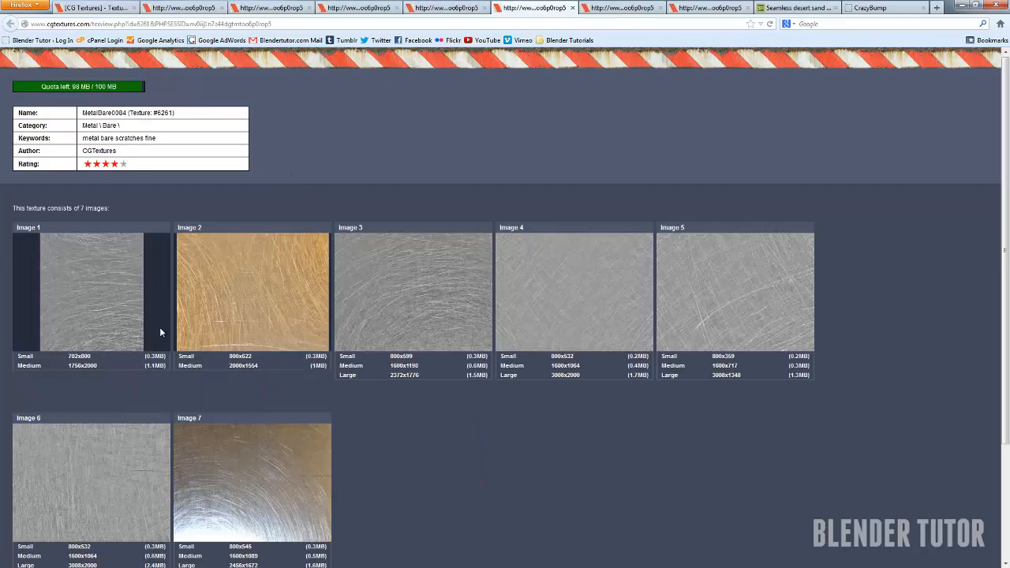
pyautogui.moveTo(104, 296)
pyautogui.moveTo(433, 299)
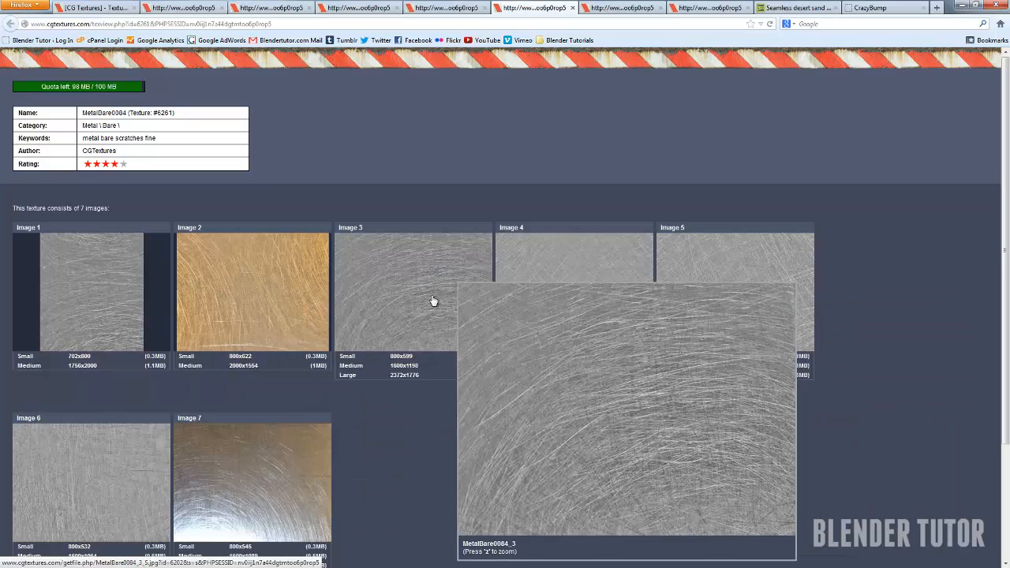
pyautogui.scroll(-3, 403, 292)
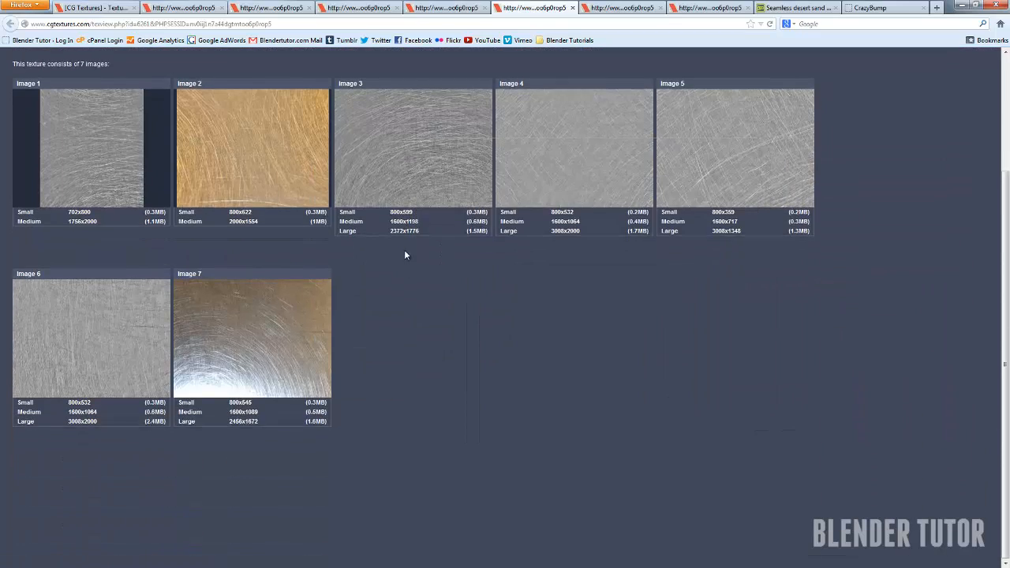
pyautogui.scroll(3, 404, 251)
pyautogui.scroll(1, 405, 253)
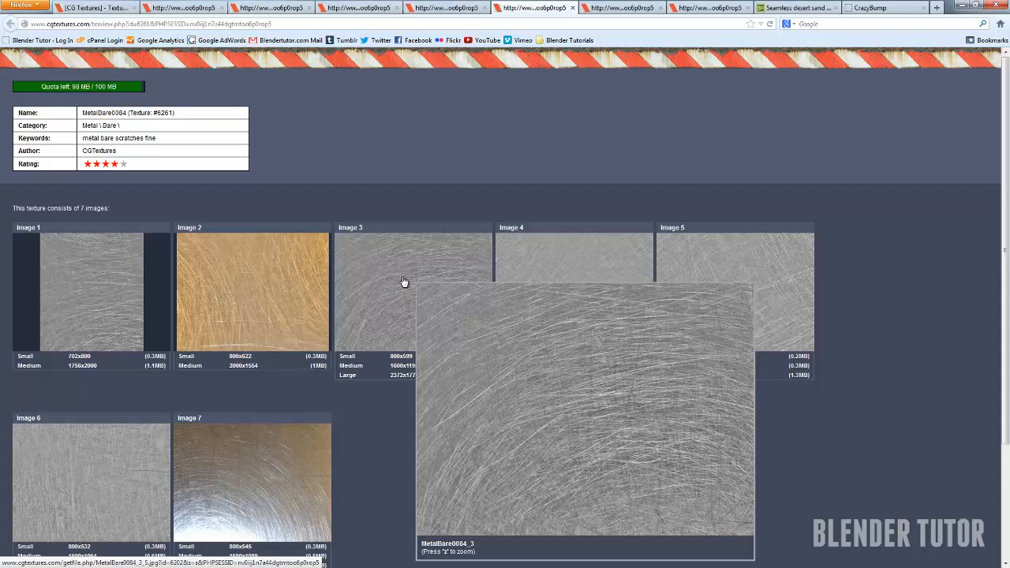
# Review the MetalBare0074 bare metal page and the WoodFine0042 ship plank texture page
pyautogui.click(598, 6)
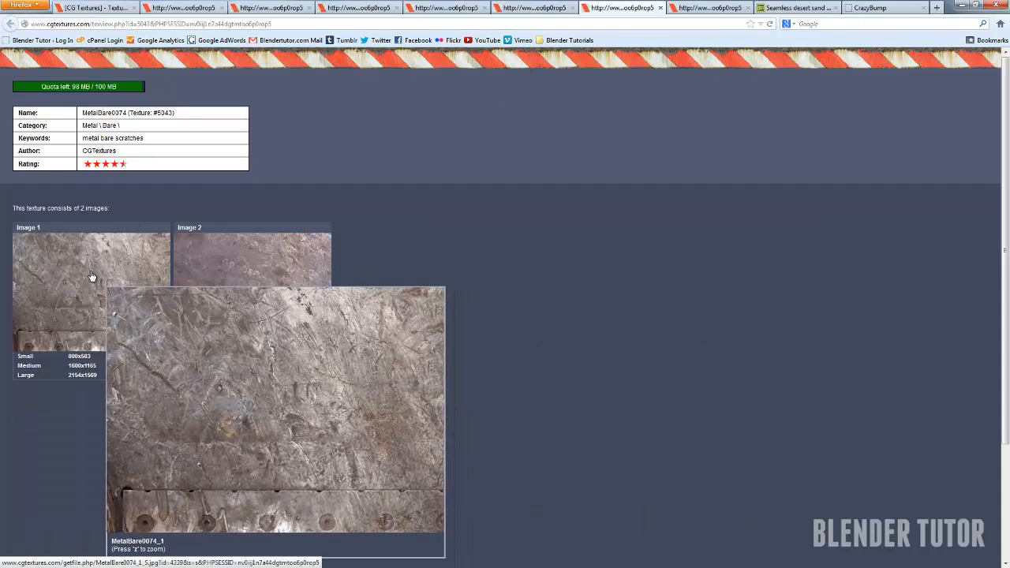
pyautogui.click(694, 7)
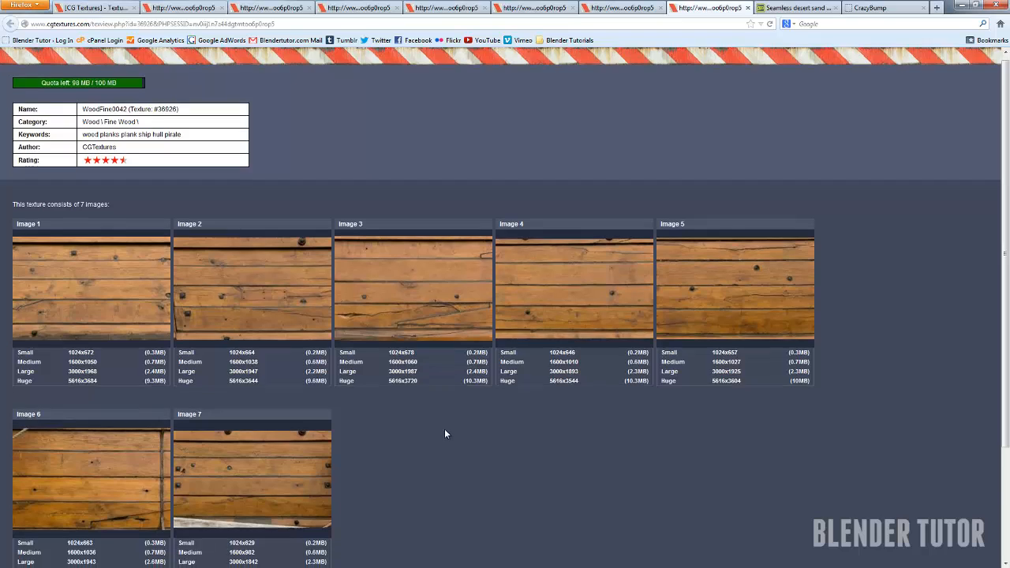
pyautogui.scroll(-1, 444, 430)
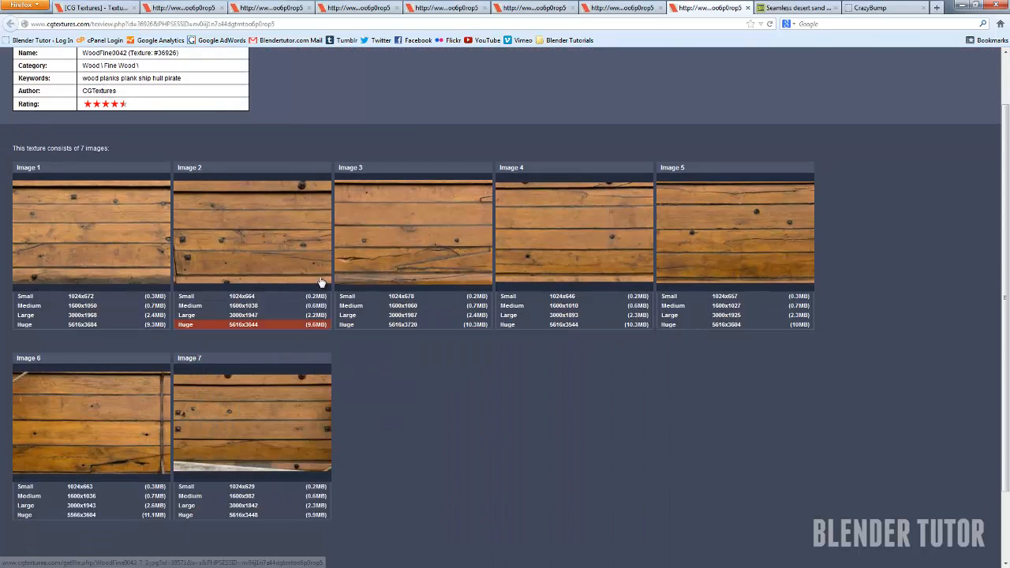
# Review the seamless desert sand texture on deviantART and open the CrazyBump page before returning to Blender
pyautogui.click(789, 7)
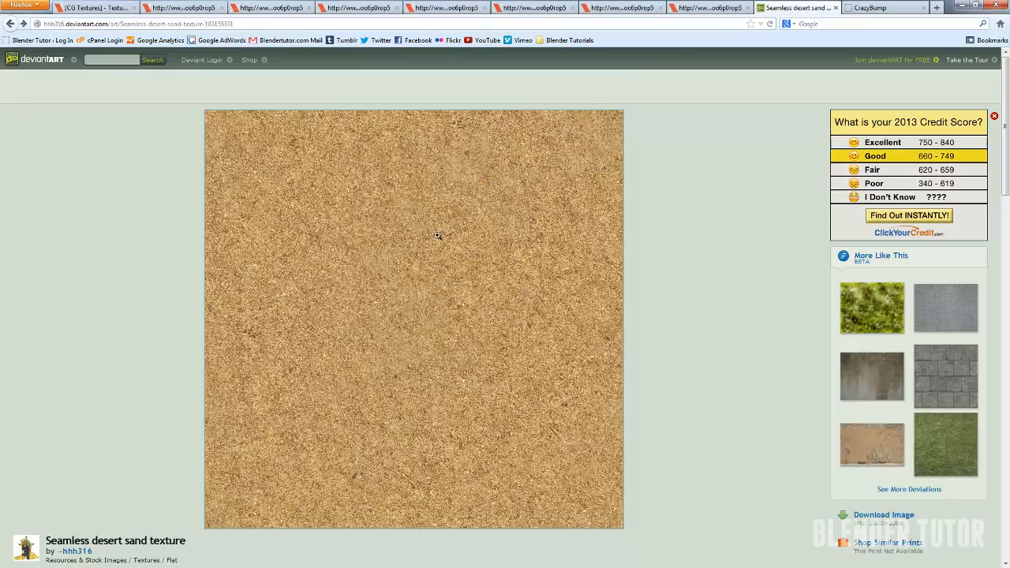
pyautogui.scroll(-2, 413, 274)
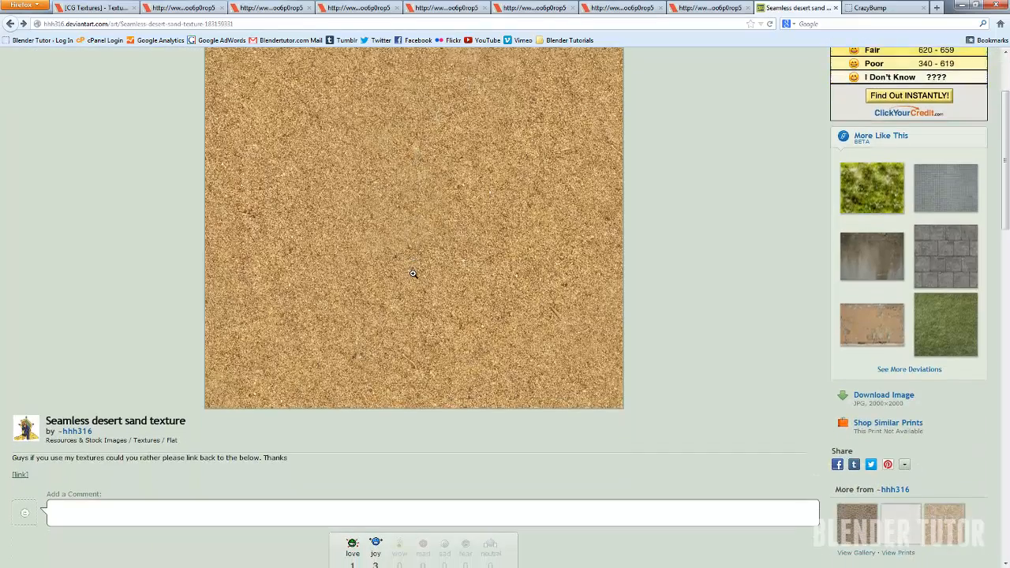
pyautogui.scroll(2, 412, 273)
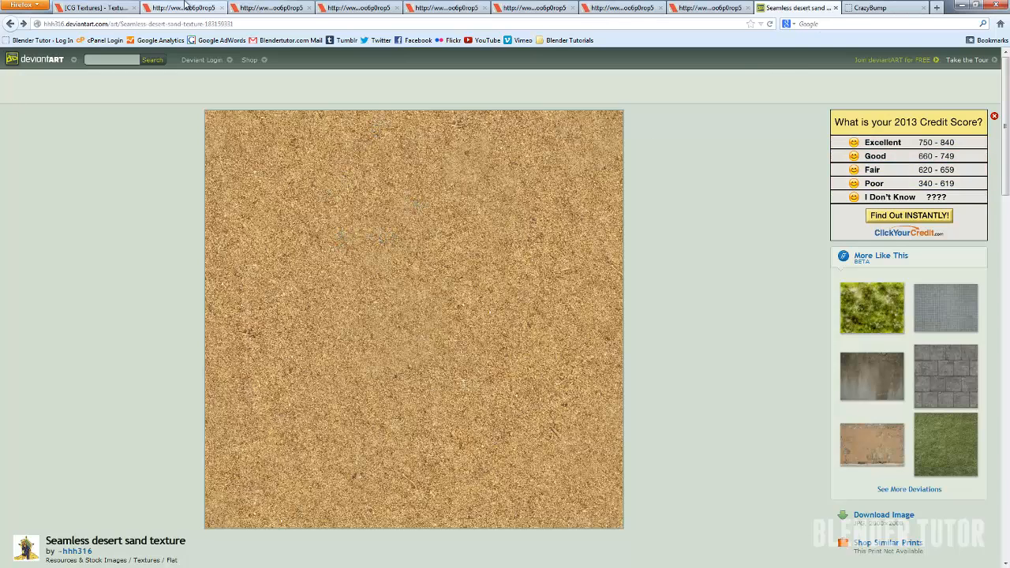
pyautogui.click(98, 6)
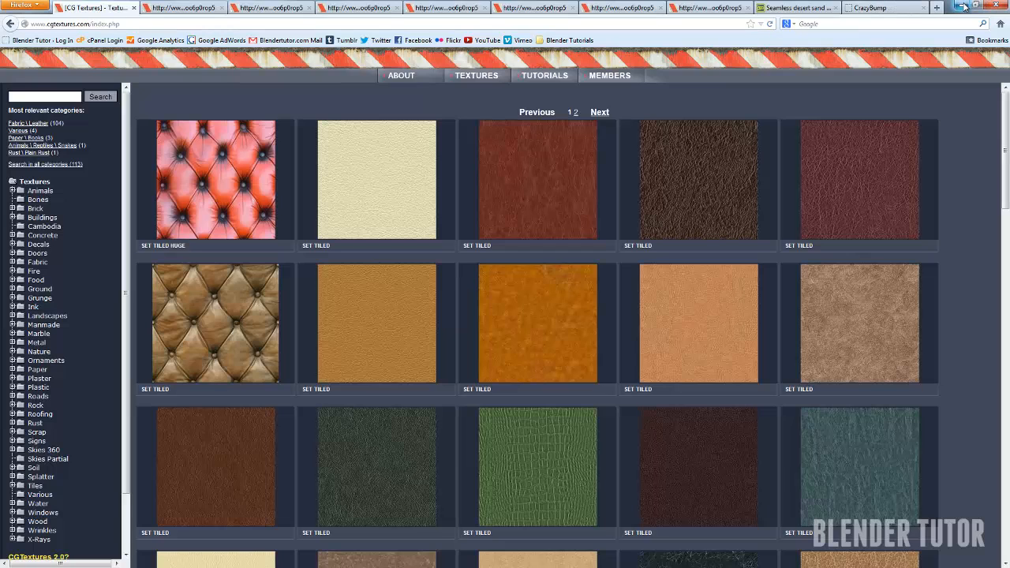
pyautogui.click(878, 6)
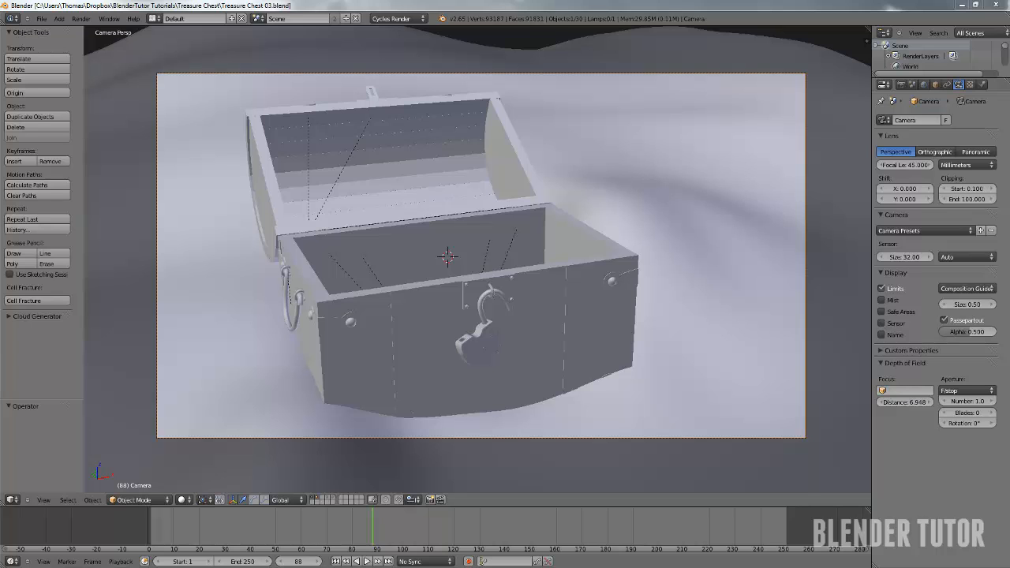
# Examine the BT_Logo_Coin image in Windows Photo Viewer, including its circular scratches up close, and close the viewer
pyautogui.moveTo(517, 564); pyautogui.dragTo(495, 81)
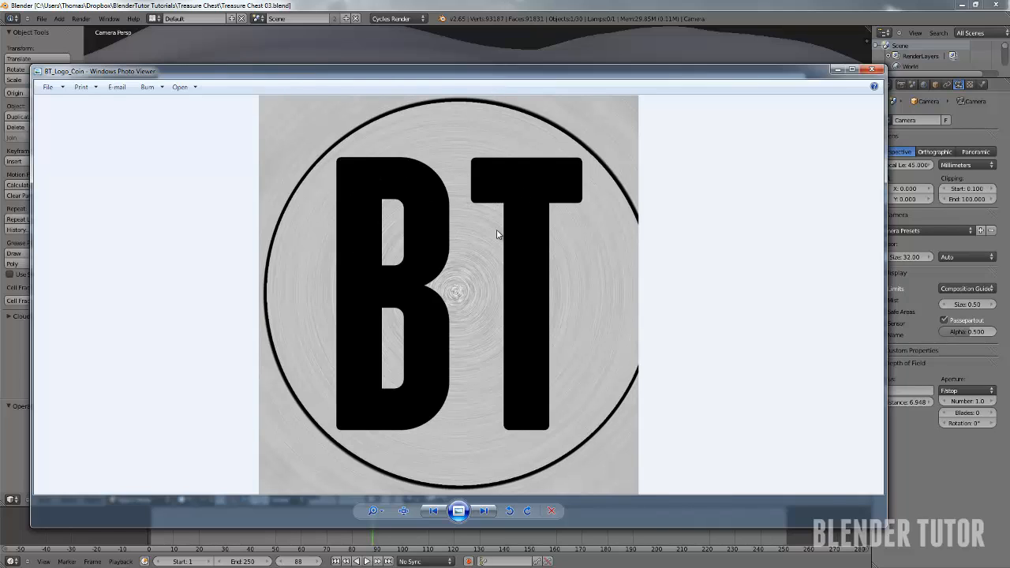
pyautogui.scroll(3, 622, 164)
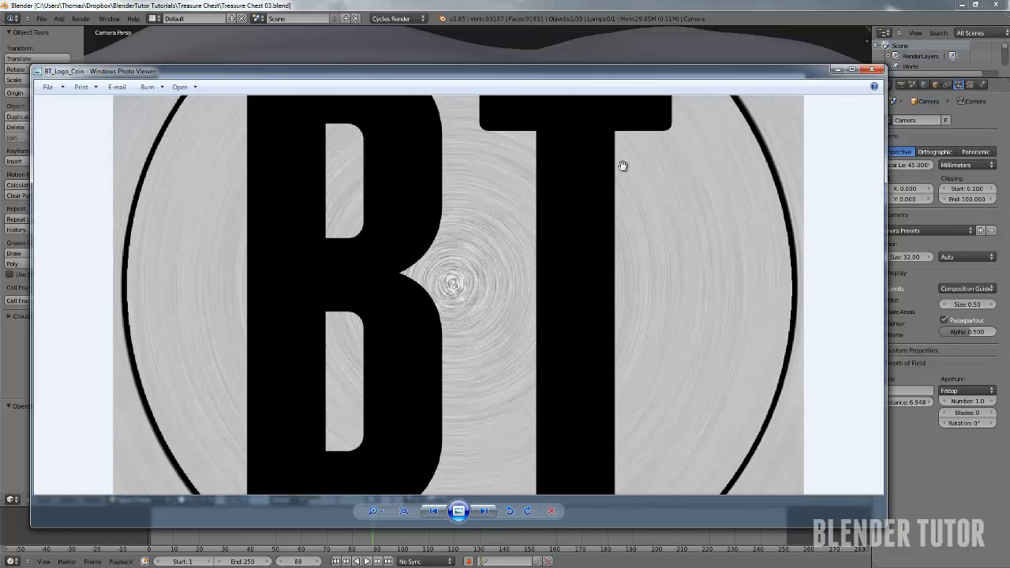
pyautogui.scroll(-2, 623, 170)
pyautogui.scroll(-1, 611, 190)
pyautogui.scroll(1, 594, 209)
pyautogui.scroll(-1, 601, 264)
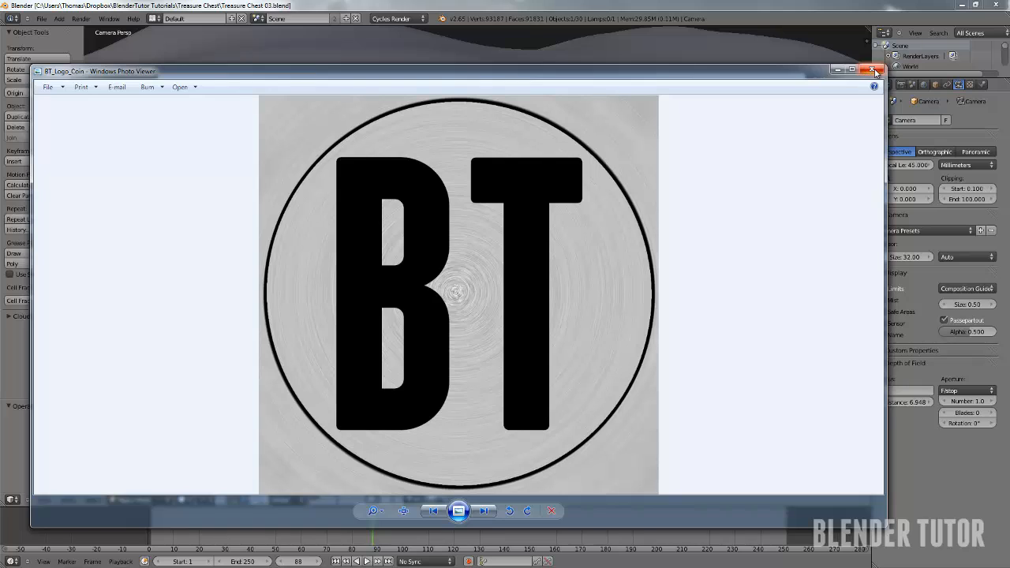
pyautogui.click(872, 70)
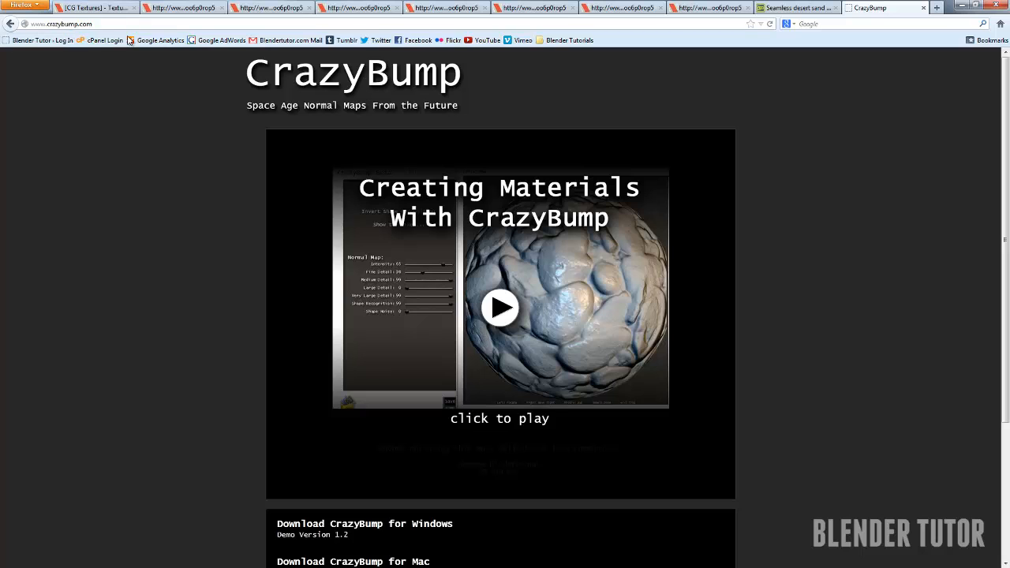
# Review the Windows and Mac download options on the CrazyBump website and minimize the browser
pyautogui.scroll(-5, 187, 247)
pyautogui.scroll(5, 189, 247)
pyautogui.scroll(-5, 134, 303)
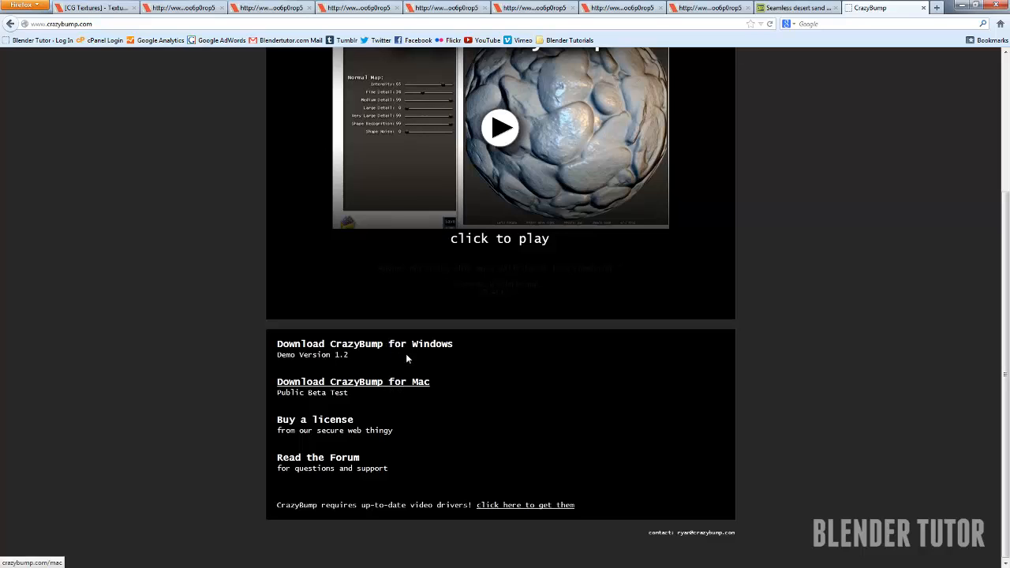
pyautogui.scroll(4, 217, 331)
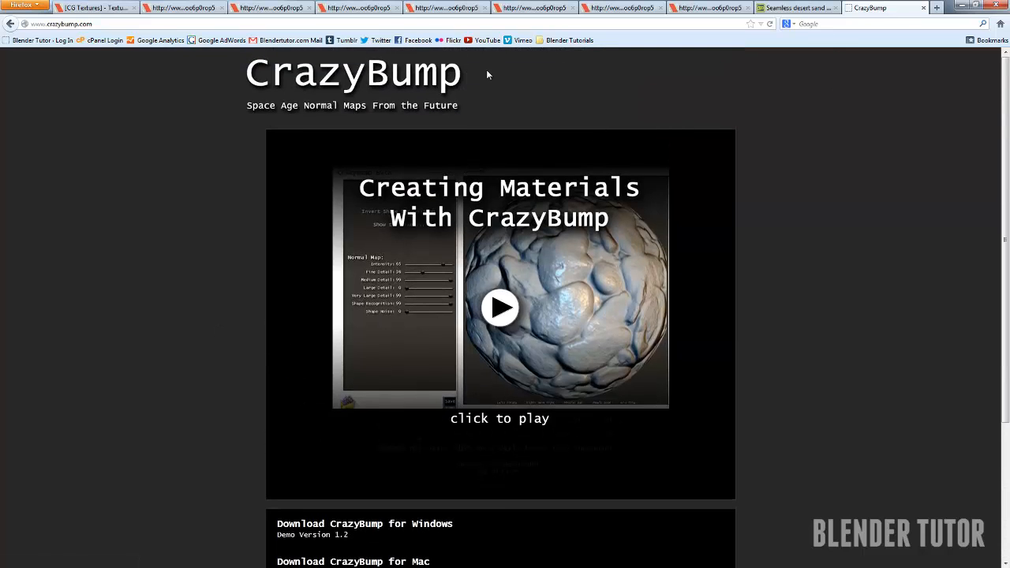
pyautogui.click(958, 6)
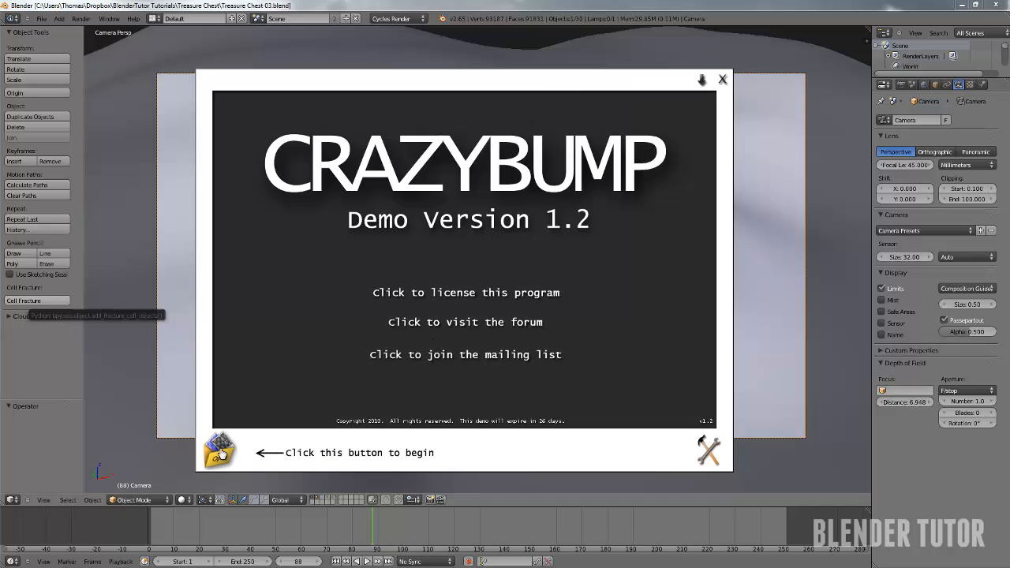
# Load BT_Logo_Coin into CrazyBump, choose the shape with bright upper letter edges, and inspect the relief on the ball preview
pyautogui.click(219, 451)
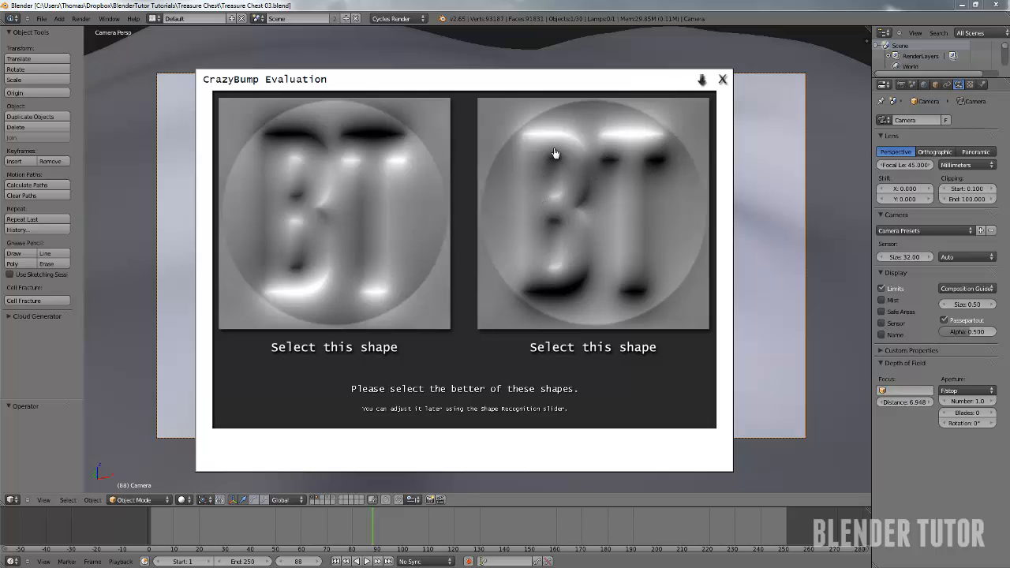
pyautogui.click(591, 207)
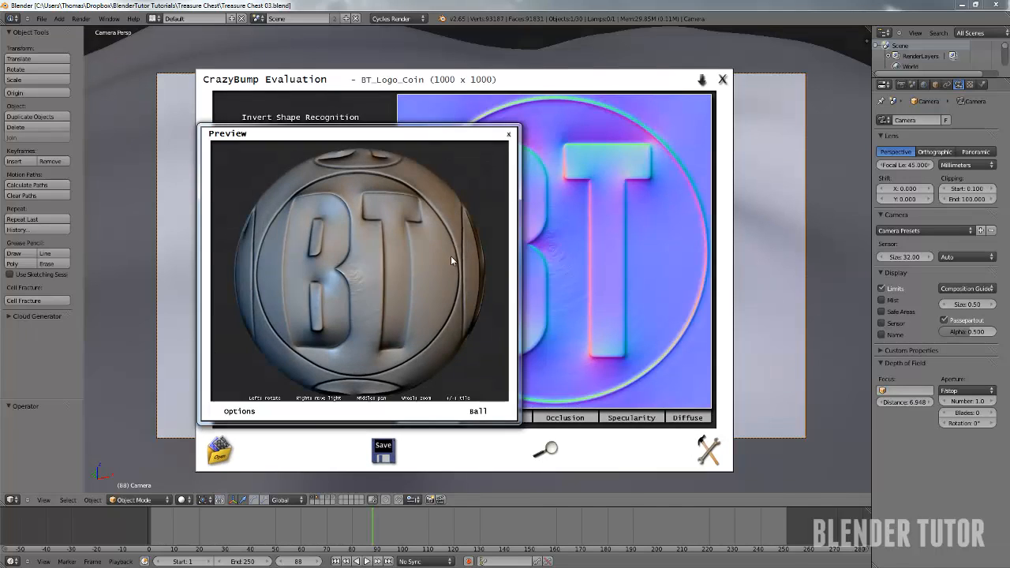
pyautogui.moveTo(374, 134)
pyautogui.mouseDown()
pyautogui.moveTo(250, 116)
pyautogui.moveTo(236, 104)
pyautogui.mouseUp()
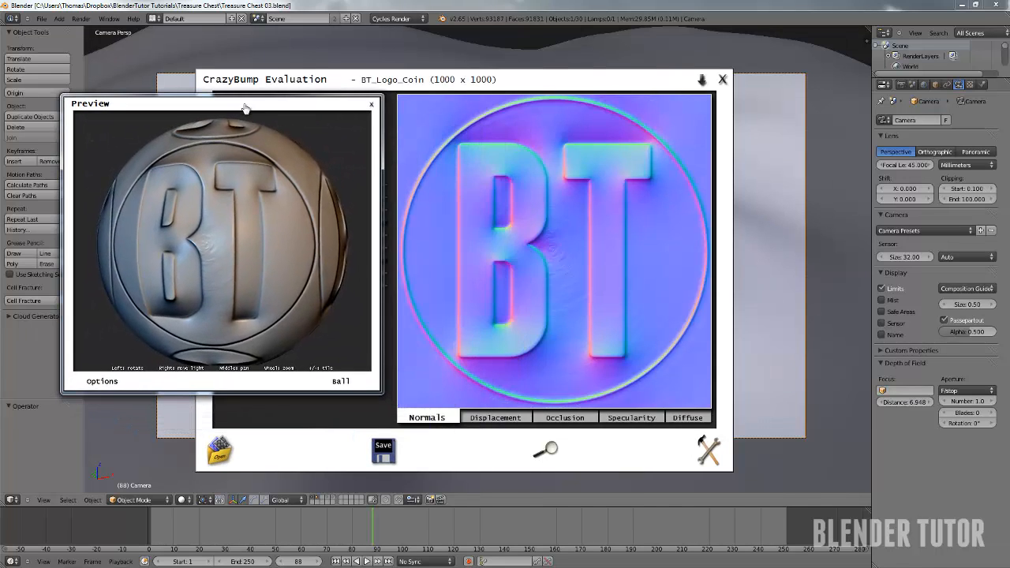
pyautogui.moveTo(239, 246); pyautogui.dragTo(216, 315)
pyautogui.moveTo(282, 251); pyautogui.dragTo(214, 332)
# Change the 3D preview mesh to Box and inspect the coin relief on its faces
pyautogui.click(341, 382)
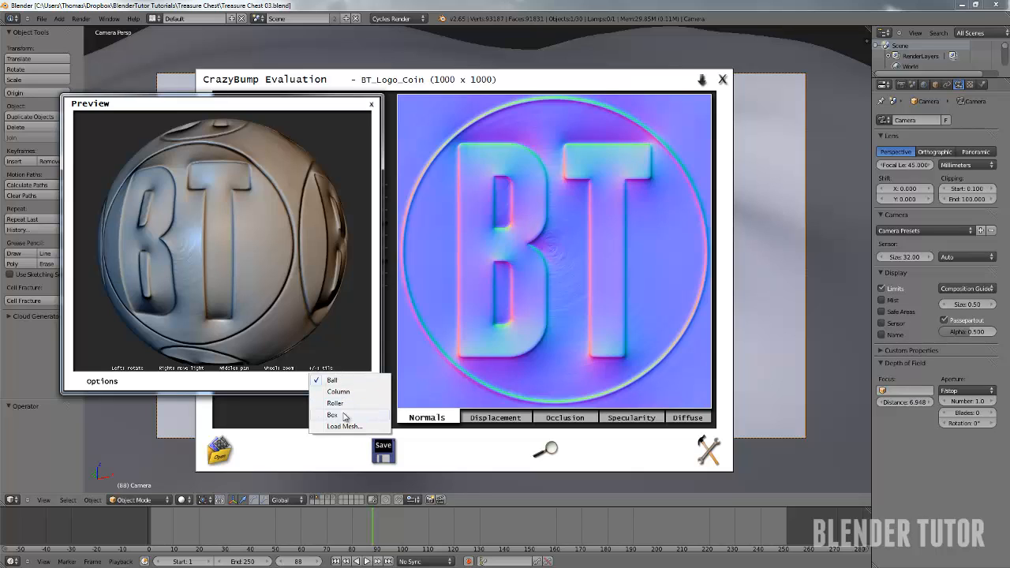
pyautogui.click(234, 277)
pyautogui.click(338, 382)
pyautogui.click(341, 416)
pyautogui.scroll(5, 268, 264)
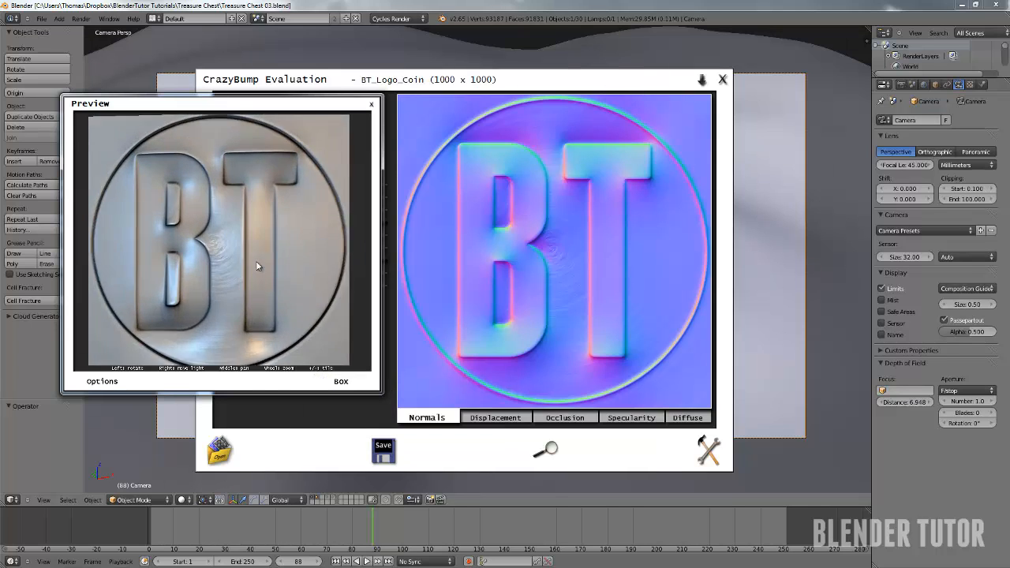
pyautogui.scroll(-5, 249, 262)
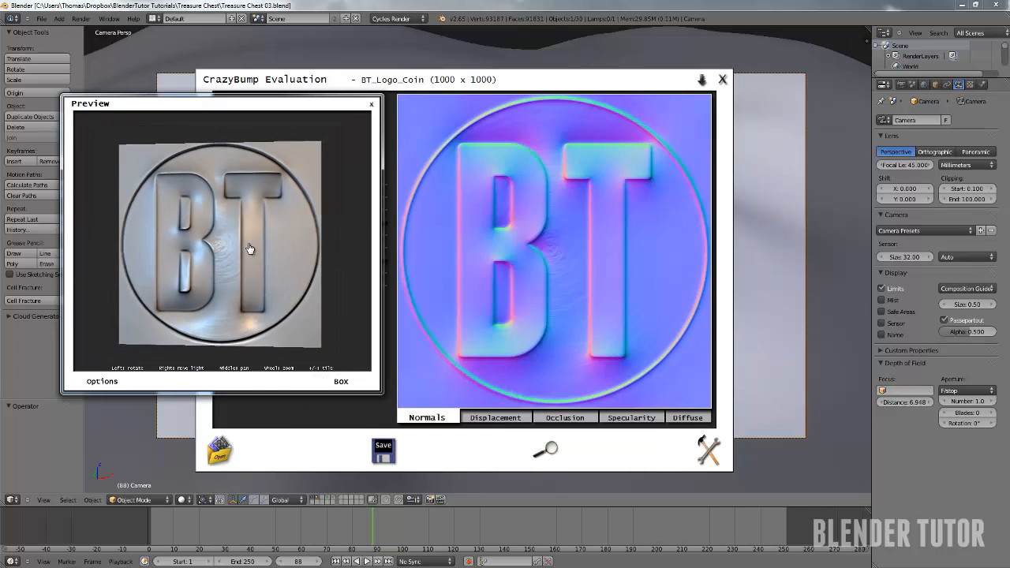
pyautogui.scroll(3, 253, 251)
pyautogui.moveTo(257, 252); pyautogui.dragTo(287, 296)
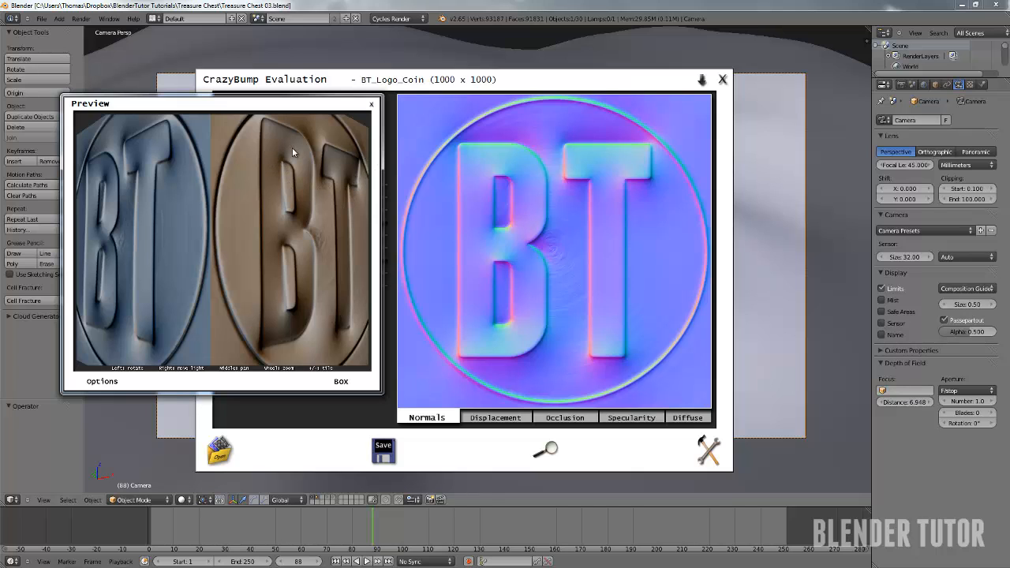
pyautogui.moveTo(297, 156); pyautogui.dragTo(225, 233)
pyautogui.scroll(-3, 226, 232)
# Arrange the preview and main CrazyBump windows side by side so the normal map settings and the coin relief are both visible
pyautogui.moveTo(284, 106); pyautogui.dragTo(855, 217)
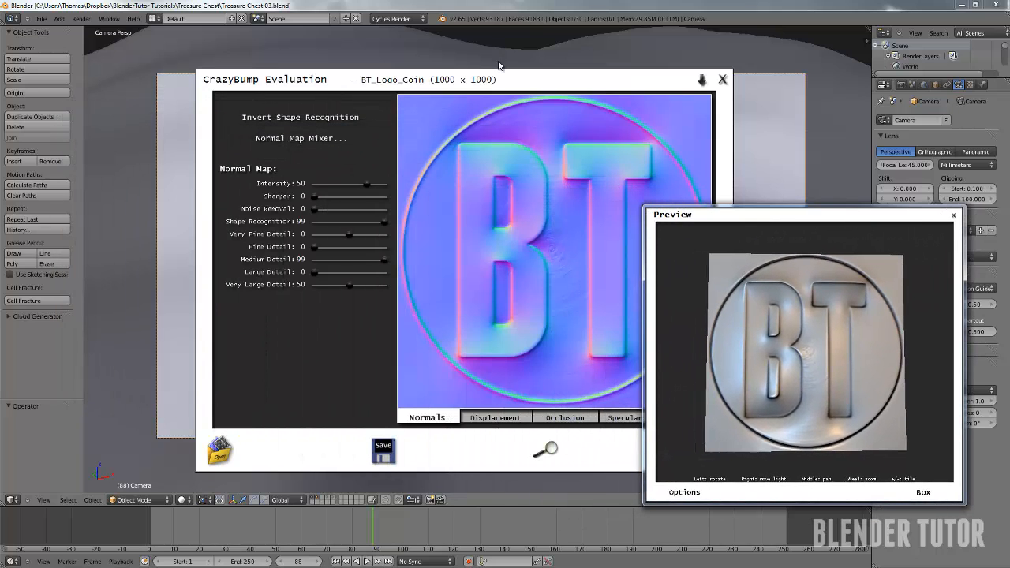
pyautogui.moveTo(499, 76); pyautogui.dragTo(400, 71)
pyautogui.moveTo(724, 224); pyautogui.dragTo(710, 131)
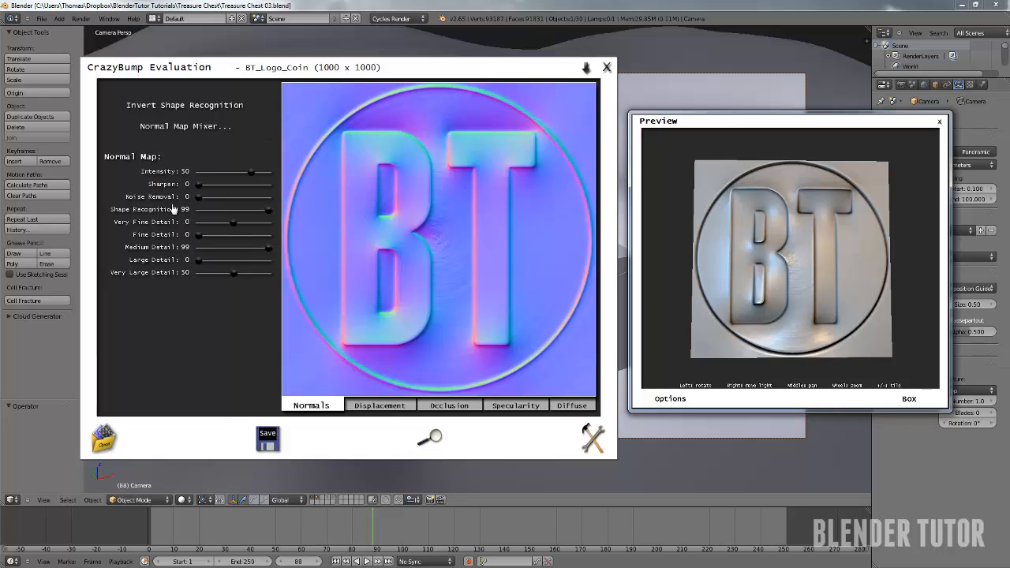
pyautogui.scroll(3, 776, 284)
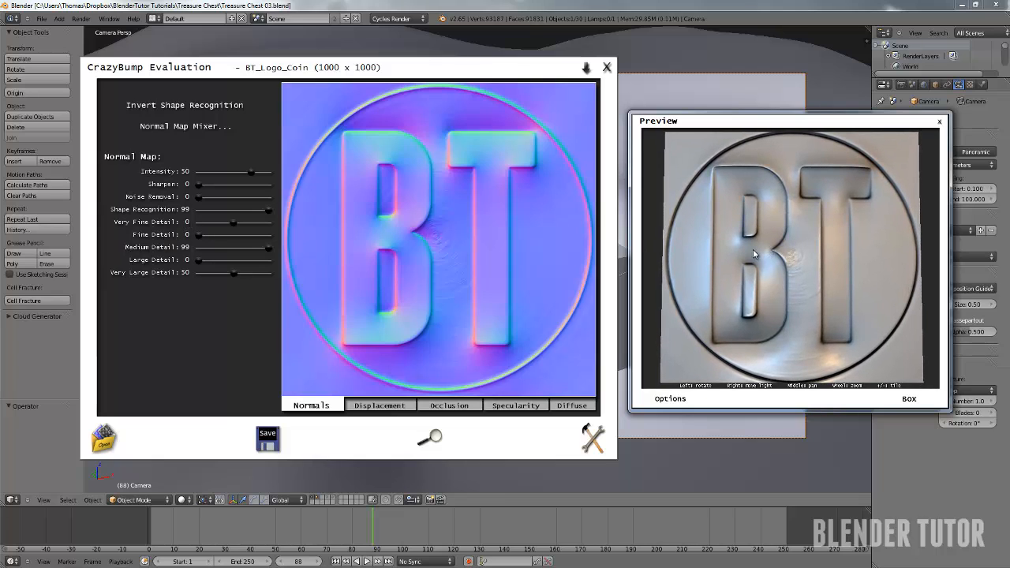
pyautogui.moveTo(789, 243)
pyautogui.mouseDown()
pyautogui.moveTo(812, 256)
pyautogui.moveTo(810, 240)
pyautogui.mouseUp()
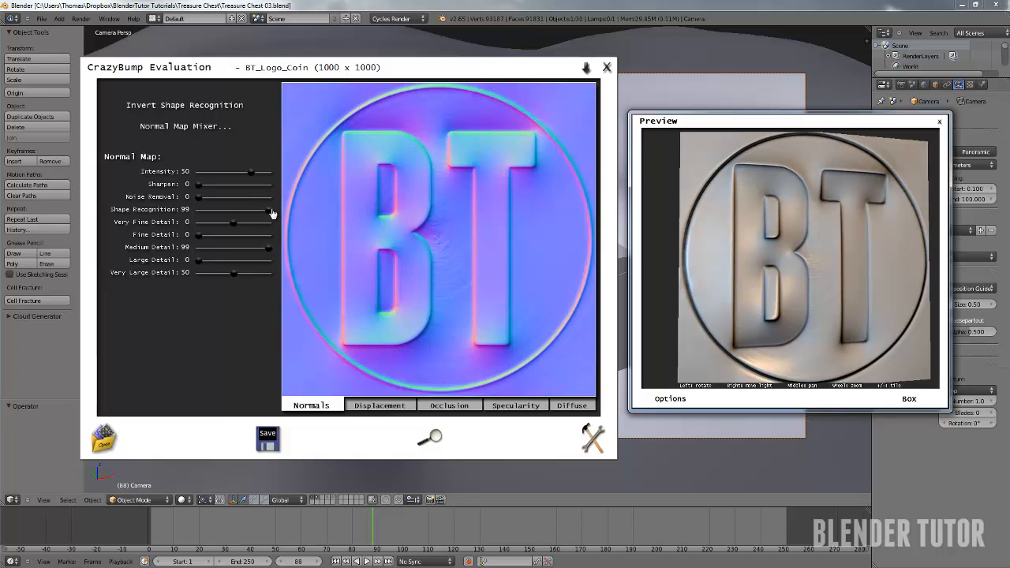
# Set the normal map's Shape Recognition to 0 and check the coin relief in the preview
pyautogui.moveTo(271, 213); pyautogui.dragTo(180, 213)
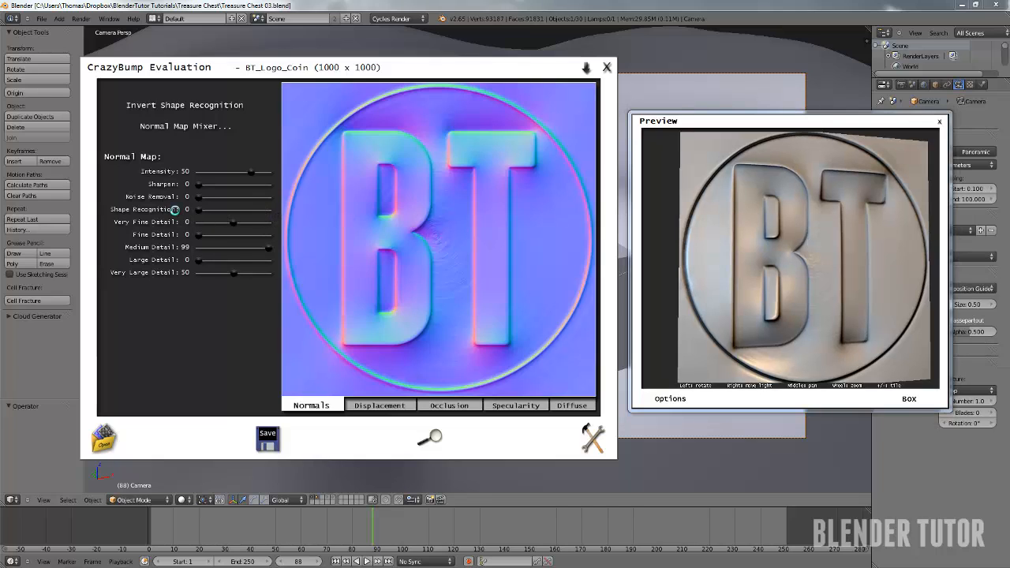
pyautogui.moveTo(760, 252); pyautogui.dragTo(762, 229)
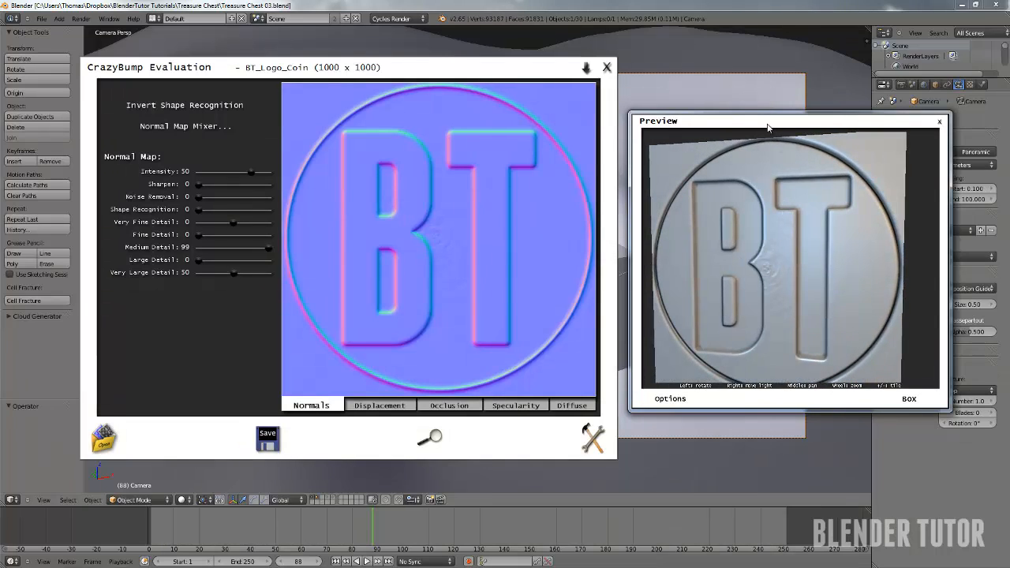
pyautogui.moveTo(764, 120); pyautogui.dragTo(761, 95)
pyautogui.moveTo(776, 216)
pyautogui.mouseDown()
pyautogui.moveTo(886, 228)
pyautogui.moveTo(773, 224)
pyautogui.mouseUp()
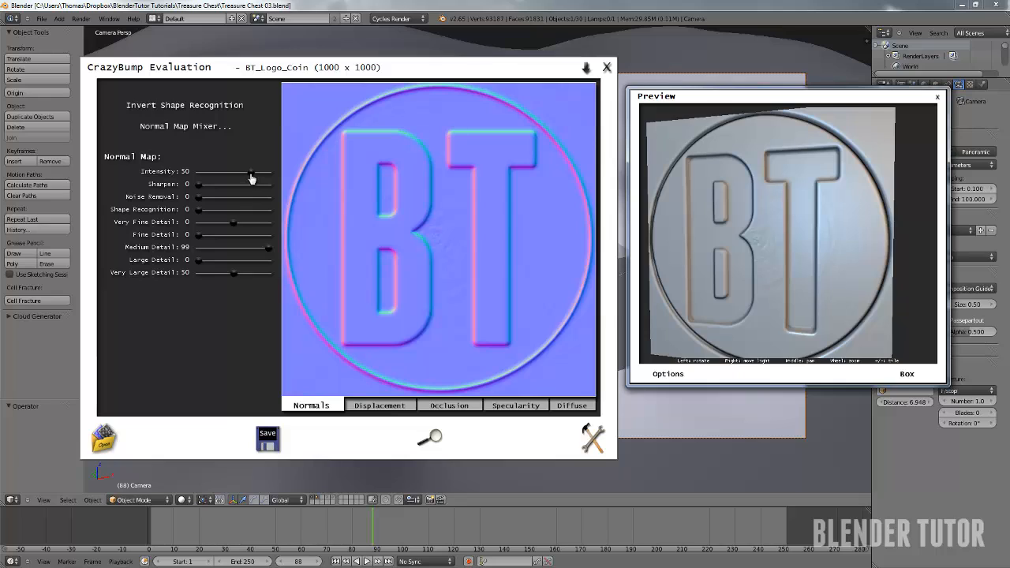
# Set the normal map's Intensity to -5 and check the lettering in the preview
pyautogui.moveTo(250, 178); pyautogui.dragTo(234, 177)
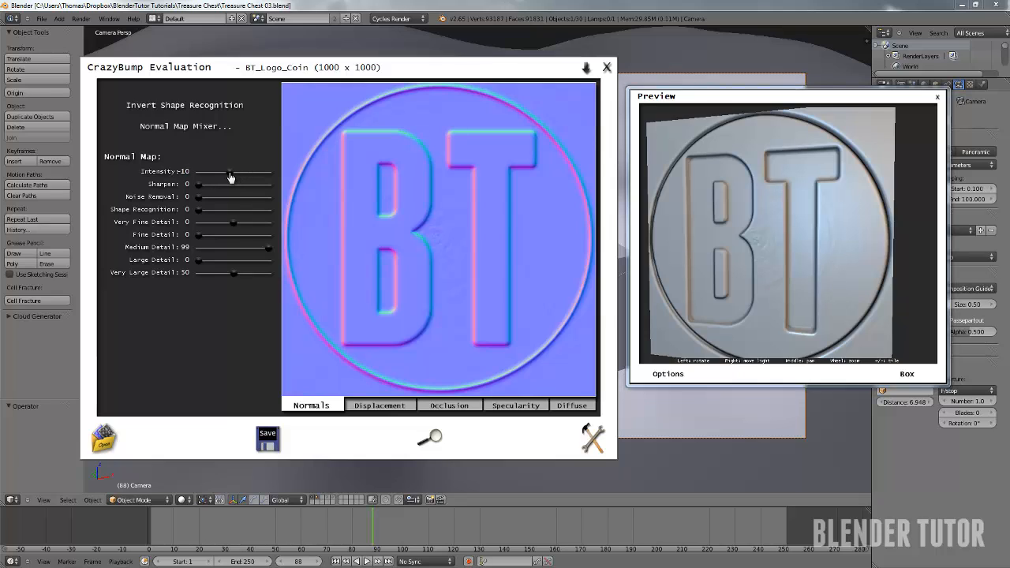
pyautogui.moveTo(230, 177); pyautogui.dragTo(232, 178)
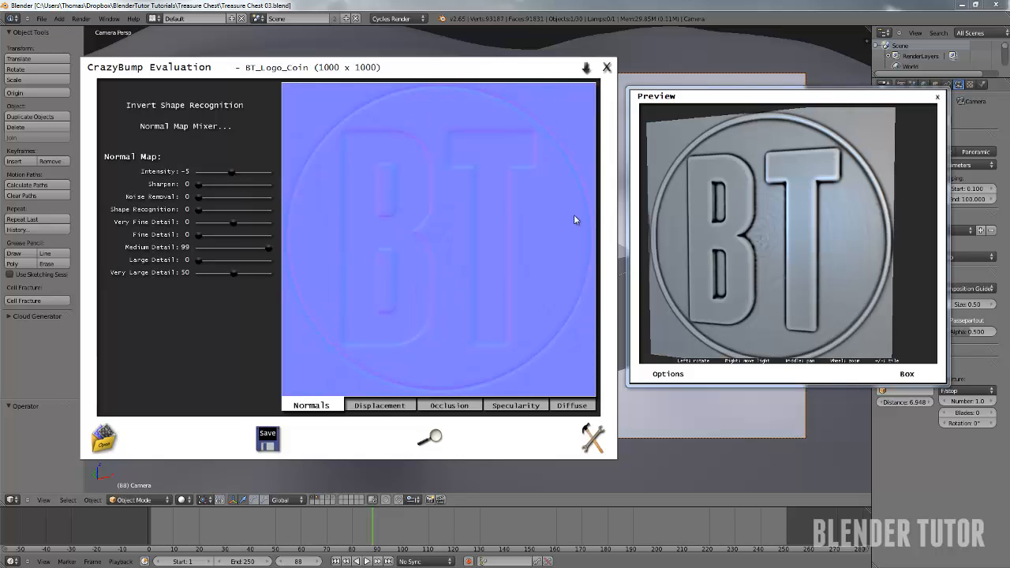
pyautogui.moveTo(794, 242); pyautogui.dragTo(756, 197)
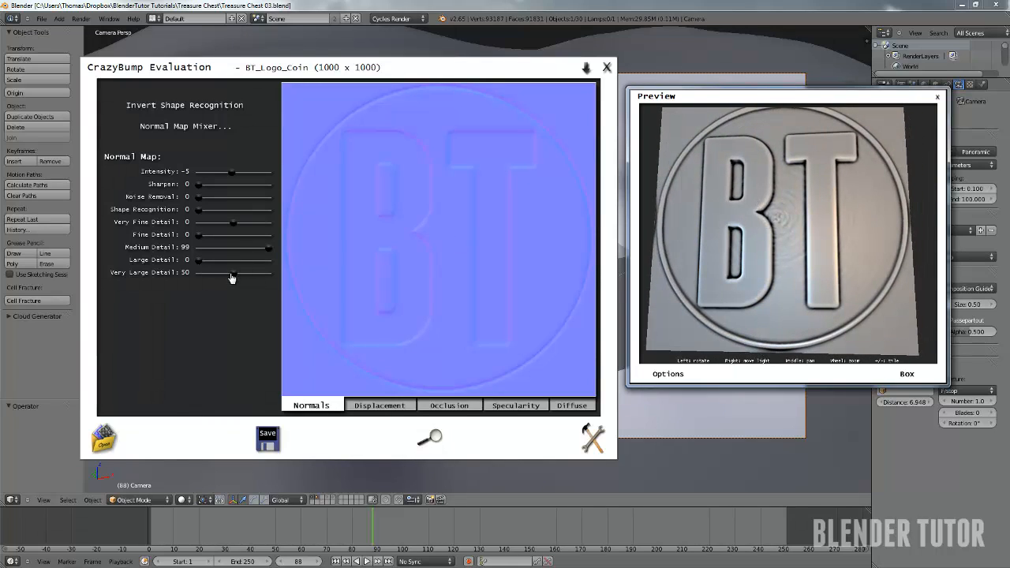
# Set the normal map's Very Large Detail to 99 and inspect the lettering and scratches closely in the preview
pyautogui.moveTo(232, 276); pyautogui.dragTo(320, 275)
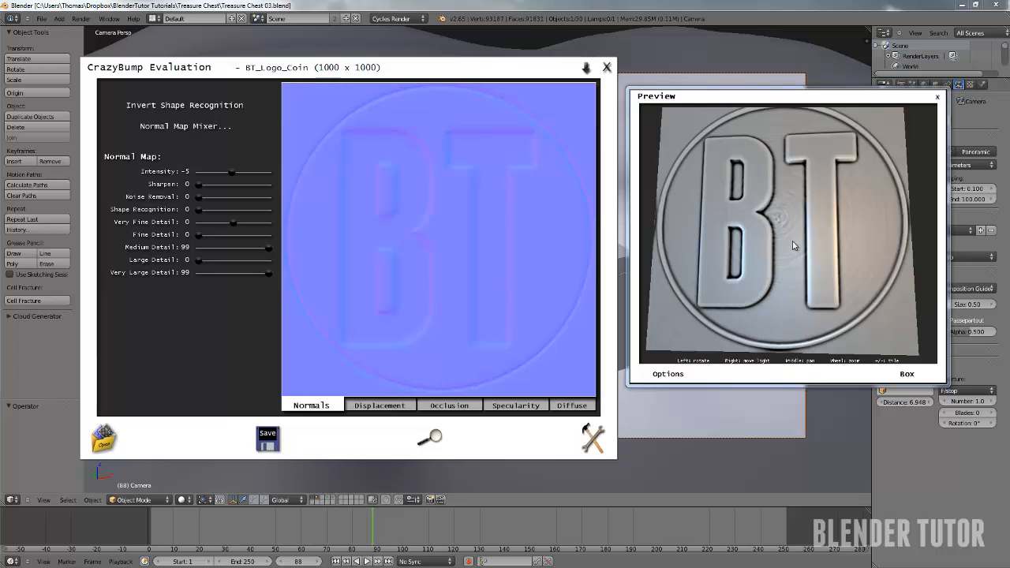
pyautogui.moveTo(801, 225); pyautogui.dragTo(762, 240)
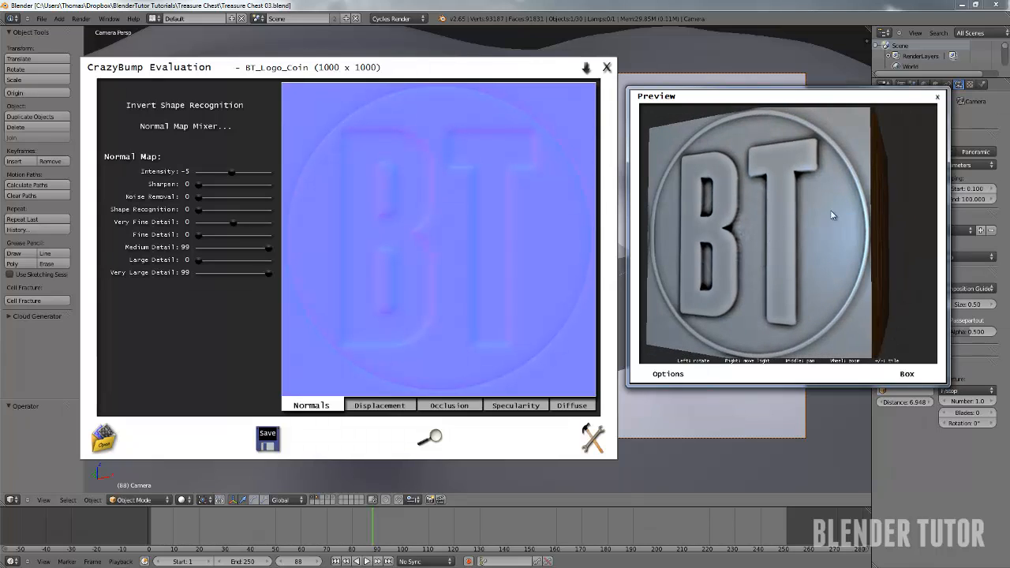
pyautogui.scroll(5, 810, 239)
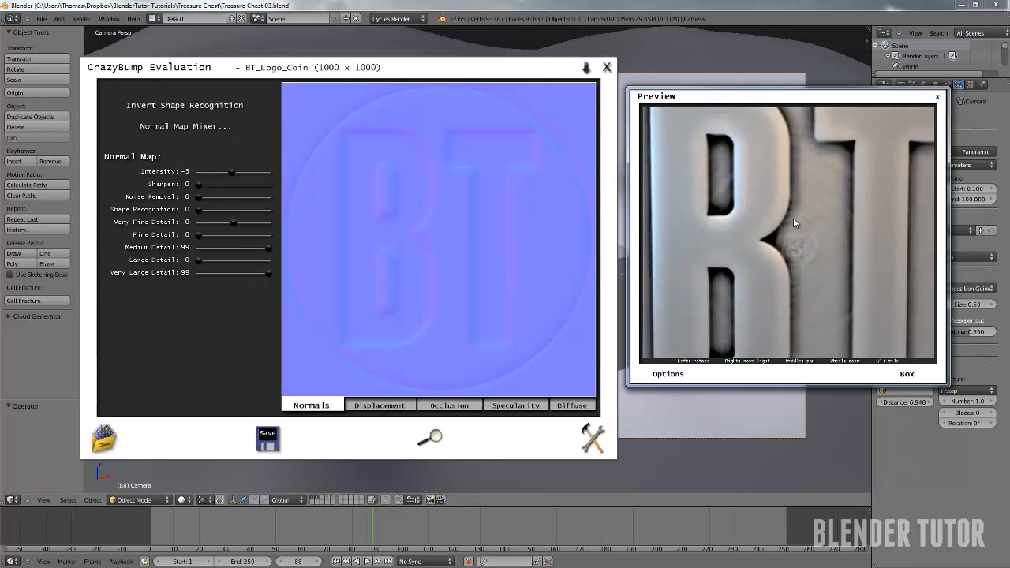
pyautogui.moveTo(799, 240); pyautogui.dragTo(749, 207)
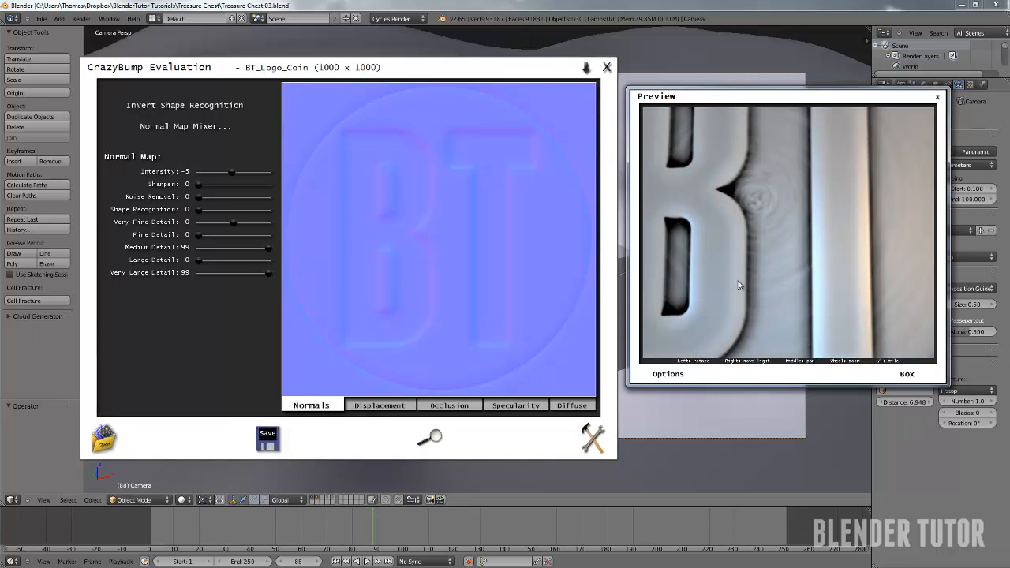
pyautogui.click(671, 376)
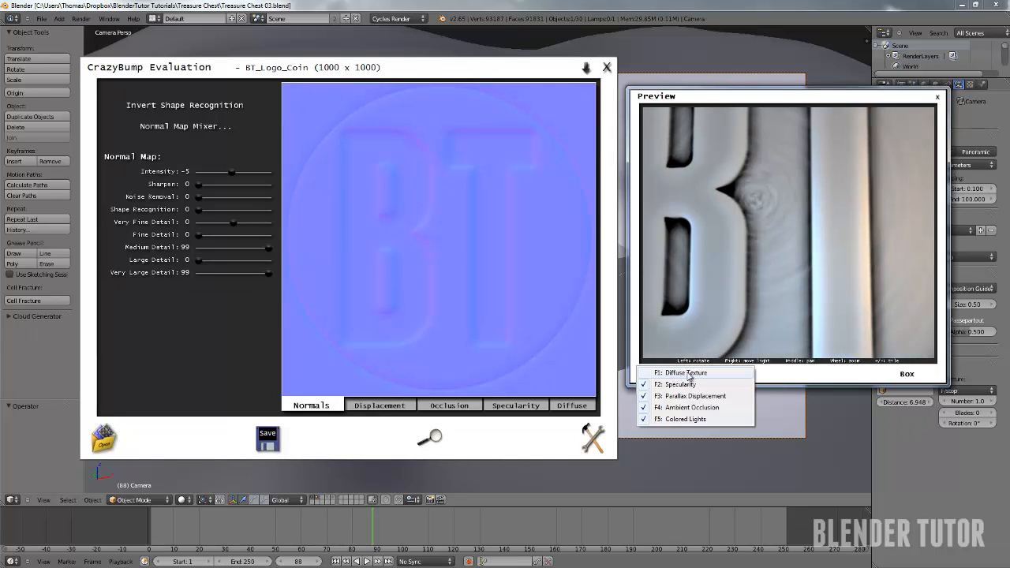
pyautogui.moveTo(739, 165); pyautogui.dragTo(792, 263, button='middle')
pyautogui.scroll(-3, 792, 264)
pyautogui.scroll(-1, 794, 266)
pyautogui.moveTo(794, 266); pyautogui.dragTo(791, 247)
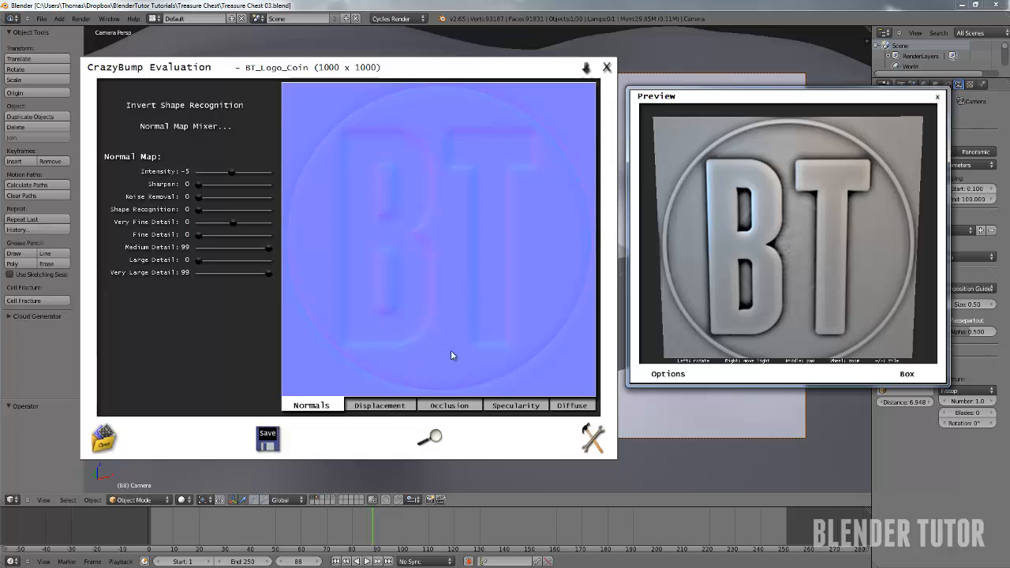
# Review the coin's displacement, occlusion, specularity and diffuse maps, and return to the normal map
pyautogui.click(387, 404)
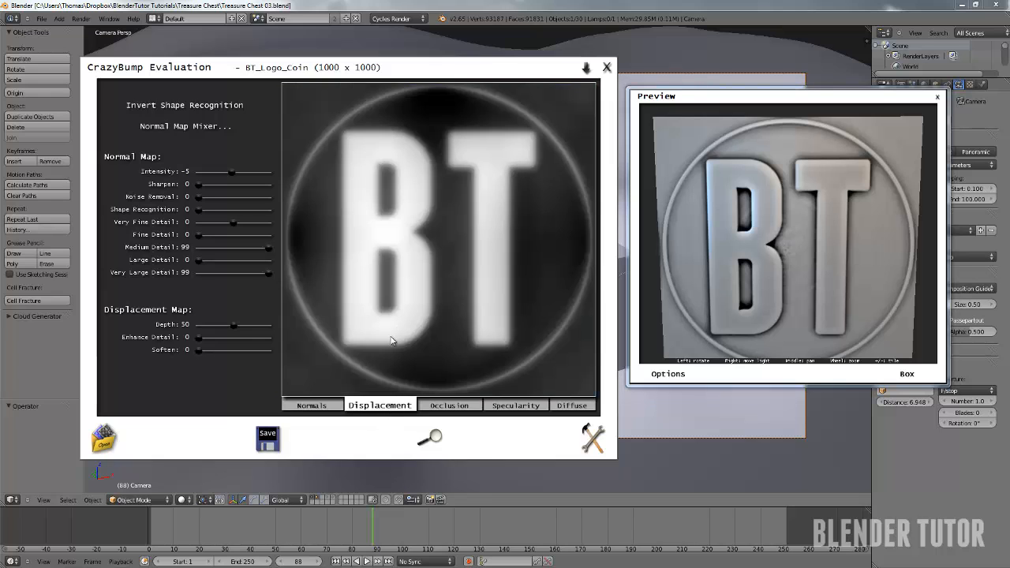
pyautogui.click(461, 406)
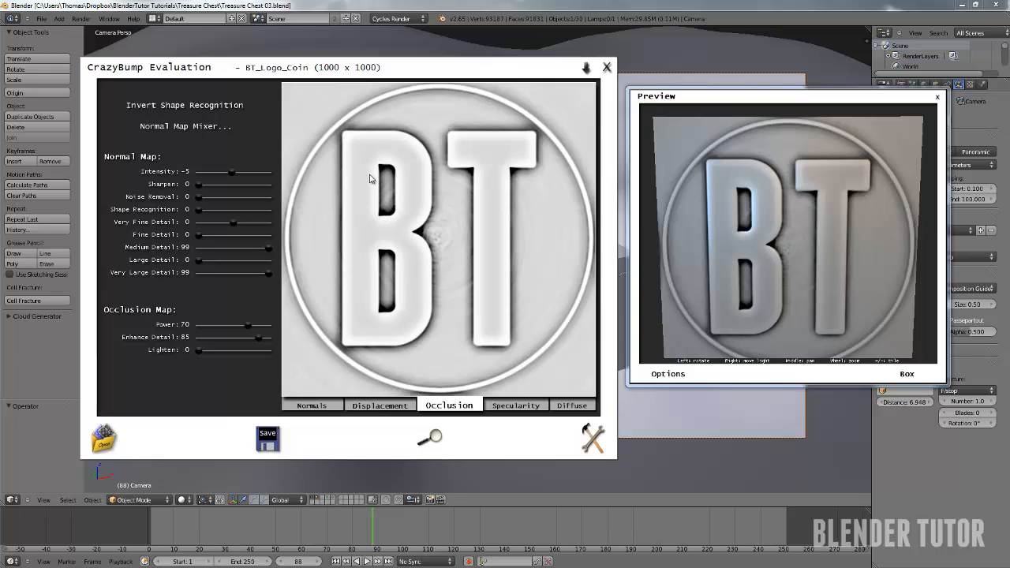
pyautogui.click(515, 405)
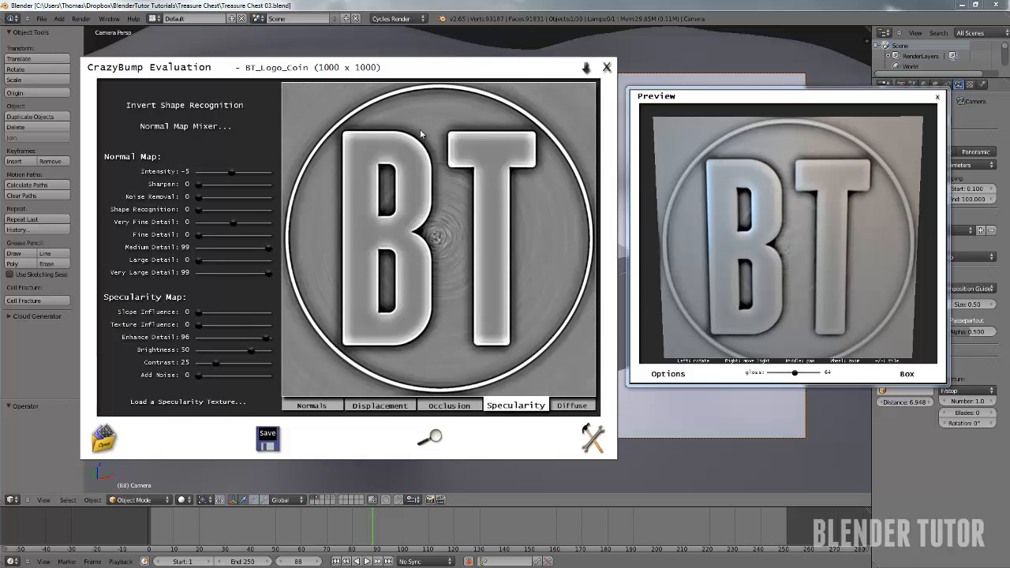
pyautogui.click(569, 406)
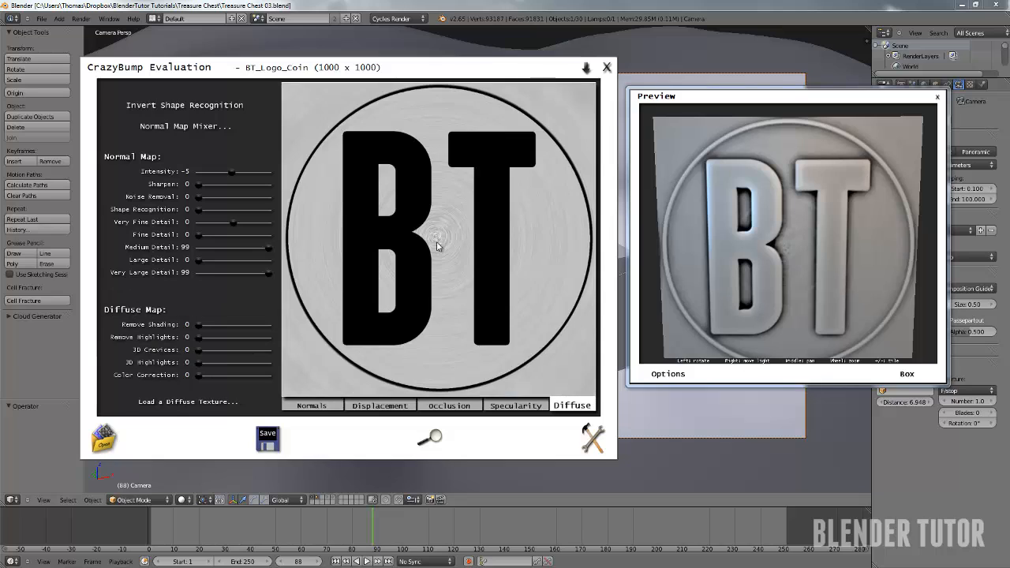
pyautogui.click(323, 404)
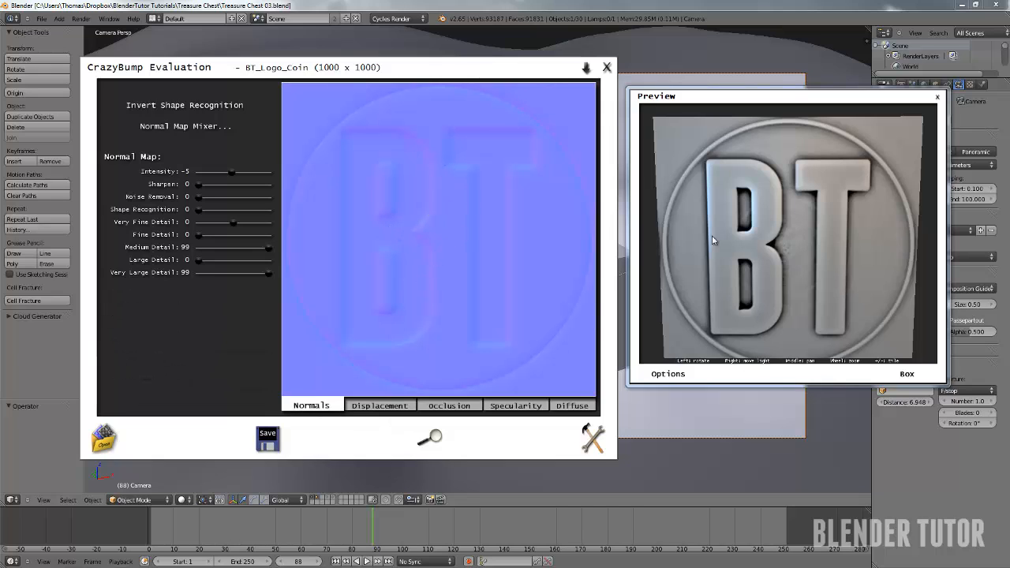
# Turn off Ambient Occlusion in the 3D preview and inspect the coin's lettering and centre up close
pyautogui.moveTo(815, 238); pyautogui.dragTo(716, 324)
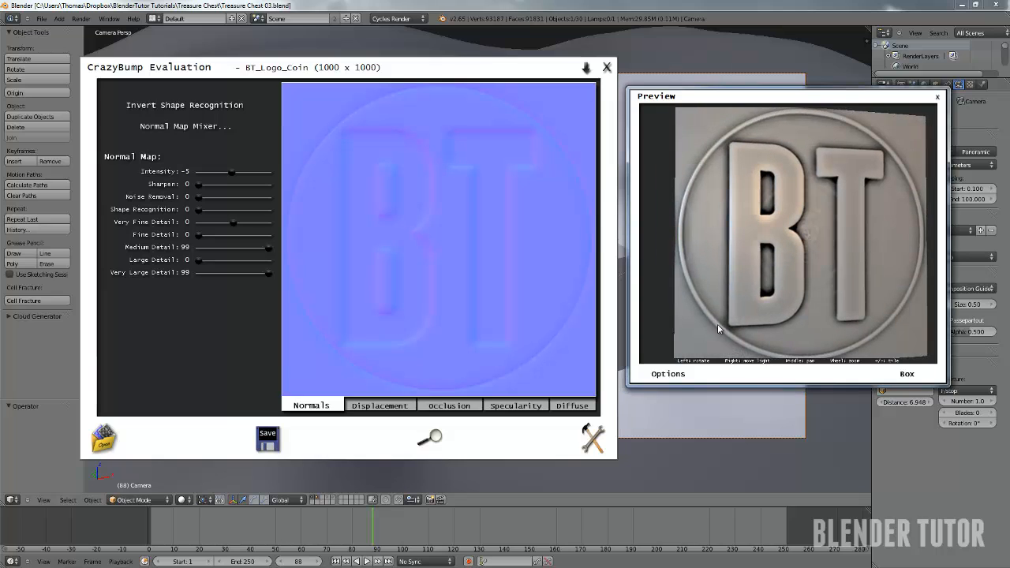
pyautogui.click(675, 374)
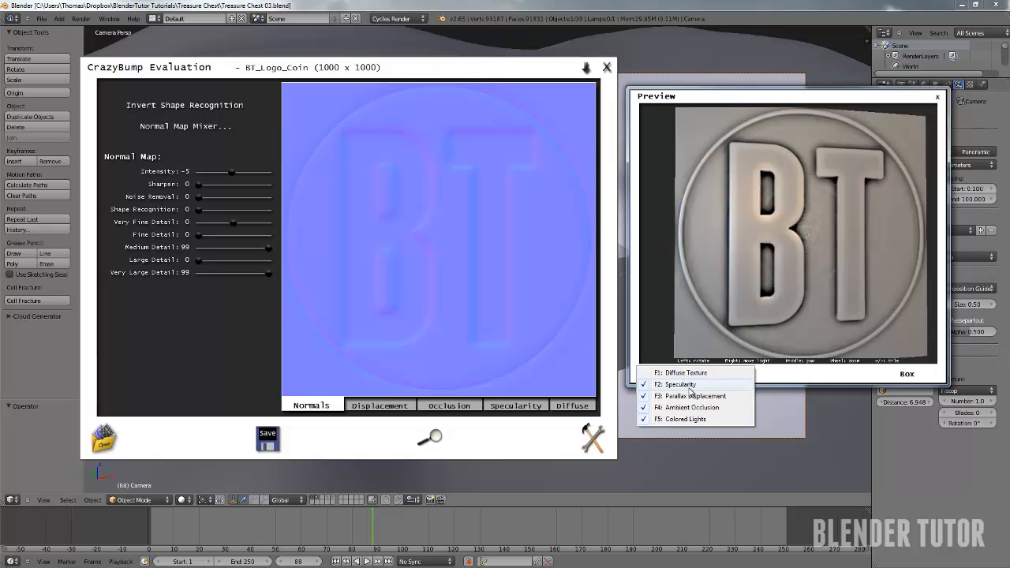
pyautogui.click(700, 409)
pyautogui.moveTo(790, 285)
pyautogui.mouseDown()
pyautogui.moveTo(793, 247)
pyautogui.moveTo(737, 252)
pyautogui.moveTo(862, 255)
pyautogui.moveTo(788, 297)
pyautogui.mouseUp()
pyautogui.click(672, 374)
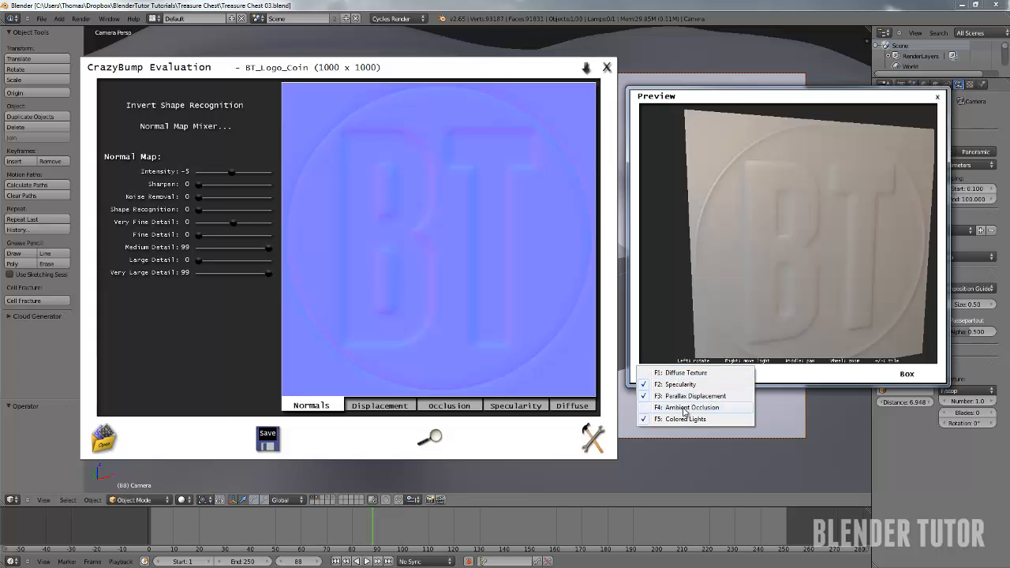
pyautogui.moveTo(841, 254); pyautogui.dragTo(790, 269)
pyautogui.scroll(5, 794, 248)
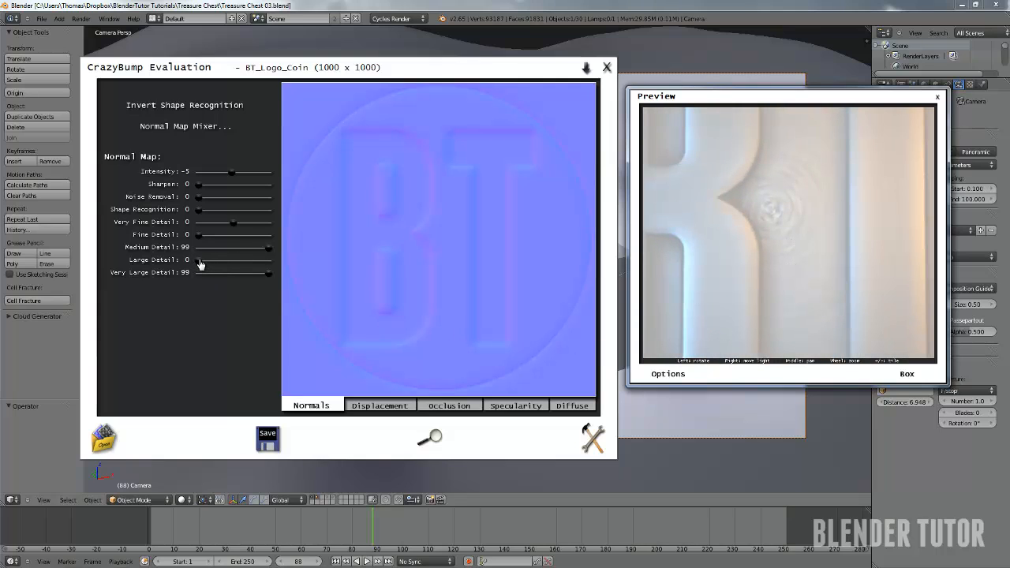
# Set the normal map's Large Detail to 45 and Very Fine Detail to 50, checking the circular scratches in the preview
pyautogui.moveTo(200, 262); pyautogui.dragTo(230, 262)
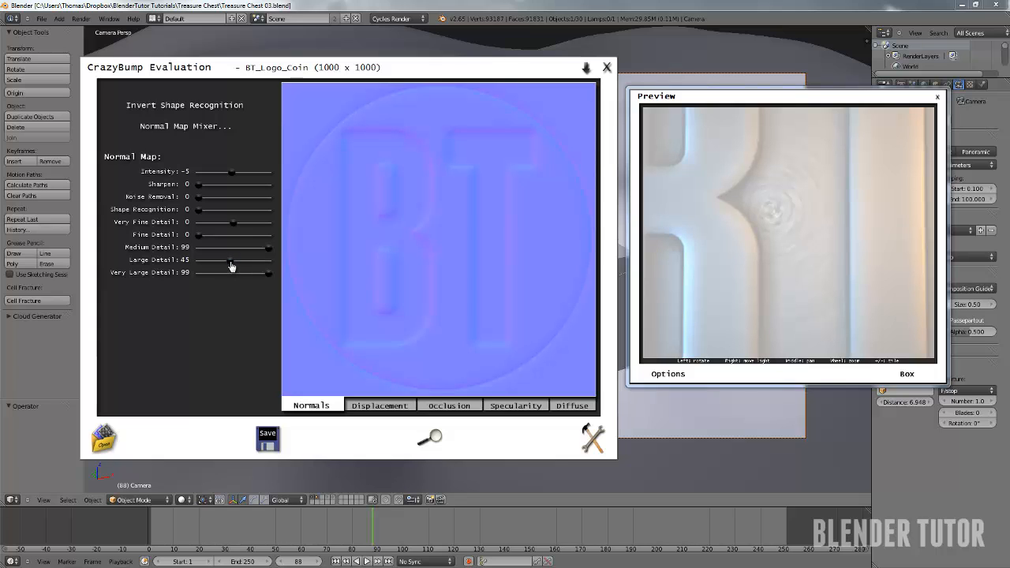
pyautogui.moveTo(795, 211); pyautogui.dragTo(745, 214)
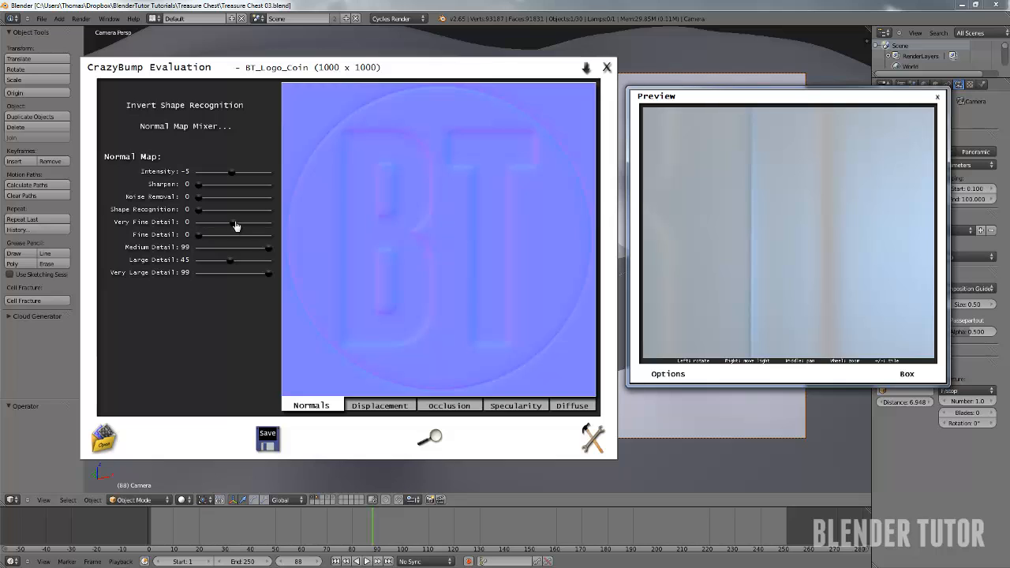
pyautogui.moveTo(234, 226); pyautogui.dragTo(273, 230)
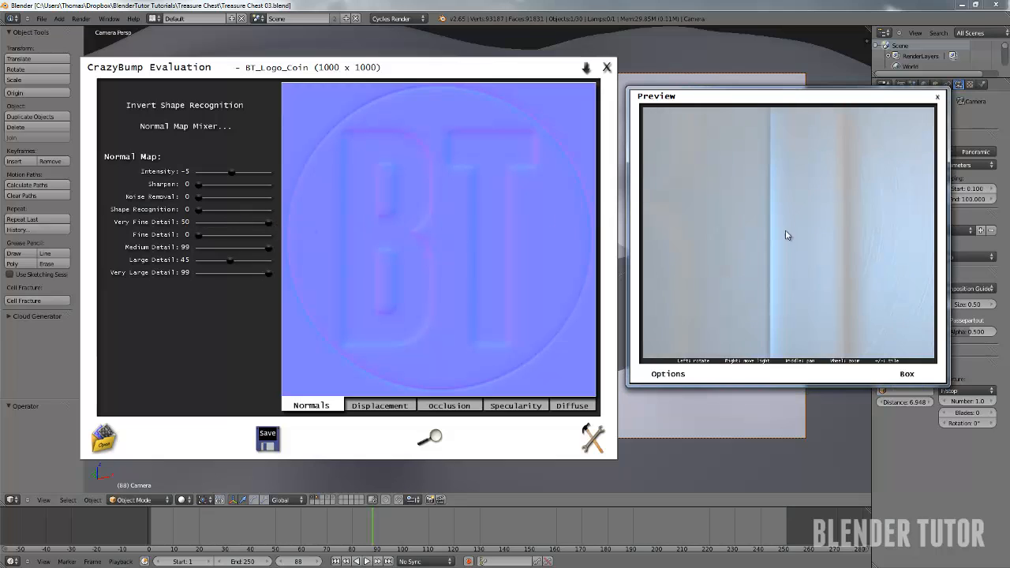
pyautogui.moveTo(784, 235); pyautogui.dragTo(758, 218)
pyautogui.scroll(-5, 767, 219)
pyautogui.scroll(6, 796, 225)
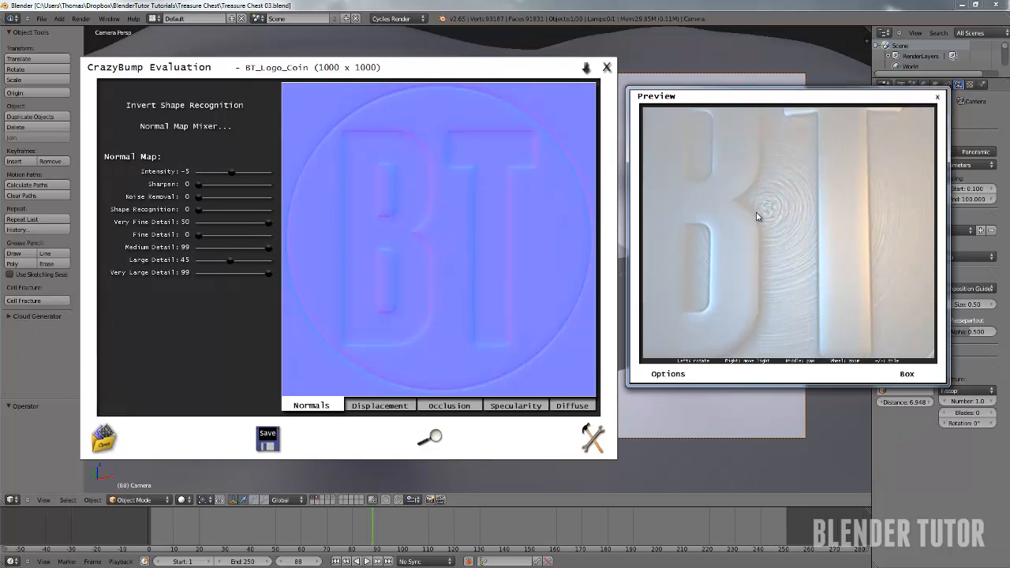
pyautogui.scroll(-5, 808, 220)
pyautogui.scroll(-3, 810, 237)
pyautogui.scroll(8, 809, 243)
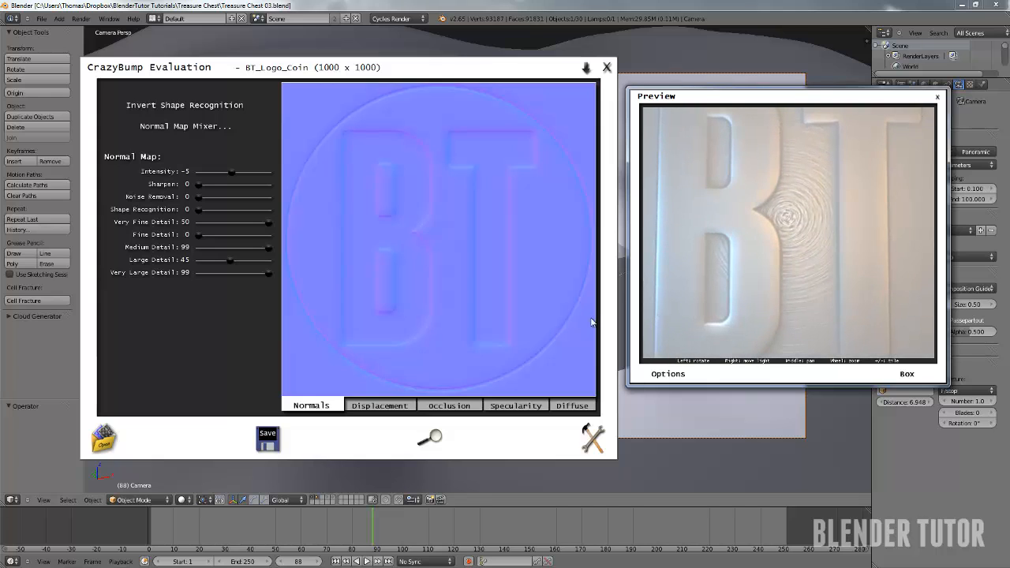
# Look at the existing maps in the Coin Textures folder through the Save All Textures dialog, and leave without saving
pyautogui.click(266, 439)
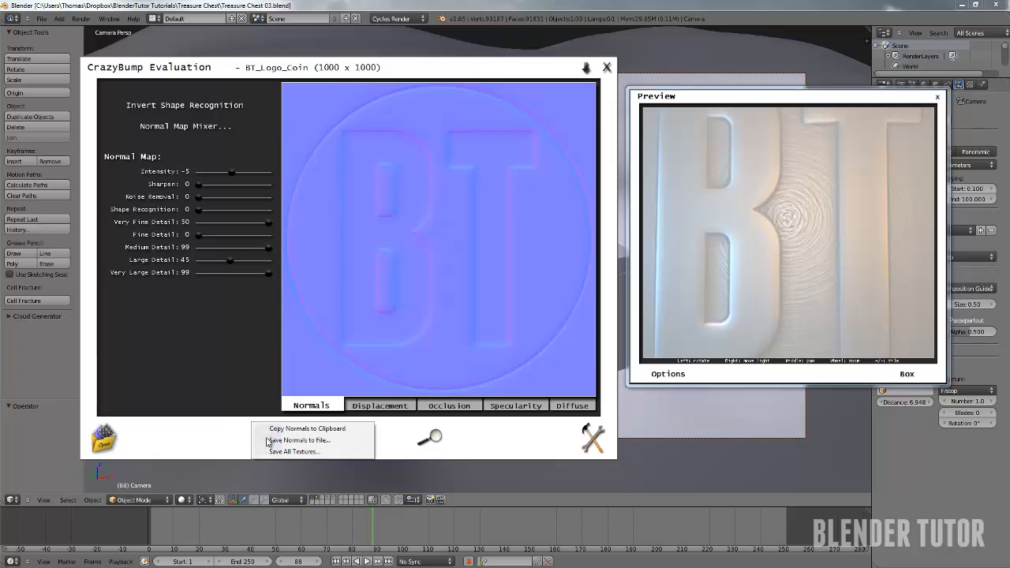
pyautogui.click(323, 451)
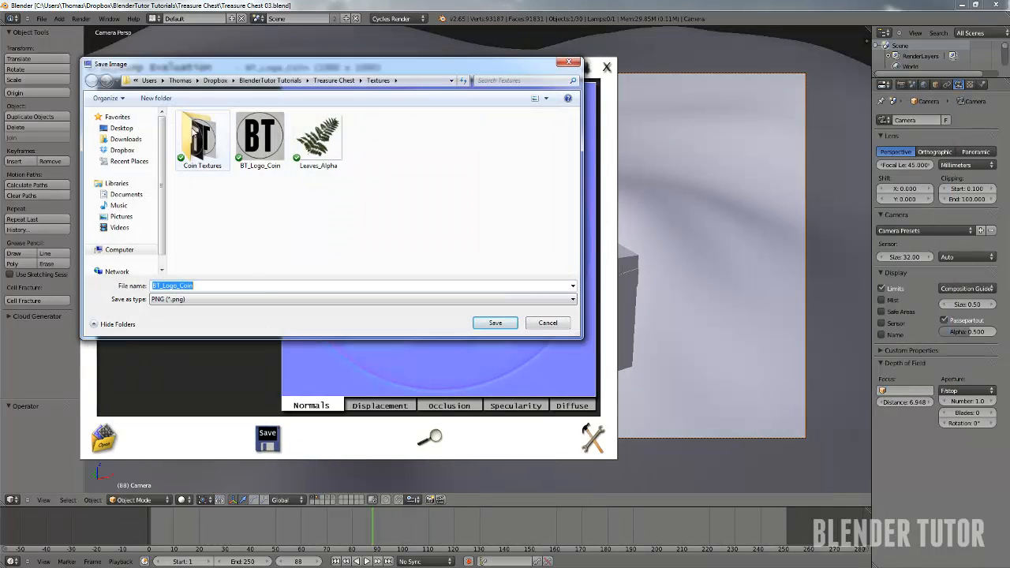
pyautogui.doubleClick(199, 152)
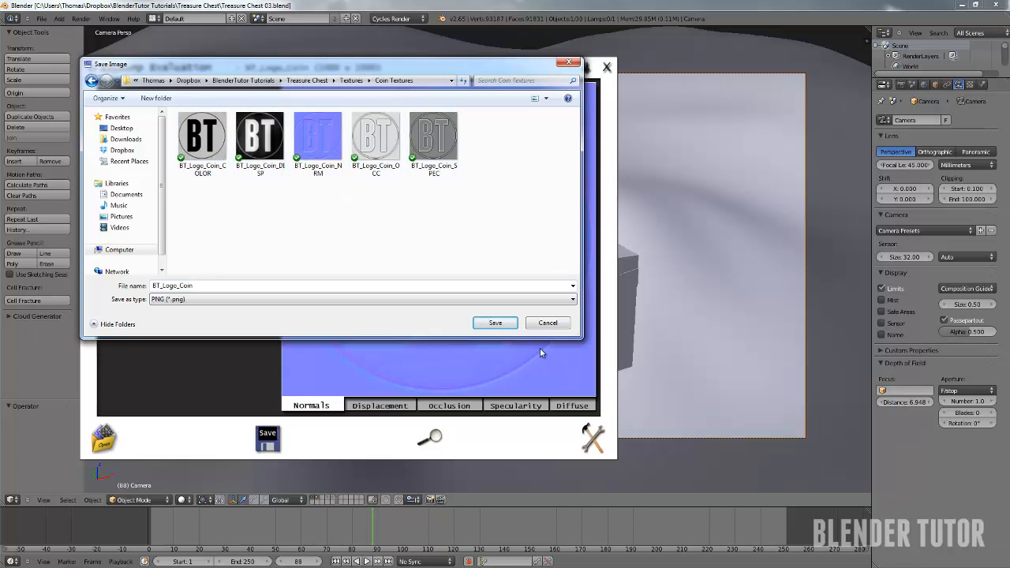
pyautogui.click(549, 329)
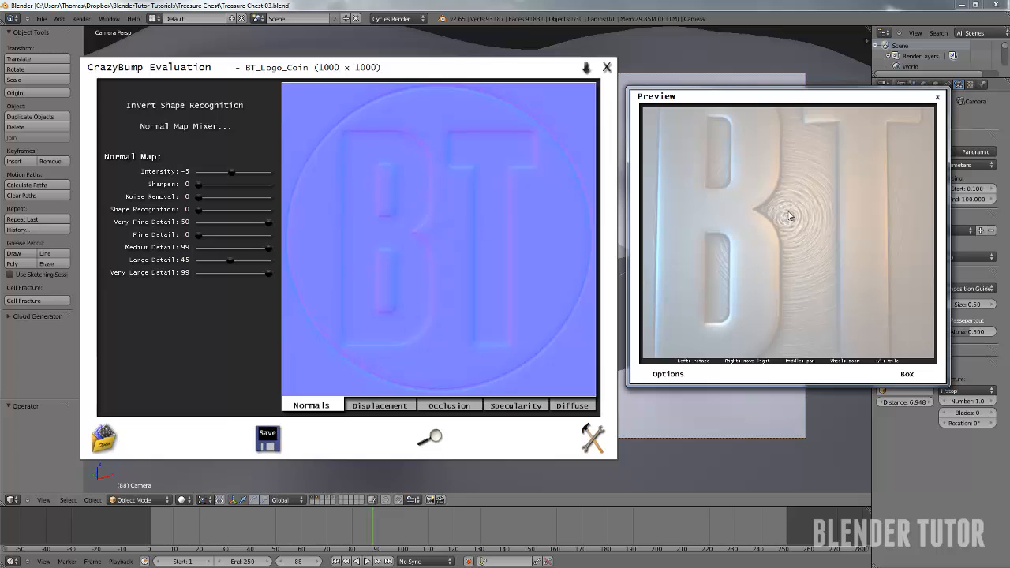
# Review the displacement, occlusion, specularity and diffuse maps, and inspect the coin relief from several angles in the preview
pyautogui.click(396, 406)
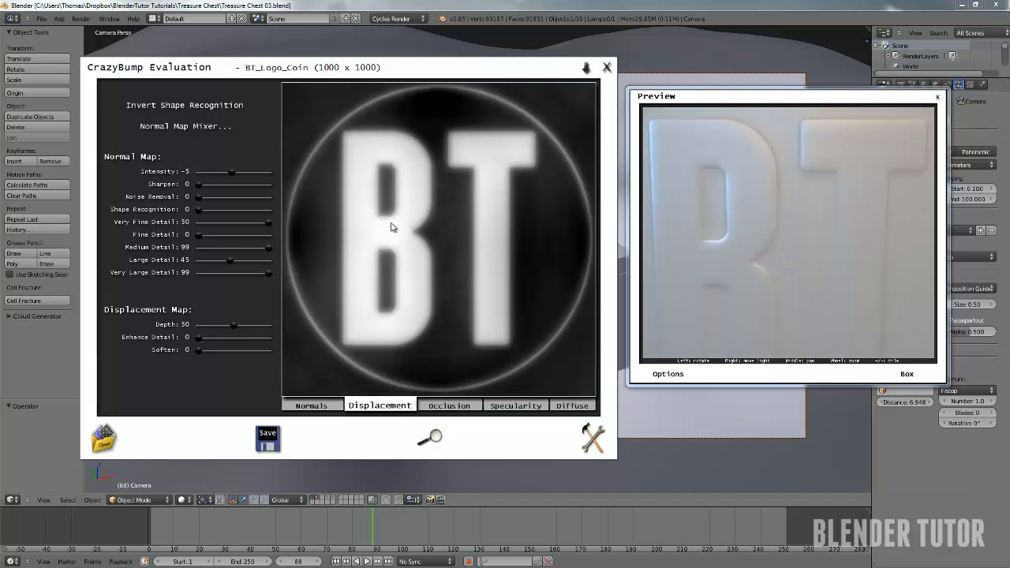
pyautogui.click(428, 404)
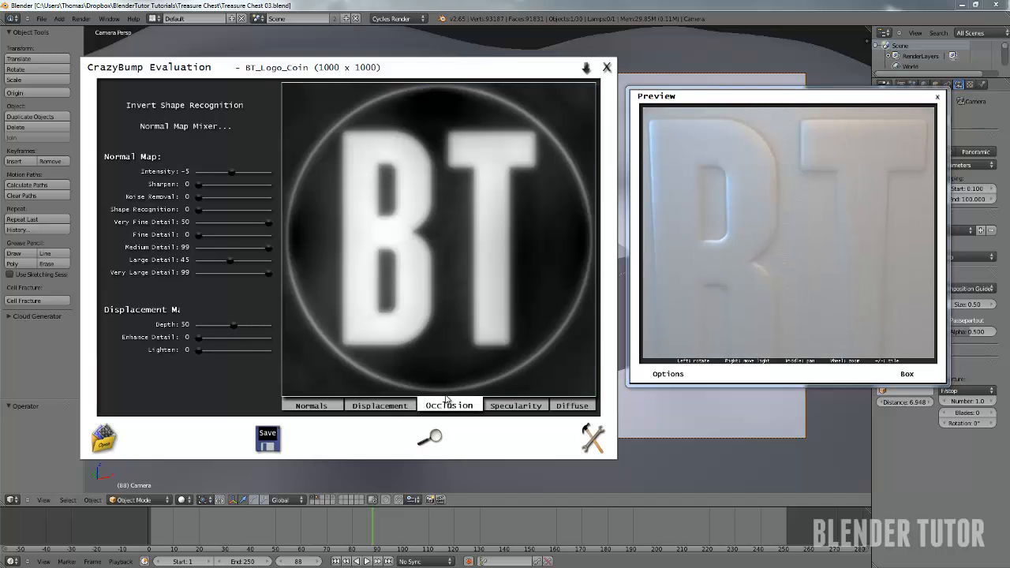
pyautogui.click(511, 404)
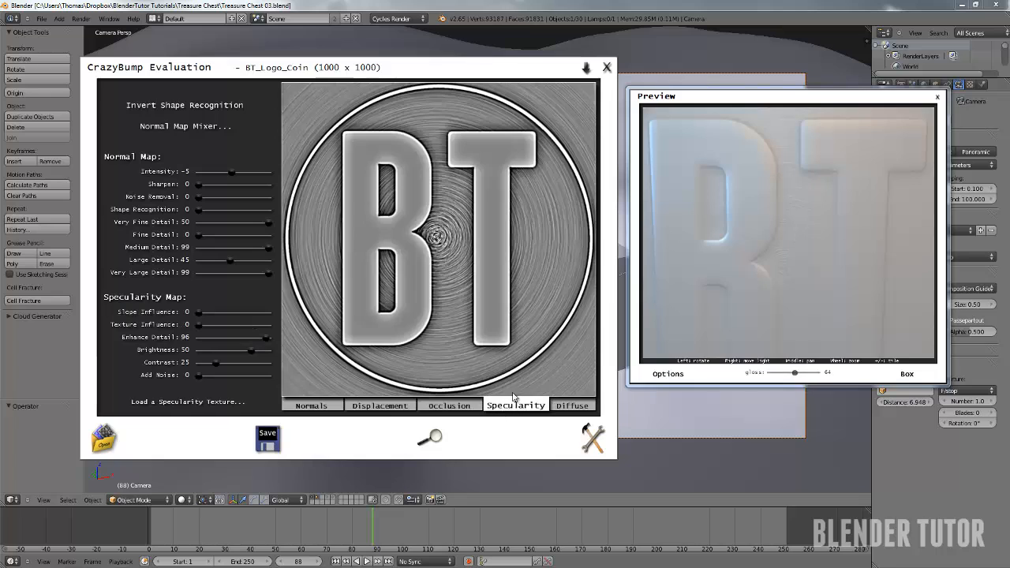
pyautogui.click(572, 405)
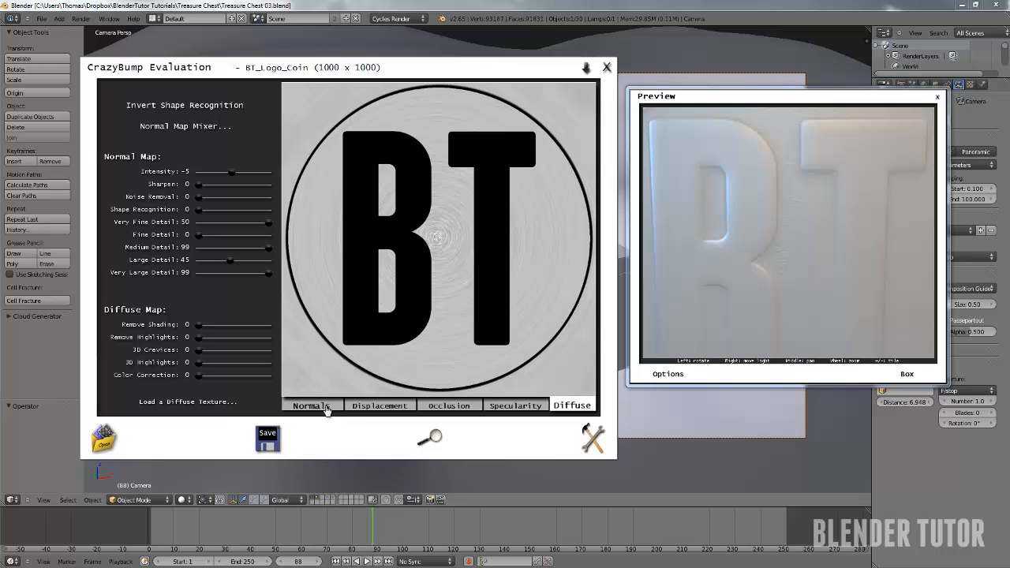
pyautogui.moveTo(786, 190); pyautogui.dragTo(726, 234)
pyautogui.scroll(-6, 794, 227)
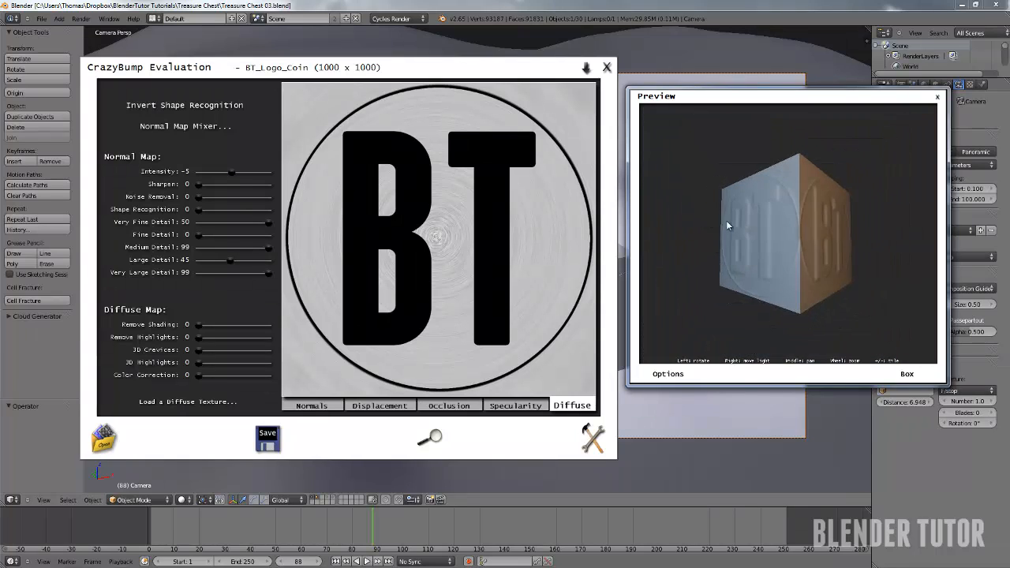
pyautogui.scroll(8, 804, 241)
pyautogui.moveTo(822, 243); pyautogui.dragTo(848, 284)
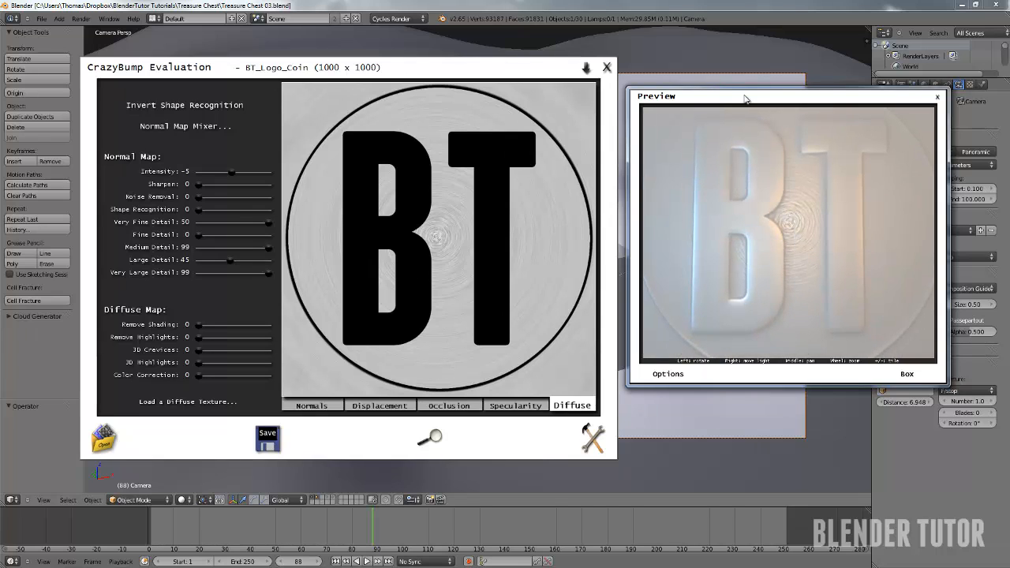
# Close the 3D preview and CrazyBump to return to the treasure chest scene in Blender
pyautogui.click(937, 97)
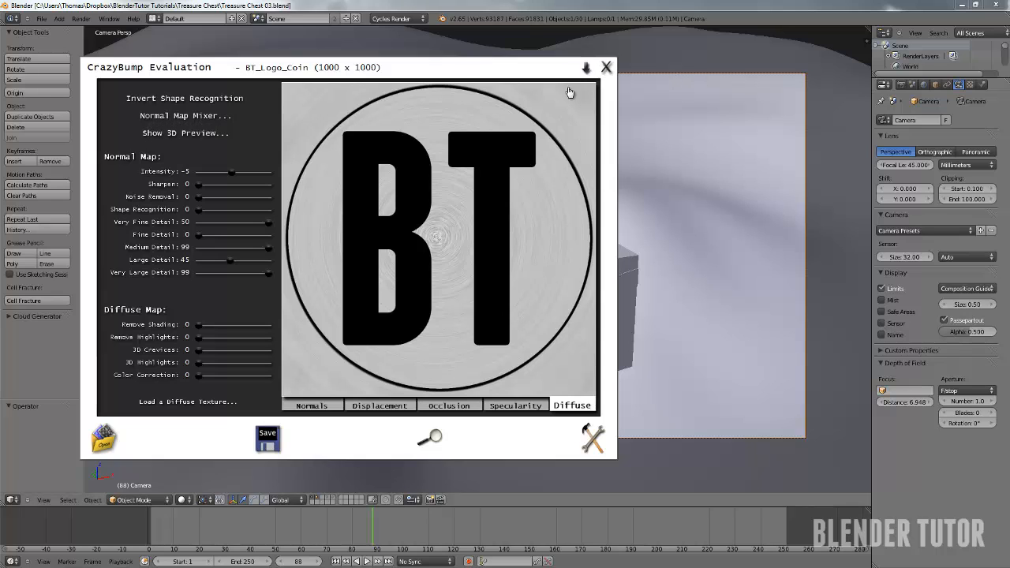
pyautogui.click(605, 67)
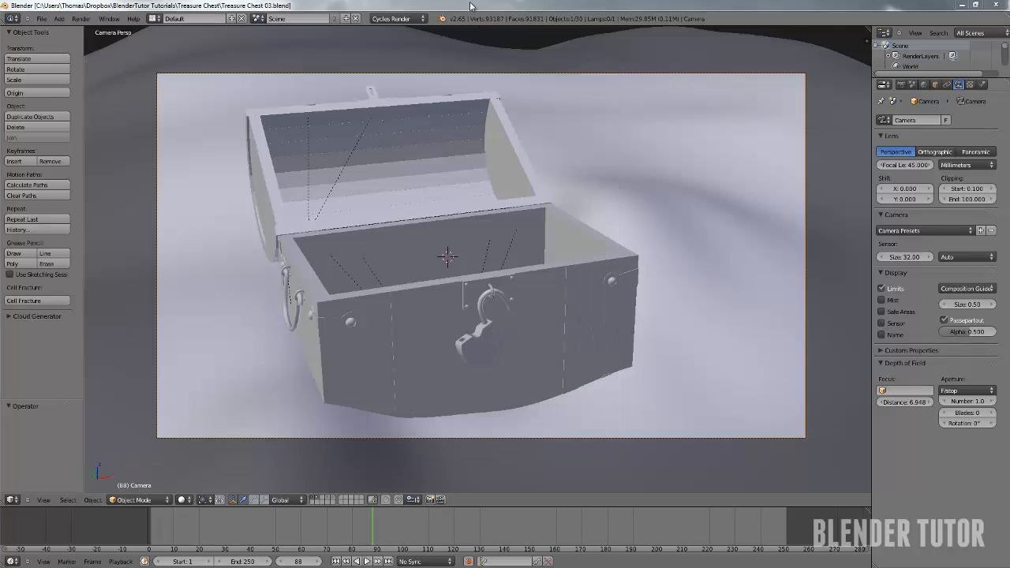
pyautogui.scroll(-2, 472, 209)
pyautogui.scroll(2, 472, 209)
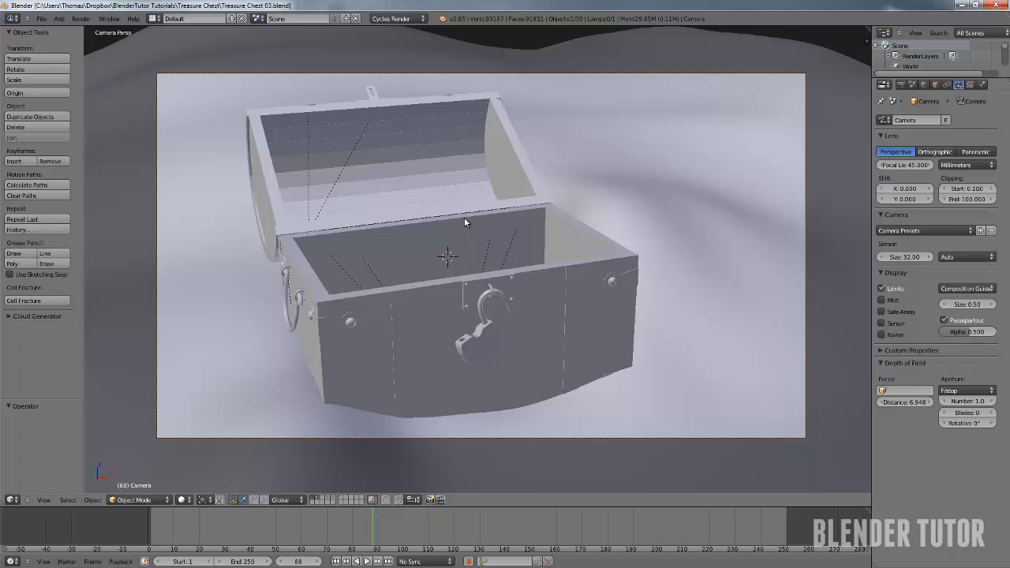
# Switch the viewport to layer 3 in front view and start the Screencast Keys display
pyautogui.press('2')
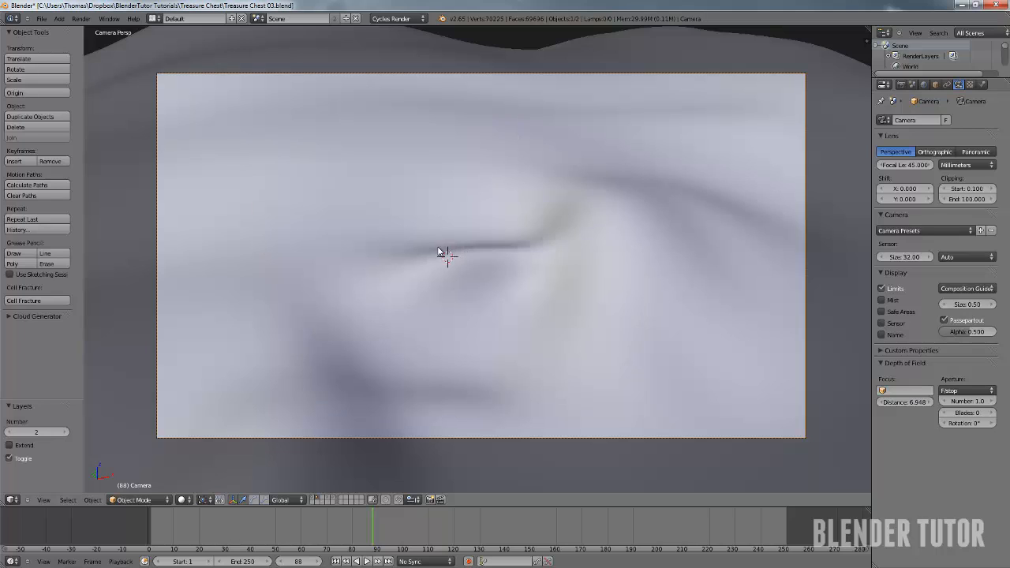
pyautogui.press('3')
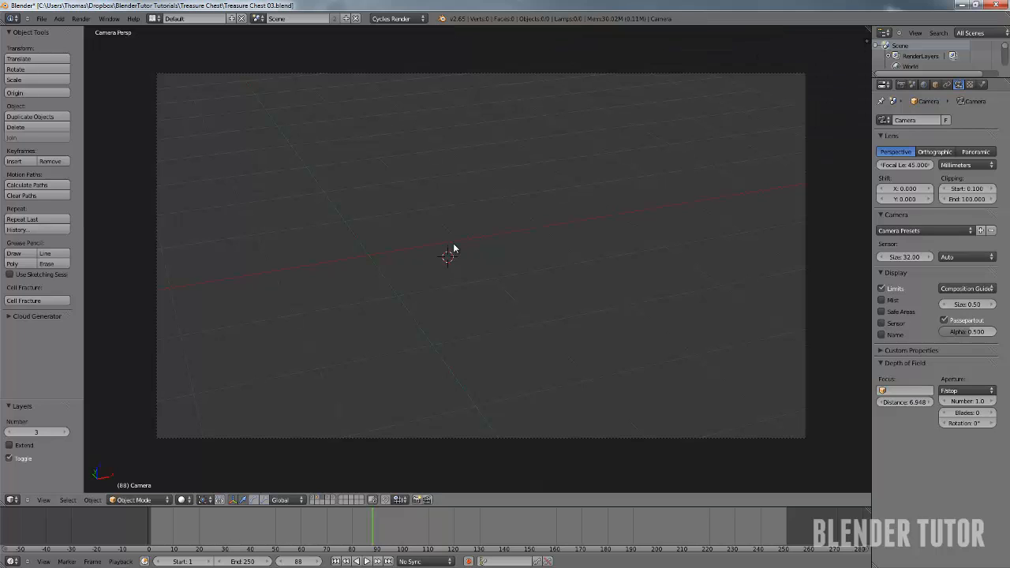
pyautogui.press('KP_1')
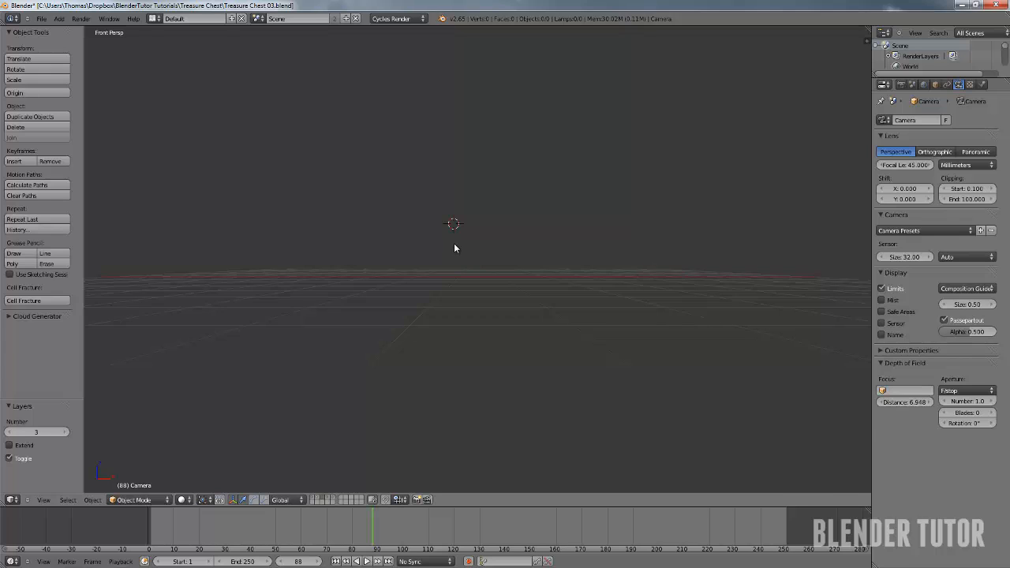
pyautogui.press('n')
pyautogui.click(816, 252)
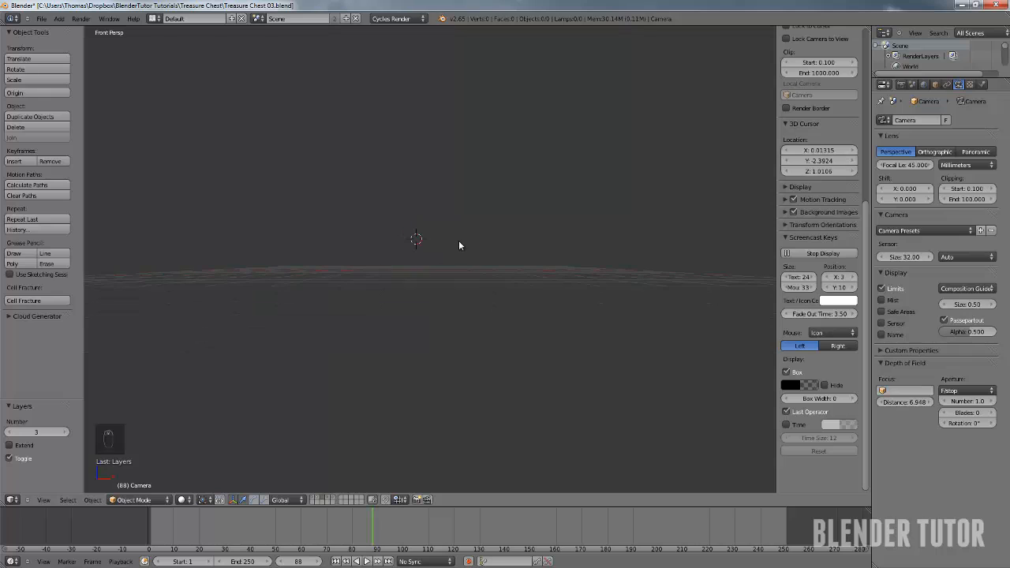
# Add a mesh circle at the 3D cursor on layer 3 as the base of the coin
pyautogui.moveTo(459, 241); pyautogui.dragTo(478, 301, button='middle')
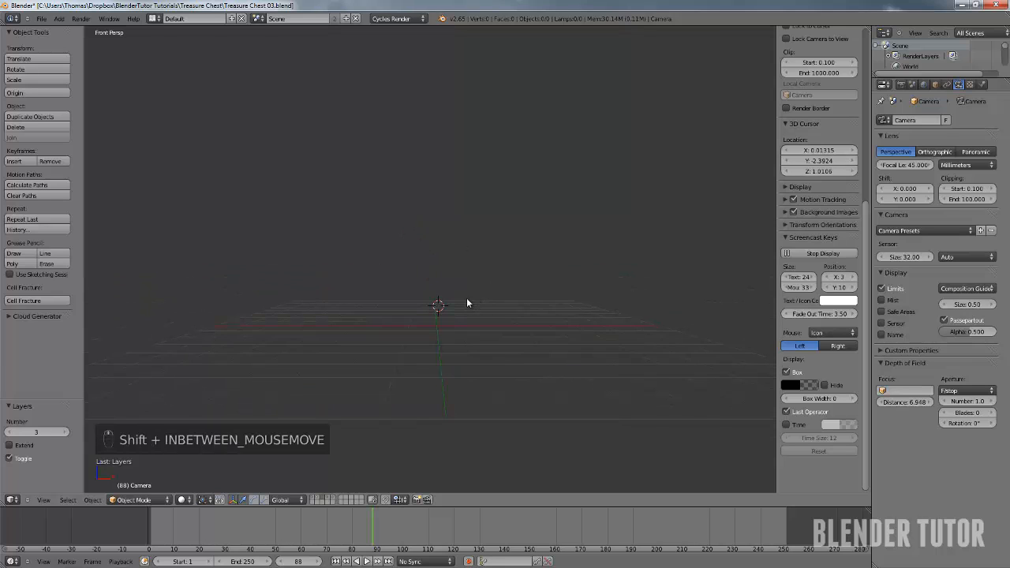
pyautogui.hotkey('shift', 'a')
pyautogui.moveTo(455, 303)
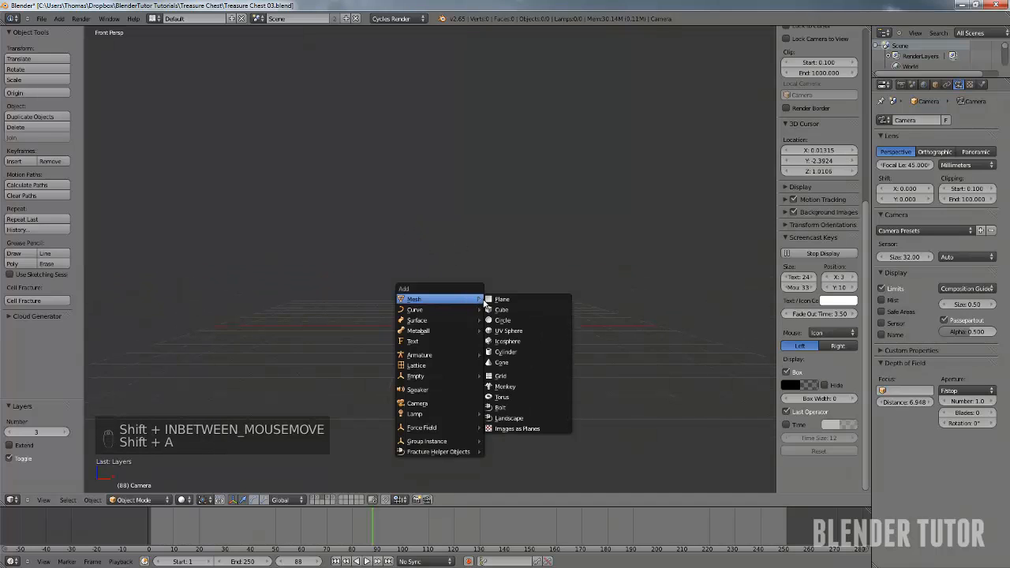
pyautogui.click(505, 322)
pyautogui.moveTo(476, 318)
pyautogui.mouseDown(button='middle')
pyautogui.moveTo(459, 353)
pyautogui.moveTo(459, 299)
pyautogui.moveTo(452, 403)
pyautogui.moveTo(471, 307)
pyautogui.mouseUp(button='middle')
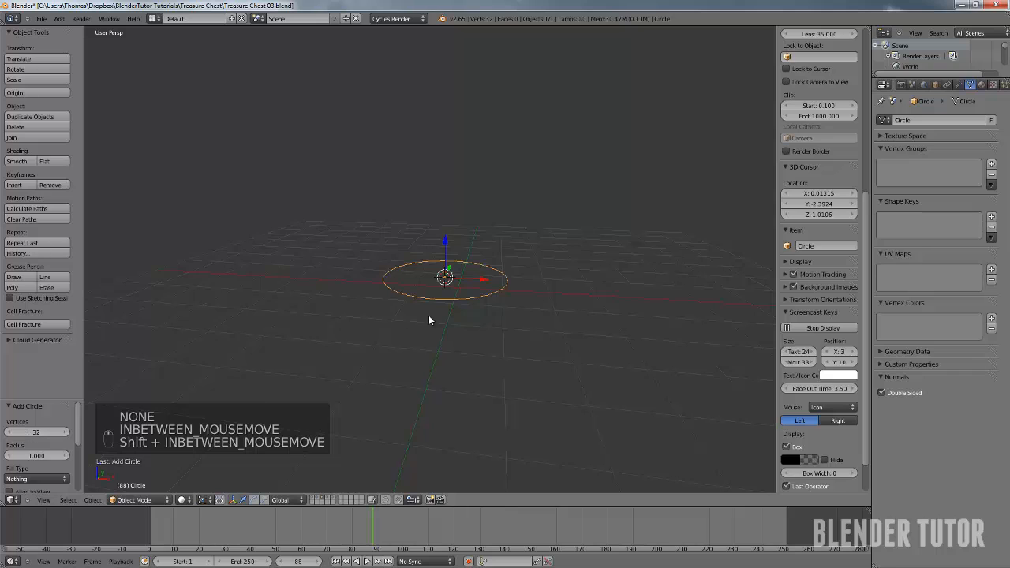
pyautogui.scroll(1, 465, 303)
pyautogui.scroll(1, 465, 303)
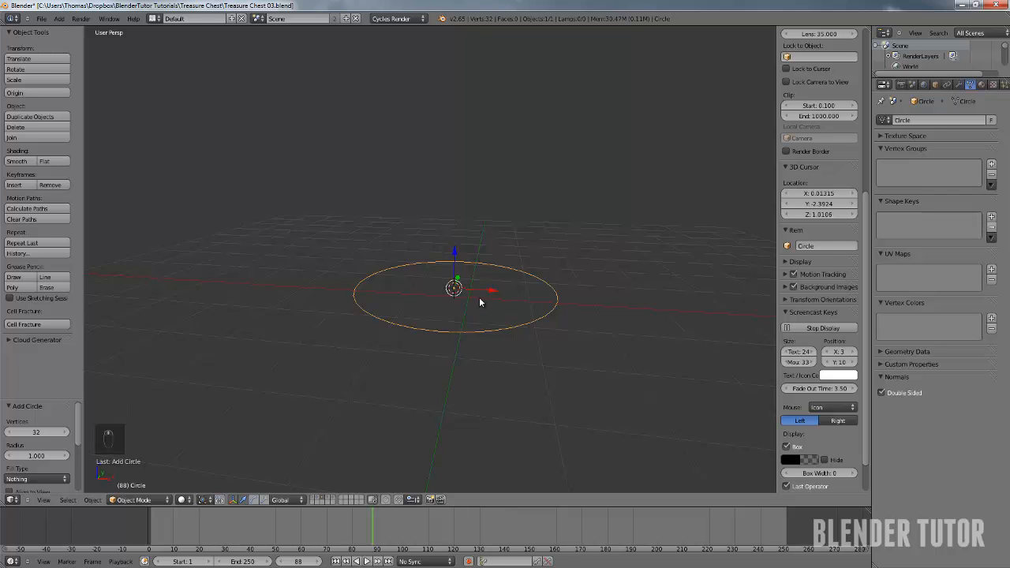
pyautogui.moveTo(479, 296); pyautogui.dragTo(464, 255, button='middle')
# Enter Edit Mode on the circle with vertex selection, and select all of its vertices
pyautogui.press('Tab')
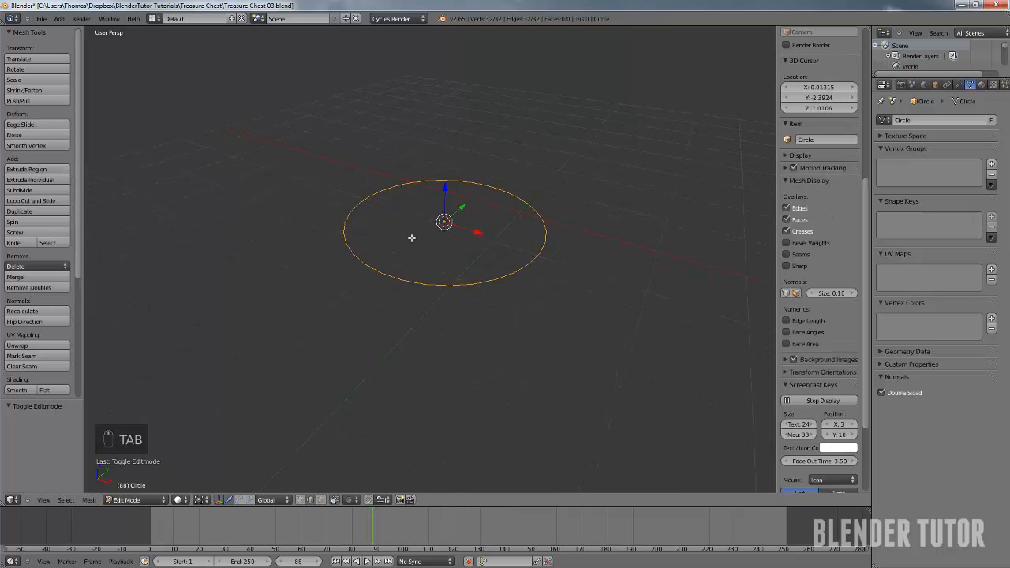
pyautogui.press('Tab')
pyautogui.press('Tab')
pyautogui.hotkey('ctrl', 'Tab')
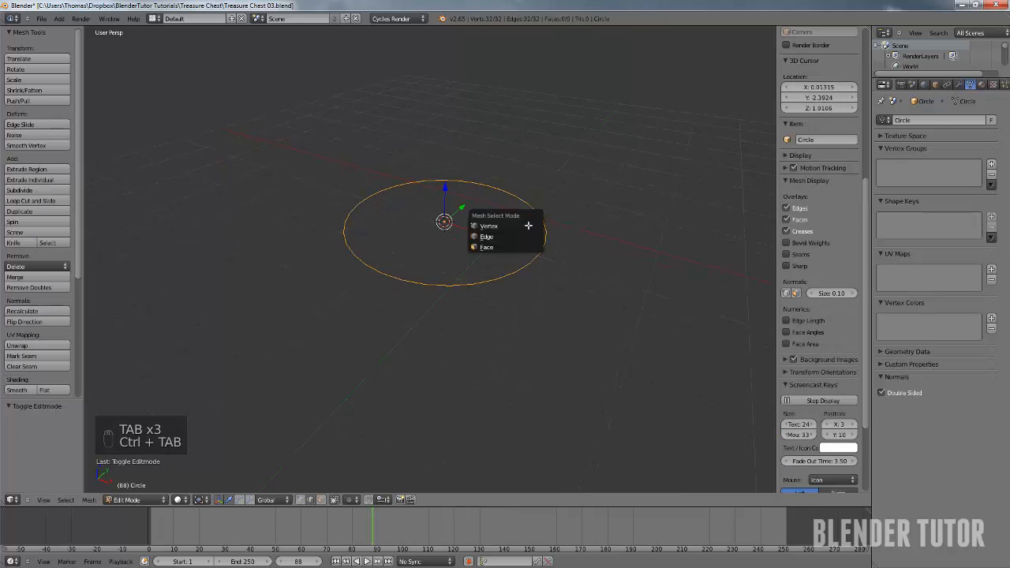
pyautogui.click(512, 227)
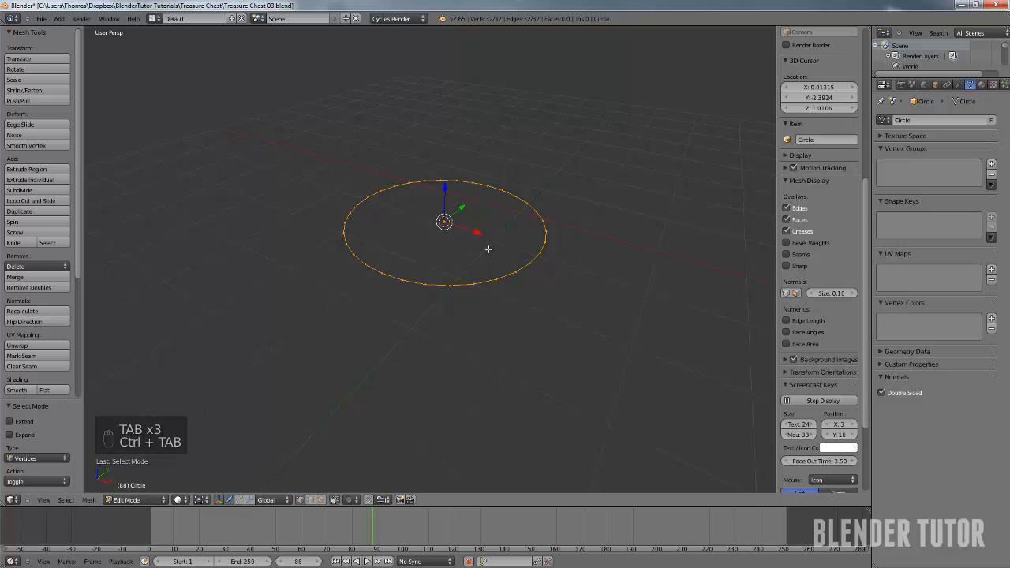
pyautogui.moveTo(488, 248); pyautogui.dragTo(507, 275, button='middle')
pyautogui.rightClick(507, 270)
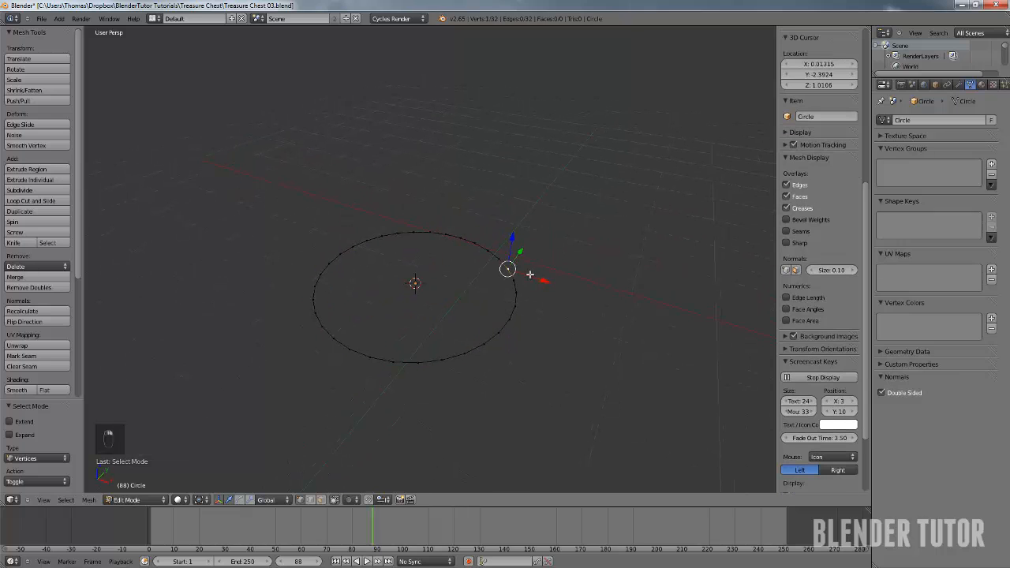
pyautogui.press('a')
pyautogui.press('a')
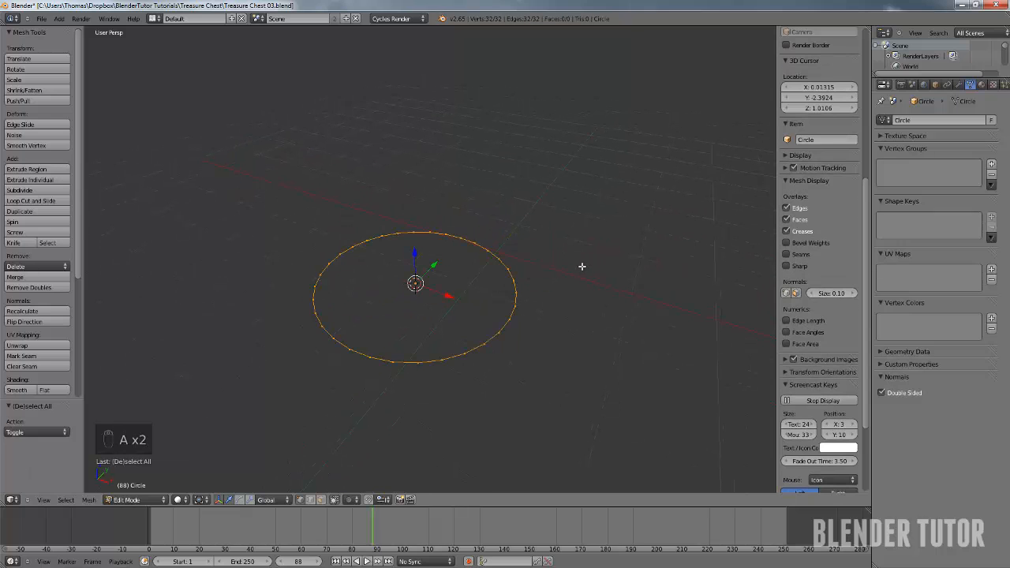
# Extrude the circle inward at a scale of about 0.675 and fill the inner ring with a face
pyautogui.press('e')
pyautogui.press('s')
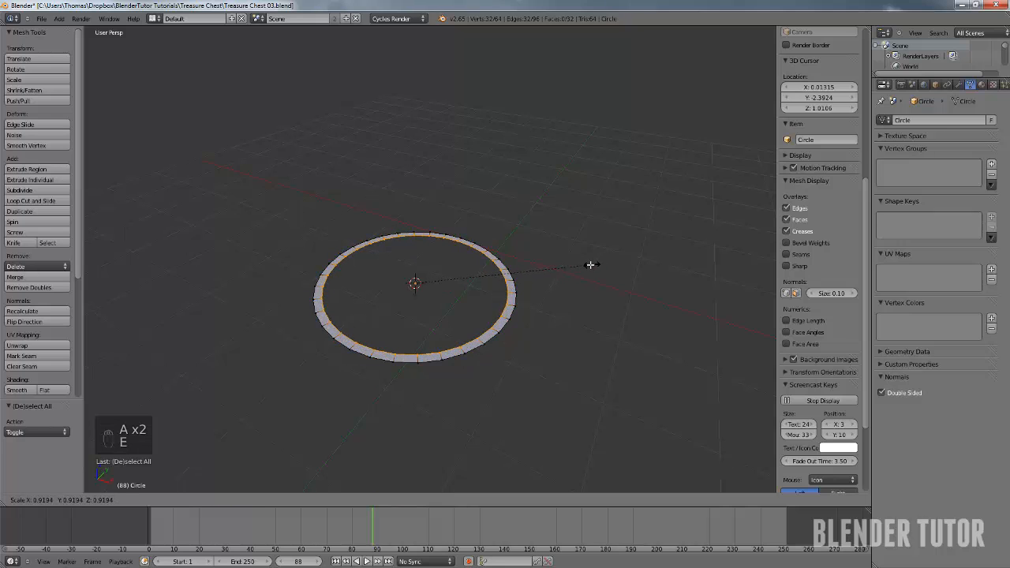
pyautogui.click(548, 273)
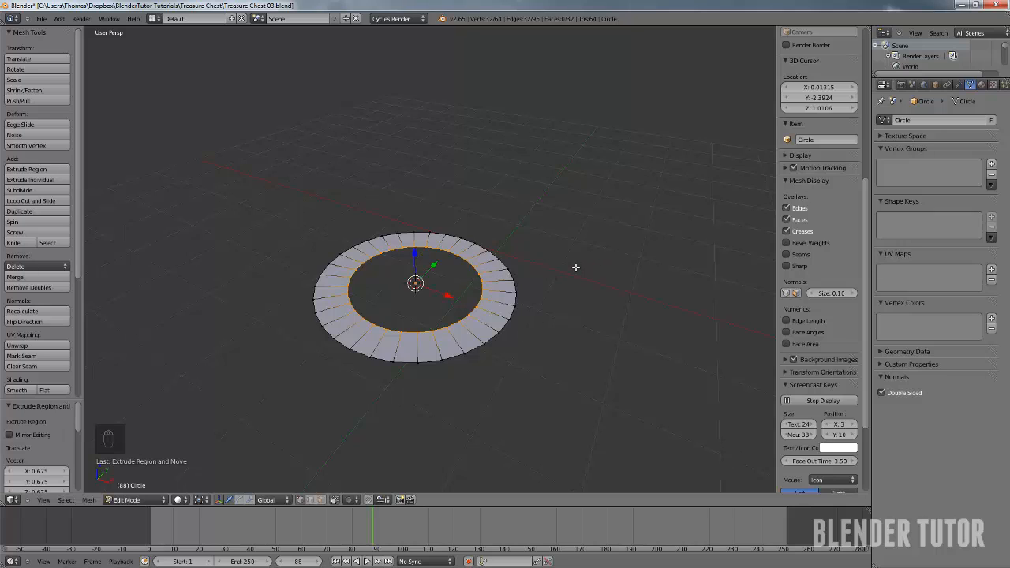
pyautogui.press('f')
# Select the disc's outer edge loop and turn off the background images in front orthographic view
pyautogui.keyDown('alt'); pyautogui.rightClick(515, 289); pyautogui.keyUp('alt')
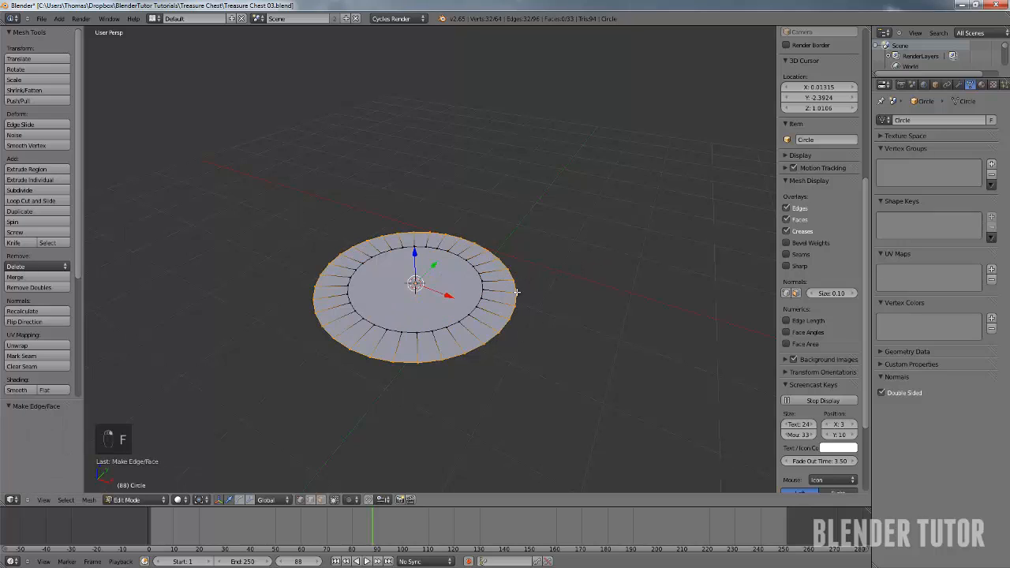
pyautogui.press('KP_1')
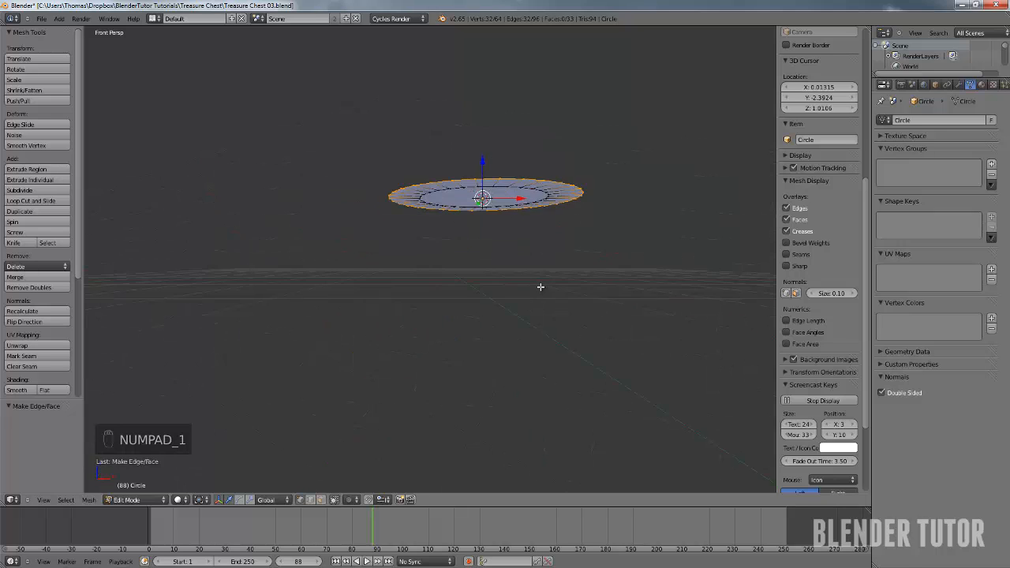
pyautogui.press('KP_5')
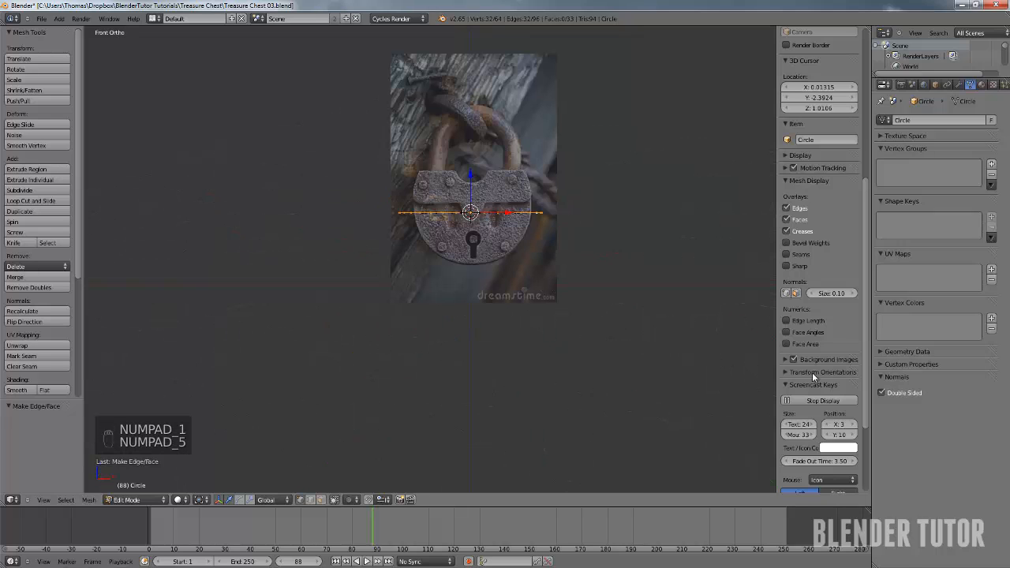
pyautogui.click(784, 360)
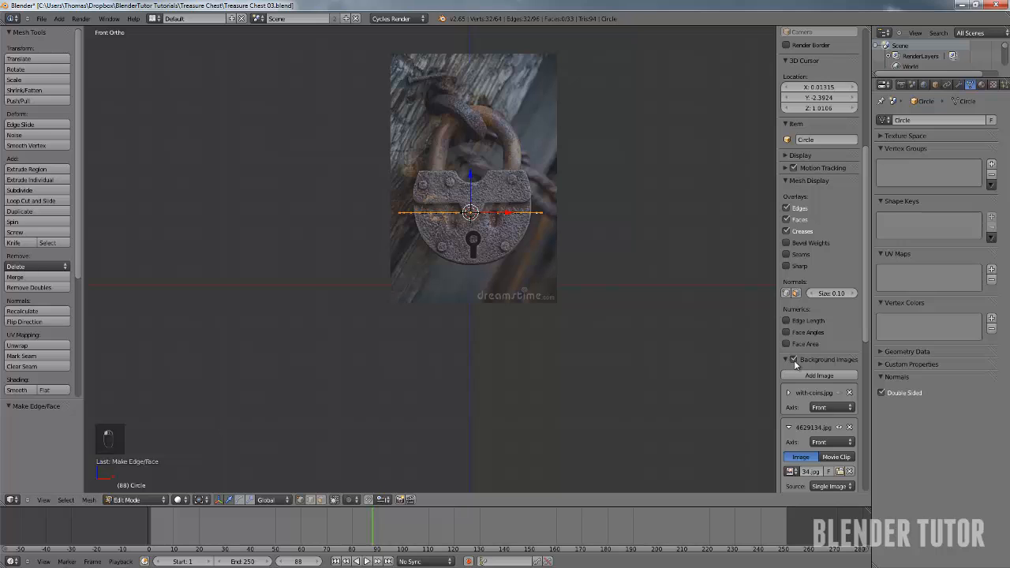
pyautogui.click(794, 360)
pyautogui.click(784, 360)
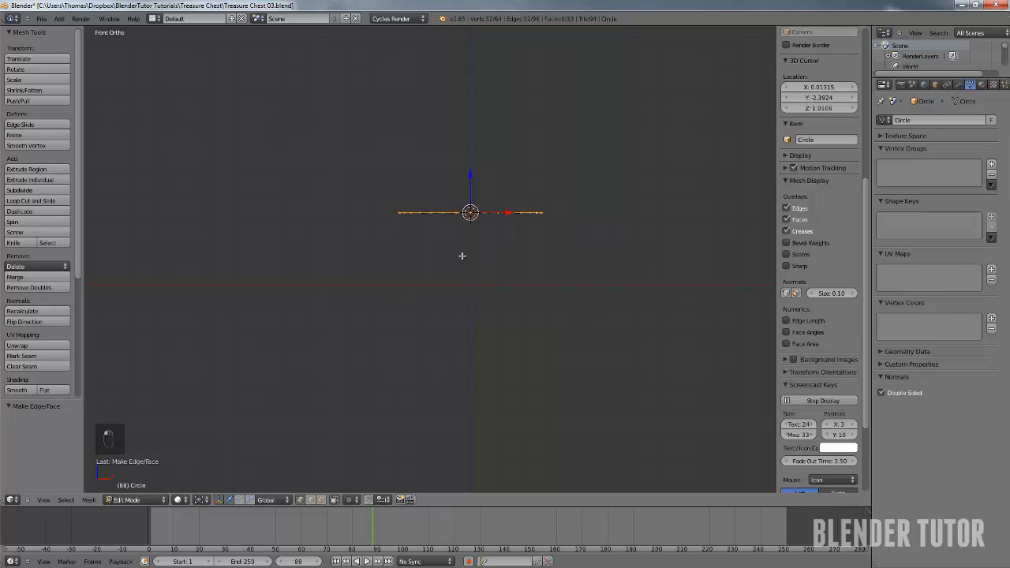
pyautogui.scroll(5, 463, 254)
pyautogui.keyDown('shift'); pyautogui.moveTo(534, 210); pyautogui.dragTo(447, 283, button='middle'); pyautogui.keyUp('shift')
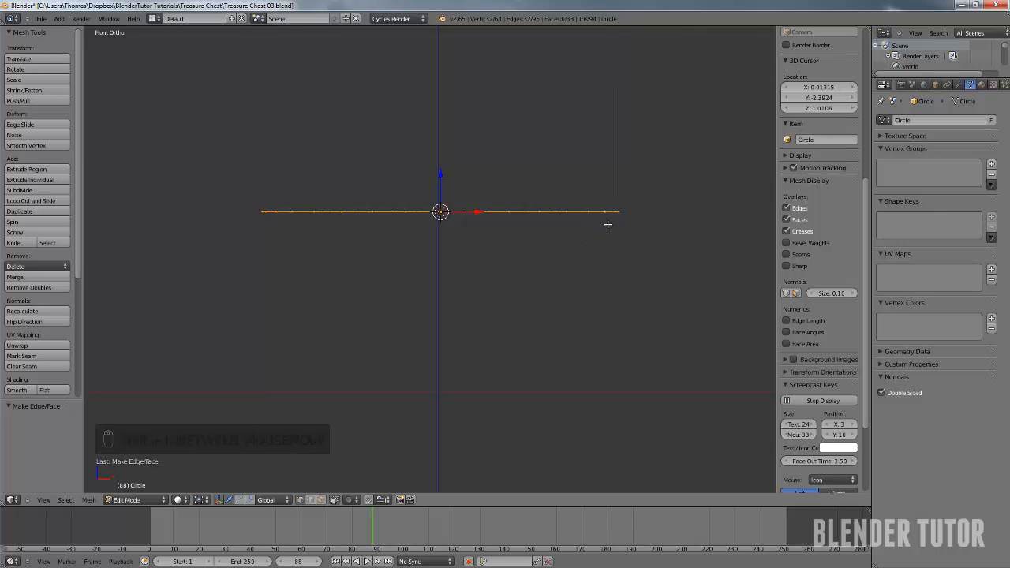
pyautogui.press('e')
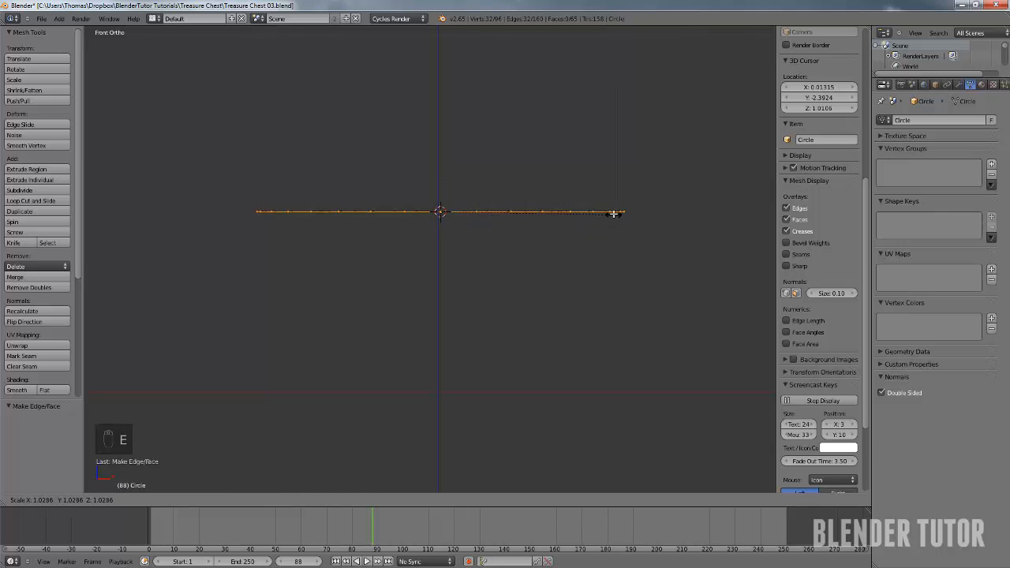
pyautogui.press('z')
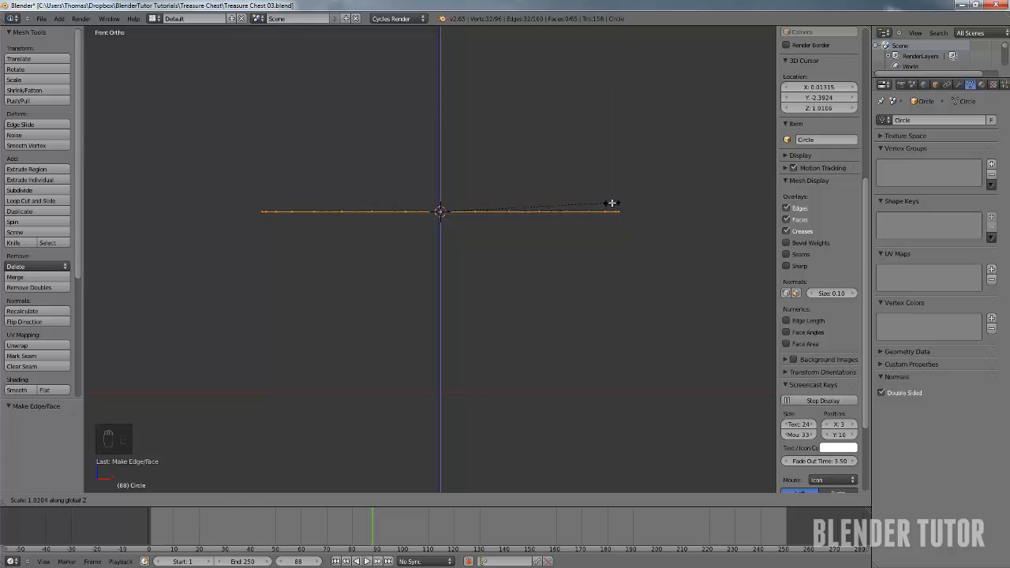
pyautogui.press('z')
pyautogui.click(605, 205)
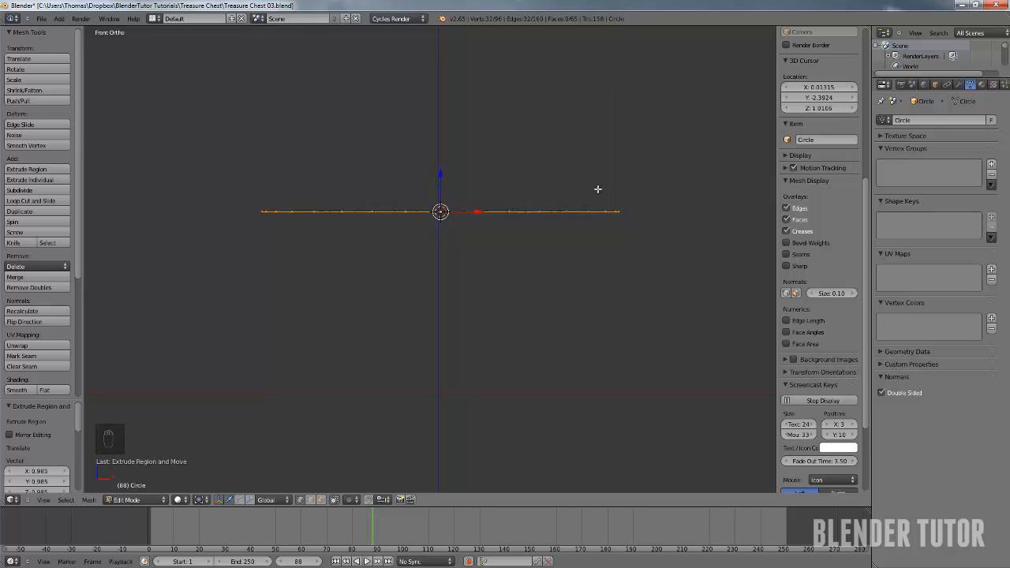
pyautogui.hotkey('ctrl', 'z')
# Extrude the outer edge loop up about 0.047 along Z, and extrude it outward at a scale of about 1.122 to form the rim
pyautogui.moveTo(584, 198); pyautogui.dragTo(589, 213, button='middle')
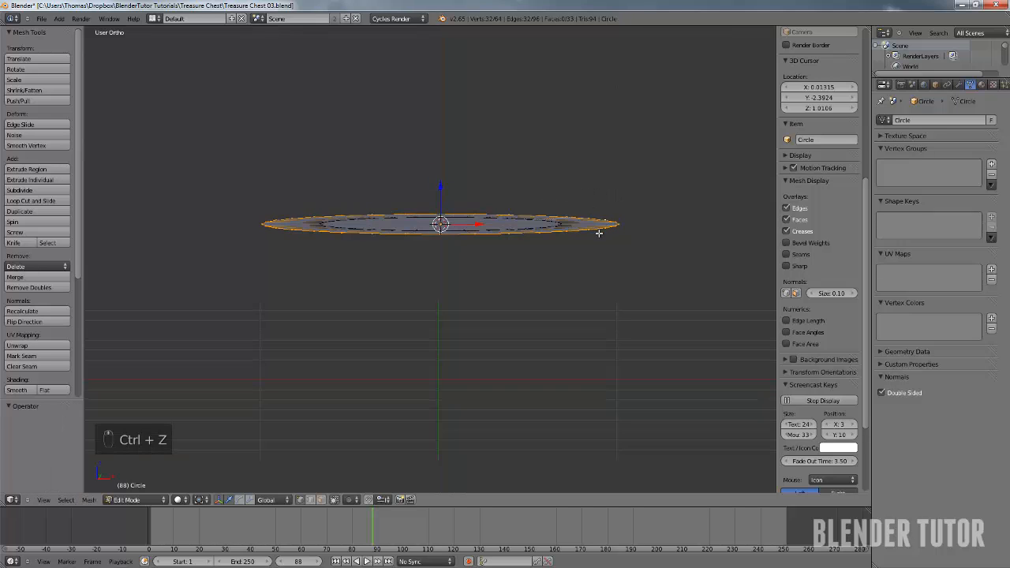
pyautogui.press('e')
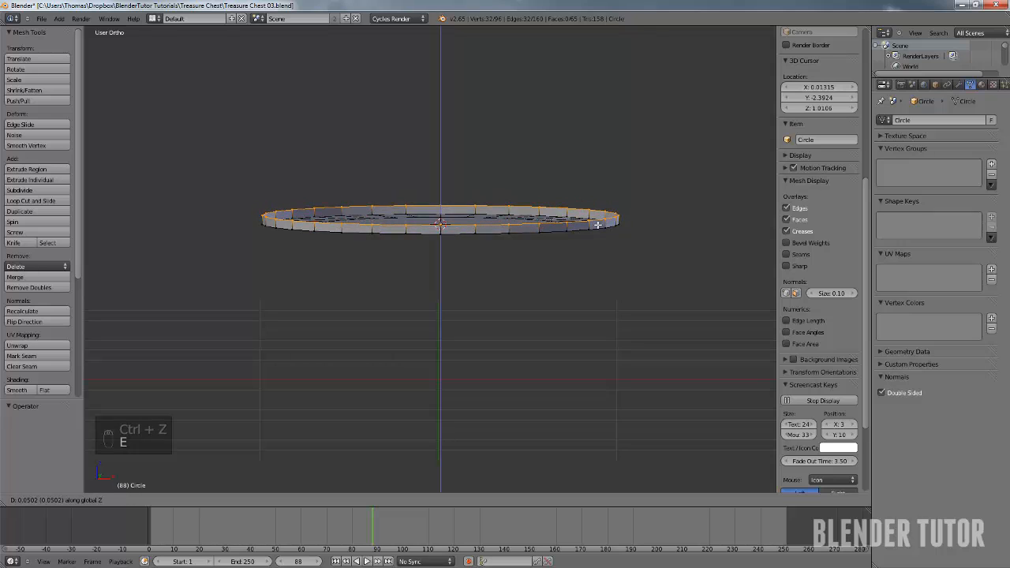
pyautogui.click(597, 225)
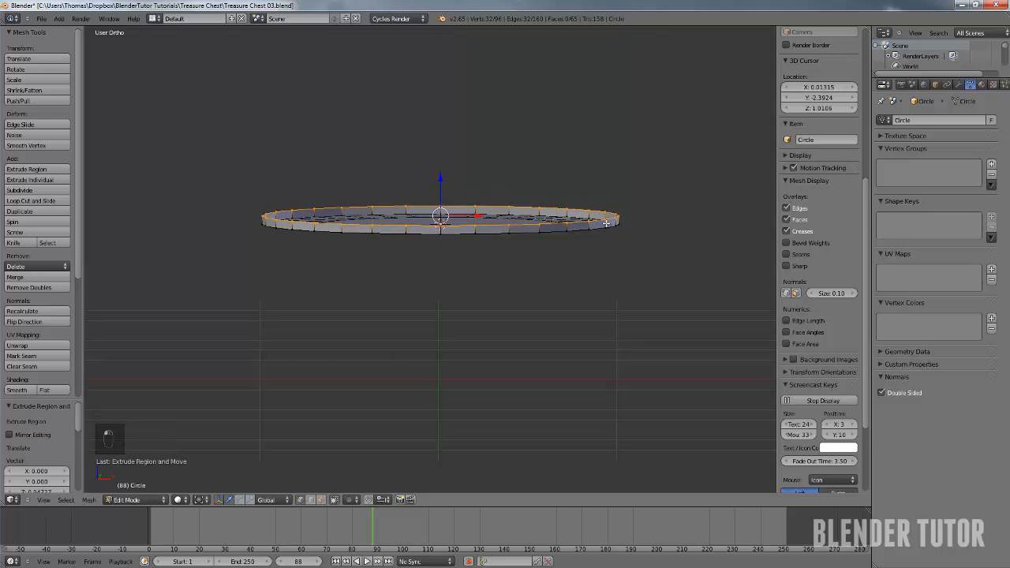
pyautogui.press('e')
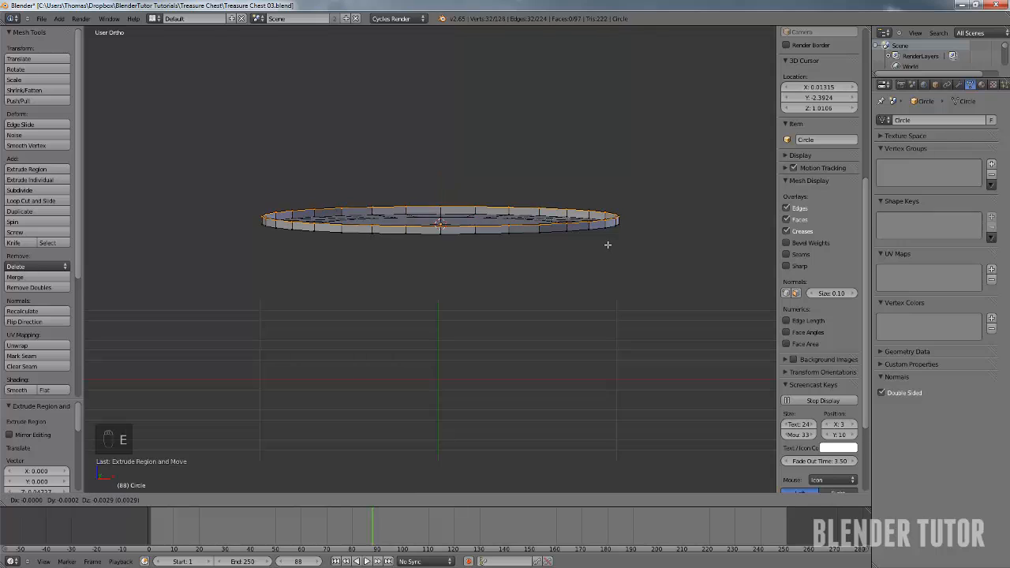
pyautogui.press('s')
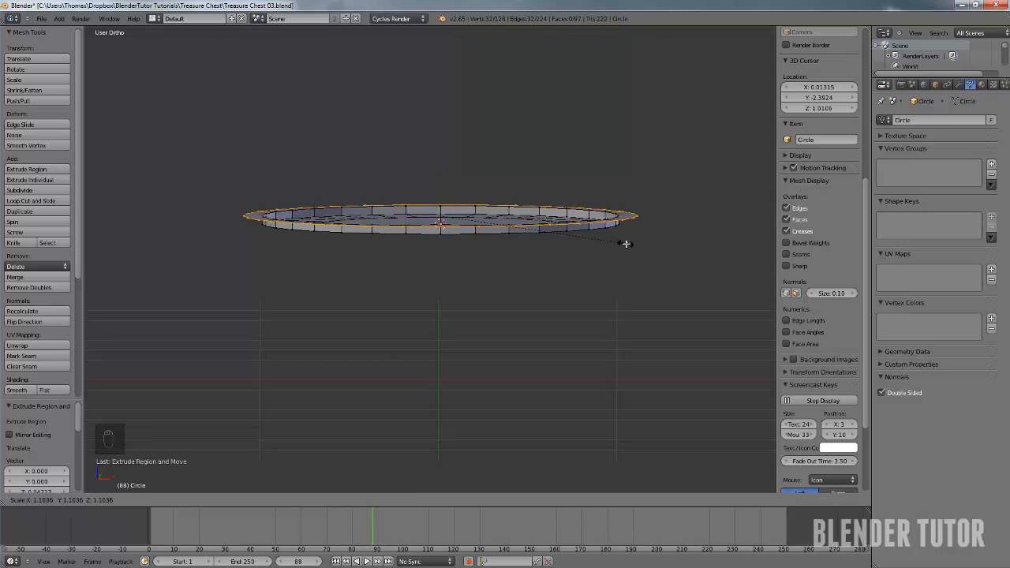
pyautogui.click(628, 242)
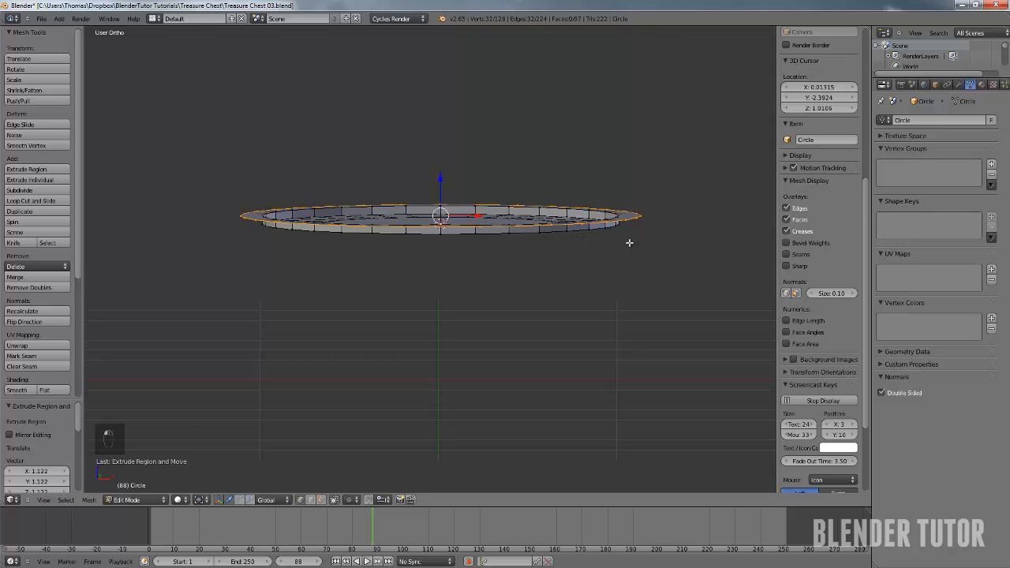
# Switch to wireframe in front orthographic view and extrude the rim's outer edge down about 0.138 along Z
pyautogui.press('KP_1')
pyautogui.press('KP_0')
pyautogui.press('KP_0')
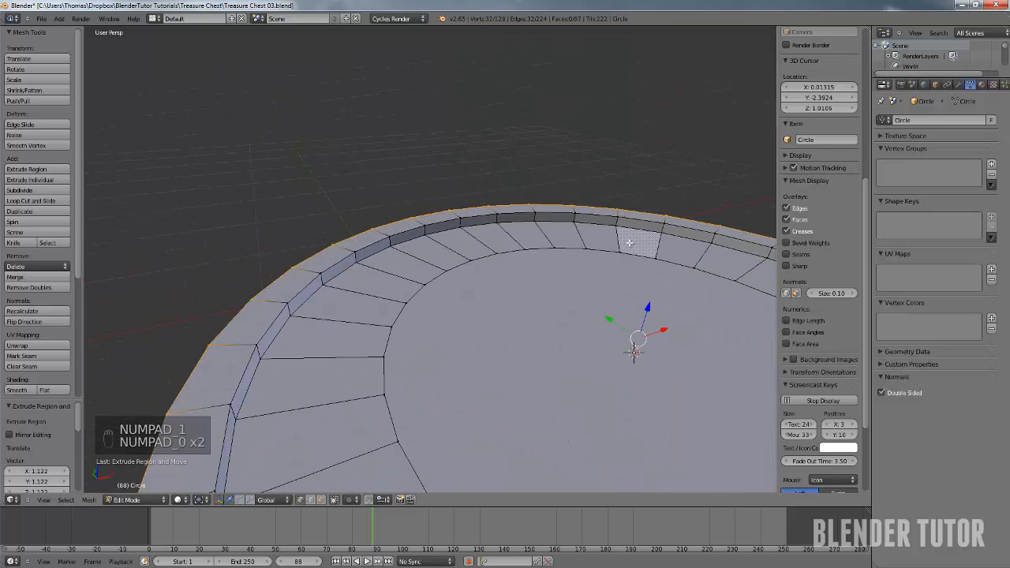
pyautogui.press('KP_1')
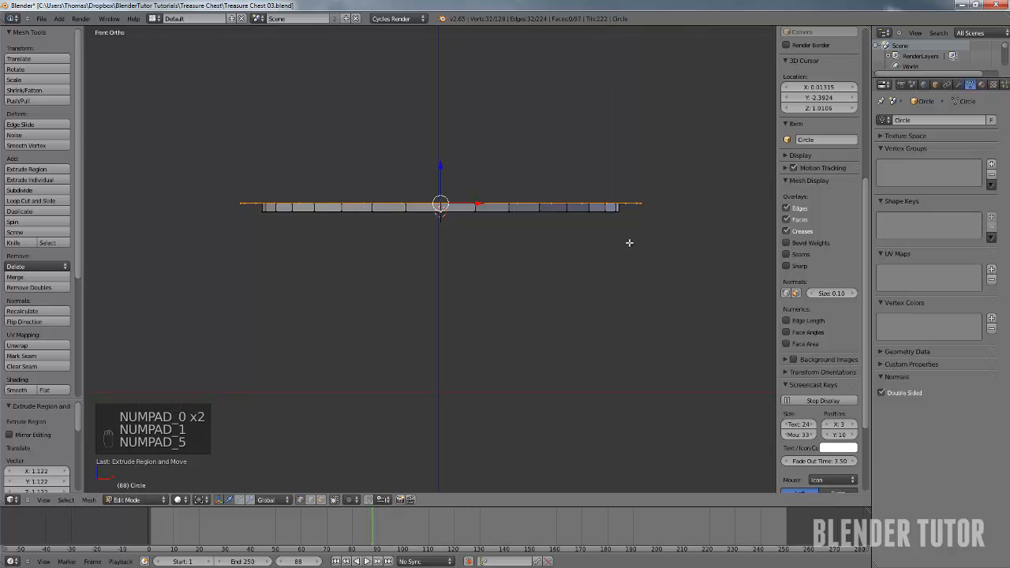
pyautogui.scroll(-1, 629, 242)
pyautogui.press('z')
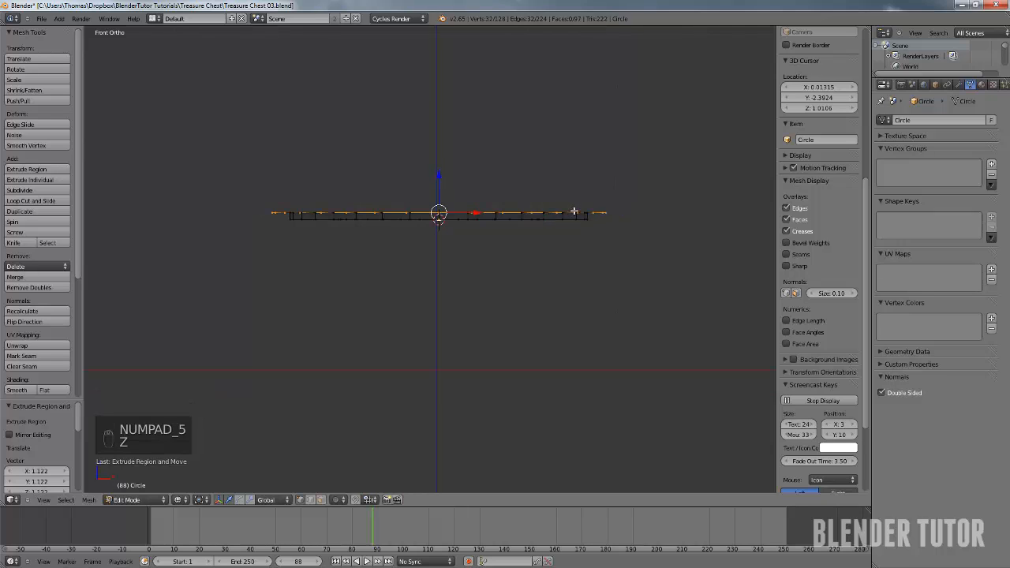
pyautogui.press('e')
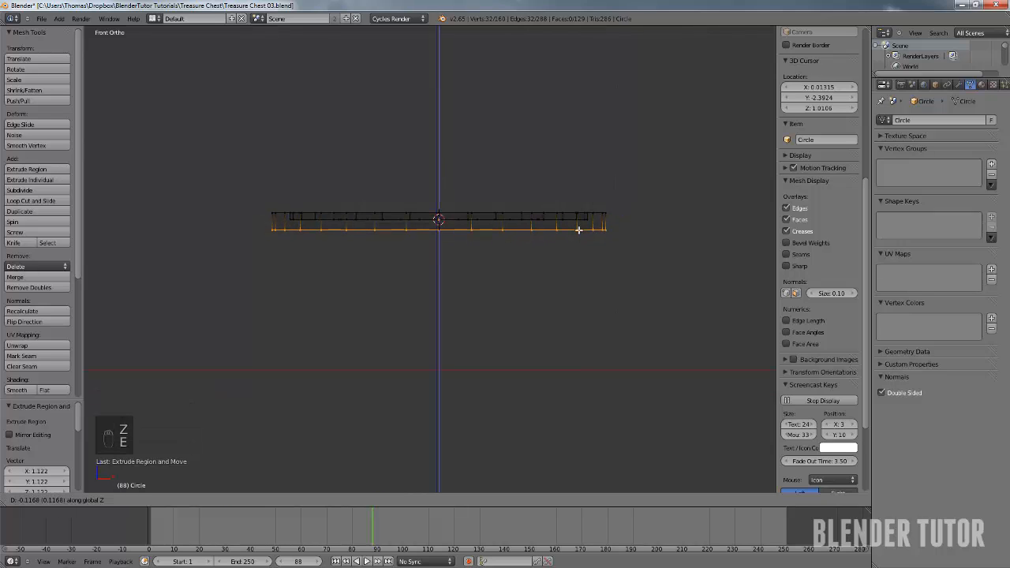
pyautogui.click(582, 233)
# Extrude the lower outer edge loop inward at a scale of about 0.887 to form the underside rim
pyautogui.scroll(2, 657, 233)
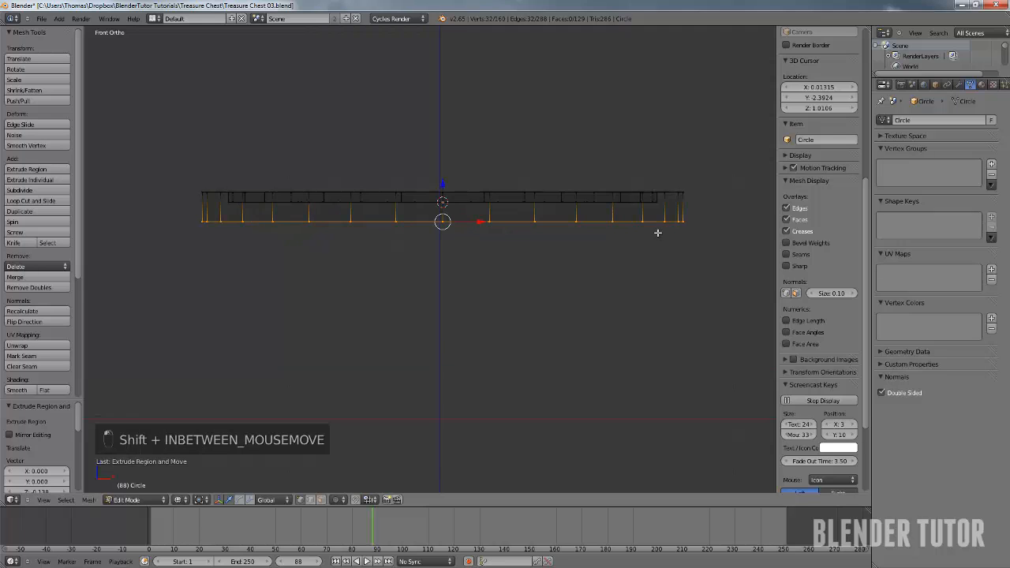
pyautogui.keyDown('shift'); pyautogui.moveTo(658, 232); pyautogui.dragTo(626, 261, button='middle'); pyautogui.keyUp('shift')
pyautogui.scroll(1, 685, 244)
pyautogui.press('e')
pyautogui.press('s')
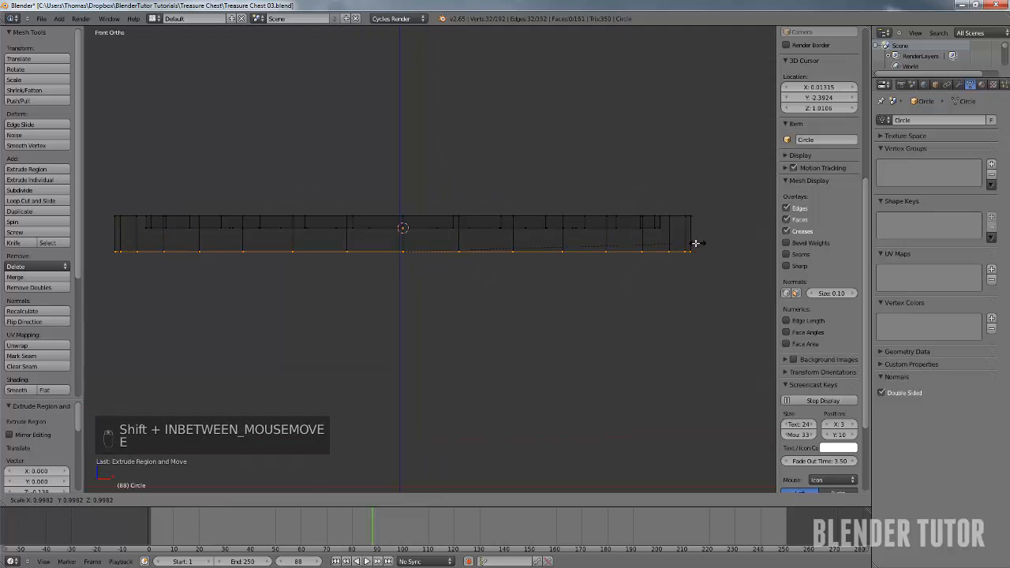
pyautogui.click(662, 273)
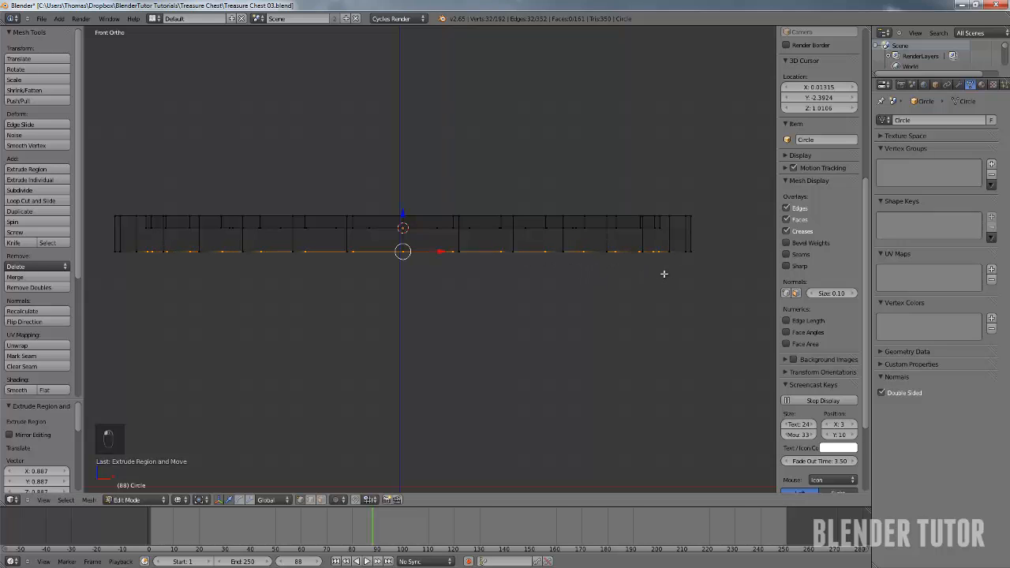
# Extrude the underside rim's inner loop up about 0.039 along Z to recess the coin's back face
pyautogui.press('KP_7')
pyautogui.keyDown('shift'); pyautogui.moveTo(586, 248); pyautogui.dragTo(547, 192, button='middle'); pyautogui.keyUp('shift')
pyautogui.press('KP_1')
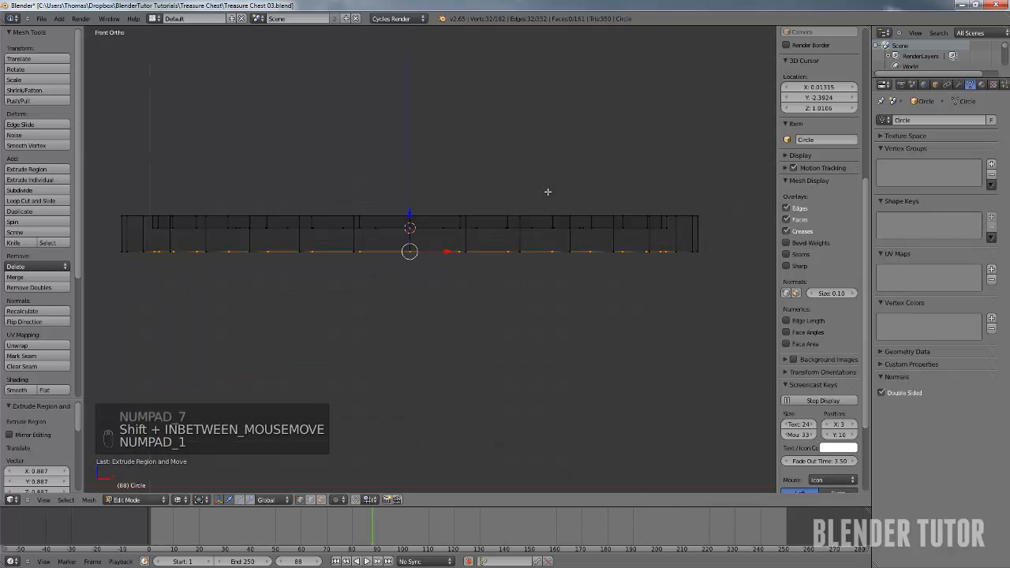
pyautogui.press('e')
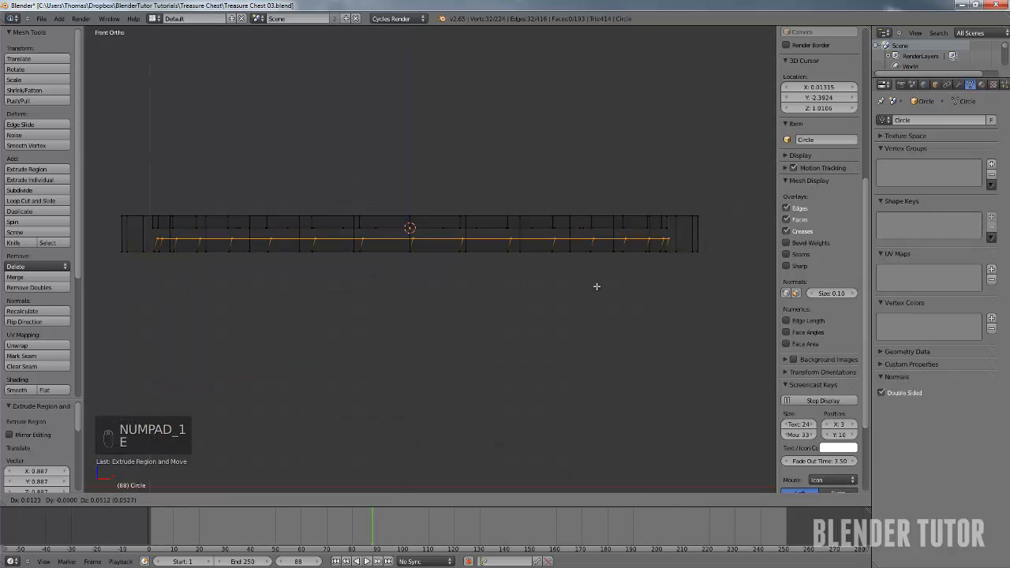
pyautogui.press('z')
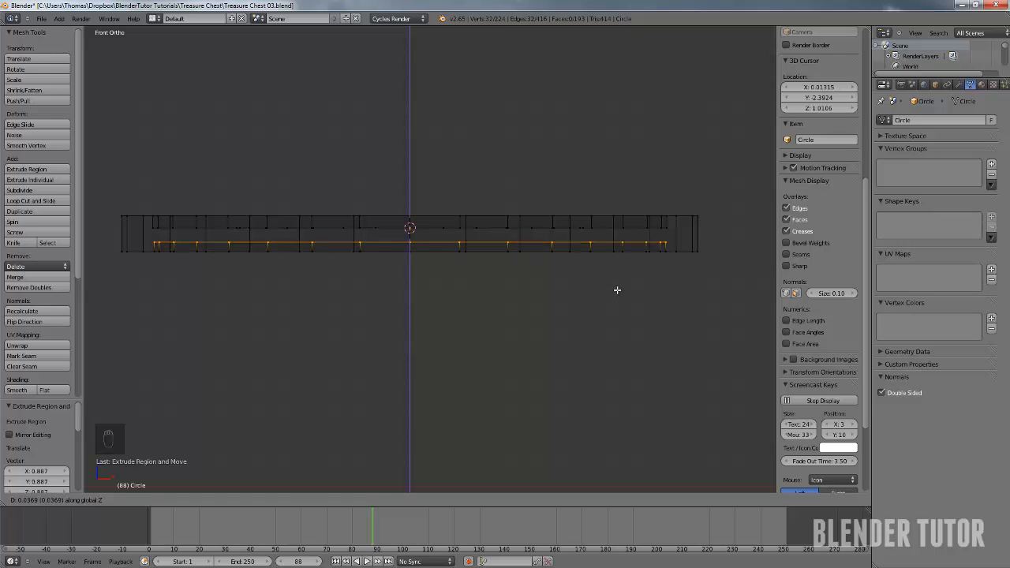
pyautogui.click(617, 289)
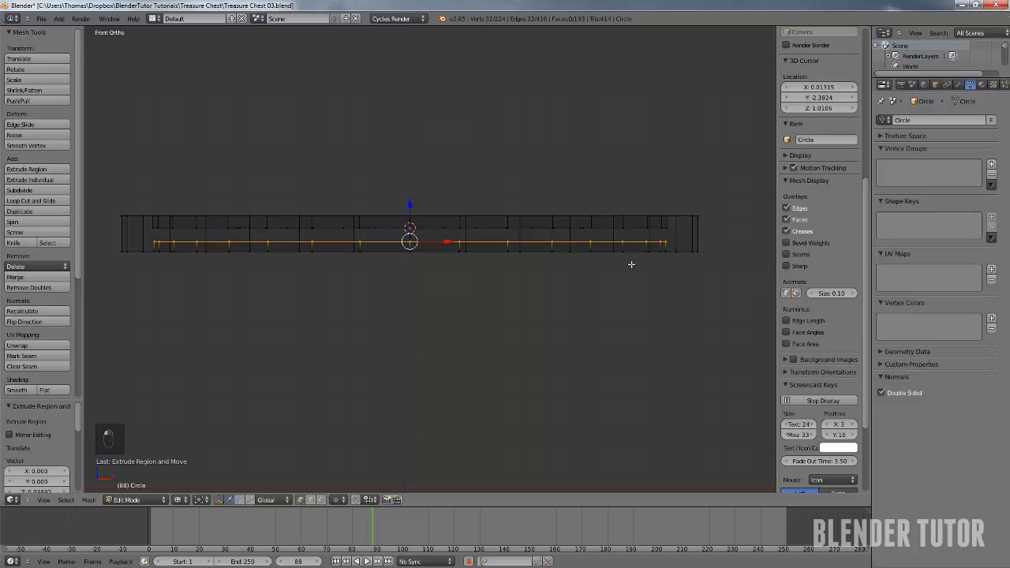
# In top view, extrude the recessed loop inward at a scale of about 0.686 and fill the center with a face
pyautogui.press('KP_7')
pyautogui.scroll(-2, 597, 286)
pyautogui.keyDown('shift'); pyautogui.moveTo(549, 303); pyautogui.dragTo(561, 245, button='middle'); pyautogui.keyUp('shift')
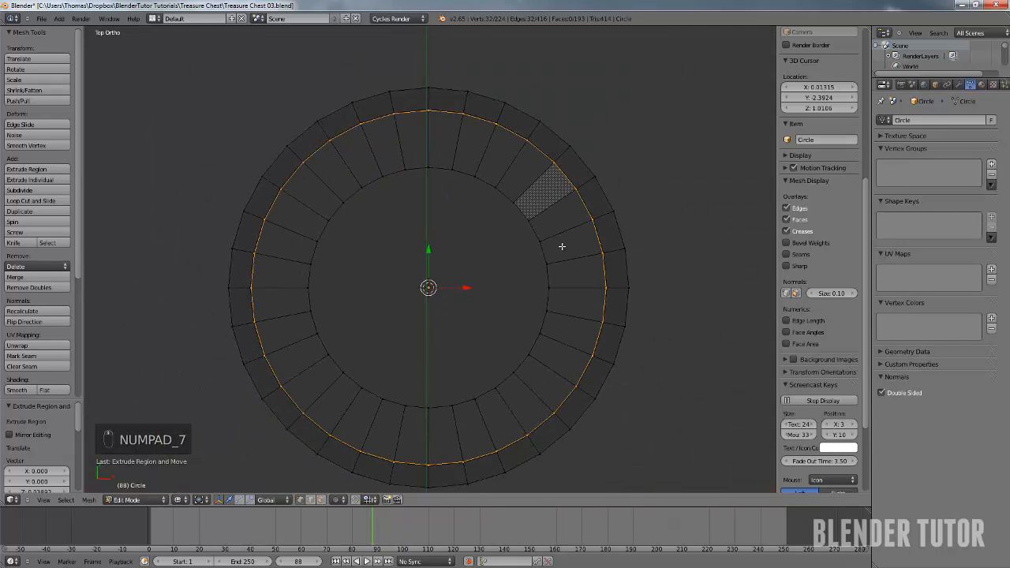
pyautogui.press('e')
pyautogui.press('s')
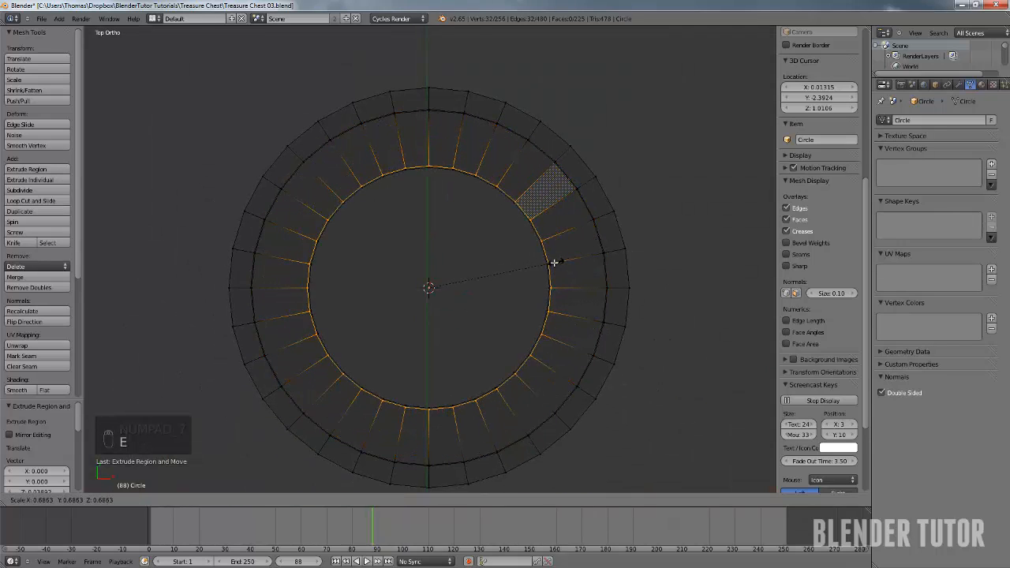
pyautogui.click(555, 262)
pyautogui.press('f')
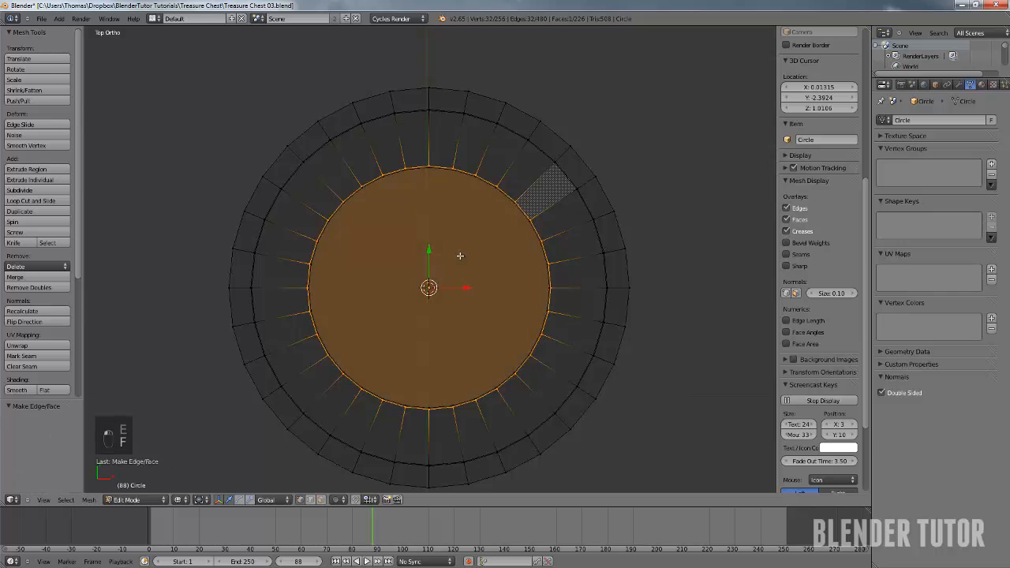
# Return to Object Mode with solid display and apply smooth shading to the coin
pyautogui.press('Tab')
pyautogui.press('z')
pyautogui.moveTo(450, 267); pyautogui.dragTo(442, 174, button='middle')
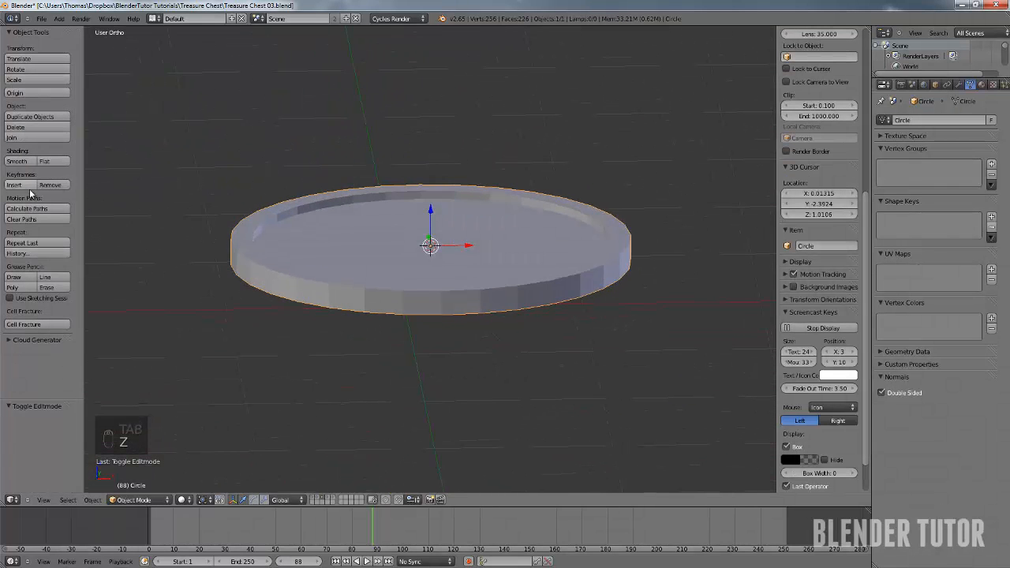
pyautogui.click(16, 161)
# In Edit Mode, select the edge loops at the inner base of the rim on both sides of the coin
pyautogui.moveTo(415, 211)
pyautogui.mouseDown(button='middle')
pyautogui.moveTo(419, 220)
pyautogui.moveTo(496, 202)
pyautogui.moveTo(568, 219)
pyautogui.moveTo(460, 261)
pyautogui.moveTo(424, 125)
pyautogui.moveTo(547, 232)
pyautogui.mouseUp(button='middle')
pyautogui.press('Tab')
pyautogui.keyDown('alt'); pyautogui.rightClick(576, 202); pyautogui.keyUp('alt')
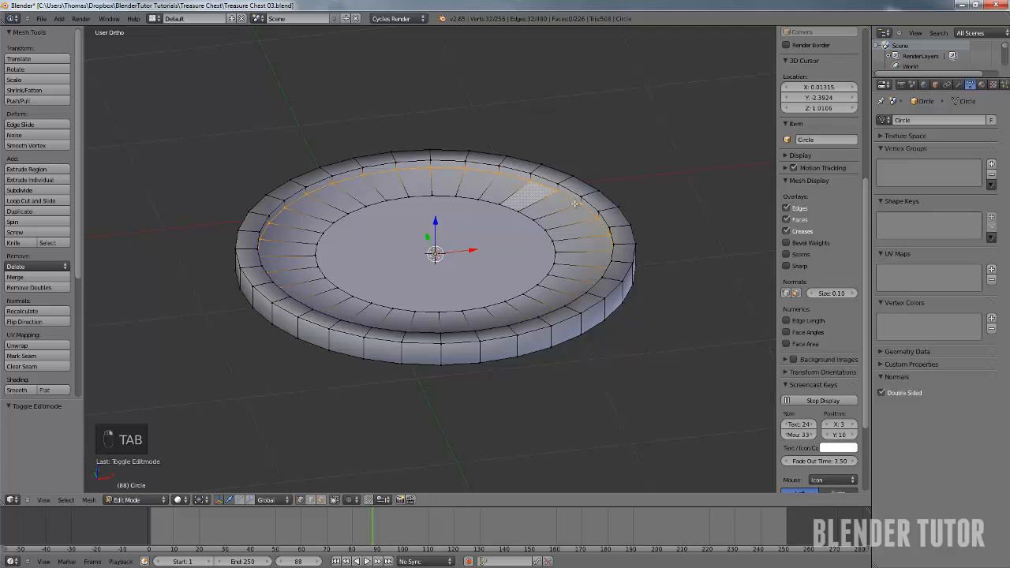
pyautogui.moveTo(531, 279); pyautogui.dragTo(589, 228, button='middle')
pyautogui.keyDown('alt'); pyautogui.keyDown('shift'); pyautogui.rightClick(592, 265); pyautogui.keyUp('shift'); pyautogui.keyUp('alt')
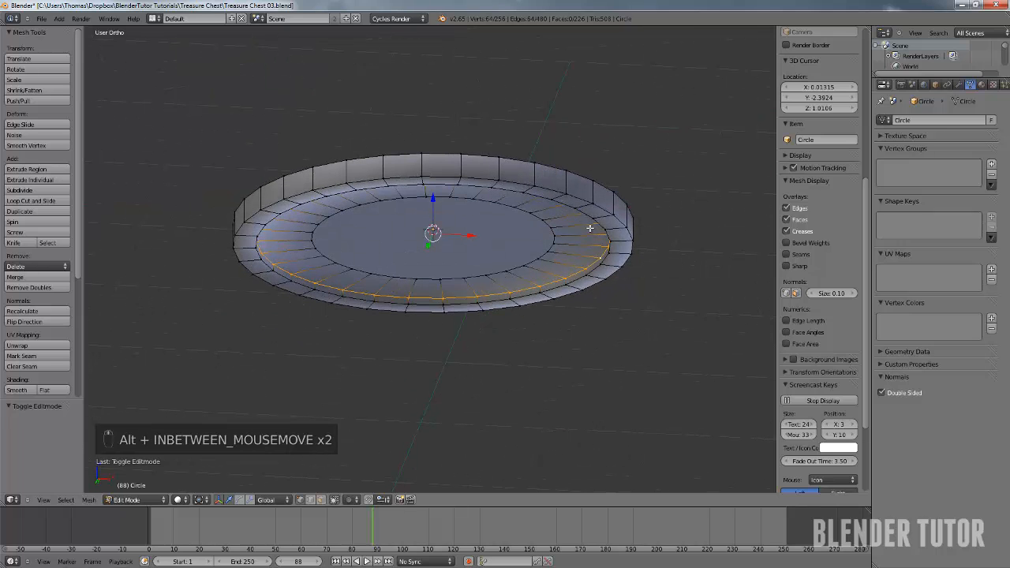
pyautogui.moveTo(502, 117); pyautogui.dragTo(404, 167, button='middle')
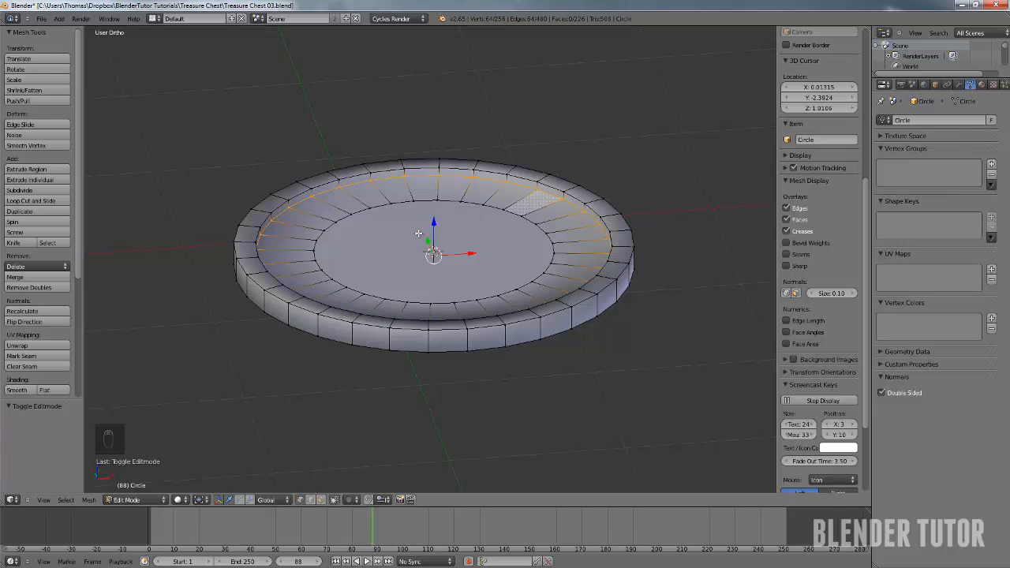
# Mark the selected inner base edge loops as sharp and check the coin's shading in Object Mode
pyautogui.hotkey('ctrl', 'e')
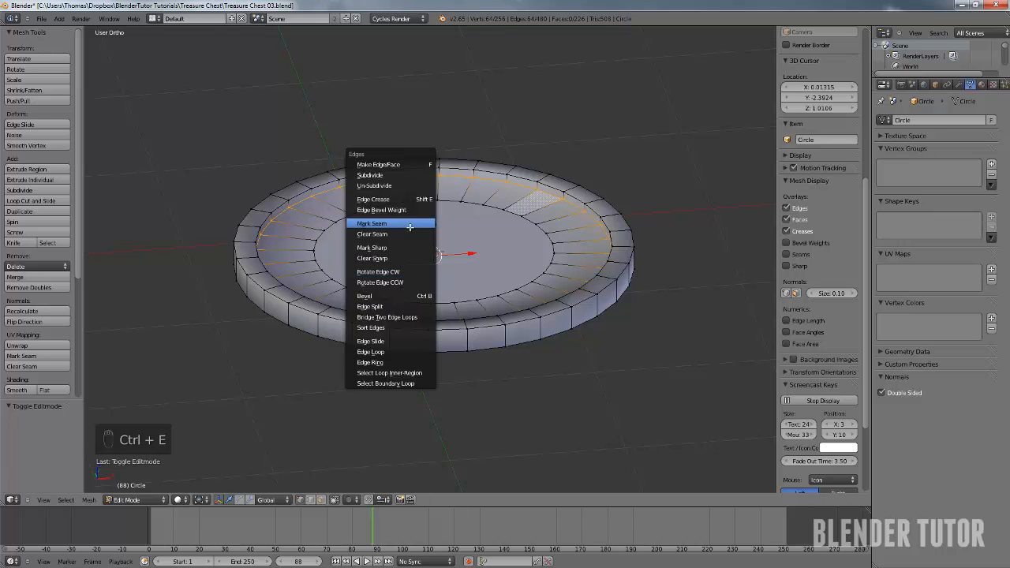
pyautogui.click(411, 248)
pyautogui.press('Tab')
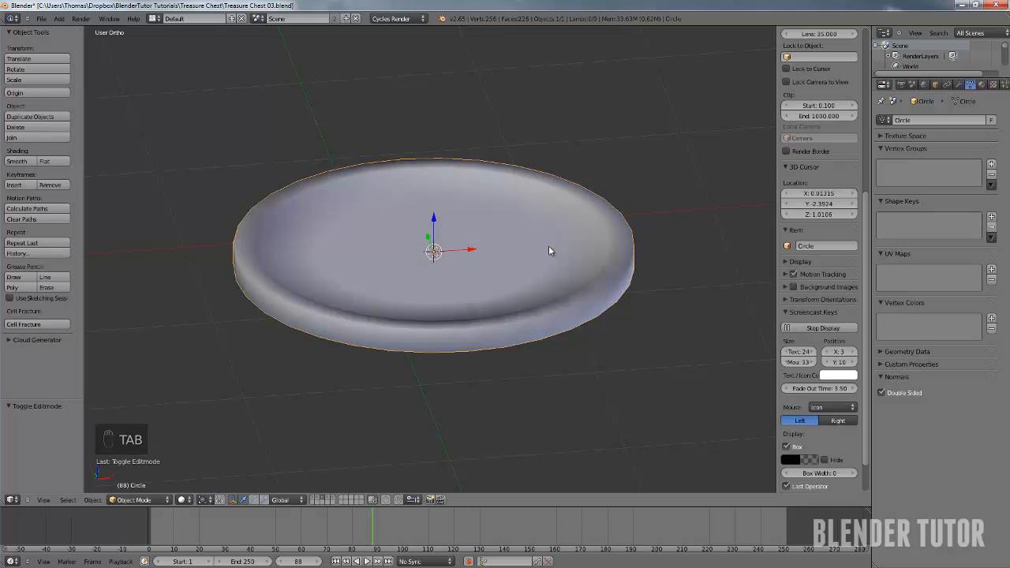
pyautogui.press('Tab')
pyautogui.keyDown('alt'); pyautogui.rightClick(598, 214); pyautogui.keyUp('alt')
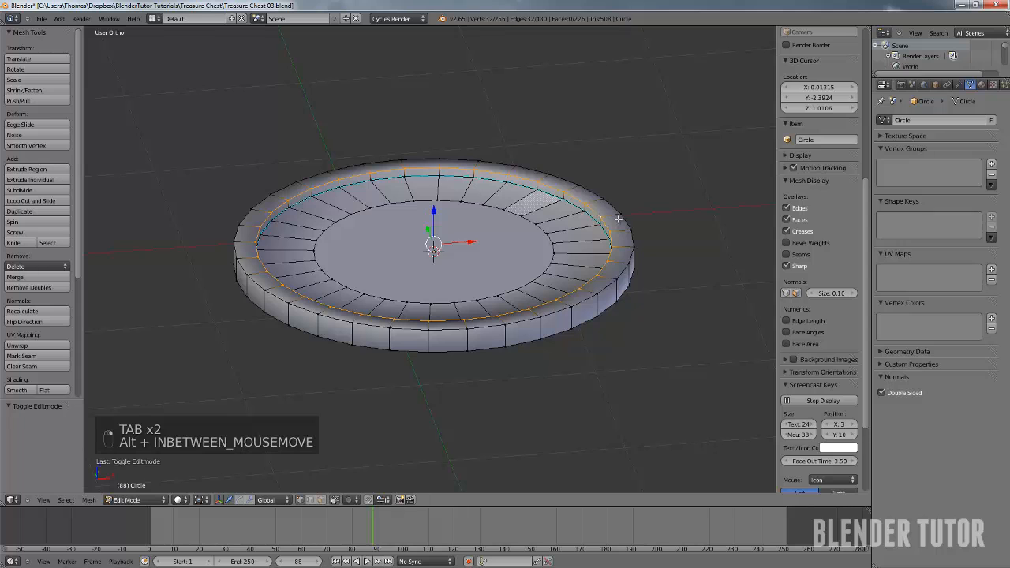
pyautogui.moveTo(608, 262); pyautogui.dragTo(636, 245, button='middle')
pyautogui.keyDown('alt'); pyautogui.keyDown('shift'); pyautogui.rightClick(637, 246); pyautogui.keyUp('shift'); pyautogui.keyUp('alt')
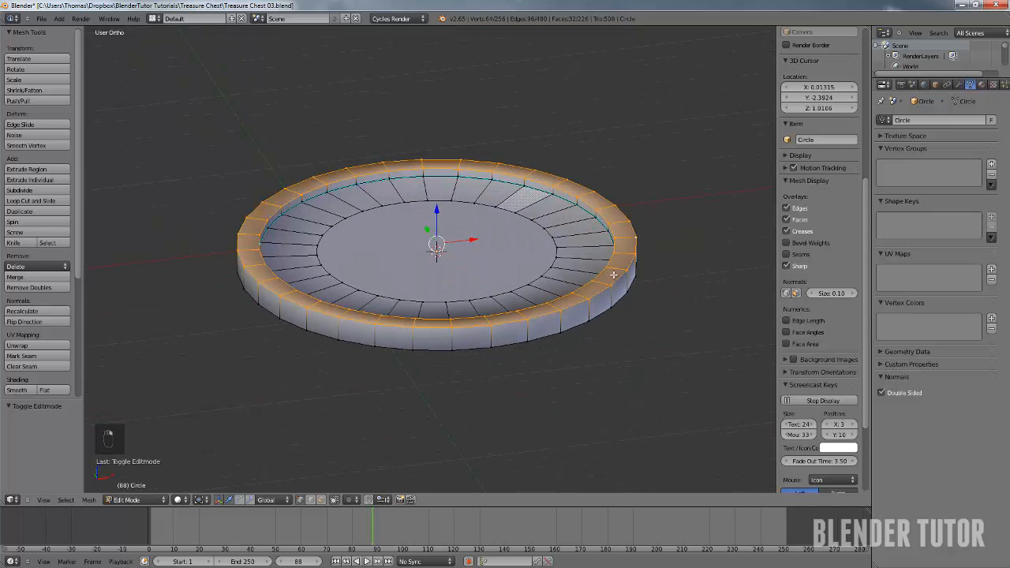
# In edge select mode, mark the inner and outer edge loops of the rim on both sides of the coin as sharp
pyautogui.hotkey('ctrl', 'Tab')
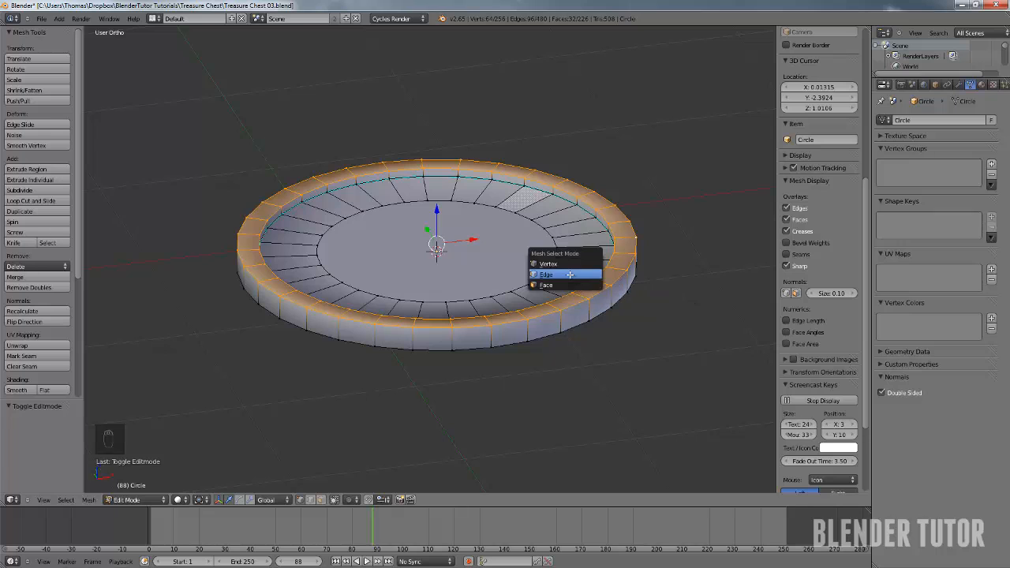
pyautogui.click(570, 274)
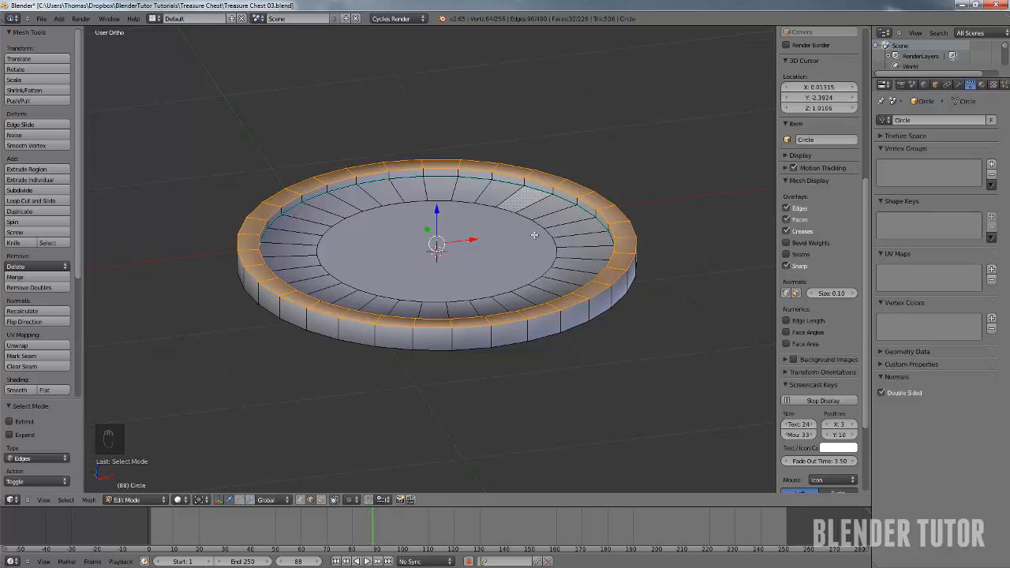
pyautogui.keyDown('alt'); pyautogui.rightClick(611, 231); pyautogui.keyUp('alt')
pyautogui.keyDown('alt'); pyautogui.keyDown('shift'); pyautogui.rightClick(635, 232); pyautogui.keyUp('shift'); pyautogui.keyUp('alt')
pyautogui.moveTo(628, 279); pyautogui.dragTo(621, 207, button='middle')
pyautogui.keyDown('alt'); pyautogui.keyDown('shift'); pyautogui.rightClick(612, 223); pyautogui.keyUp('shift'); pyautogui.keyUp('alt')
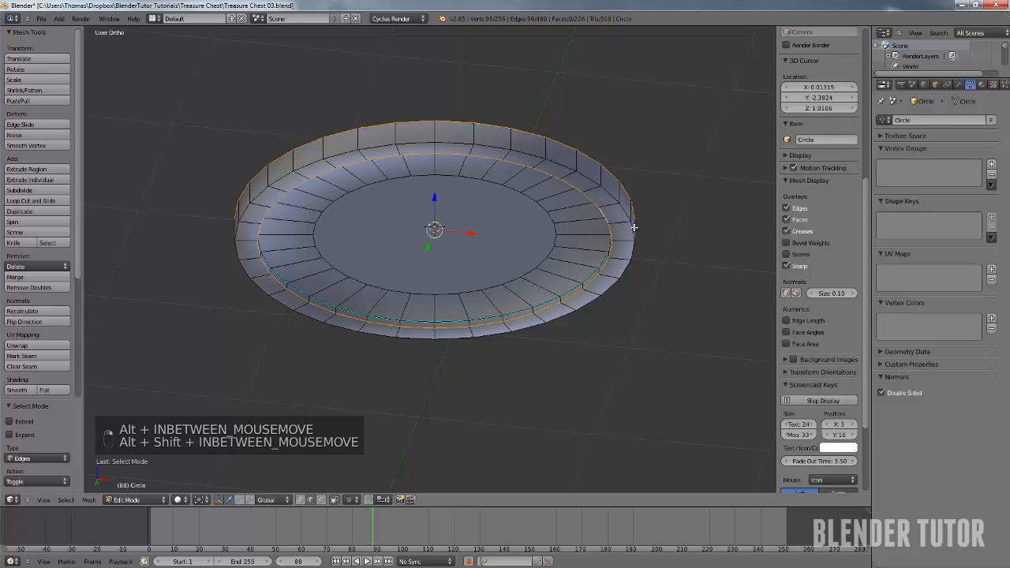
pyautogui.keyDown('alt'); pyautogui.keyDown('shift'); pyautogui.rightClick(632, 231); pyautogui.keyUp('shift'); pyautogui.keyUp('alt')
pyautogui.moveTo(600, 193); pyautogui.dragTo(598, 258, button='middle')
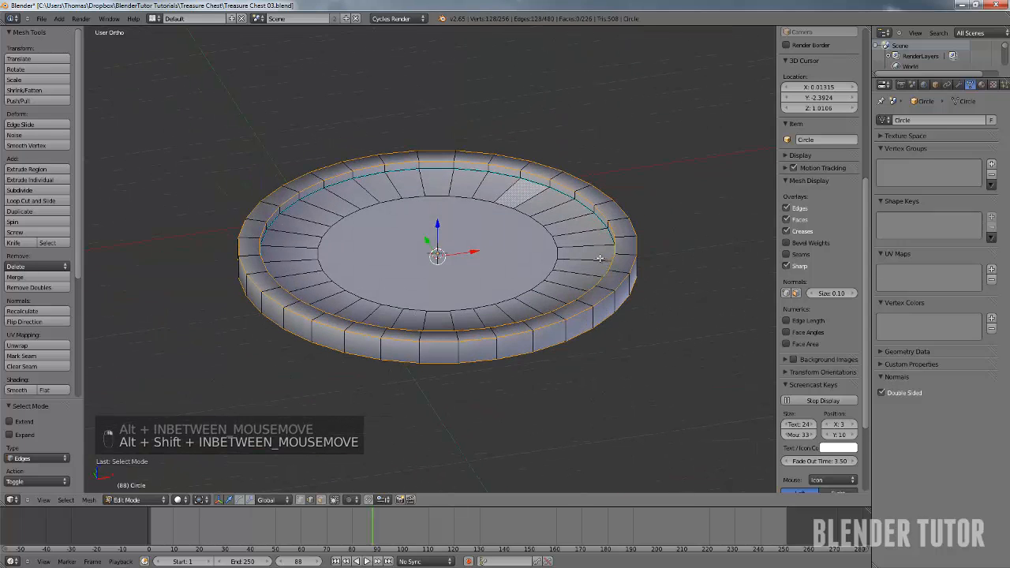
pyautogui.hotkey('ctrl', 'e')
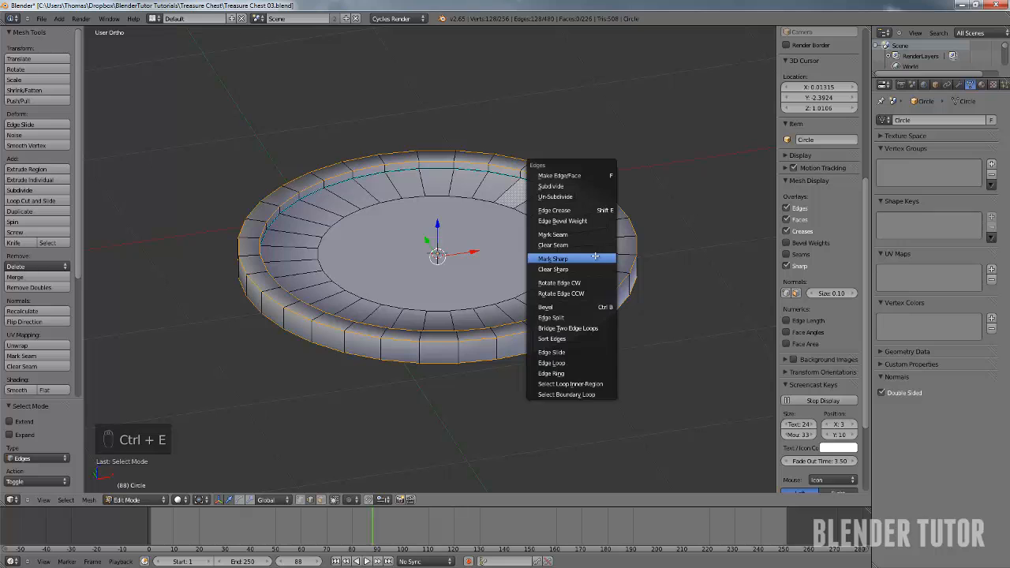
pyautogui.click(595, 256)
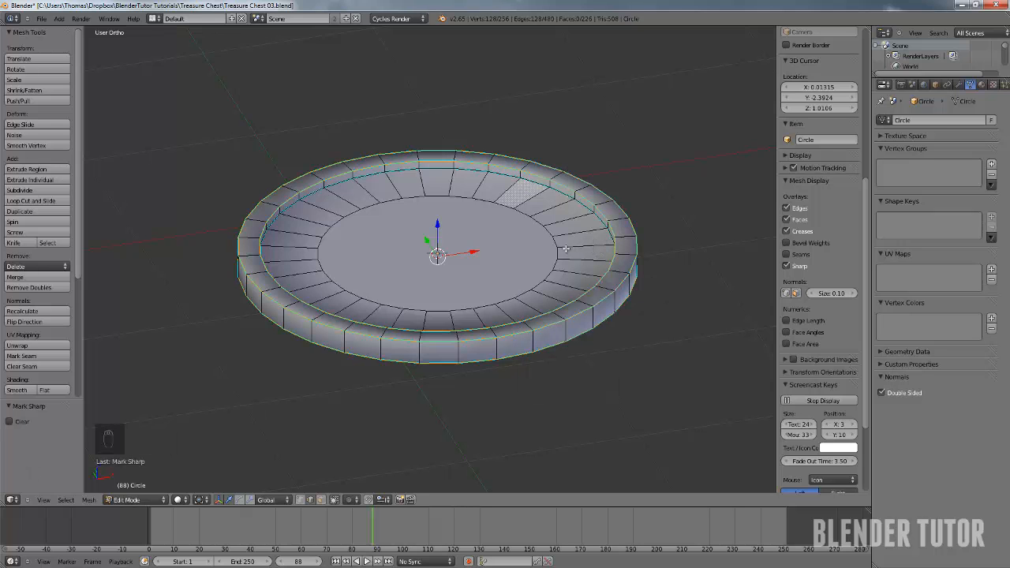
# Mark the edge loops at the inner base of the rim on both sides of the coin as UV seams
pyautogui.rightClick(612, 242)
pyautogui.moveTo(611, 242); pyautogui.dragTo(596, 227, button='middle')
pyautogui.keyDown('alt'); pyautogui.rightClick(578, 202); pyautogui.keyUp('alt')
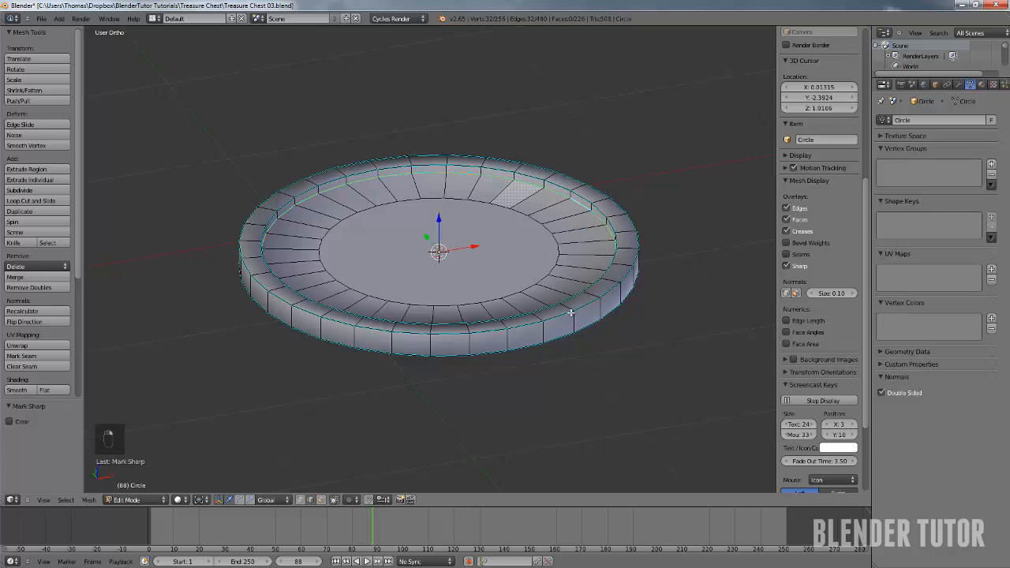
pyautogui.moveTo(570, 313); pyautogui.dragTo(605, 265, button='middle')
pyautogui.keyDown('alt'); pyautogui.keyDown('shift'); pyautogui.rightClick(583, 292); pyautogui.keyUp('shift'); pyautogui.keyUp('alt')
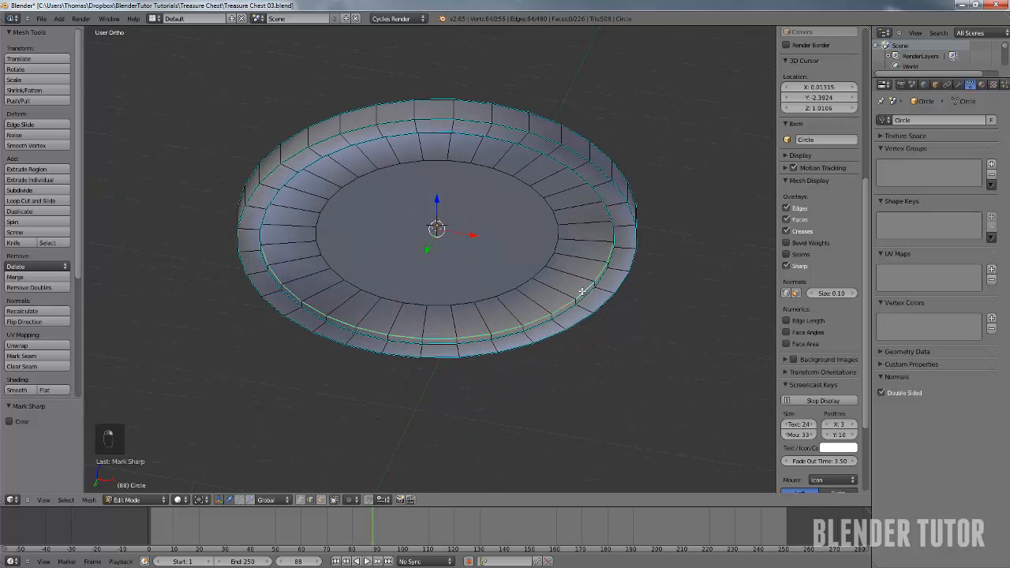
pyautogui.moveTo(567, 190); pyautogui.dragTo(563, 265, button='middle')
pyautogui.hotkey('ctrl', 'e')
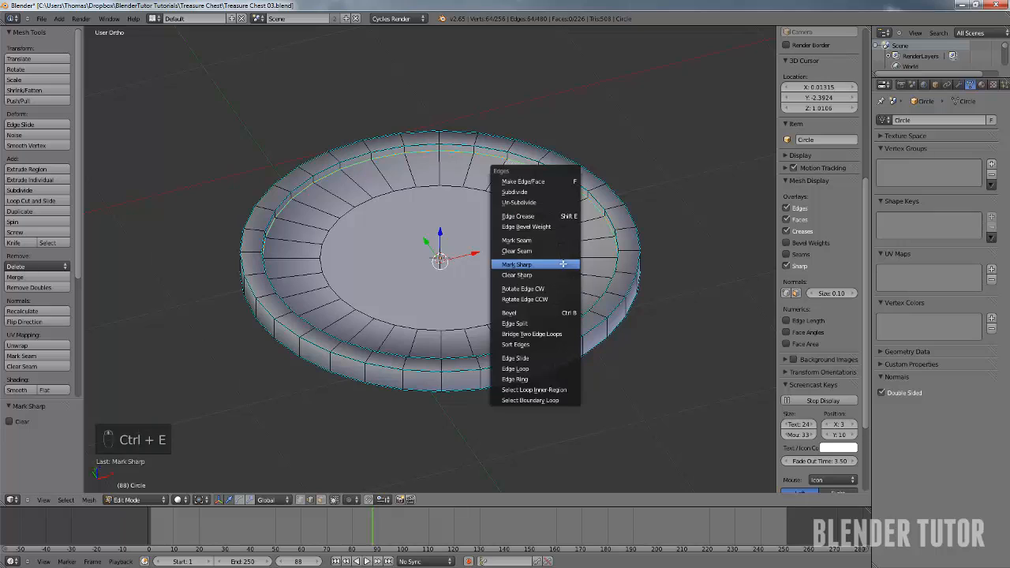
pyautogui.click(550, 240)
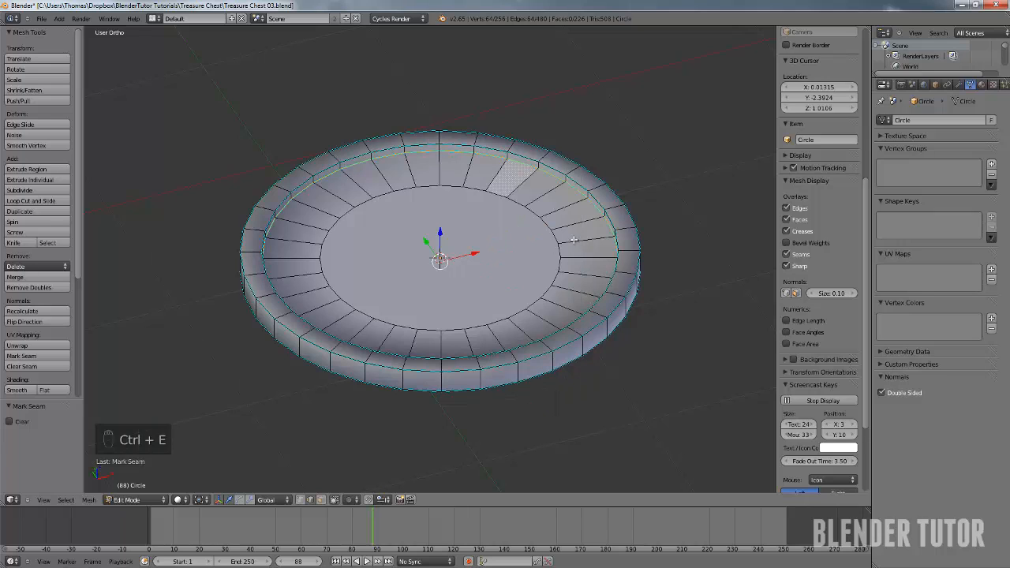
pyautogui.rightClick(587, 202)
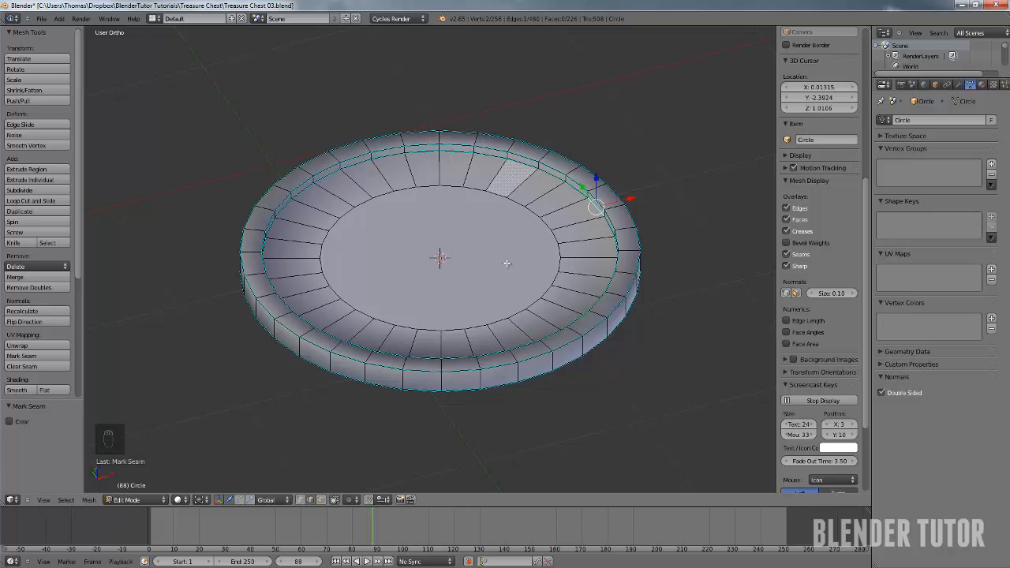
pyautogui.scroll(2, 536, 263)
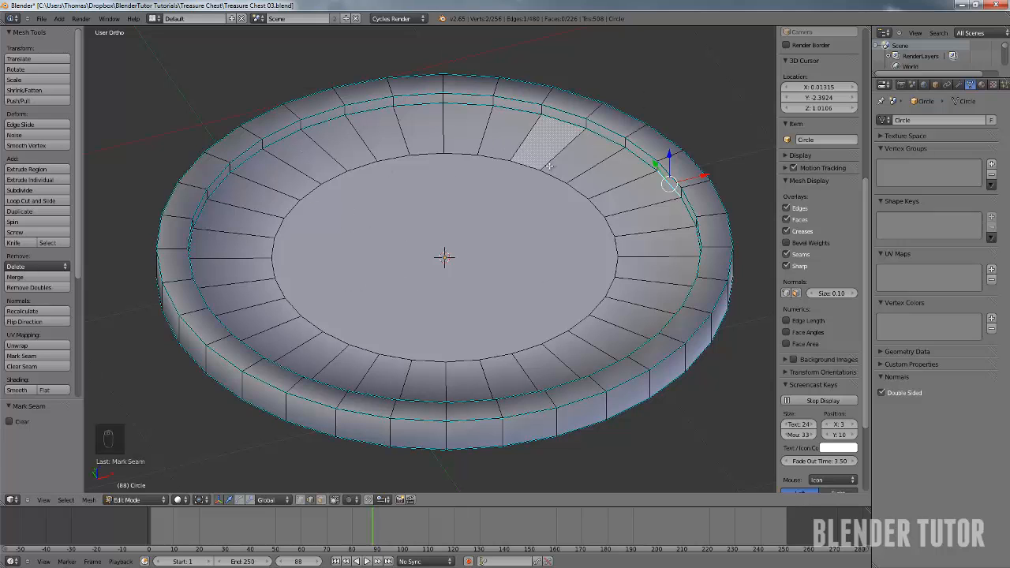
pyautogui.scroll(-2, 547, 179)
# In Object Mode, add an Edge Split modifier to the coin with Edge Angle disabled, splitting only at sharp edges
pyautogui.press('Tab')
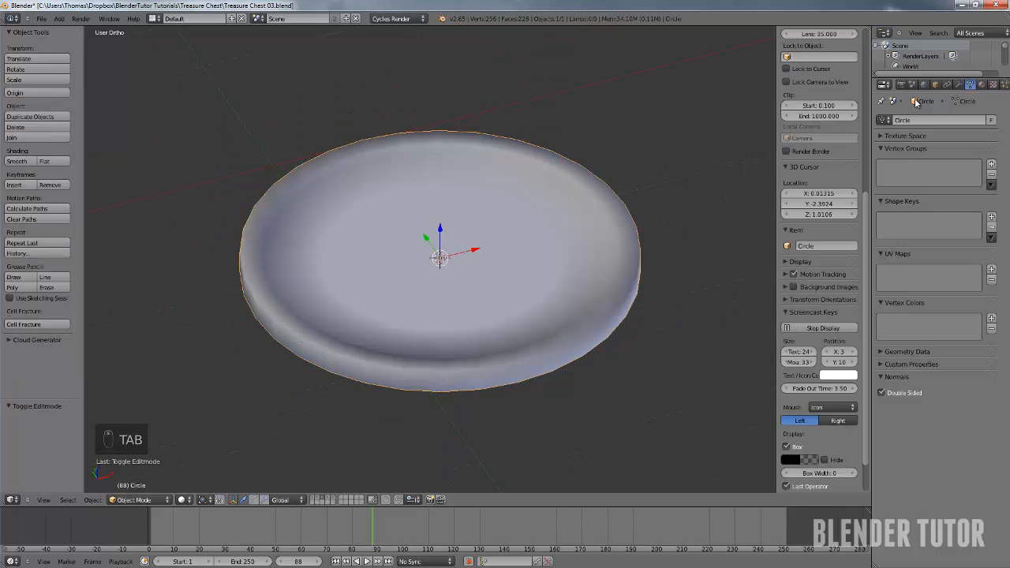
pyautogui.click(958, 85)
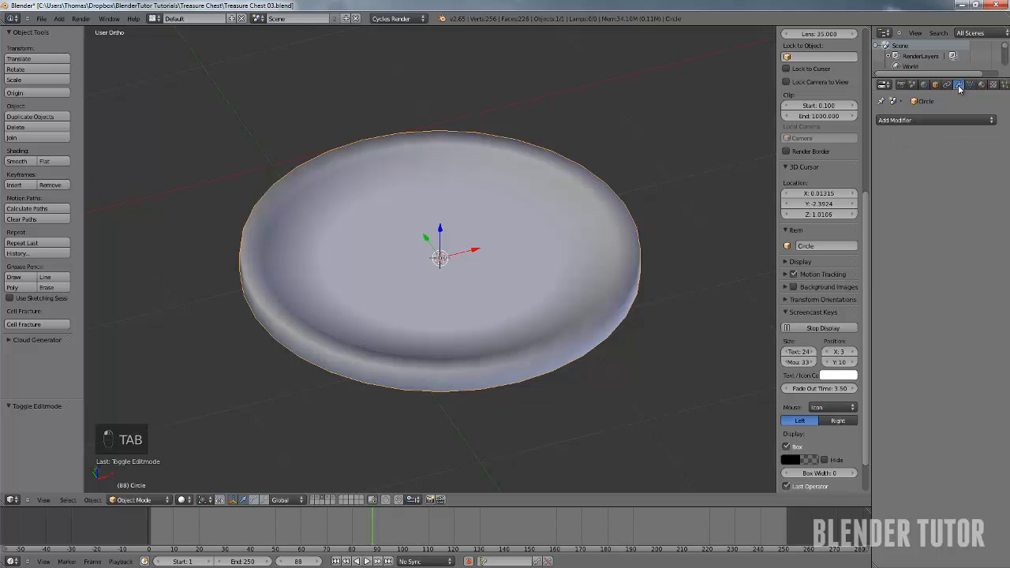
pyautogui.click(918, 118)
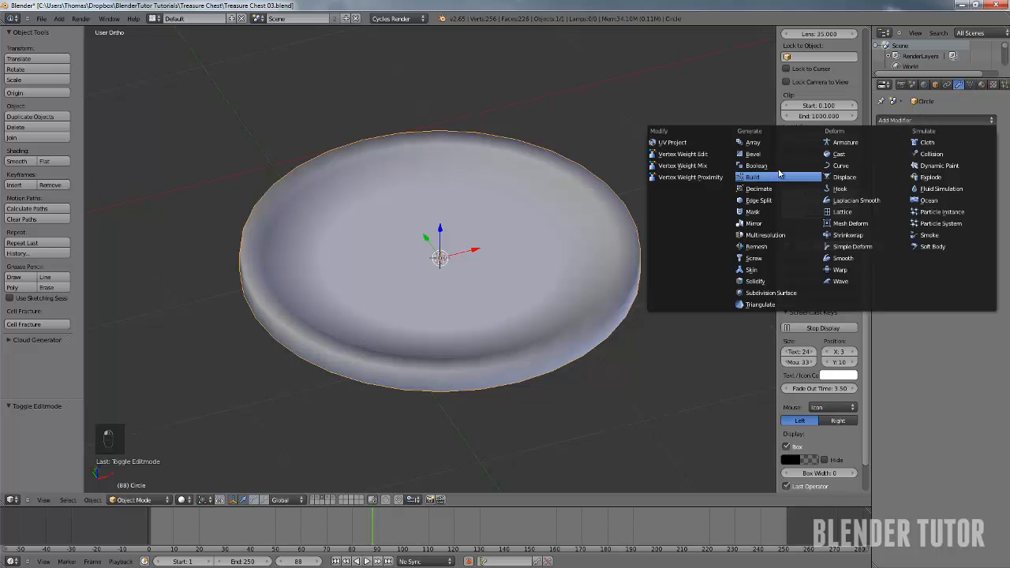
pyautogui.click(773, 200)
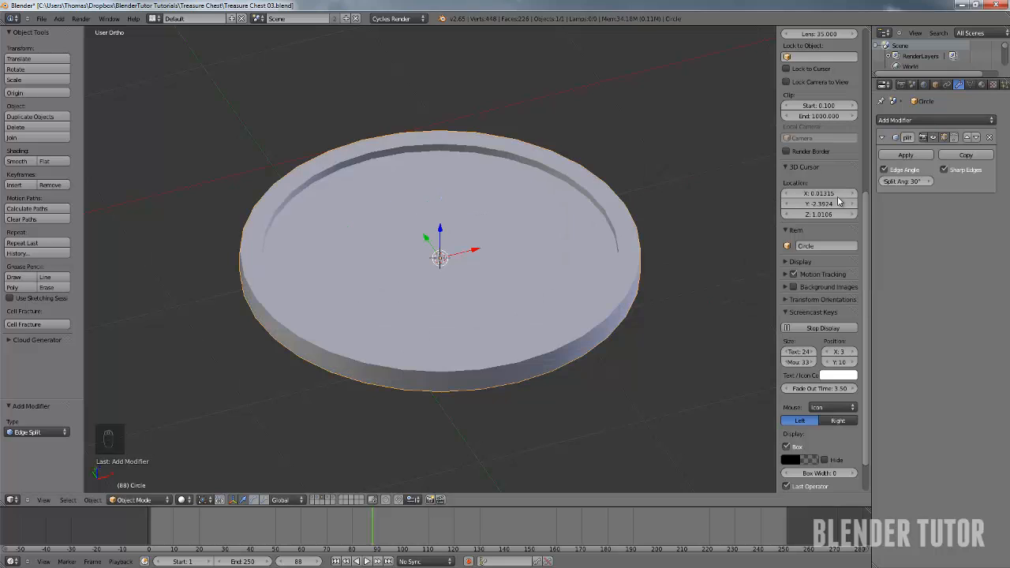
pyautogui.click(883, 170)
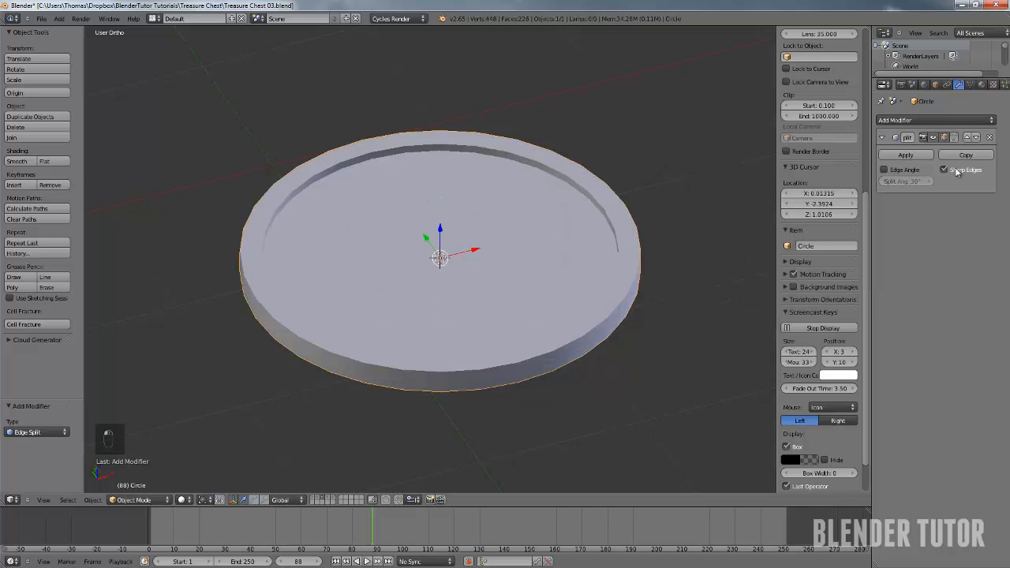
pyautogui.moveTo(575, 237); pyautogui.dragTo(526, 222, button='middle')
pyautogui.scroll(1, 526, 222)
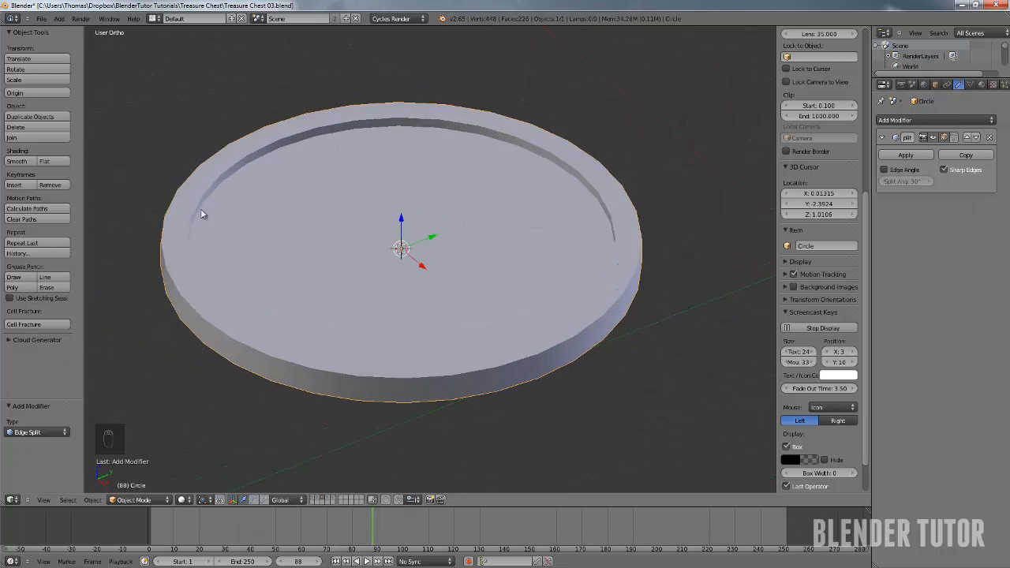
pyautogui.scroll(-8, 361, 242)
pyautogui.scroll(1, 400, 270)
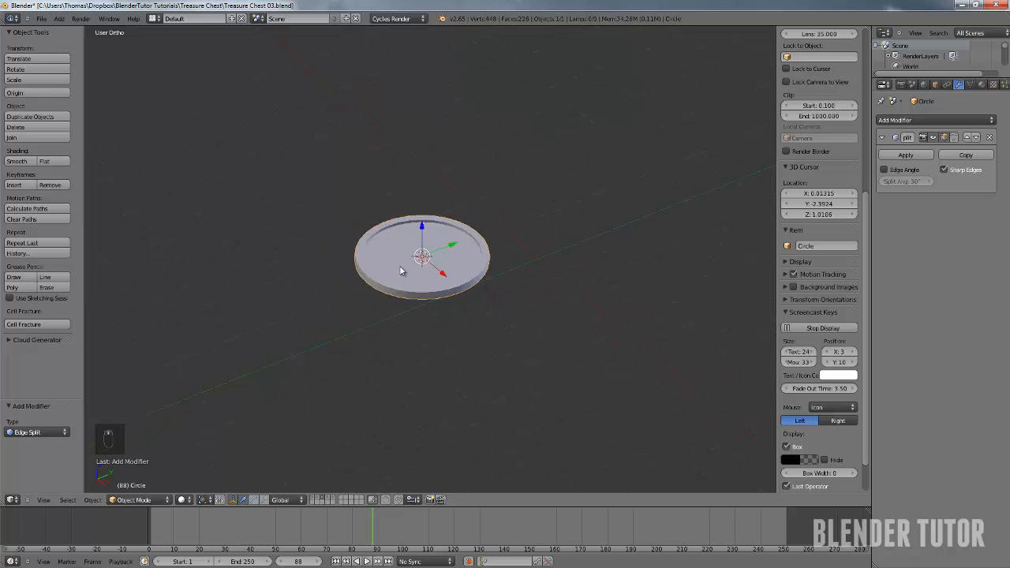
pyautogui.moveTo(400, 271); pyautogui.dragTo(419, 300, button='middle')
pyautogui.scroll(3, 419, 300)
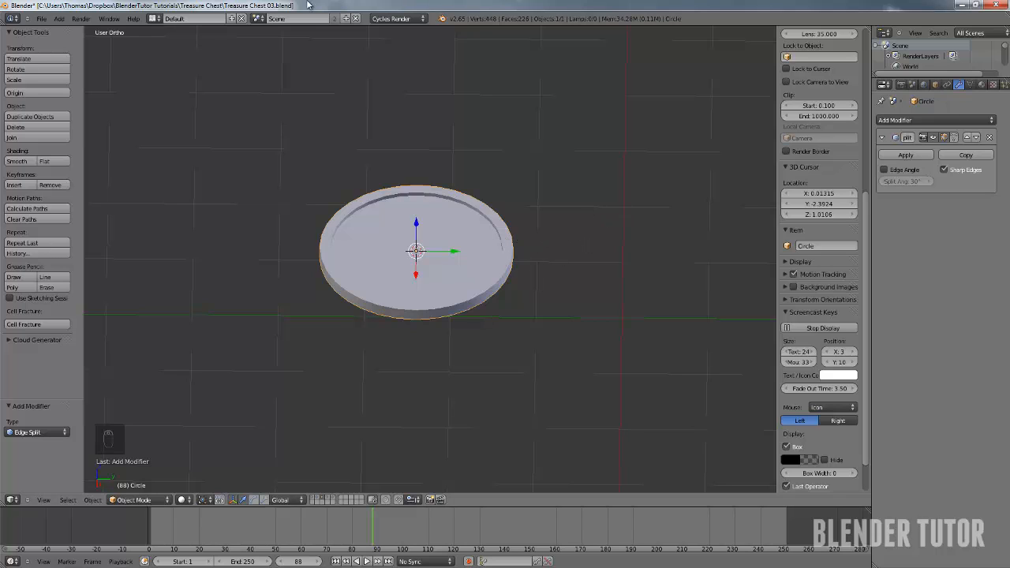
# Save the scene as a new file named Treasure Chest 04.blend in the Treasure Chest folder
pyautogui.click(40, 19)
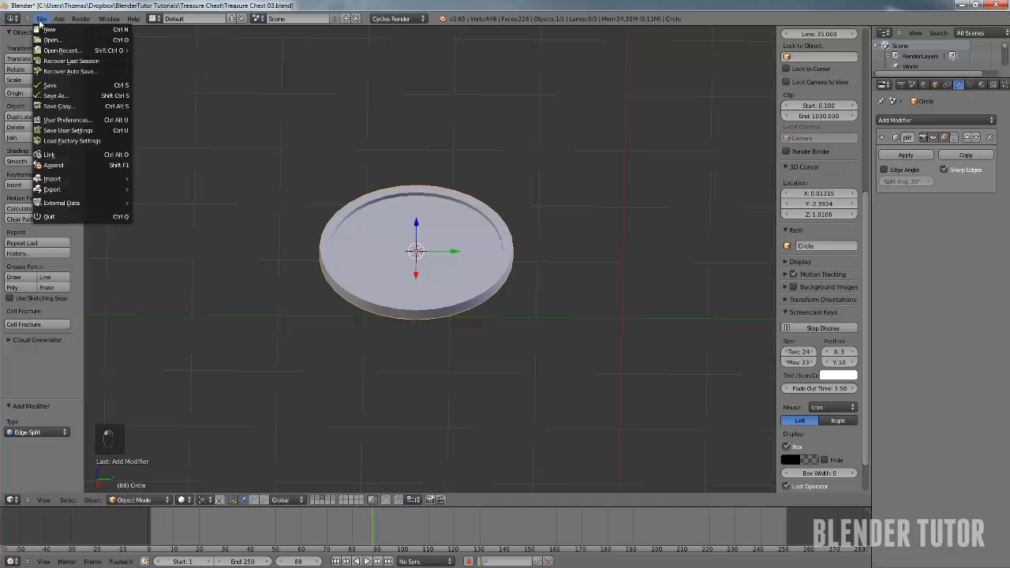
pyautogui.click(55, 95)
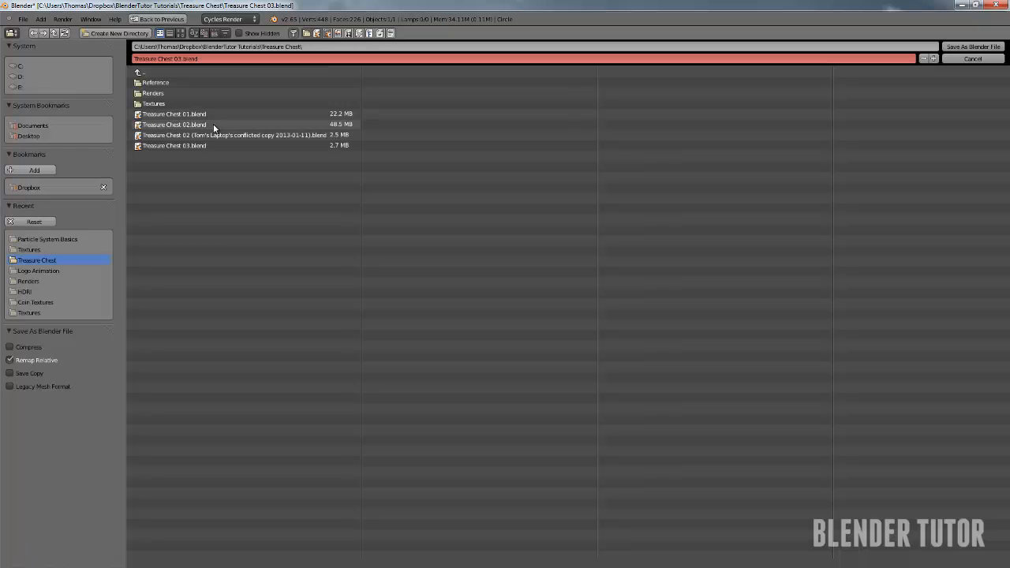
pyautogui.click(192, 144)
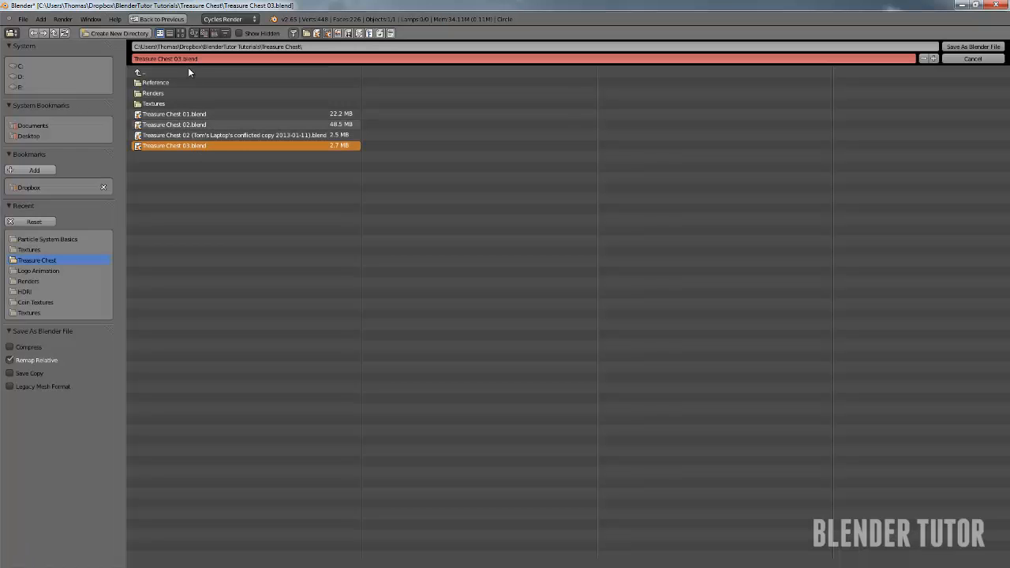
pyautogui.click(180, 59)
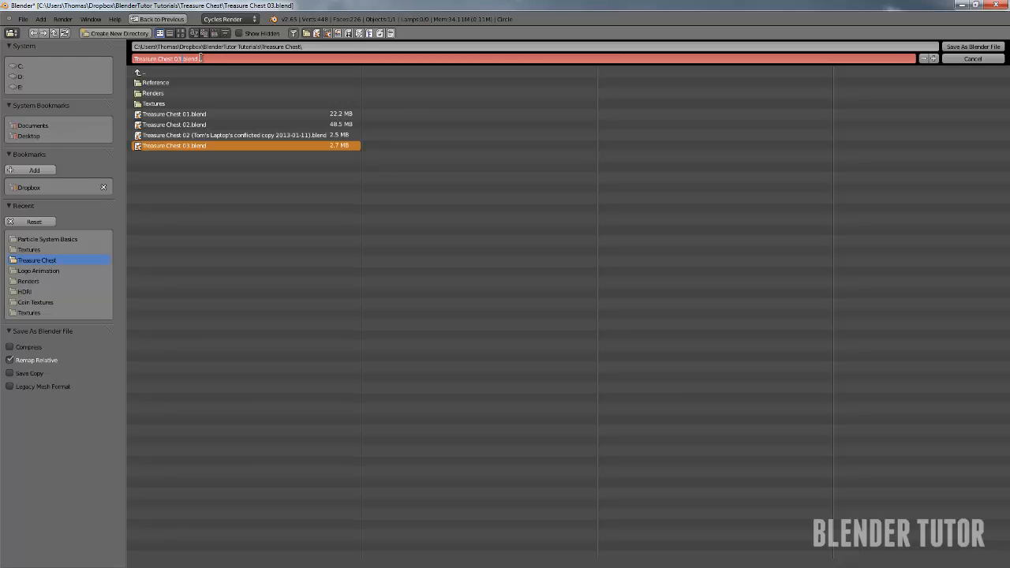
pyautogui.write('4')
pyautogui.press('Return')
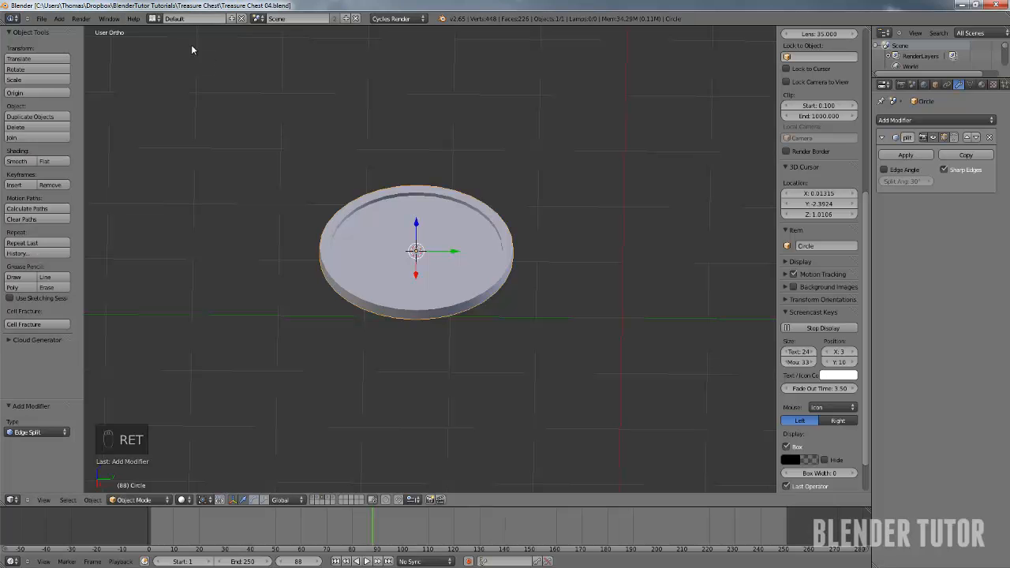
pyautogui.hotkey('ctrl', 's')
pyautogui.click(334, 134)
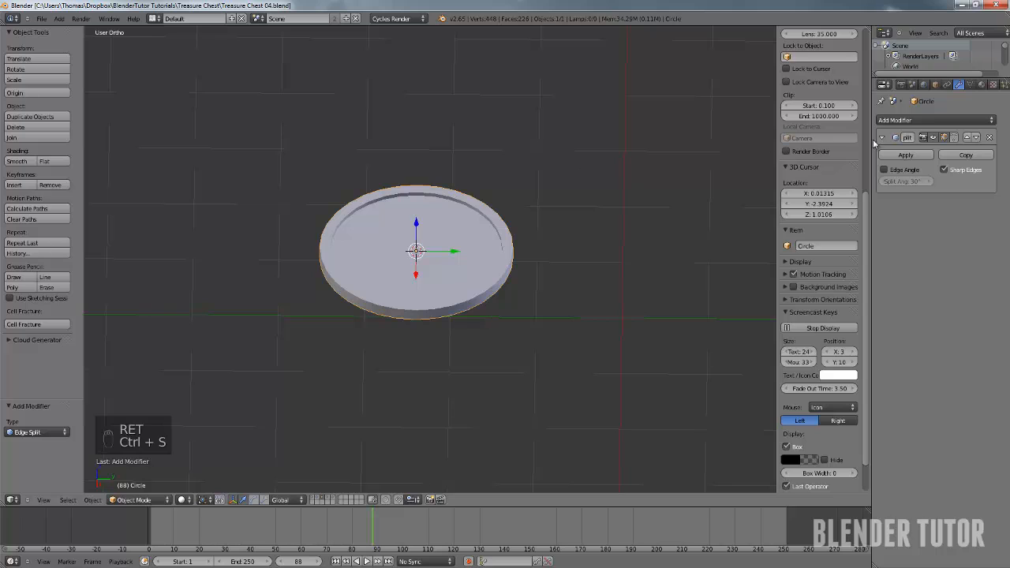
# Rename the coin object from its default name to Coin
pyautogui.click(936, 84)
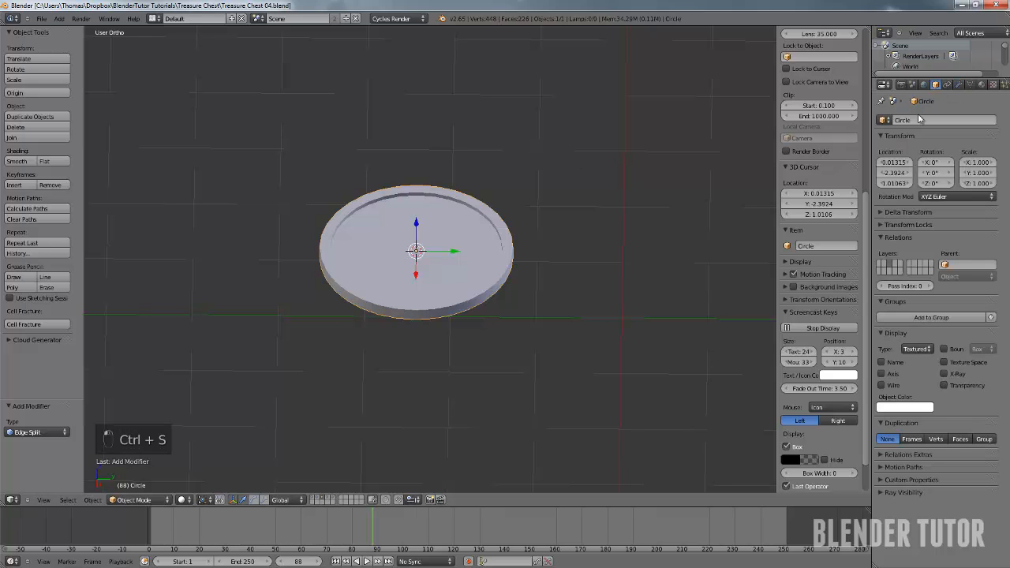
pyautogui.click(915, 120)
pyautogui.write('Coin')
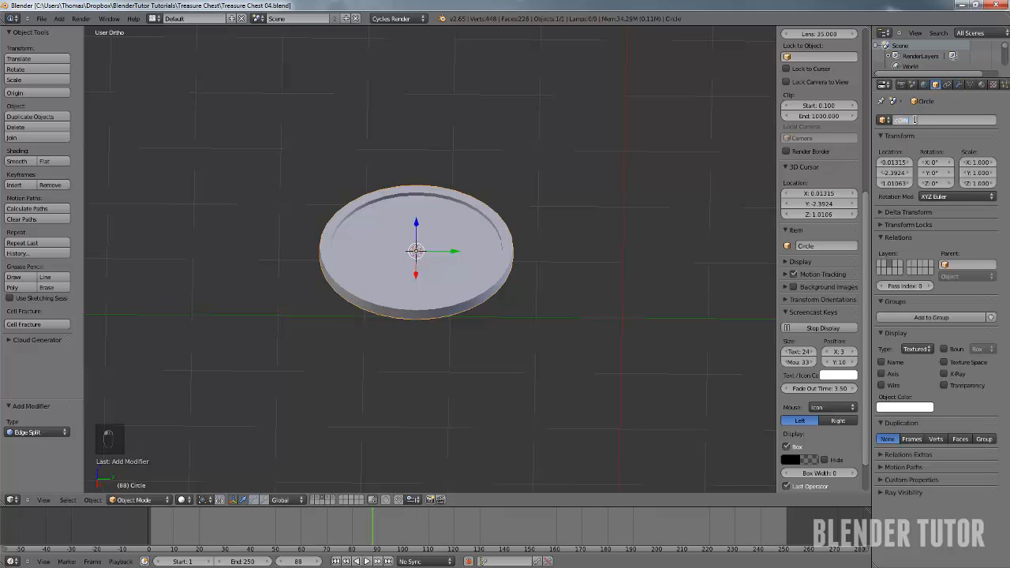
pyautogui.press('Return')
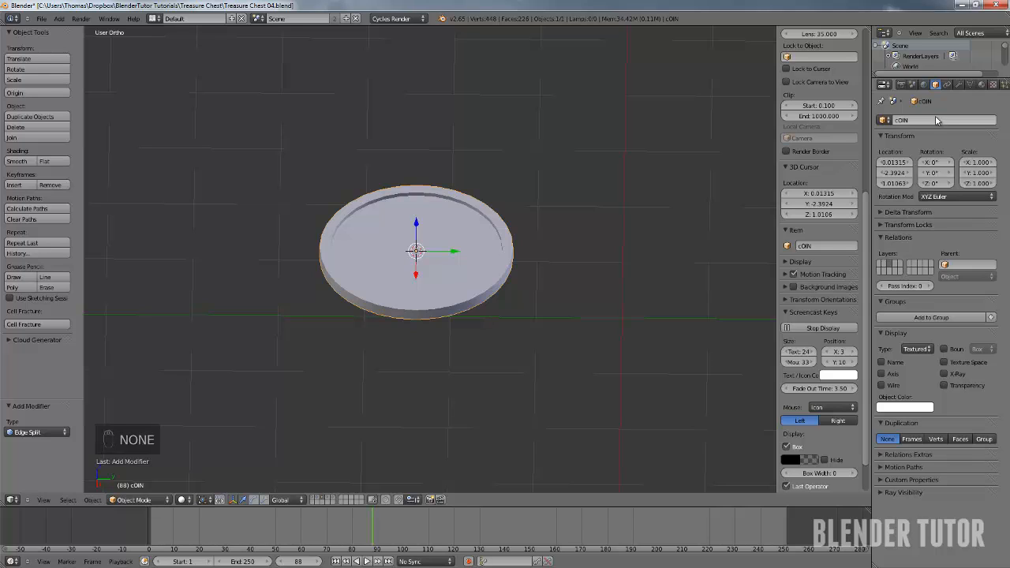
pyautogui.click(925, 118)
pyautogui.write('Coin')
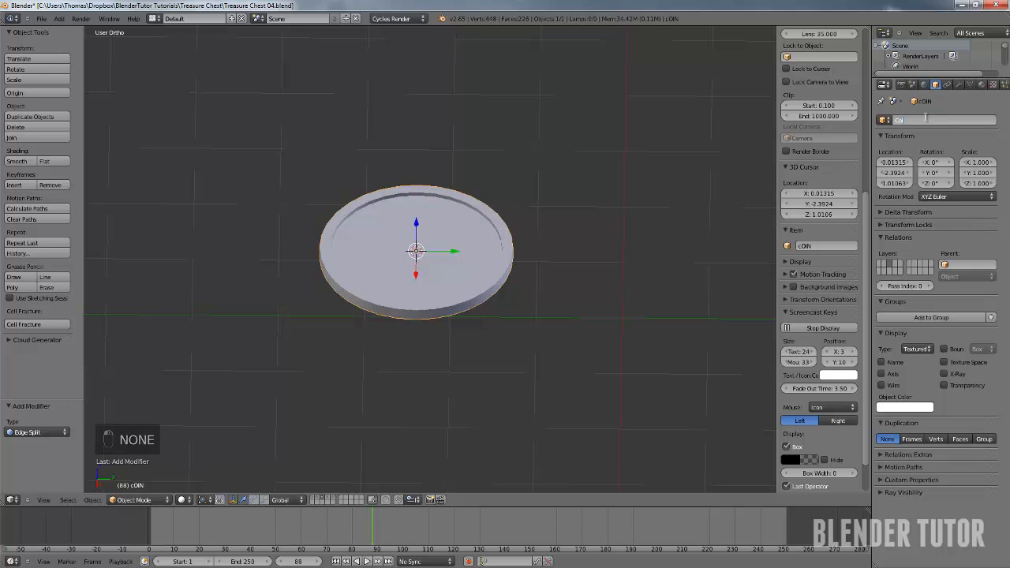
pyautogui.press('Return')
pyautogui.scroll(-2, 408, 262)
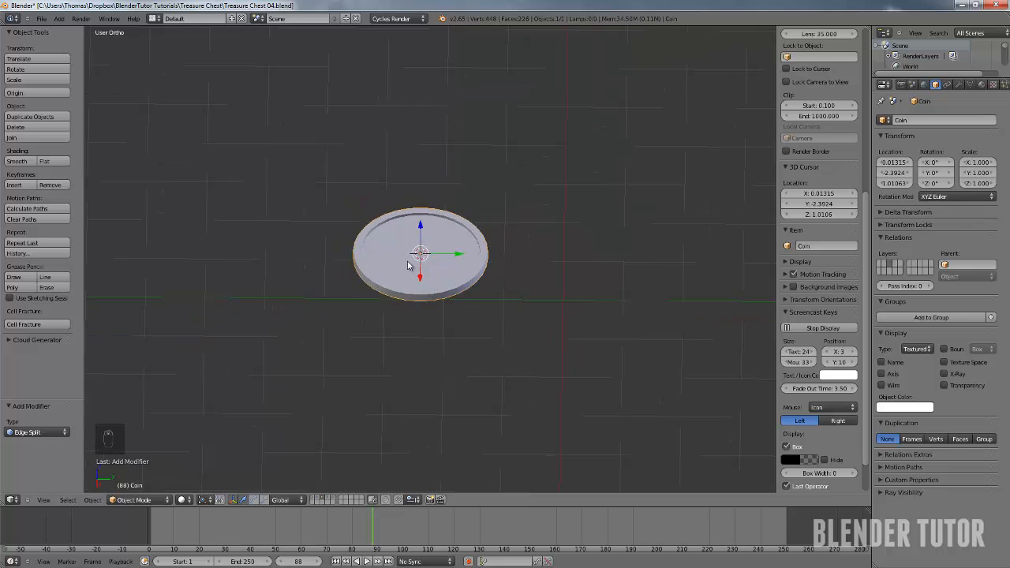
# In Object Mode, apply the coin's rotation and scale
pyautogui.scroll(1, 407, 261)
pyautogui.moveTo(407, 262)
pyautogui.mouseDown(button='middle')
pyautogui.moveTo(411, 201)
pyautogui.moveTo(389, 225)
pyautogui.moveTo(396, 275)
pyautogui.mouseUp(button='middle')
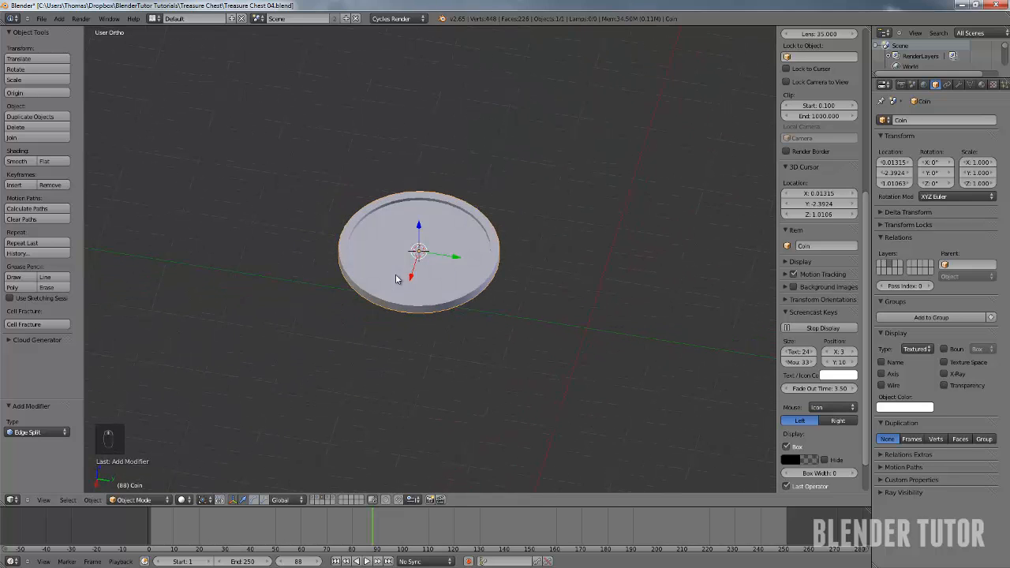
pyautogui.press('Tab')
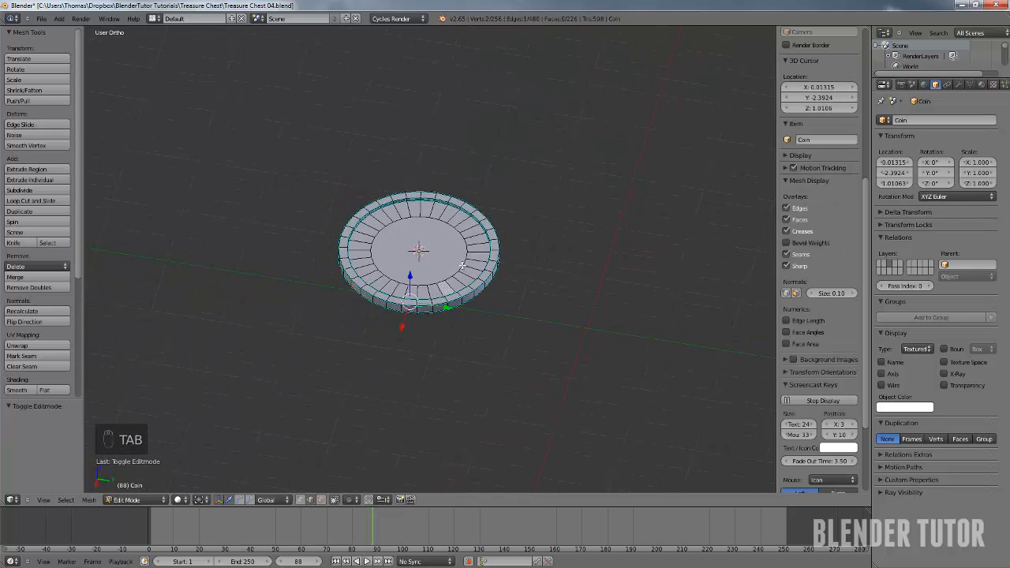
pyautogui.press('KP_7')
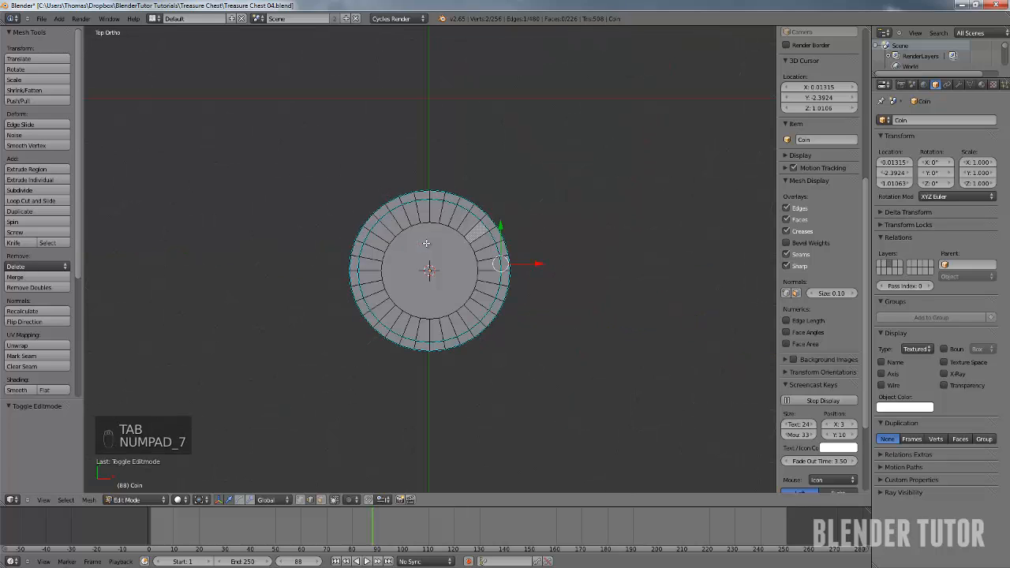
pyautogui.press('z')
pyautogui.press('z')
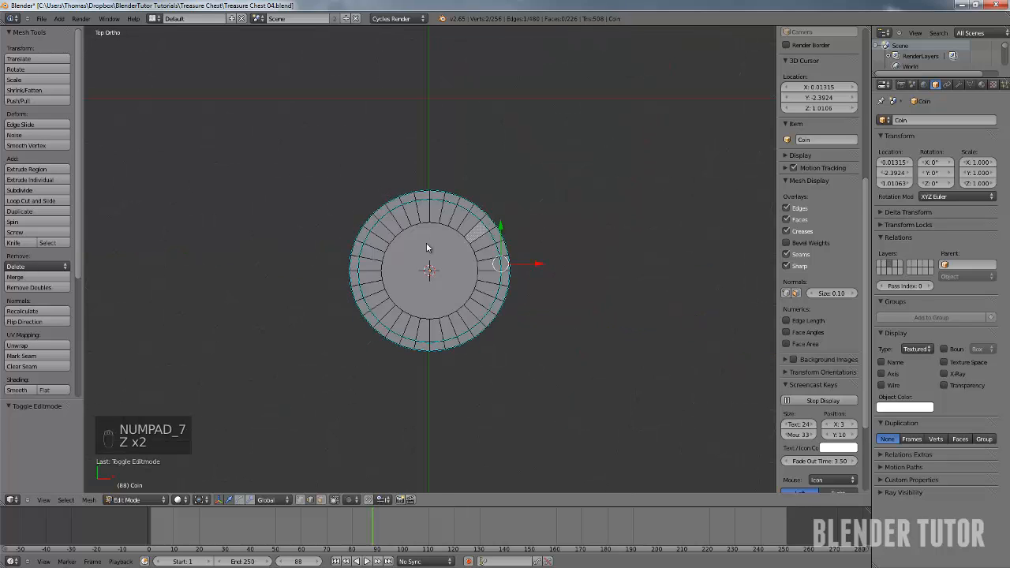
pyautogui.press('Tab')
pyautogui.hotkey('ctrl', 'a')
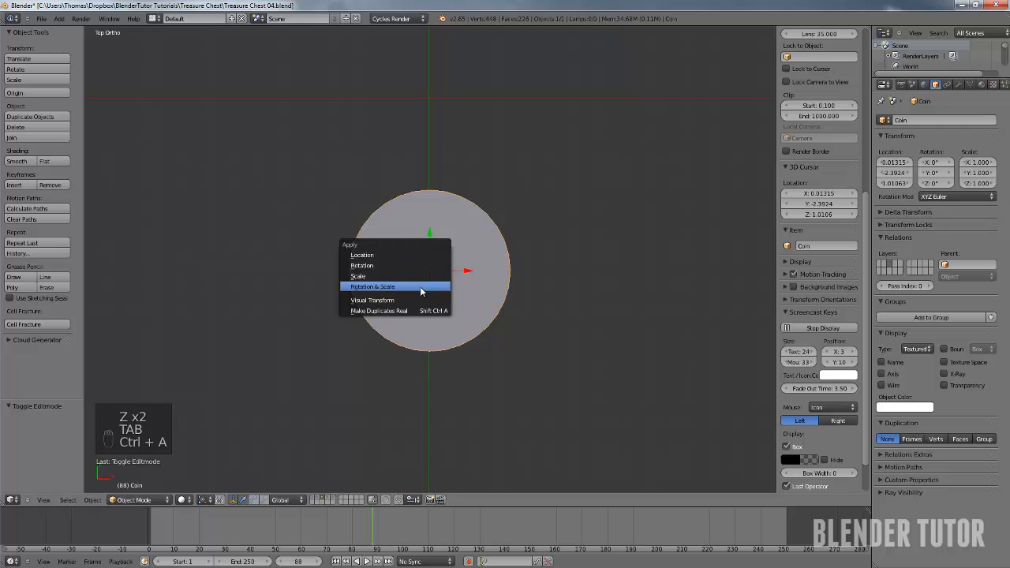
pyautogui.click(423, 287)
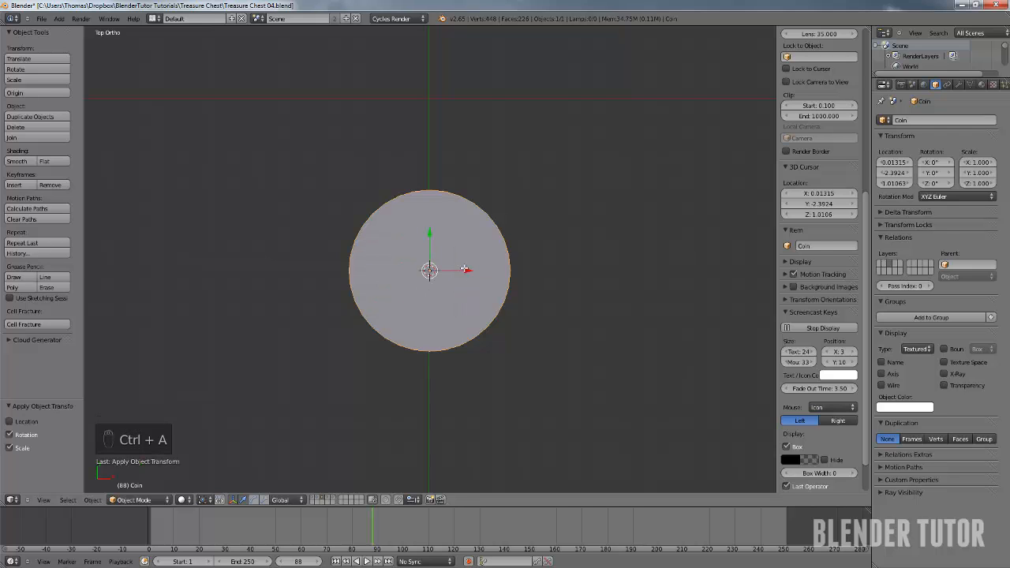
pyautogui.press('Tab')
pyautogui.press('Tab')
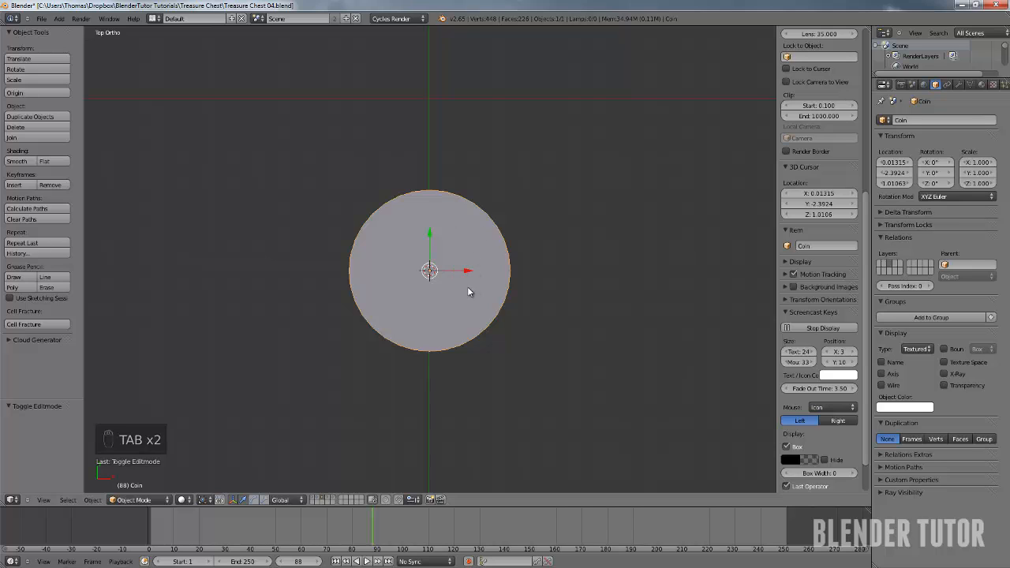
pyautogui.hotkey('ctrl', 'a')
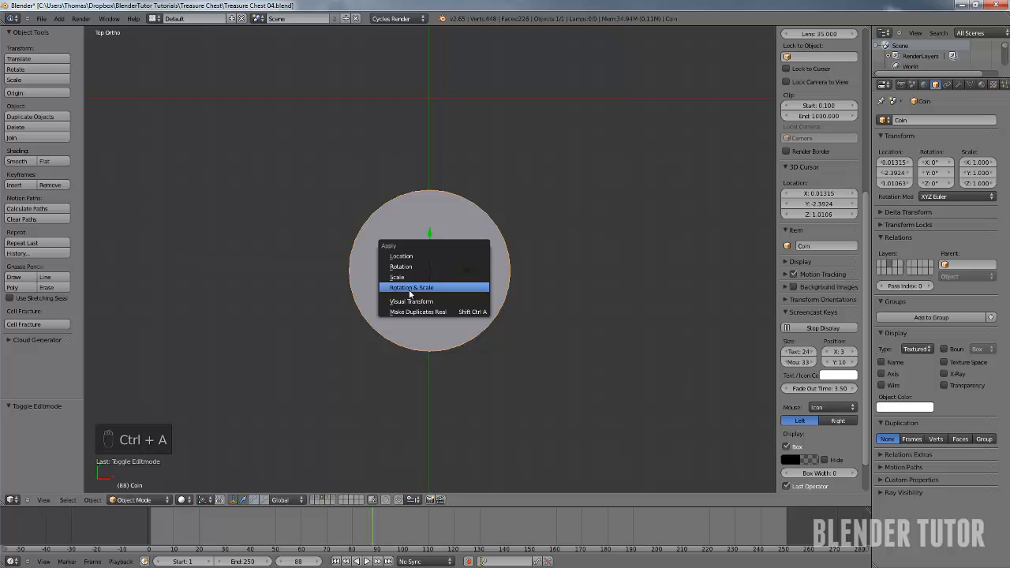
pyautogui.click(429, 288)
pyautogui.moveTo(441, 296); pyautogui.dragTo(441, 230, button='middle')
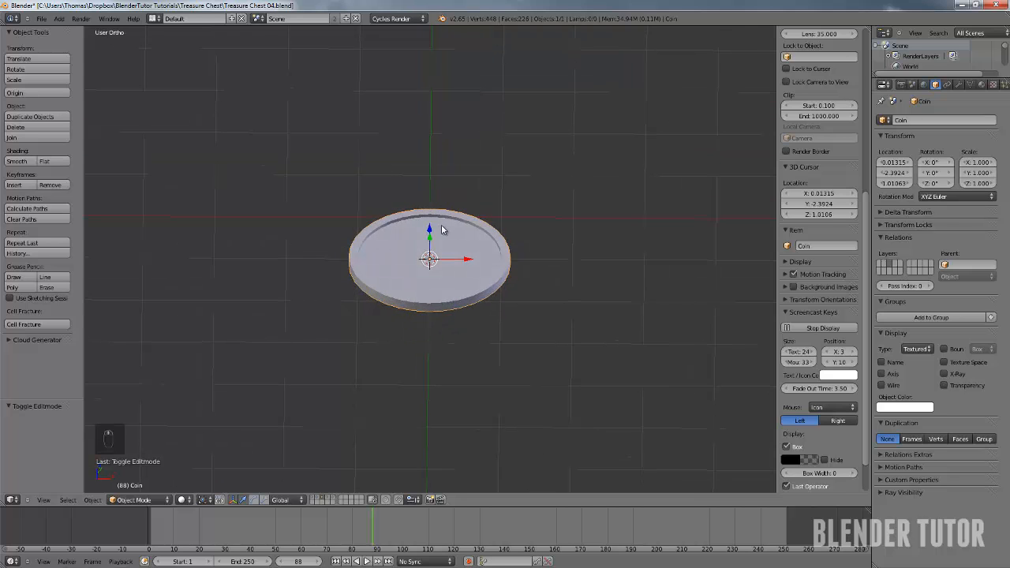
# In Edit Mode with face selection and wireframe display, circle-select from the top view all faces inside the rim on both sides of the coin
pyautogui.press('KP_7')
pyautogui.press('Tab')
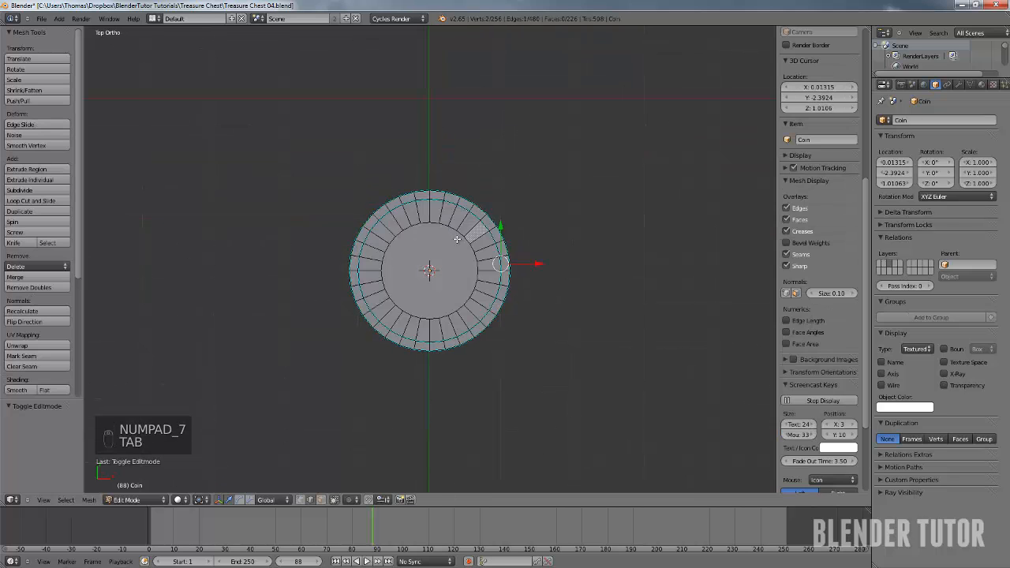
pyautogui.hotkey('ctrl', 'Tab')
pyautogui.click(439, 250)
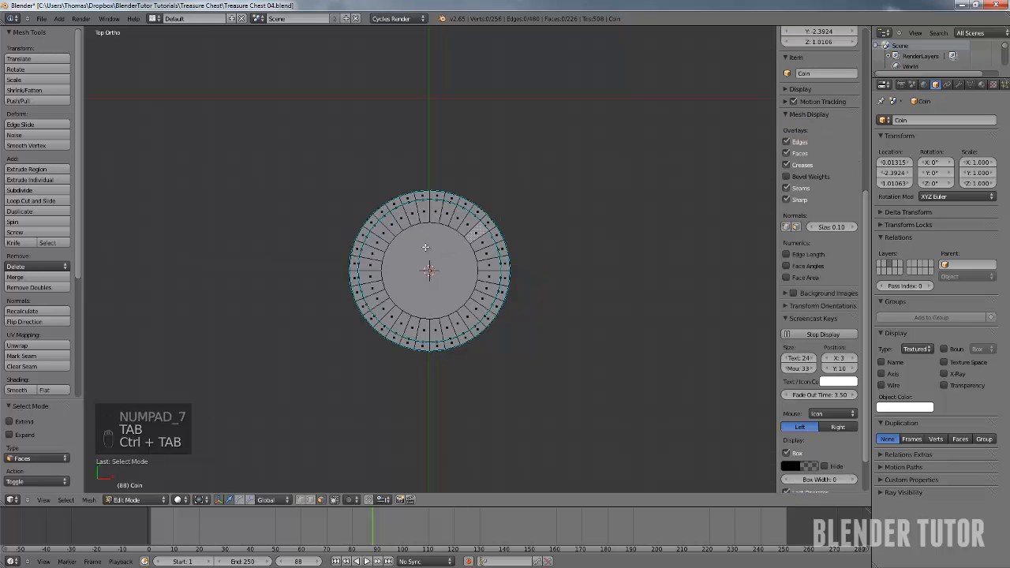
pyautogui.press('z')
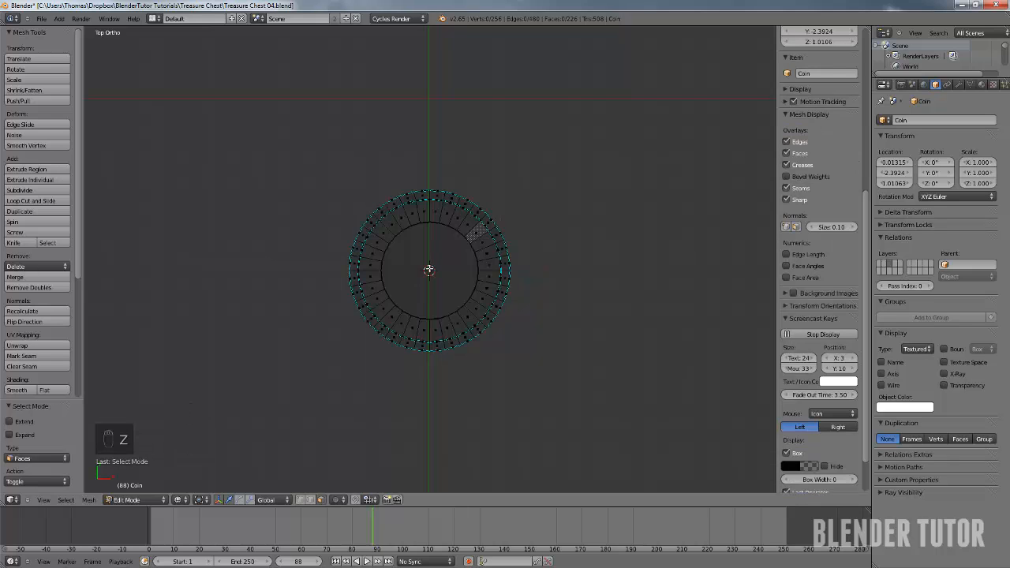
pyautogui.scroll(2, 429, 270)
pyautogui.scroll(2, 427, 276)
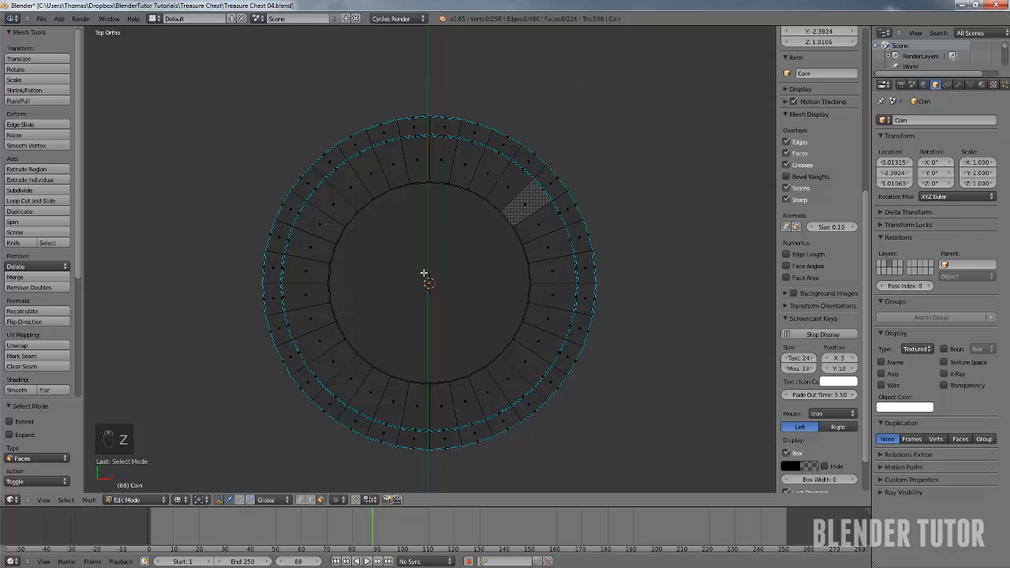
pyautogui.scroll(-2, 423, 279)
pyautogui.press('c')
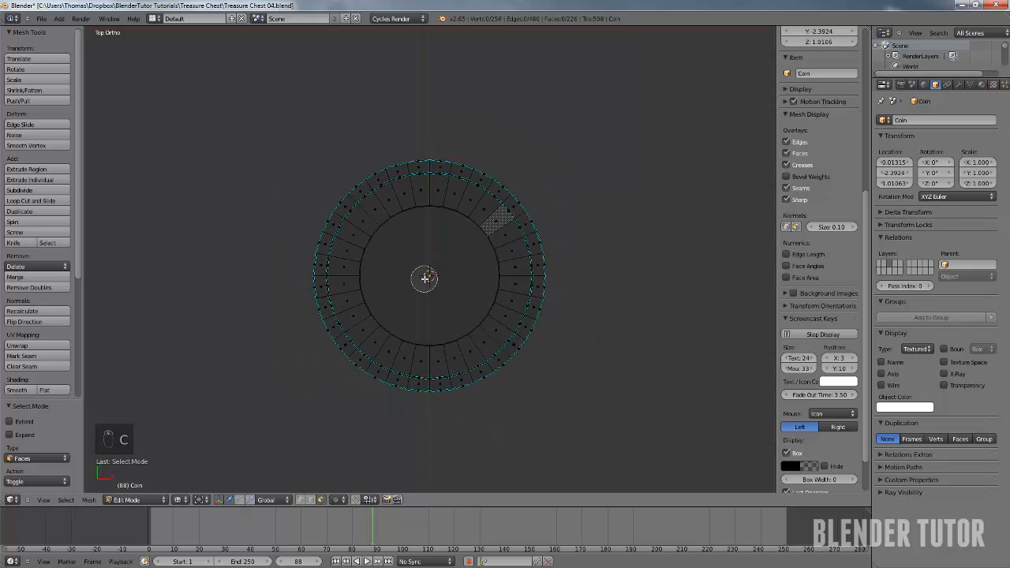
pyautogui.scroll(-8, 427, 276)
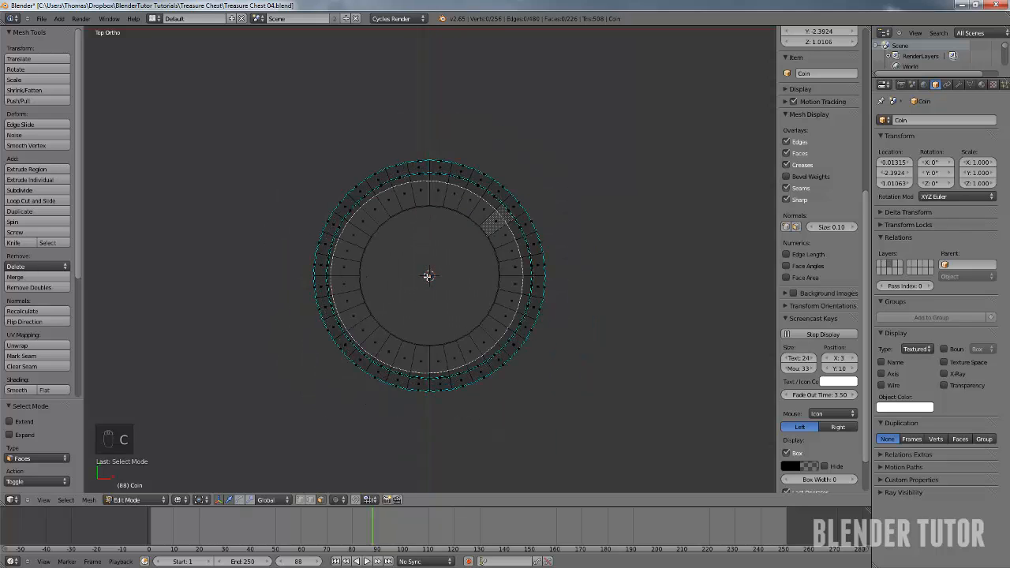
pyautogui.click(428, 275)
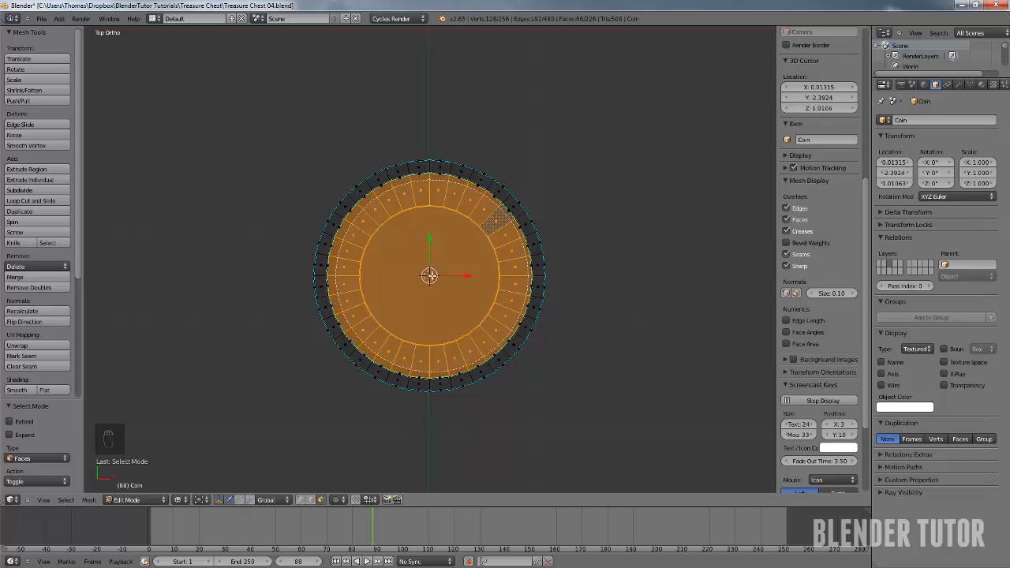
pyautogui.rightClick(429, 276)
pyautogui.moveTo(435, 298); pyautogui.dragTo(381, 240, button='middle')
pyautogui.moveTo(449, 247); pyautogui.dragTo(445, 268, button='middle')
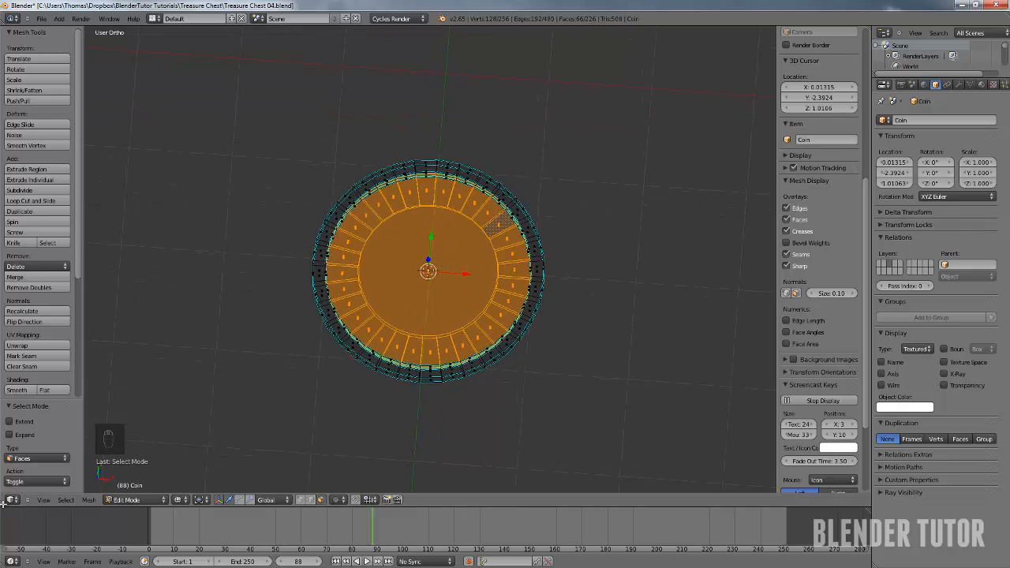
# Split the 3D viewport in two and change the new area into a UV/Image Editor
pyautogui.moveTo(4, 504); pyautogui.dragTo(314, 501)
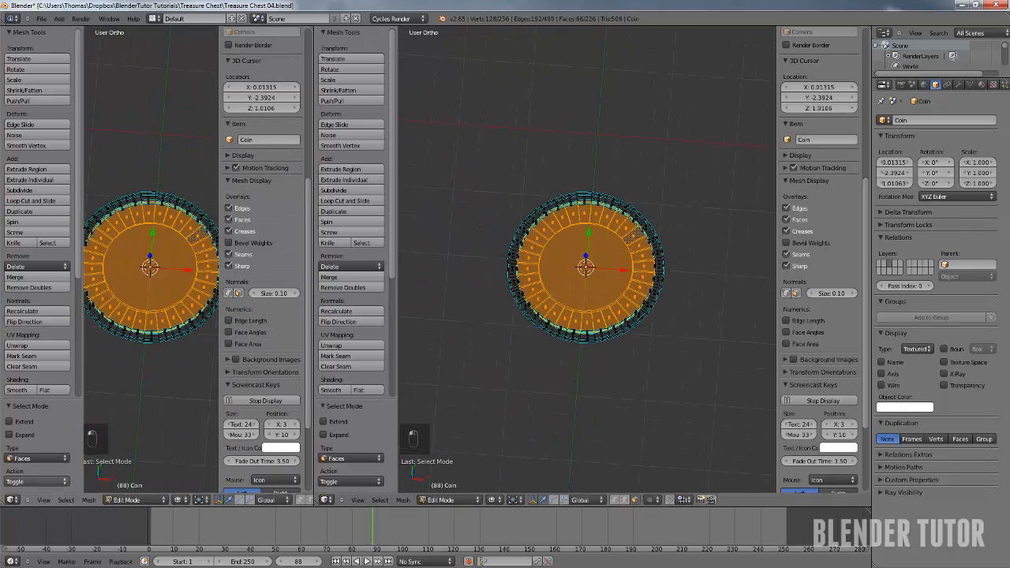
pyautogui.click(14, 499)
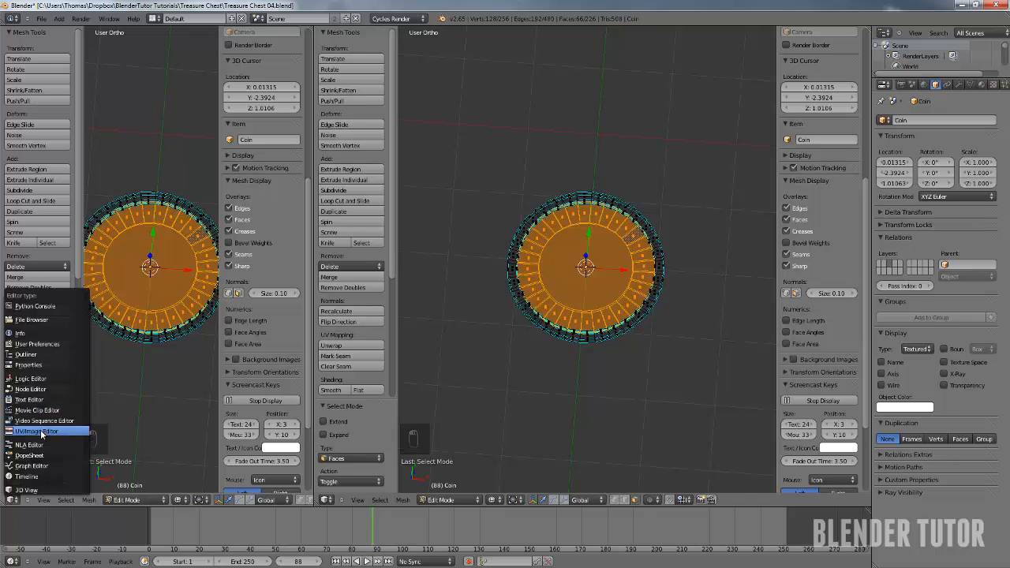
pyautogui.click(36, 430)
pyautogui.click(185, 500)
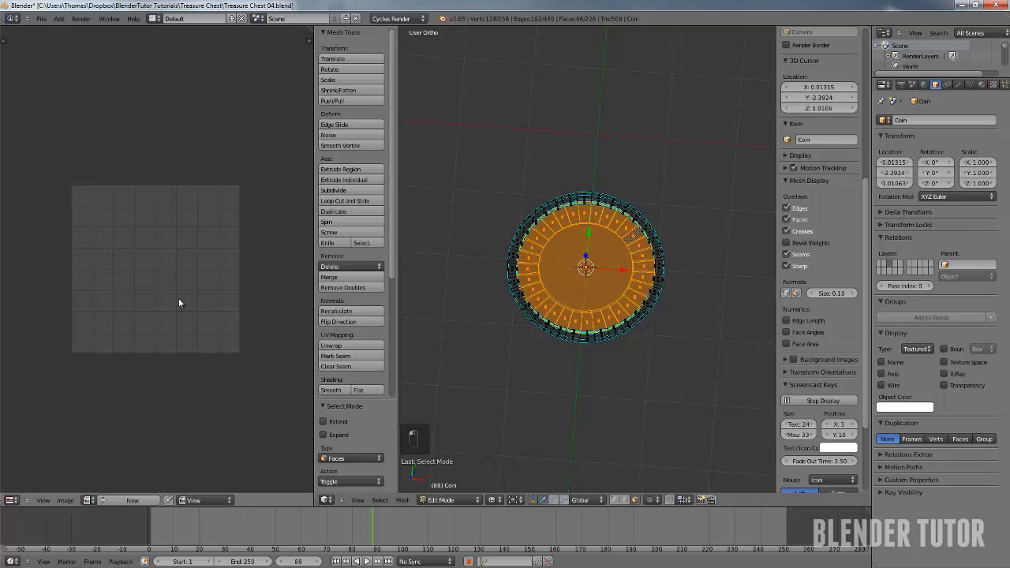
# Project the UVs of the selected inner coin faces from the top view, filling the whole UV square
pyautogui.press('u')
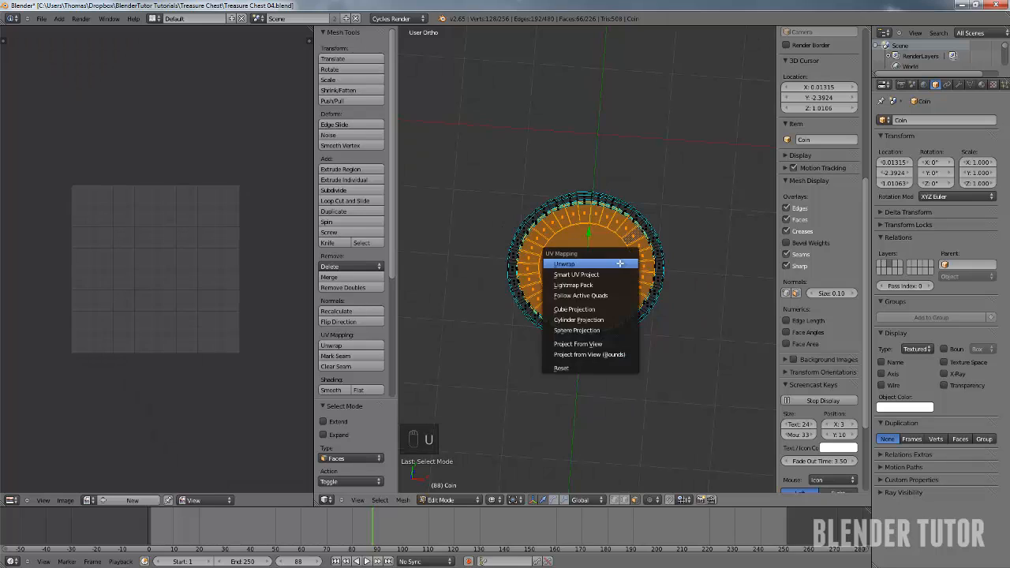
pyautogui.click(619, 262)
pyautogui.press('KP_7')
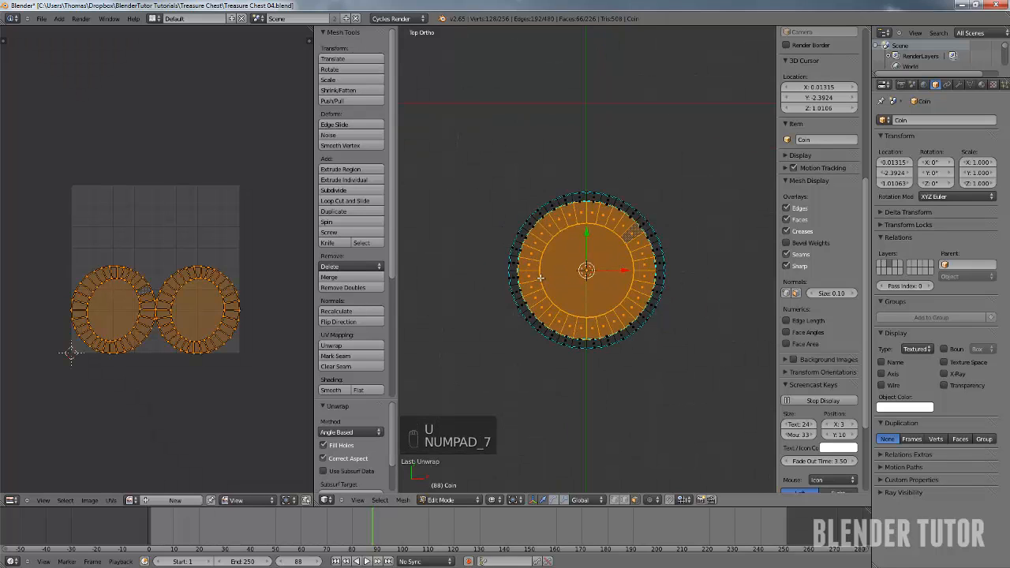
pyautogui.press('u')
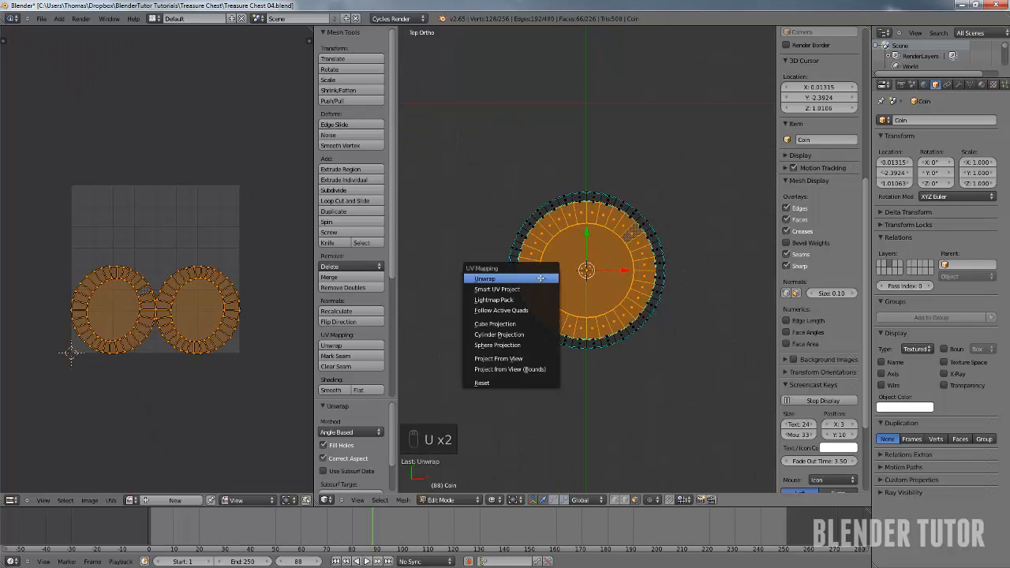
pyautogui.click(532, 359)
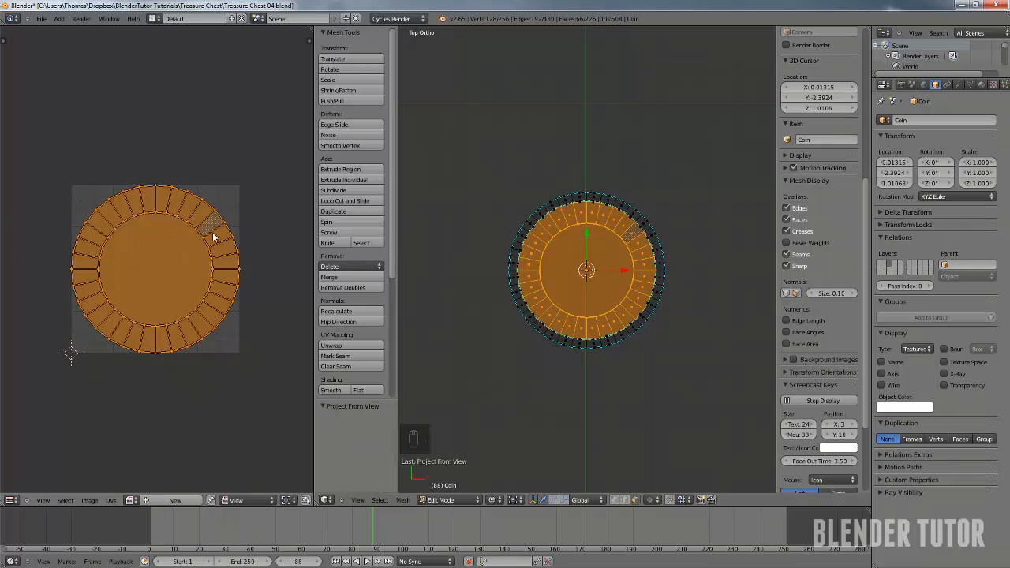
# Load BT_Logo_Coin_NRM.png from the Textures\Coin Textures folder as the image behind the coin's UV layout
pyautogui.click(87, 500)
pyautogui.click(103, 481)
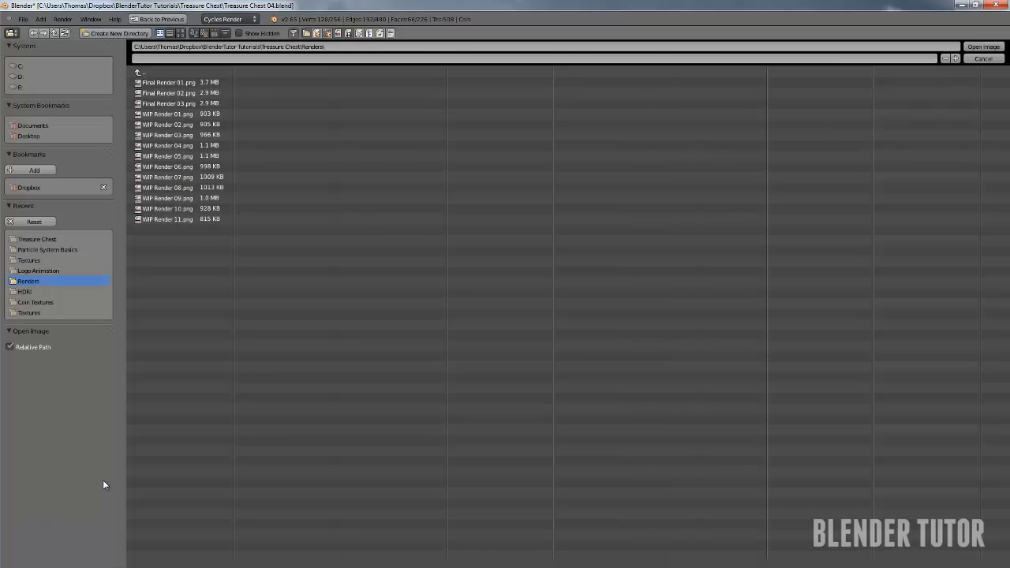
pyautogui.click(147, 71)
pyautogui.click(162, 103)
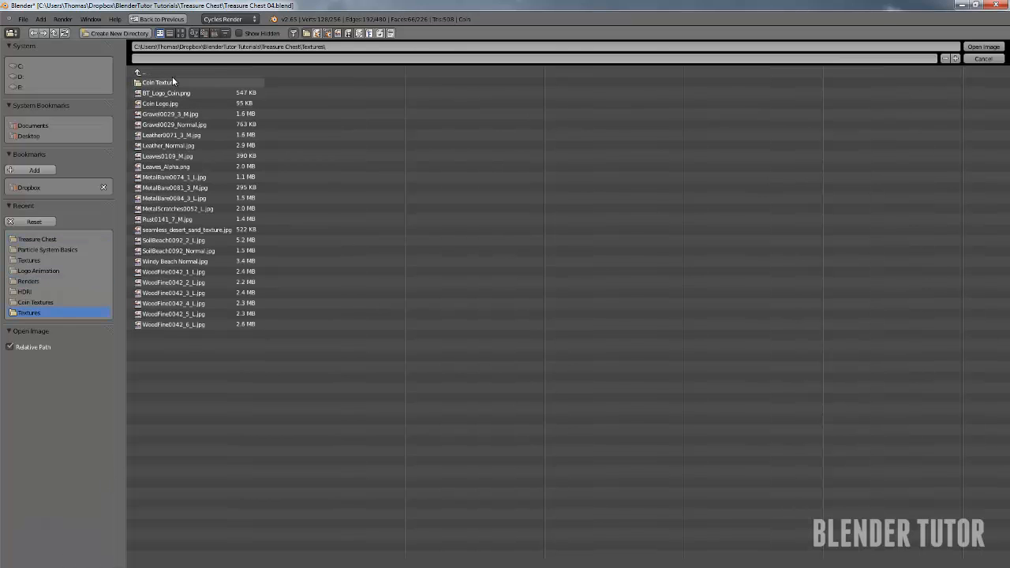
pyautogui.click(166, 84)
pyautogui.click(181, 33)
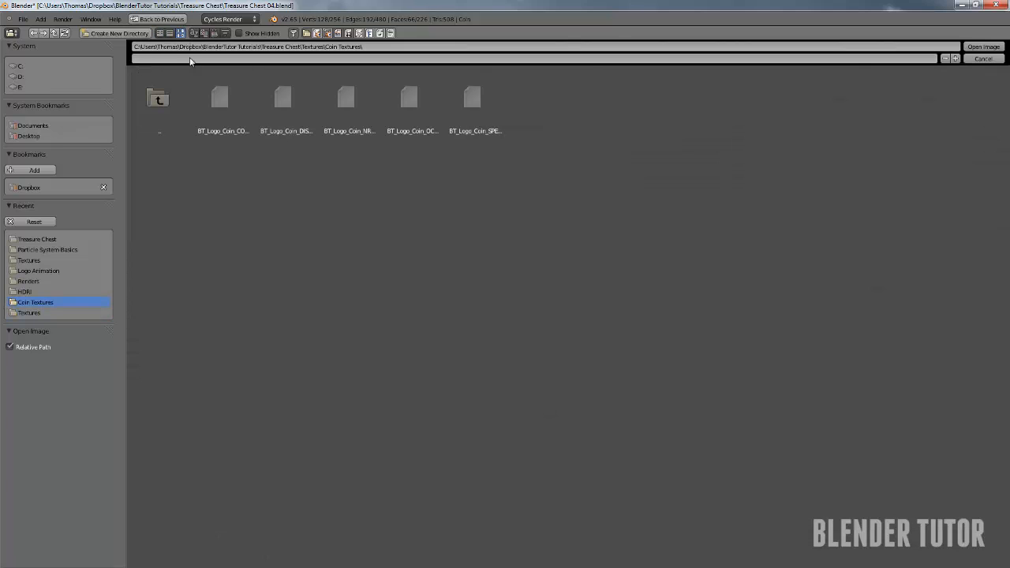
pyautogui.click(341, 97)
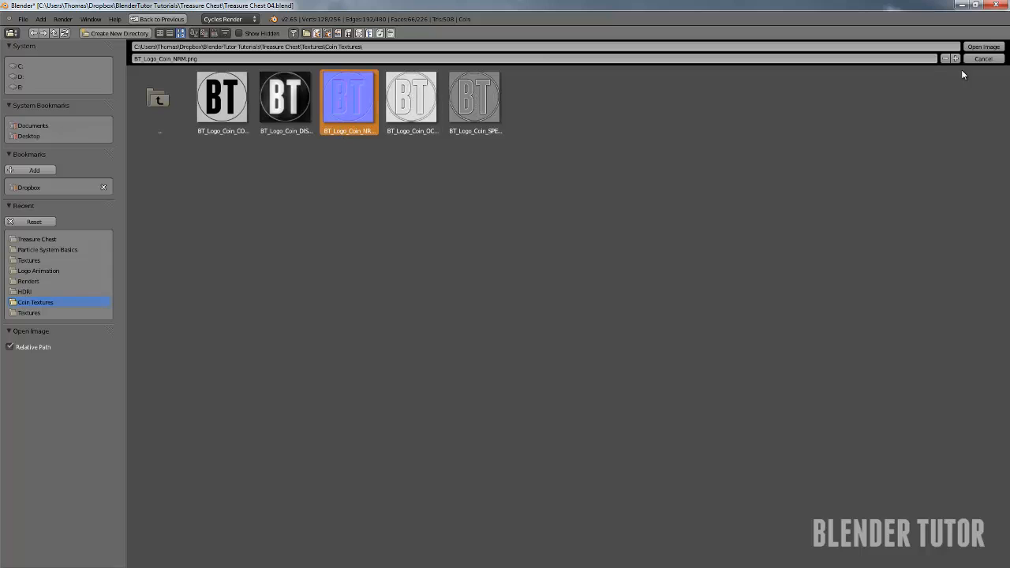
pyautogui.click(983, 48)
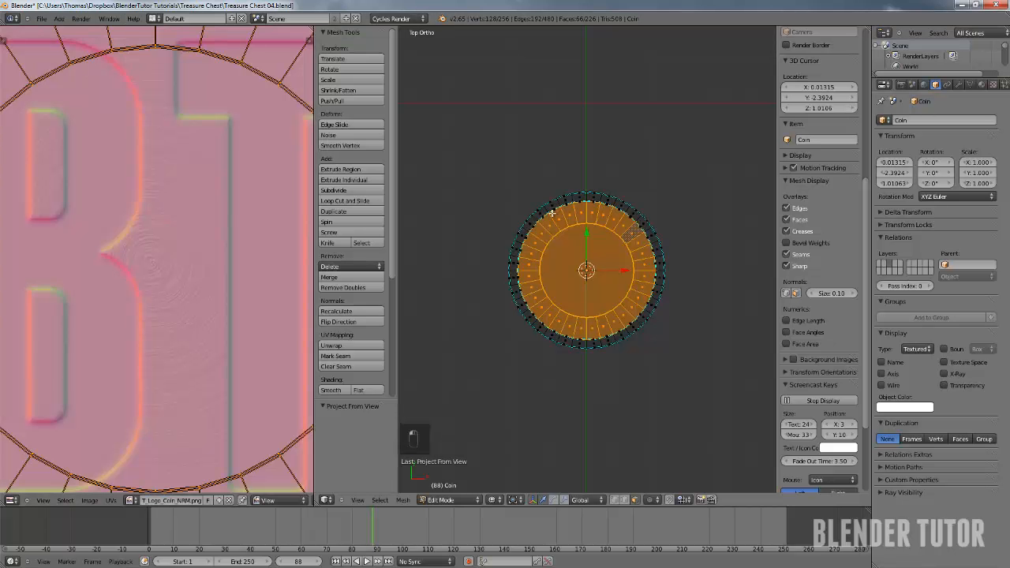
pyautogui.scroll(-2, 179, 225)
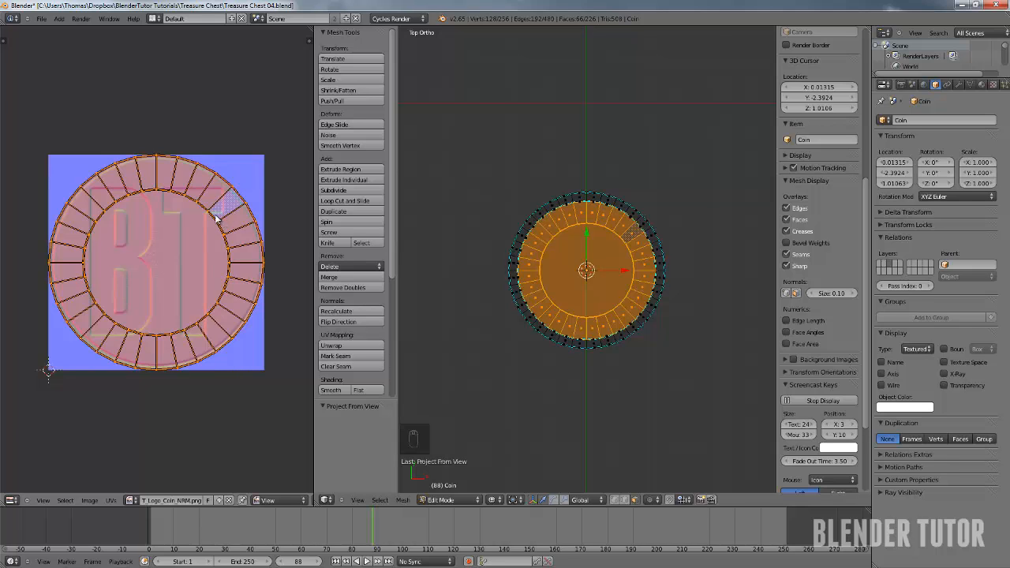
pyautogui.press('g')
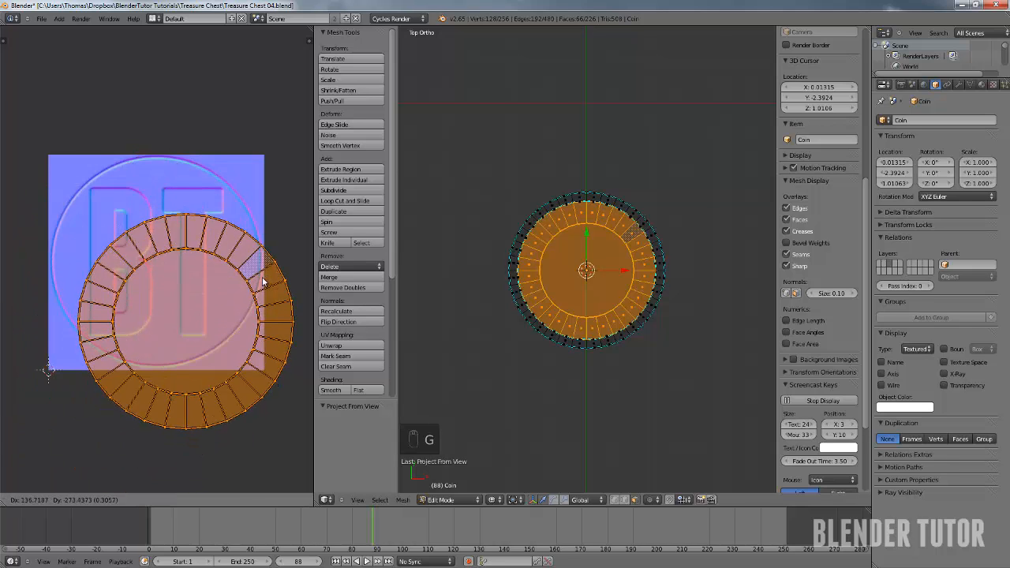
pyautogui.rightClick(264, 280)
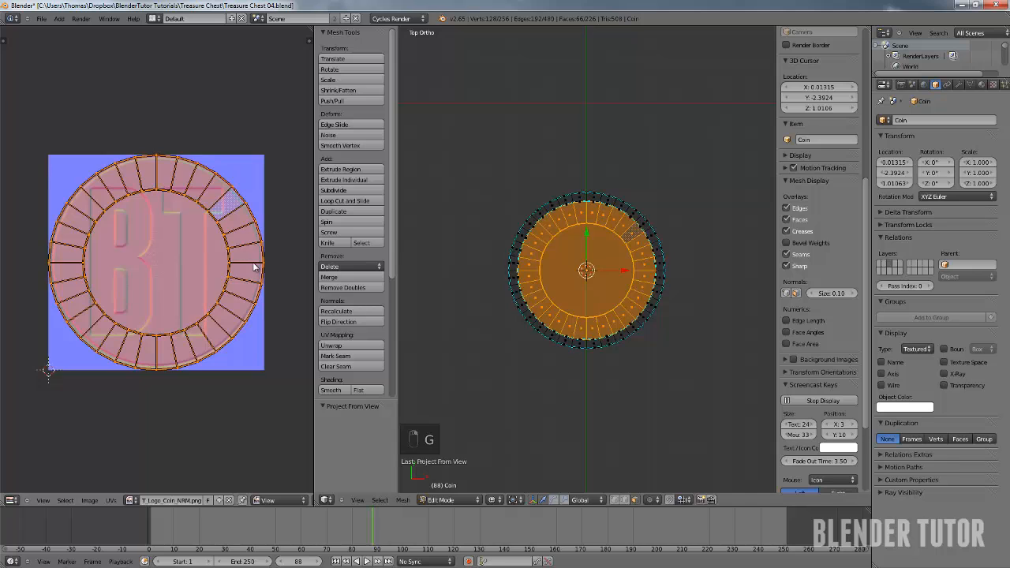
pyautogui.press('s')
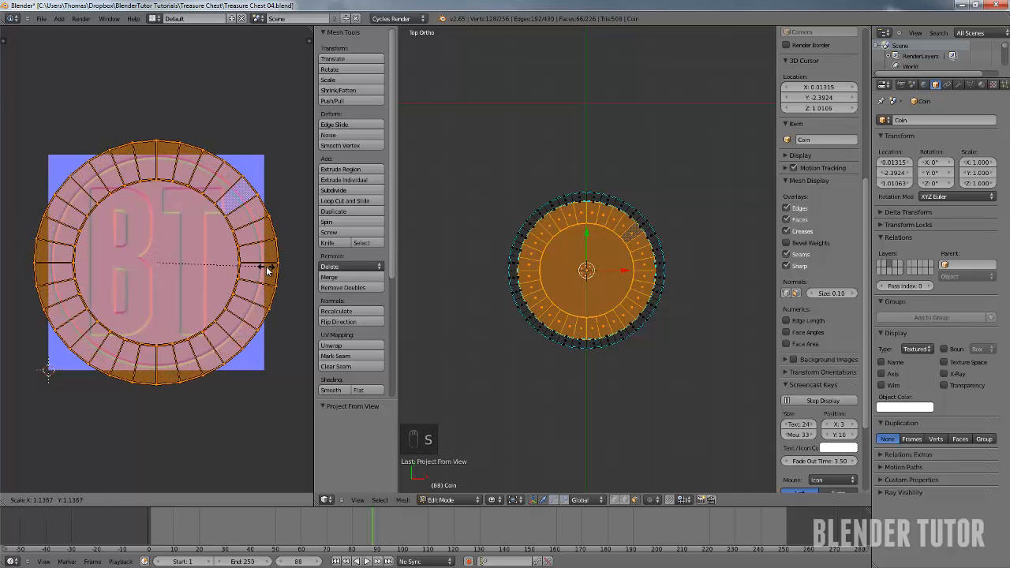
pyautogui.rightClick(266, 269)
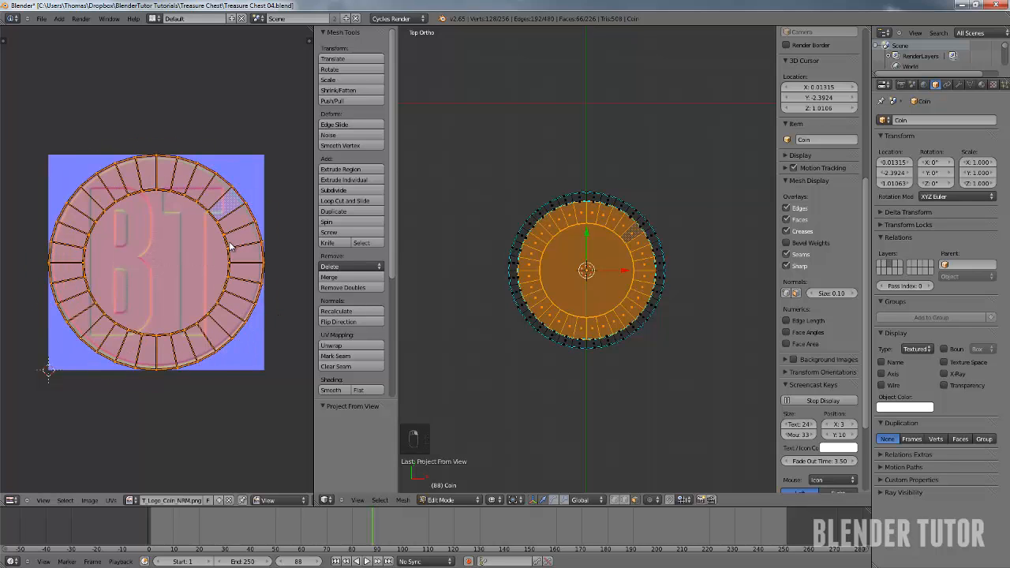
# Return the coin to Object Mode
pyautogui.press('Tab')
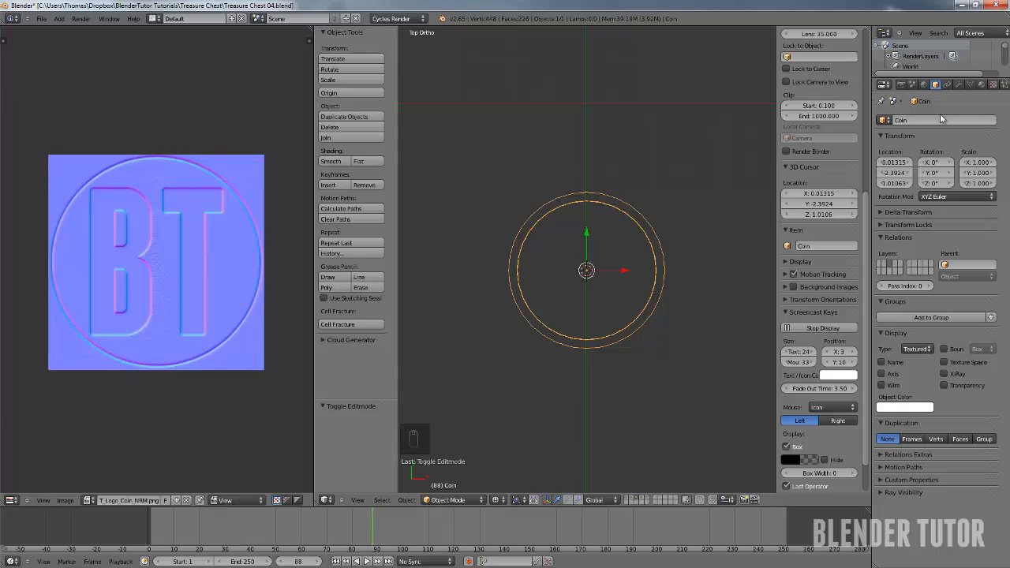
# Create a new material for the coin and name it Inner Coin
pyautogui.click(980, 84)
pyautogui.click(918, 154)
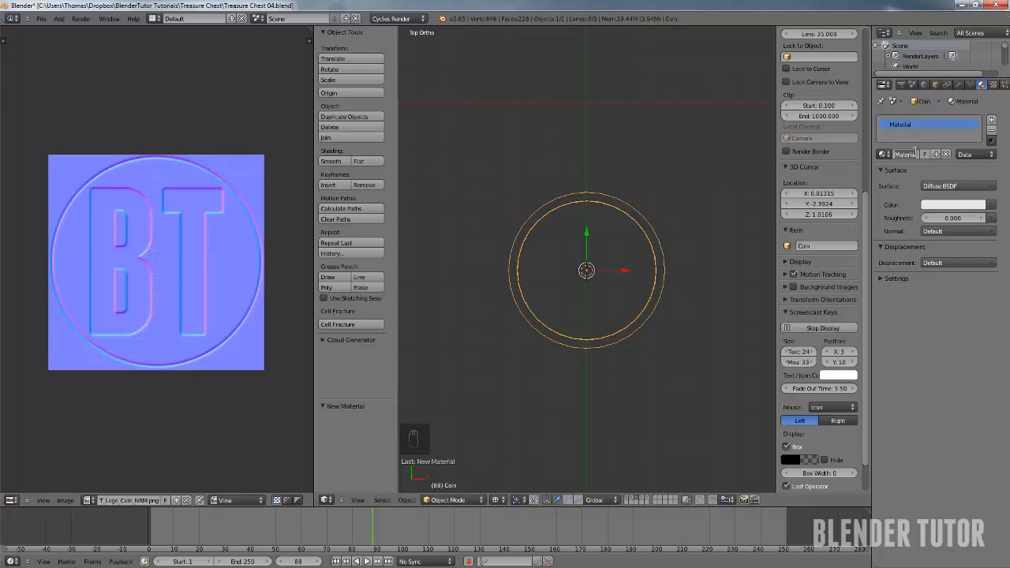
pyautogui.doubleClick(915, 153)
pyautogui.write('Inner Coin')
pyautogui.press('Return')
# Add a second new material to the coin and name it Outer Coin
pyautogui.click(991, 119)
pyautogui.click(914, 153)
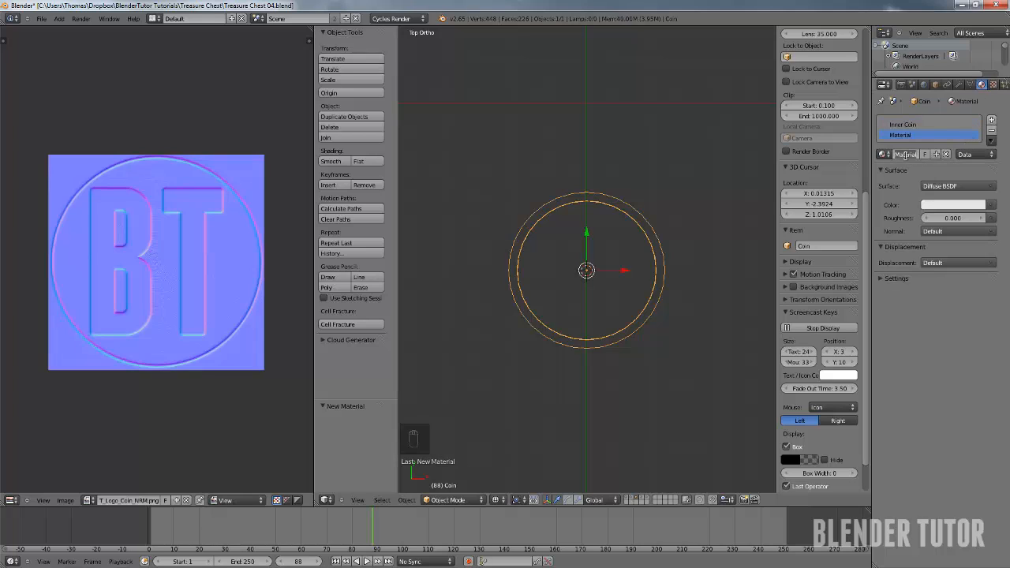
pyautogui.write('Outer Coin')
pyautogui.press('Return')
# Assign the Inner Coin material to the selected inner faces of the coin in Edit Mode
pyautogui.click(903, 124)
pyautogui.press('Tab')
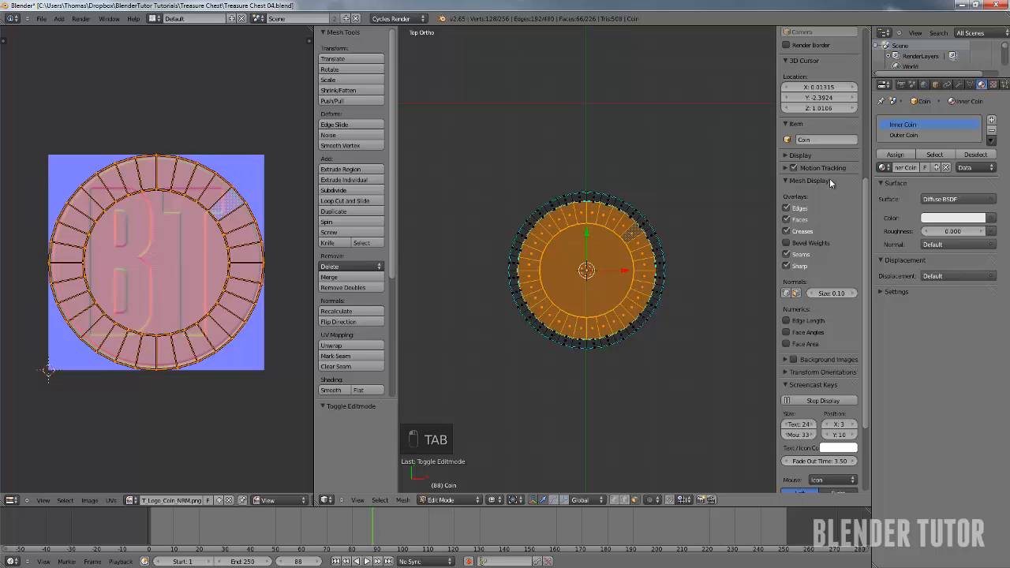
pyautogui.press('Tab')
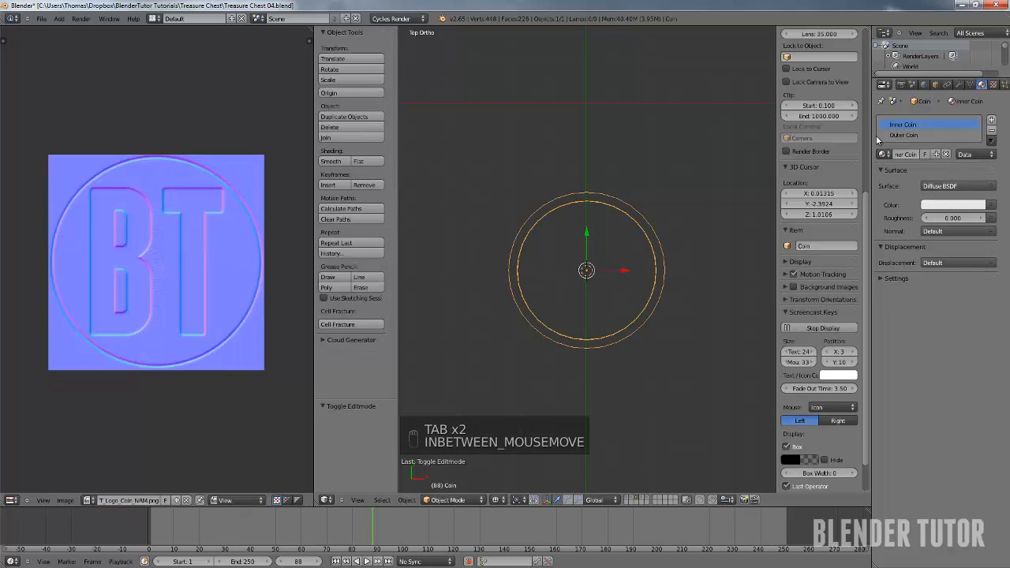
pyautogui.press('Tab')
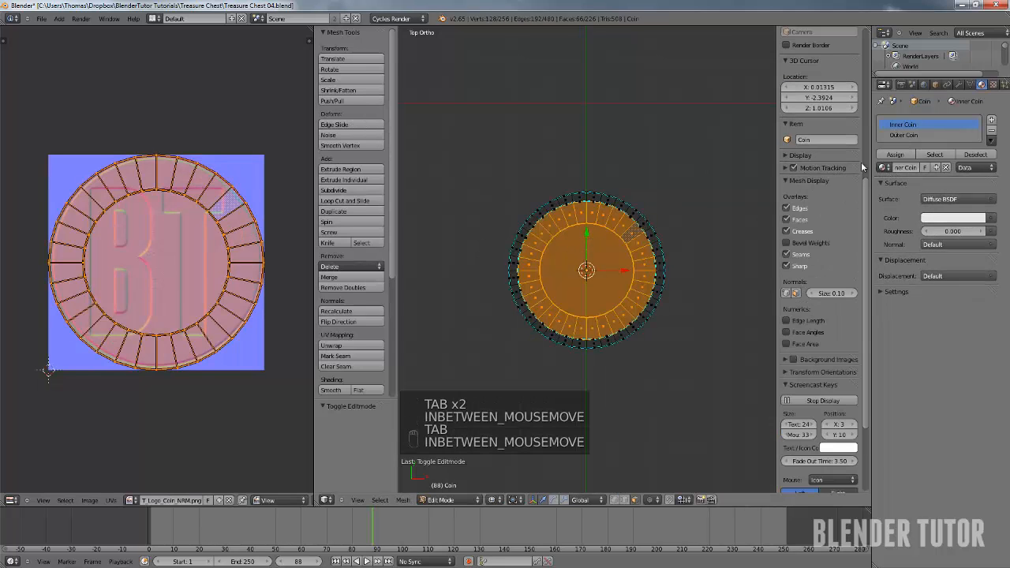
pyautogui.click(896, 153)
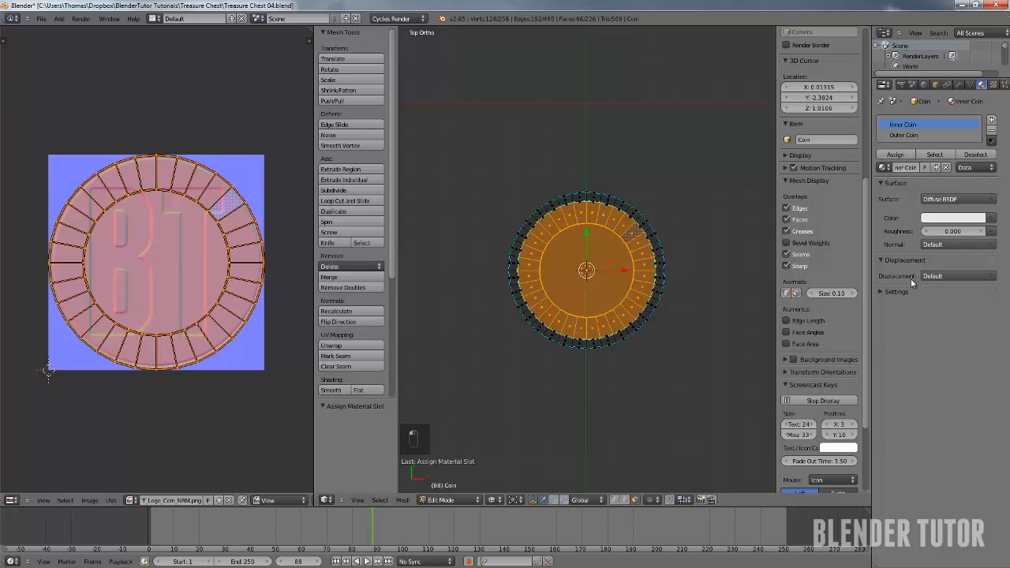
# Set the viewport color of the Inner Coin material to a light orange
pyautogui.click(880, 291)
pyautogui.click(901, 318)
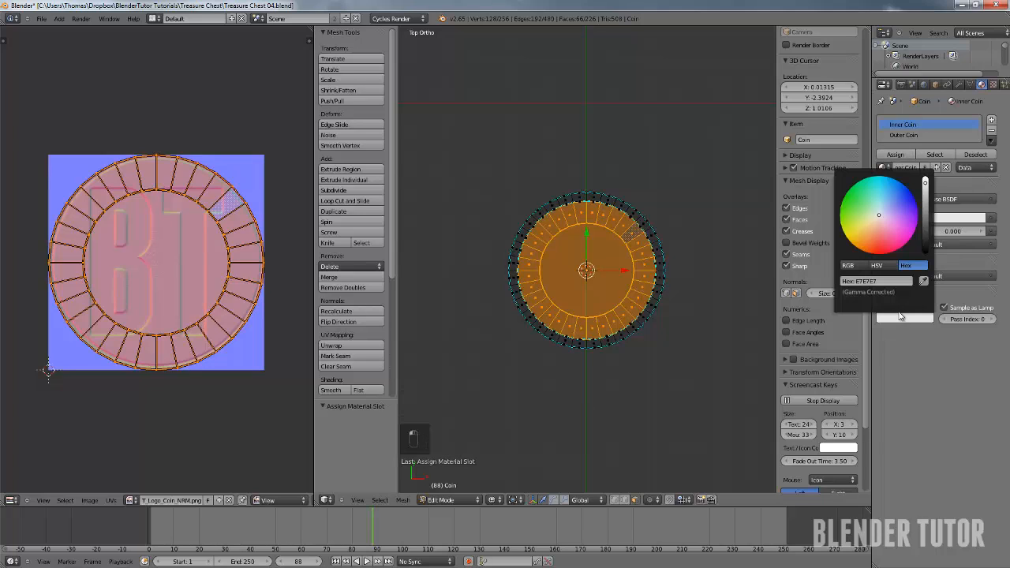
pyautogui.click(872, 229)
pyautogui.click(871, 240)
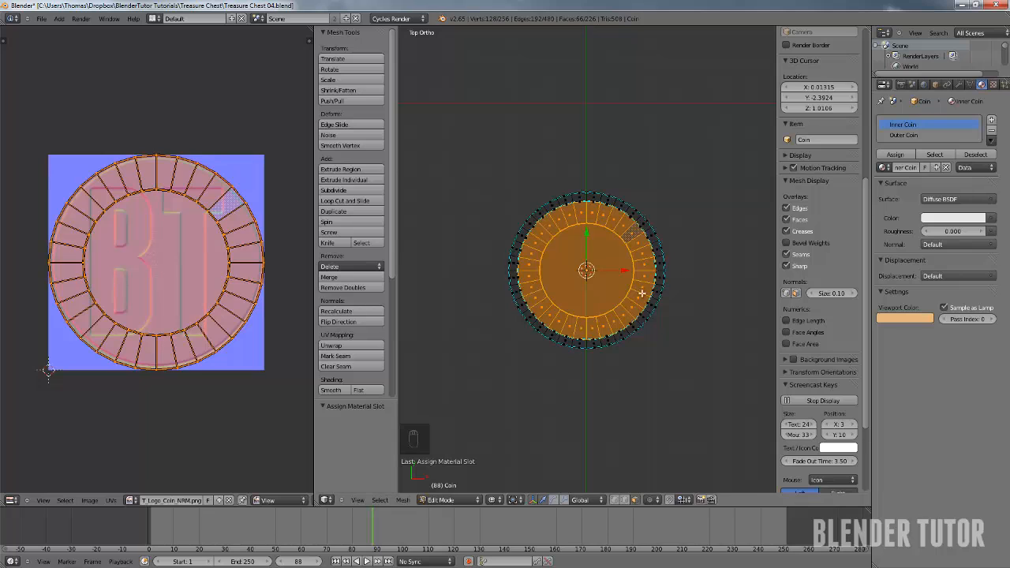
# Return the coin to Object Mode and display it in solid shading to check the material color
pyautogui.press('Tab')
pyautogui.press('z')
pyautogui.moveTo(631, 270); pyautogui.dragTo(612, 231, button='middle')
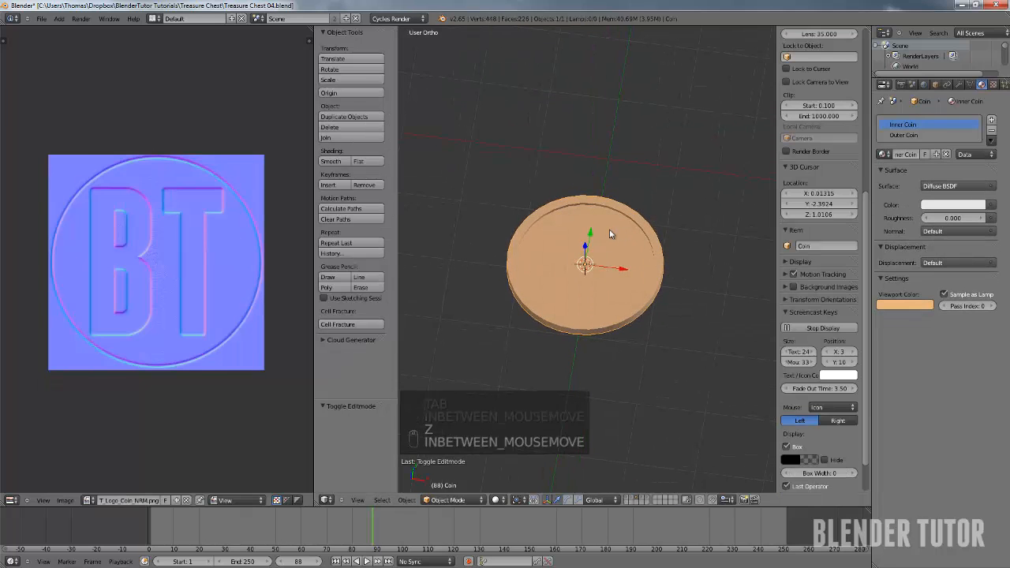
pyautogui.press('Tab')
pyautogui.press('Tab')
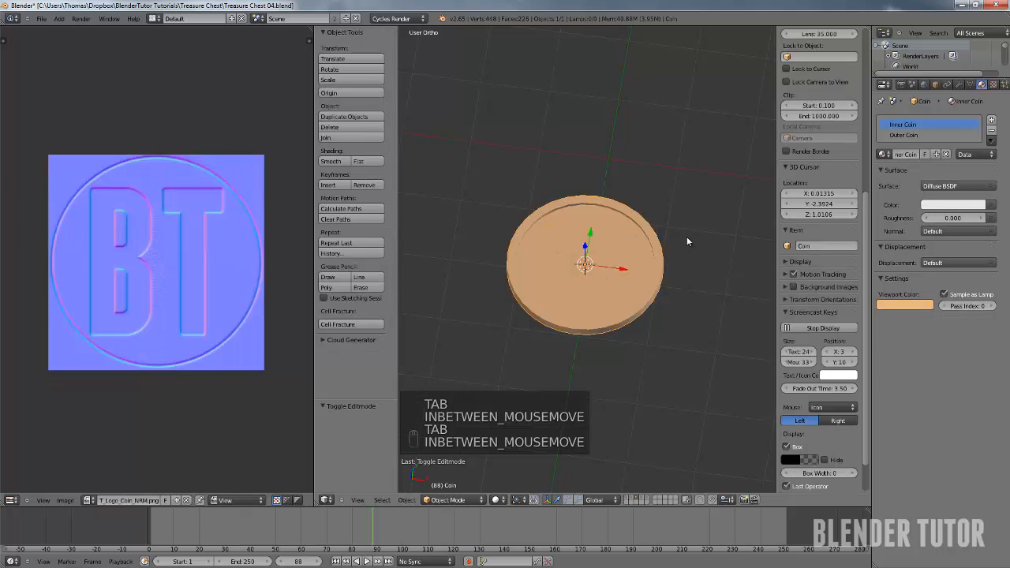
# Invert the face selection on the coin and assign the Outer Coin material to the rim faces, finishing in Object Mode
pyautogui.press('Tab')
pyautogui.moveTo(628, 224); pyautogui.dragTo(599, 265, button='middle')
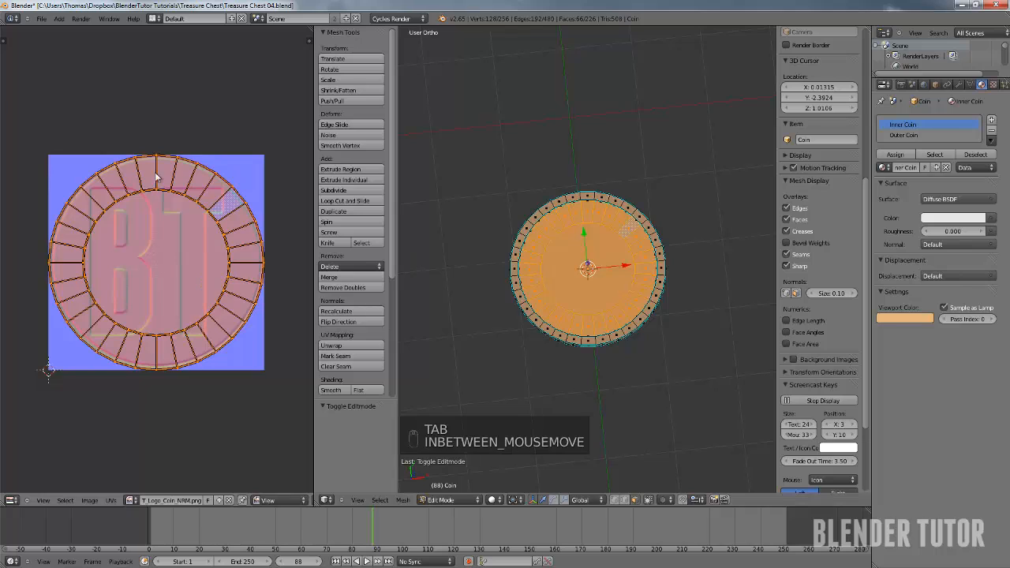
pyautogui.scroll(2, 633, 254)
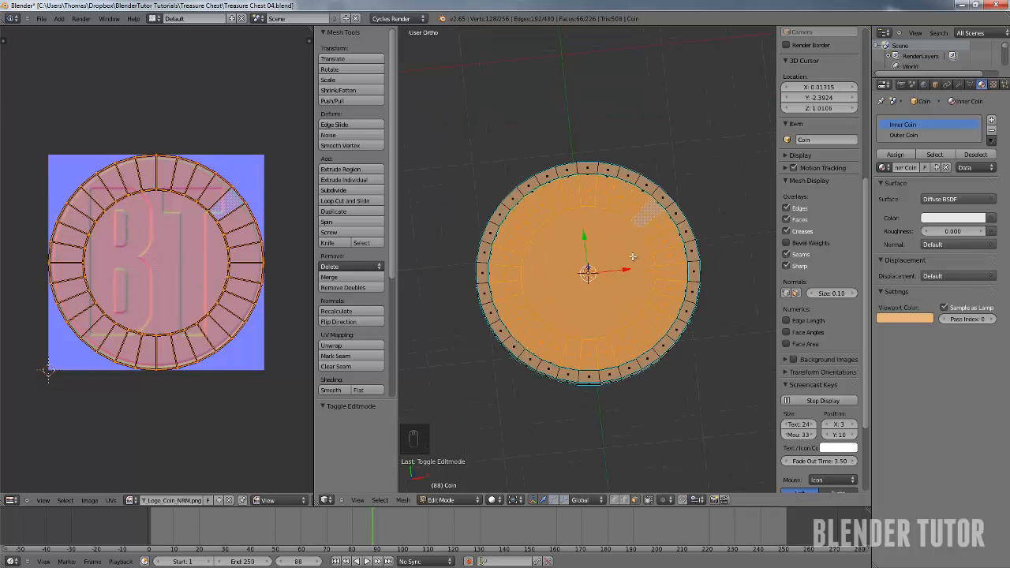
pyautogui.hotkey('ctrl', 'i')
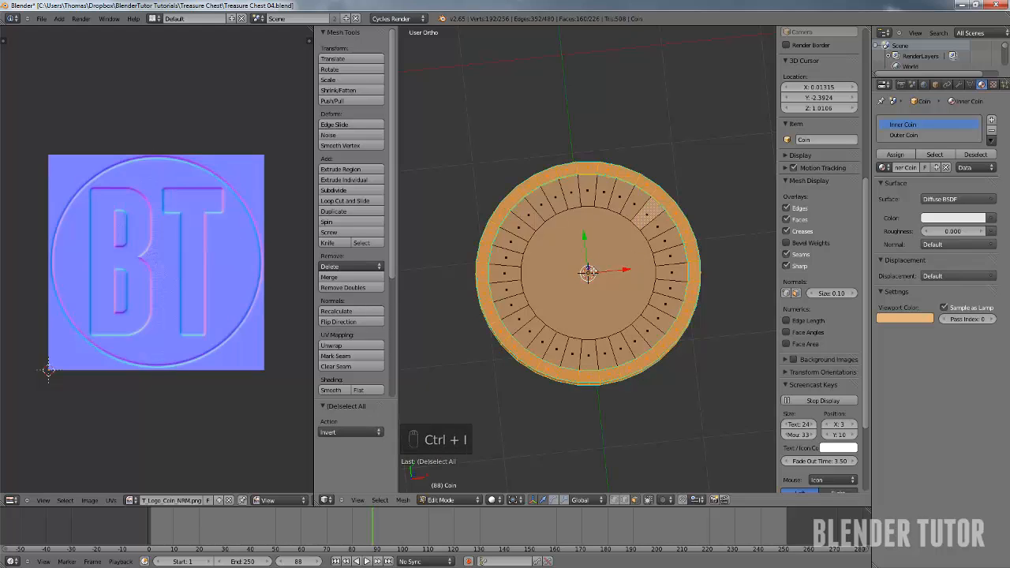
pyautogui.moveTo(590, 270); pyautogui.dragTo(594, 295, button='middle')
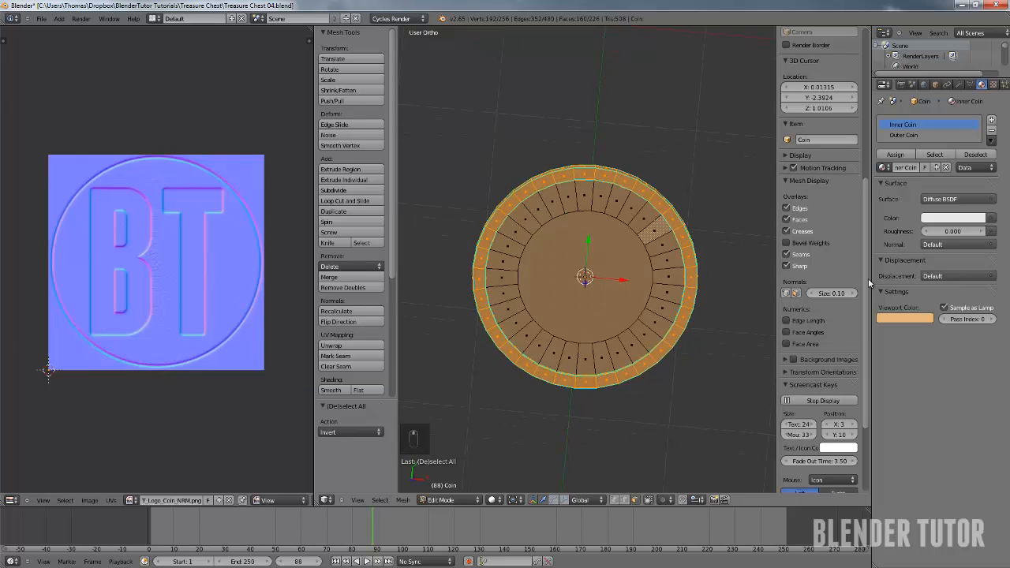
pyautogui.click(908, 136)
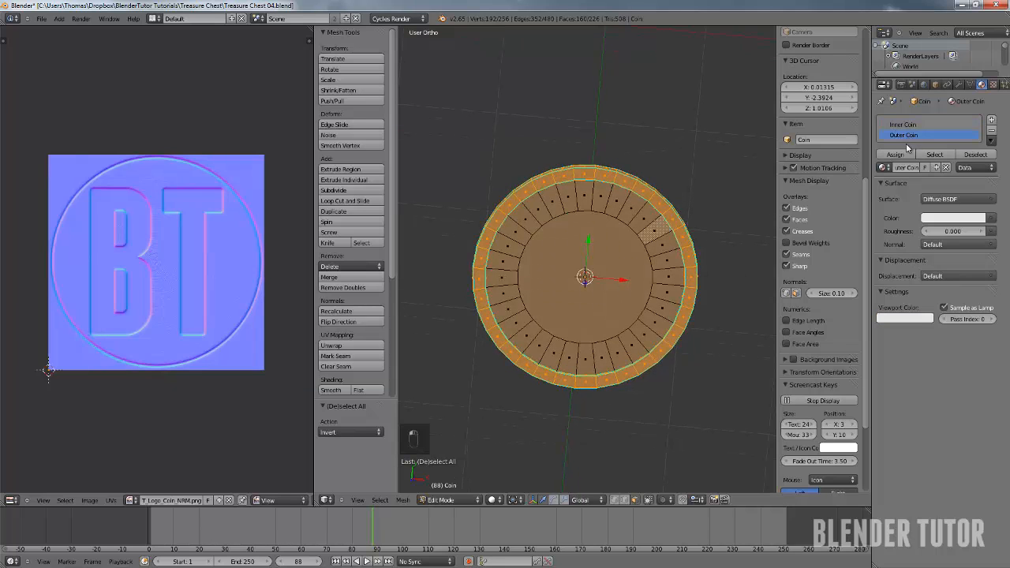
pyautogui.click(898, 154)
pyautogui.press('Tab')
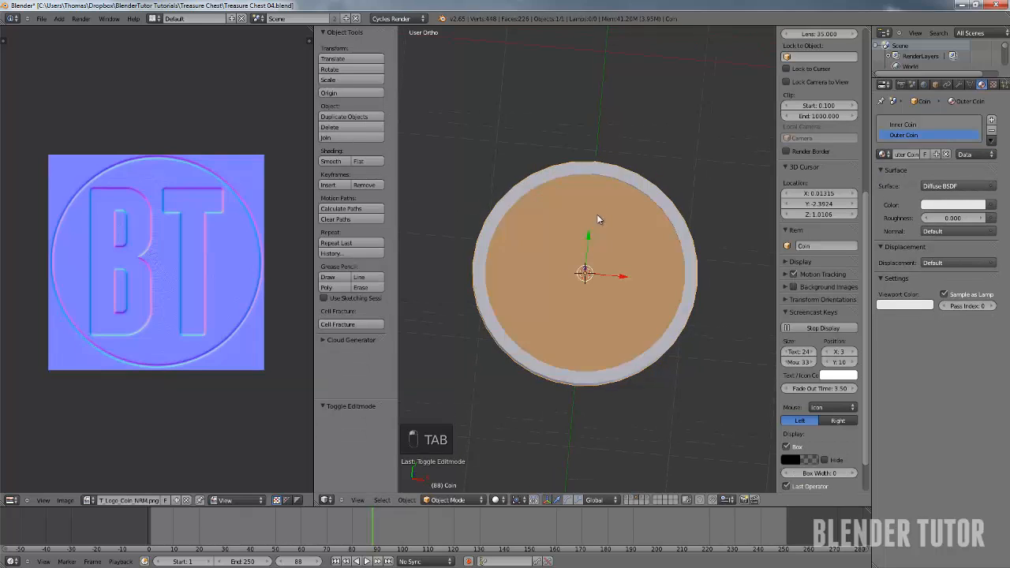
pyautogui.moveTo(597, 219); pyautogui.dragTo(623, 240, button='middle')
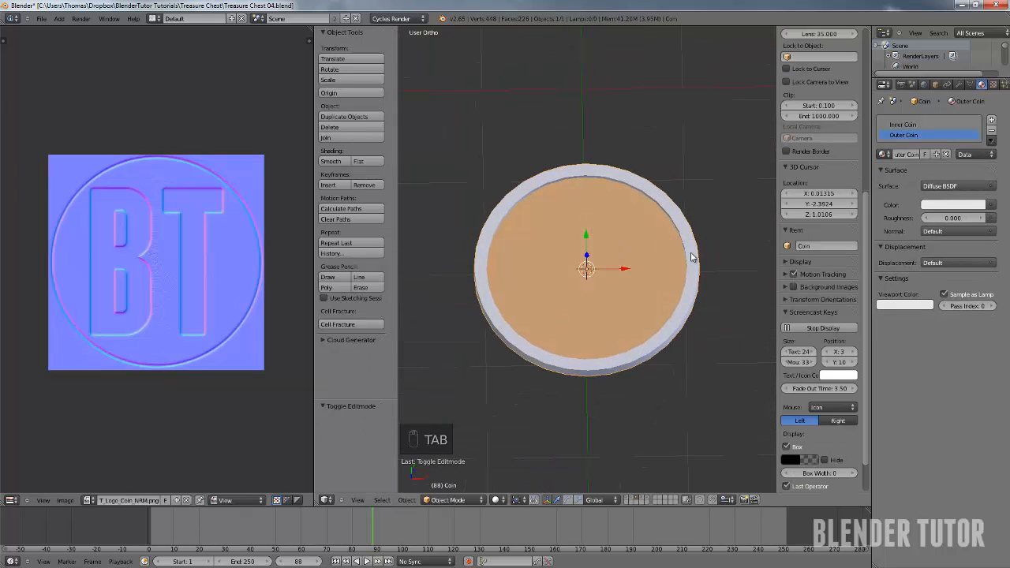
# Split the 3D view horizontally and turn the upper area into a wider Node Editor showing the Inner Coin material
pyautogui.click(902, 125)
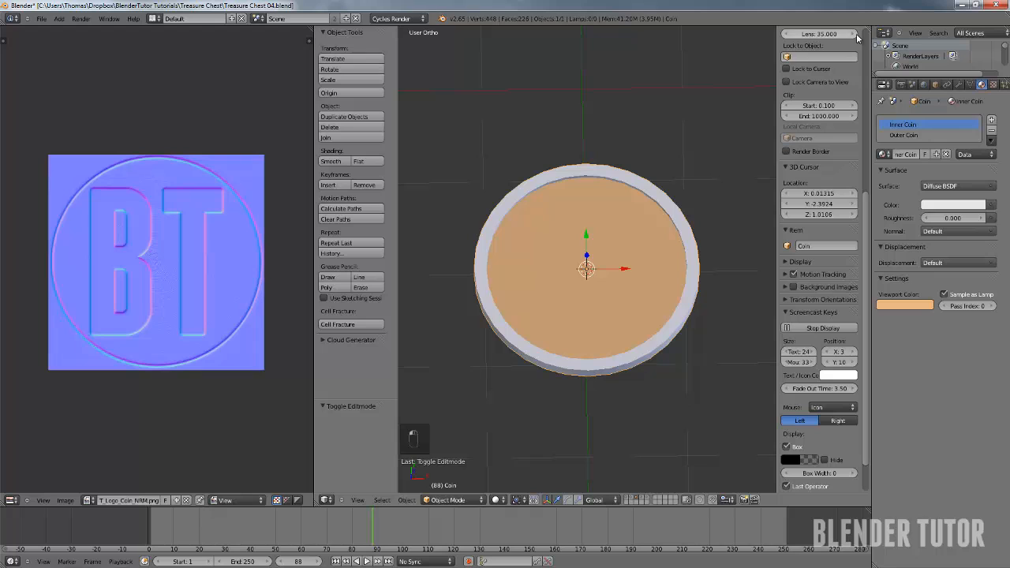
pyautogui.moveTo(868, 30); pyautogui.dragTo(860, 181)
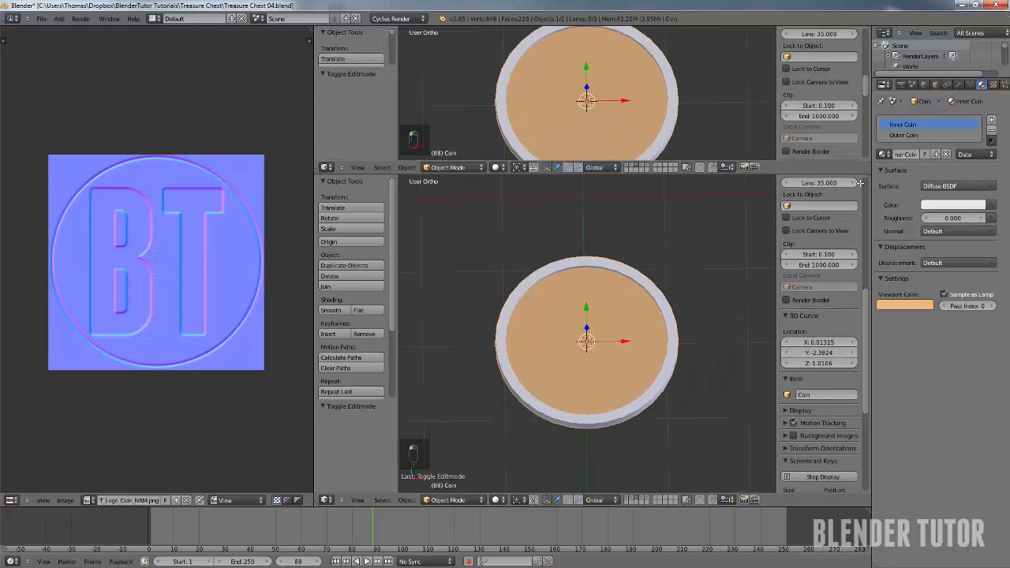
pyautogui.click(326, 175)
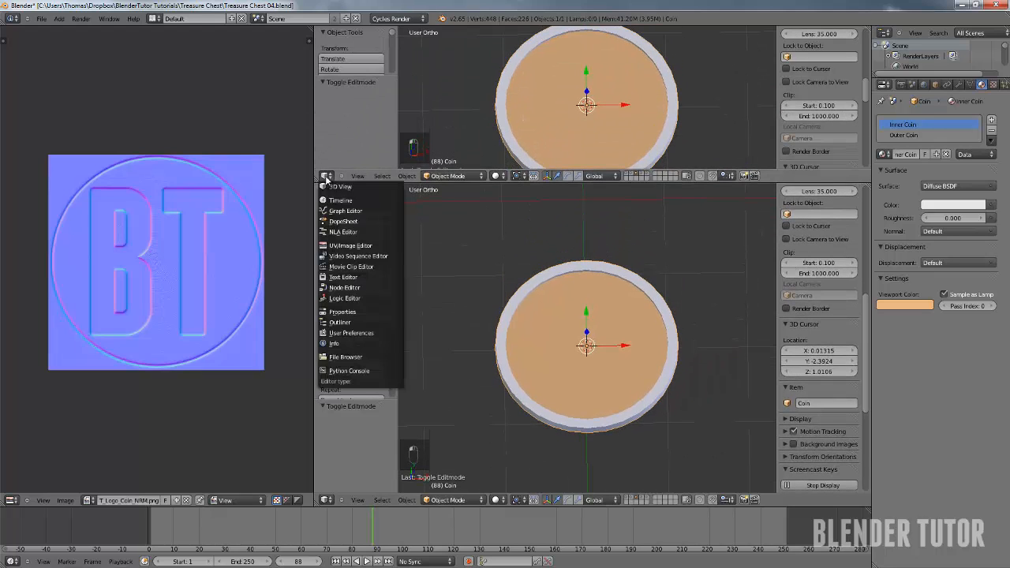
pyautogui.click(352, 287)
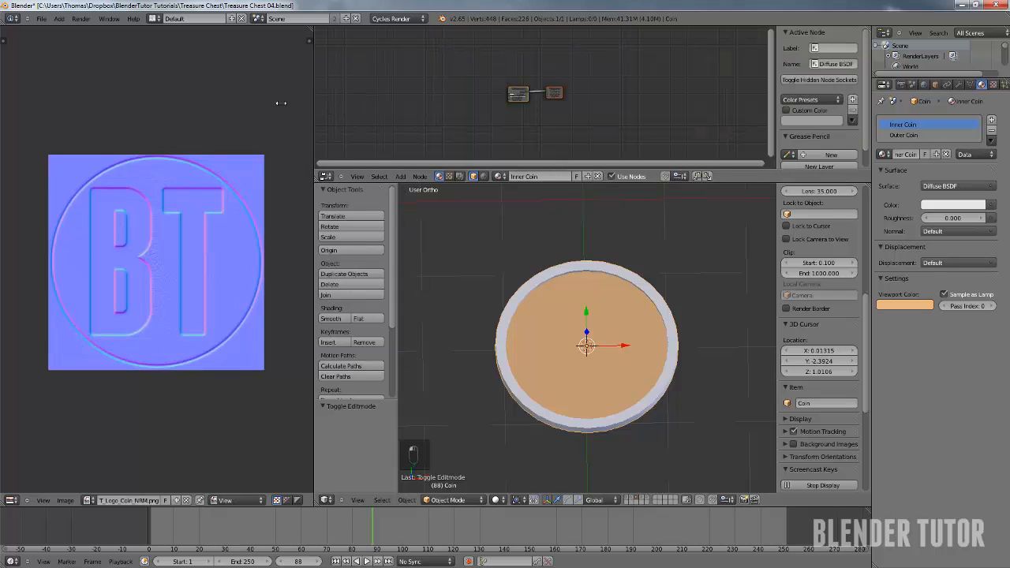
pyautogui.moveTo(281, 102); pyautogui.dragTo(205, 99)
pyautogui.scroll(5, 477, 132)
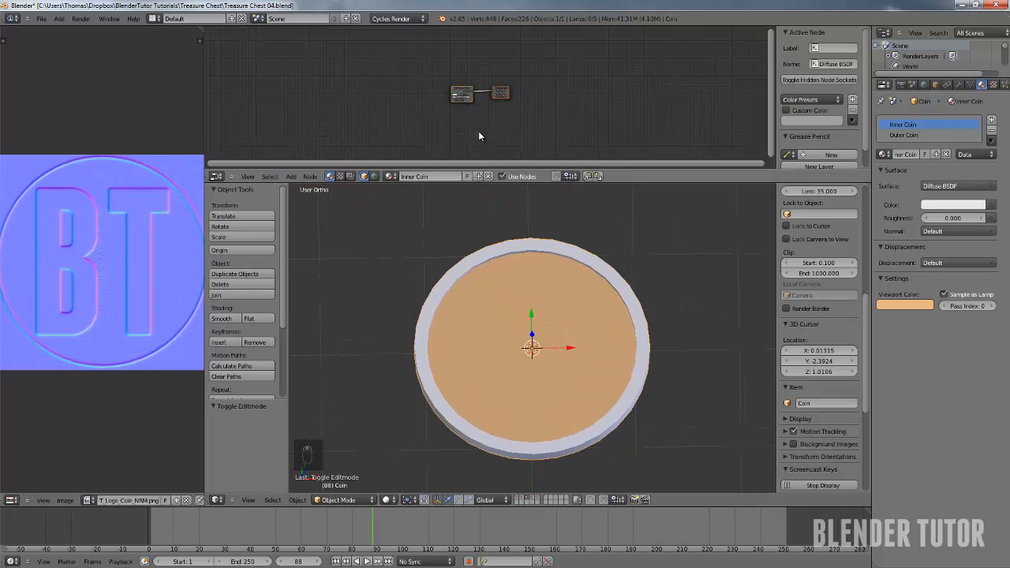
pyautogui.moveTo(475, 136); pyautogui.dragTo(500, 108, button='middle')
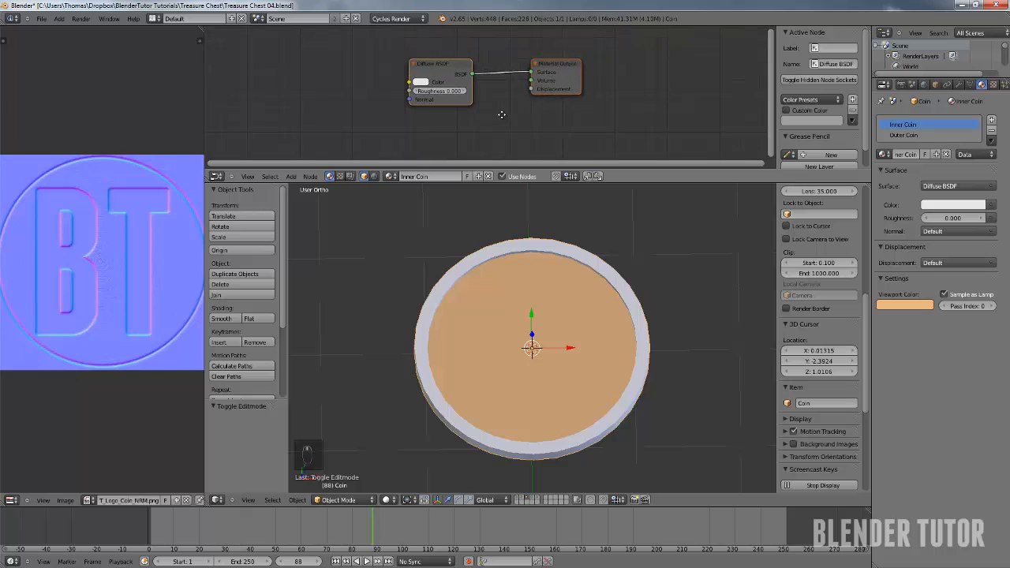
# Change the Inner Coin surface shader to Glossy BSDF with a roughness of 0.2
pyautogui.click(440, 64)
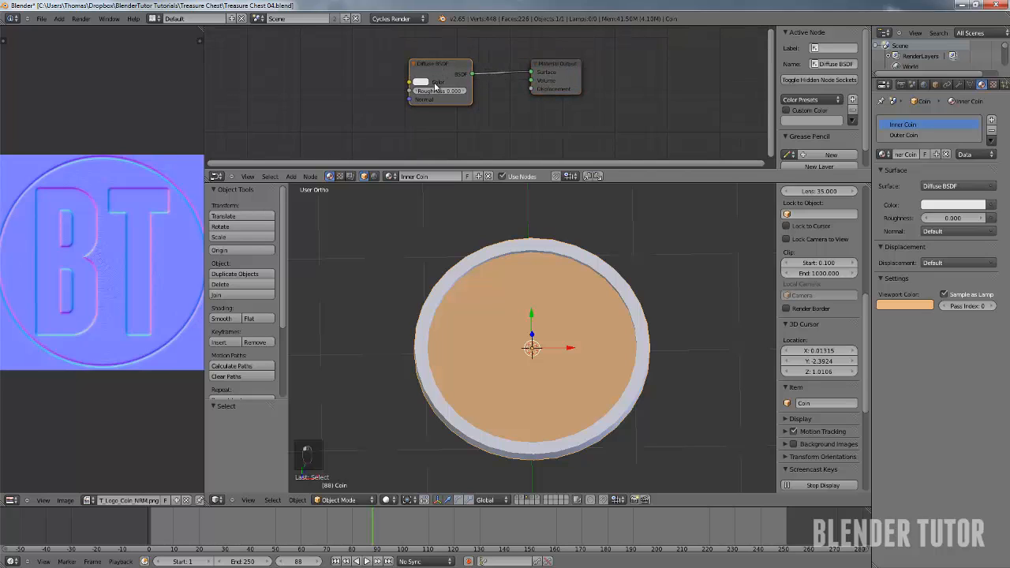
pyautogui.click(956, 186)
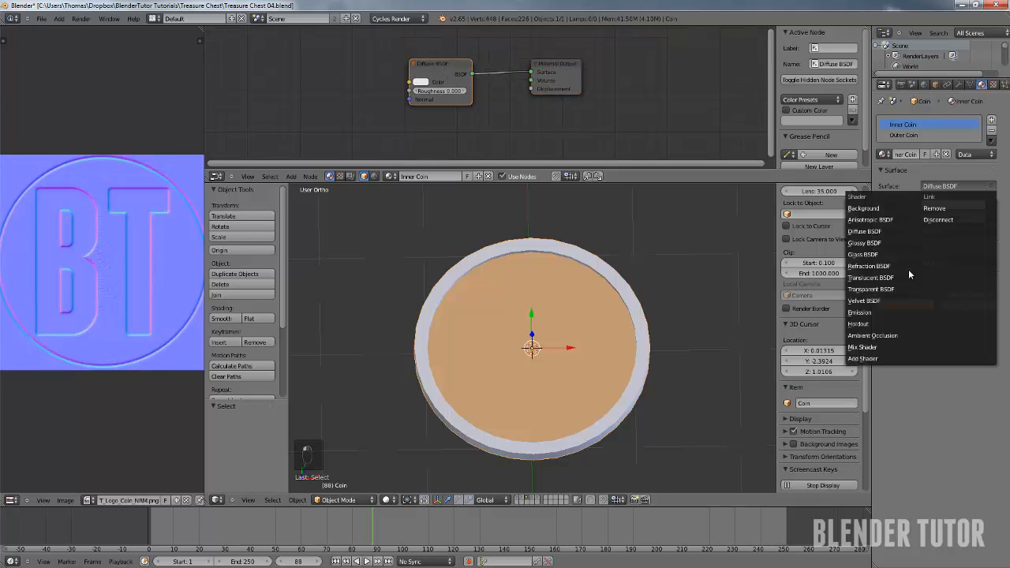
pyautogui.click(875, 242)
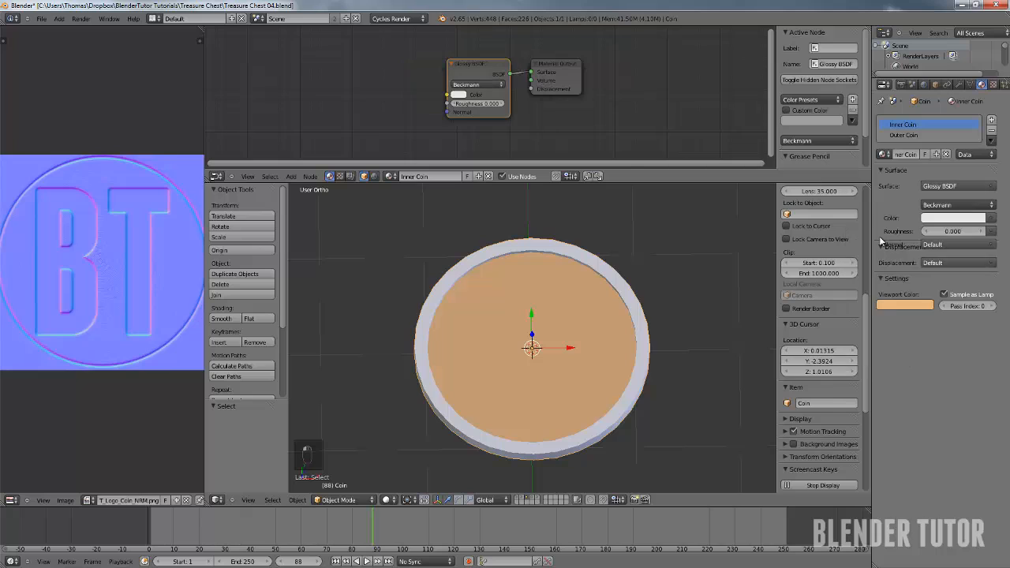
pyautogui.click(477, 105)
pyautogui.write('0.2')
pyautogui.press('Return')
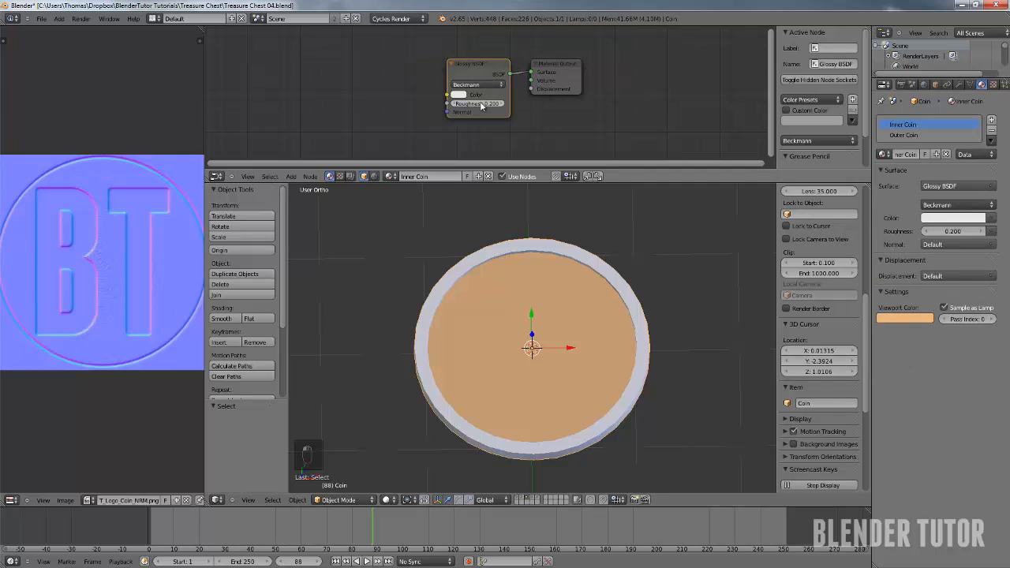
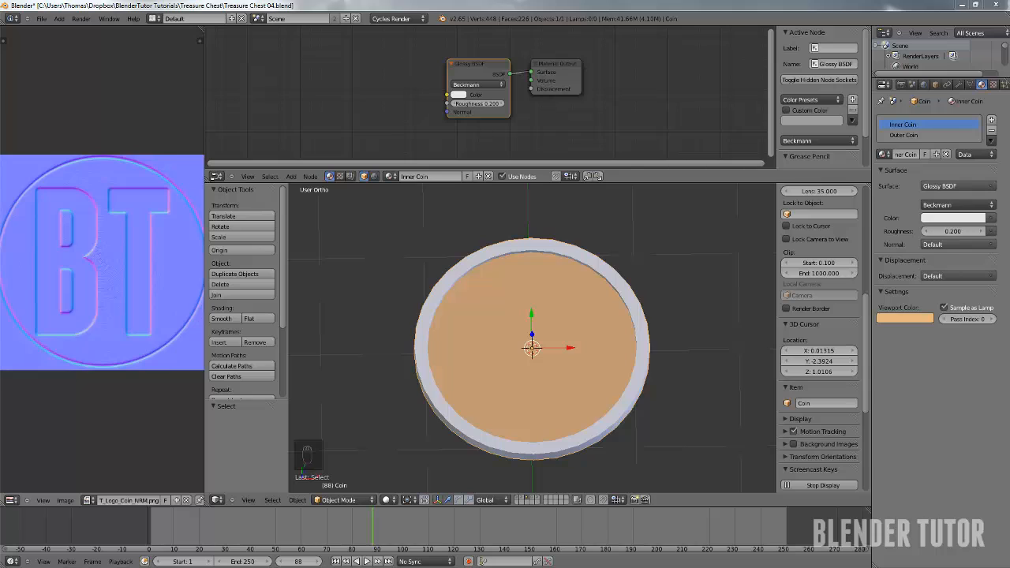
# Color the Glossy BSDF golden yellow by hex value and move its node farther from the Material Output
pyautogui.click(458, 98)
pyautogui.click(507, 173)
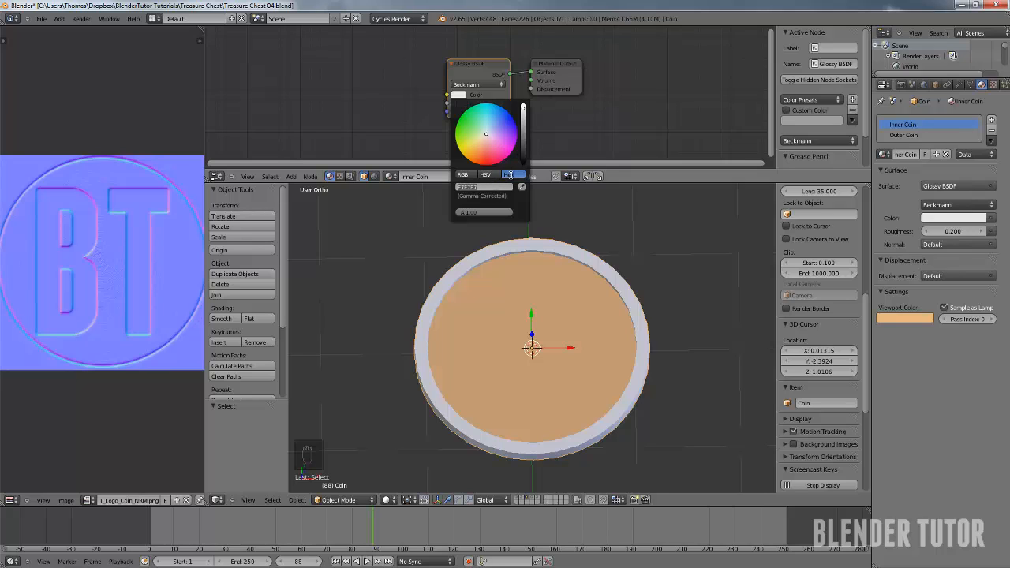
pyautogui.write('ff')
pyautogui.press('Return')
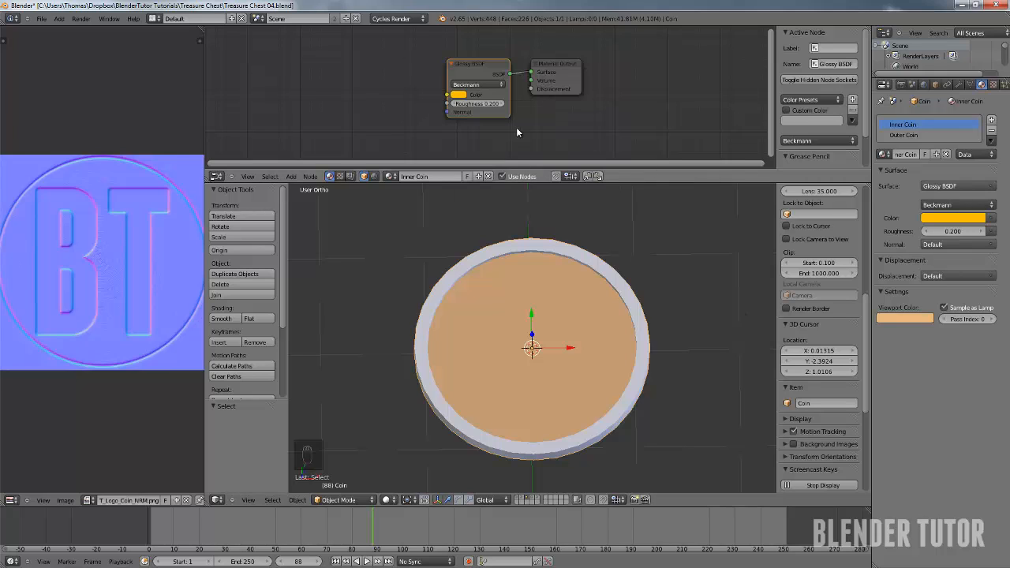
pyautogui.scroll(2, 506, 125)
pyautogui.moveTo(461, 59); pyautogui.dragTo(420, 54)
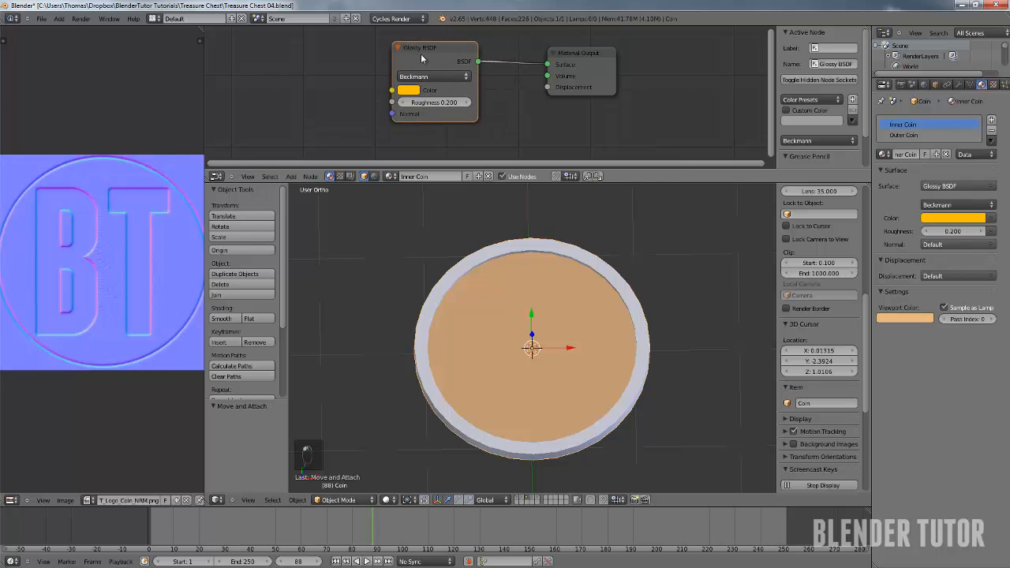
# Add an Image Texture node to the Inner Coin material, placed before the Glossy BSDF node
pyautogui.scroll(-2, 336, 90)
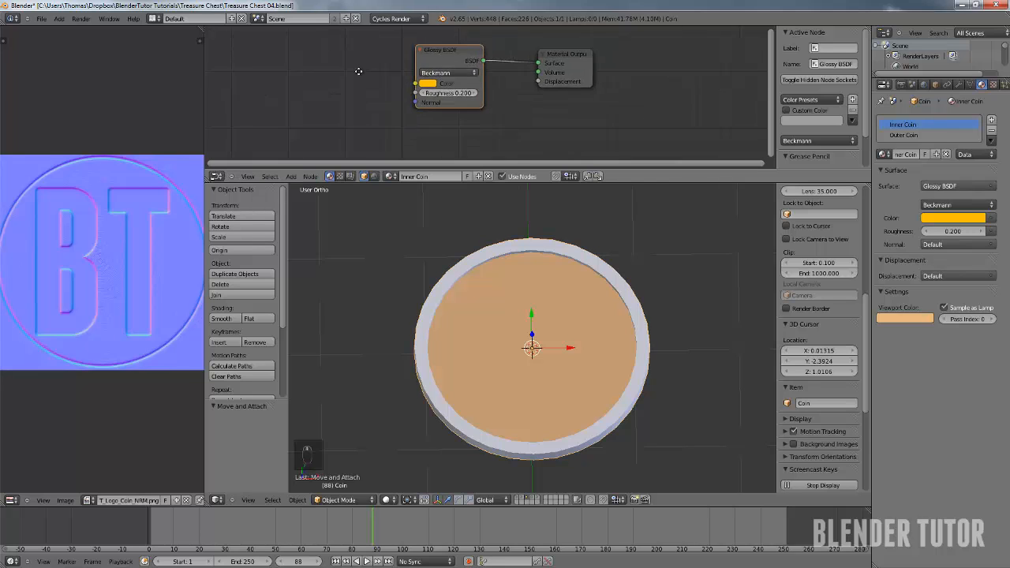
pyautogui.hotkey('shift', 'a')
pyautogui.moveTo(314, 142)
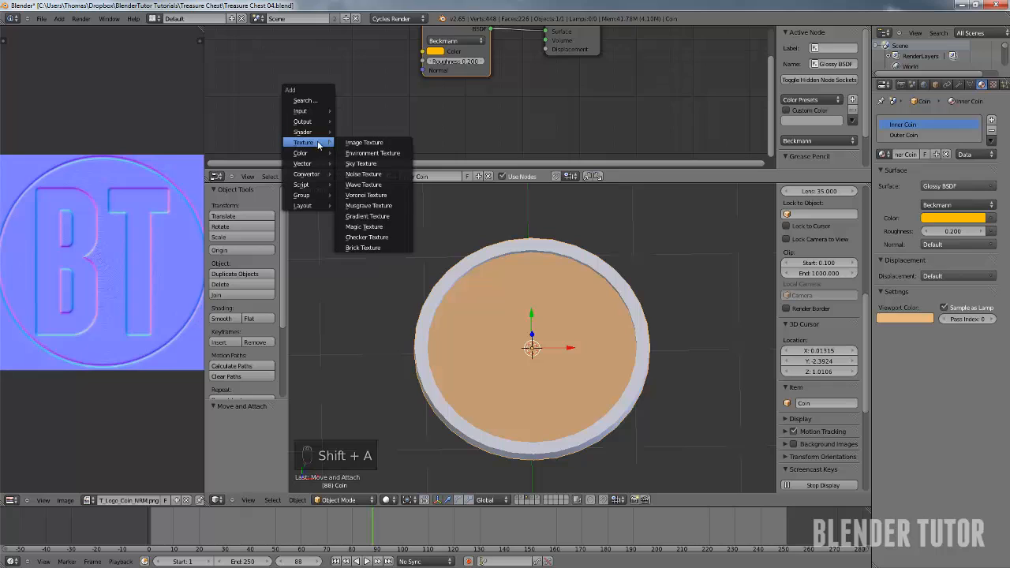
pyautogui.click(362, 143)
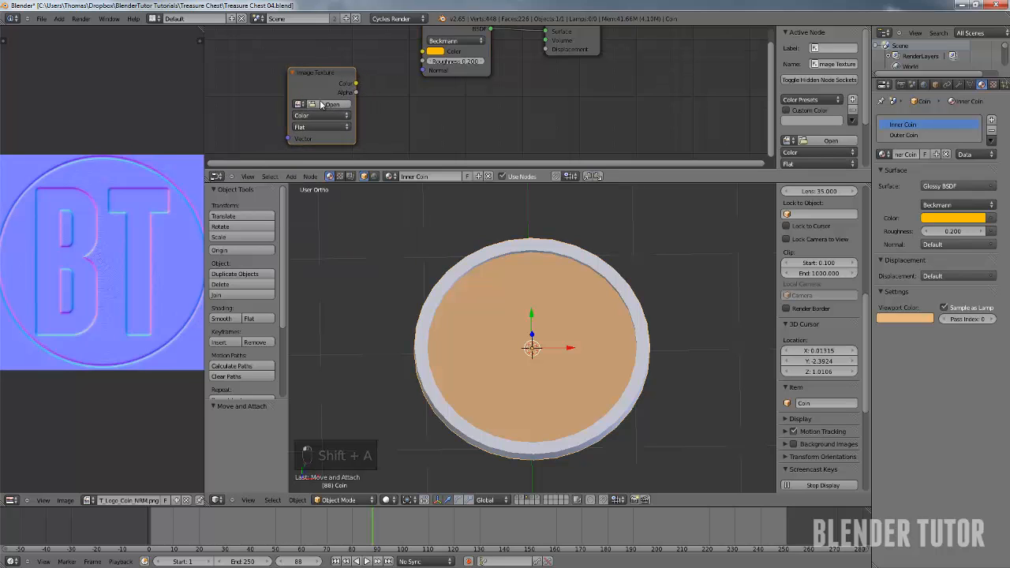
pyautogui.click(280, 63)
# Load BT_Logo_Coin_NRM.png from the Coin Textures folder inside Textures into the Image Texture node
pyautogui.click(317, 107)
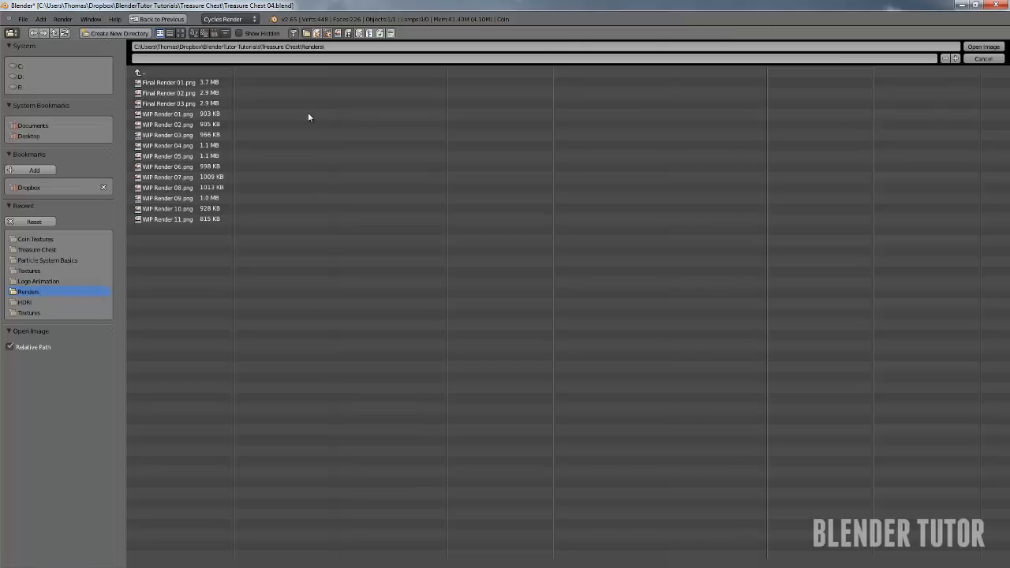
pyautogui.click(150, 73)
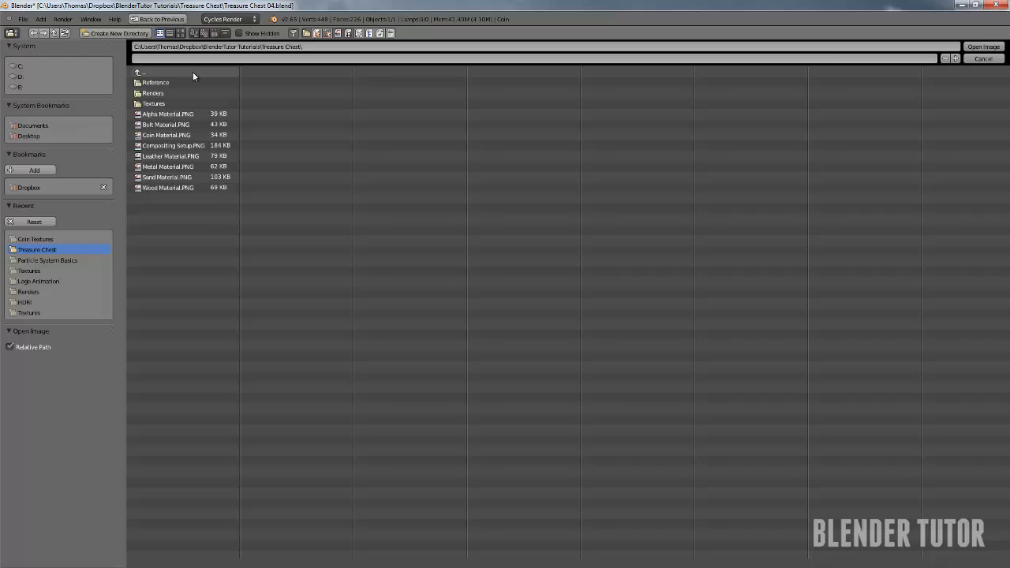
pyautogui.click(154, 103)
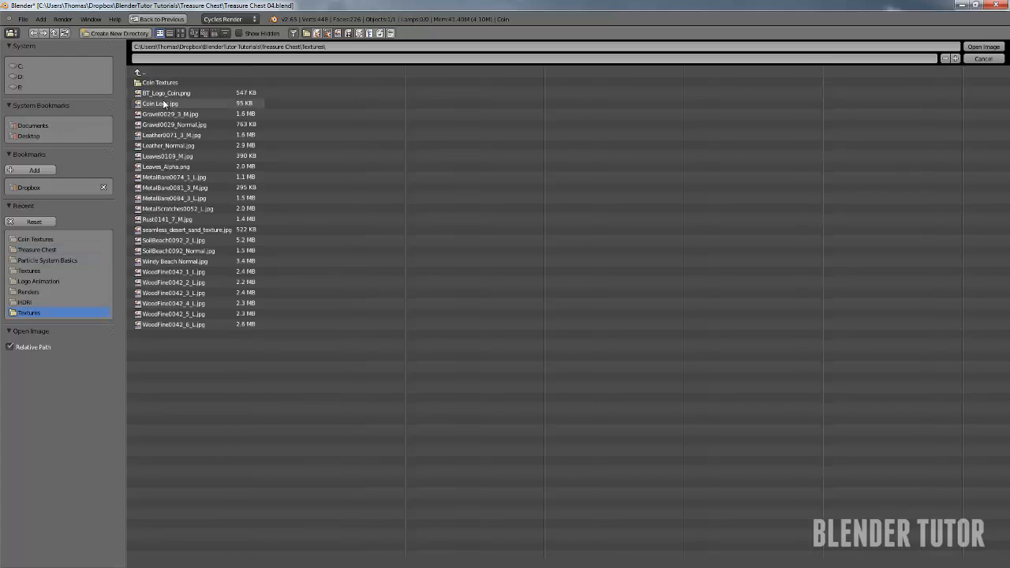
pyautogui.click(158, 82)
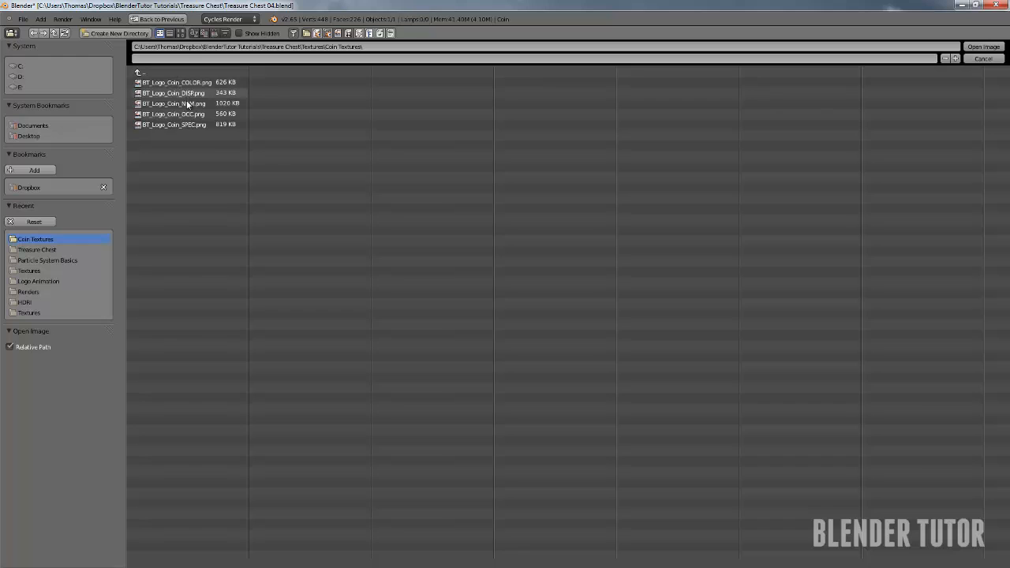
pyautogui.click(174, 104)
pyautogui.click(982, 49)
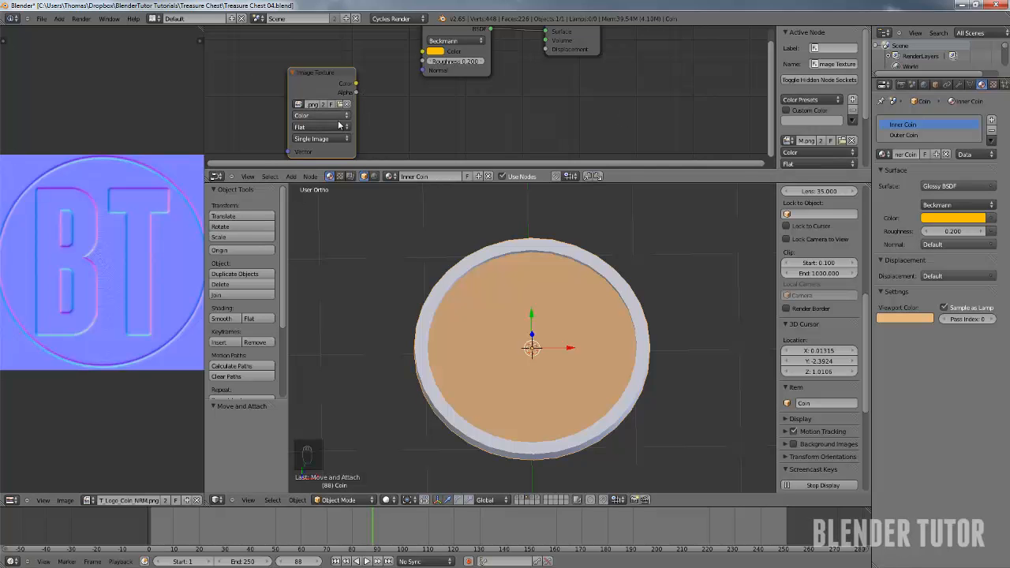
# Move the Image Texture node farther from the shader and set its color space to Non-Color Data
pyautogui.moveTo(317, 73); pyautogui.dragTo(290, 68)
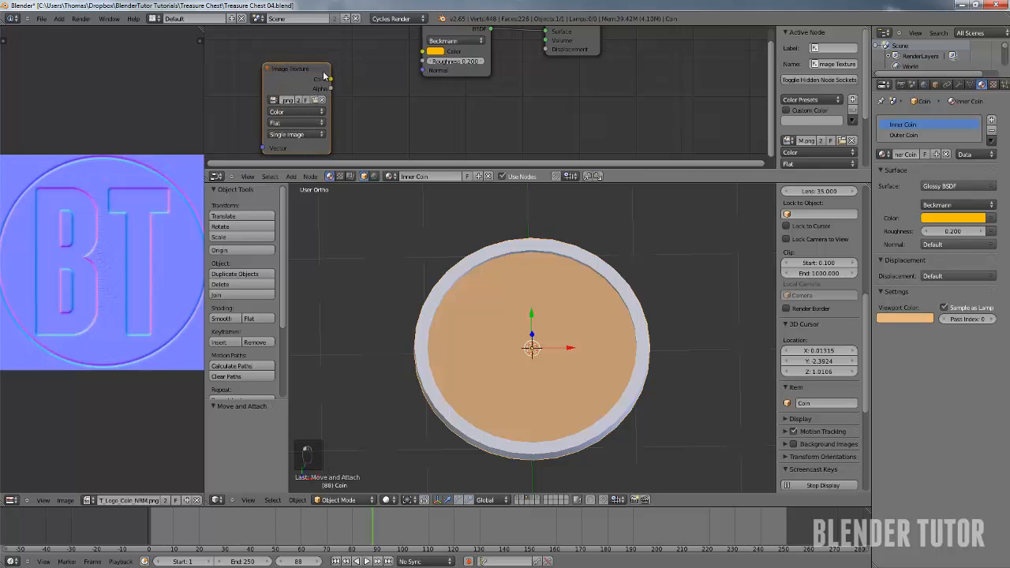
pyautogui.click(305, 113)
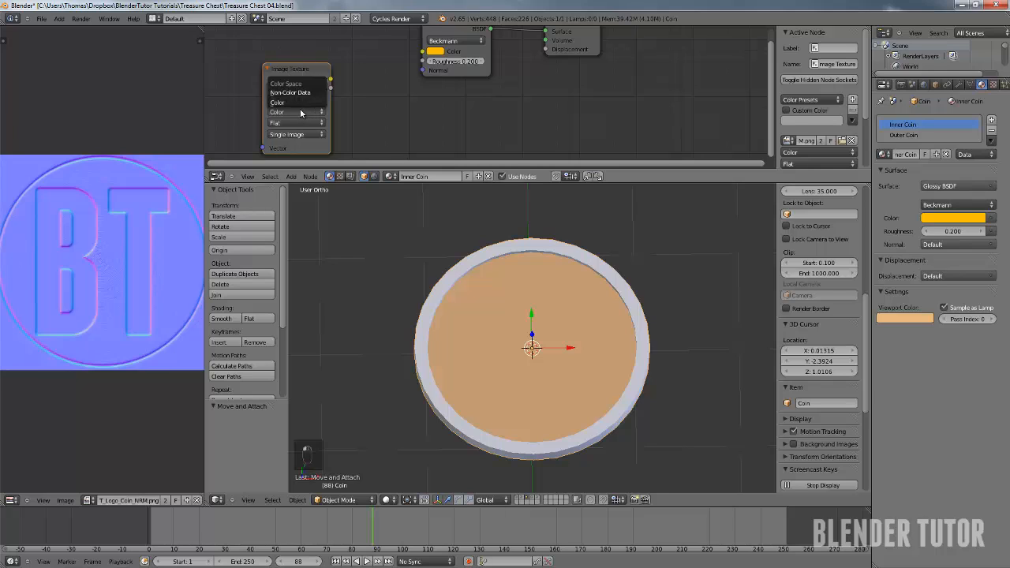
pyautogui.click(296, 94)
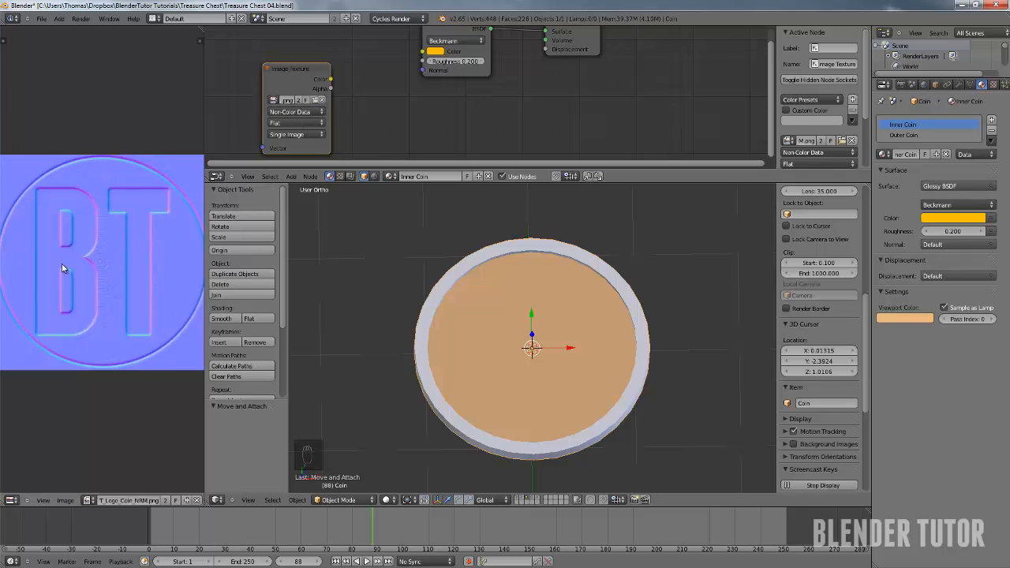
pyautogui.click(300, 115)
pyautogui.click(322, 92)
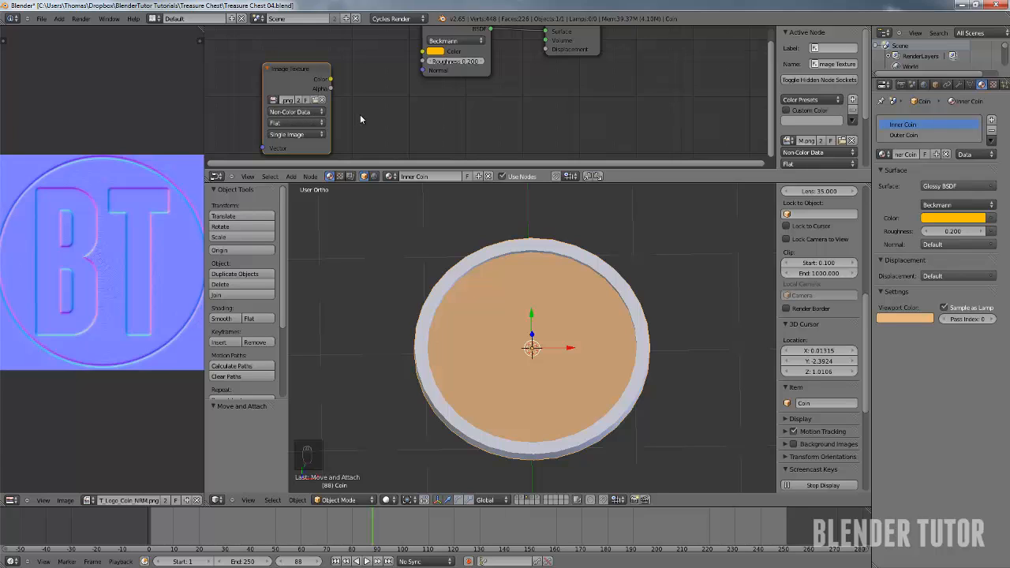
# Add a Normal Map node and connect the Image Texture's Color output to its Color input
pyautogui.hotkey('shift', 'a')
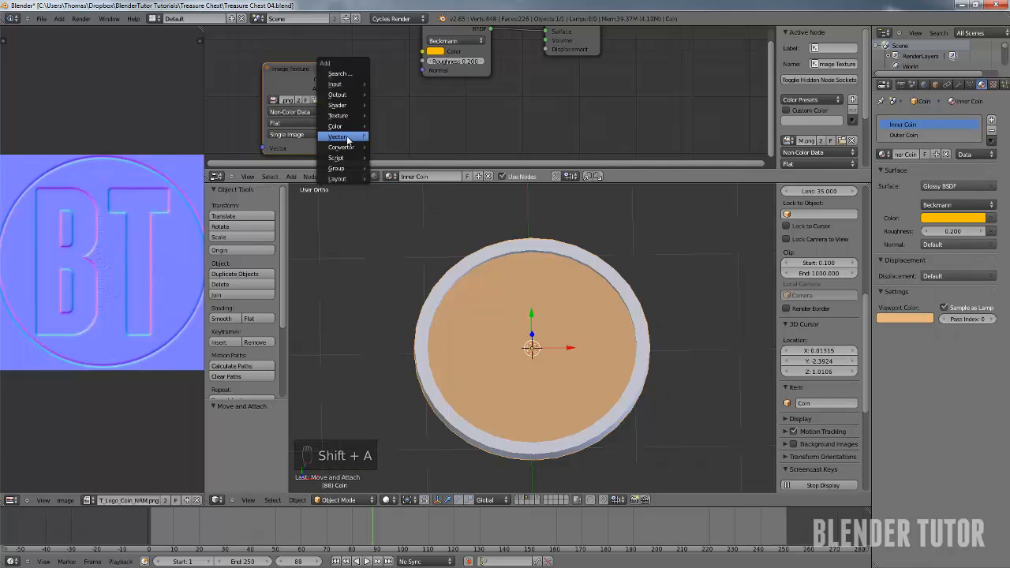
pyautogui.moveTo(347, 138)
pyautogui.click(397, 169)
pyautogui.click(418, 105)
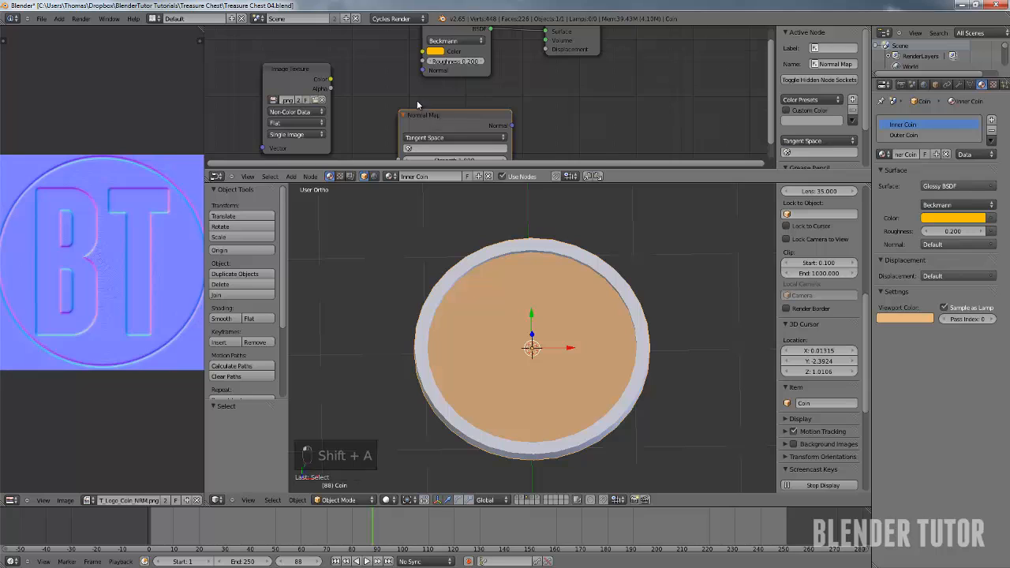
pyautogui.click(401, 76)
pyautogui.moveTo(330, 80); pyautogui.dragTo(381, 139)
# Rearrange the Image Texture and Normal Map nodes and connect the Normal output to the Material Output's Displacement
pyautogui.moveTo(286, 70); pyautogui.dragTo(265, 77)
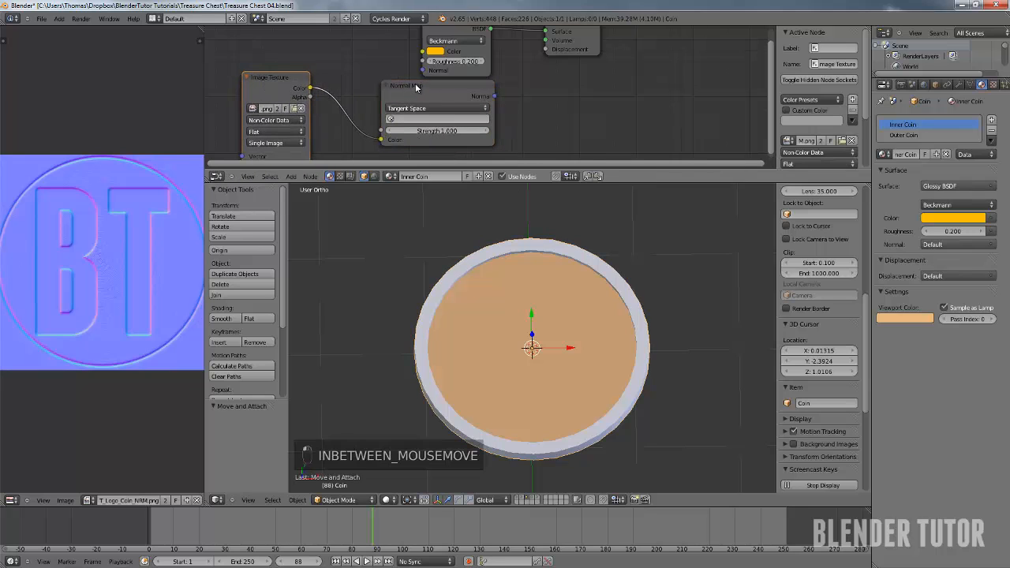
pyautogui.moveTo(416, 87); pyautogui.dragTo(378, 100)
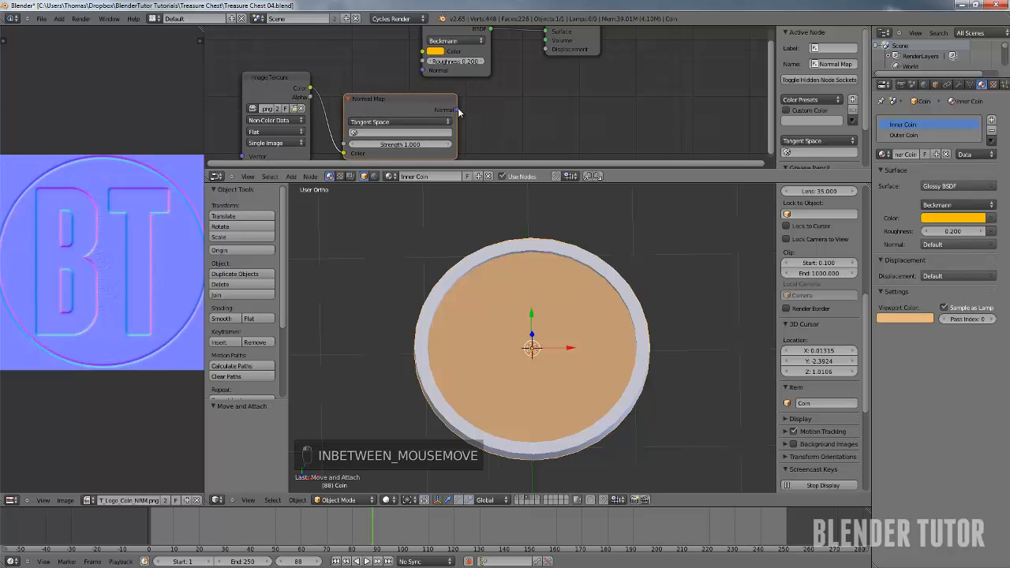
pyautogui.moveTo(519, 76); pyautogui.dragTo(545, 49)
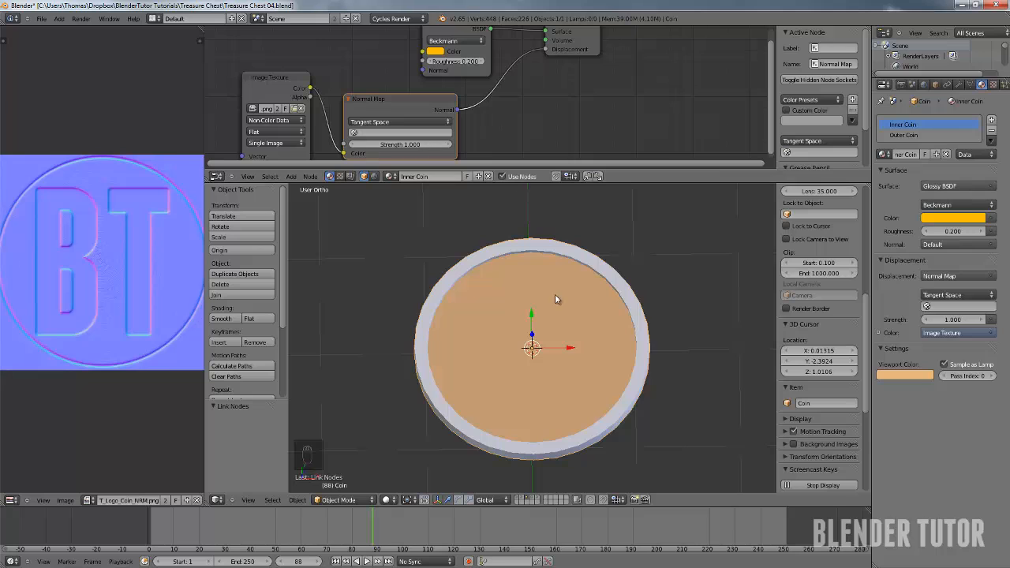
# Change the Outer Coin material's surface shader to Glossy BSDF with a roughness of 0.2
pyautogui.scroll(-2, 560, 308)
pyautogui.click(906, 135)
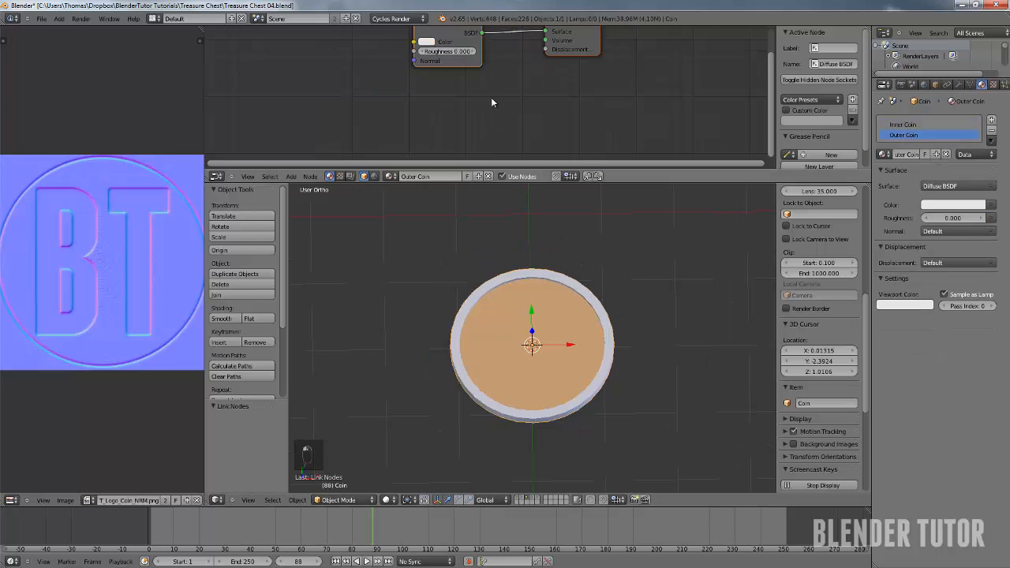
pyautogui.press('Home')
pyautogui.click(951, 186)
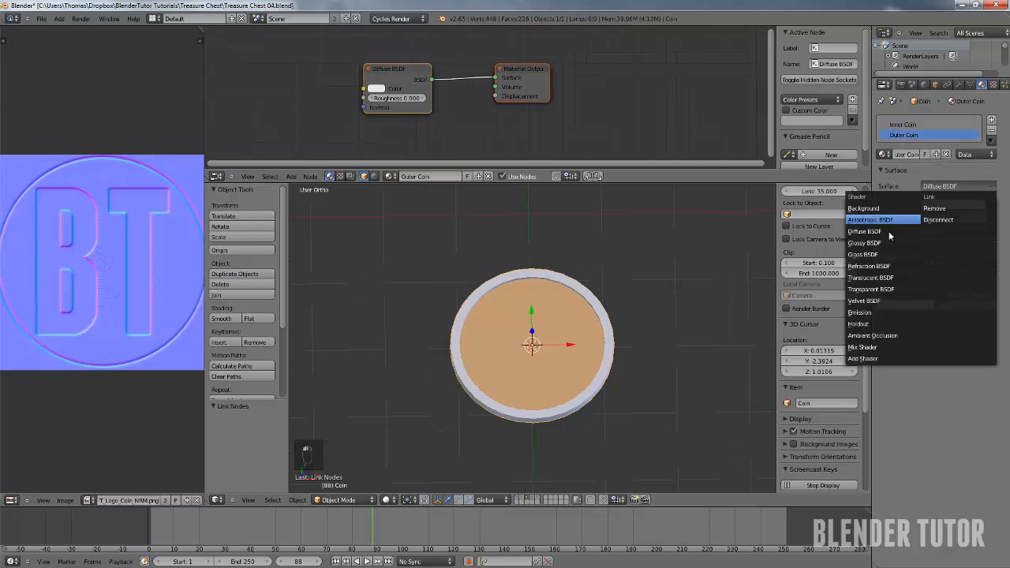
pyautogui.click(884, 235)
pyautogui.click(443, 113)
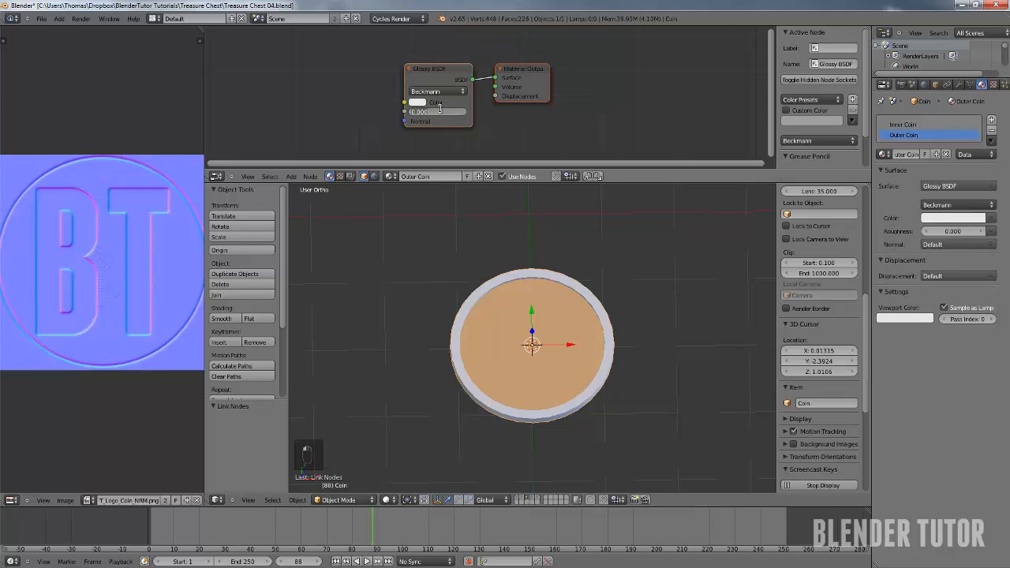
pyautogui.write('0.2')
pyautogui.press('Return')
# Color the Outer Coin's Glossy BSDF the same golden yellow as the Inner Coin by hex value
pyautogui.click(425, 102)
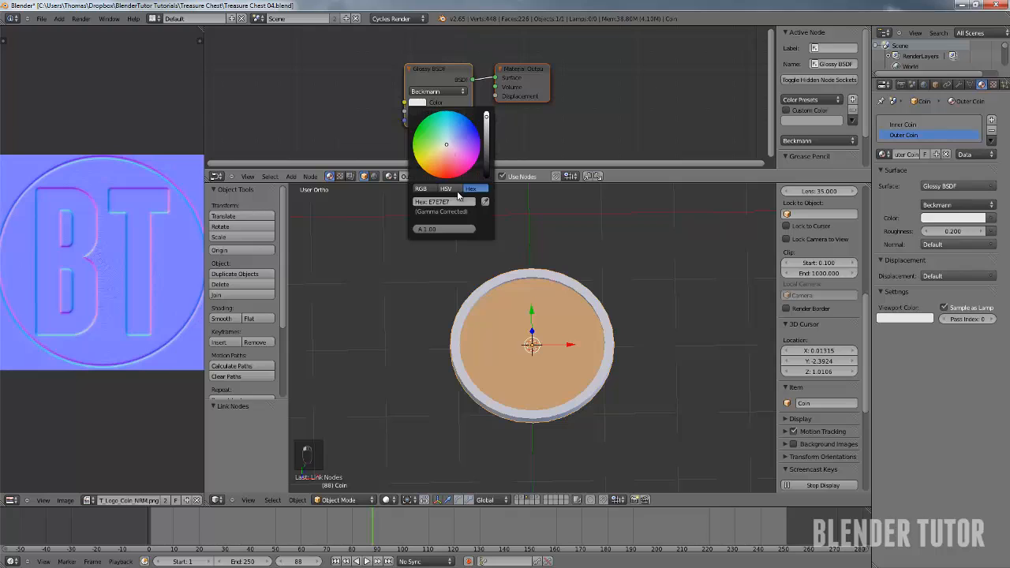
pyautogui.click(452, 202)
pyautogui.press('Return')
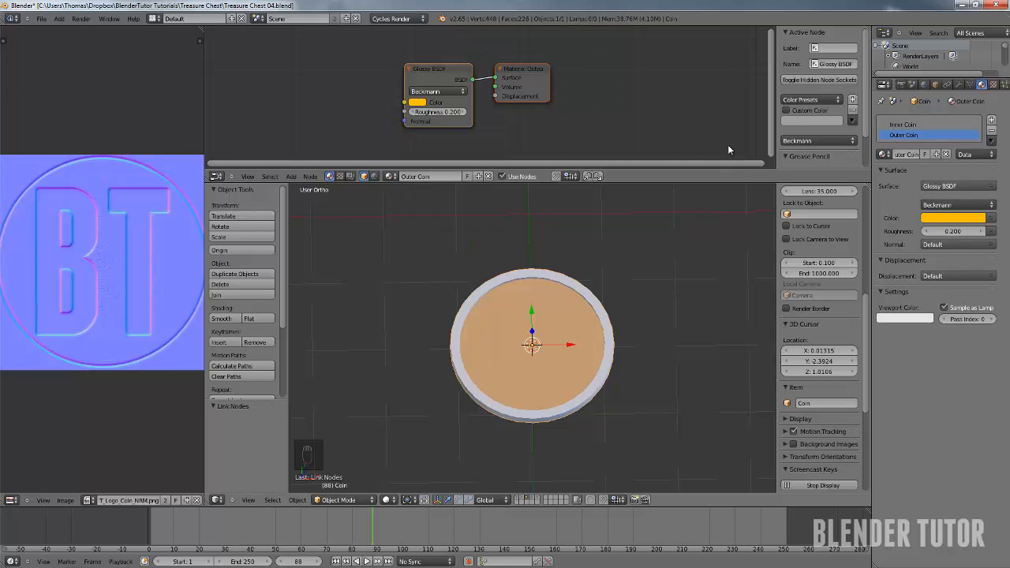
# Preview the coin with Rendered viewport shading and switch the 3D view to perspective projection
pyautogui.moveTo(537, 315); pyautogui.dragTo(470, 349, button='middle')
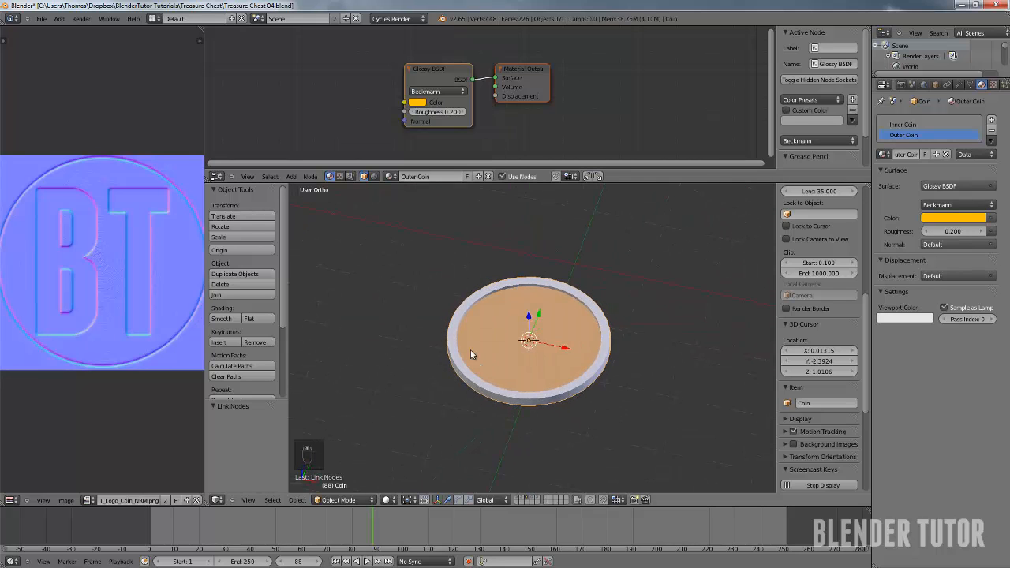
pyautogui.click(394, 500)
pyautogui.click(409, 436)
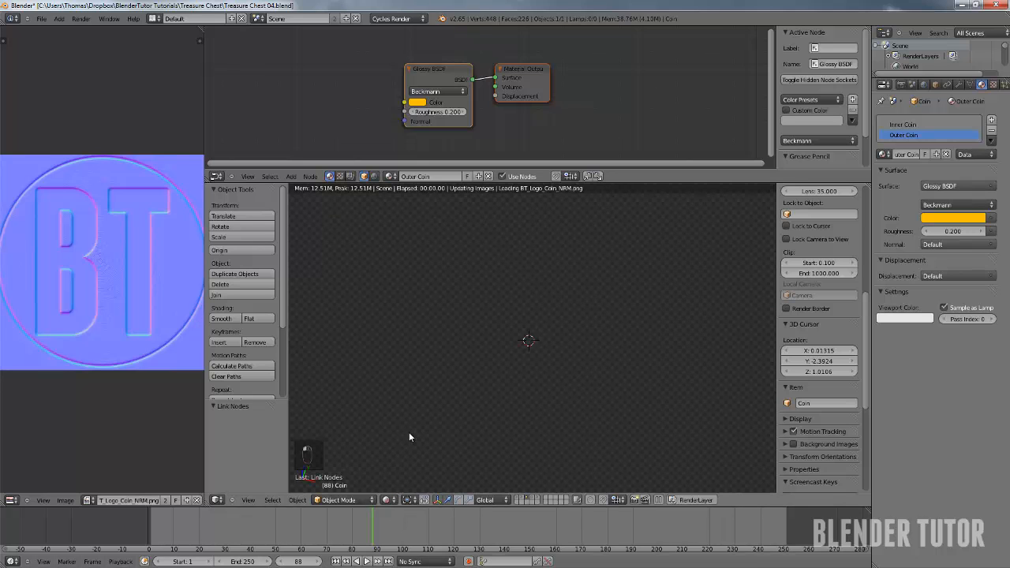
pyautogui.moveTo(517, 365); pyautogui.dragTo(566, 340, button='middle')
pyautogui.scroll(3, 566, 358)
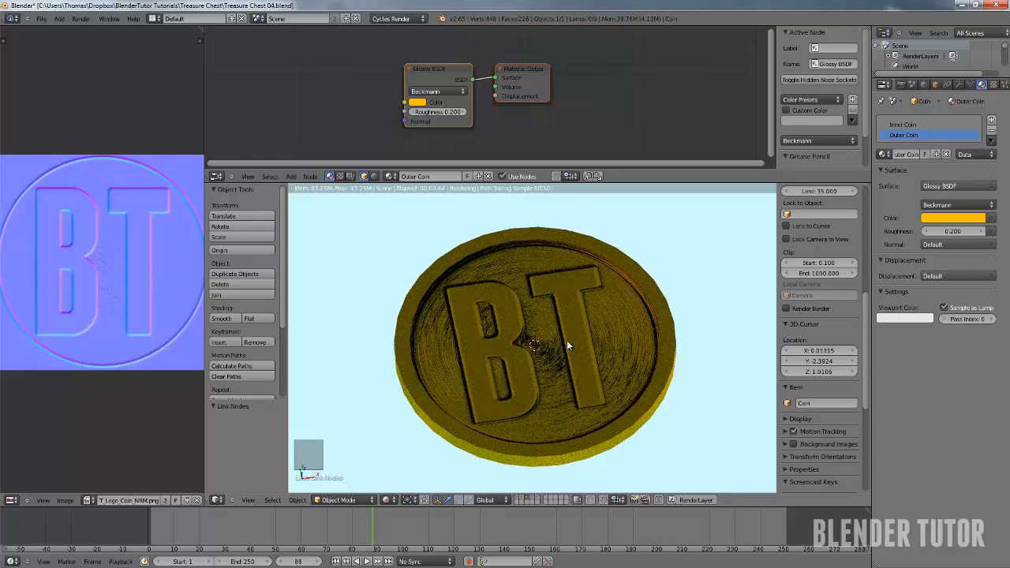
pyautogui.press('KP_5')
pyautogui.scroll(-3, 567, 340)
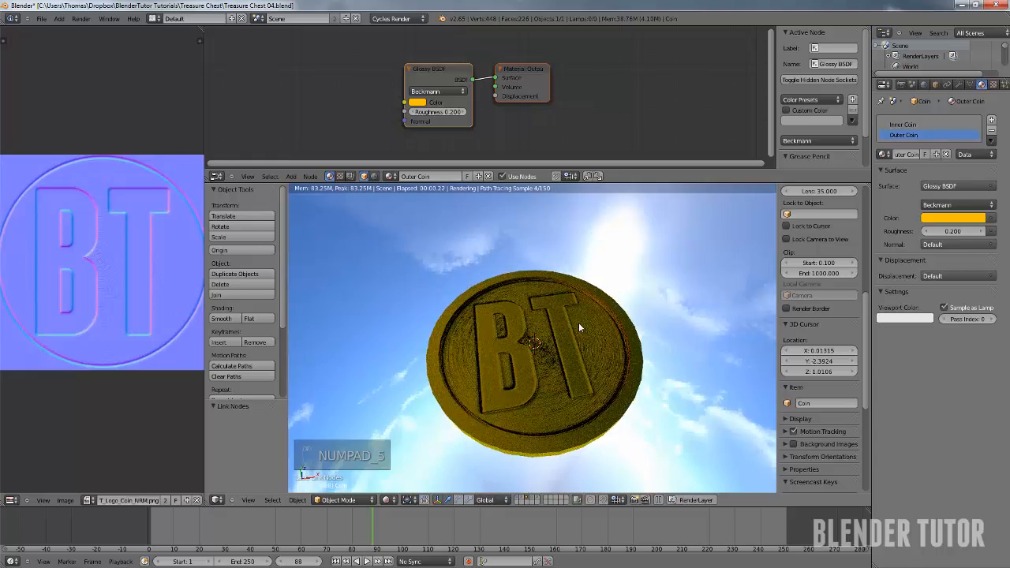
# Examine the rendered coin's BT relief and rim from several angles and distances
pyautogui.moveTo(578, 322); pyautogui.dragTo(529, 366, button='middle')
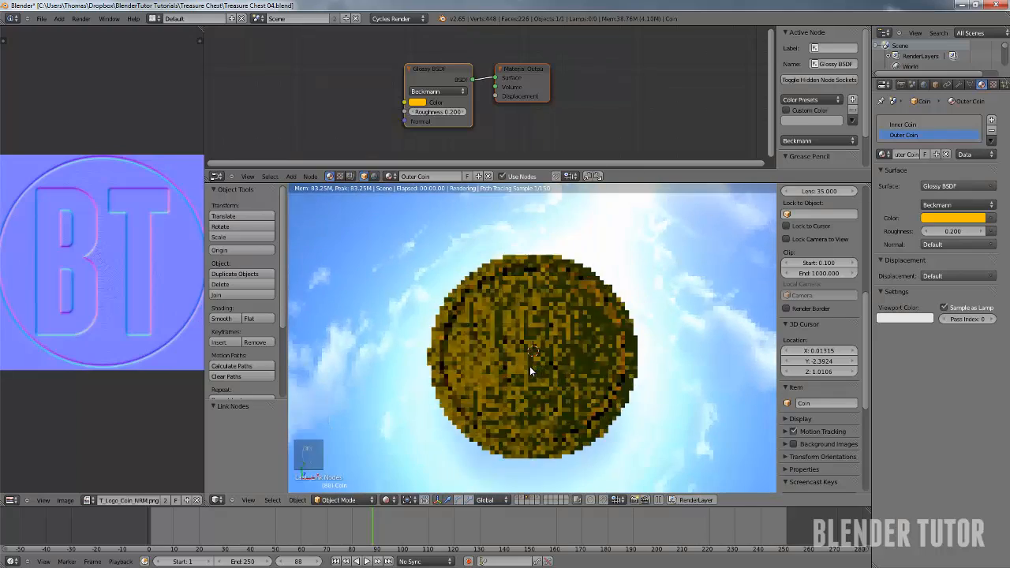
pyautogui.scroll(-5, 537, 266)
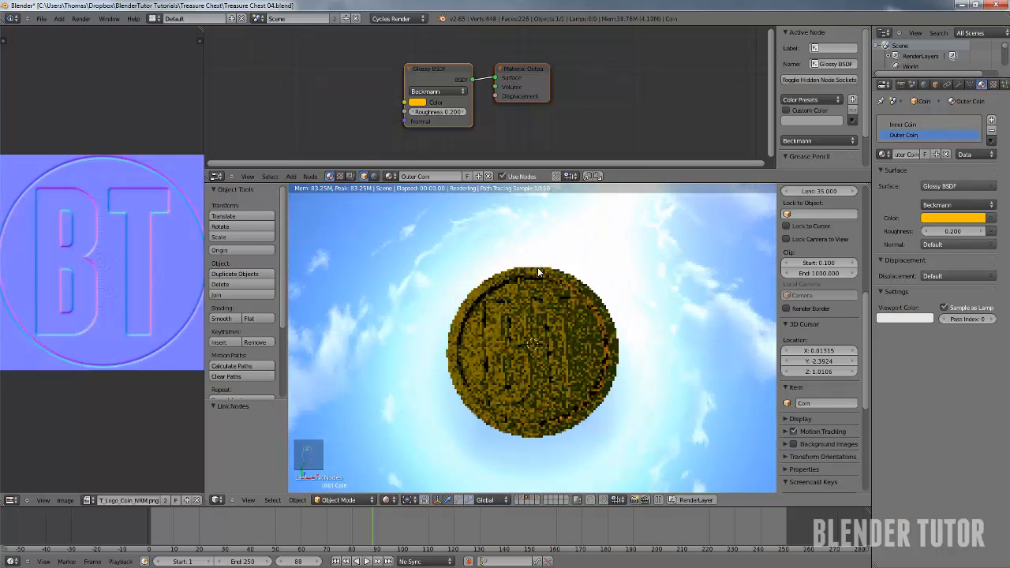
pyautogui.scroll(6, 540, 298)
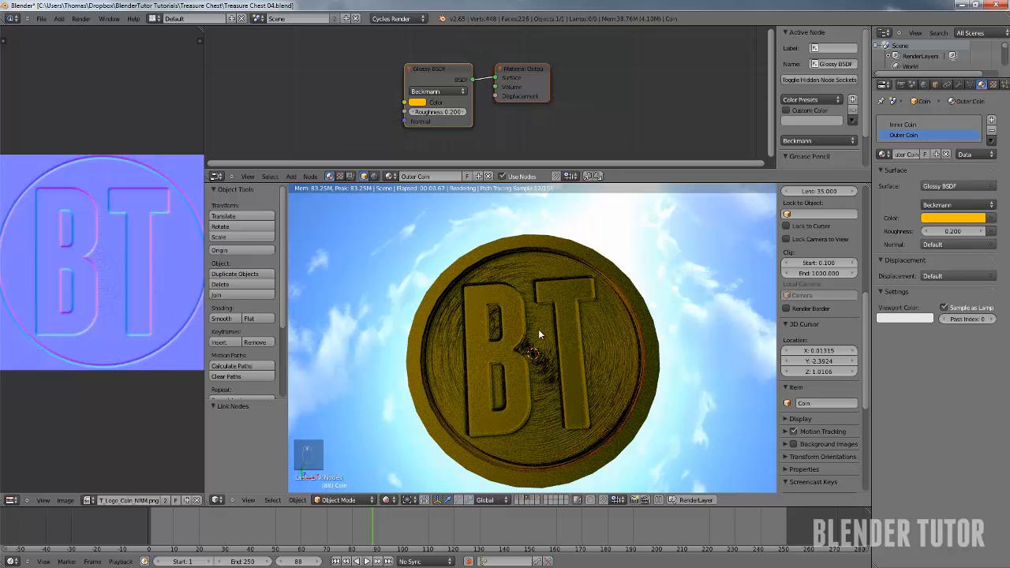
pyautogui.moveTo(539, 351); pyautogui.dragTo(475, 356, button='middle')
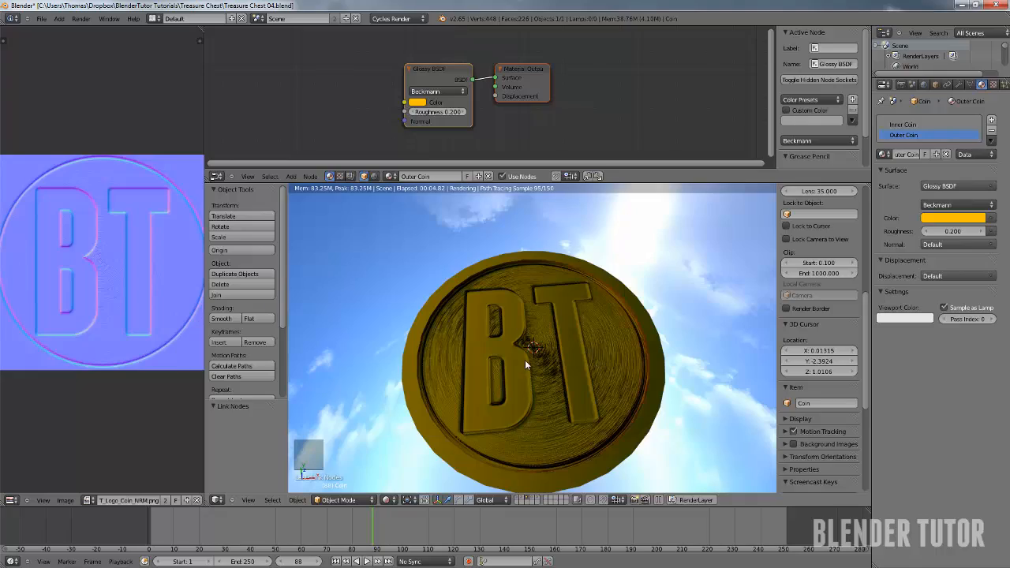
pyautogui.moveTo(524, 360); pyautogui.dragTo(541, 321, button='middle')
pyautogui.scroll(-4, 525, 388)
pyautogui.scroll(5, 523, 383)
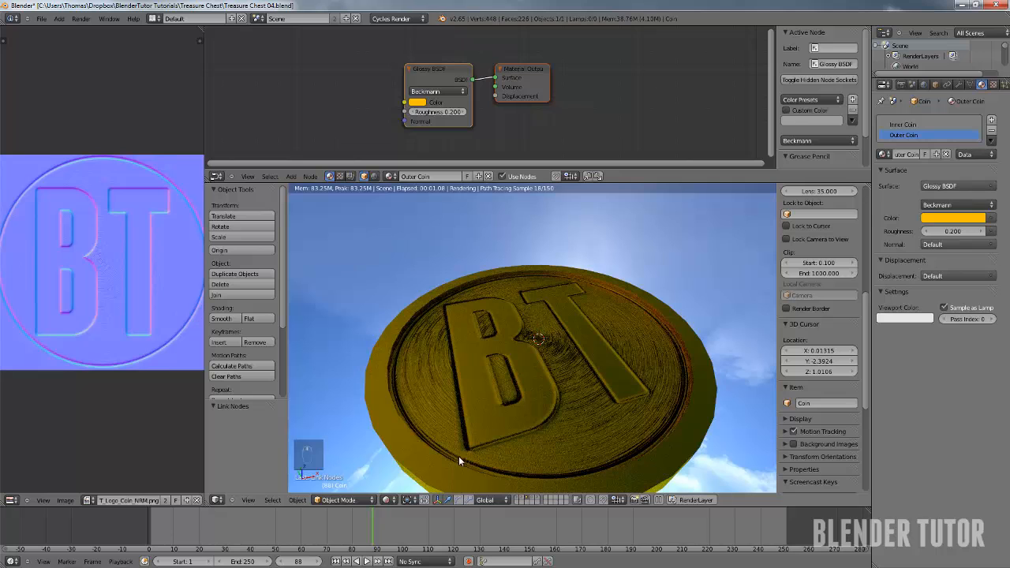
pyautogui.scroll(-2, 464, 426)
# Return the viewport to Solid shading and show all layers so the coin appears with the treasure chest scene
pyautogui.click(388, 500)
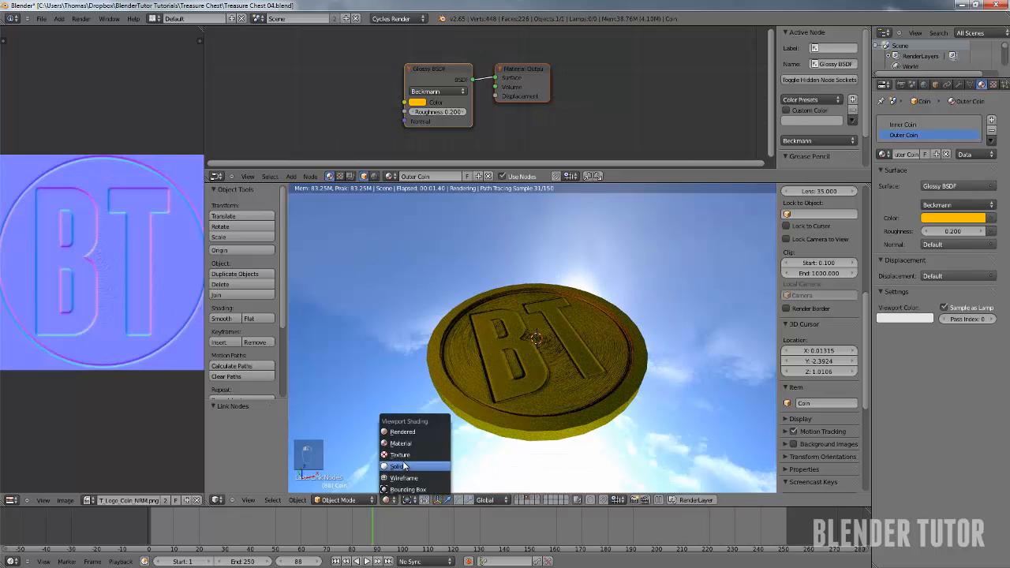
pyautogui.click(403, 465)
pyautogui.scroll(-3, 543, 270)
pyautogui.moveTo(543, 269); pyautogui.dragTo(527, 279, button='middle')
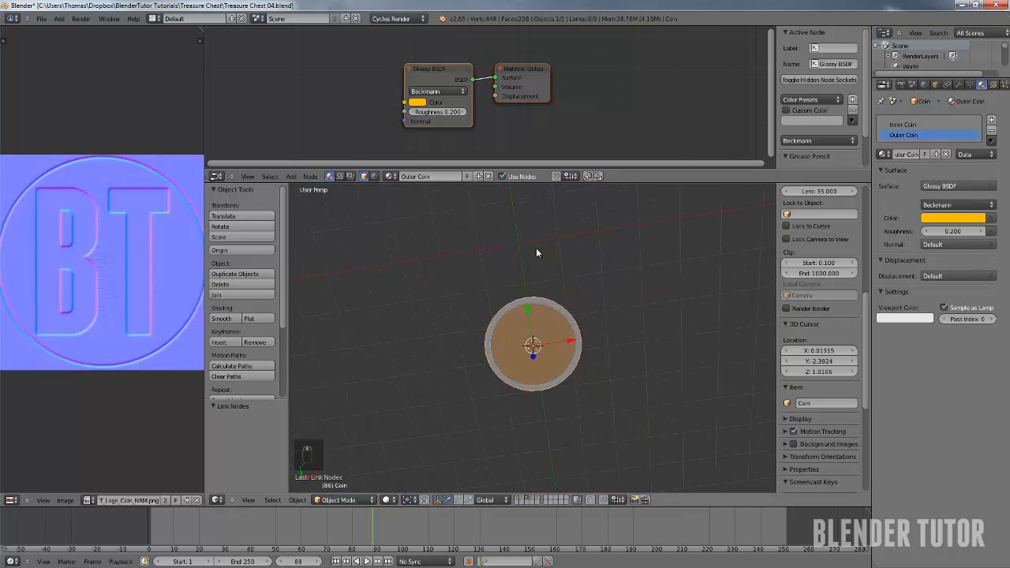
pyautogui.press('`')
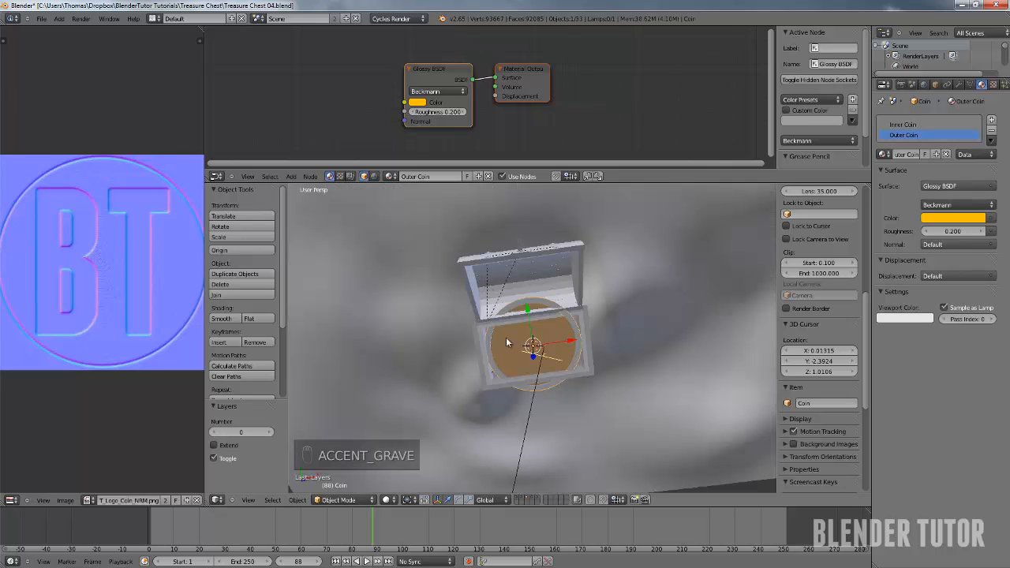
pyautogui.scroll(1, 543, 339)
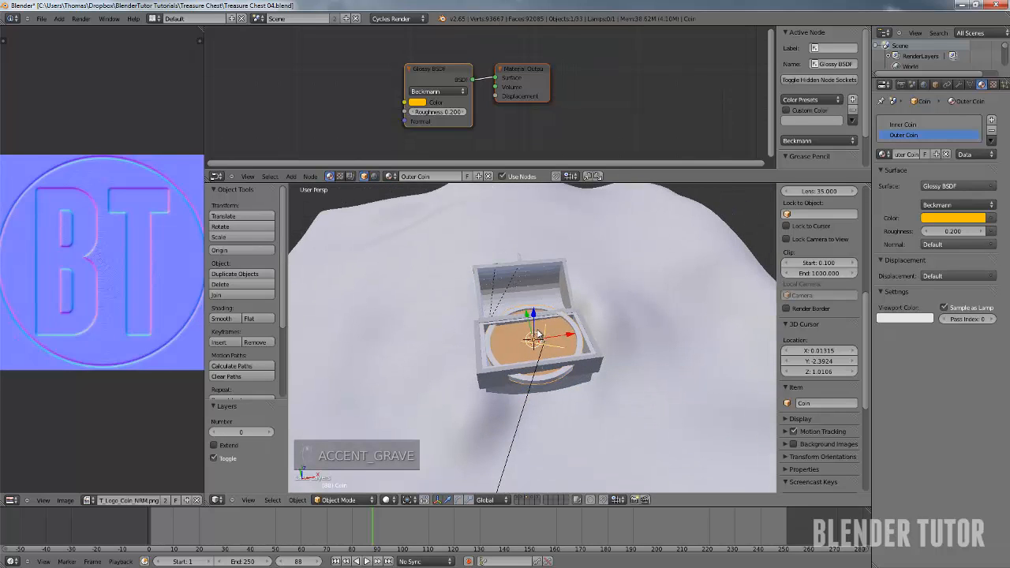
# Try to move the oversized coin at the chest in the treasure chest scene
pyautogui.rightClick(508, 339)
pyautogui.rightClick(509, 339)
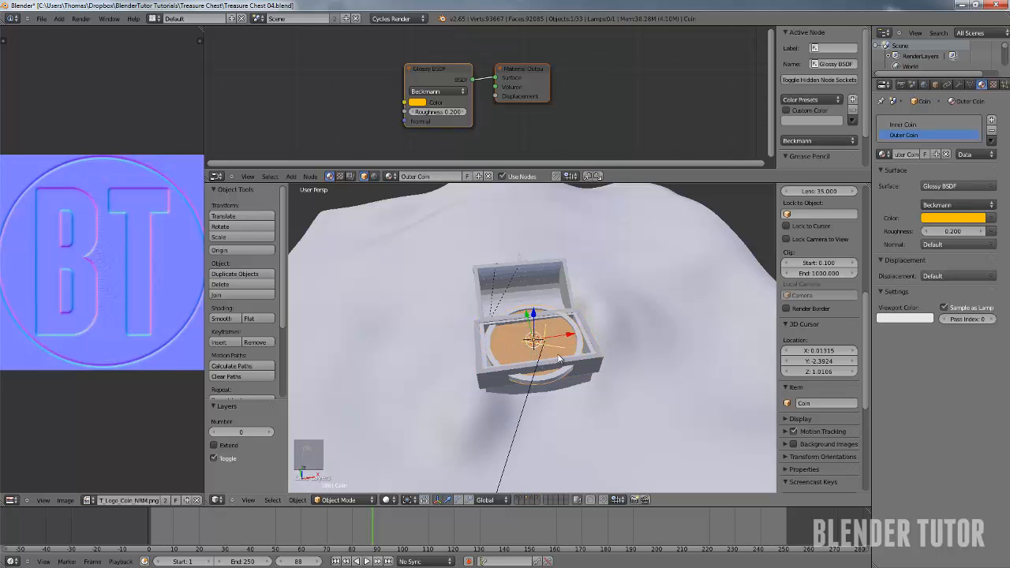
pyautogui.press('g')
pyautogui.rightClick(532, 343)
# View the chest and coin layers one at a time to check what each one holds
pyautogui.click(517, 499)
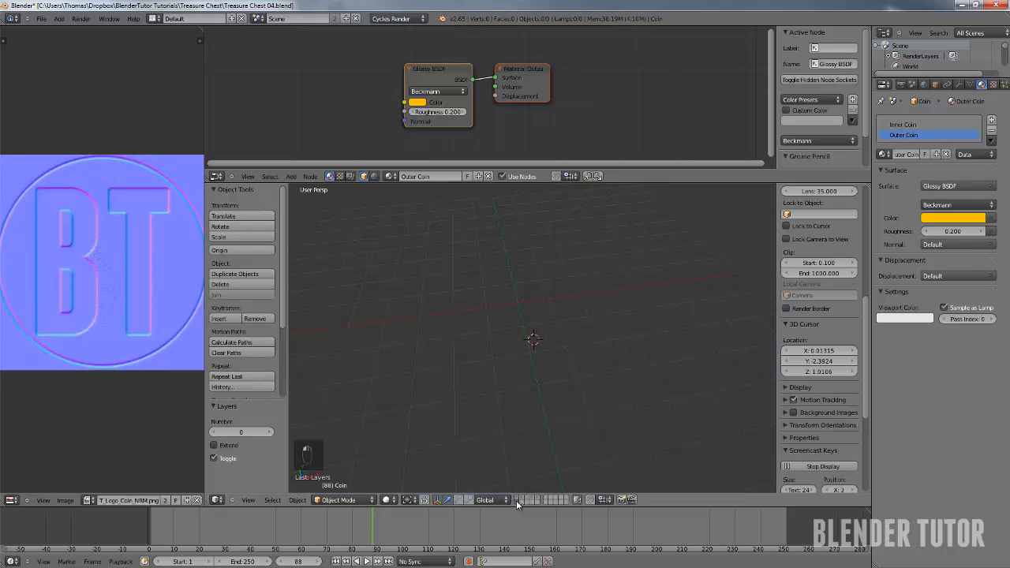
pyautogui.scroll(3, 523, 381)
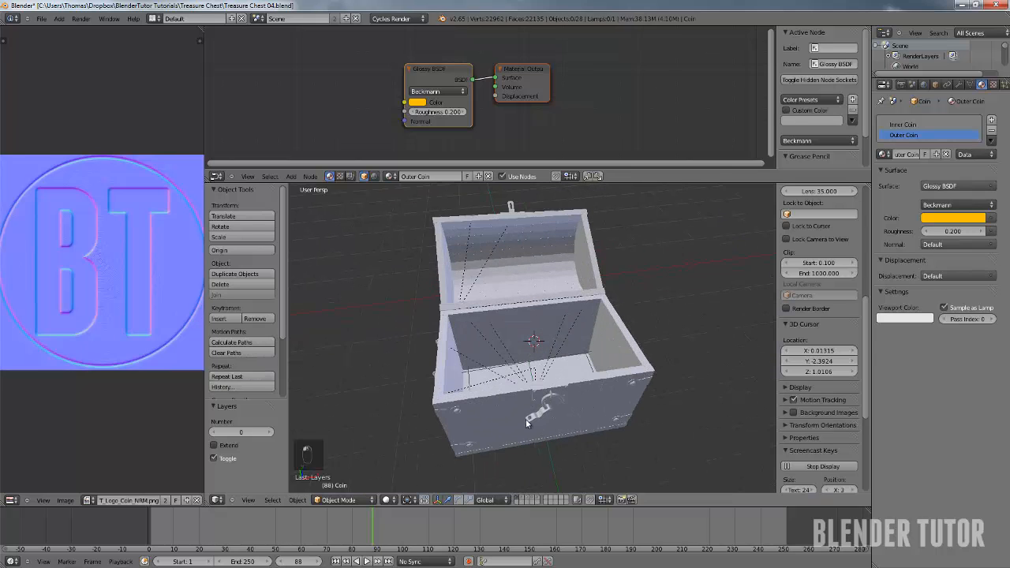
pyautogui.click(521, 500)
pyautogui.click(534, 499)
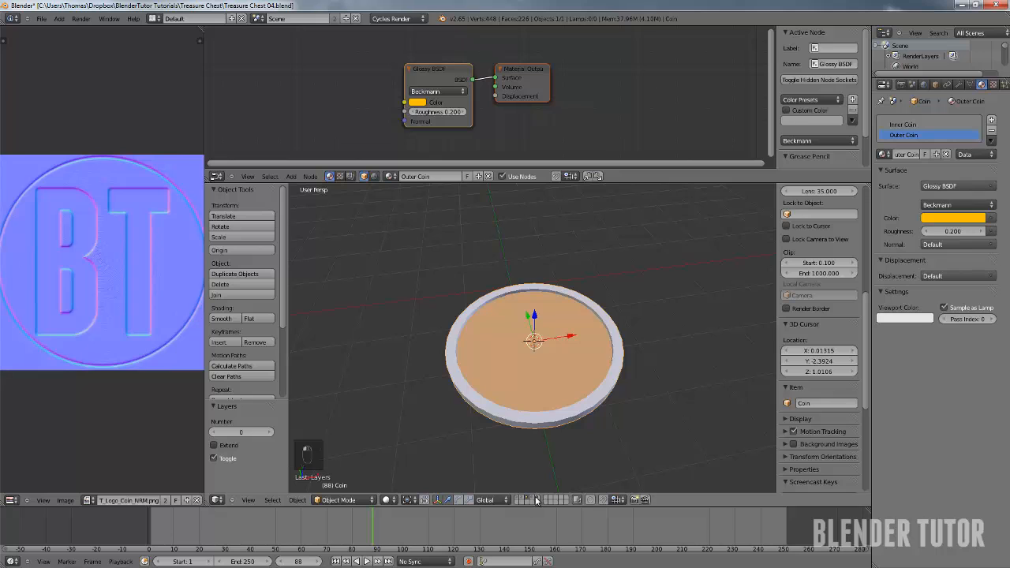
# Show the layer with the small leftover Lock Base block and delete that object
pyautogui.click(535, 499)
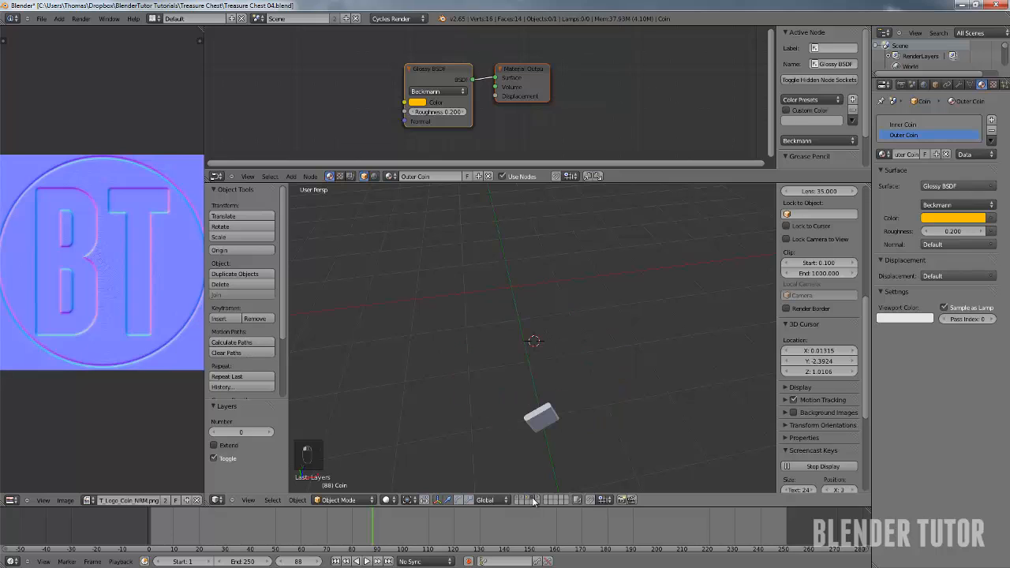
pyautogui.rightClick(542, 427)
pyautogui.moveTo(563, 400); pyautogui.dragTo(549, 339, button='middle')
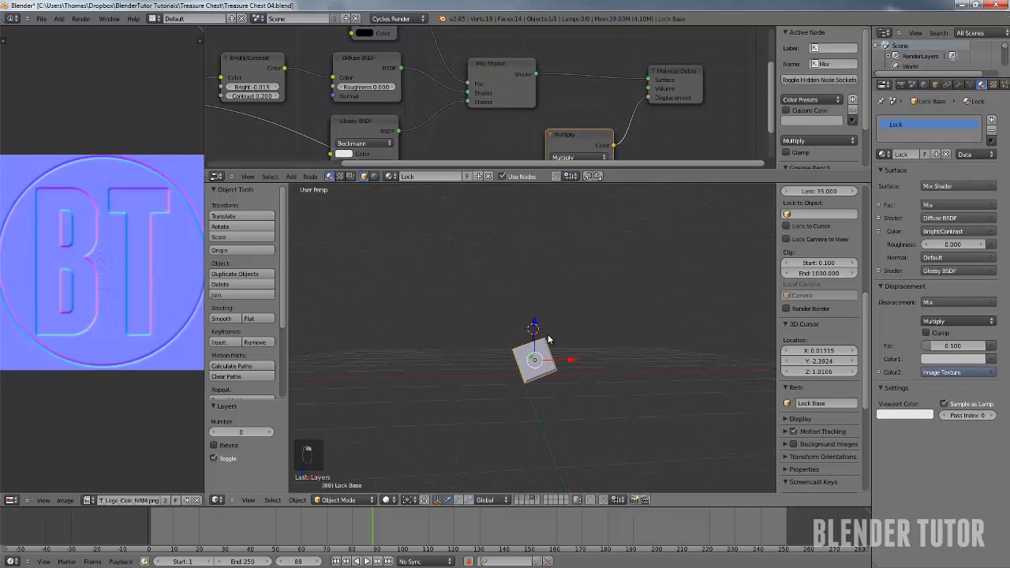
pyautogui.press('x')
pyautogui.click(533, 355)
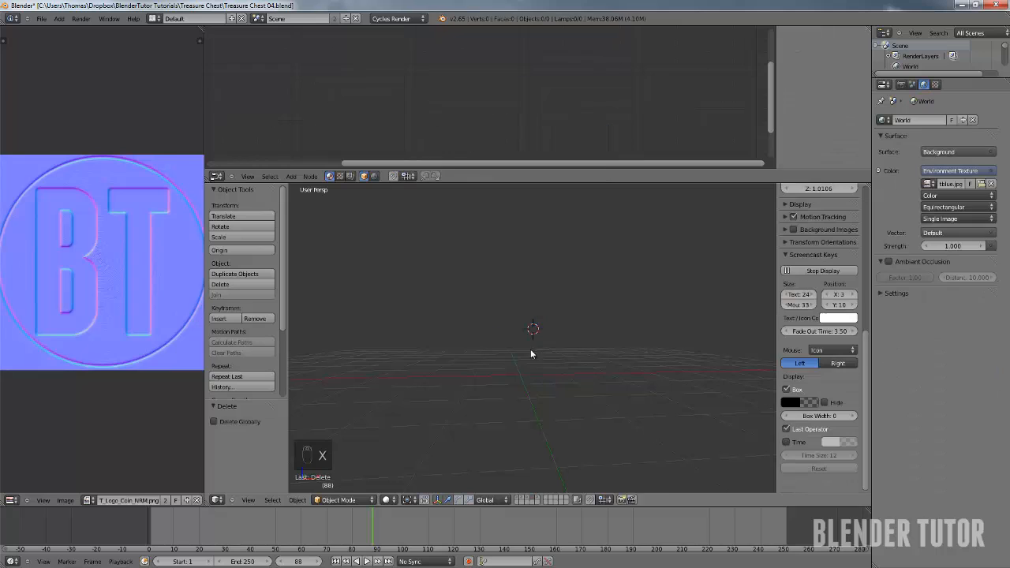
# Check the tray-shaped cube on its own layer, return to the chest's layer and examine the open lid from the side
pyautogui.click(541, 502)
pyautogui.moveTo(526, 332); pyautogui.dragTo(524, 357, button='middle')
pyautogui.rightClick(534, 379)
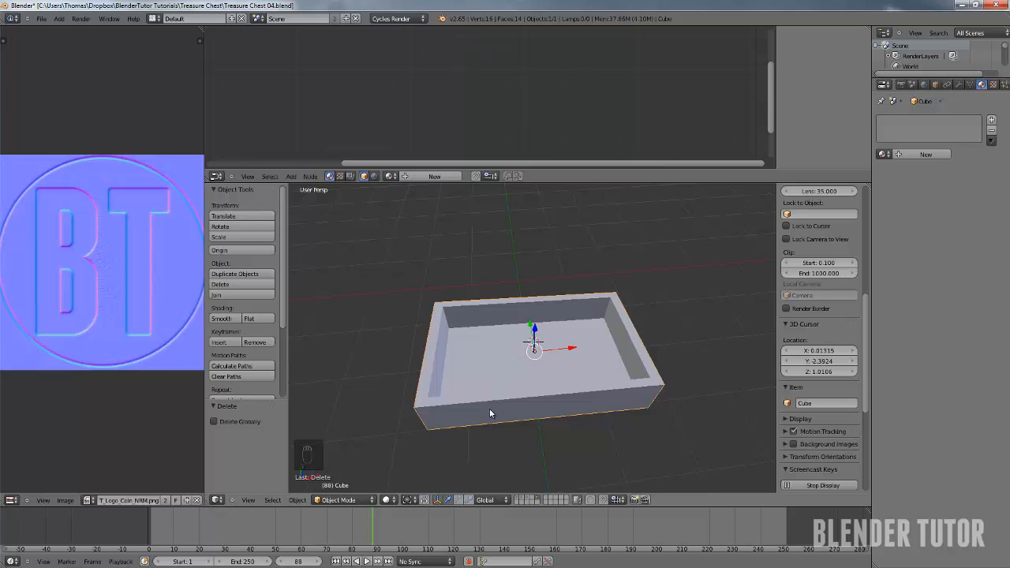
pyautogui.press('1')
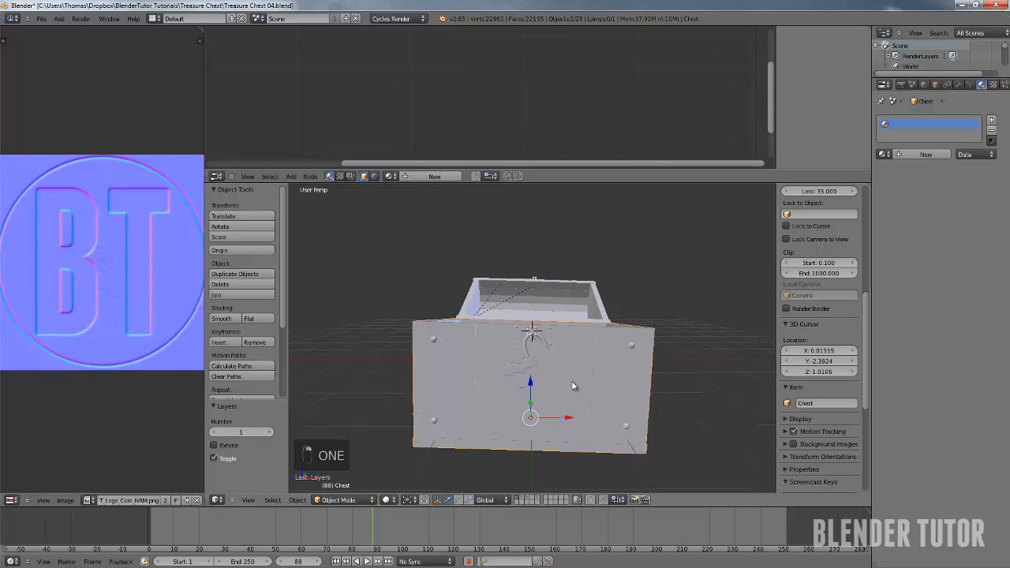
pyautogui.moveTo(560, 374); pyautogui.dragTo(562, 393, button='middle')
pyautogui.rightClick(408, 356)
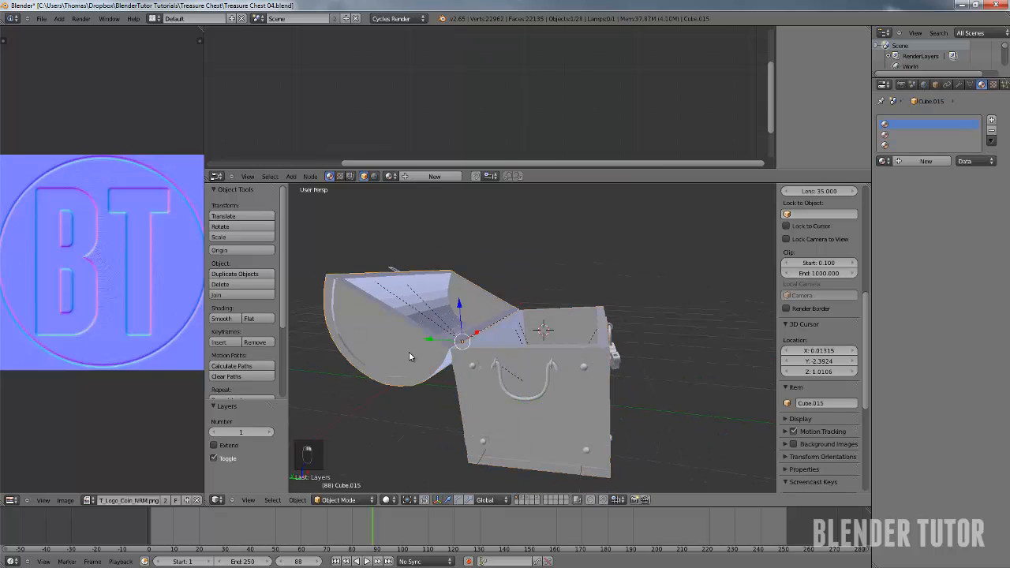
pyautogui.moveTo(506, 323)
pyautogui.mouseDown(button='middle')
pyautogui.moveTo(544, 295)
pyautogui.moveTo(519, 331)
pyautogui.mouseUp(button='middle')
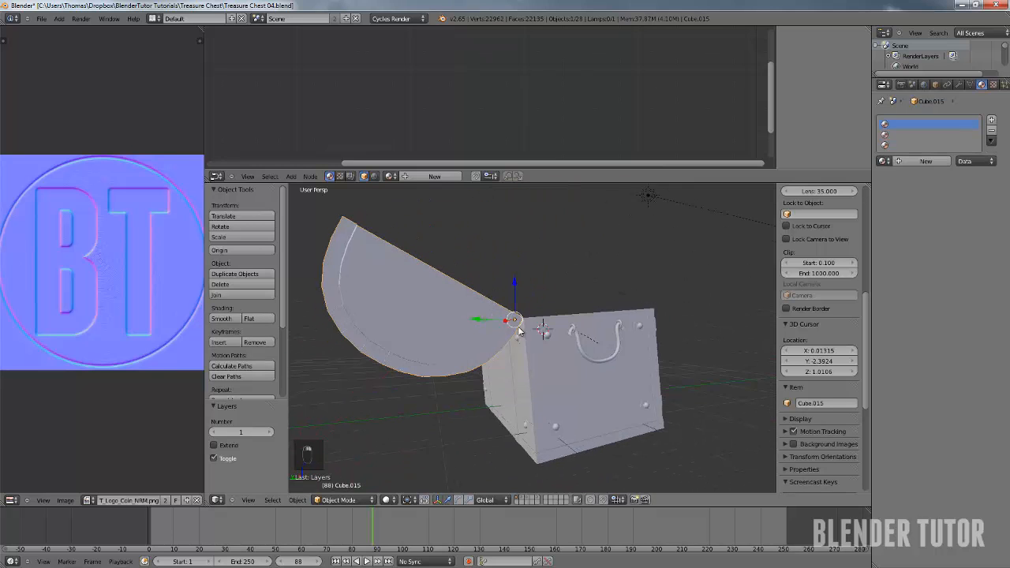
# Select the chest body together with the Round Lock Bottom and level them in front view using a trackball rotation and a -1.28° turn
pyautogui.rightClick(558, 381)
pyautogui.press('g')
pyautogui.rightClick(554, 357)
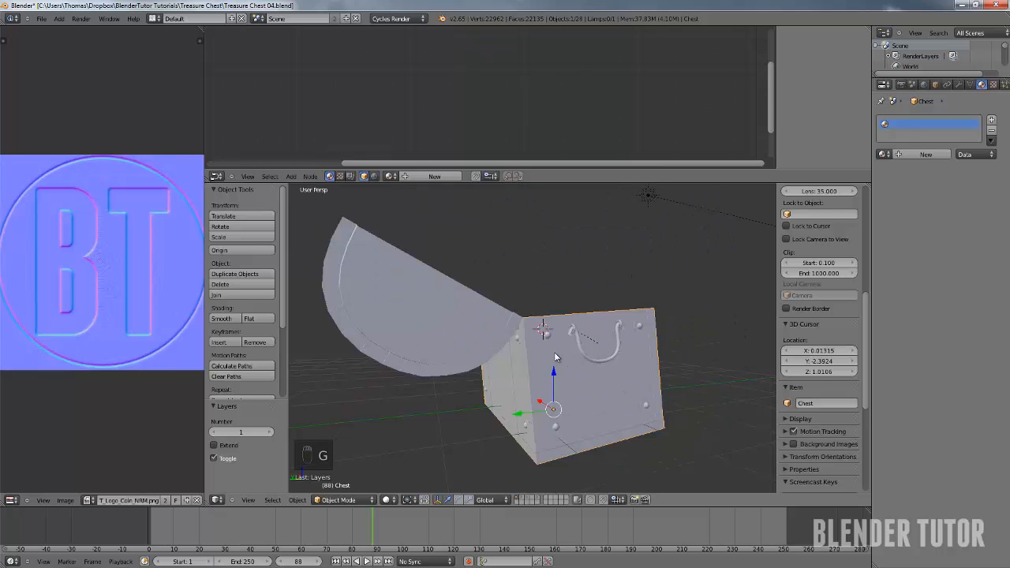
pyautogui.moveTo(556, 381); pyautogui.dragTo(512, 394, button='middle')
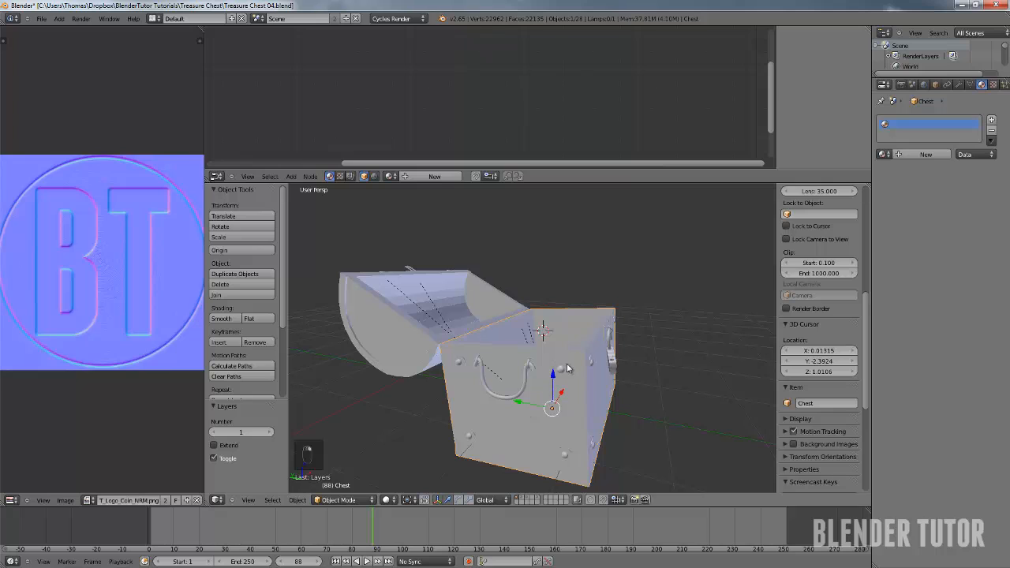
pyautogui.keyDown('shift'); pyautogui.rightClick(614, 363); pyautogui.keyUp('shift')
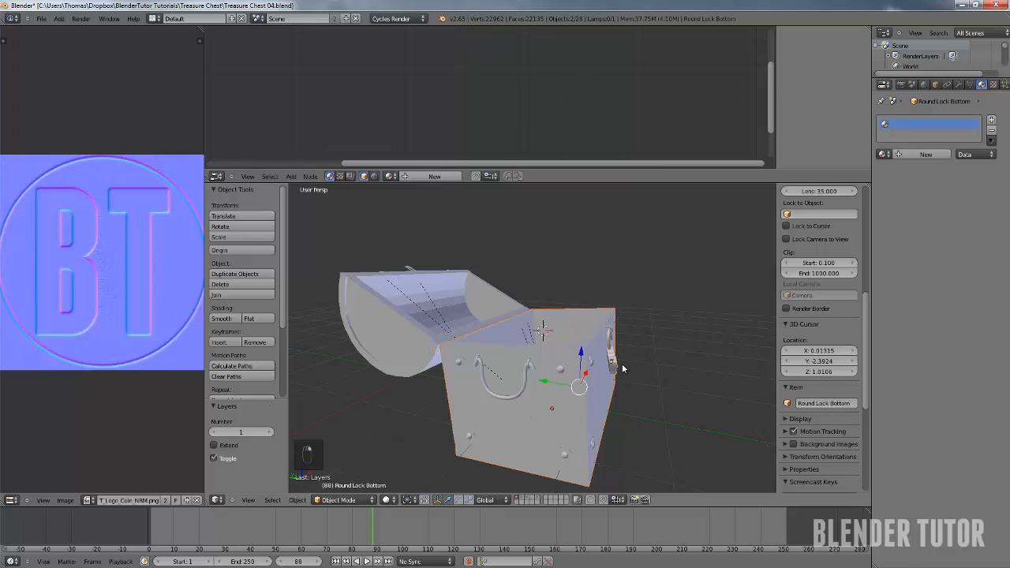
pyautogui.press('KP_1')
pyautogui.press('KP_5')
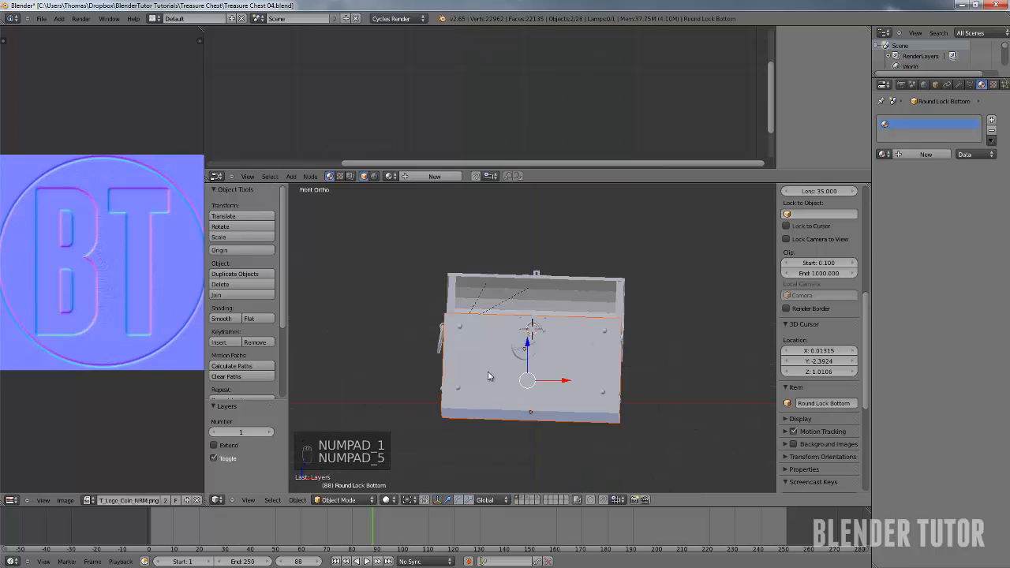
pyautogui.press('r')
pyautogui.press('r')
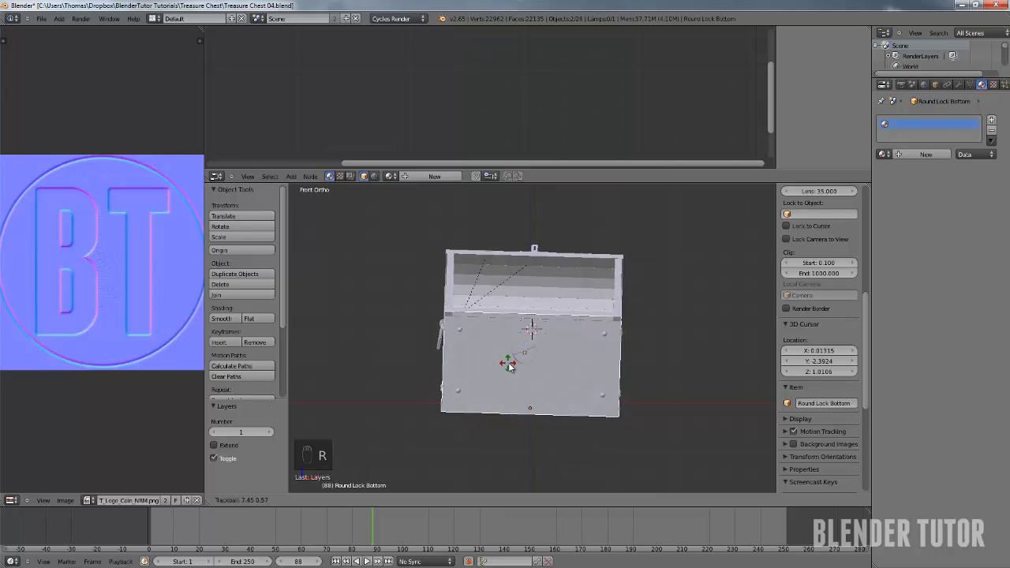
pyautogui.click(510, 365)
pyautogui.press('r')
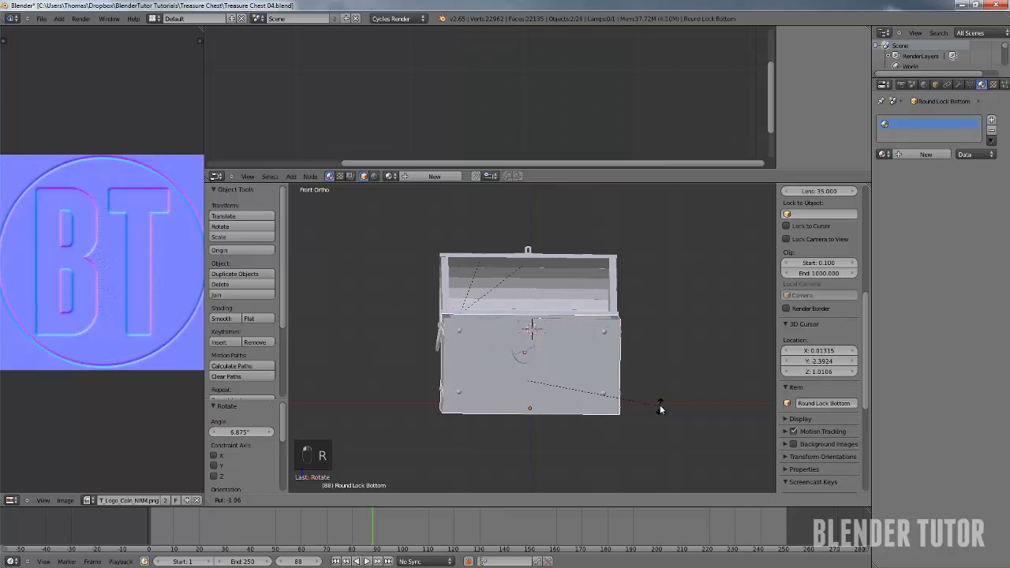
pyautogui.click(660, 405)
# Straighten the selected chest by rotating it about 1.34° in top view and about 2.03° in right view
pyautogui.press('KP_7')
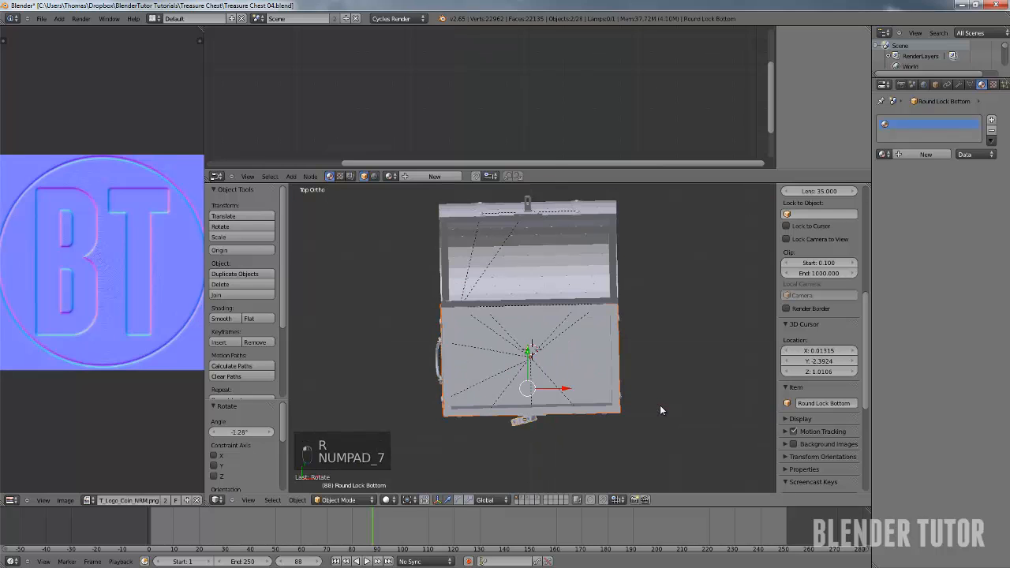
pyautogui.press('r')
pyautogui.click(707, 319)
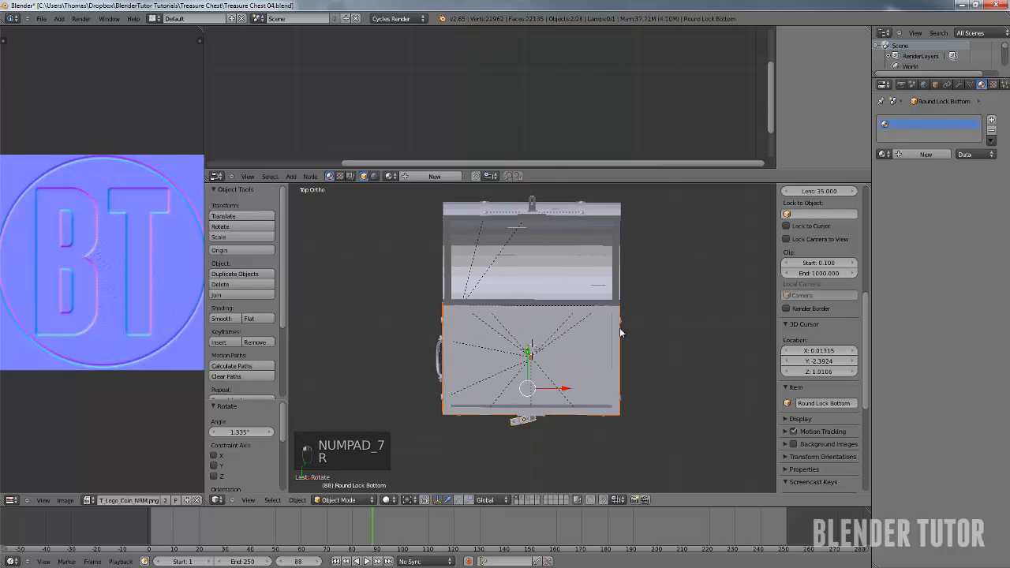
pyautogui.press('KP_3')
pyautogui.press('r')
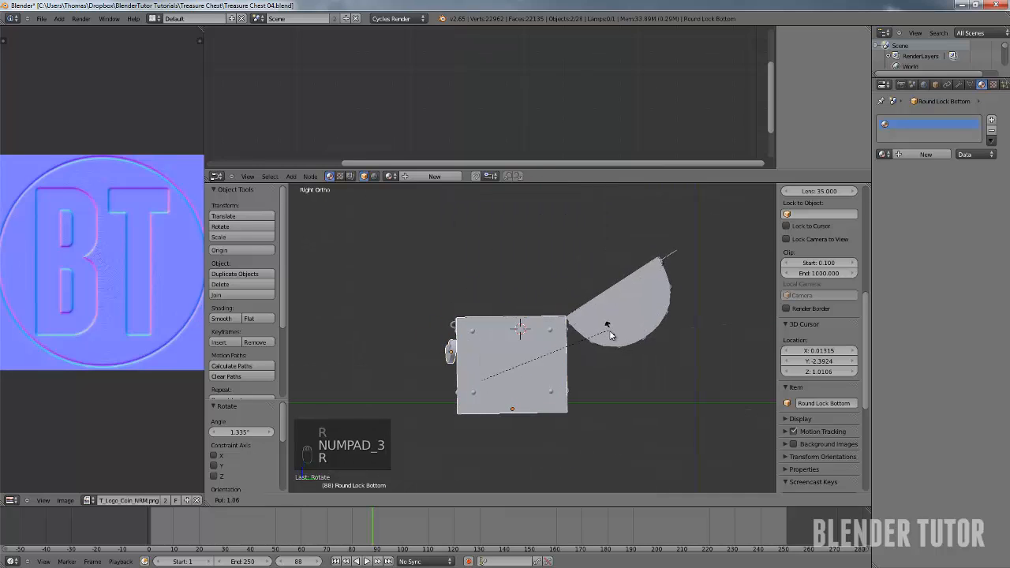
pyautogui.click(610, 336)
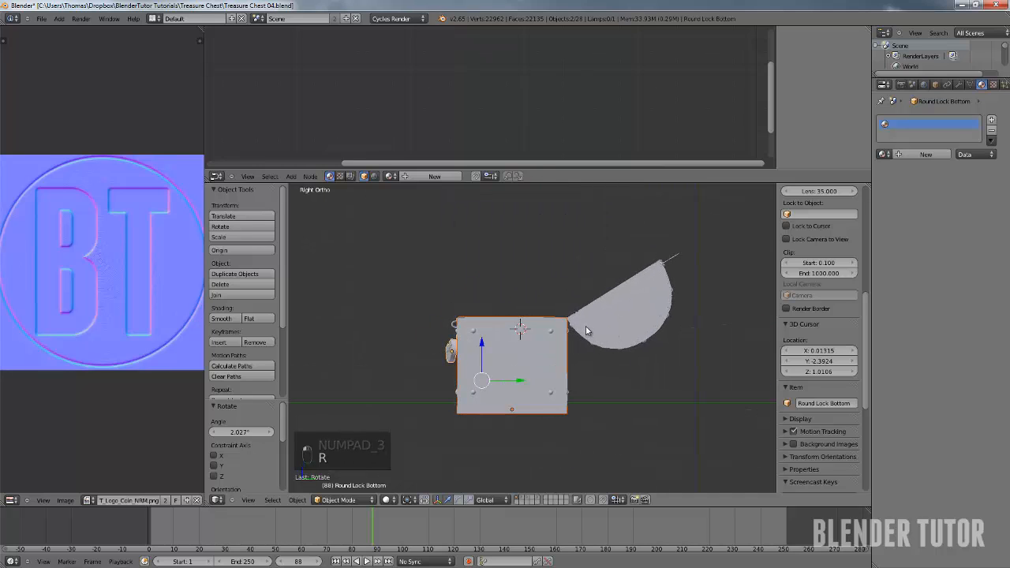
# Close the chest by rotating the lid about 146.4° around the global X axis, and check how it meets the body at the hinges
pyautogui.rightClick(599, 323)
pyautogui.moveTo(604, 319)
pyautogui.mouseDown(button='middle')
pyautogui.moveTo(537, 291)
pyautogui.moveTo(613, 325)
pyautogui.mouseUp(button='middle')
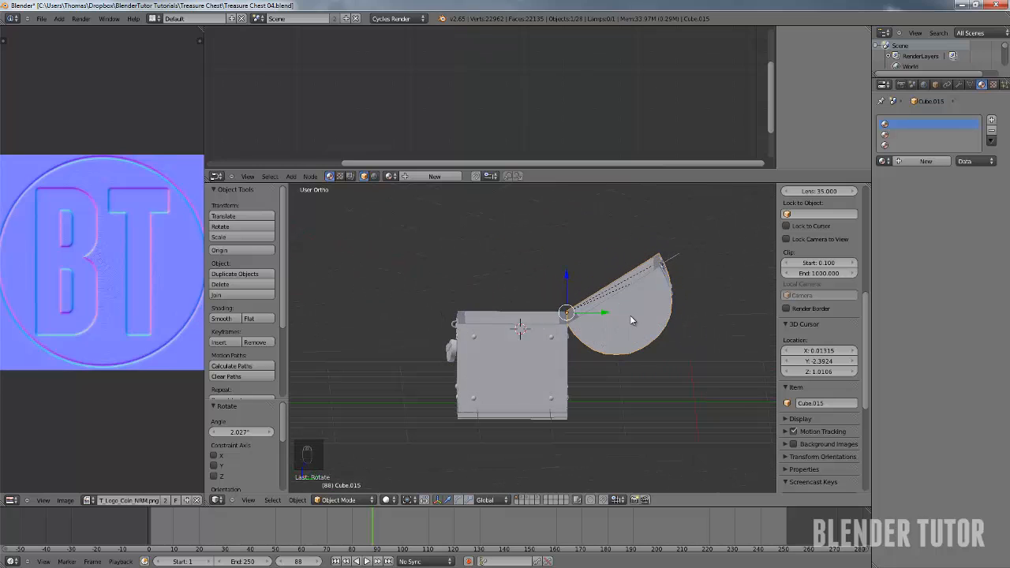
pyautogui.press('r')
pyautogui.press('x')
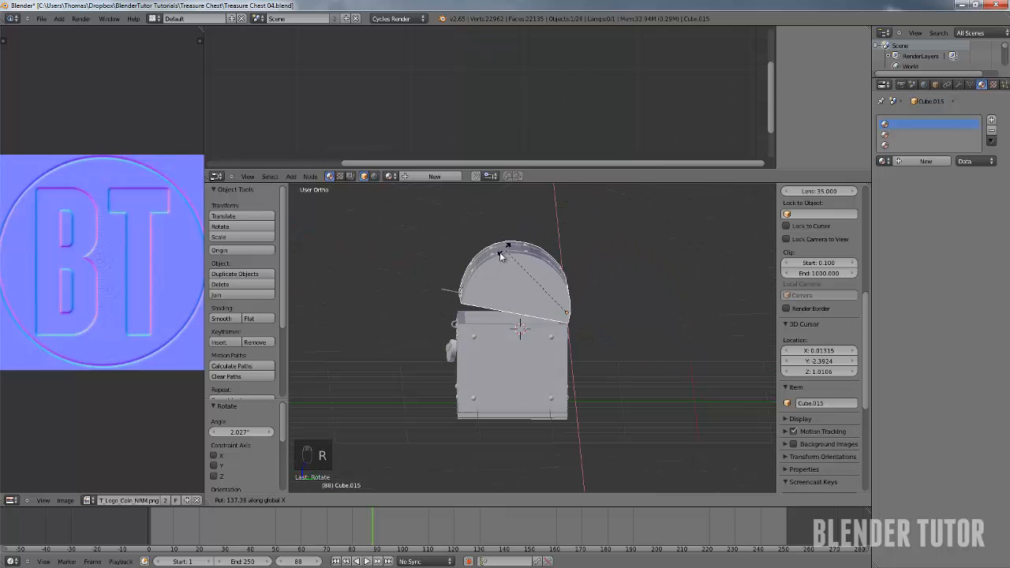
pyautogui.click(495, 264)
pyautogui.press('KP_1')
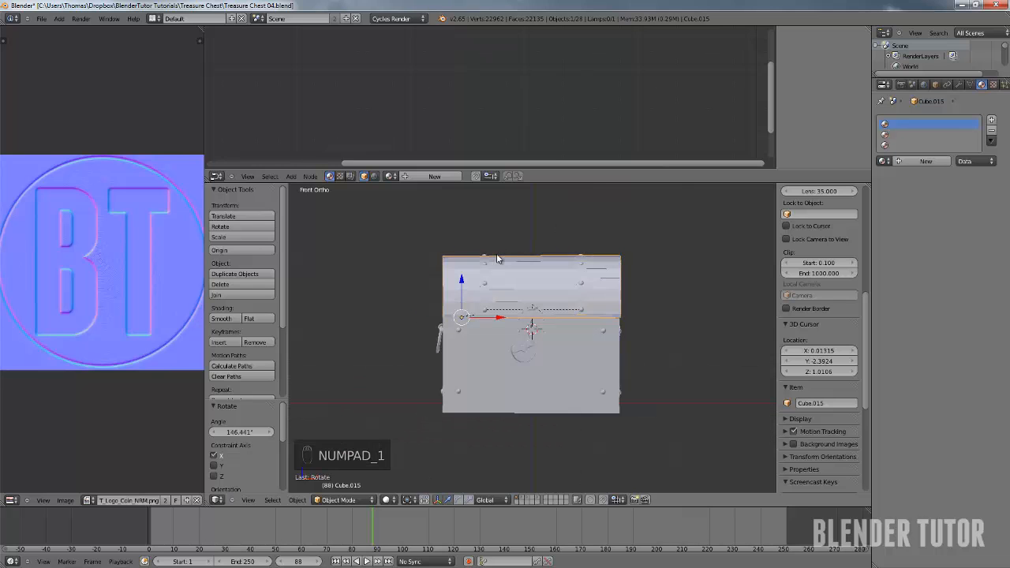
pyautogui.press('KP_3')
pyautogui.moveTo(546, 305); pyautogui.dragTo(477, 278, button='middle')
pyautogui.scroll(5, 469, 303)
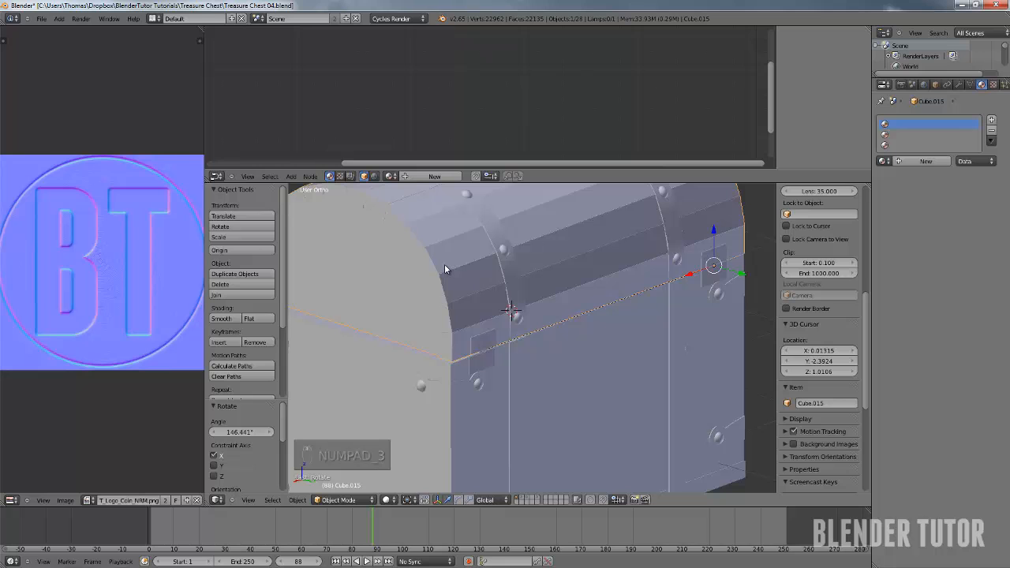
pyautogui.press('r')
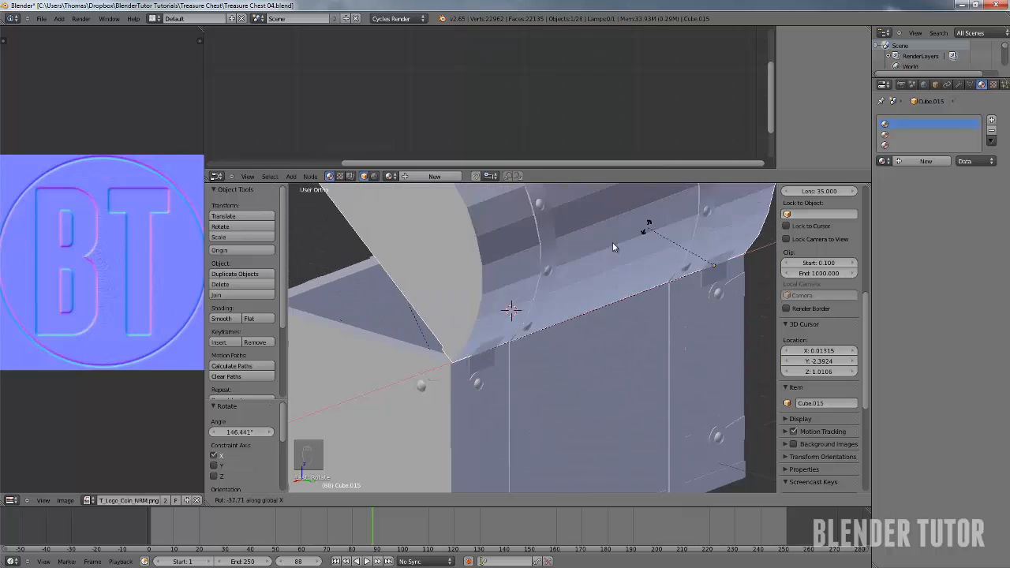
pyautogui.rightClick(691, 240)
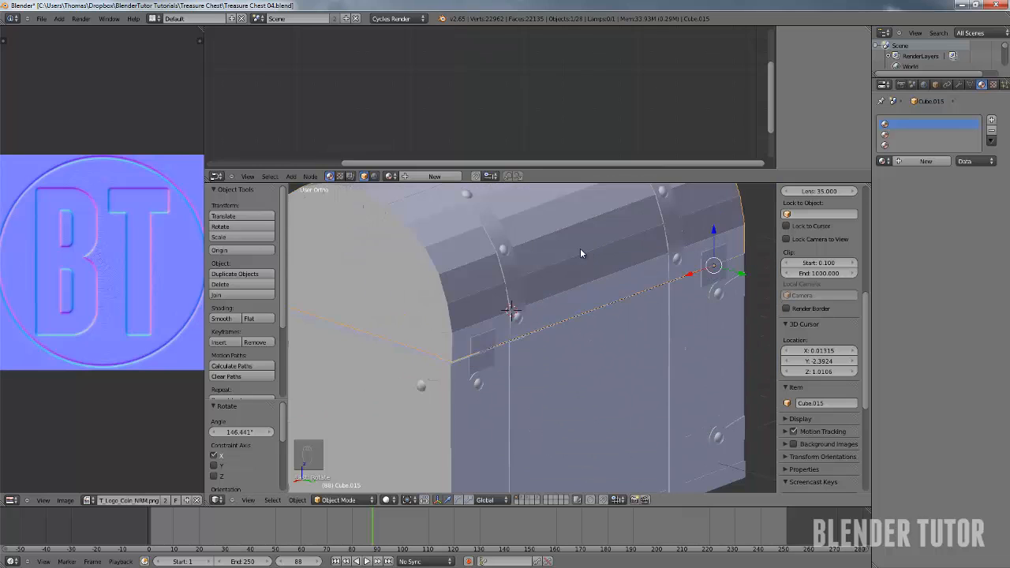
# Using a wireframe right view, rotate the lid a further 1.16° around the X axis to seat it flush on the chest
pyautogui.moveTo(581, 251); pyautogui.dragTo(649, 237, button='middle')
pyautogui.press('KP_1')
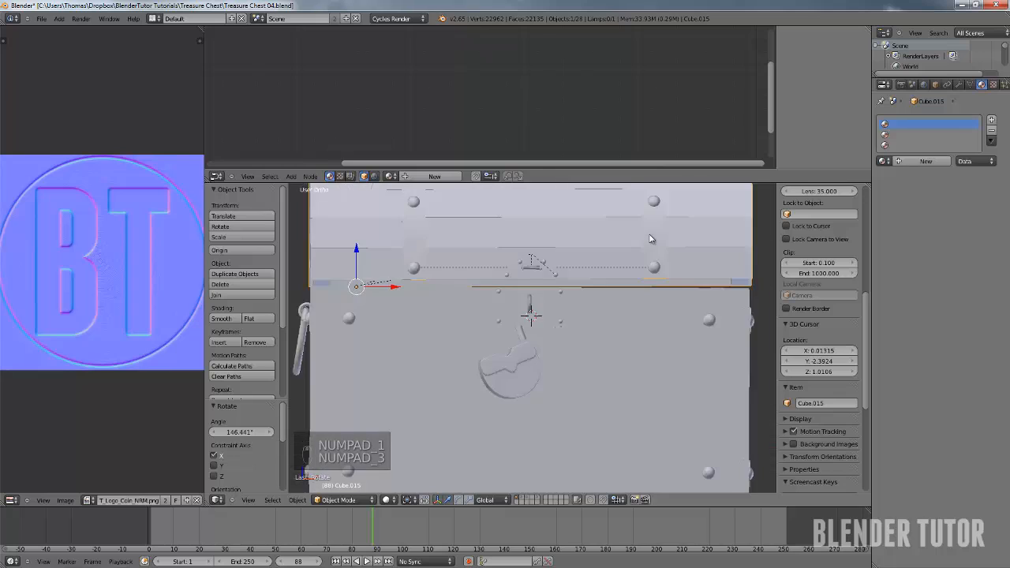
pyautogui.press('KP_3')
pyautogui.press('z')
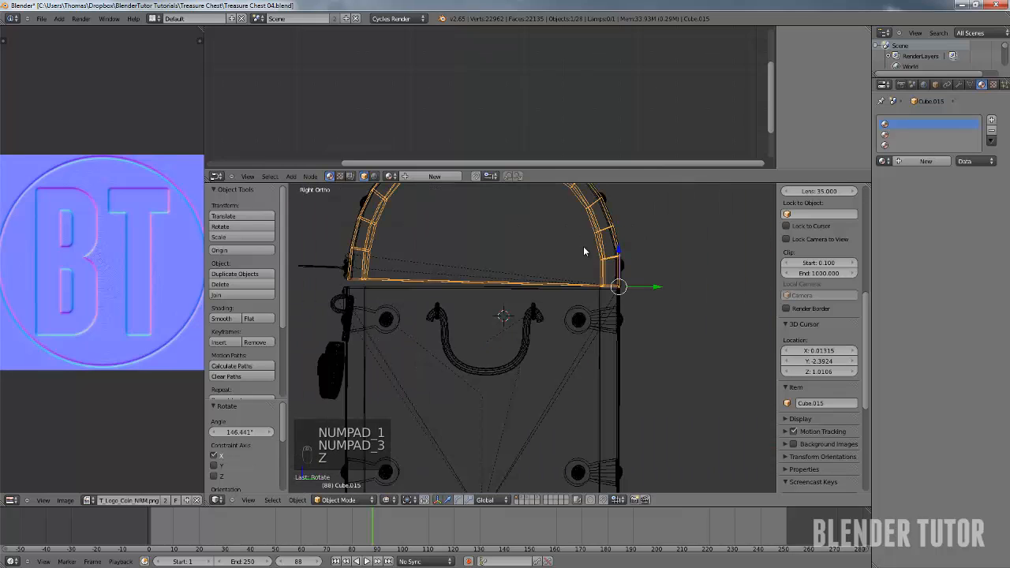
pyautogui.press('r')
pyautogui.press('x')
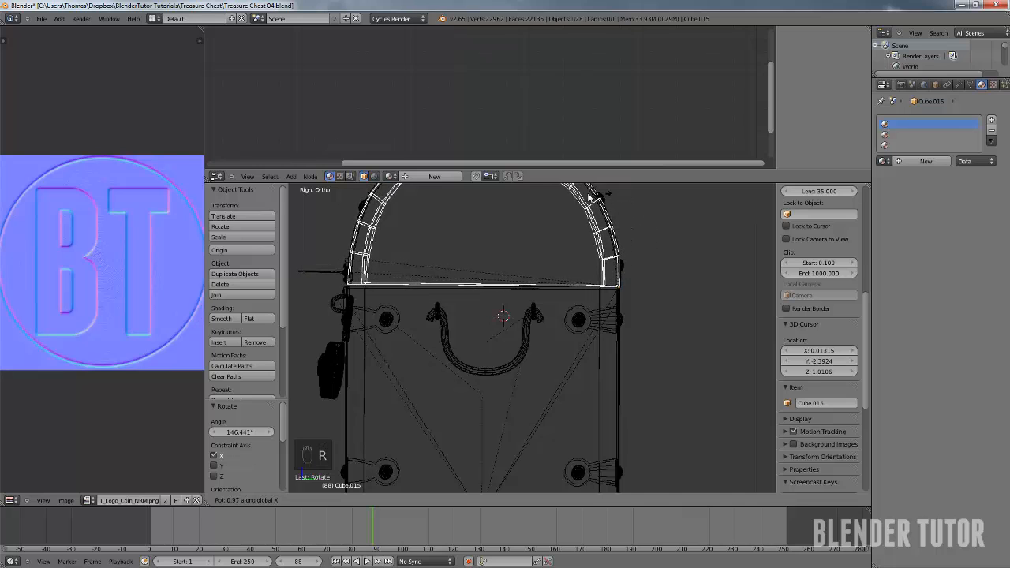
pyautogui.click(566, 262)
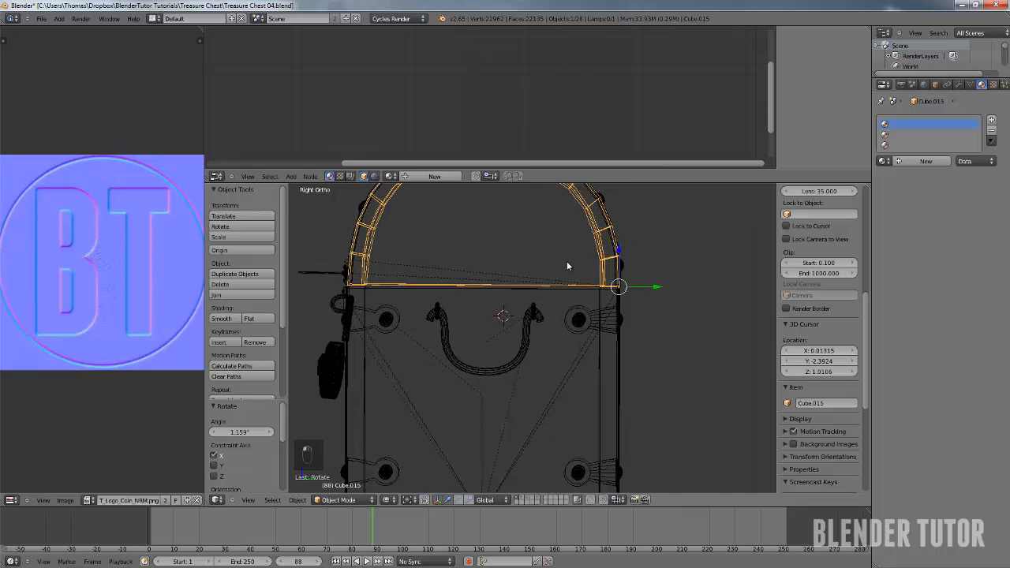
pyautogui.press('z')
# Try swinging the Top Lock Bolt and its latch around the global X axis
pyautogui.moveTo(552, 279)
pyautogui.mouseDown(button='middle')
pyautogui.moveTo(592, 291)
pyautogui.moveTo(489, 316)
pyautogui.moveTo(434, 348)
pyautogui.mouseUp(button='middle')
pyautogui.scroll(6, 434, 348)
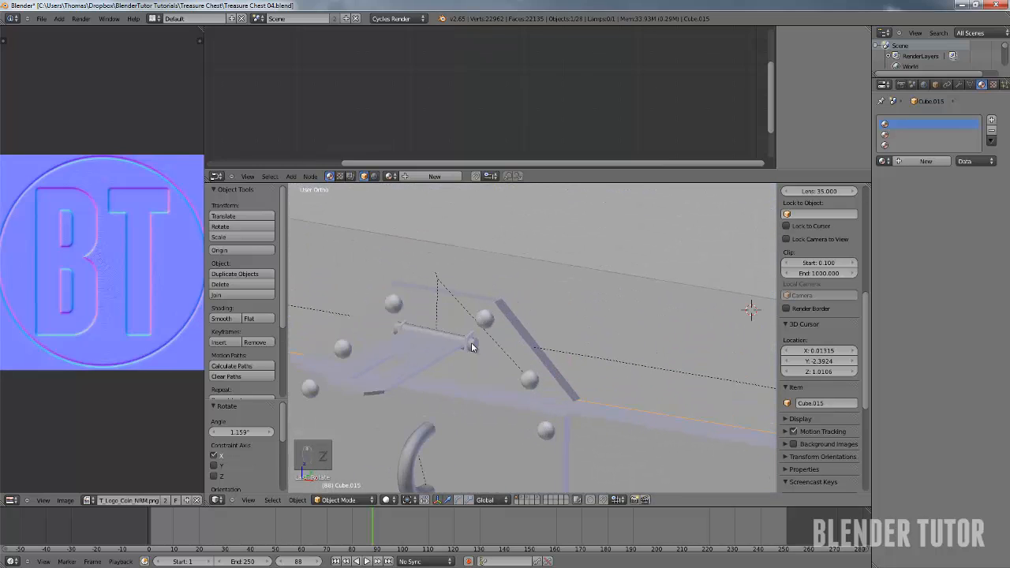
pyautogui.rightClick(477, 349)
pyautogui.press('r')
pyautogui.press('x')
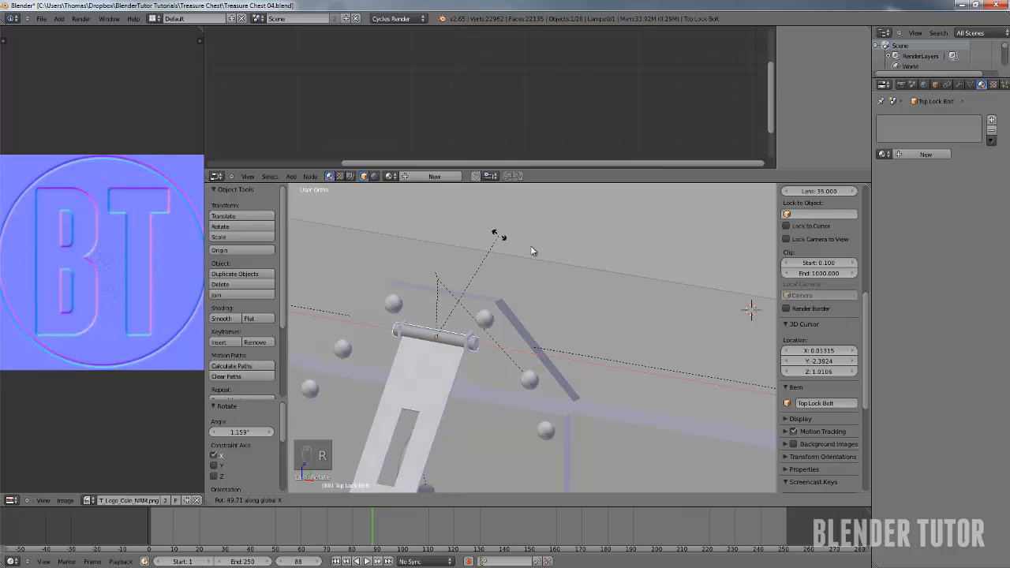
pyautogui.rightClick(430, 249)
# Try moving the padlock's Lock Loop on the front of the chest
pyautogui.moveTo(429, 253); pyautogui.dragTo(524, 287, button='middle')
pyautogui.rightClick(574, 369)
pyautogui.press('KP_Decimal')
pyautogui.press('g')
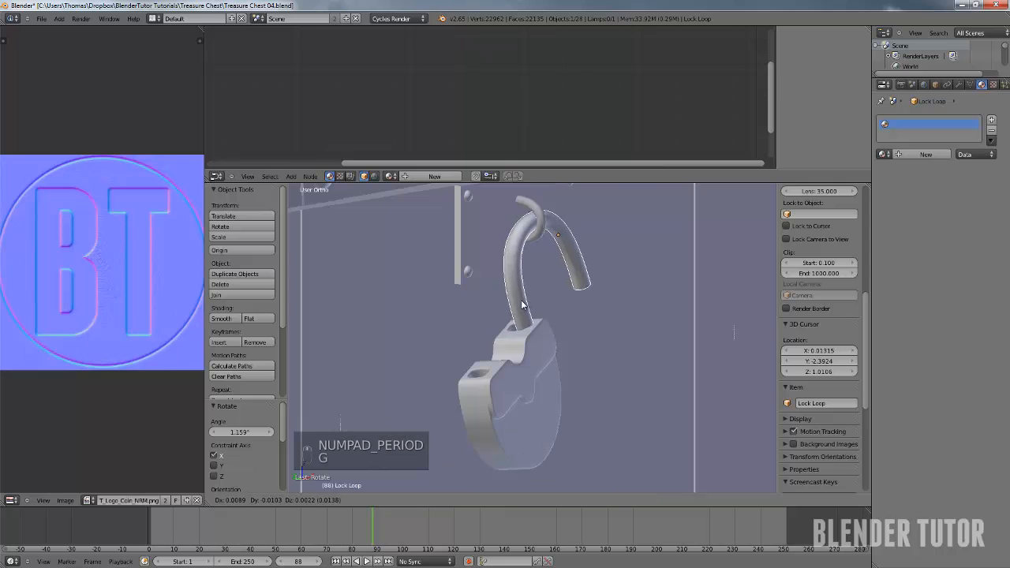
pyautogui.scroll(-5, 544, 304)
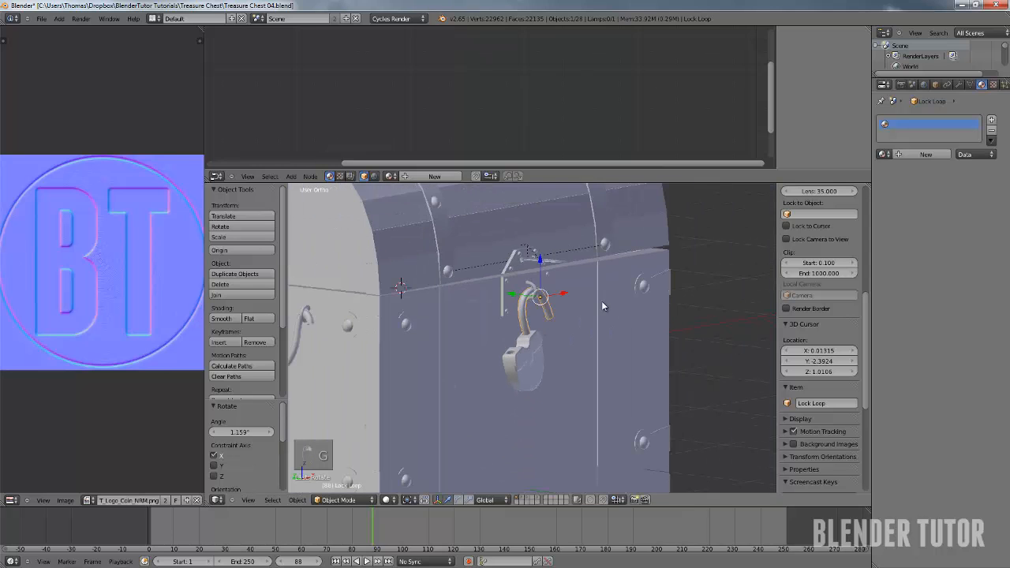
# Try moving the Round Lock Bottom, the Lock Loop and the Chest separately to check which parts follow each other
pyautogui.moveTo(601, 301); pyautogui.dragTo(490, 312, button='middle')
pyautogui.scroll(7, 489, 312)
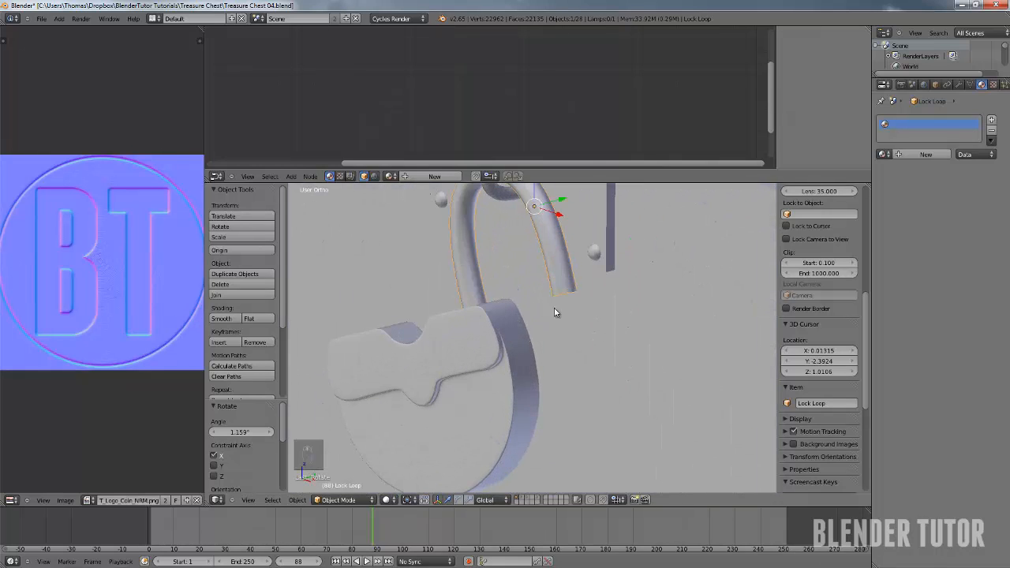
pyautogui.moveTo(554, 308); pyautogui.dragTo(560, 352, button='middle')
pyautogui.scroll(-4, 612, 305)
pyautogui.scroll(-5, 607, 302)
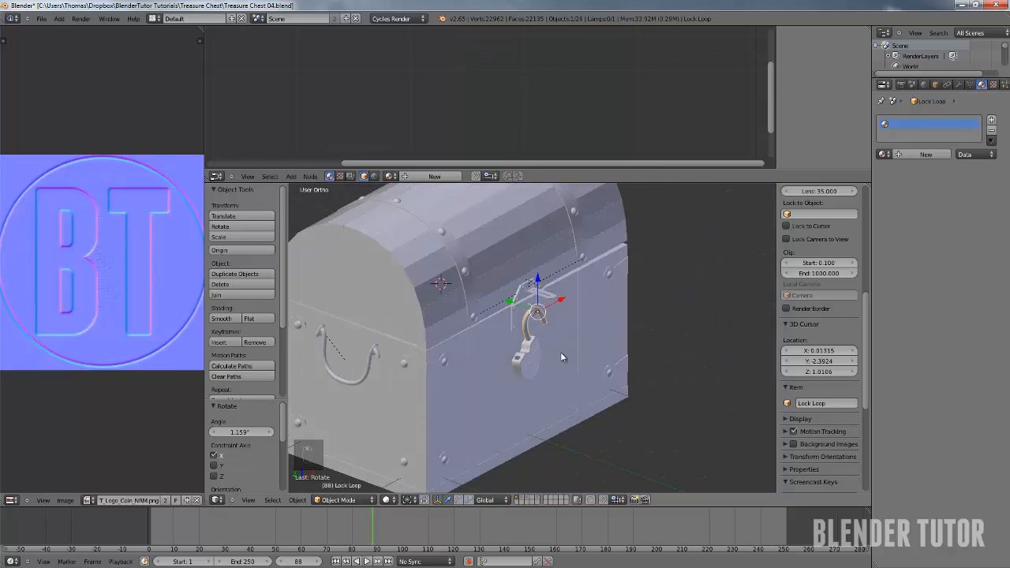
pyautogui.rightClick(531, 363)
pyautogui.press('g')
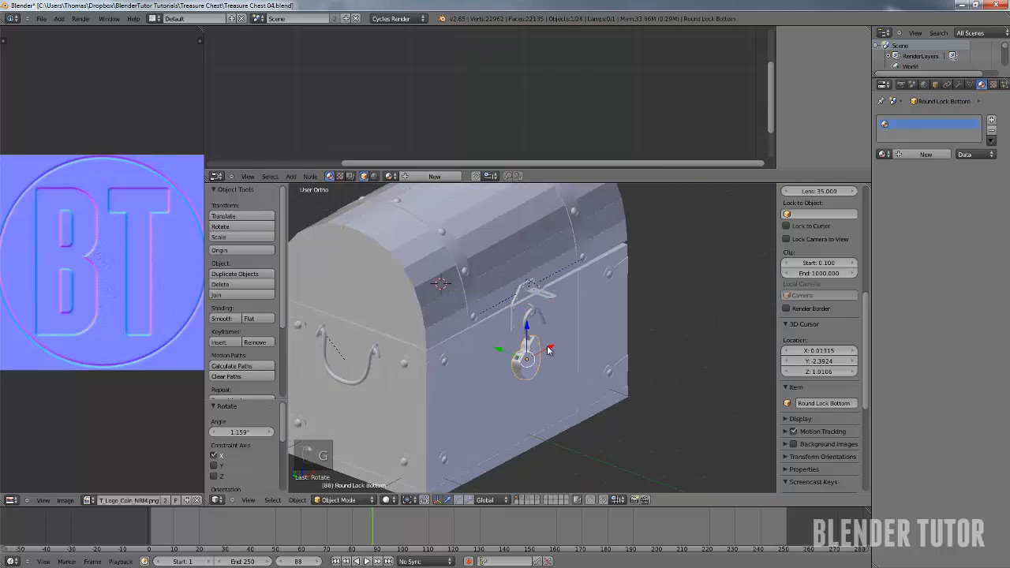
pyautogui.rightClick(527, 318)
pyautogui.press('g')
pyautogui.rightClick(518, 354)
pyautogui.rightClick(474, 367)
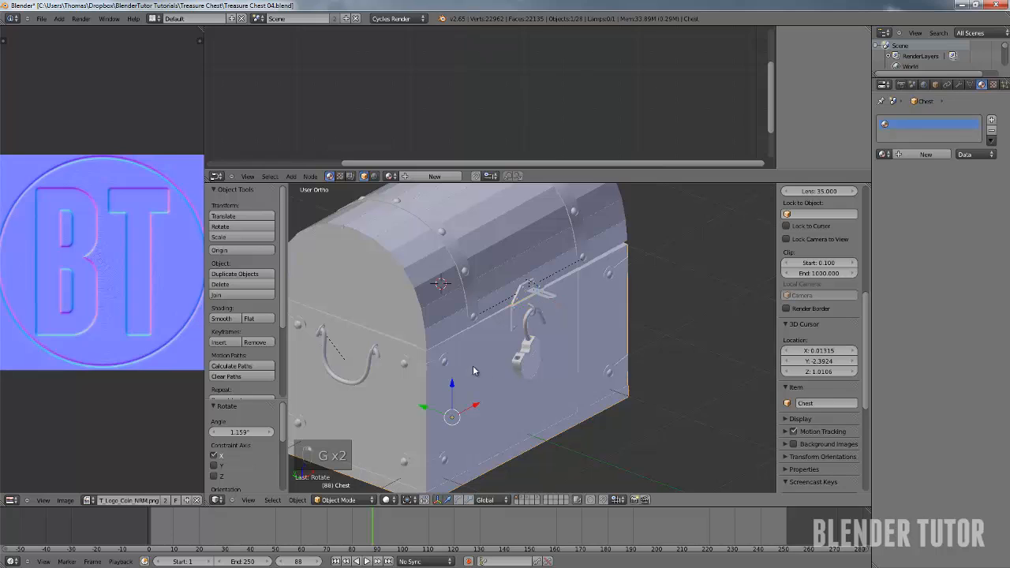
pyautogui.press('g')
pyautogui.rightClick(506, 348)
# Parent the Round Lock Bottom to the Lock Loop using Object (Keep Transform)
pyautogui.rightClick(529, 353)
pyautogui.rightClick(531, 336)
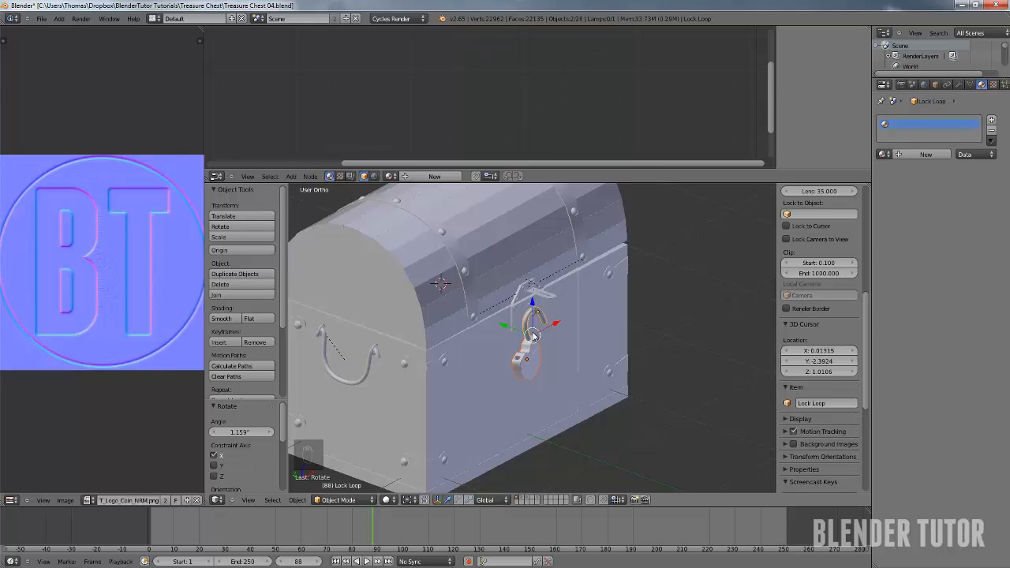
pyautogui.hotkey('ctrl', 'p')
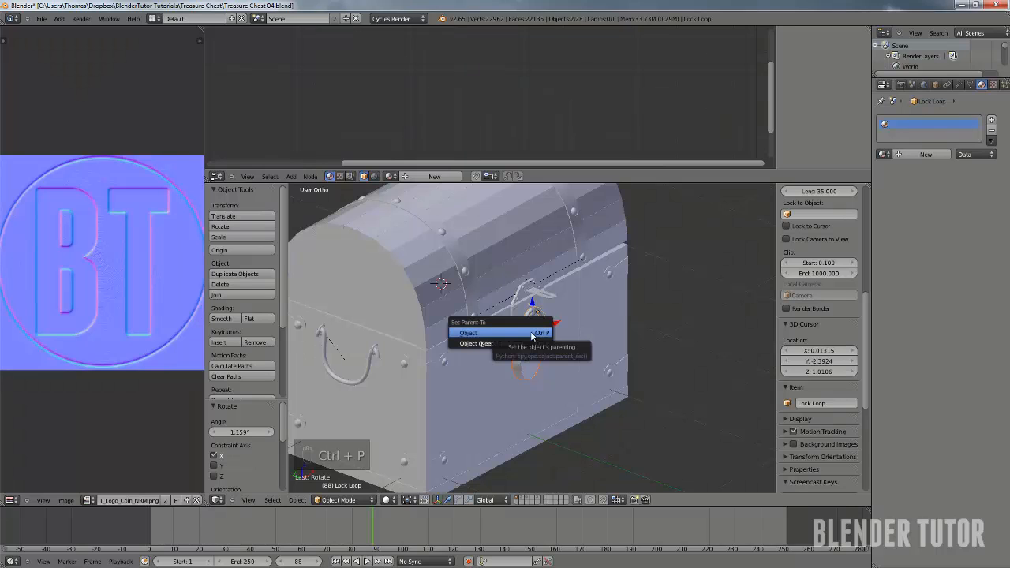
pyautogui.click(510, 344)
pyautogui.scroll(4, 536, 352)
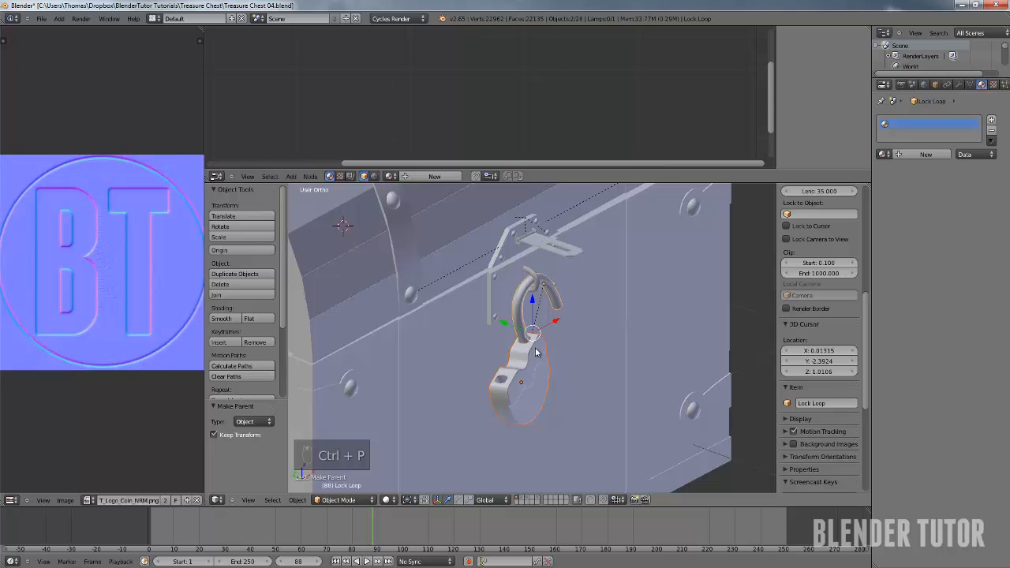
# Parent the Lock Loop to the Chest using Object (Keep Transform), and test the link with a cancelled move of the chest
pyautogui.rightClick(519, 296)
pyautogui.rightClick(518, 308)
pyautogui.keyDown('shift'); pyautogui.rightClick(456, 325); pyautogui.keyUp('shift')
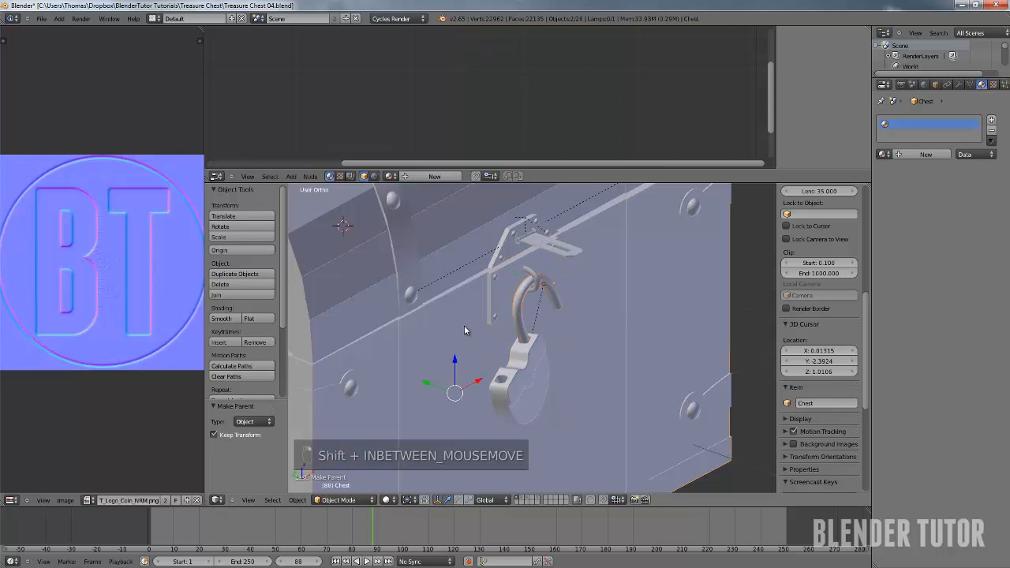
pyautogui.hotkey('ctrl', 'p')
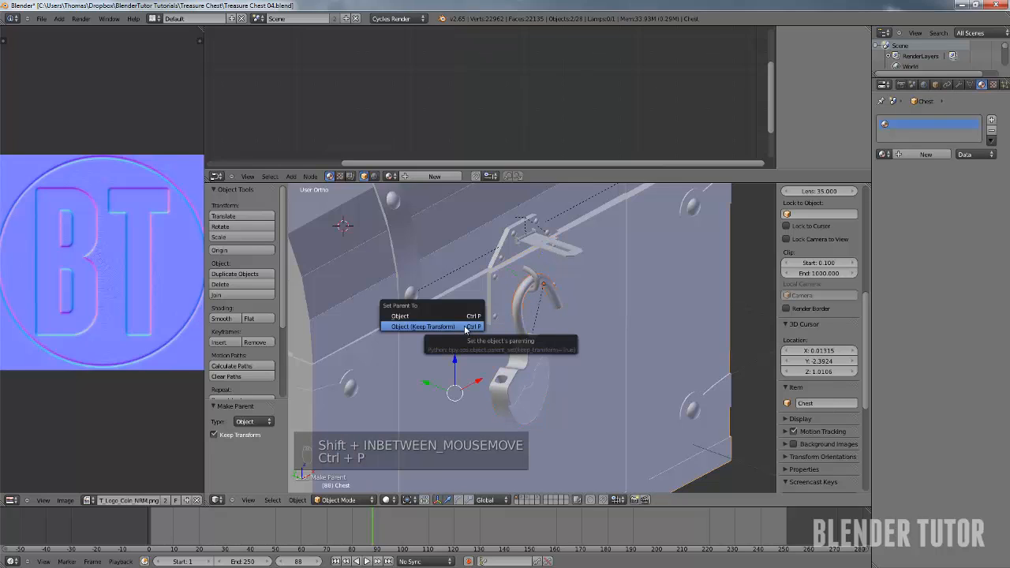
pyautogui.click(458, 326)
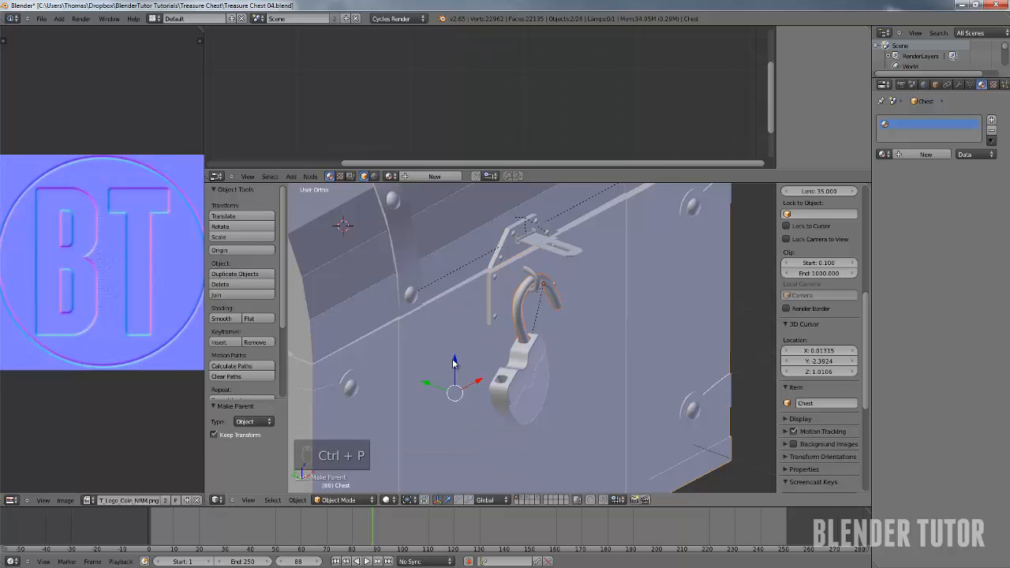
pyautogui.scroll(-5, 476, 366)
pyautogui.press('g')
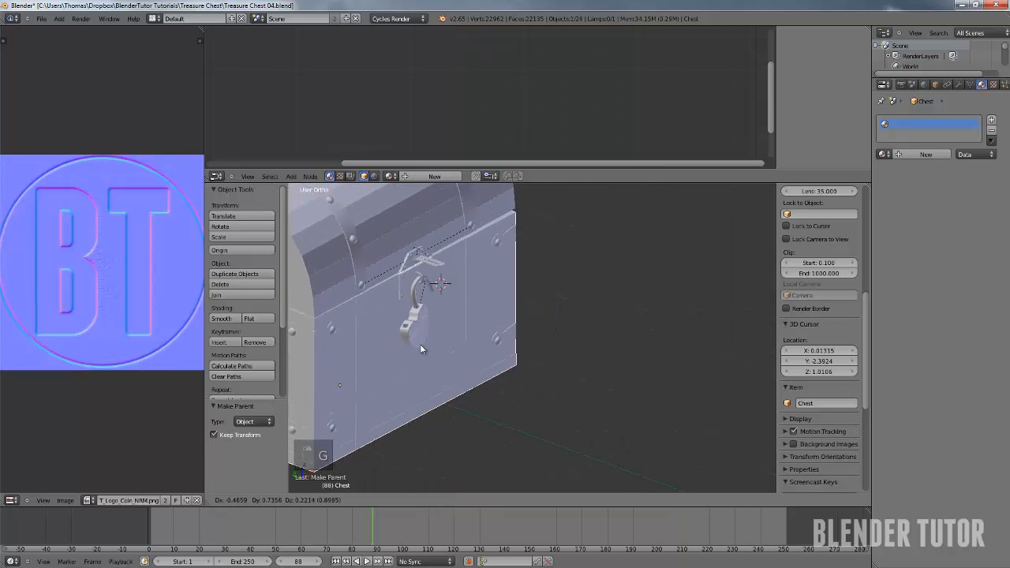
pyautogui.rightClick(430, 314)
# Examine the closed chest and its padlock from the side, front and angled views, including the latch close up
pyautogui.scroll(-3, 523, 309)
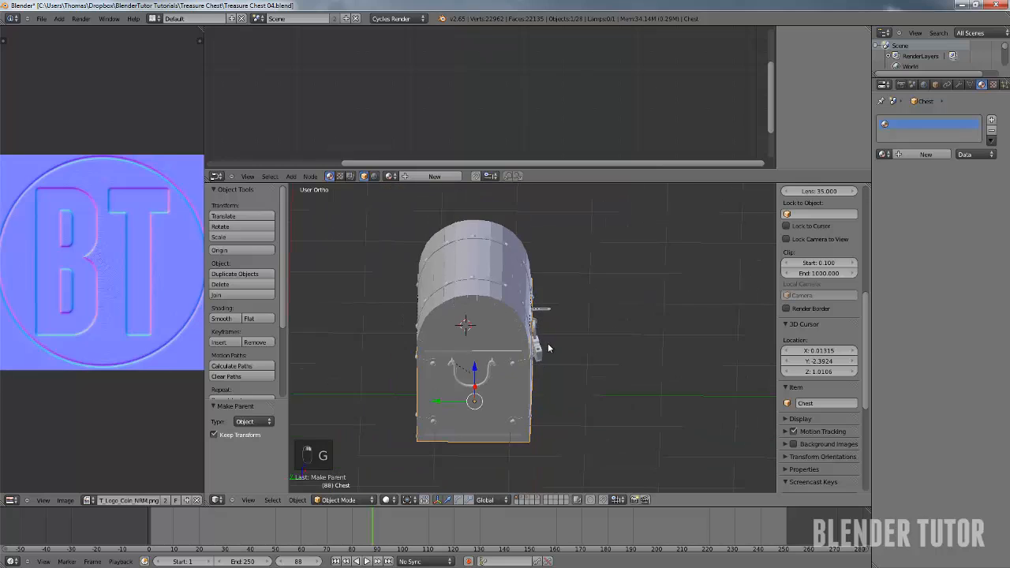
pyautogui.moveTo(546, 344); pyautogui.dragTo(414, 331, button='middle')
pyautogui.scroll(6, 509, 363)
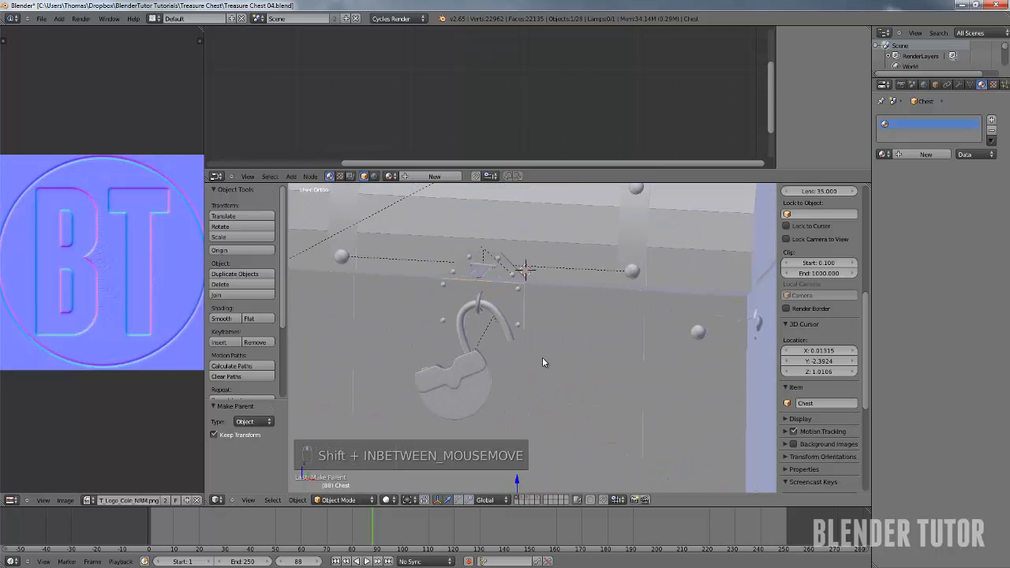
pyautogui.press('KP_1')
pyautogui.scroll(-4, 608, 454)
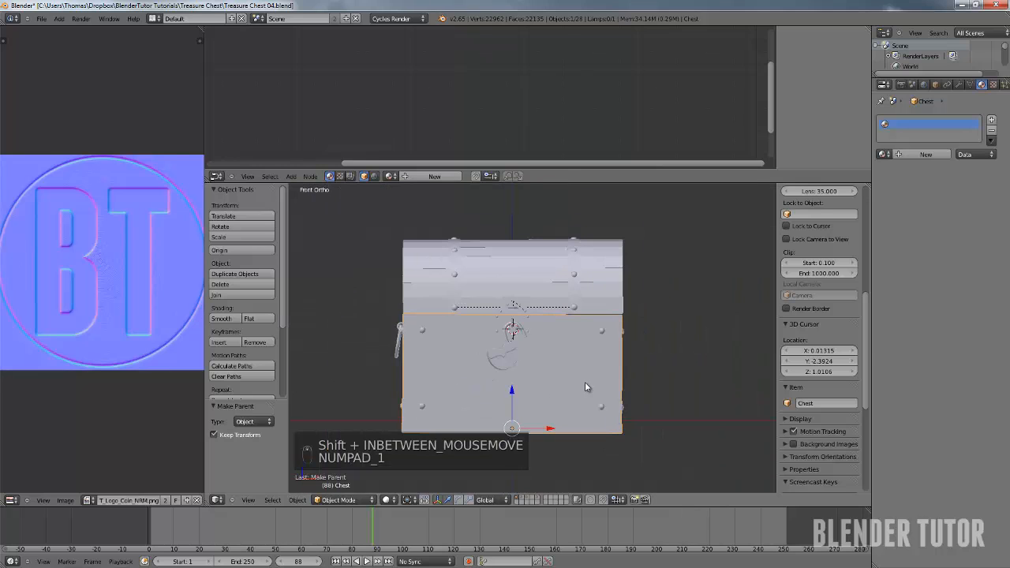
pyautogui.moveTo(584, 381); pyautogui.dragTo(612, 384, button='middle')
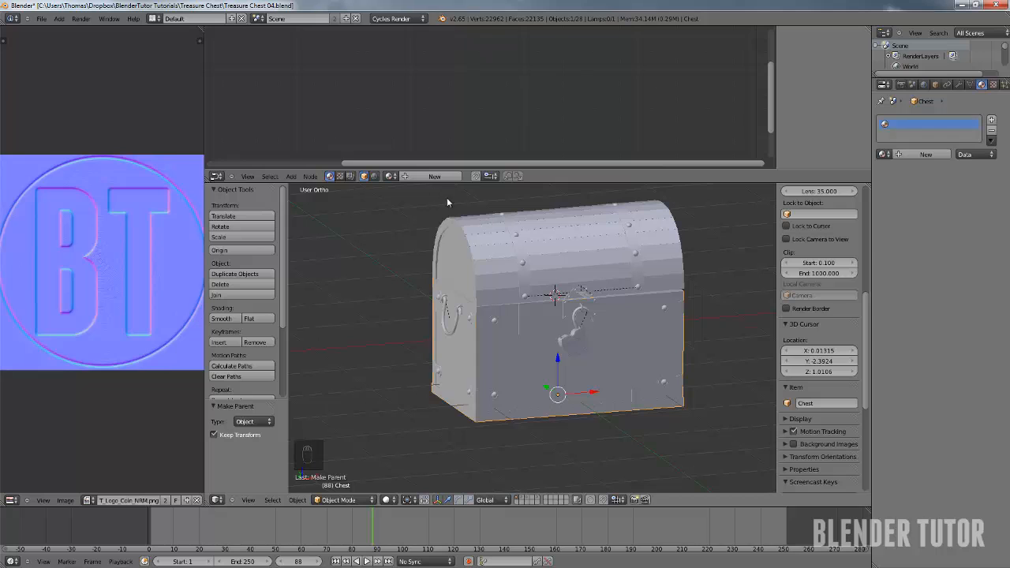
pyautogui.keyDown('shift'); pyautogui.moveTo(555, 359); pyautogui.dragTo(494, 360, button='middle'); pyautogui.keyUp('shift')
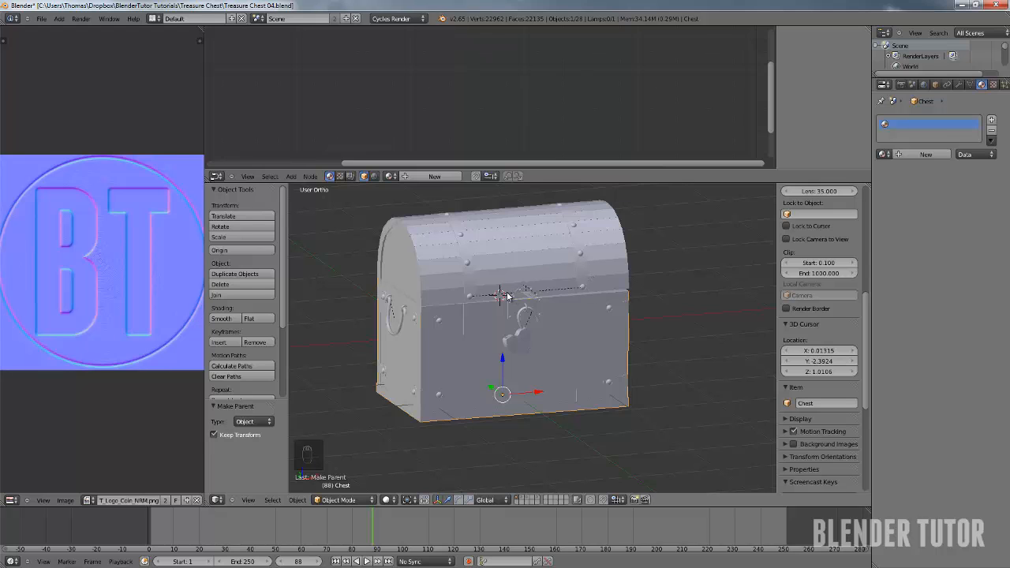
pyautogui.scroll(6, 497, 299)
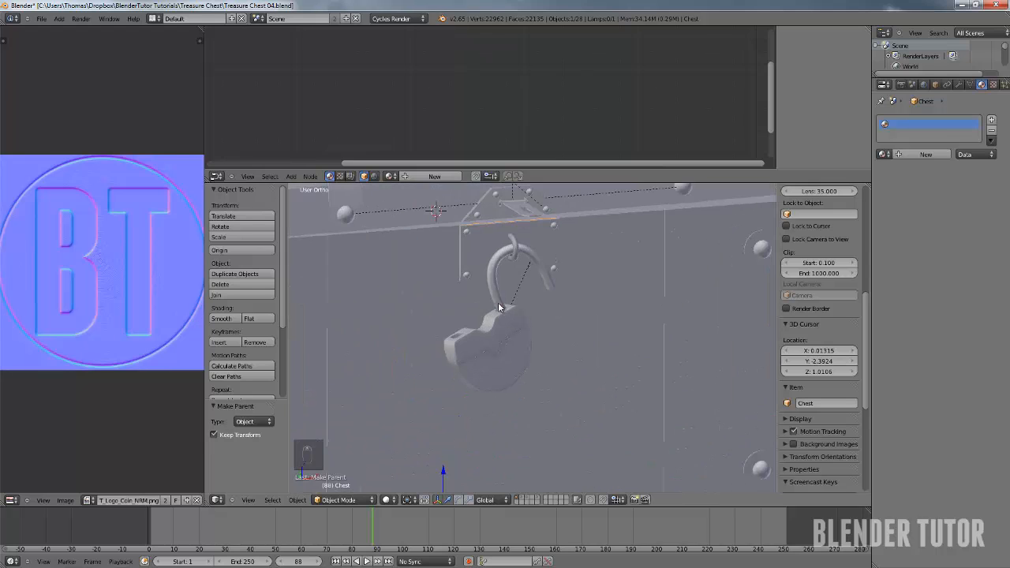
pyautogui.keyDown('shift'); pyautogui.moveTo(512, 277); pyautogui.dragTo(535, 328, button='middle'); pyautogui.keyUp('shift')
pyautogui.scroll(-3, 534, 327)
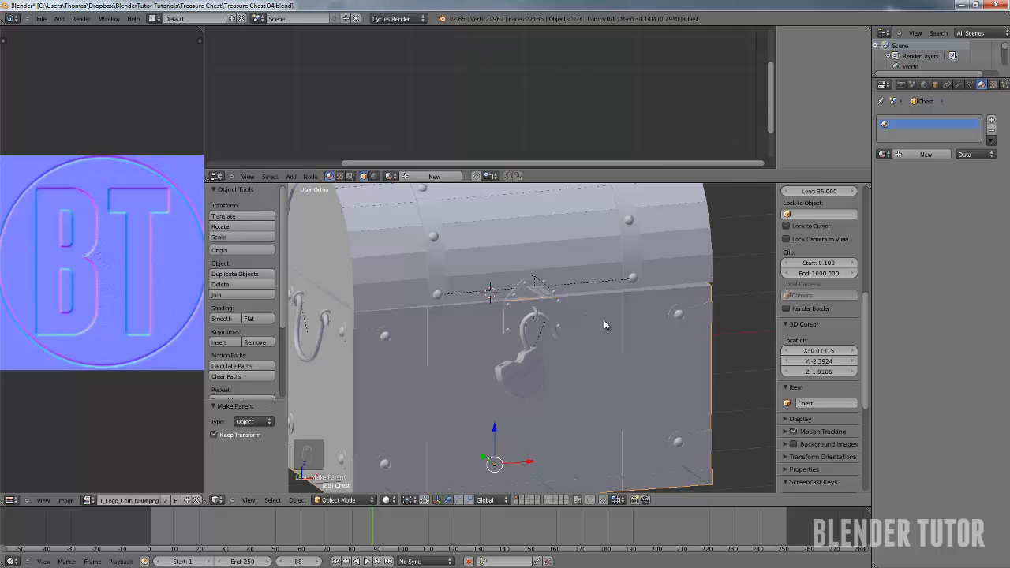
pyautogui.moveTo(604, 325); pyautogui.dragTo(458, 308, button='middle')
# Open the Chest mesh in Edit Mode and unlink the coin logo normal map image from its UV layout
pyautogui.press('Tab')
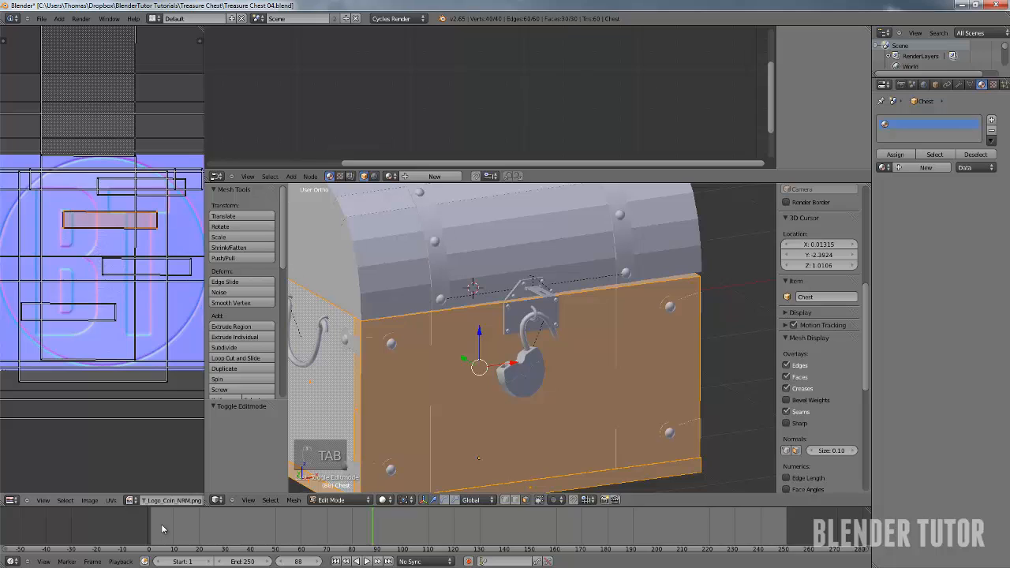
pyautogui.scroll(-4, 172, 274)
pyautogui.scroll(-4, 173, 503)
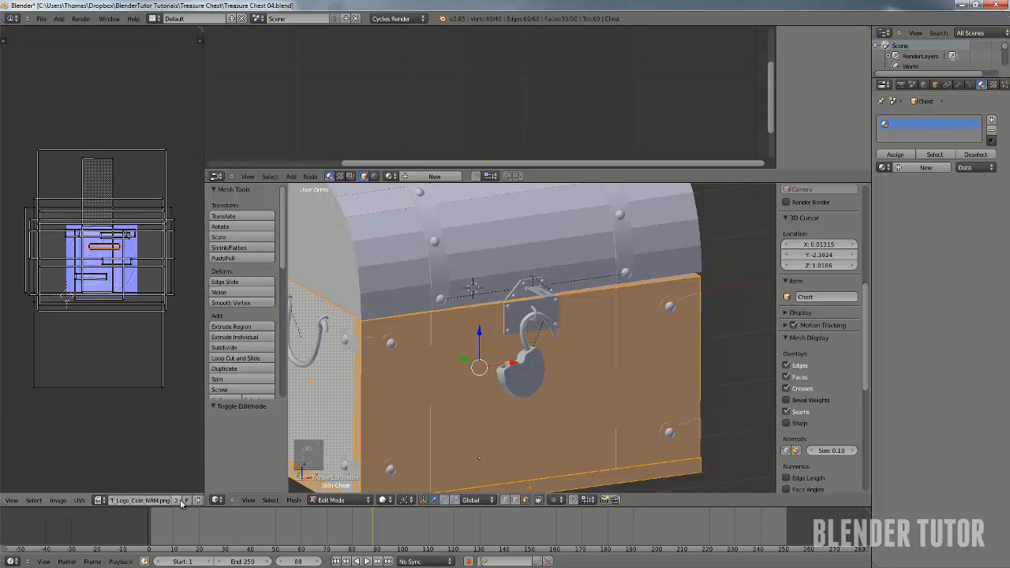
pyautogui.click(177, 500)
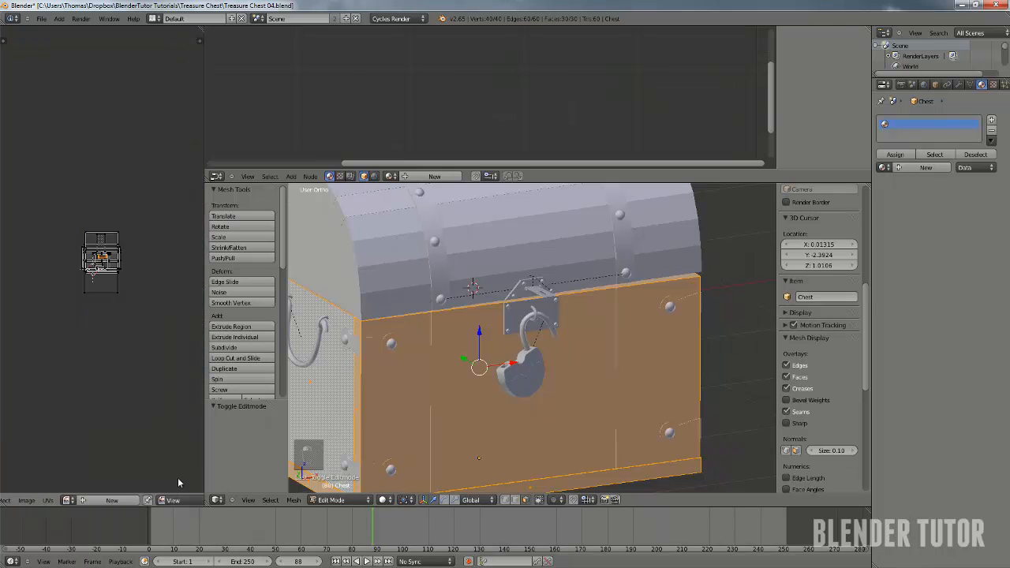
pyautogui.scroll(3, 143, 377)
pyautogui.scroll(-4, 143, 377)
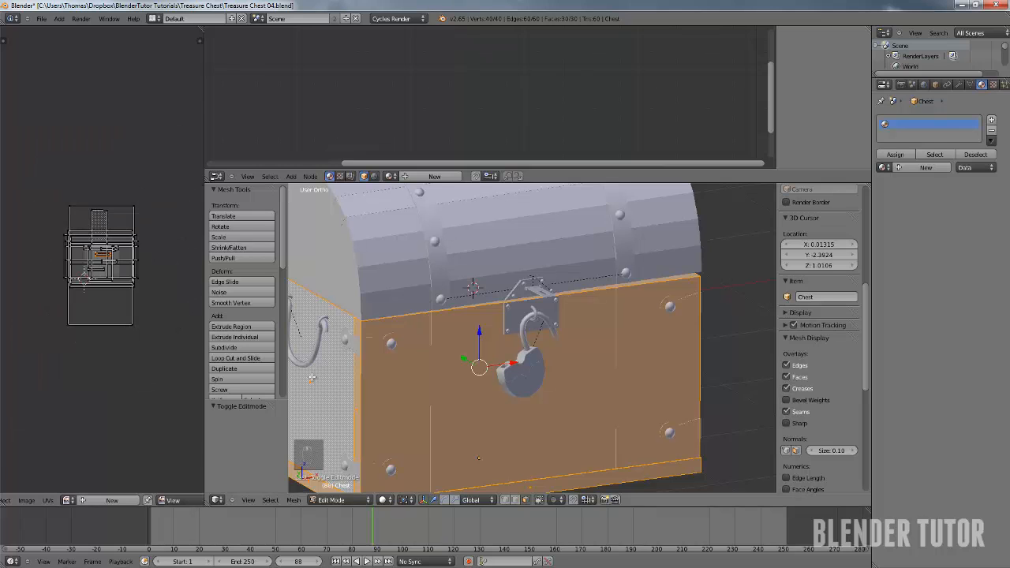
# Select the linked front panel of the chest body and try moving it to check that it is a separate piece
pyautogui.press('KP_1')
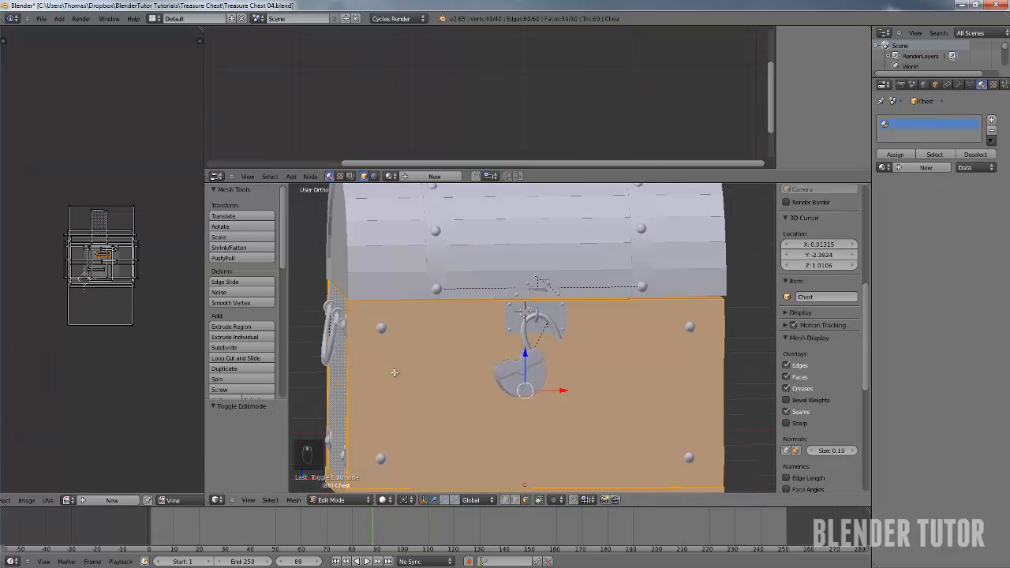
pyautogui.scroll(-3, 401, 369)
pyautogui.scroll(5, 402, 370)
pyautogui.scroll(-4, 402, 370)
pyautogui.moveTo(403, 370); pyautogui.dragTo(495, 379, button='middle')
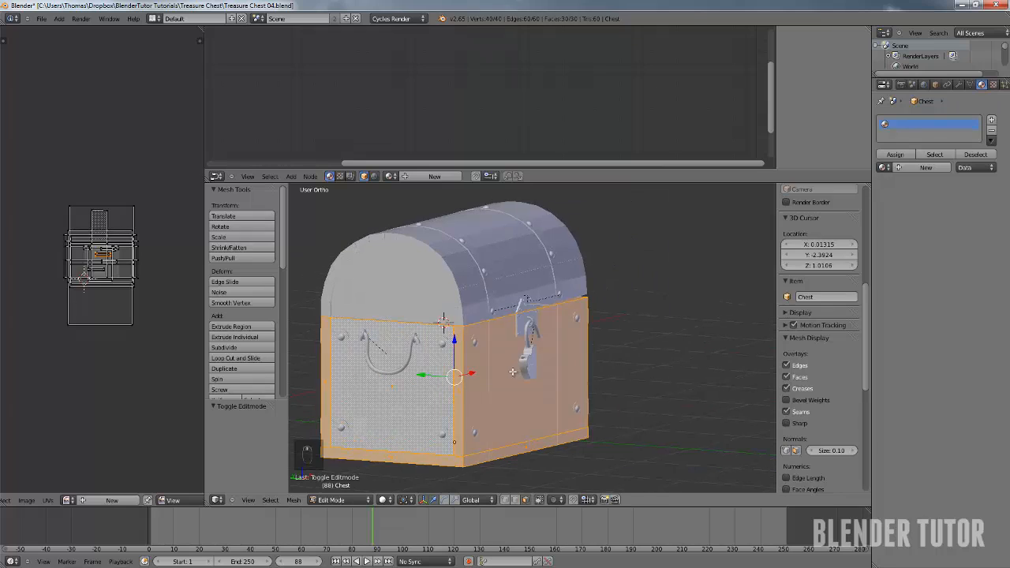
pyautogui.press('Tab')
pyautogui.press('Tab')
pyautogui.rightClick(463, 355)
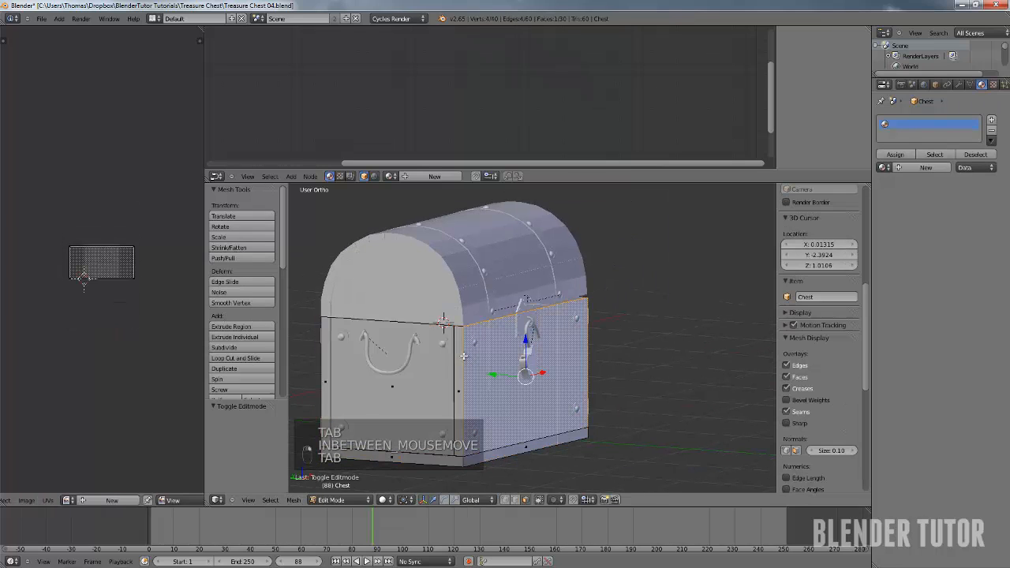
pyautogui.press('l')
pyautogui.press('g')
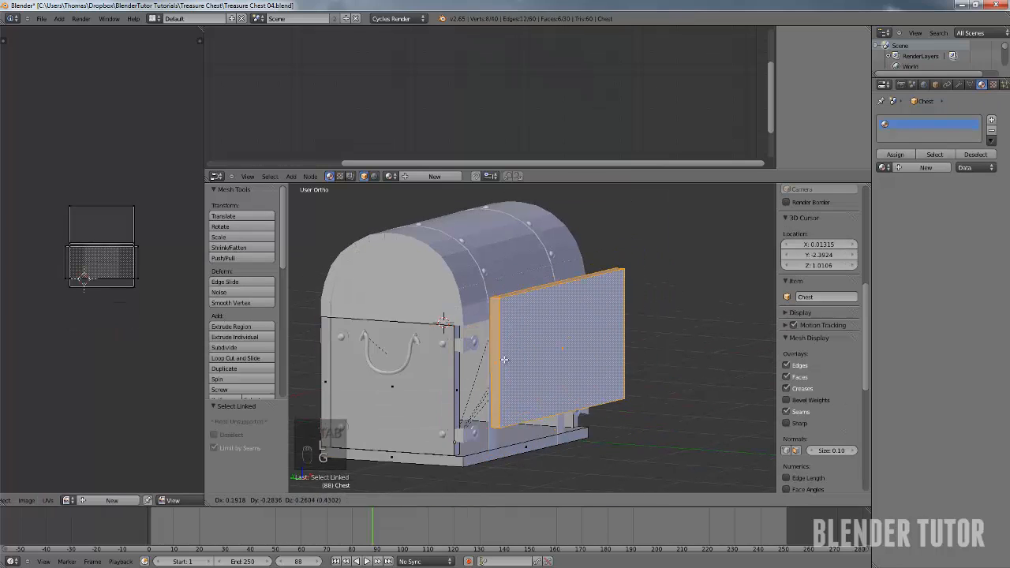
pyautogui.rightClick(448, 364)
# Try moving the linked side panel behind the handle, and select the linked back panel to check its extent
pyautogui.rightClick(389, 390)
pyautogui.press('l')
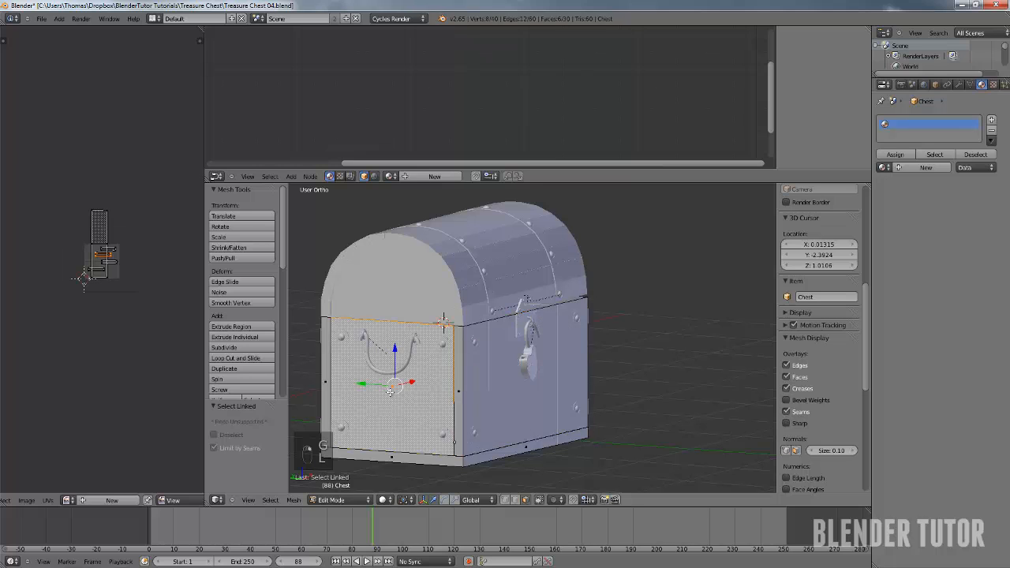
pyautogui.press('g')
pyautogui.rightClick(430, 347)
pyautogui.moveTo(430, 347); pyautogui.dragTo(389, 384, button='middle')
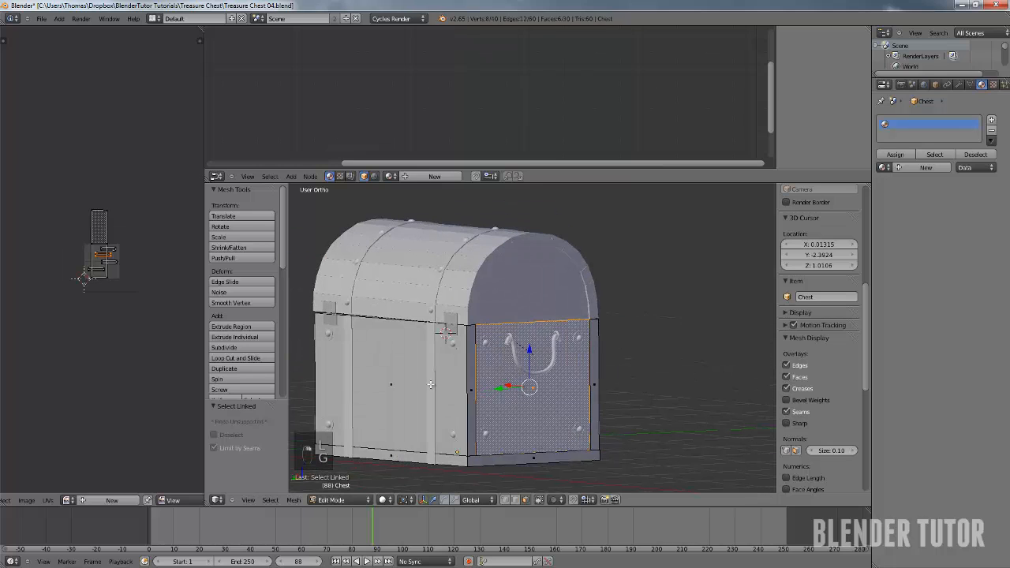
pyautogui.press('l')
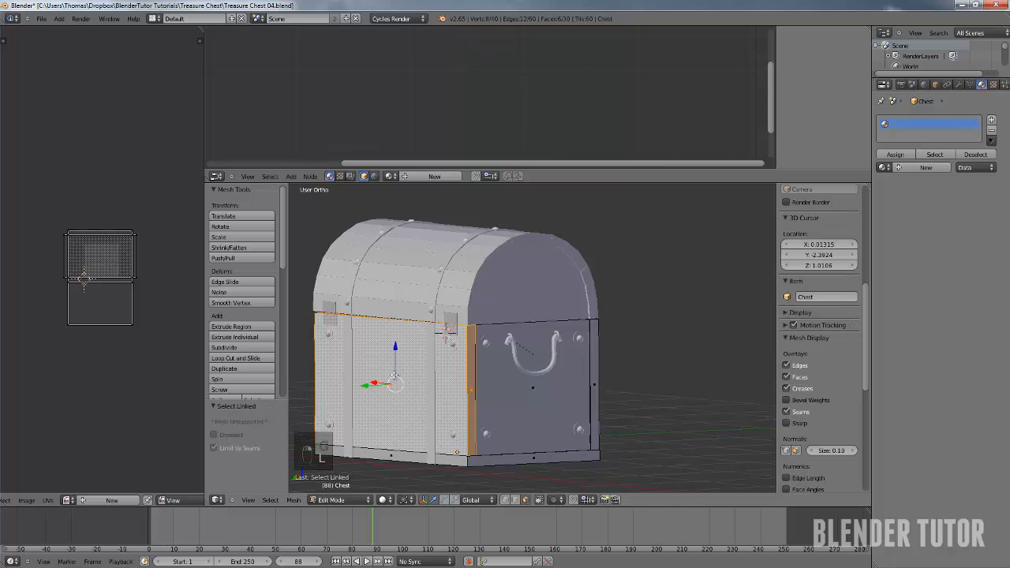
pyautogui.moveTo(446, 335); pyautogui.dragTo(449, 361, button='middle')
pyautogui.scroll(3, 446, 348)
pyautogui.scroll(-4, 450, 360)
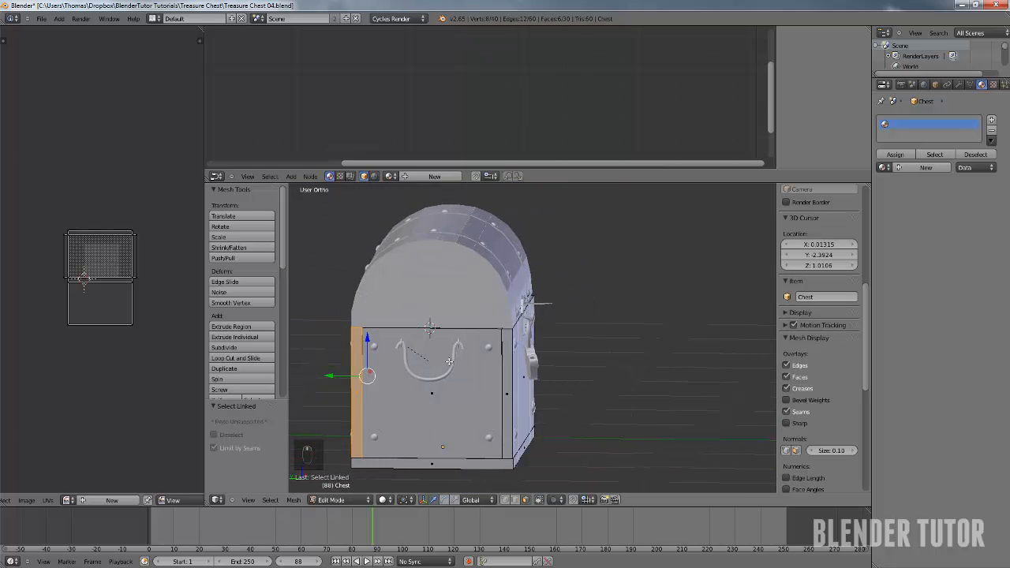
# Select the whole chest body mesh and clear the seams from all its edges
pyautogui.press('a')
pyautogui.press('a')
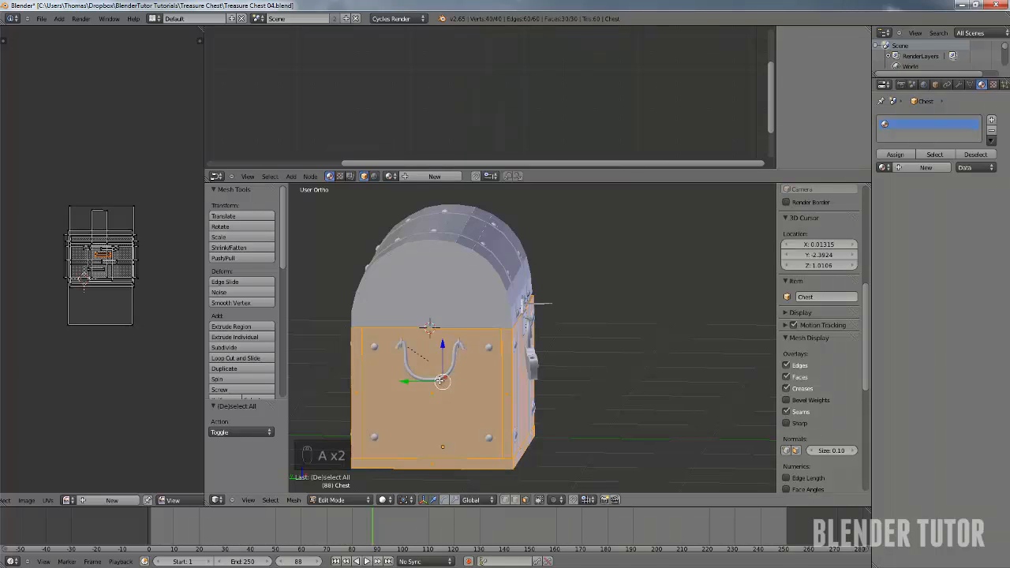
pyautogui.hotkey('ctrl', 'e')
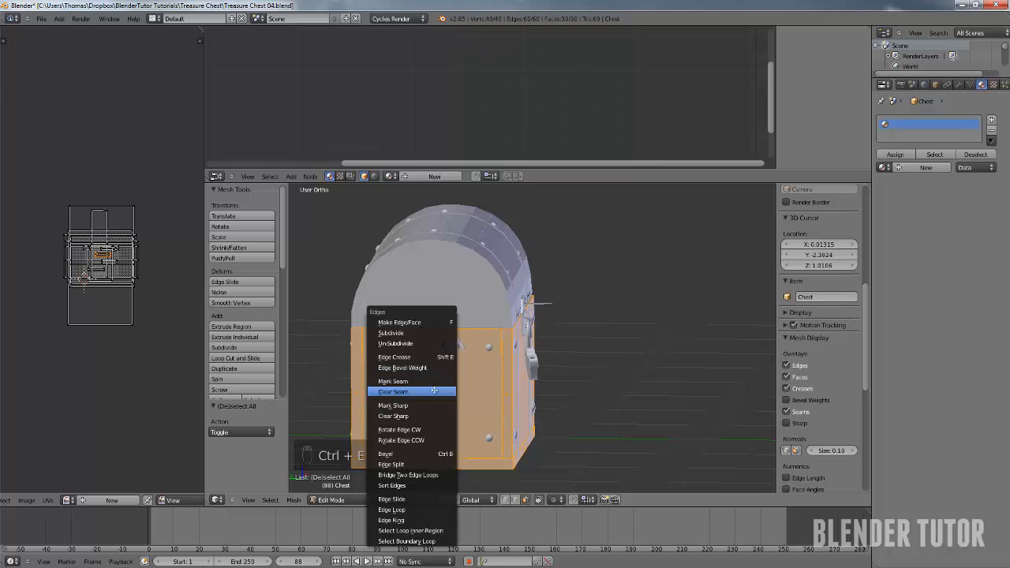
pyautogui.click(436, 384)
pyautogui.press('Tab')
pyautogui.press('Tab')
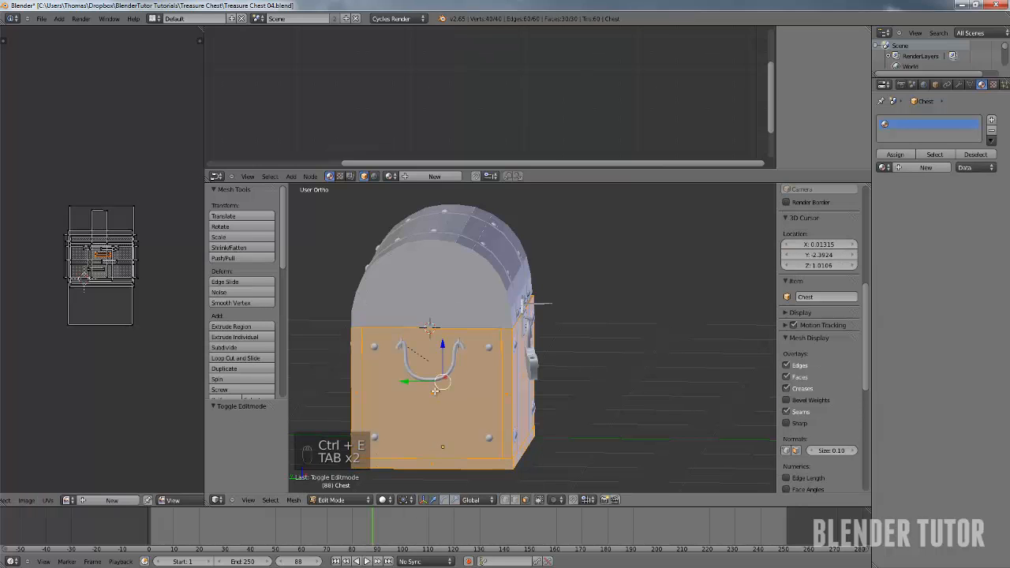
# Select the narrow end face of the front panel, next to the handle side of the chest
pyautogui.scroll(4, 436, 390)
pyautogui.rightClick(474, 392)
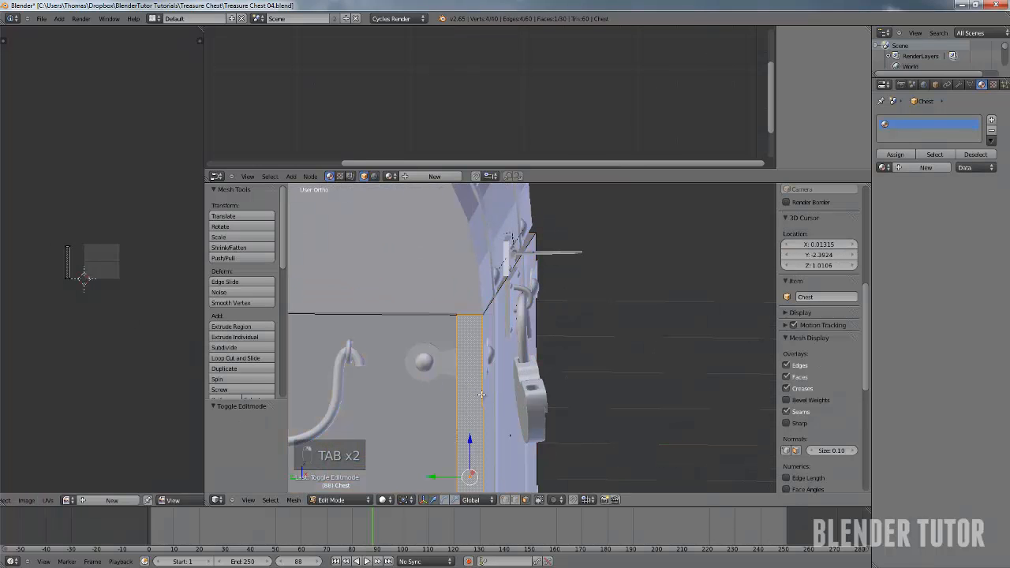
# Select the whole linked front board of the chest mesh and clear its seams
pyautogui.press('l')
pyautogui.moveTo(480, 395); pyautogui.dragTo(442, 402, button='middle')
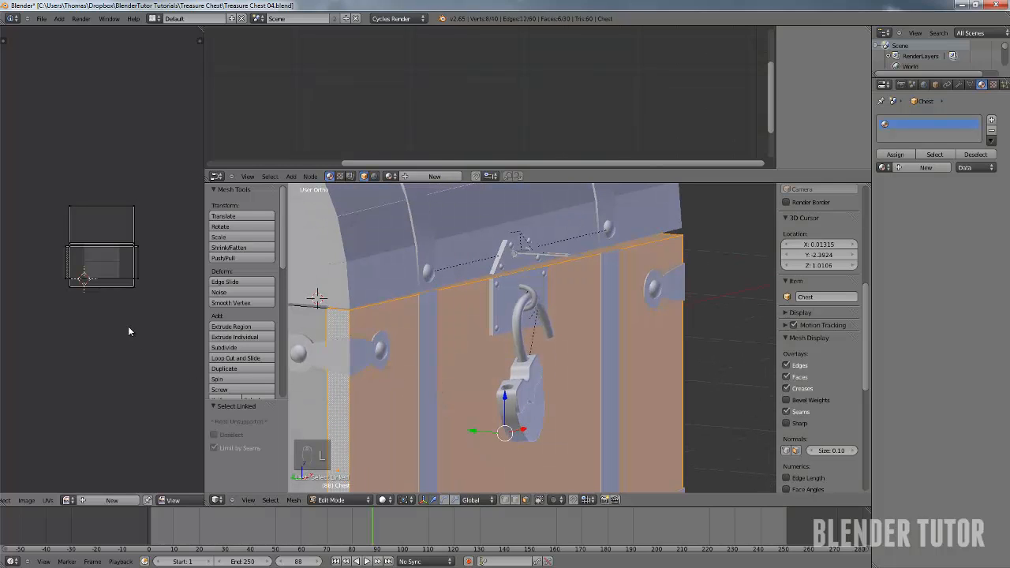
pyautogui.scroll(-2, 131, 326)
pyautogui.hotkey('ctrl', 'e')
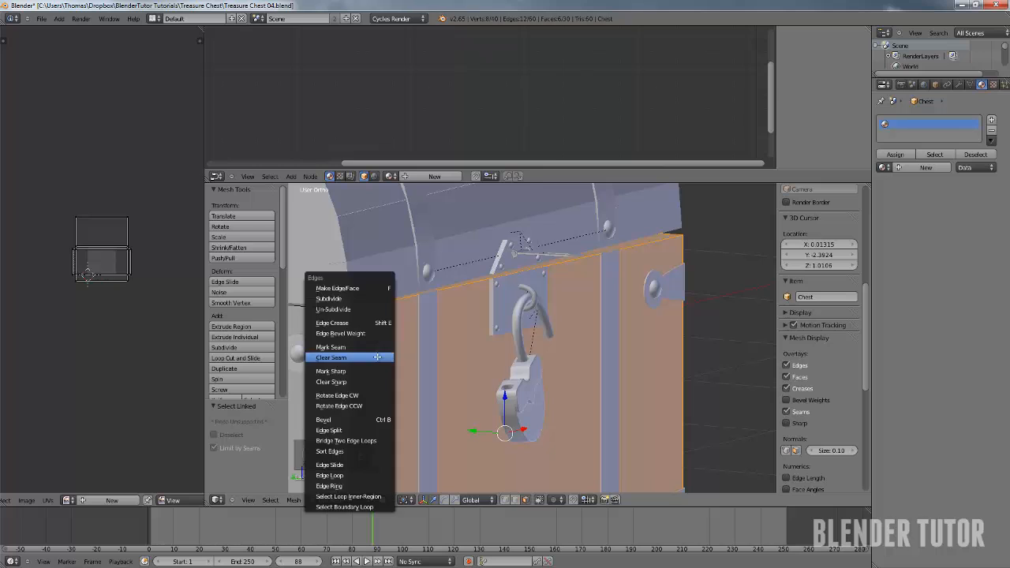
pyautogui.click(377, 357)
pyautogui.press('Tab')
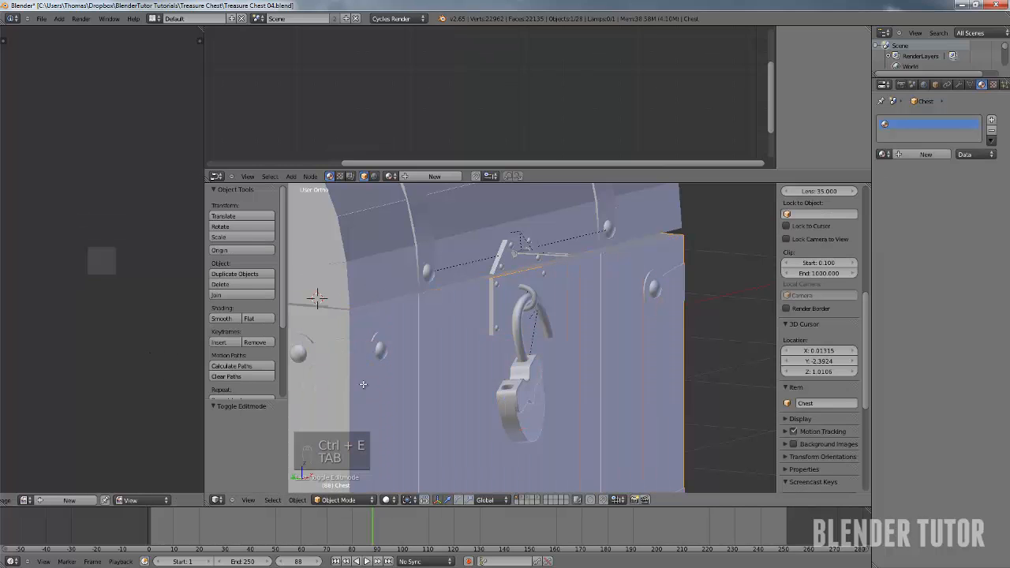
pyautogui.press('Tab')
pyautogui.scroll(4, 120, 297)
pyautogui.scroll(-4, 190, 331)
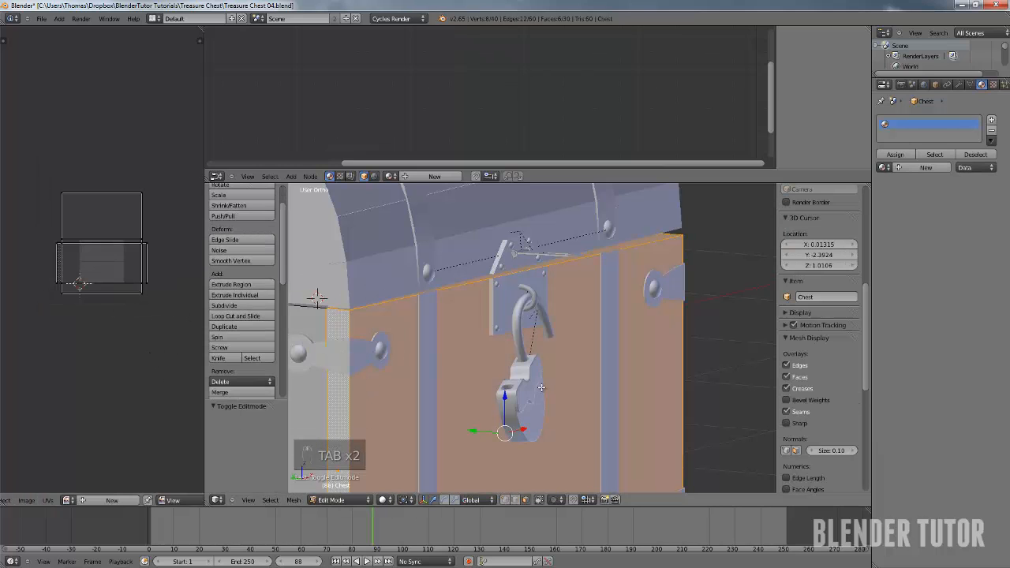
# Show the mesh in wireframe, switch to edge selection and select the front board's bottom inner edge
pyautogui.scroll(-3, 445, 368)
pyautogui.press('z')
pyautogui.moveTo(460, 368); pyautogui.dragTo(539, 363, button='middle')
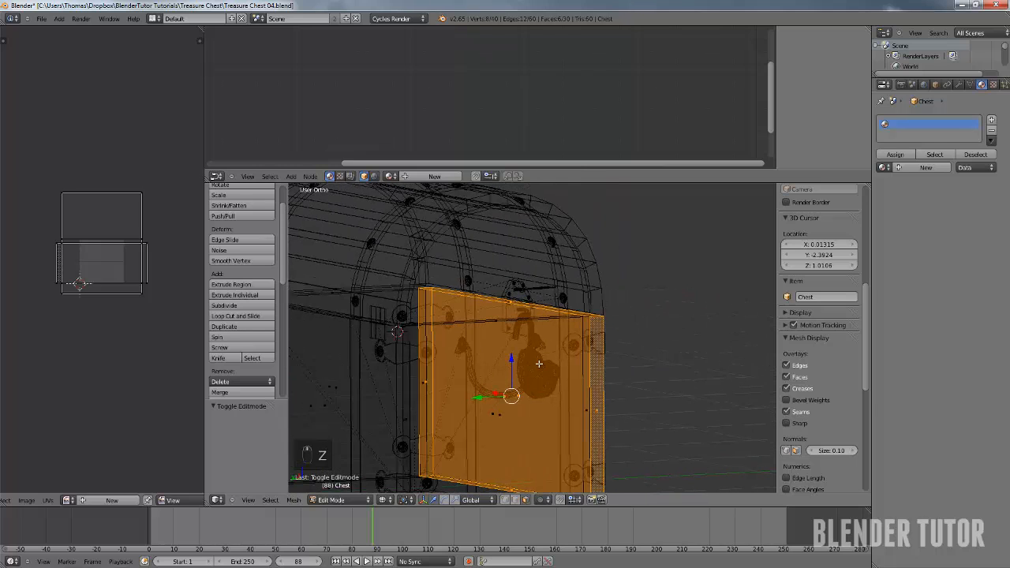
pyautogui.hotkey('ctrl', 'Tab')
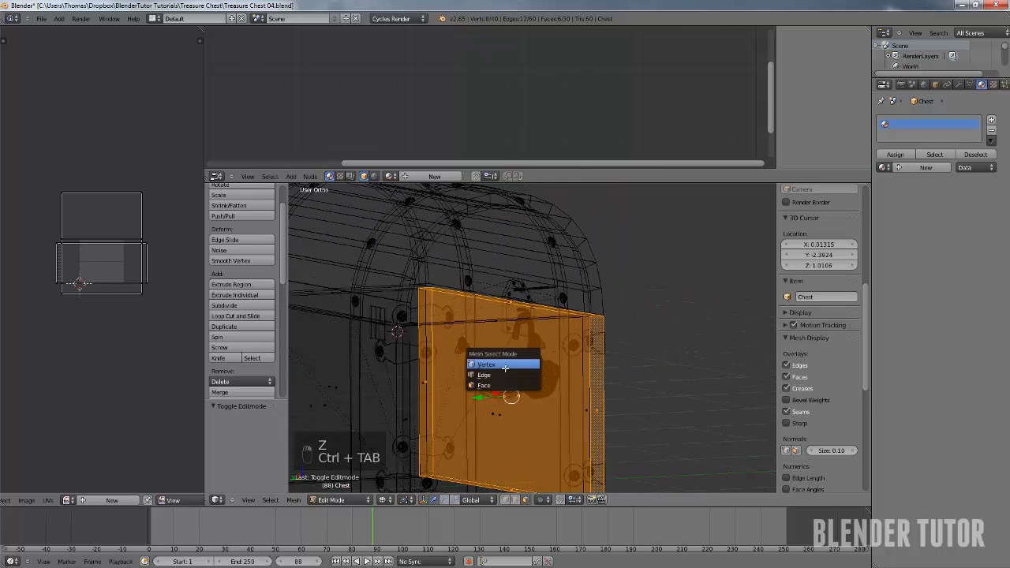
pyautogui.click(507, 371)
pyautogui.rightClick(523, 306)
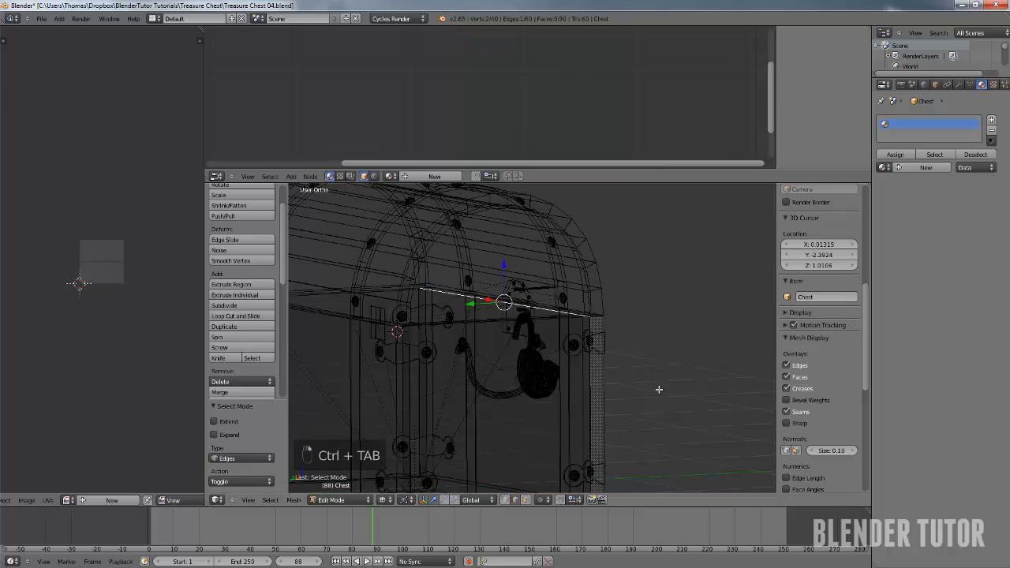
pyautogui.moveTo(654, 385); pyautogui.dragTo(541, 365, button='middle')
pyautogui.scroll(2, 554, 346)
pyautogui.rightClick(528, 406)
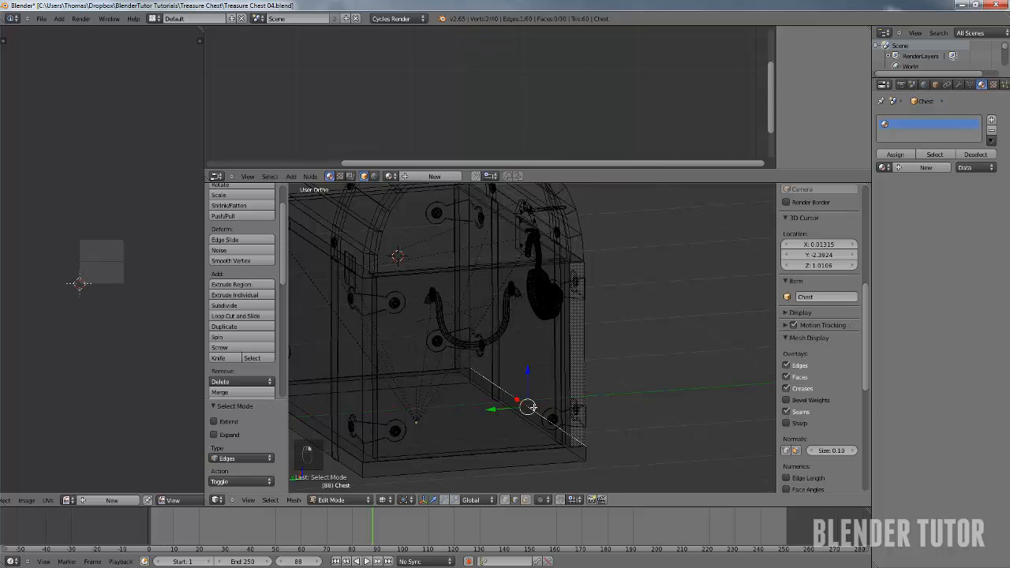
pyautogui.moveTo(532, 407); pyautogui.dragTo(588, 329, button='middle')
pyautogui.press('KP_1')
pyautogui.hotkey('ctrl', 'Tab')
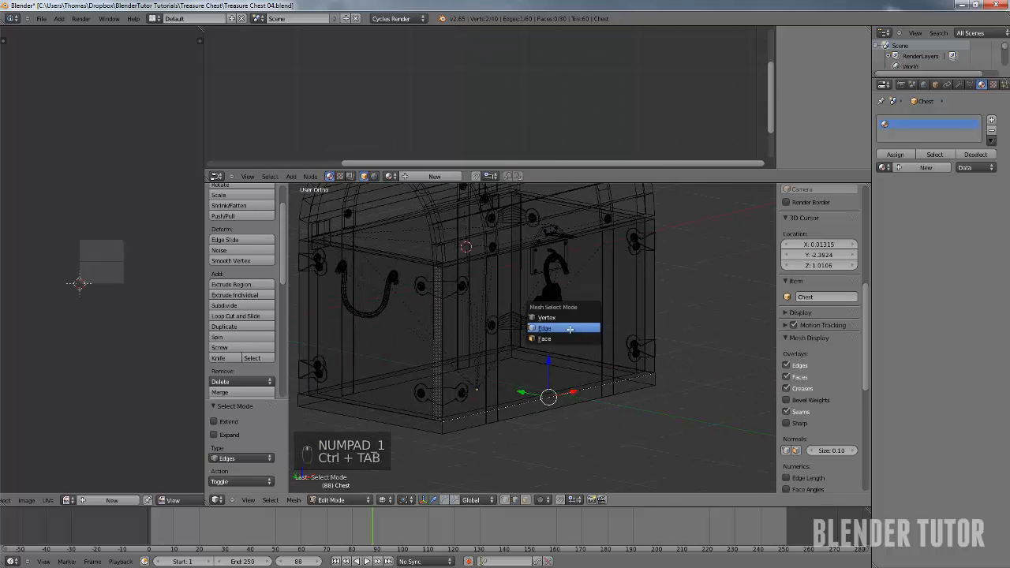
# In Object Mode, hide every object except the chest body
pyautogui.press('Tab')
pyautogui.moveTo(527, 299); pyautogui.dragTo(510, 308, button='middle')
pyautogui.press('KP_1')
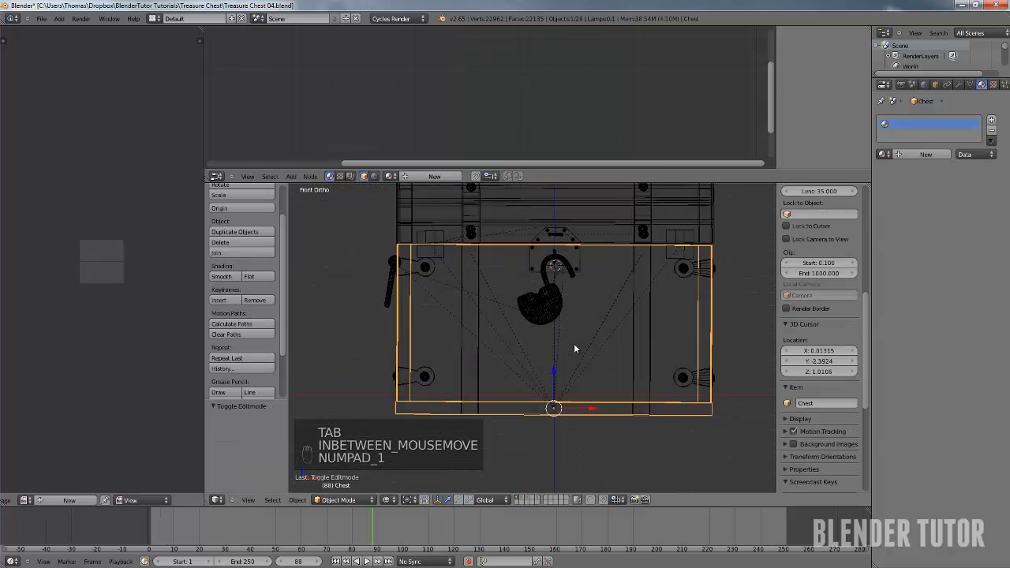
pyautogui.scroll(-3, 574, 348)
pyautogui.keyDown('shift'); pyautogui.moveTo(569, 321); pyautogui.dragTo(535, 335, button='middle'); pyautogui.keyUp('shift')
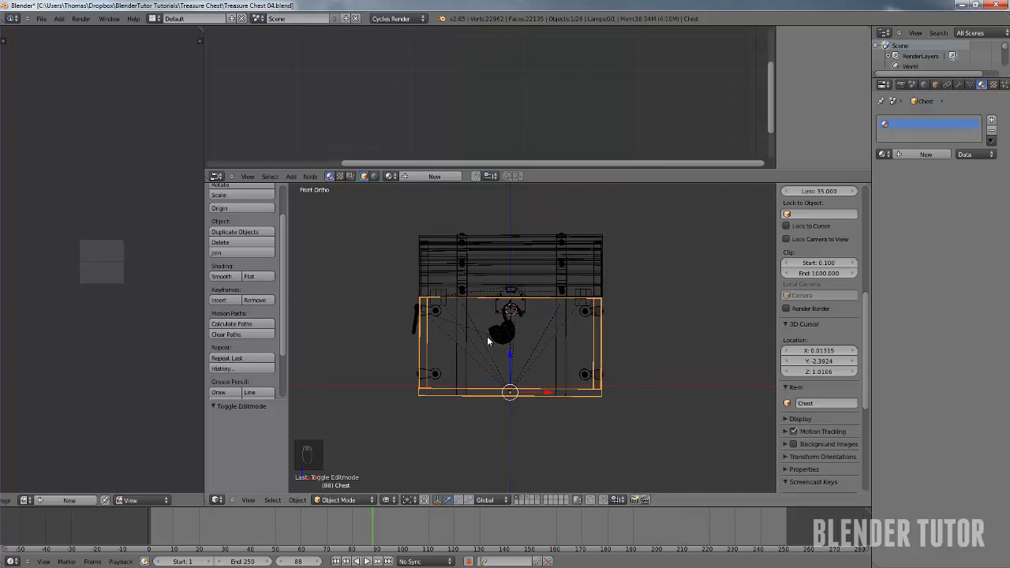
pyautogui.hotkey('ctrl', 'i')
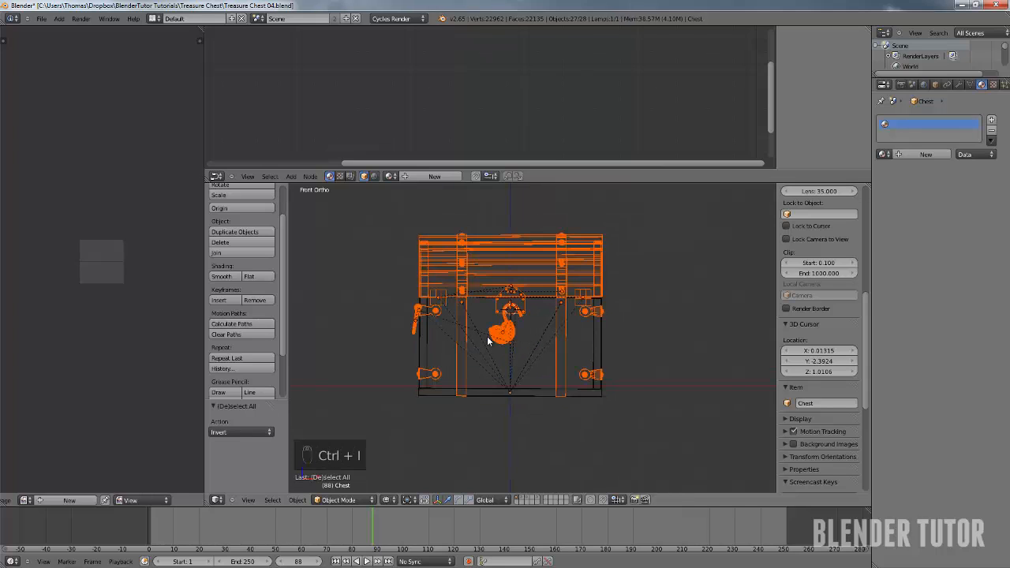
pyautogui.press('h')
pyautogui.moveTo(489, 342)
pyautogui.mouseDown(button='middle')
pyautogui.moveTo(497, 316)
pyautogui.moveTo(500, 334)
pyautogui.mouseUp(button='middle')
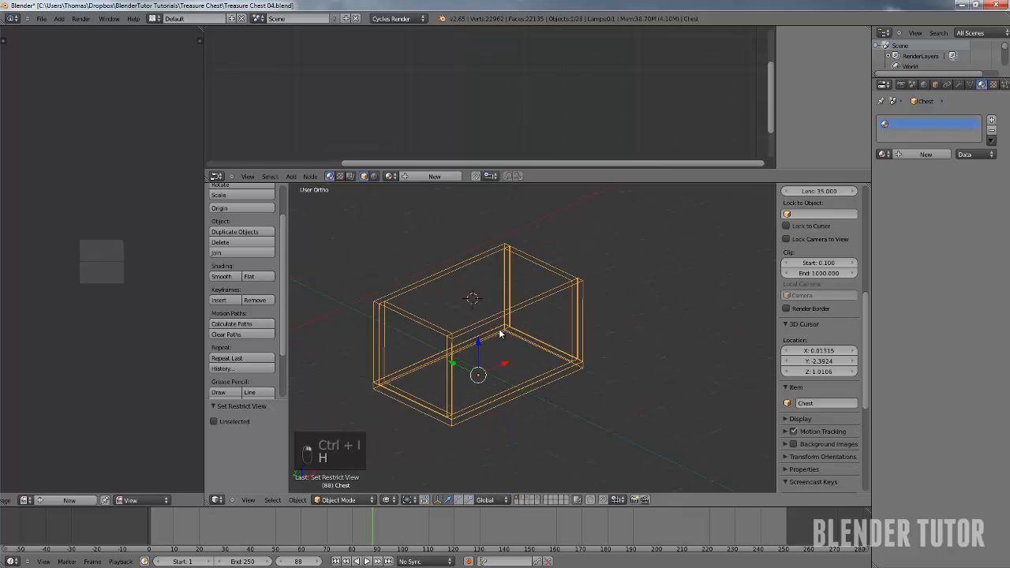
# In Edit Mode, isolate the chest's front board by hiding all the other boards
pyautogui.press('Tab')
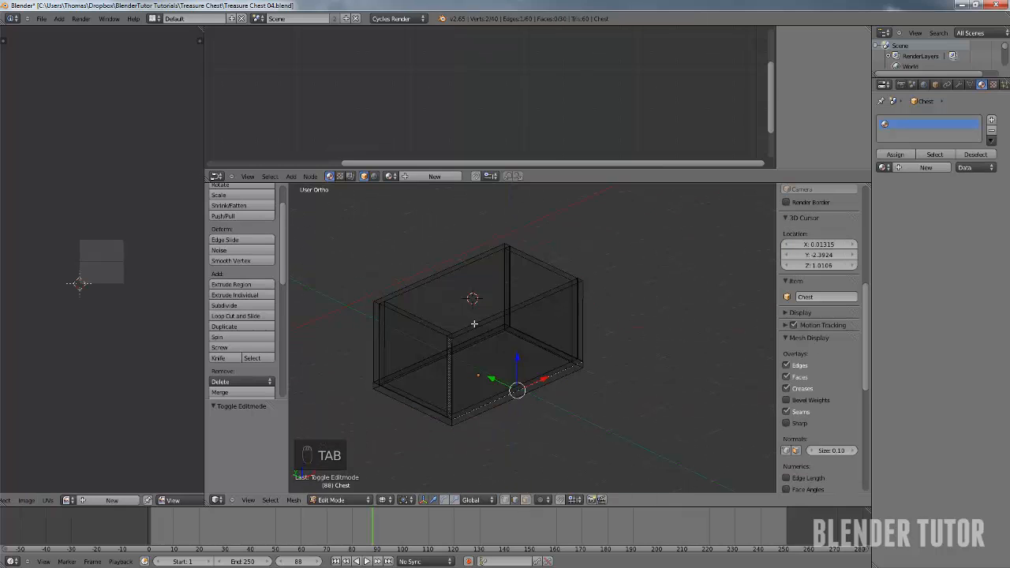
pyautogui.rightClick(474, 333)
pyautogui.rightClick(477, 328)
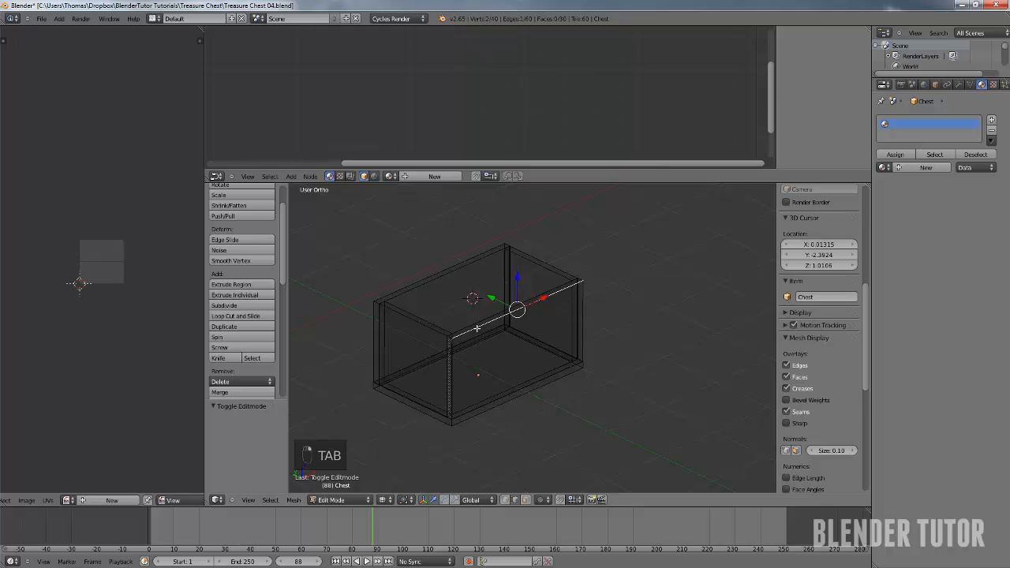
pyautogui.press('l')
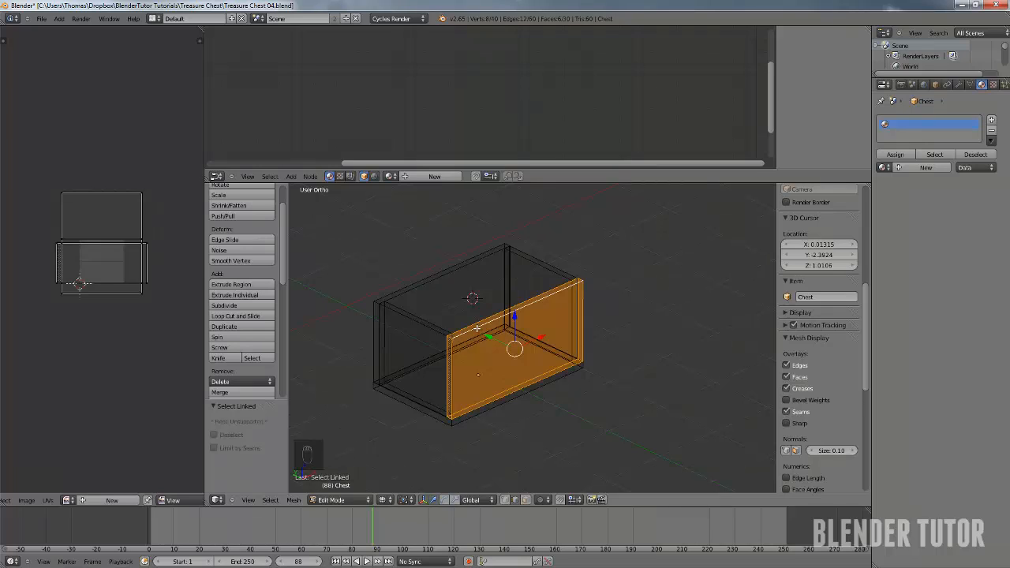
pyautogui.hotkey('ctrl', 'i')
pyautogui.press('h')
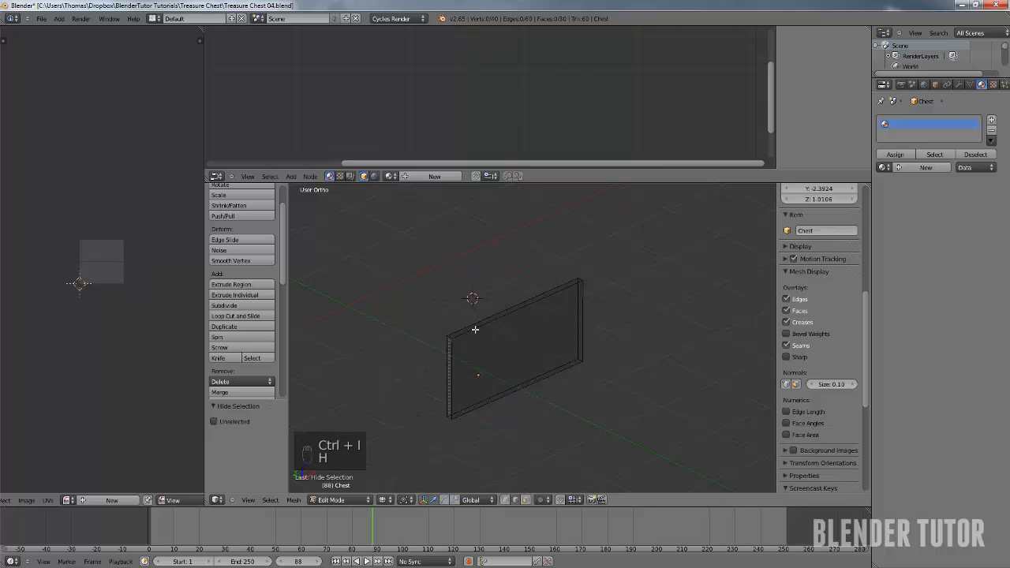
pyautogui.moveTo(477, 329); pyautogui.dragTo(568, 404, button='middle')
pyautogui.scroll(3, 567, 405)
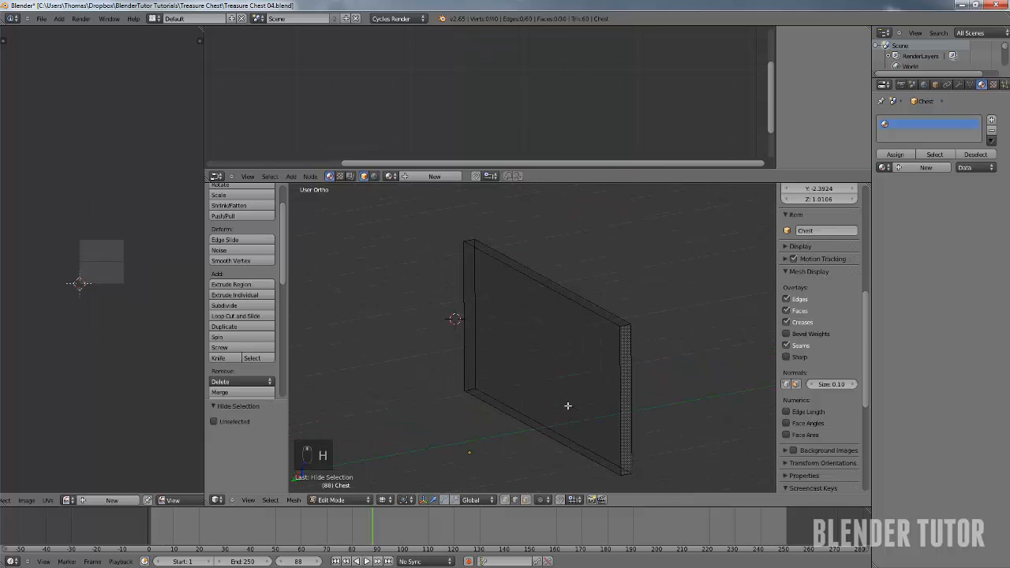
# Return to solid shading and mark the bottom edge of the front board's inner face as a seam
pyautogui.moveTo(488, 376)
pyautogui.mouseDown(button='middle')
pyautogui.moveTo(482, 329)
pyautogui.moveTo(597, 336)
pyautogui.moveTo(580, 284)
pyautogui.moveTo(608, 291)
pyautogui.moveTo(660, 276)
pyautogui.mouseUp(button='middle')
pyautogui.press('z')
pyautogui.rightClick(537, 351)
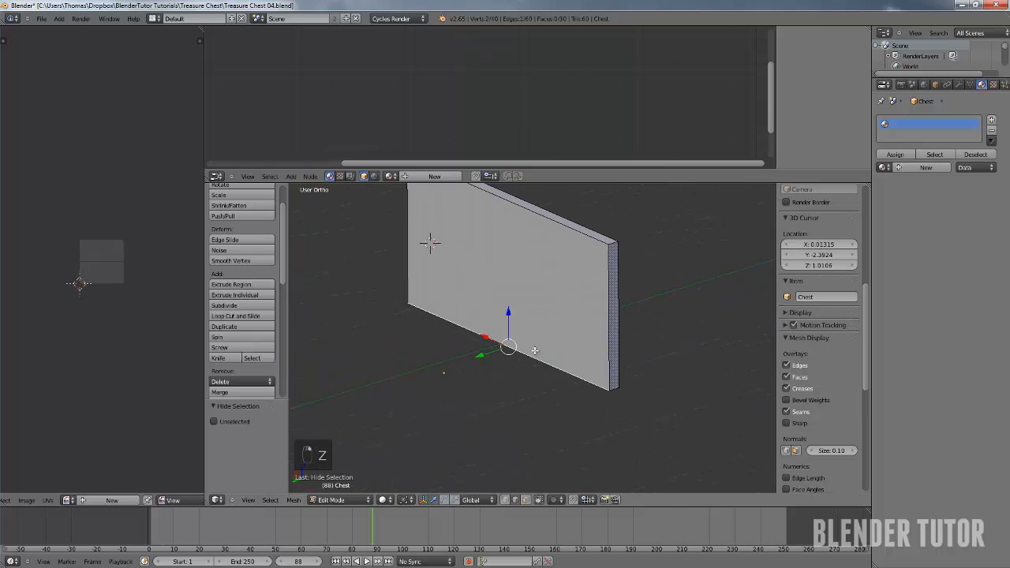
pyautogui.moveTo(543, 351); pyautogui.dragTo(523, 368, button='middle')
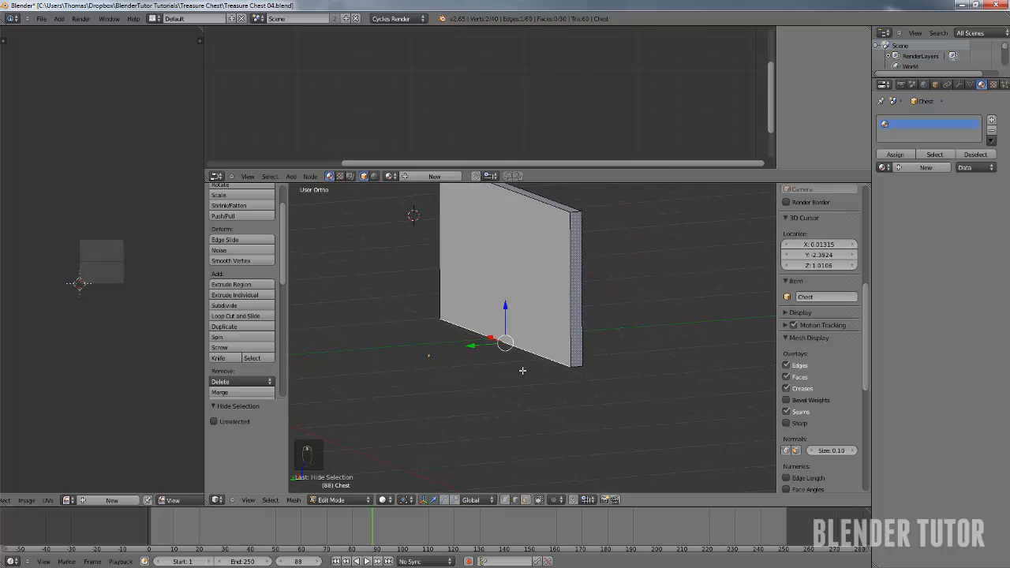
pyautogui.hotkey('ctrl', 'e')
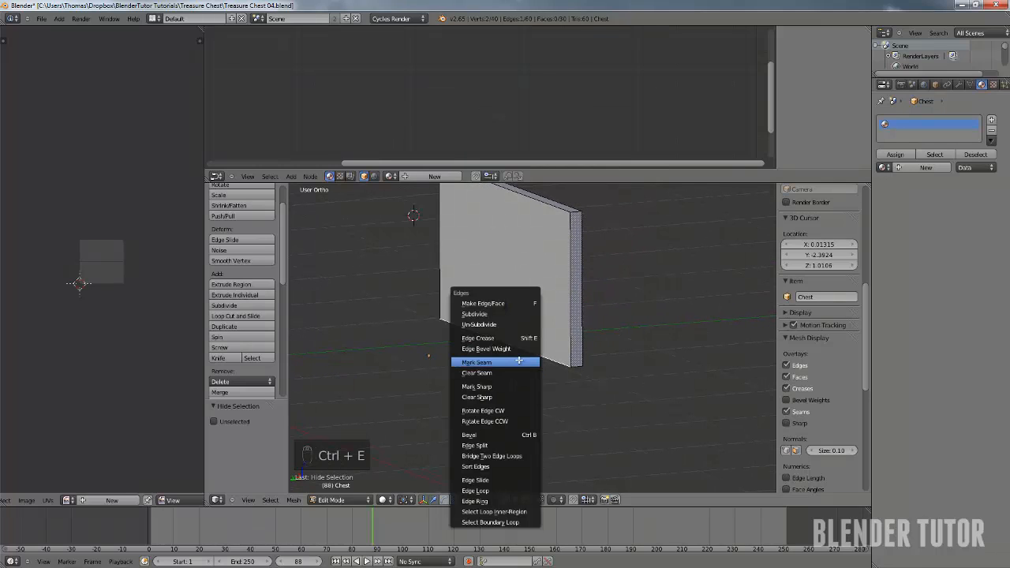
pyautogui.click(519, 361)
# Mark both vertical edges of the front board's inner face as seams
pyautogui.rightClick(570, 320)
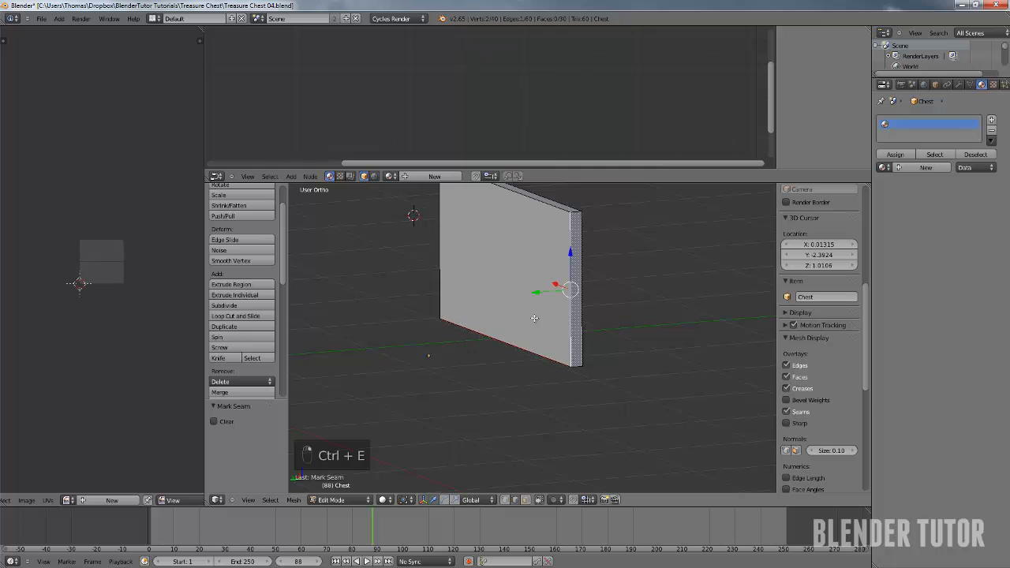
pyautogui.moveTo(534, 318); pyautogui.dragTo(623, 312, button='middle')
pyautogui.keyDown('shift'); pyautogui.rightClick(403, 283); pyautogui.keyUp('shift')
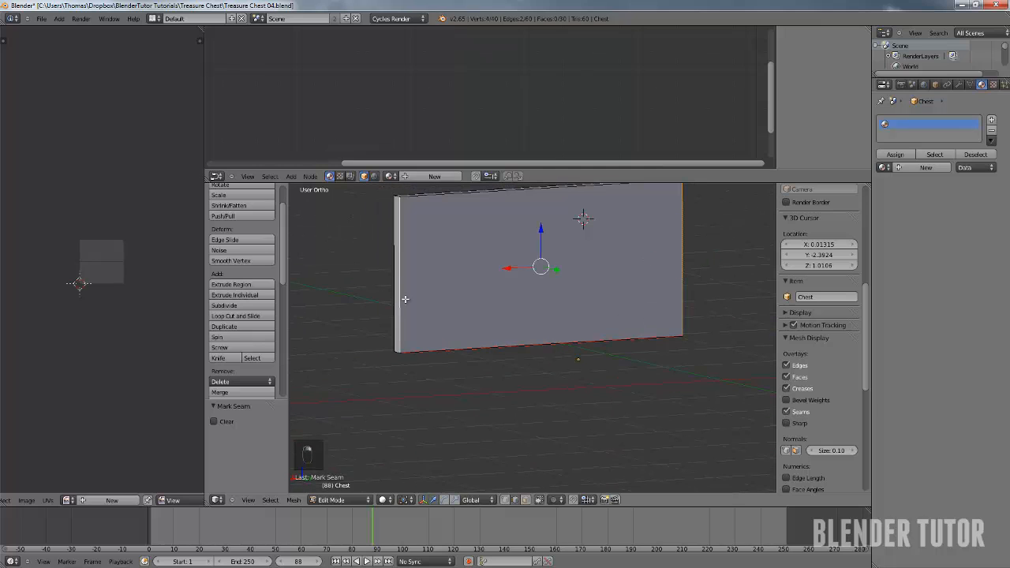
pyautogui.hotkey('ctrl', 'e')
pyautogui.click(405, 302)
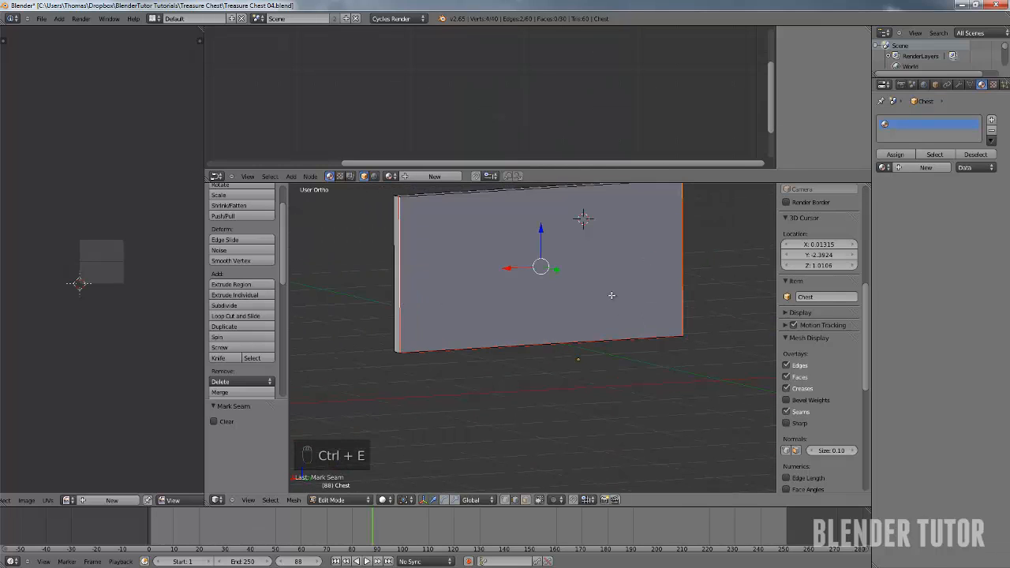
# In a wireframe side view, circle-select the four short thickness edges at the front board's corners and mark them as seams
pyautogui.moveTo(610, 295); pyautogui.dragTo(475, 357, button='middle')
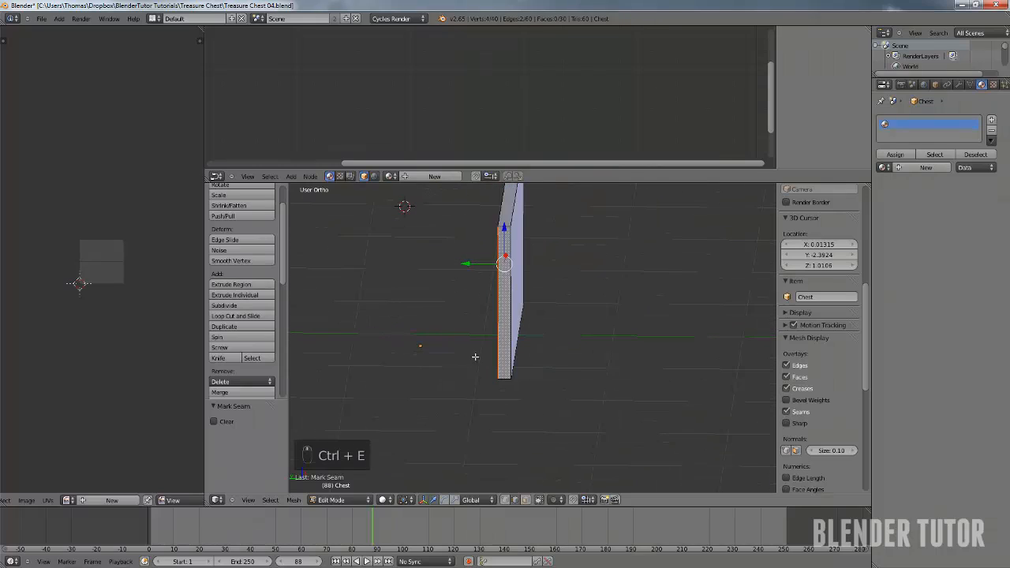
pyautogui.rightClick(513, 374)
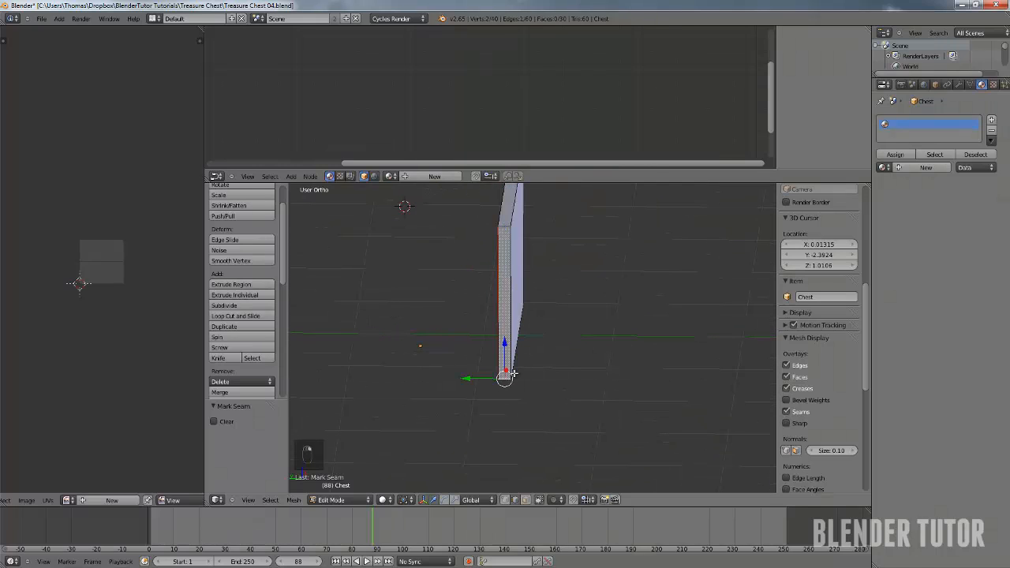
pyautogui.rightClick(506, 227)
pyautogui.moveTo(505, 227); pyautogui.dragTo(507, 233, button='middle')
pyautogui.press('z')
pyautogui.press('KP_1')
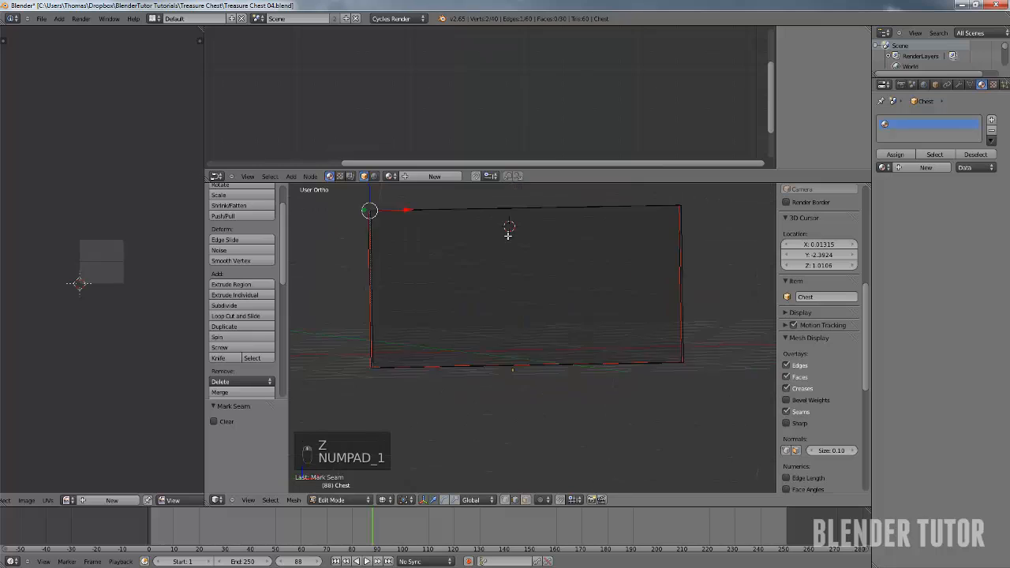
pyautogui.press('KP_3')
pyautogui.scroll(1, 507, 235)
pyautogui.keyDown('shift'); pyautogui.moveTo(548, 305); pyautogui.dragTo(499, 335, button='middle'); pyautogui.keyUp('shift')
pyautogui.press('c')
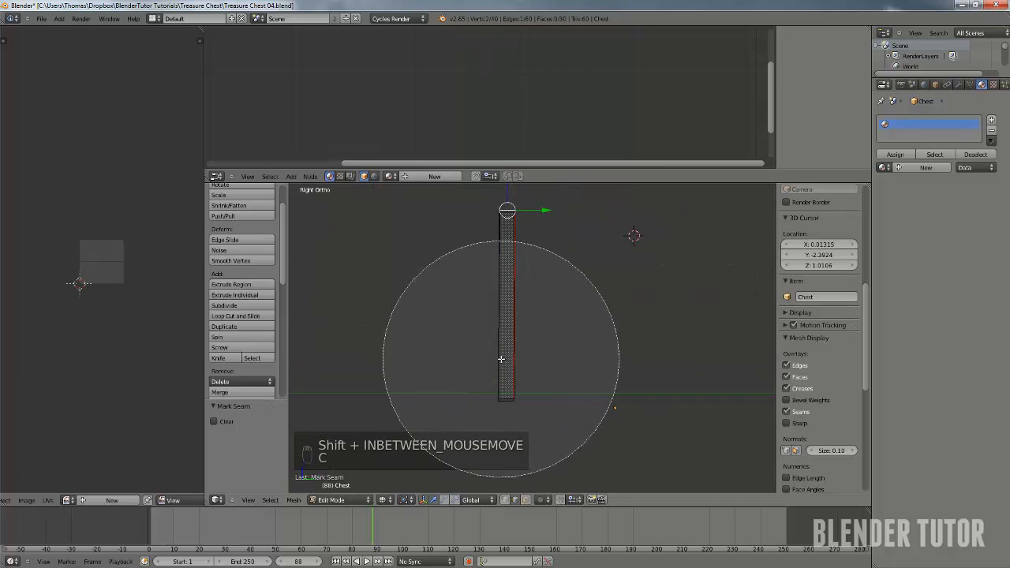
pyautogui.scroll(6, 500, 376)
pyautogui.scroll(8, 508, 388)
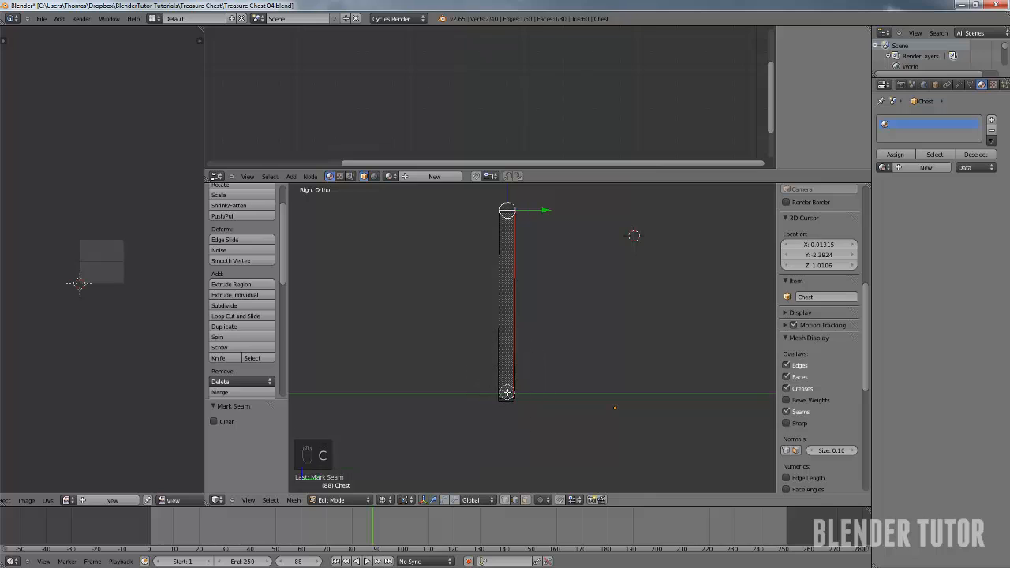
pyautogui.click(507, 401)
pyautogui.click(509, 215)
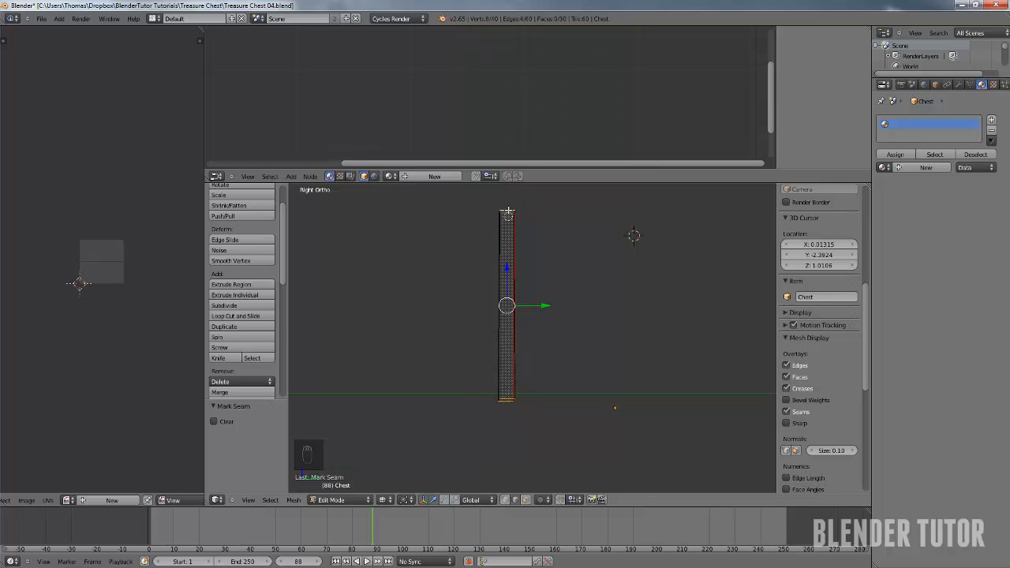
pyautogui.hotkey('ctrl', 'e')
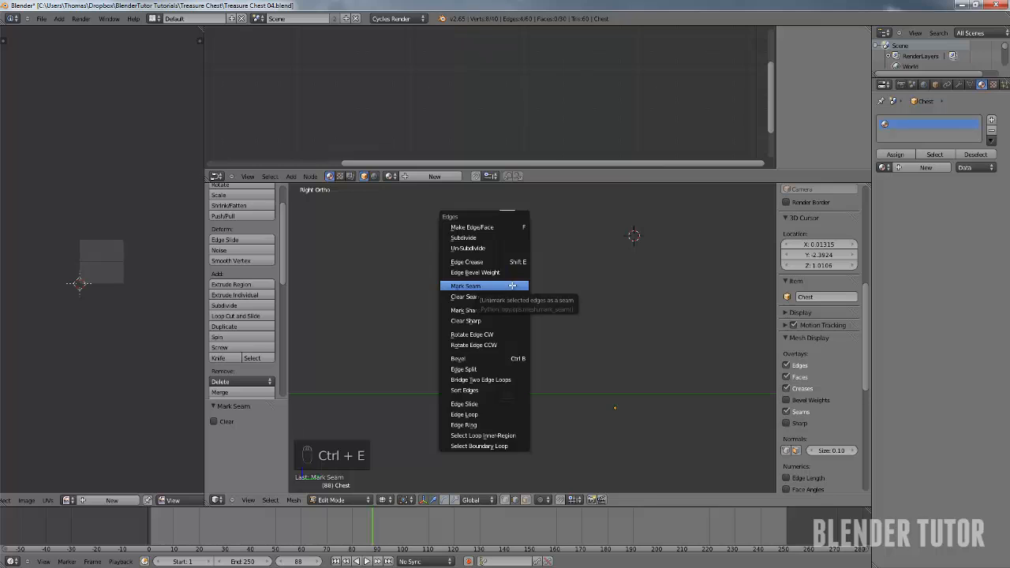
pyautogui.click(512, 285)
# Select the entire front board and unwrap it along its seams
pyautogui.moveTo(512, 286); pyautogui.dragTo(520, 328, button='middle')
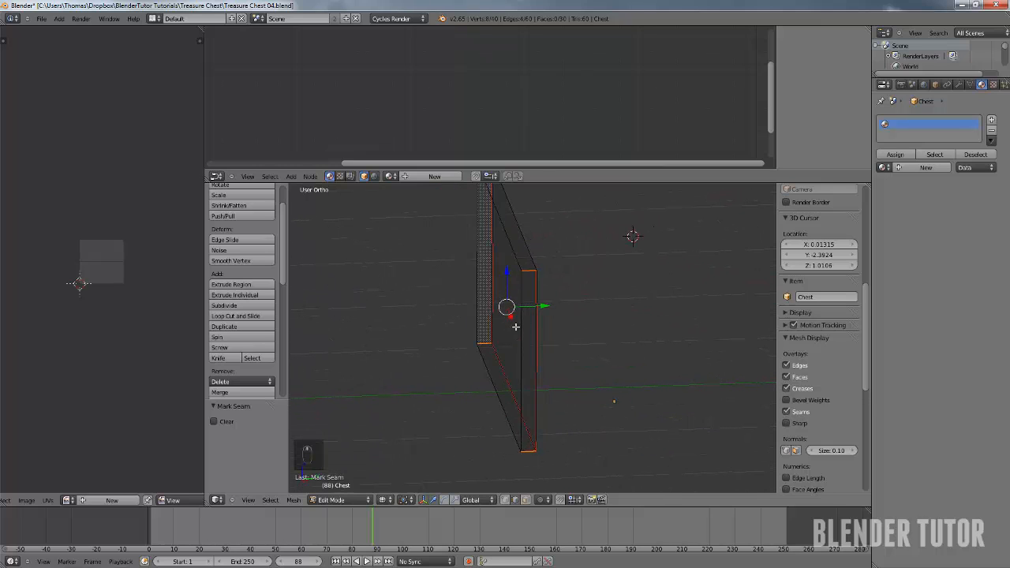
pyautogui.press('a')
pyautogui.press('a')
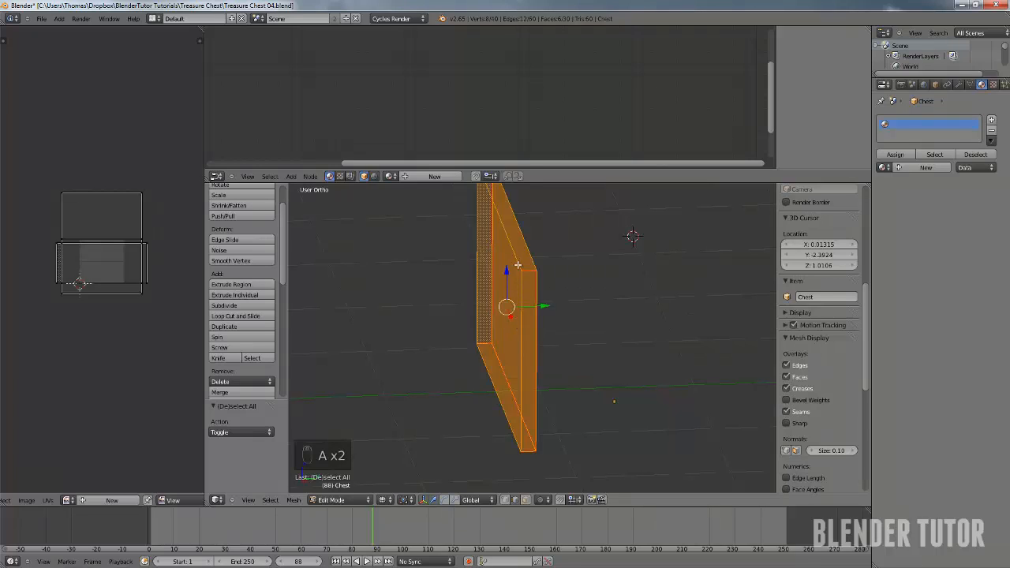
pyautogui.press('u')
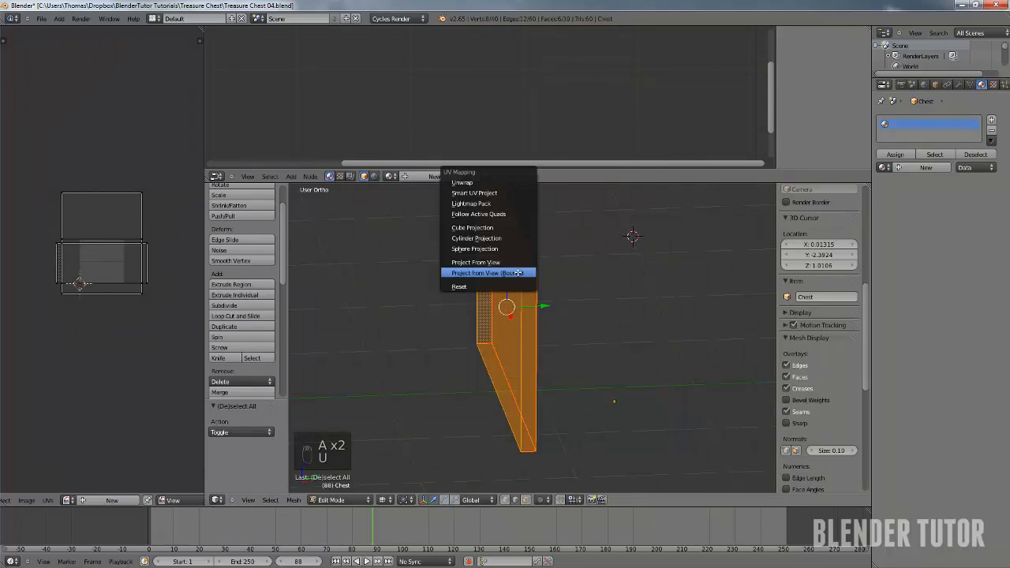
pyautogui.click(477, 183)
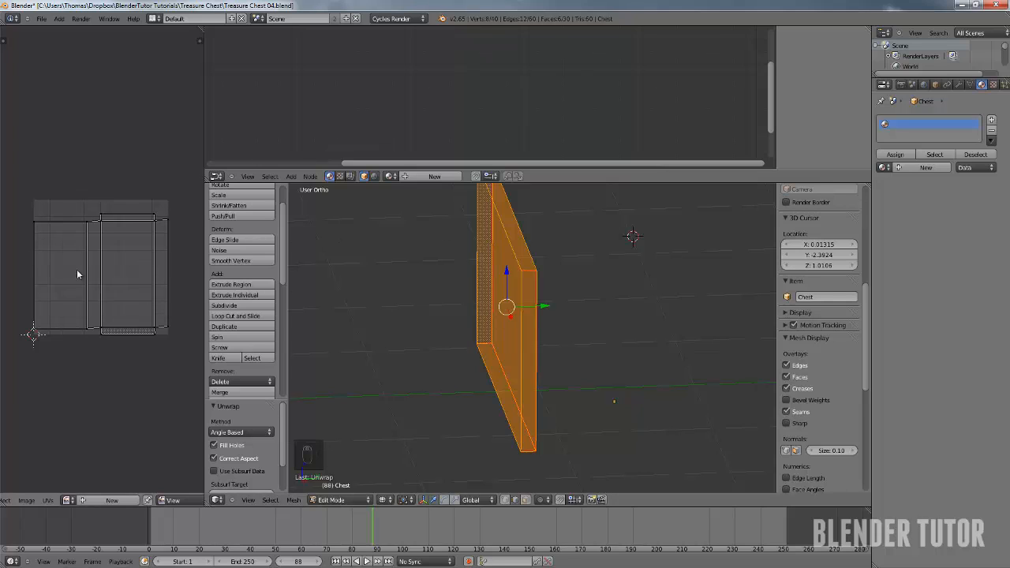
pyautogui.scroll(-2, 116, 225)
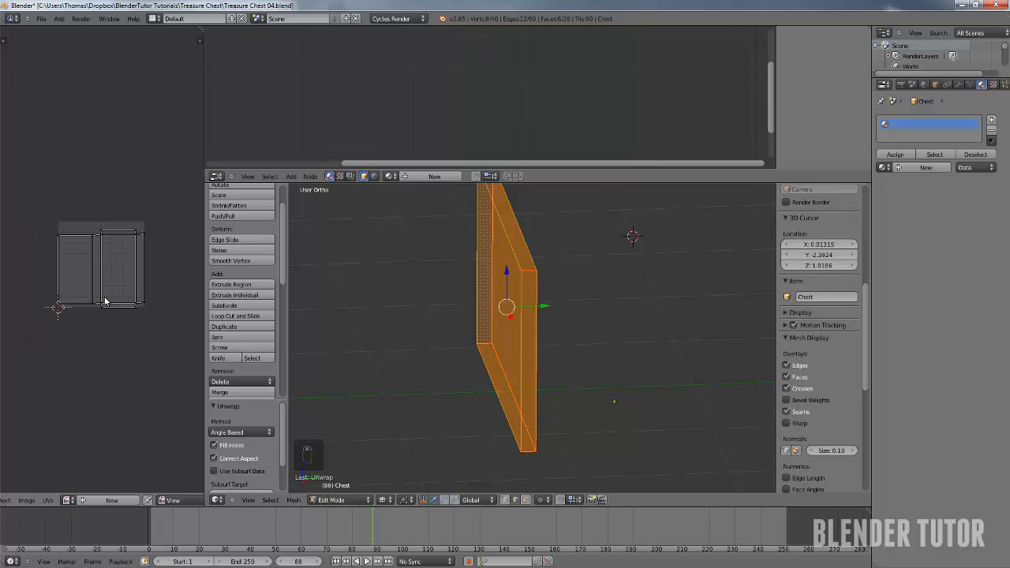
pyautogui.press('r')
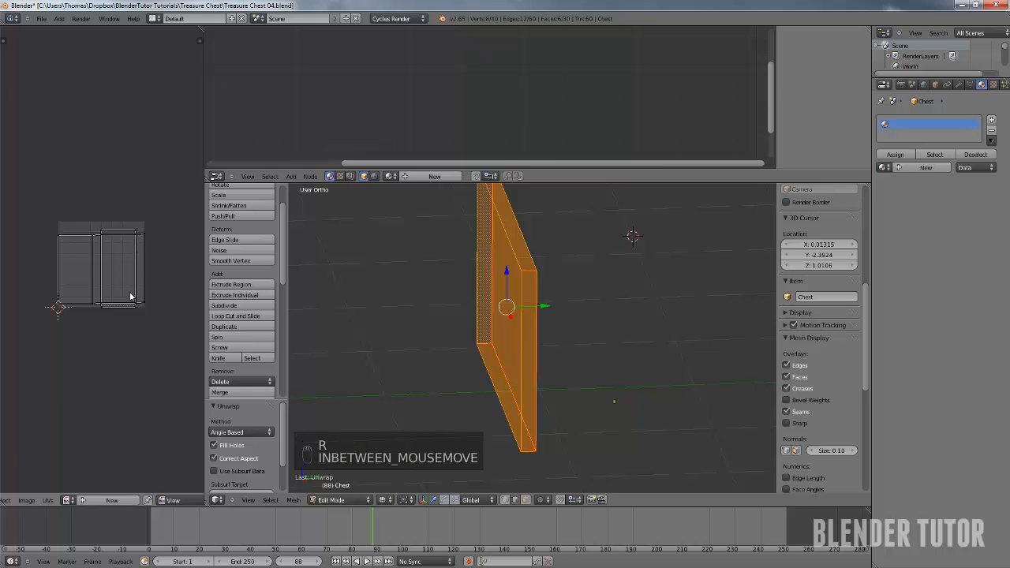
pyautogui.press('a')
pyautogui.press('a')
pyautogui.press('a')
pyautogui.press('r')
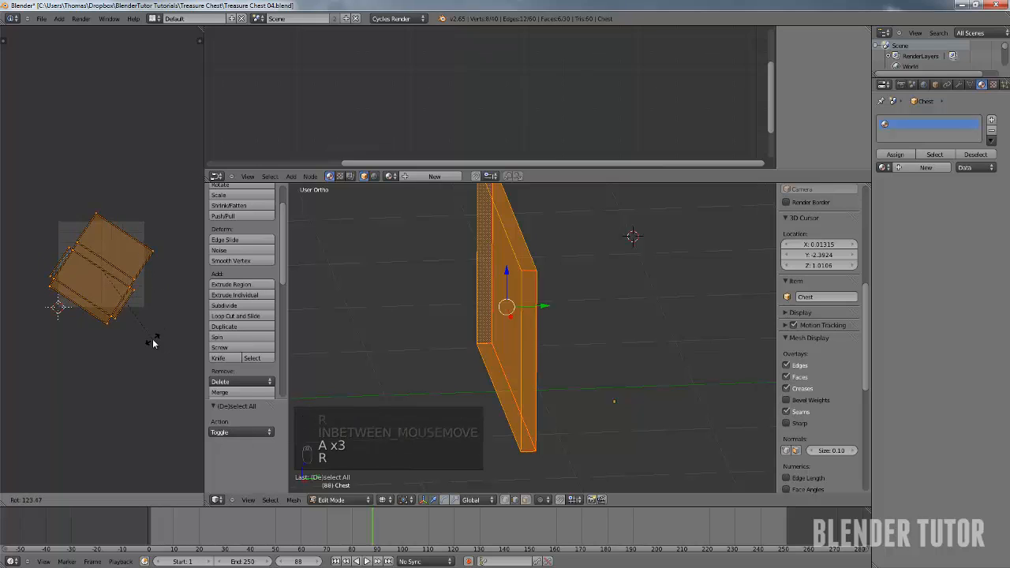
pyautogui.rightClick(131, 466)
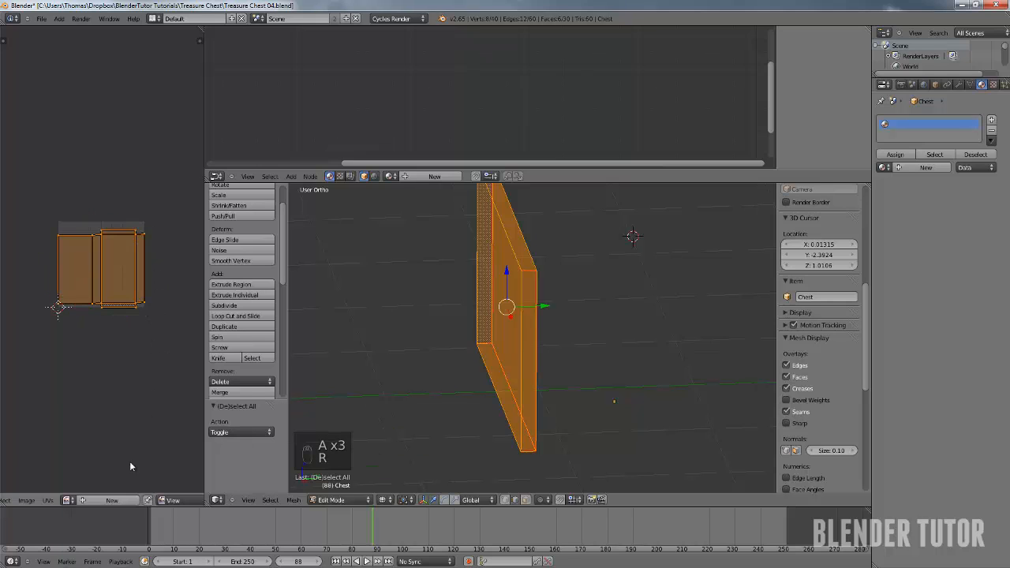
# Open WoodFine0042_1_L.jpg from the Textures folder as the background image for the UV layout, using thumbnail previews
pyautogui.click(28, 501)
pyautogui.click(36, 477)
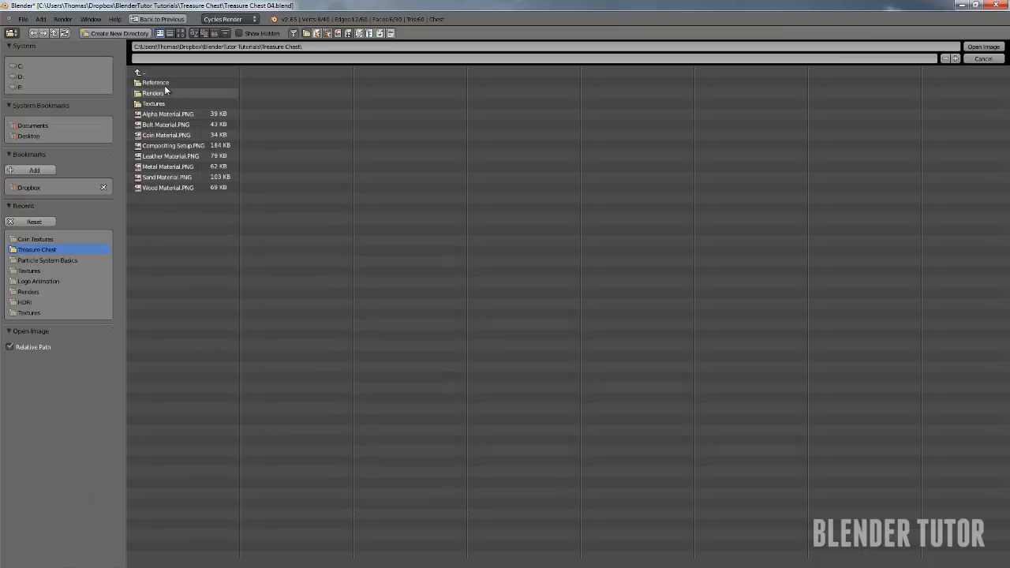
pyautogui.click(160, 105)
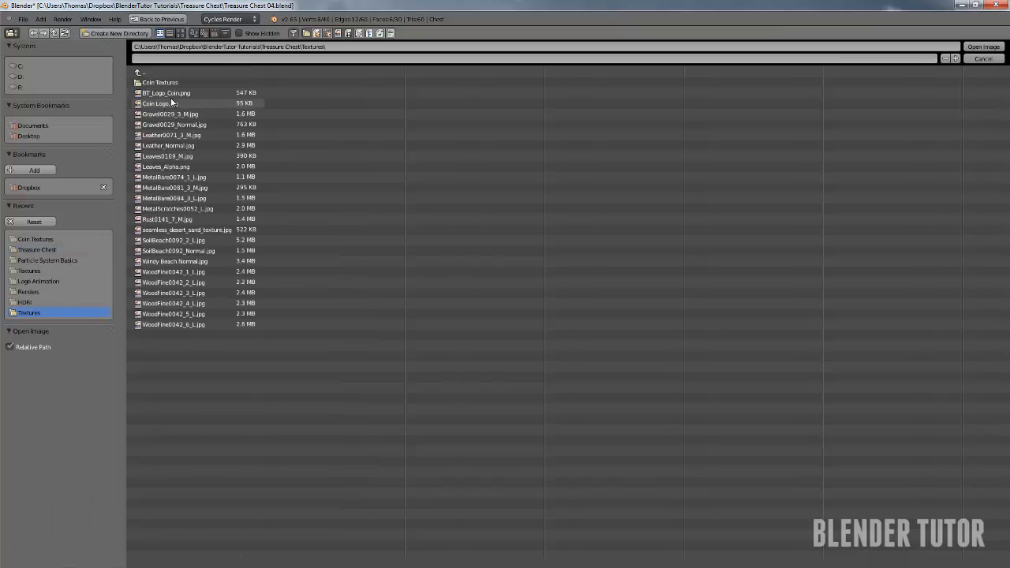
pyautogui.click(181, 33)
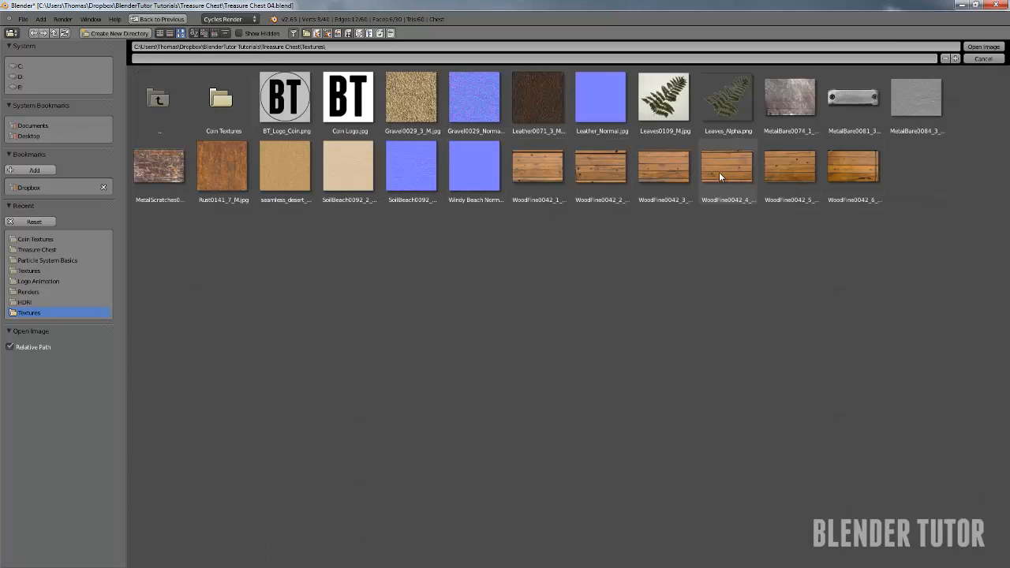
pyautogui.click(537, 174)
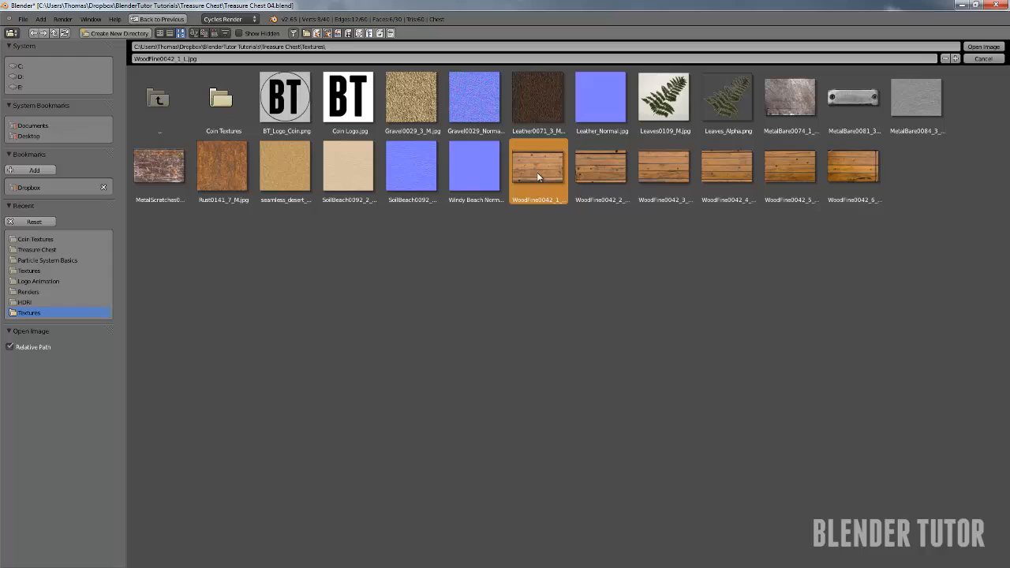
pyautogui.click(983, 47)
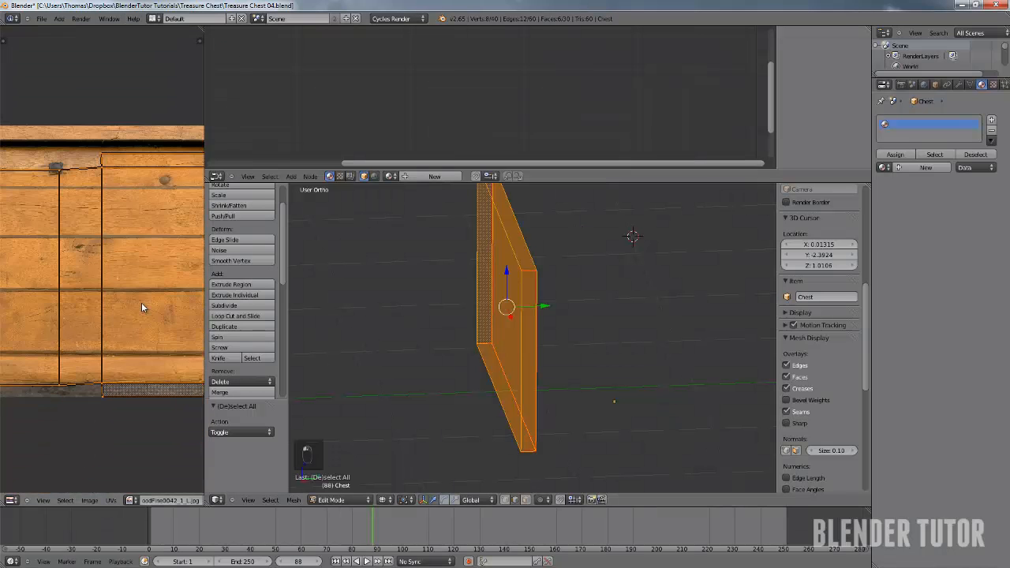
# Rotate the front board's entire UV layout 90 degrees over the wood image
pyautogui.press('Home')
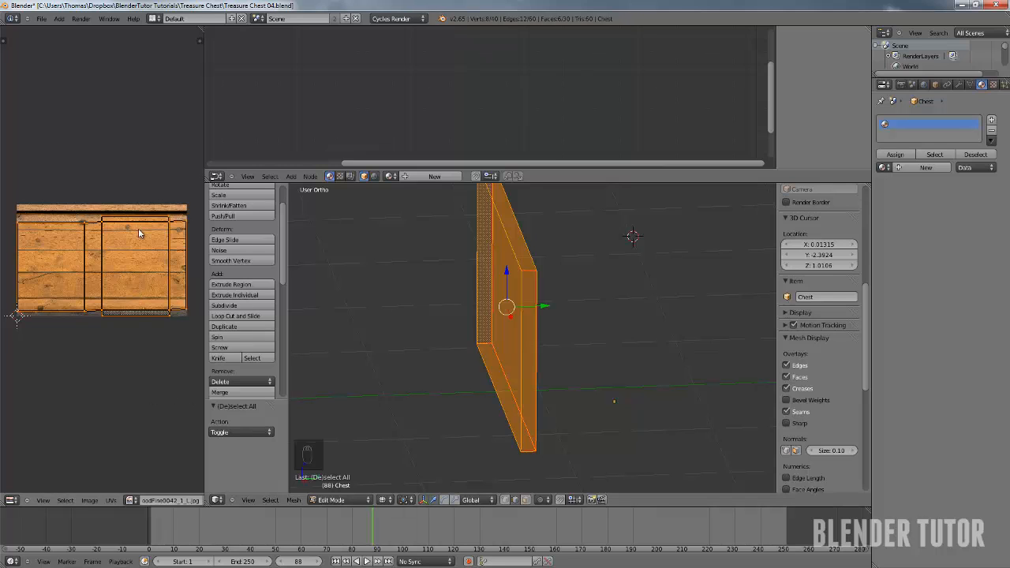
pyautogui.press('r')
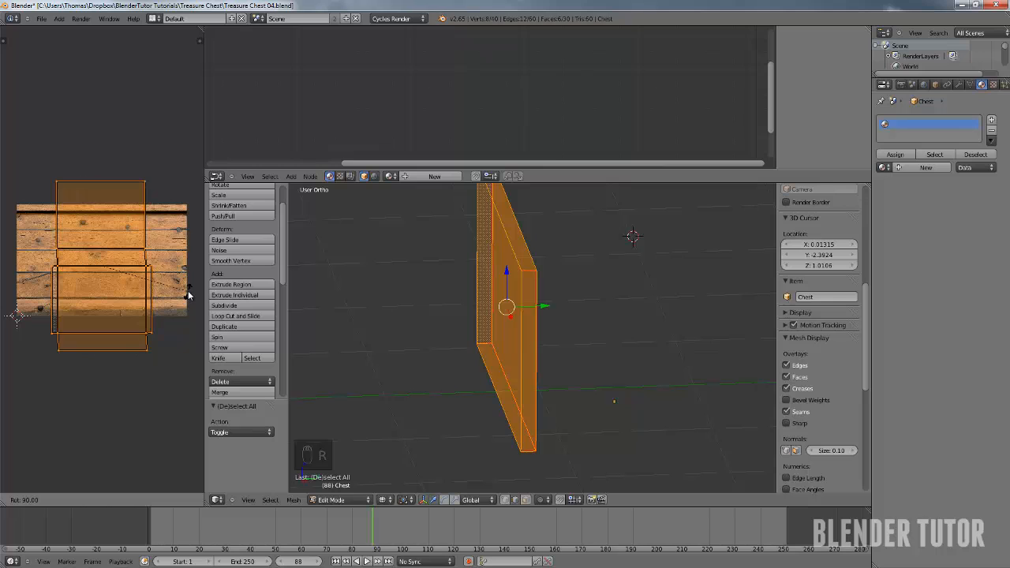
pyautogui.click(187, 298)
pyautogui.scroll(-1, 155, 312)
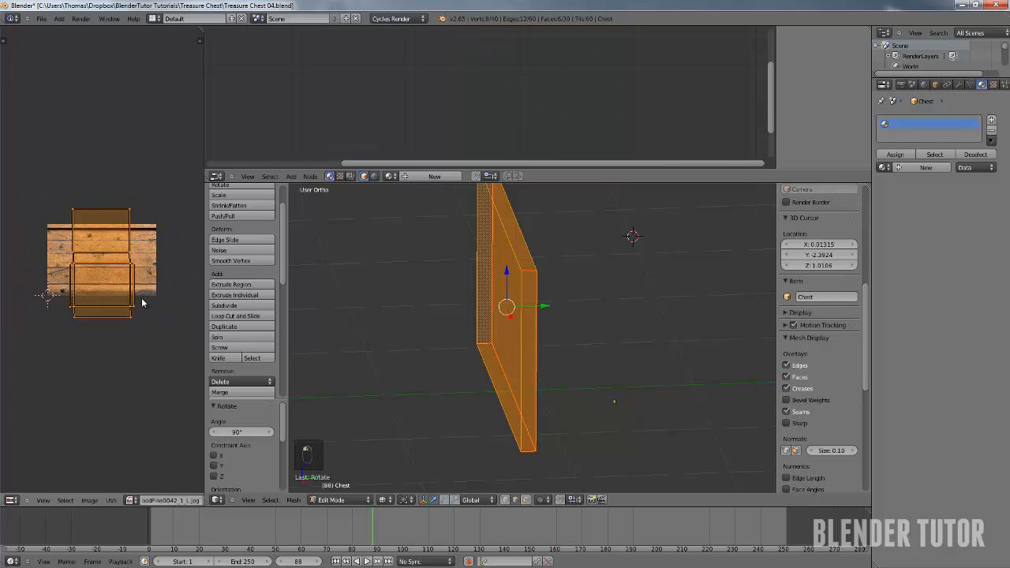
# Face the front board in front view and map it with Cube Projection
pyautogui.moveTo(552, 324); pyautogui.dragTo(456, 312, button='middle')
pyautogui.press('KP_1')
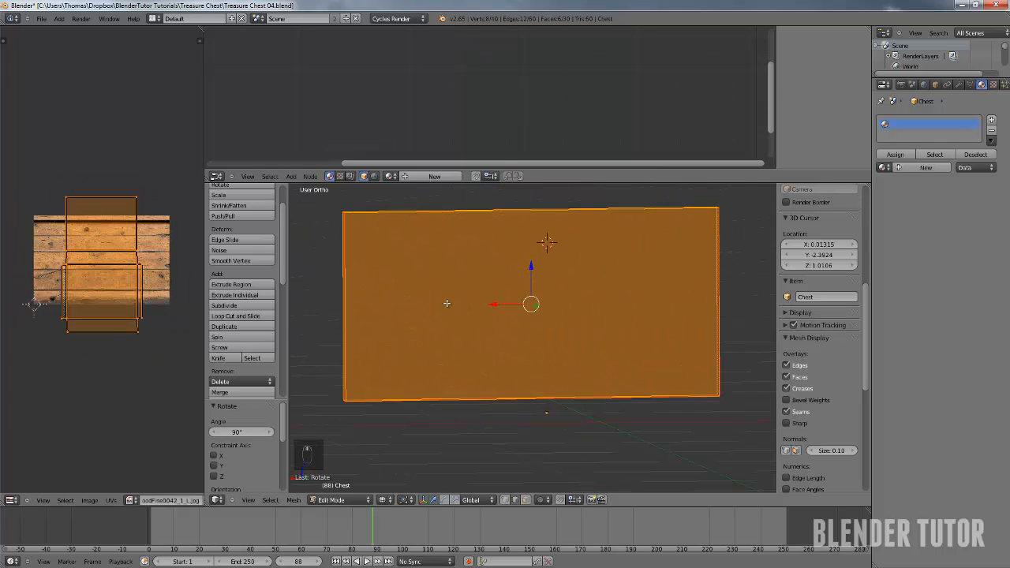
pyautogui.scroll(-1, 420, 303)
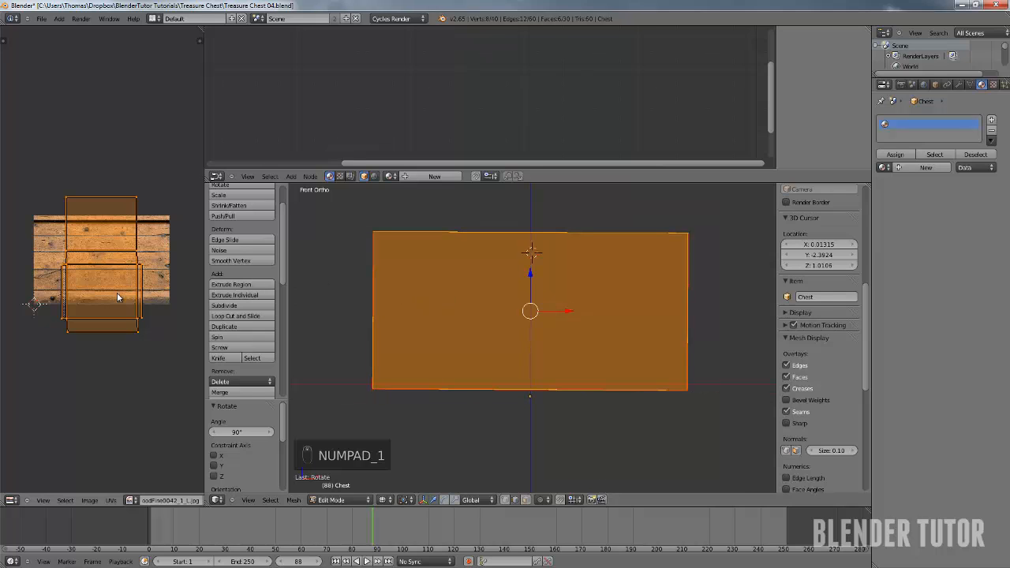
pyautogui.press('u')
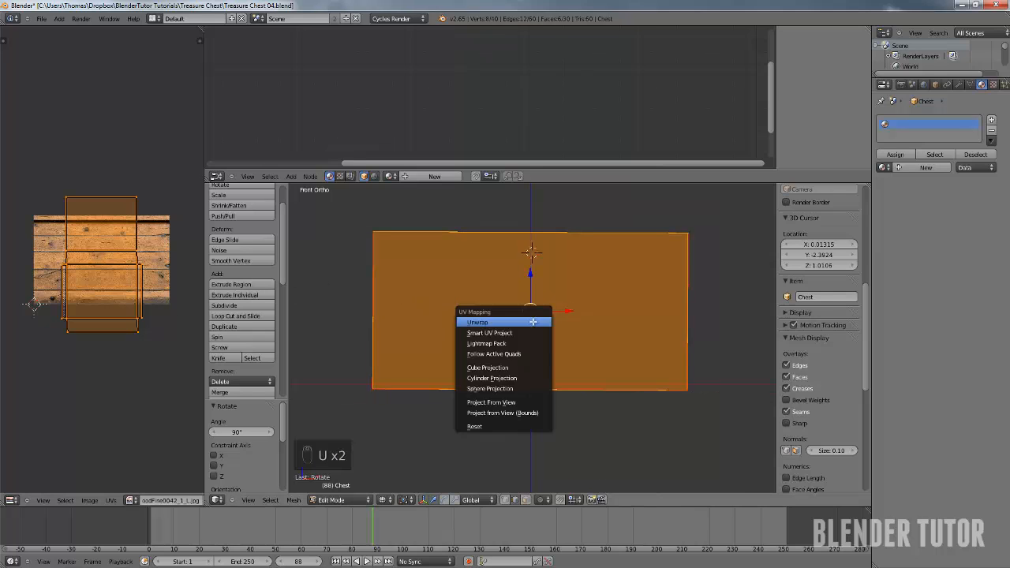
pyautogui.click(525, 364)
pyautogui.scroll(-3, 139, 277)
pyautogui.scroll(1, 139, 276)
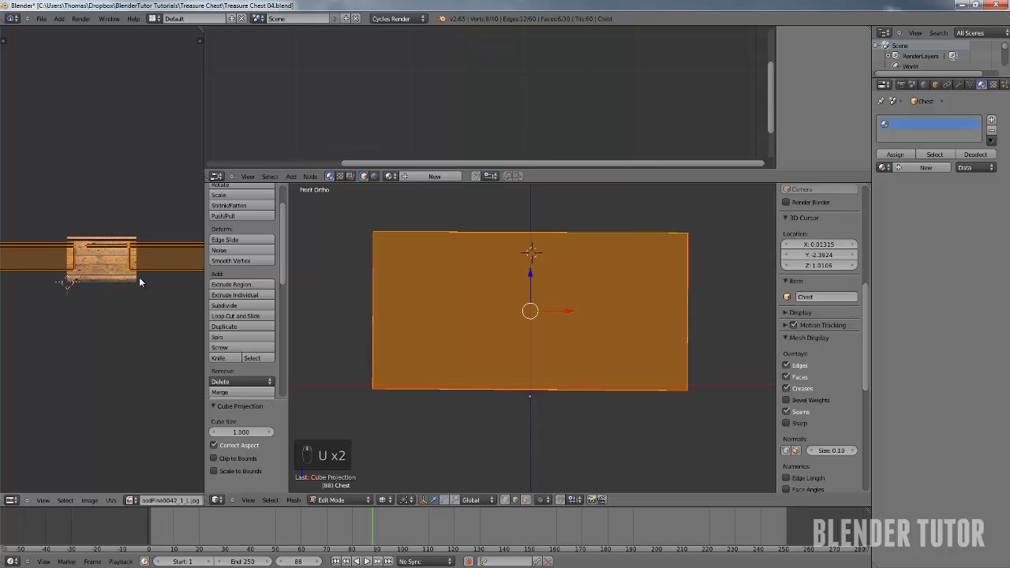
# Apply the chest's rotation and scale in Object Mode and return to Edit Mode
pyautogui.press('Tab')
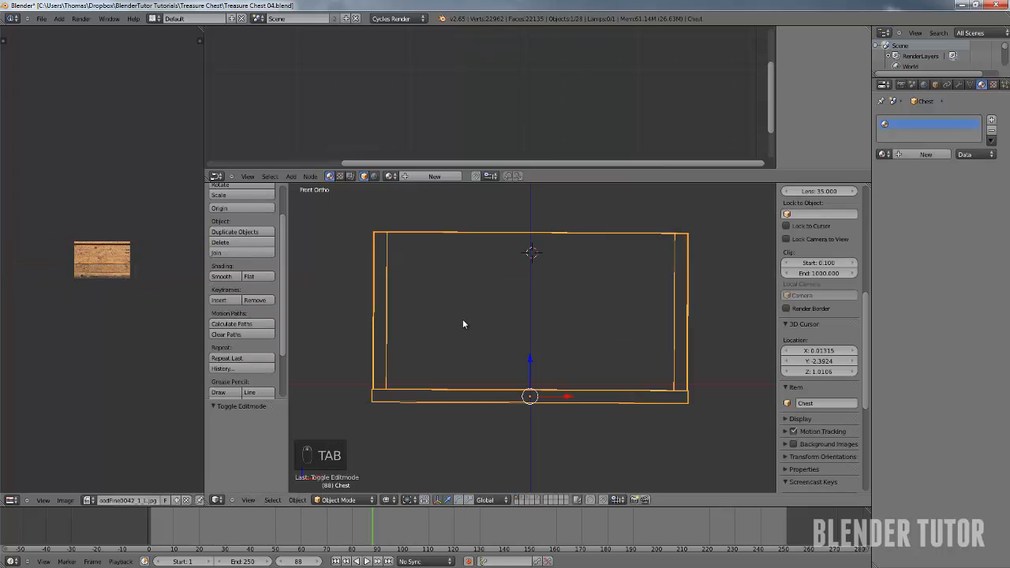
pyautogui.hotkey('ctrl', 'a')
pyautogui.click(470, 347)
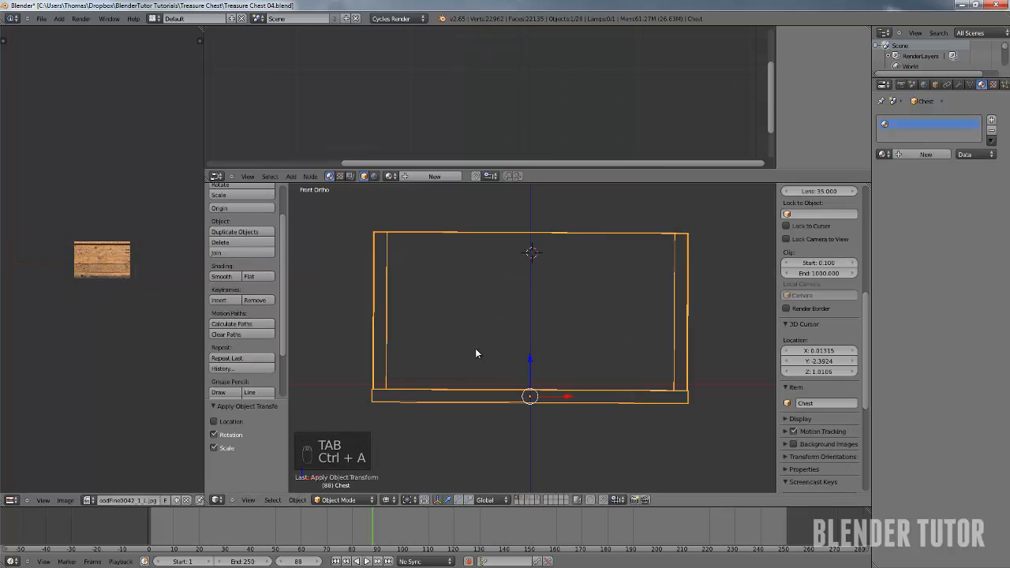
pyautogui.press('Tab')
# Remap the front board with Cube Projection using the applied scale
pyautogui.press('u')
pyautogui.click(473, 347)
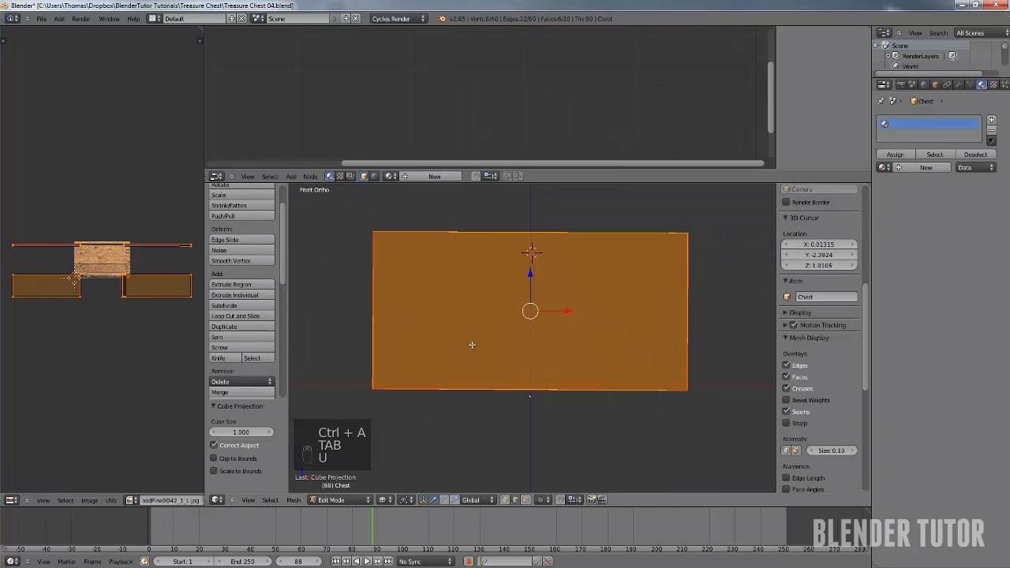
# Unwrap the front board again along its seams and check the layout against the wood texture
pyautogui.press('u')
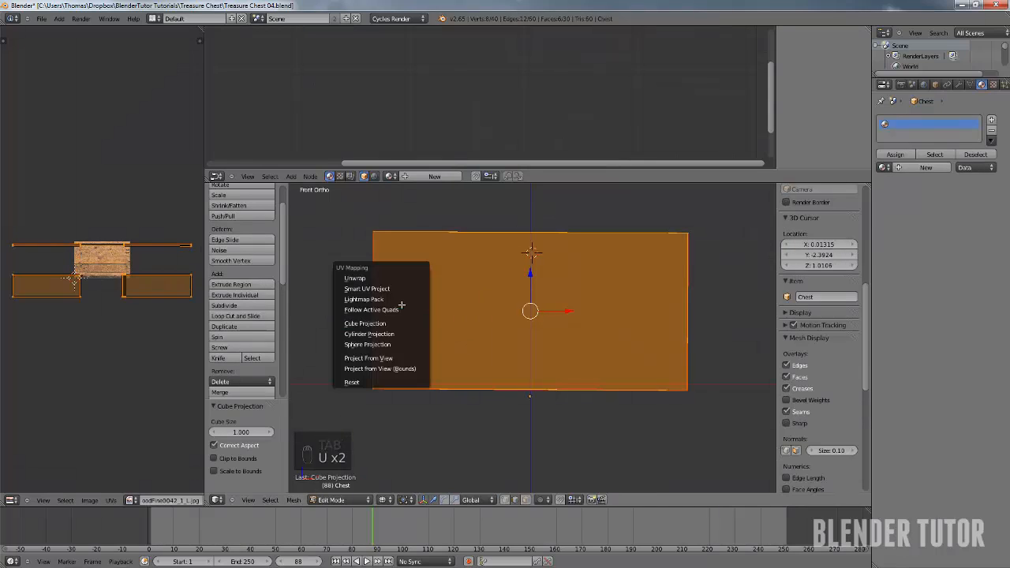
pyautogui.click(390, 279)
pyautogui.scroll(3, 165, 276)
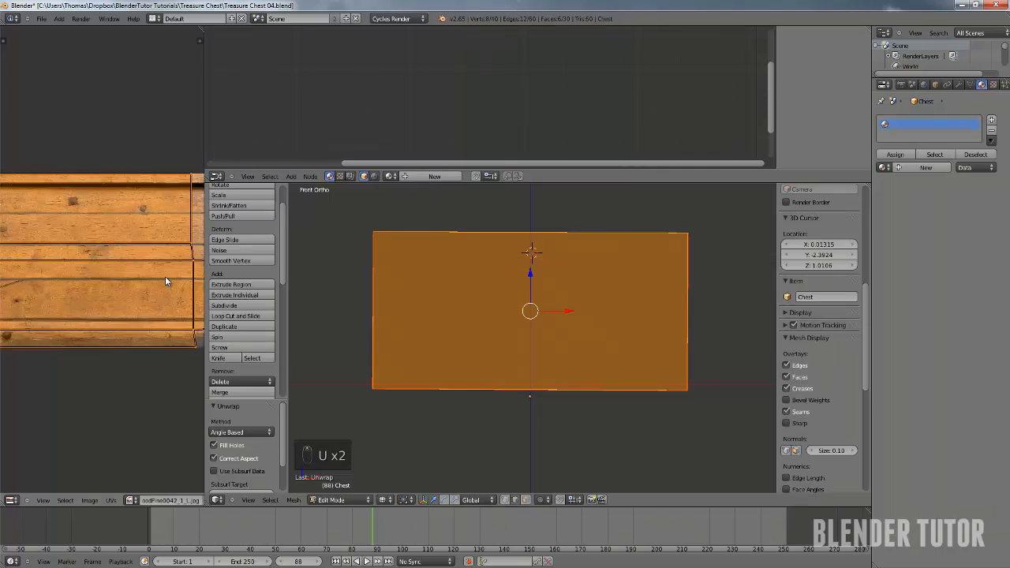
pyautogui.scroll(-3, 164, 276)
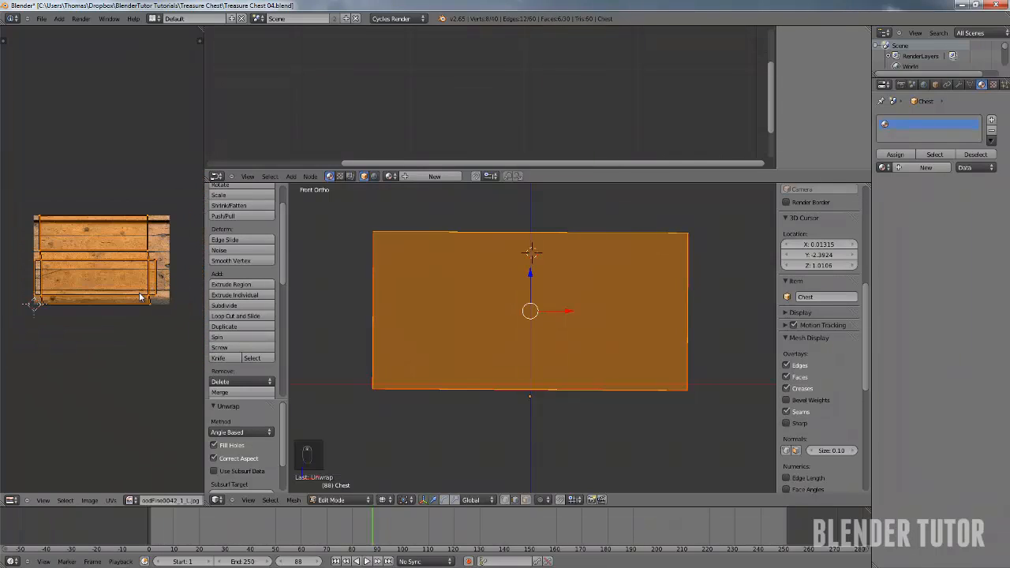
pyautogui.scroll(2, 140, 292)
pyautogui.scroll(-2, 139, 293)
pyautogui.scroll(1, 141, 273)
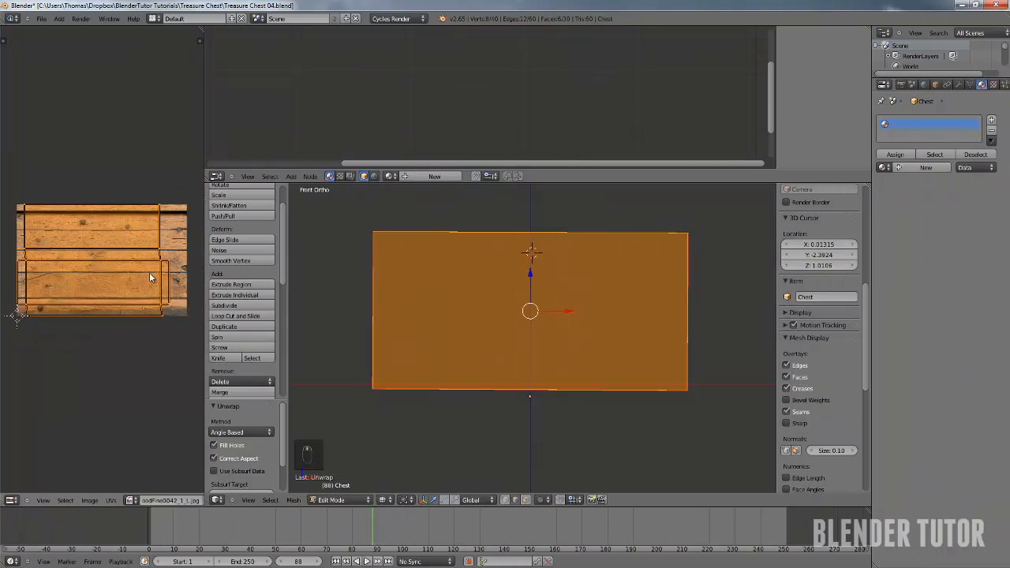
# Box-select the UV vertices down the right edge of the main panels and straighten them by scaling to 0 along X
pyautogui.press('b')
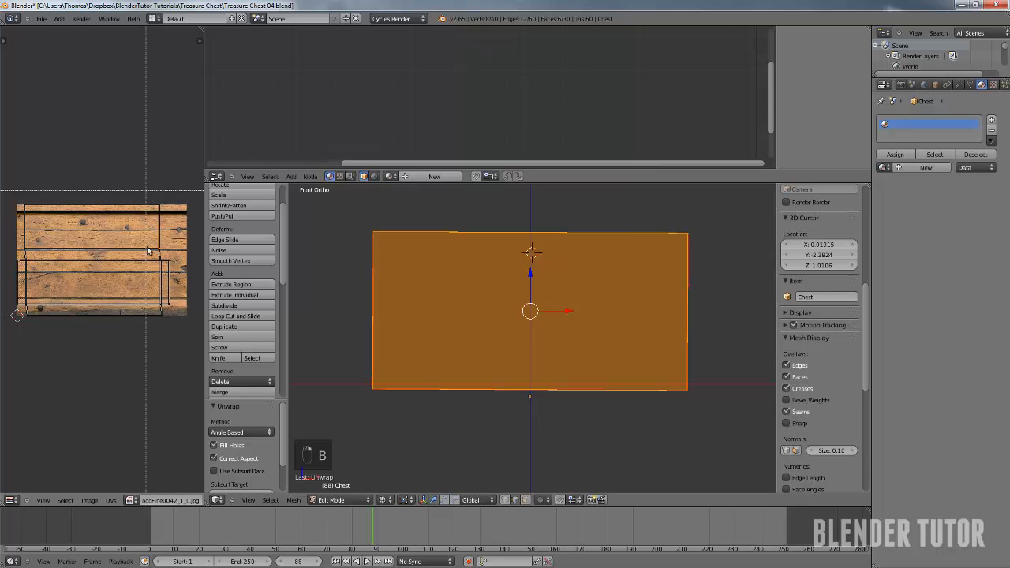
pyautogui.moveTo(146, 190); pyautogui.dragTo(164, 341)
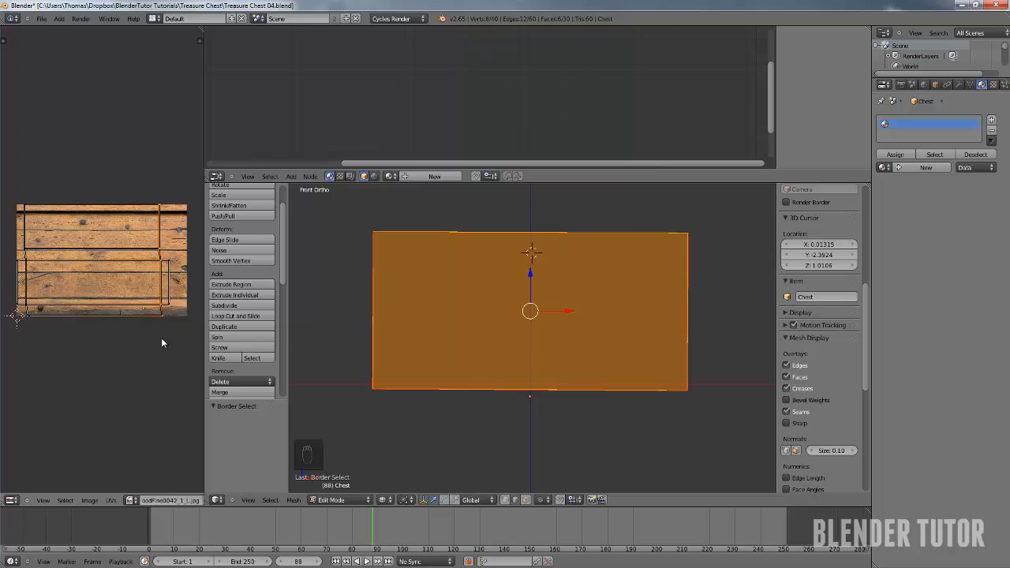
pyautogui.press('s')
pyautogui.press('y')
pyautogui.press('0')
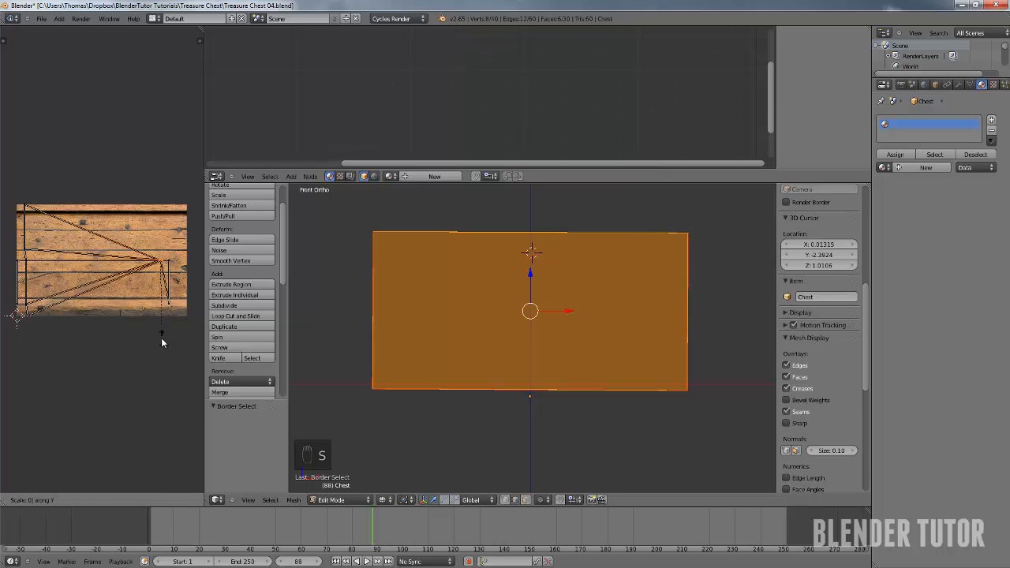
pyautogui.rightClick(160, 351)
pyautogui.press('s')
pyautogui.press('x')
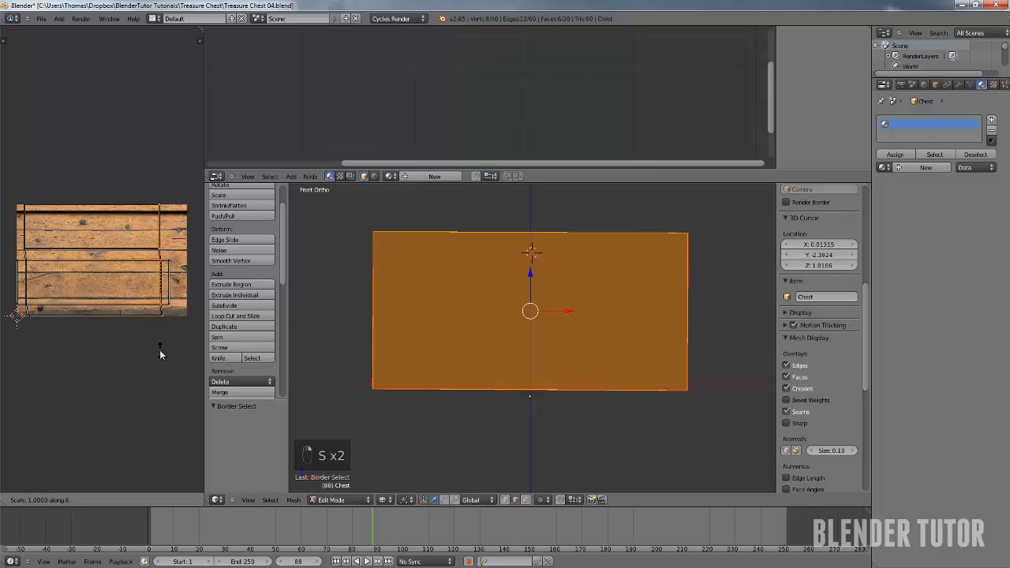
pyautogui.press('0')
pyautogui.press('Return')
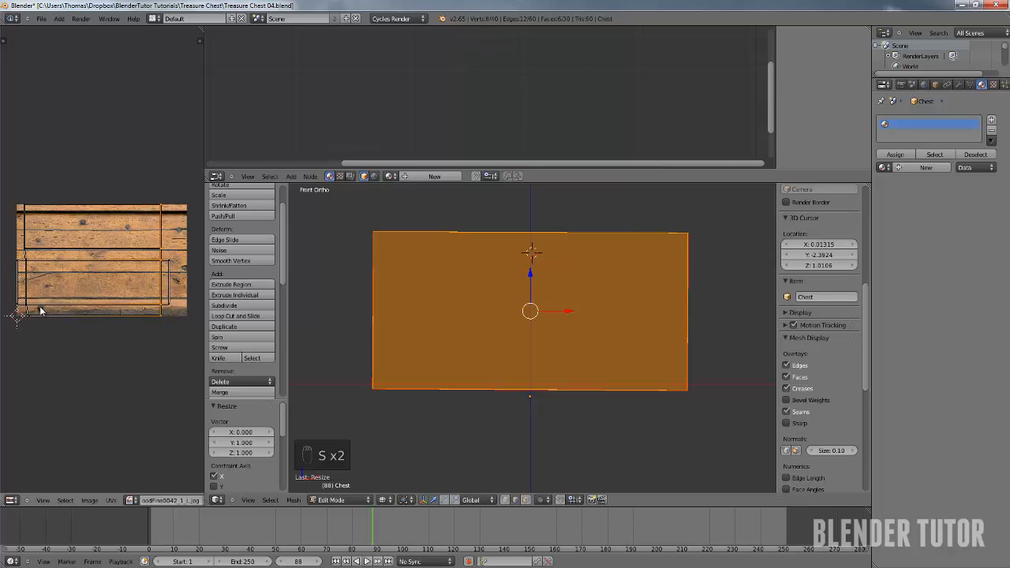
# Box-select the UV vertices down the left edge of the main panels and align them vertically with an X scale of 0
pyautogui.press('b')
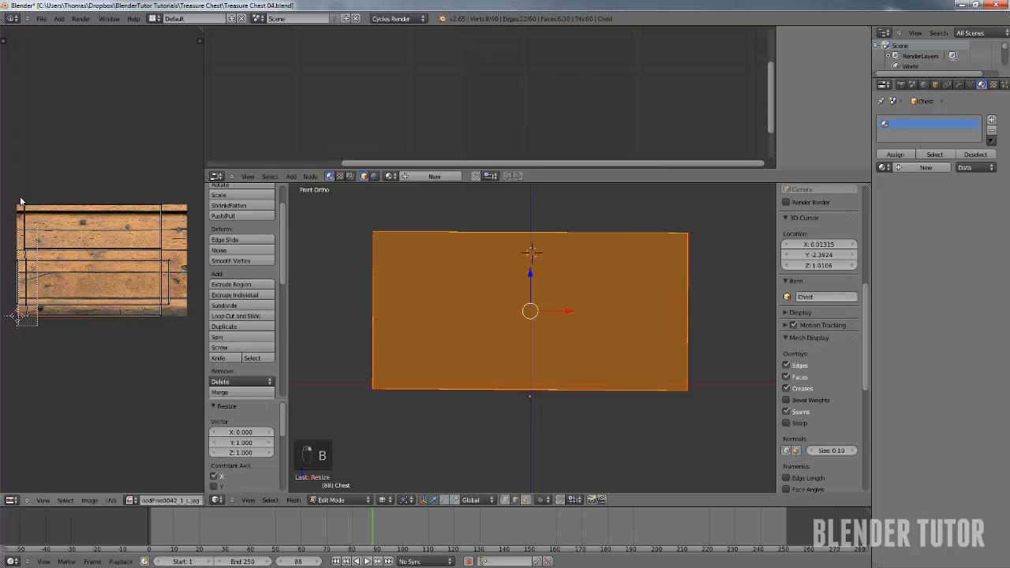
pyautogui.moveTo(27, 191); pyautogui.dragTo(67, 227)
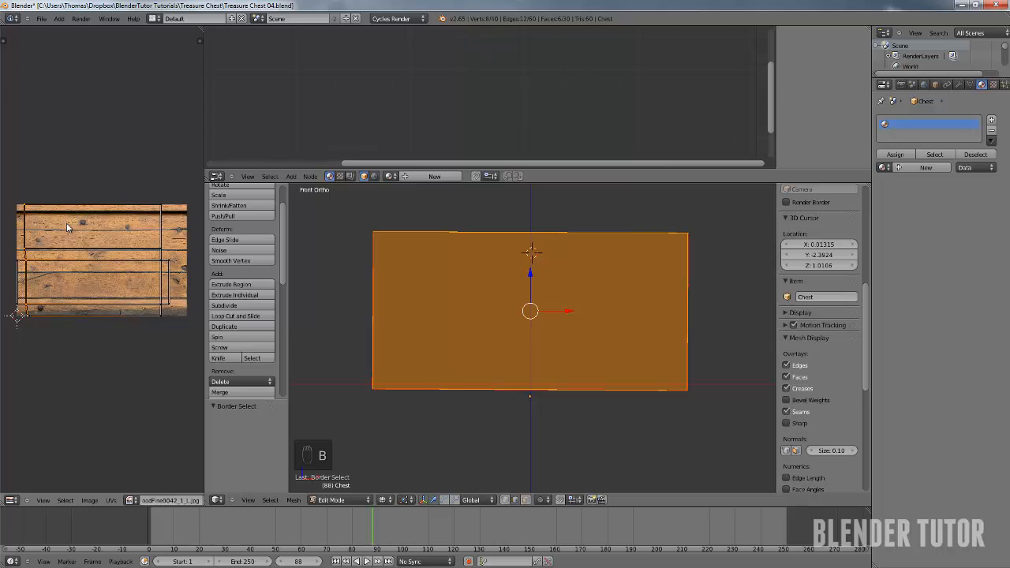
pyautogui.press('s')
pyautogui.press('x')
pyautogui.press('0')
pyautogui.press('Return')
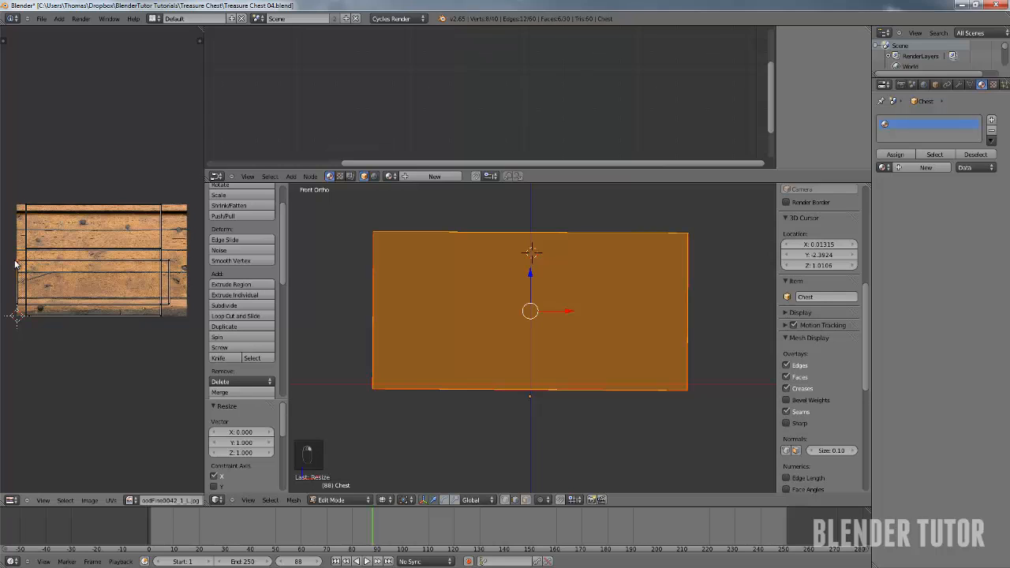
# Box-select the UV vertices along the lower panel's top edge and flatten them by scaling to 0 along Y
pyautogui.press('b')
pyautogui.moveTo(9, 257); pyautogui.dragTo(185, 267)
pyautogui.press('s')
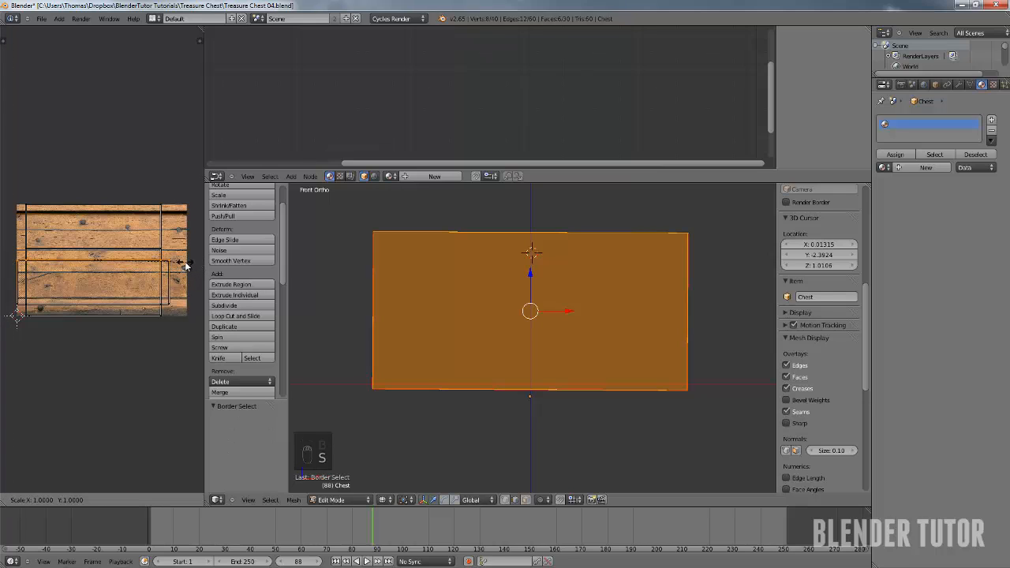
pyautogui.press('y')
pyautogui.press('0')
pyautogui.press('Return')
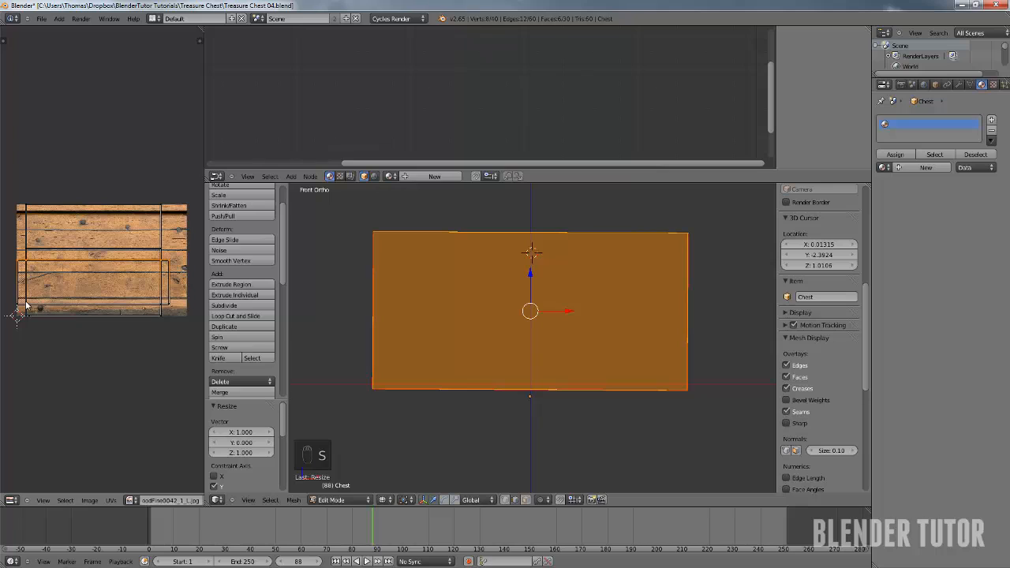
# Box-select the UV vertices along the lower panel's bottom edge and flatten them by scaling to 0 along Y
pyautogui.rightClick(25, 302)
pyautogui.rightClick(21, 301)
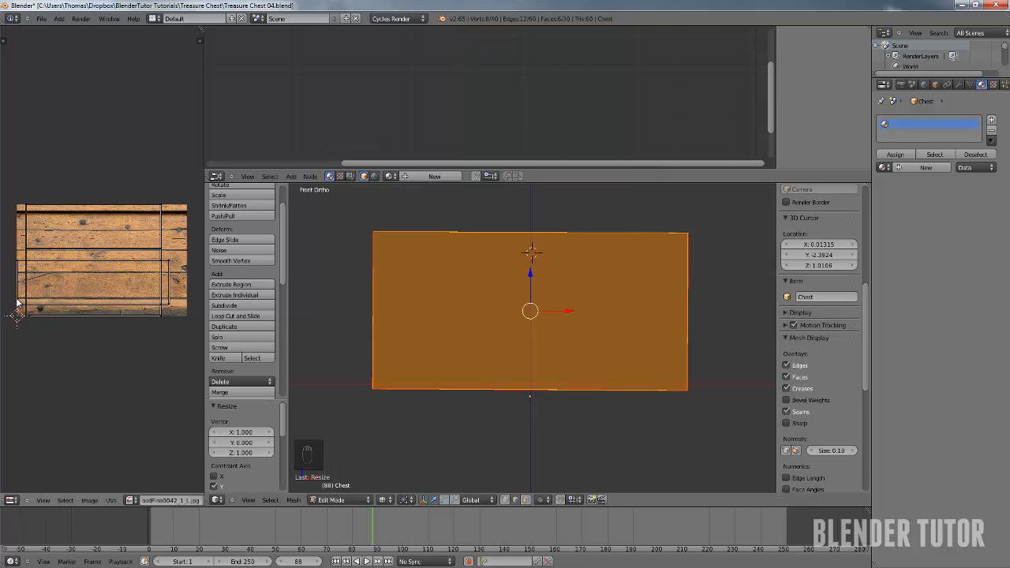
pyautogui.press('b')
pyautogui.moveTo(21, 292); pyautogui.dragTo(180, 314)
pyautogui.press('s')
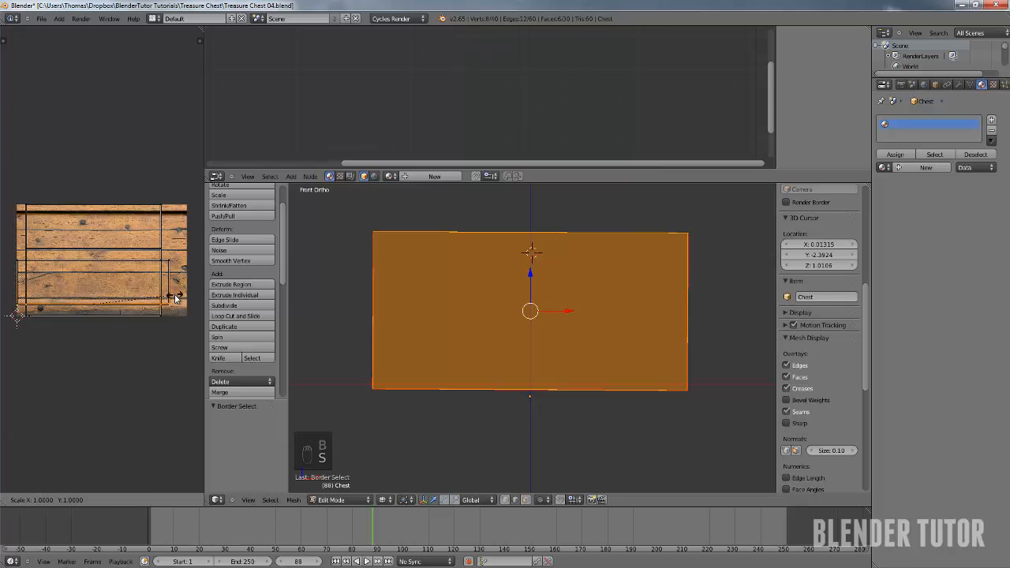
pyautogui.press('y')
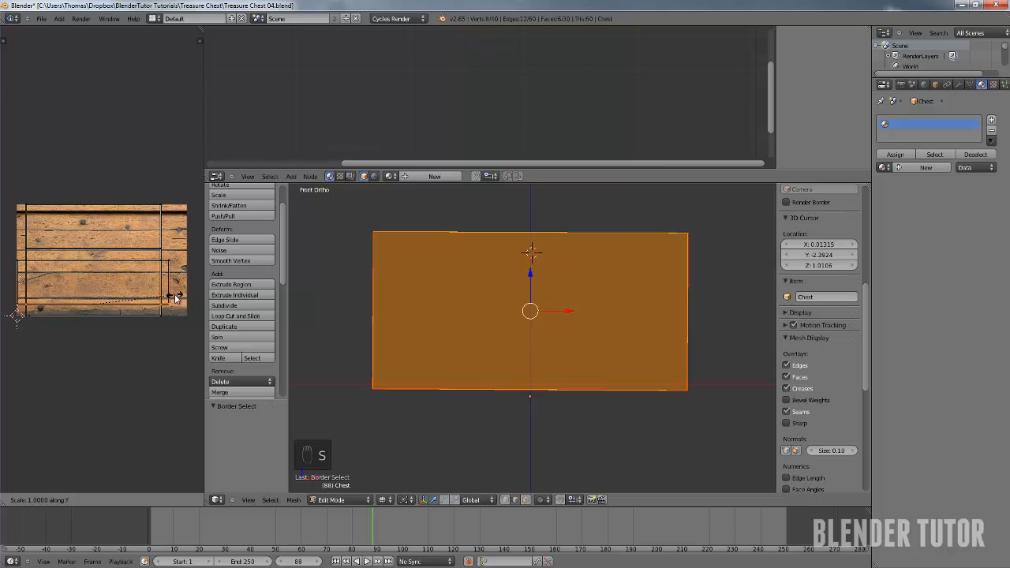
pyautogui.press('0')
pyautogui.press('Return')
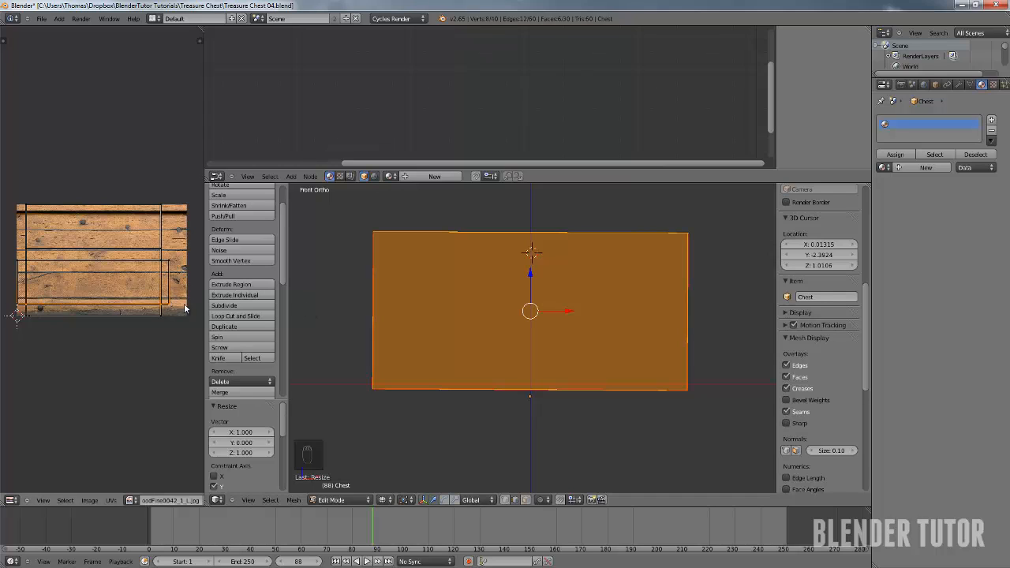
pyautogui.scroll(3, 145, 291)
pyautogui.scroll(-3, 141, 284)
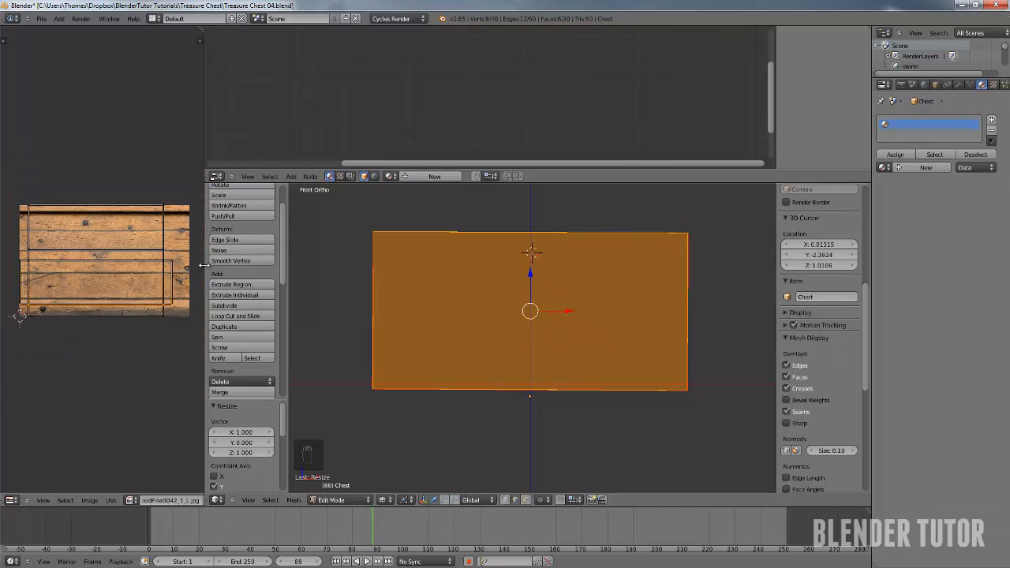
# Widen the UV editor, add a second material slot to the chest, and create a material named "Wood Chest 01" in the first slot
pyautogui.moveTo(207, 261); pyautogui.dragTo(267, 262)
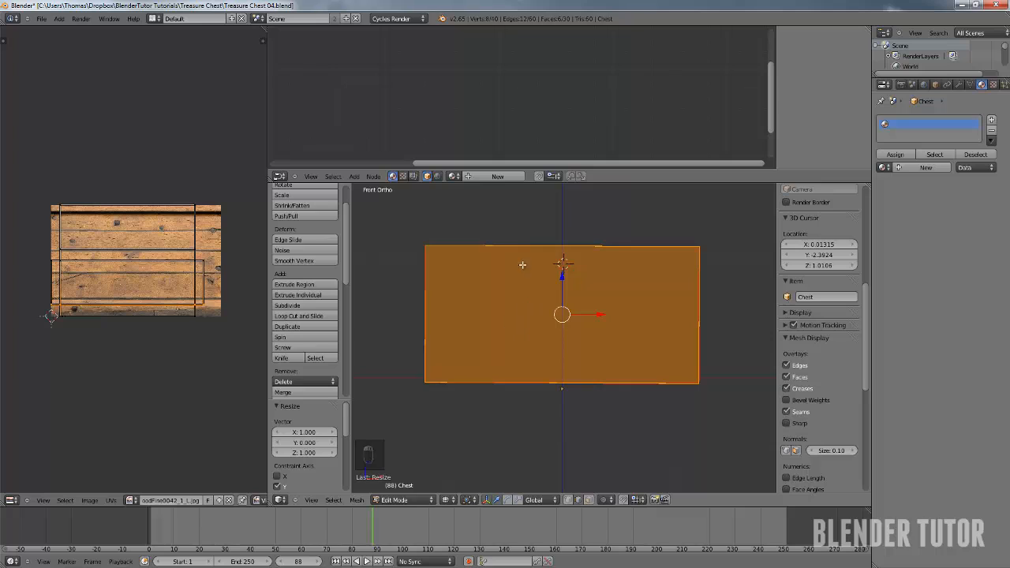
pyautogui.click(990, 120)
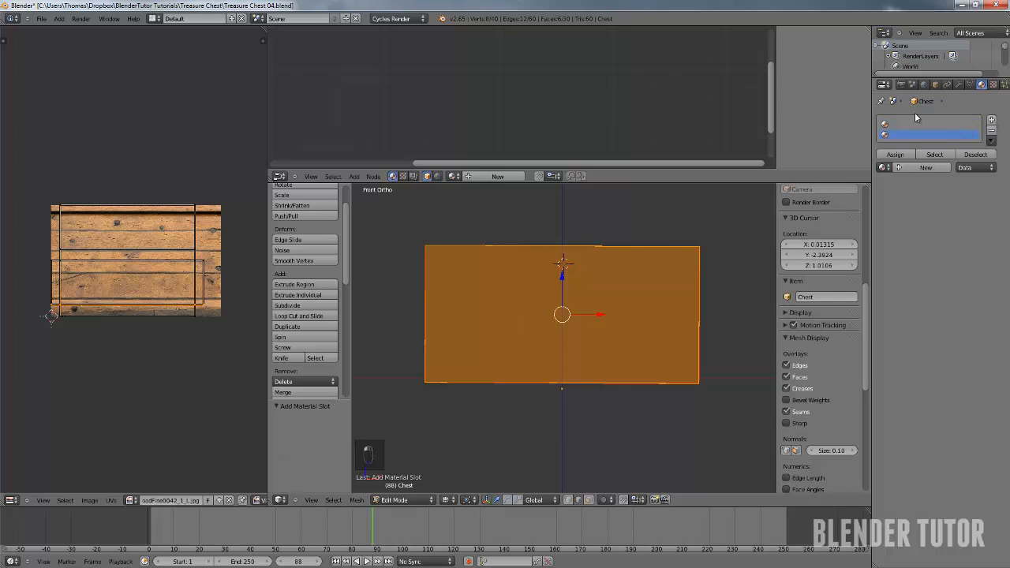
pyautogui.click(914, 167)
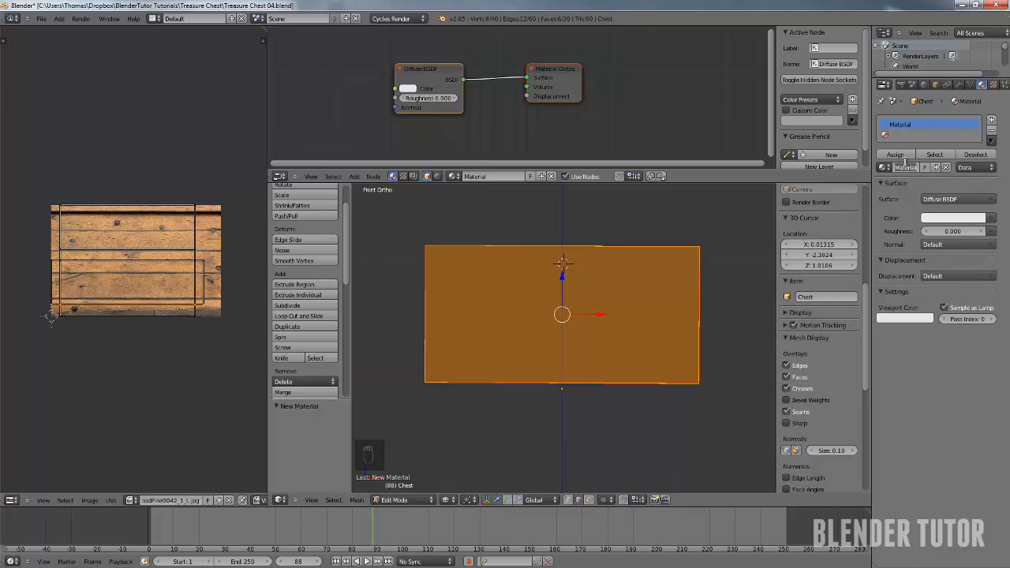
pyautogui.write('Wood C')
pyautogui.press('Return')
# Create a new material in the chest's second material slot and name it "Wood Chest 02"
pyautogui.click(904, 136)
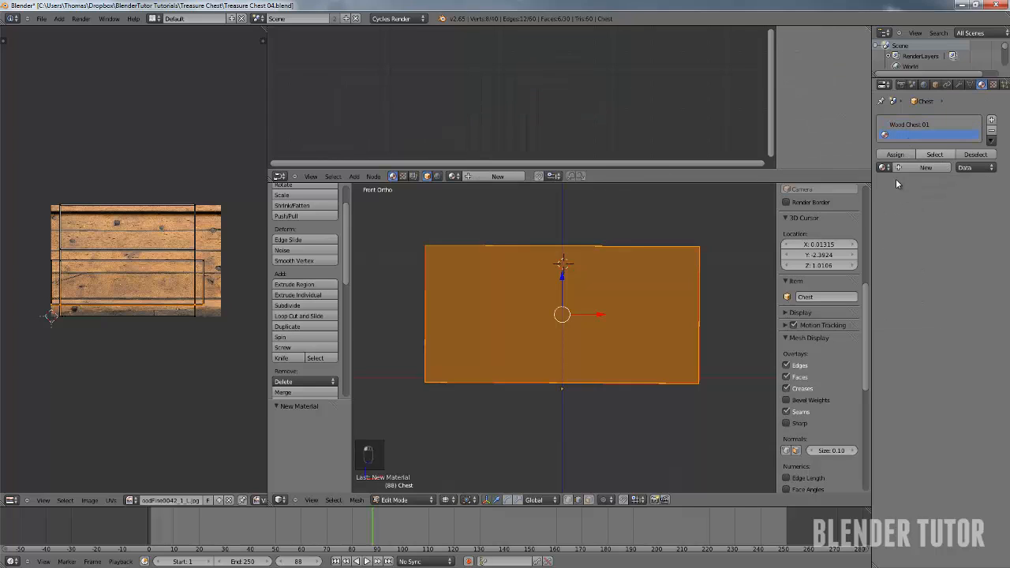
pyautogui.click(908, 169)
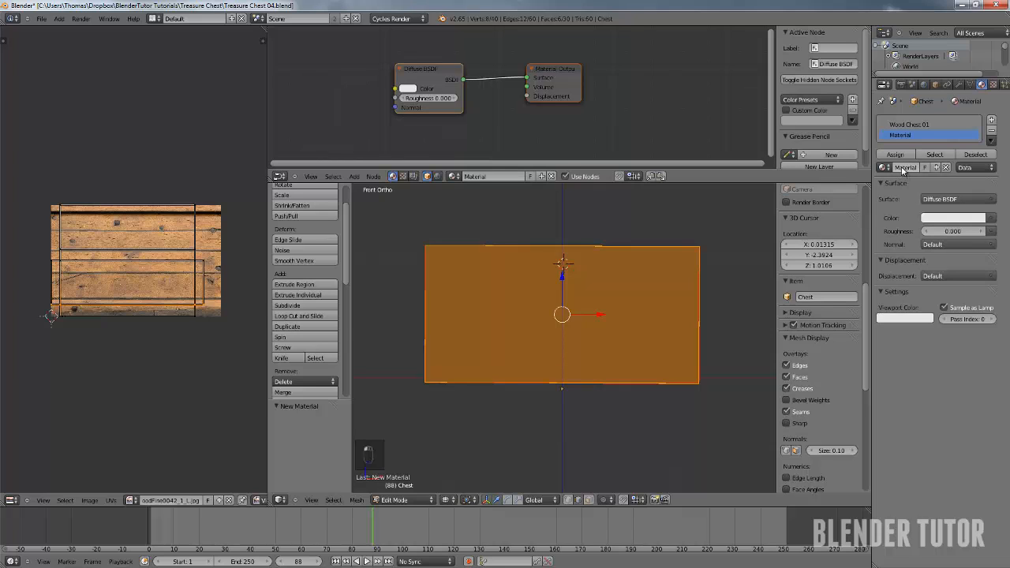
pyautogui.doubleClick(903, 169)
pyautogui.press('BackSpace')
pyautogui.write('Wood Chest 02')
pyautogui.press('Return')
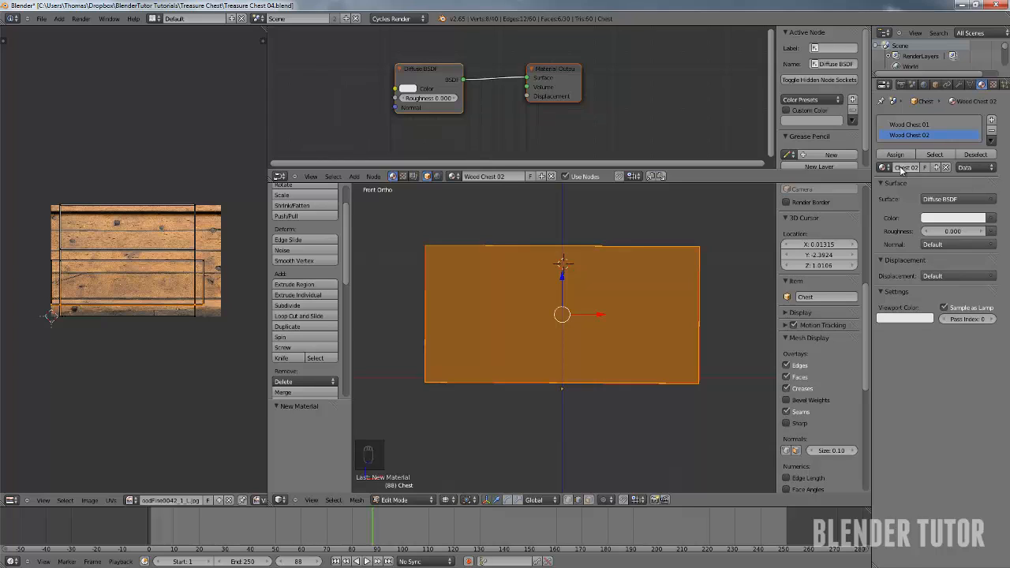
# Assign the Wood Chest 01 material to the selected front board and shift its Diffuse BSDF node slightly toward the Material Output
pyautogui.click(913, 125)
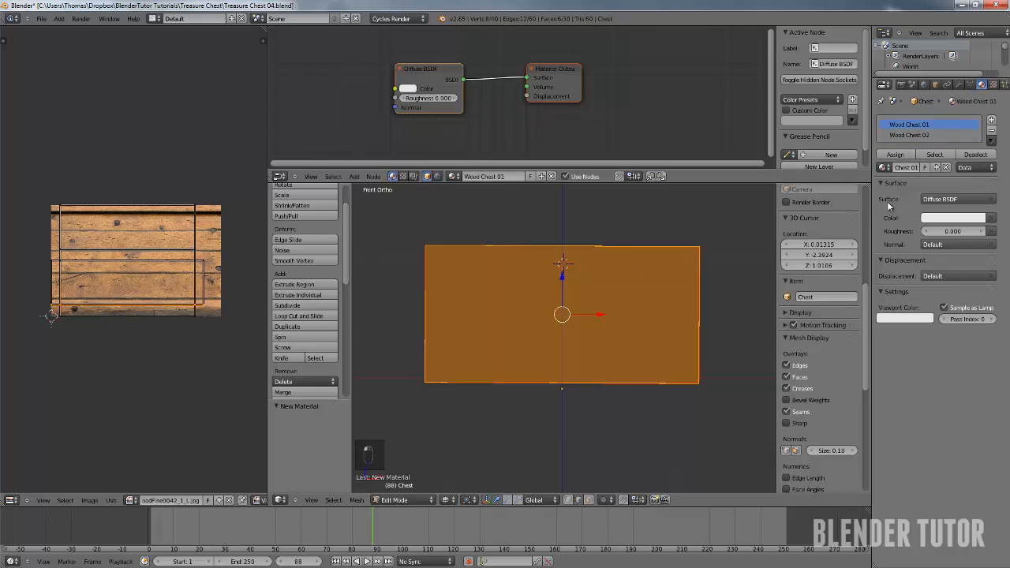
pyautogui.click(894, 155)
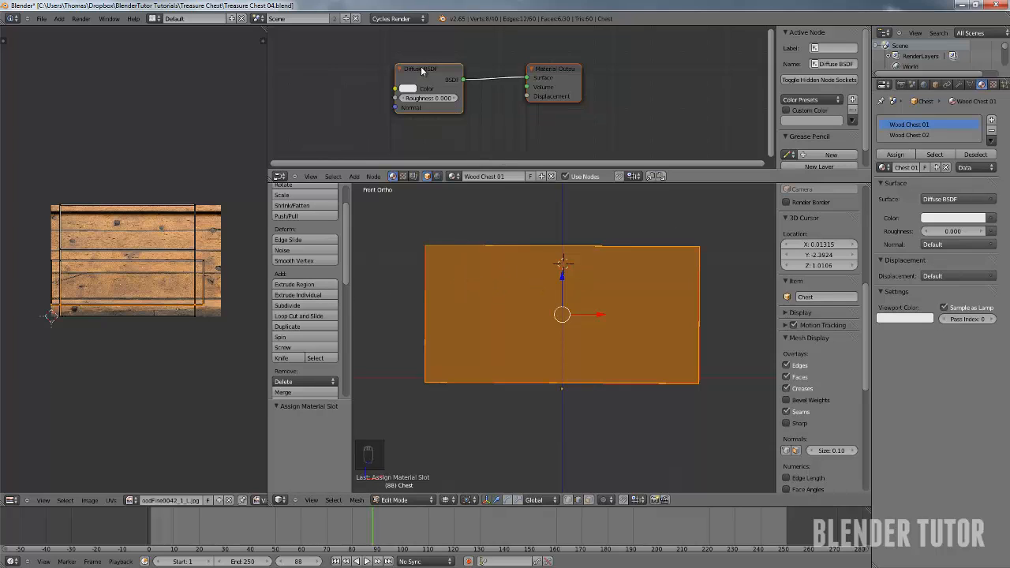
pyautogui.moveTo(432, 72); pyautogui.dragTo(441, 72)
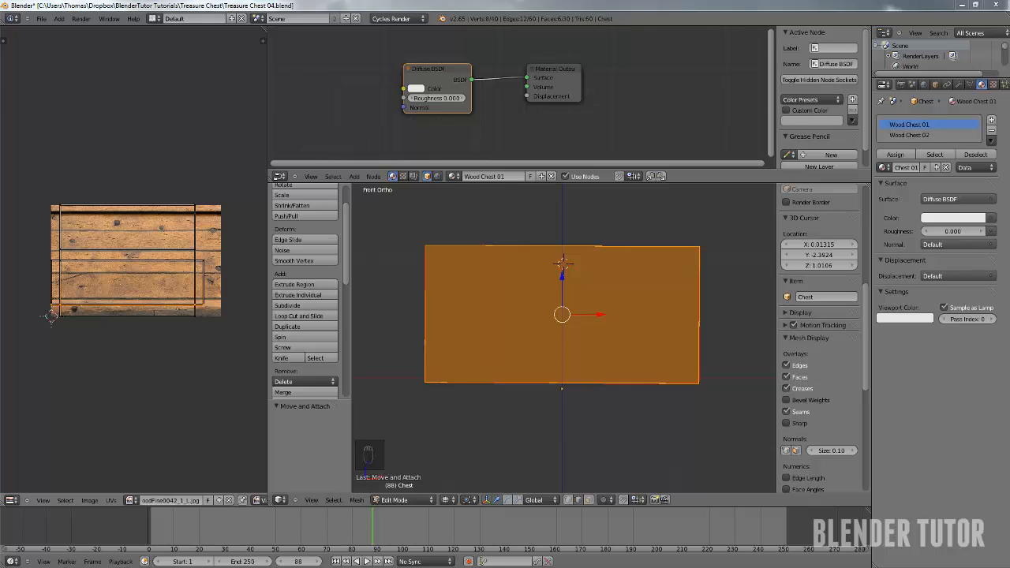
# Add a Glossy BSDF node to the Wood Chest 01 material and place it below the Diffuse BSDF node
pyautogui.click(445, 90)
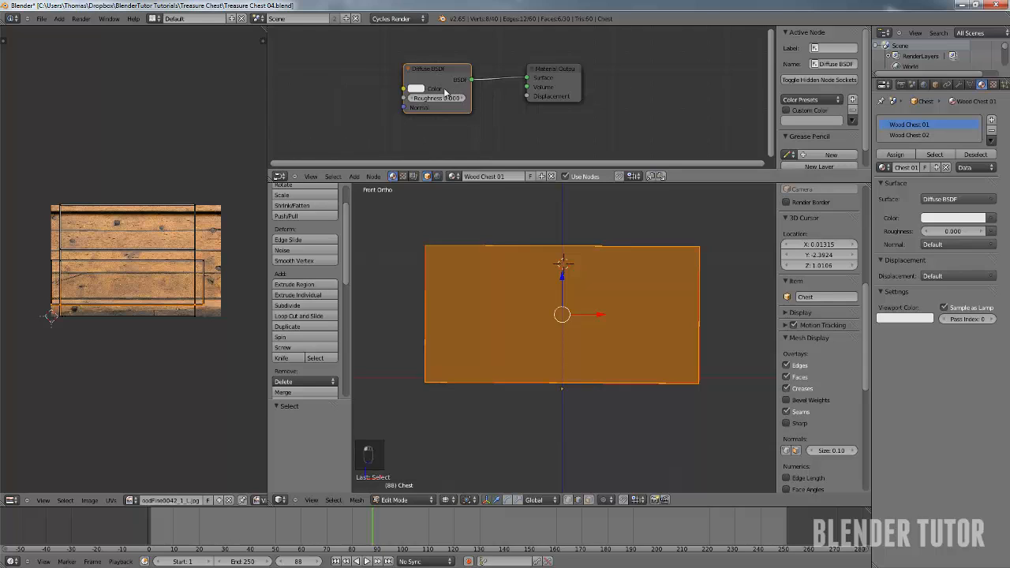
pyautogui.scroll(-4, 446, 94)
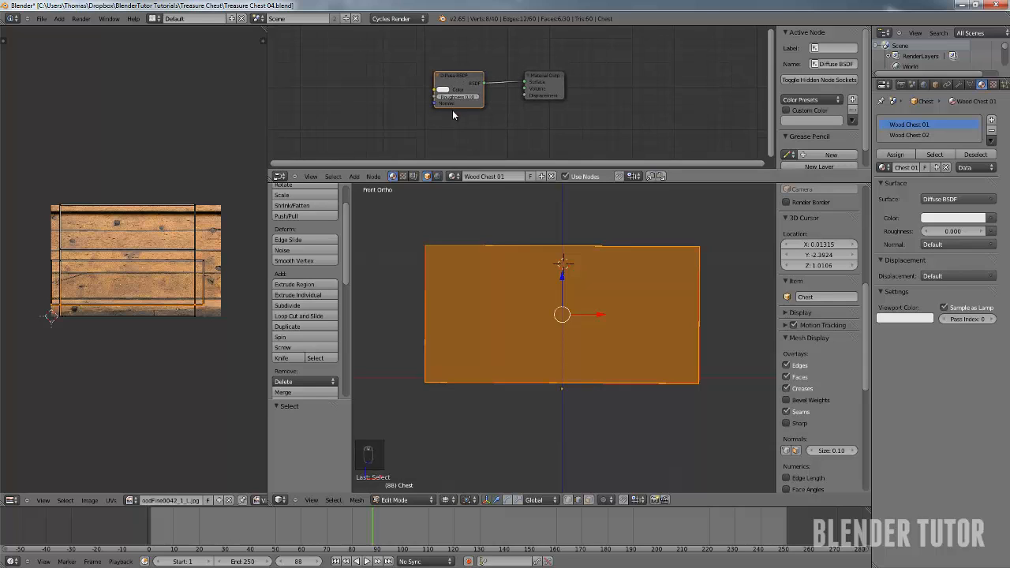
pyautogui.hotkey('shift', 'a')
pyautogui.moveTo(446, 72)
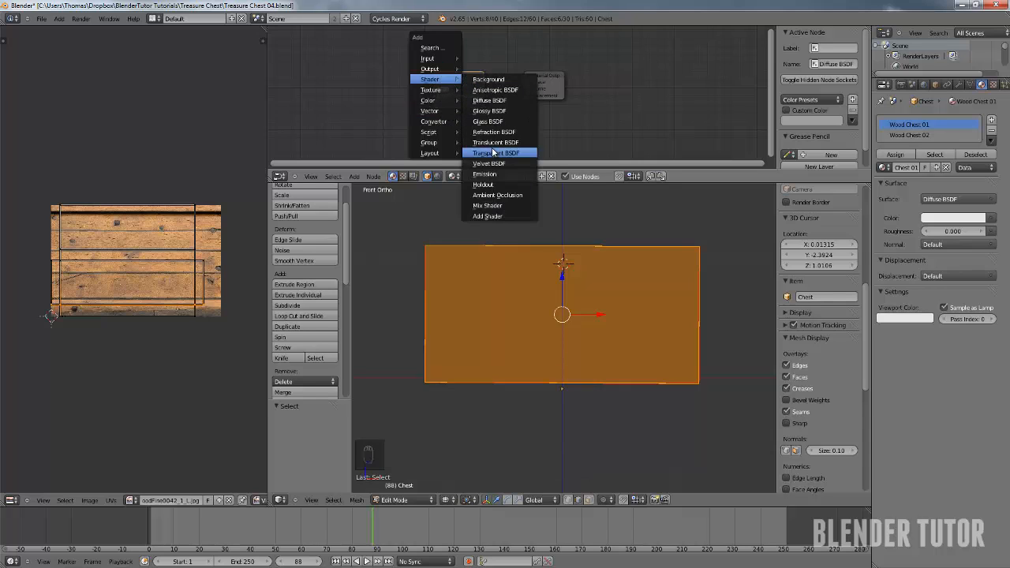
pyautogui.click(495, 111)
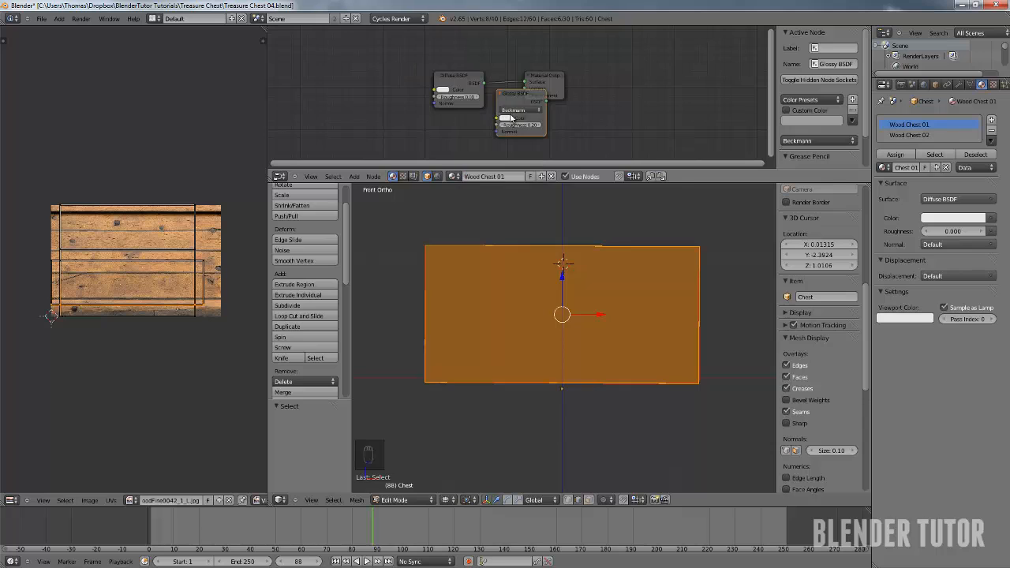
pyautogui.click(442, 127)
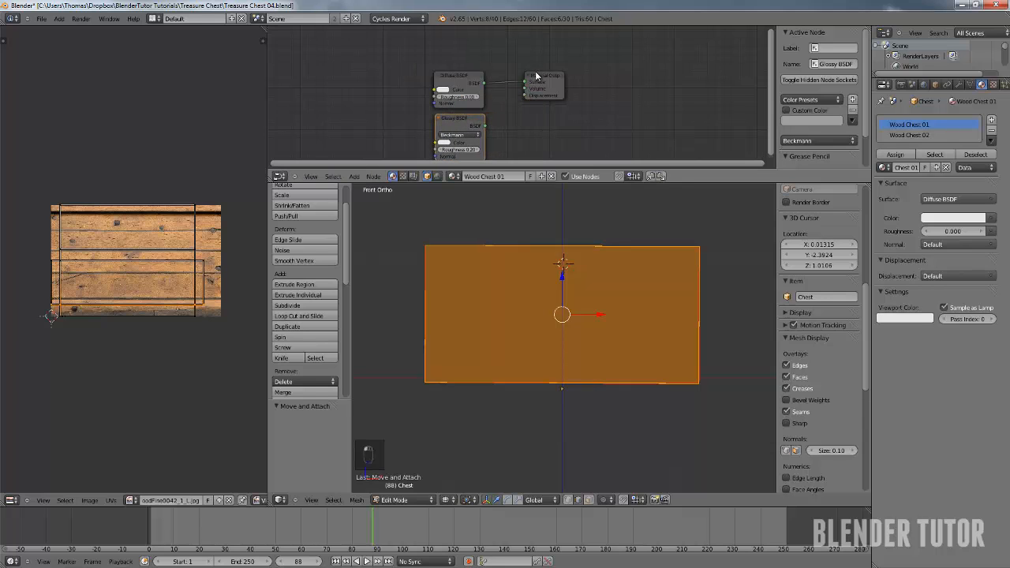
# Make room in an enlarged node editor and insert a Mix Shader between the Diffuse BSDF and Material Output nodes
pyautogui.moveTo(535, 76); pyautogui.dragTo(656, 76)
pyautogui.moveTo(541, 170); pyautogui.dragTo(533, 251)
pyautogui.scroll(3, 505, 185)
pyautogui.hotkey('shift', 'a')
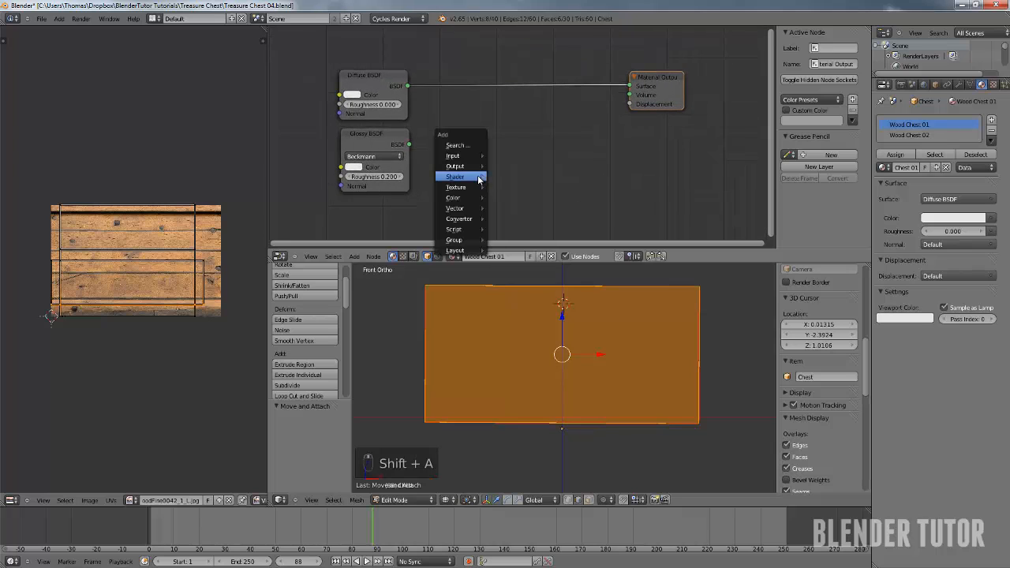
pyautogui.moveTo(478, 178)
pyautogui.click(524, 302)
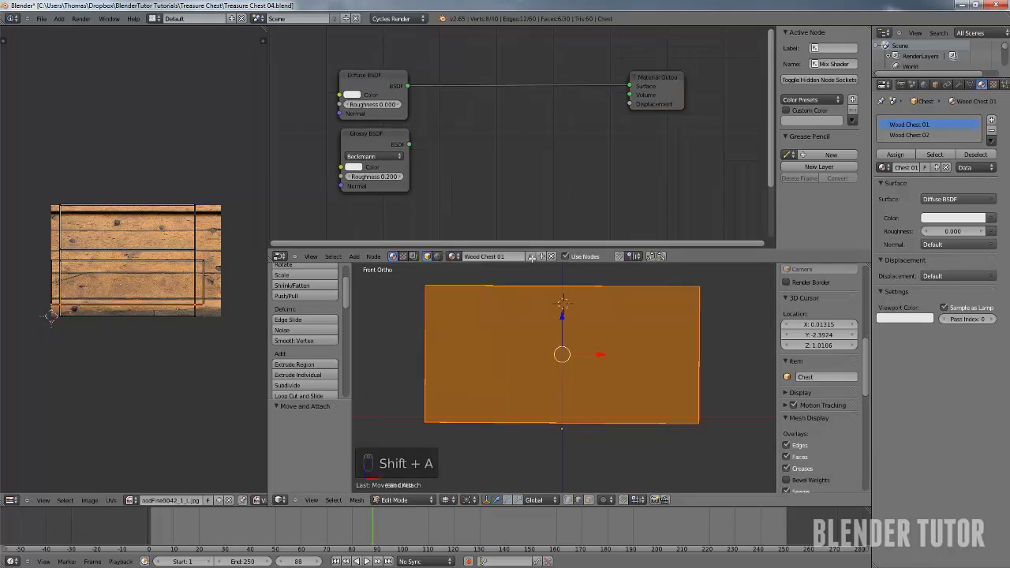
pyautogui.scroll(-3, 543, 207)
pyautogui.moveTo(545, 220); pyautogui.dragTo(523, 83)
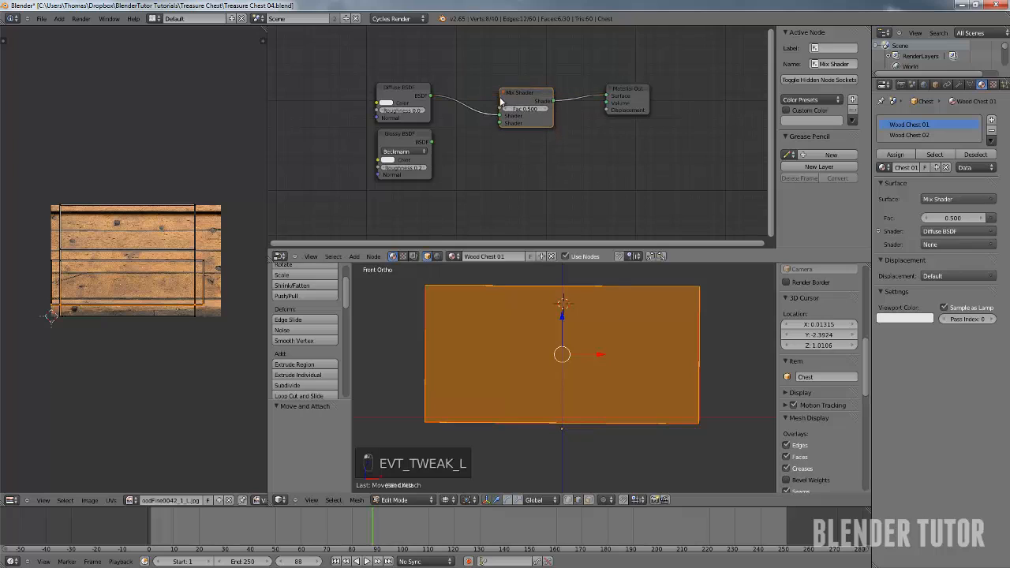
# Connect the Glossy BSDF to the Mix Shader's second shader input and set the mix factor to 0.05
pyautogui.click(433, 145)
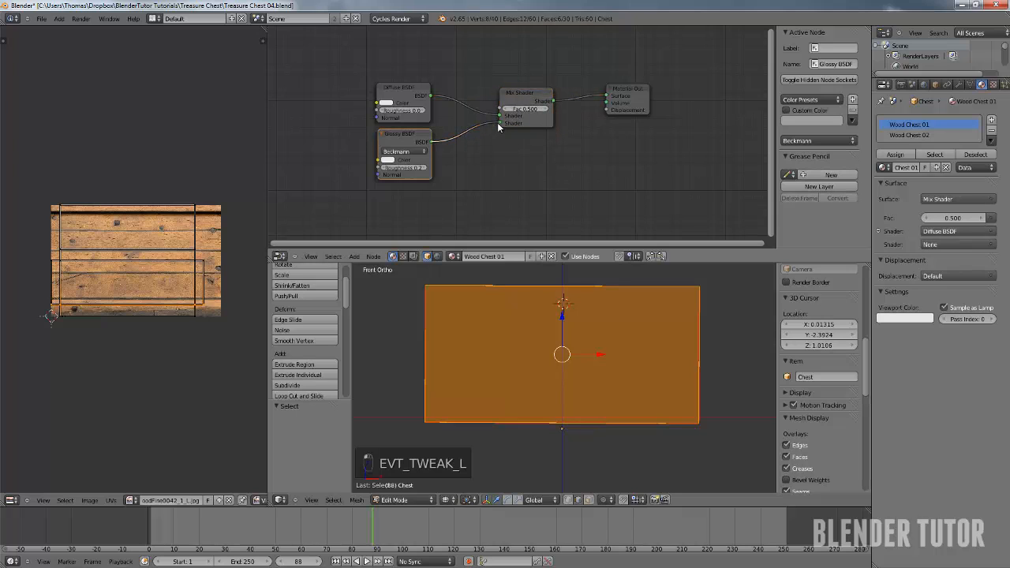
pyautogui.moveTo(498, 126); pyautogui.dragTo(499, 123)
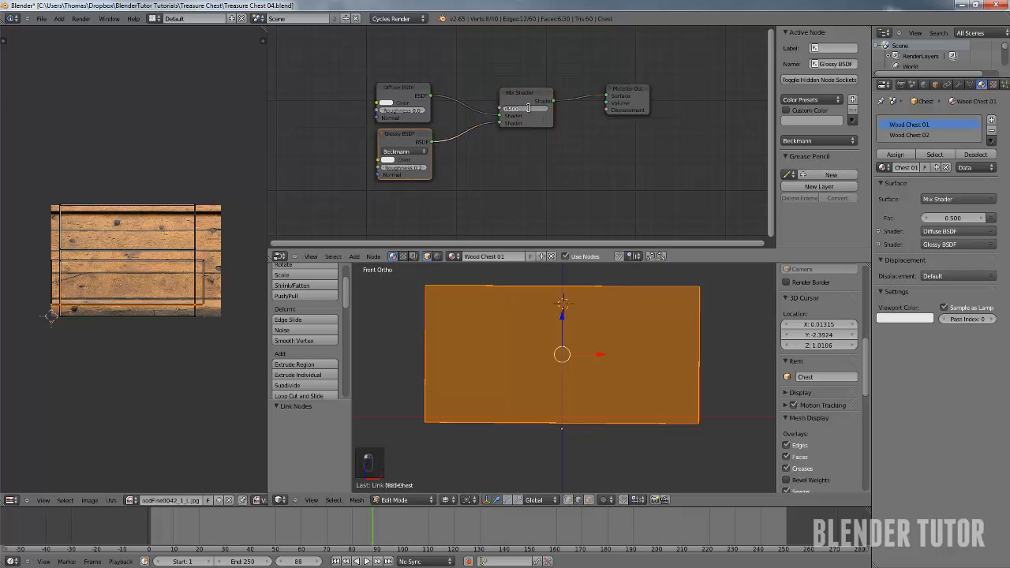
pyautogui.write('0.05')
pyautogui.press('Return')
# Add an Image Texture node before the shaders and load WoodFine0042_1_L.jpg from the Textures folder into it
pyautogui.moveTo(465, 121); pyautogui.dragTo(560, 120, button='middle')
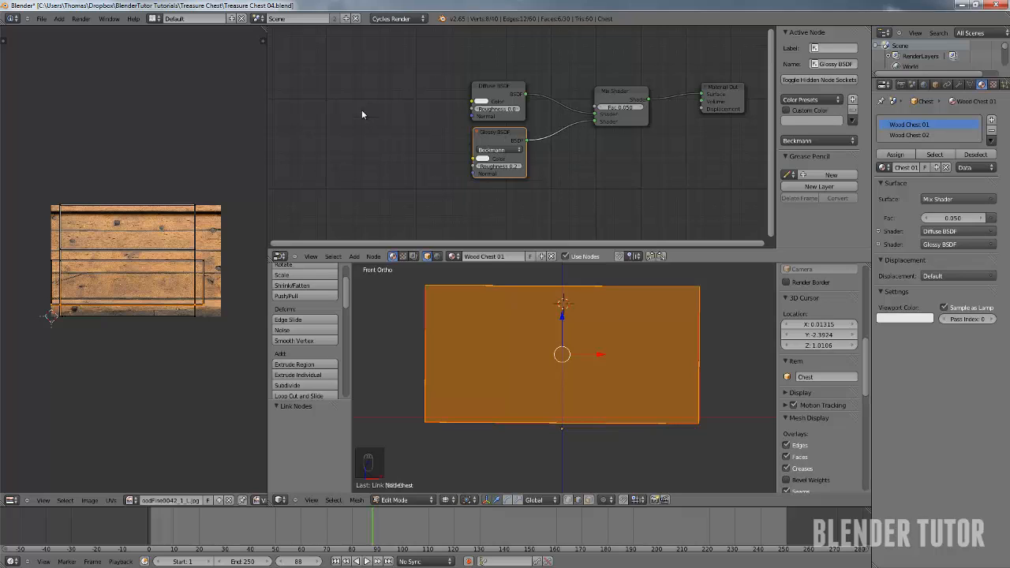
pyautogui.hotkey('shift', 'a')
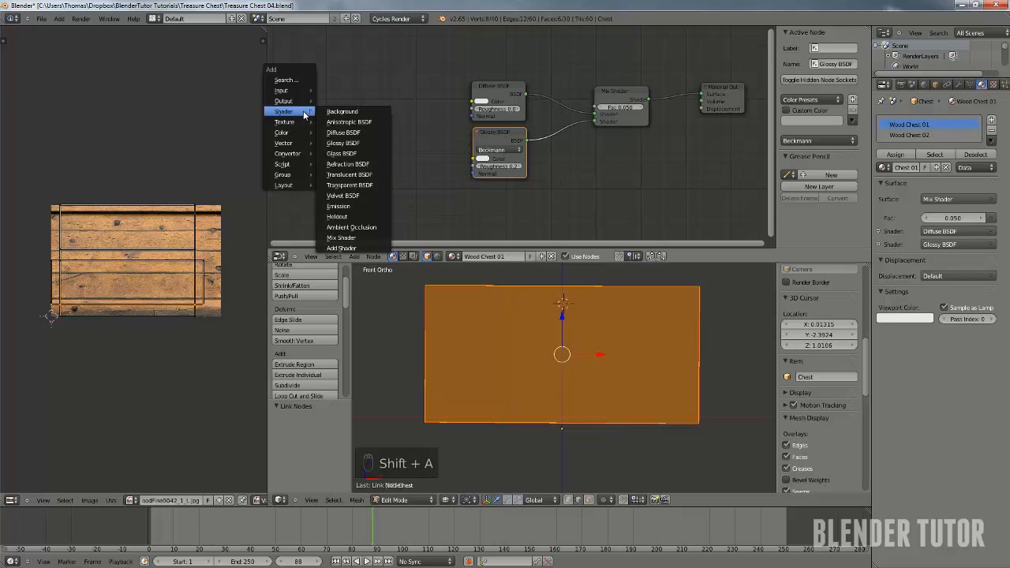
pyautogui.moveTo(306, 122)
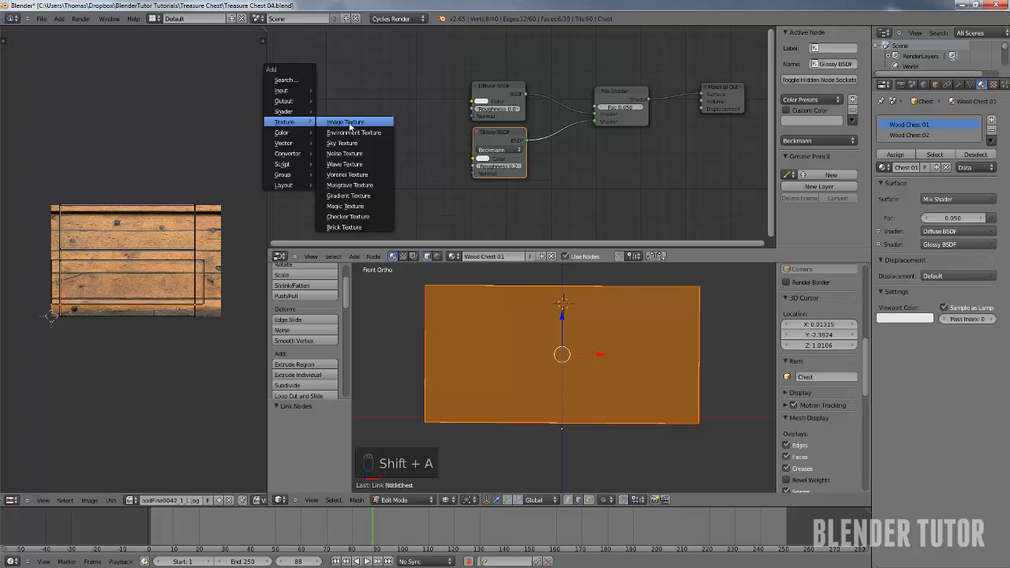
pyautogui.click(348, 124)
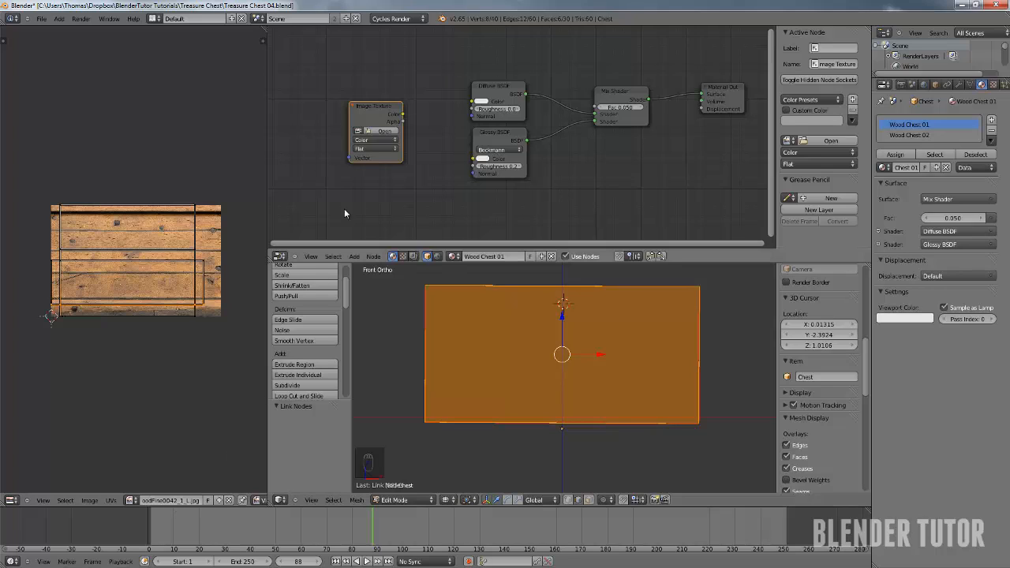
pyautogui.click(372, 131)
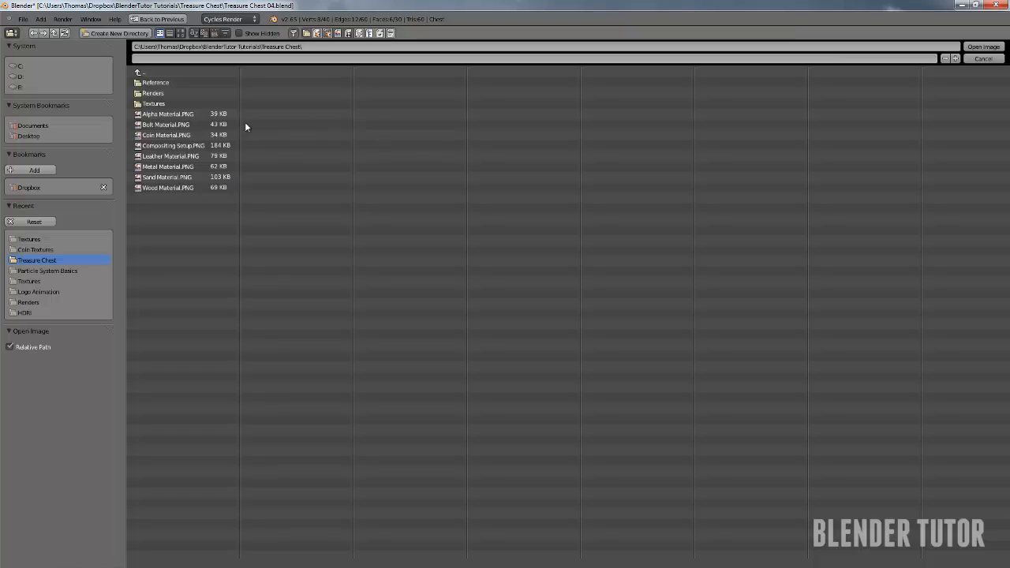
pyautogui.click(154, 103)
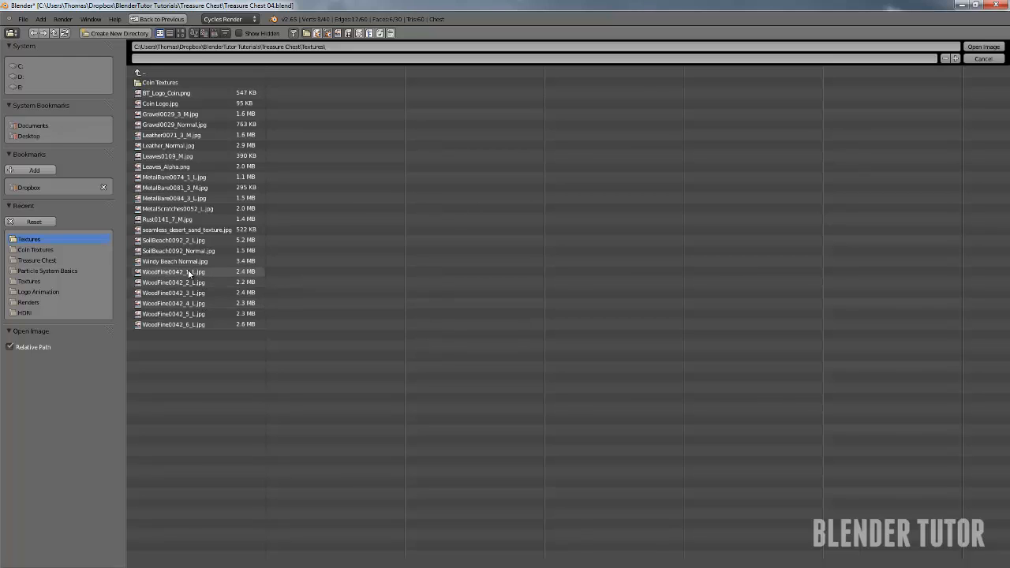
pyautogui.click(215, 271)
pyautogui.click(983, 46)
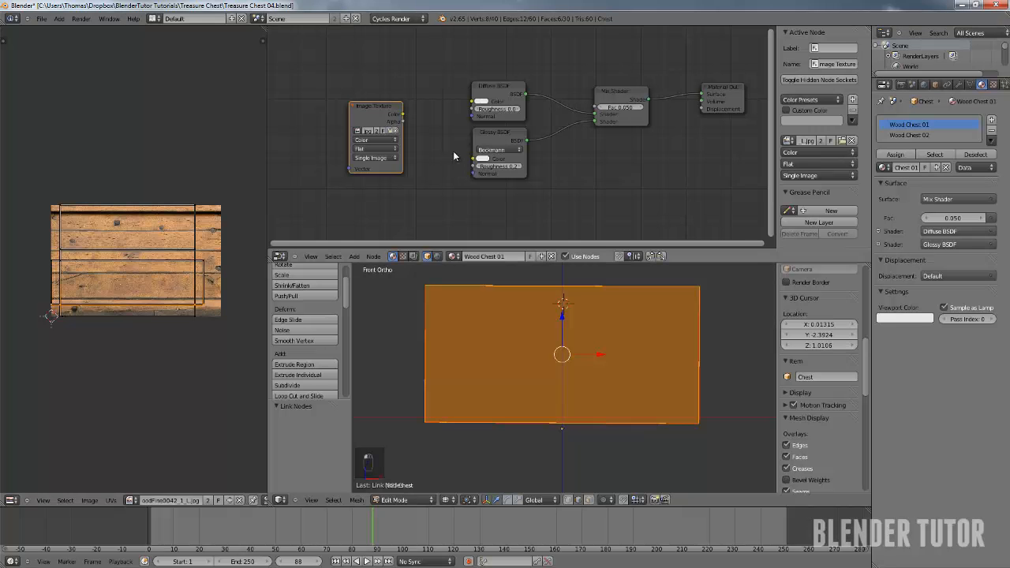
# Reposition the Image Texture node beside the shader nodes and examine the wood texture's planks up close in the UV editor
pyautogui.scroll(2, 378, 171)
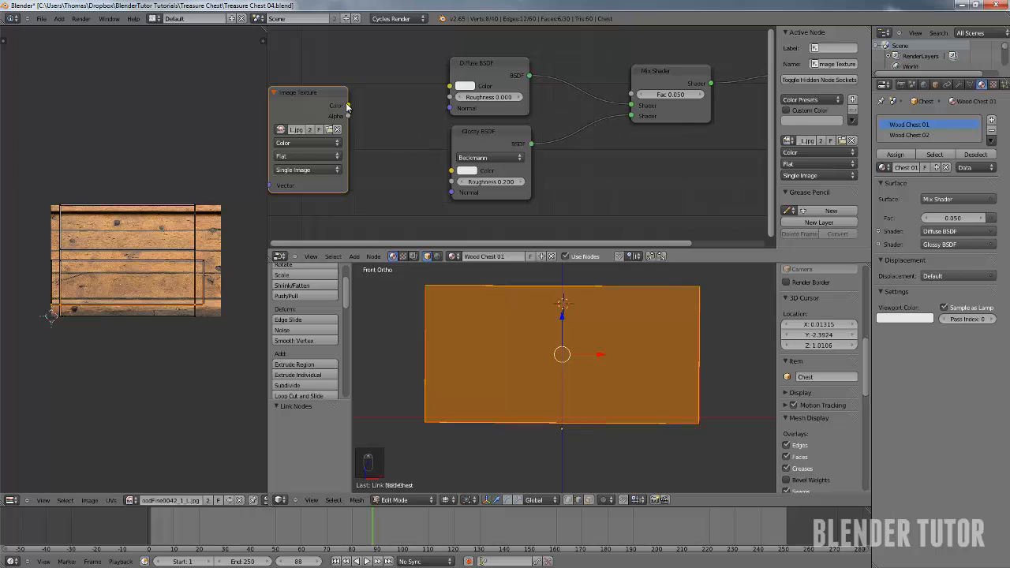
pyautogui.click(347, 109)
pyautogui.moveTo(348, 107); pyautogui.dragTo(311, 87)
pyautogui.scroll(-1, 356, 102)
pyautogui.scroll(-1, 357, 103)
pyautogui.scroll(5, 130, 229)
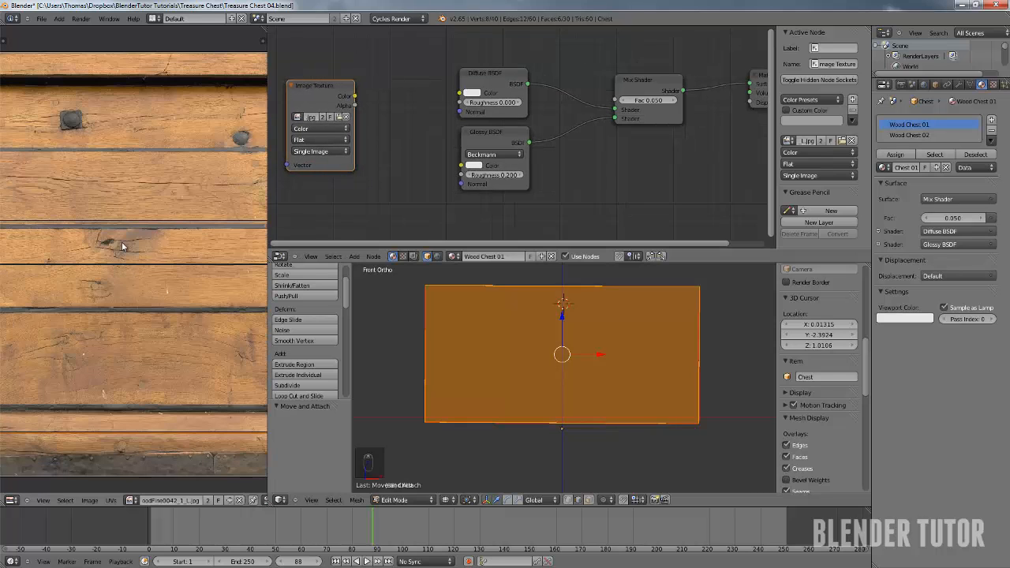
pyautogui.scroll(-2, 109, 272)
pyautogui.scroll(4, 194, 272)
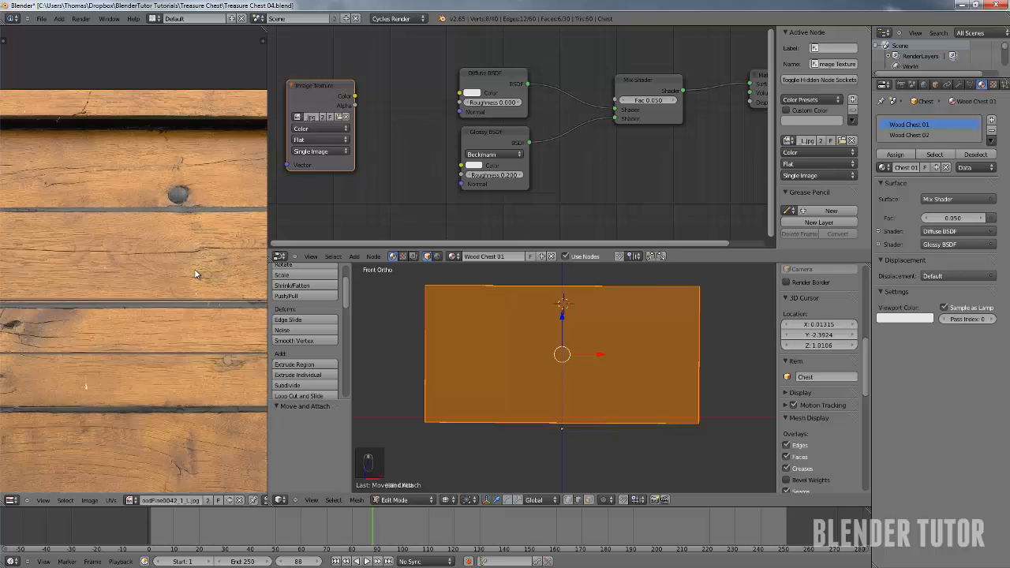
pyautogui.scroll(-4, 110, 266)
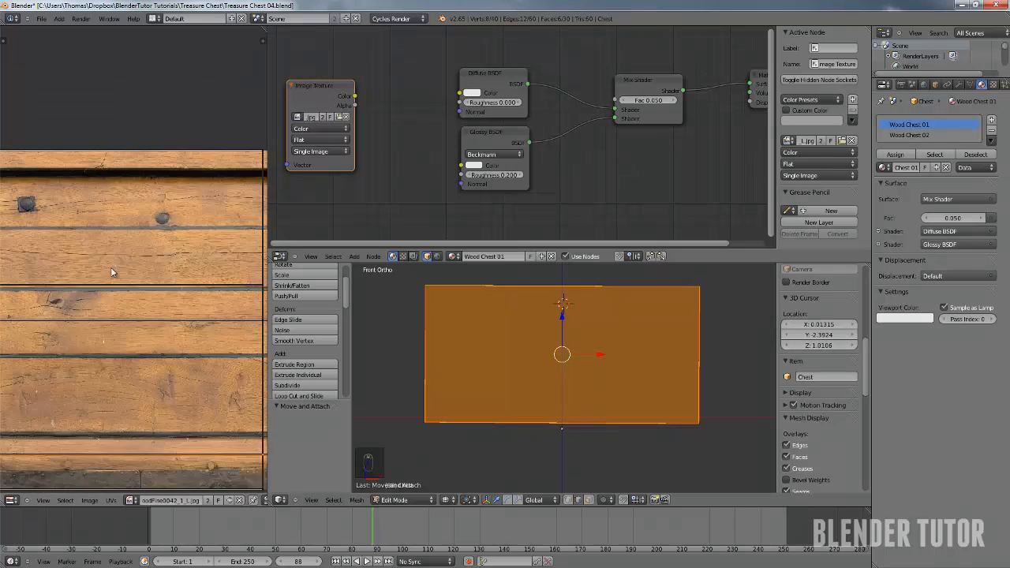
pyautogui.scroll(4, 164, 262)
pyautogui.scroll(-4, 126, 265)
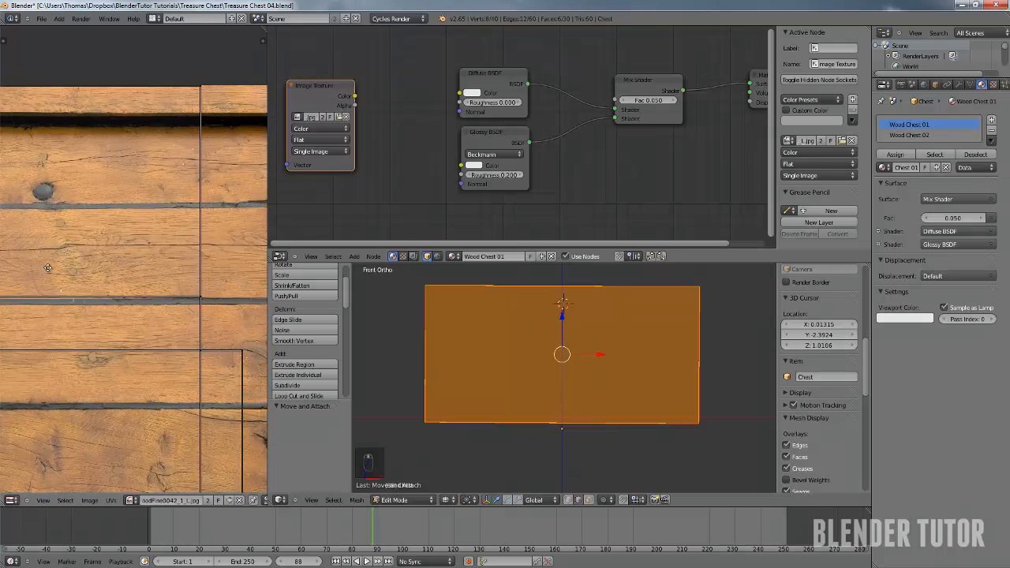
pyautogui.scroll(4, 108, 256)
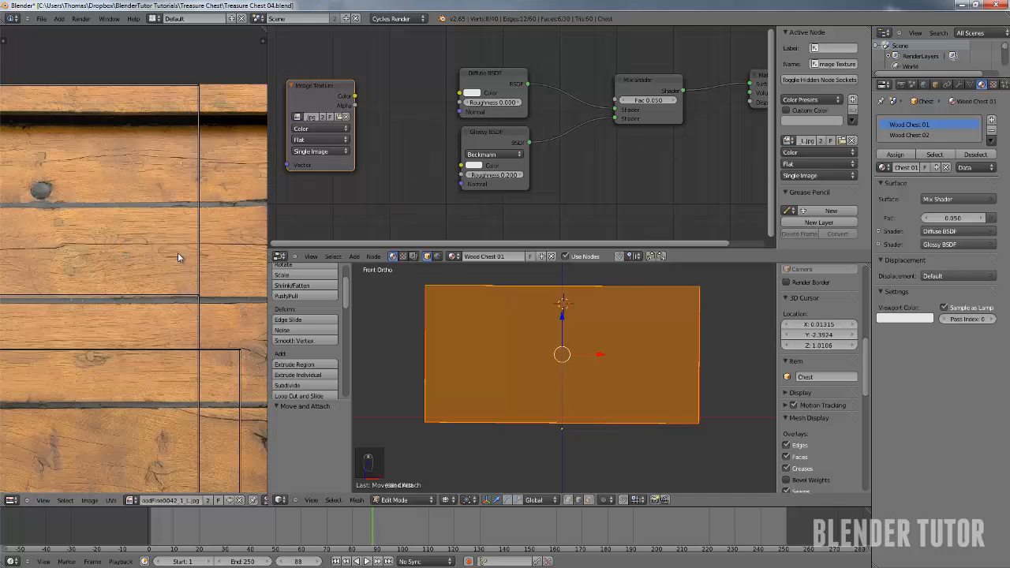
# Add a Bright/Contrast node and link it between the Image Texture's color output and the Diffuse BSDF's color input
pyautogui.hotkey('shift', 'a')
pyautogui.moveTo(374, 134)
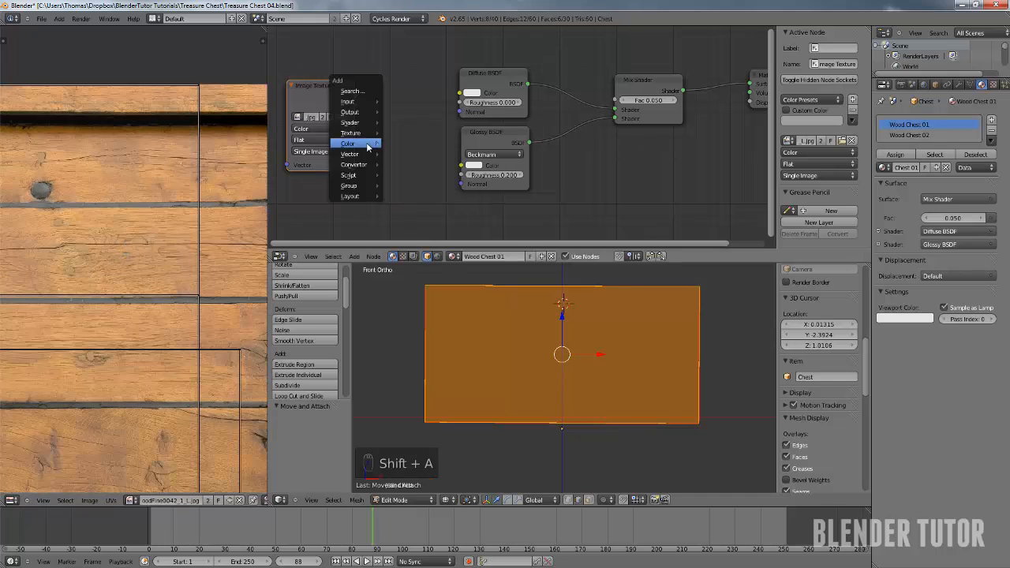
pyautogui.click(419, 155)
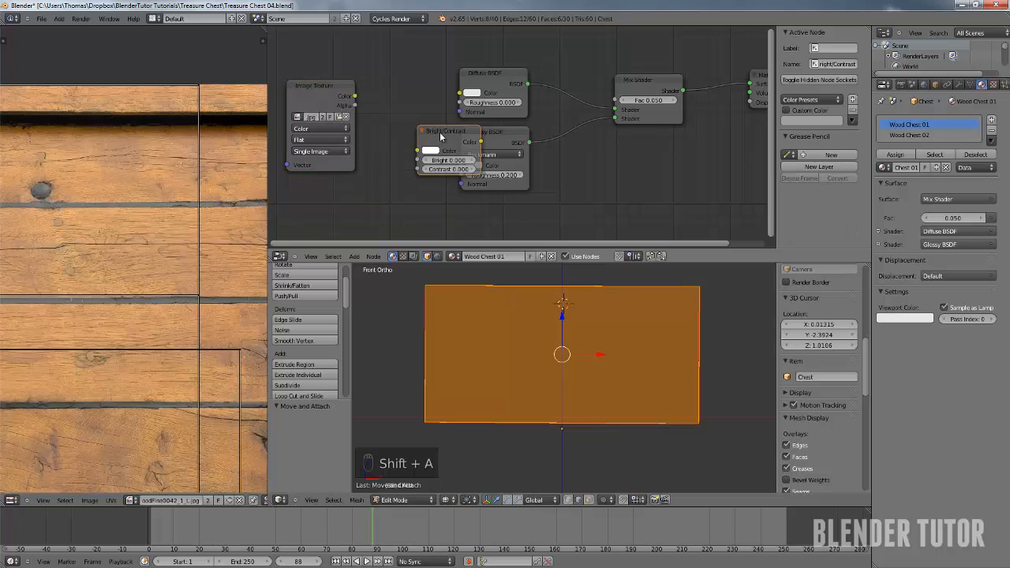
pyautogui.click(386, 86)
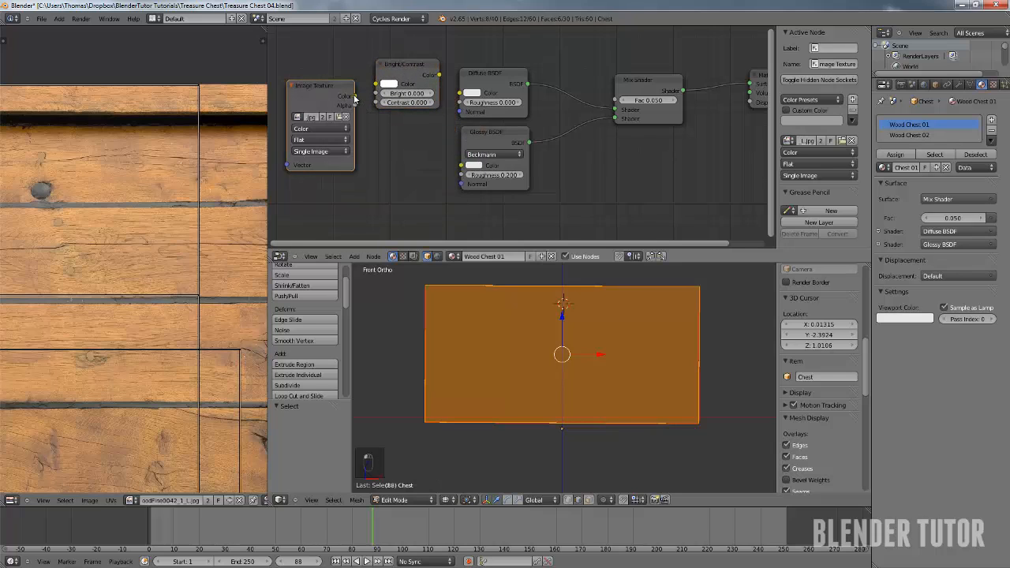
pyautogui.moveTo(355, 95); pyautogui.dragTo(376, 84)
pyautogui.moveTo(438, 75); pyautogui.dragTo(460, 93)
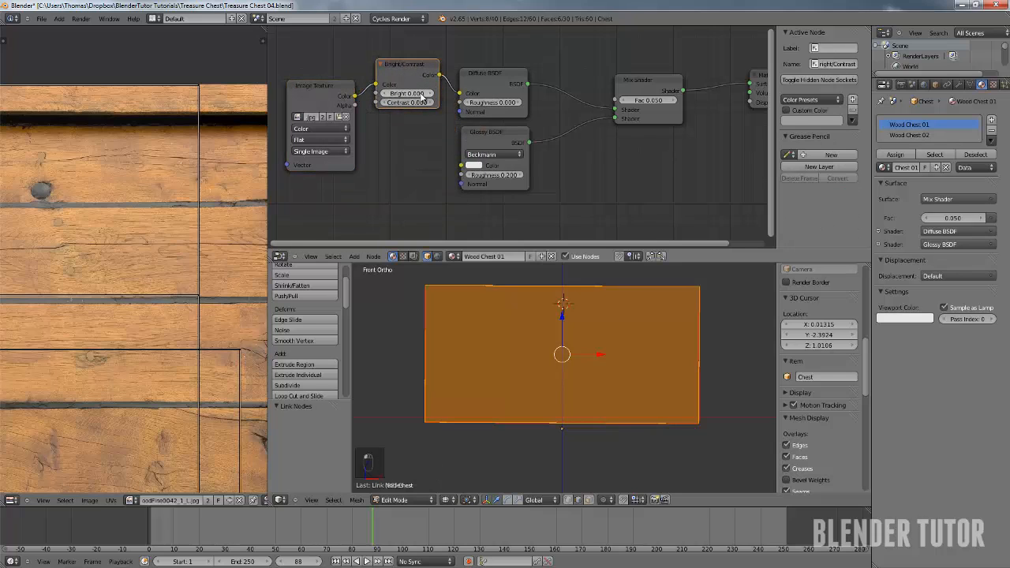
# Set the Bright/Contrast node's brightness to -0.025 and its contrast to 0.20
pyautogui.click(411, 96)
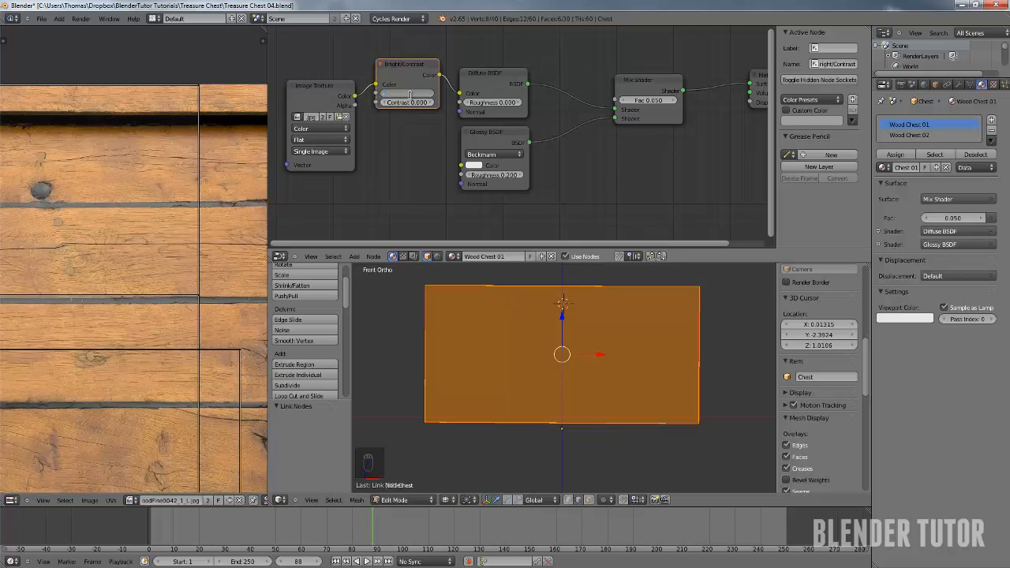
pyautogui.press('Return')
pyautogui.click(404, 102)
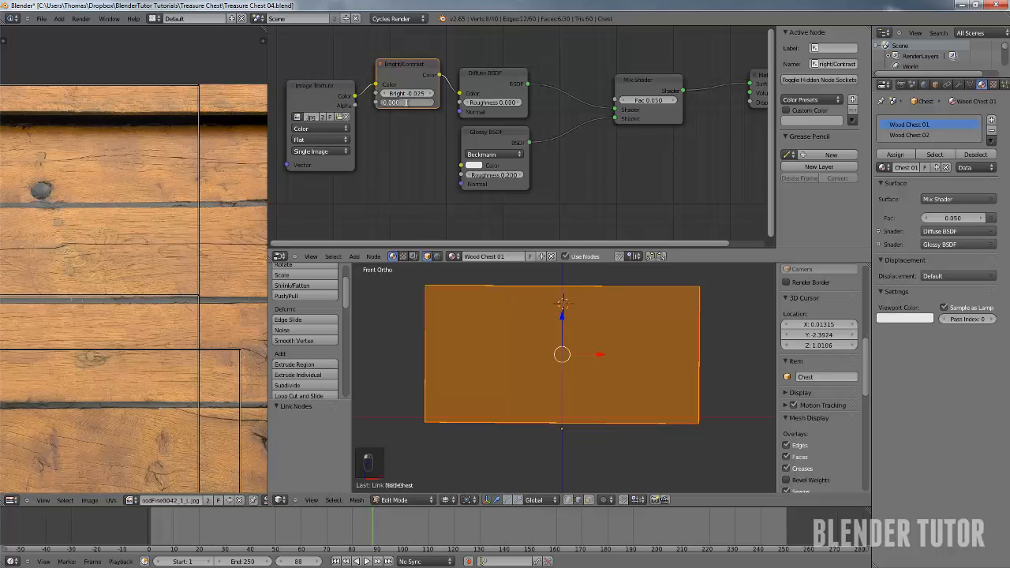
pyautogui.press('Return')
# Add a color Mix node below the Glossy BSDF node and set its blend mode to Multiply
pyautogui.scroll(-2, 401, 186)
pyautogui.moveTo(431, 208); pyautogui.dragTo(397, 163, button='middle')
pyautogui.hotkey('shift', 'a')
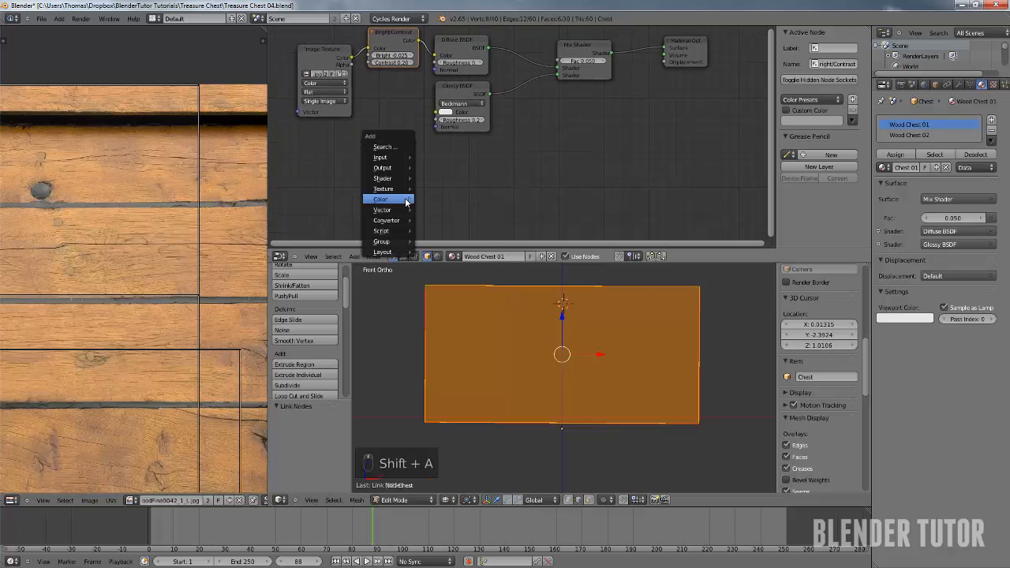
pyautogui.moveTo(411, 200)
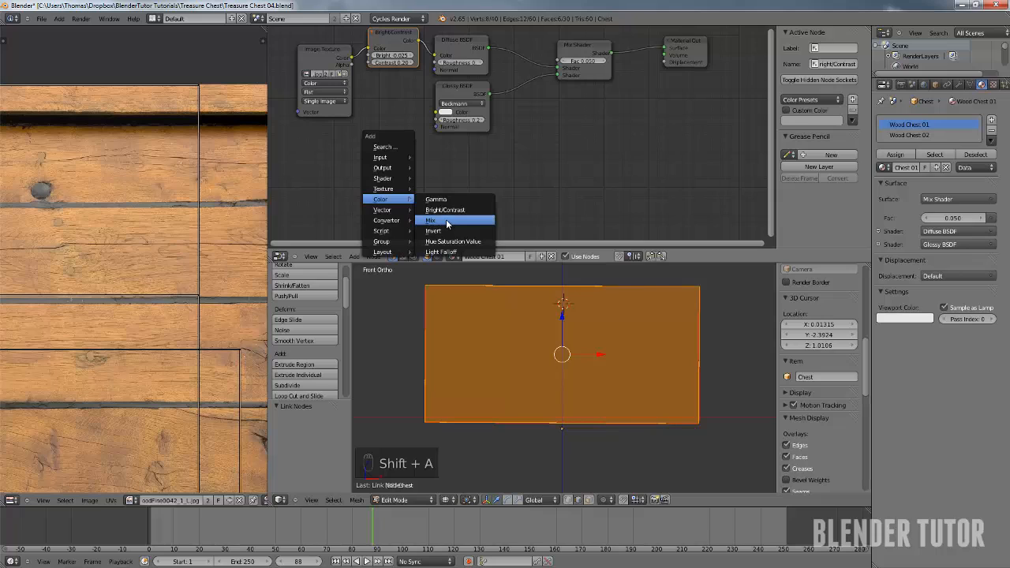
pyautogui.click(447, 221)
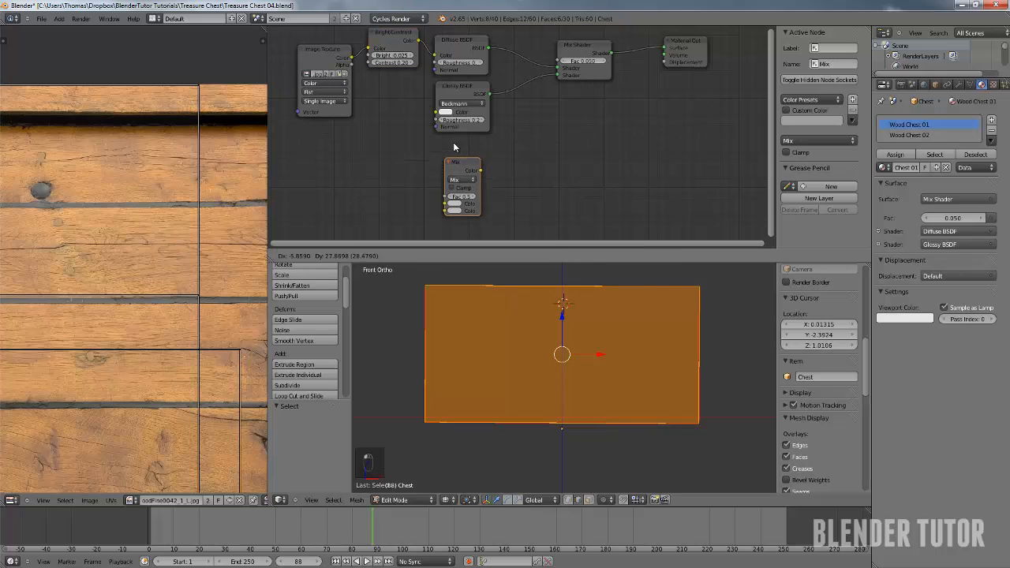
pyautogui.click(459, 162)
pyautogui.click(460, 165)
pyautogui.click(461, 189)
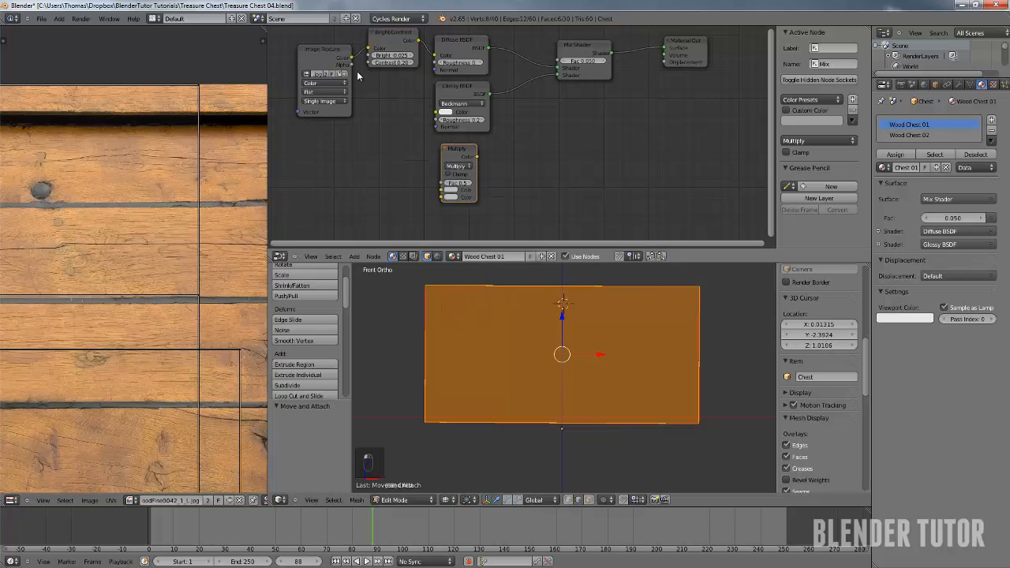
# Link the Image Texture color through the Multiply node's Color2 input to the material's Displacement, with the Multiply factor at 0.3
pyautogui.moveTo(353, 59); pyautogui.dragTo(441, 197)
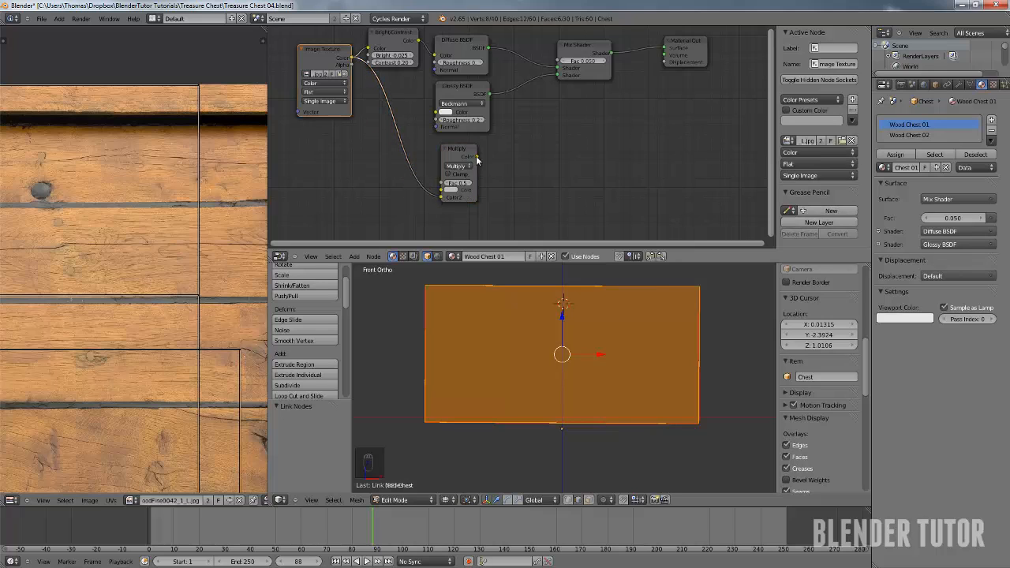
pyautogui.moveTo(476, 158); pyautogui.dragTo(661, 68)
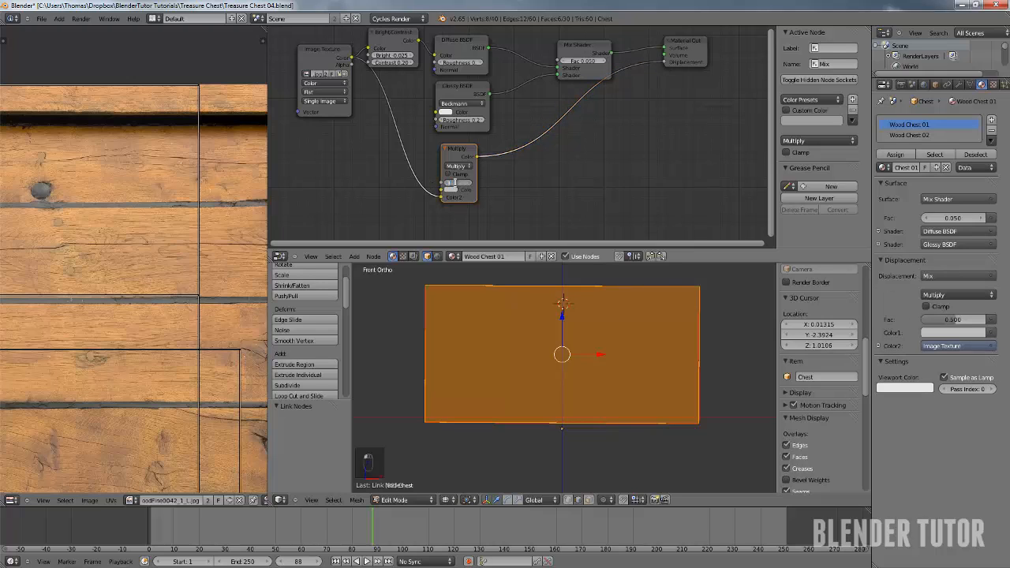
pyautogui.press('Return')
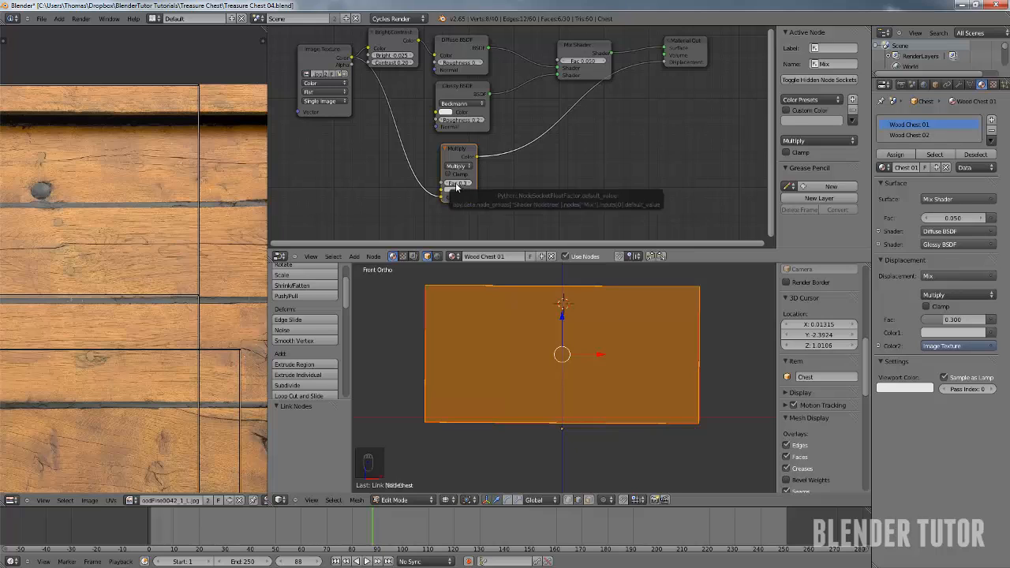
# Leave Edit Mode and switch the 3D viewport shading so the chest board displays its wood texture
pyautogui.press('Tab')
pyautogui.click(456, 503)
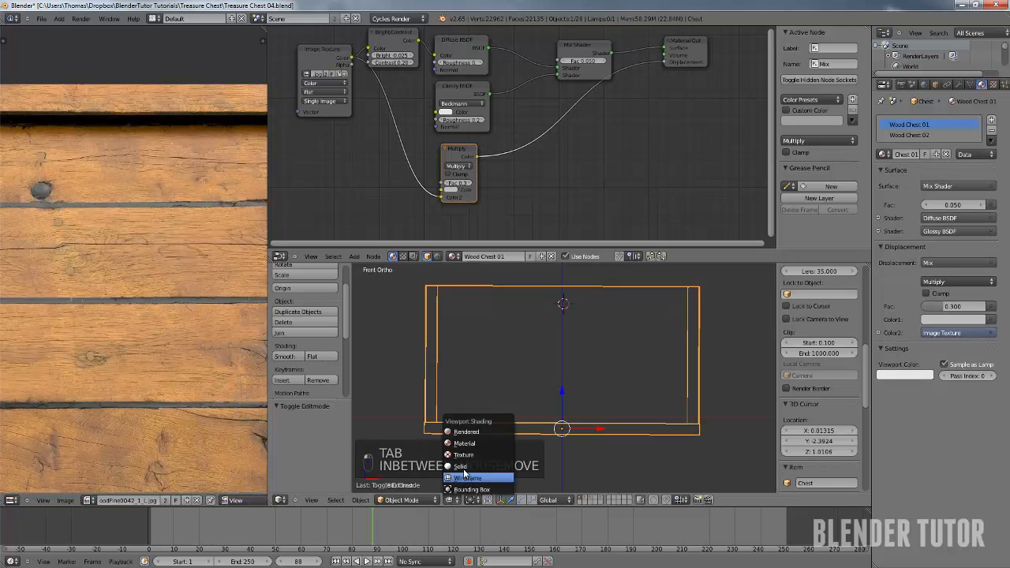
pyautogui.click(473, 447)
pyautogui.moveTo(504, 383)
pyautogui.mouseDown(button='middle')
pyautogui.moveTo(566, 341)
pyautogui.moveTo(571, 367)
pyautogui.moveTo(631, 348)
pyautogui.mouseUp(button='middle')
pyautogui.moveTo(485, 390); pyautogui.dragTo(556, 359, button='middle')
# In Edit Mode, scale all the board's UVs up by about 1.95 and move them about 0.136 in X and 0.361 in Y
pyautogui.press('Tab')
pyautogui.scroll(-5, 148, 309)
pyautogui.scroll(-3, 148, 311)
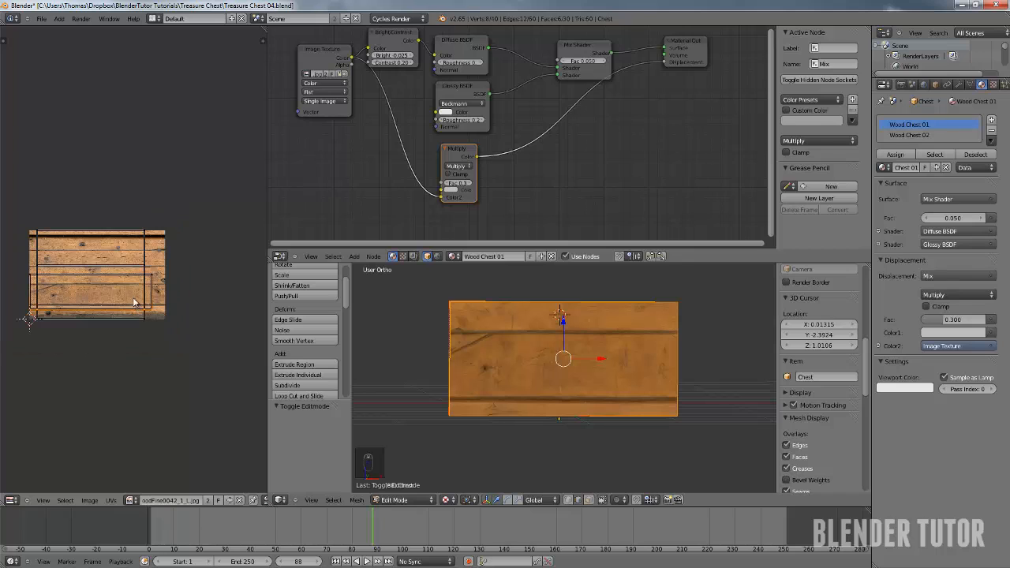
pyautogui.press('a')
pyautogui.press('a')
pyautogui.press('s')
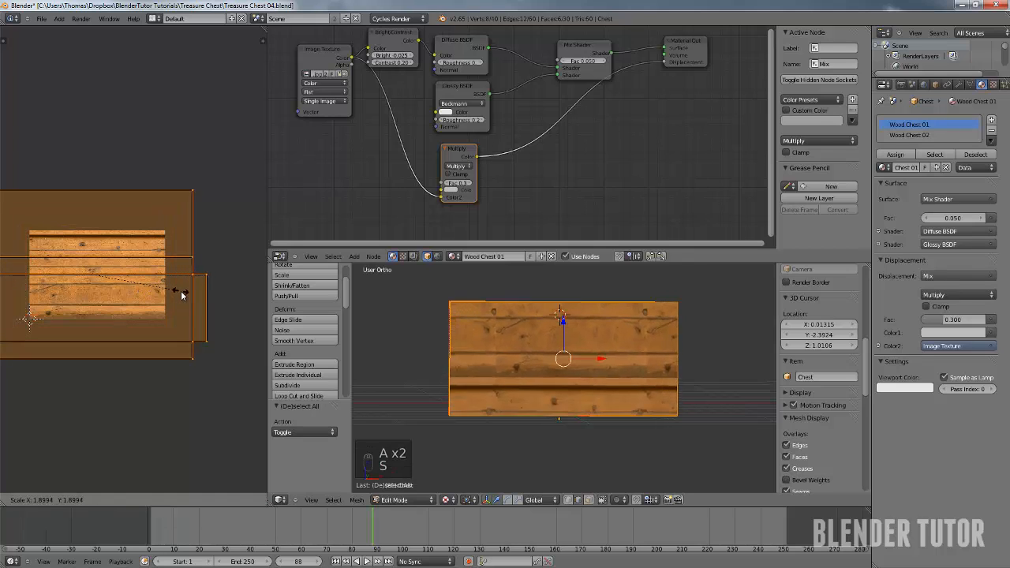
pyautogui.click(159, 292)
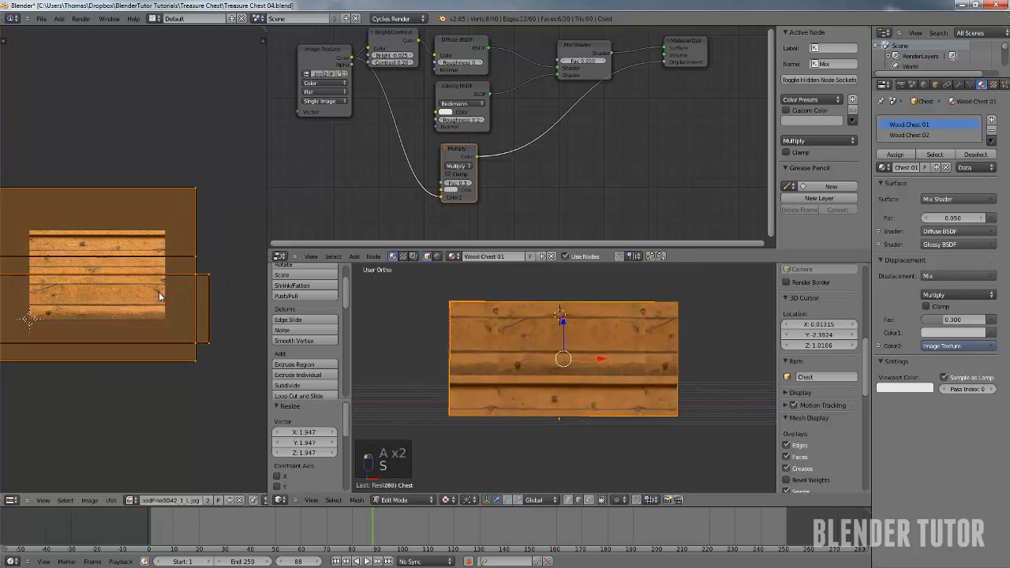
pyautogui.press('g')
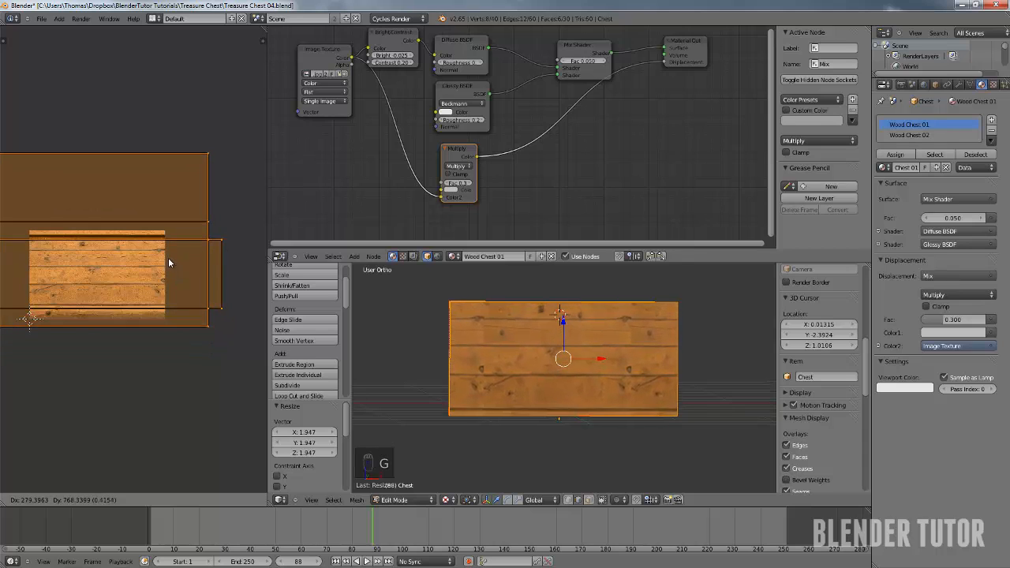
pyautogui.click(171, 260)
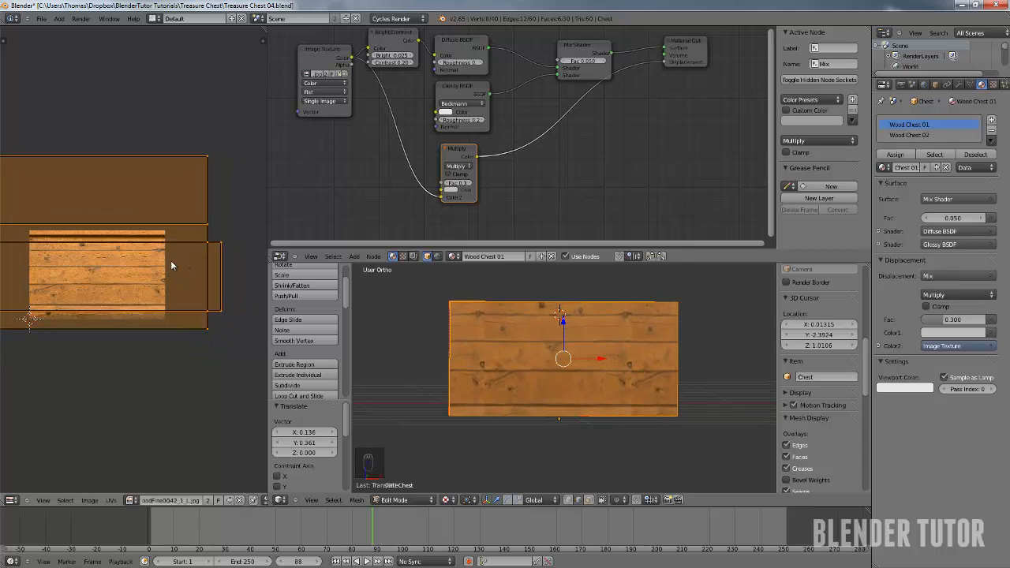
# Enlarge the UVs by a further factor of about 1.35 and shift them up by about 0.1 over the wood image
pyautogui.press('s')
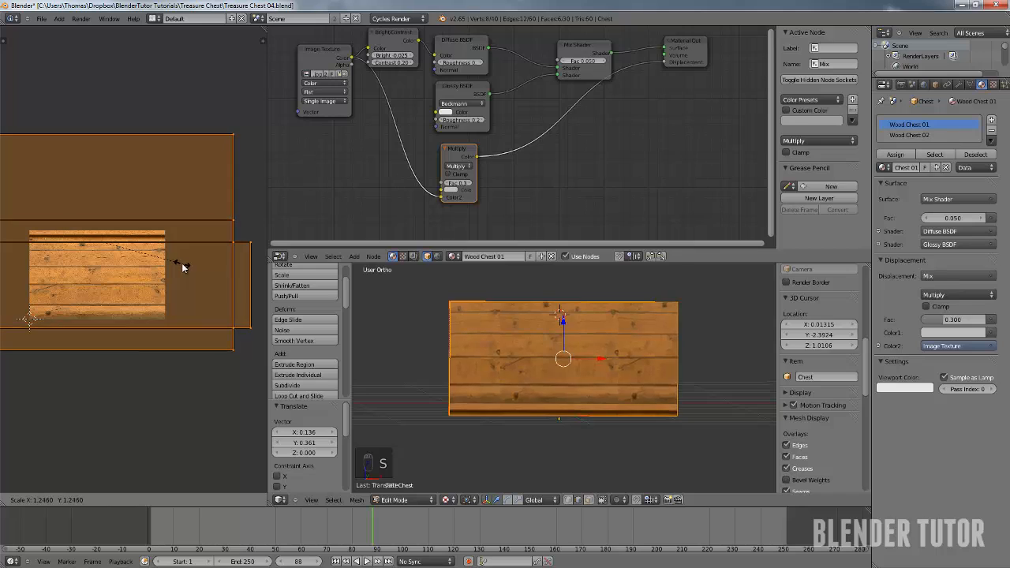
pyautogui.click(189, 265)
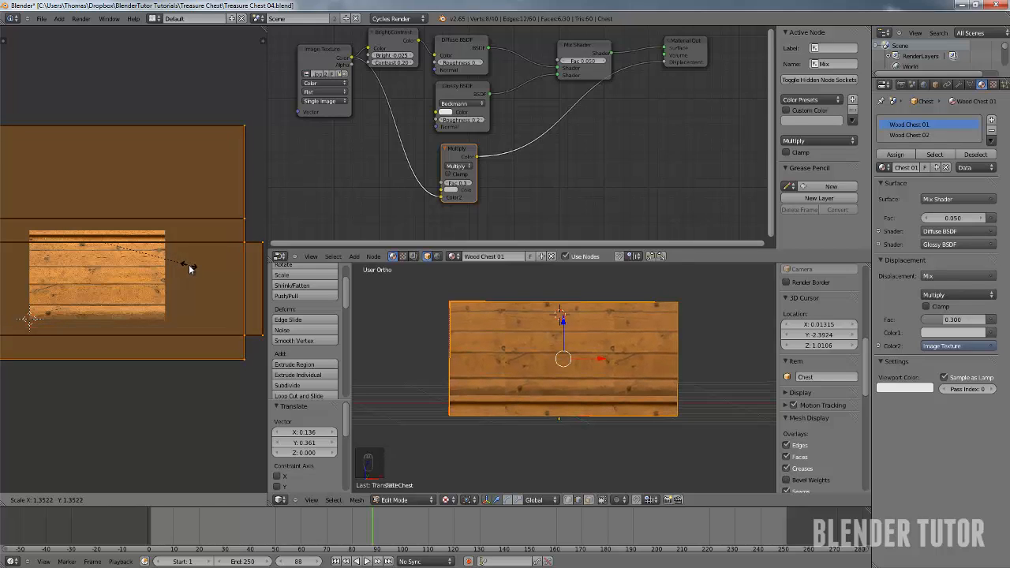
pyautogui.press('g')
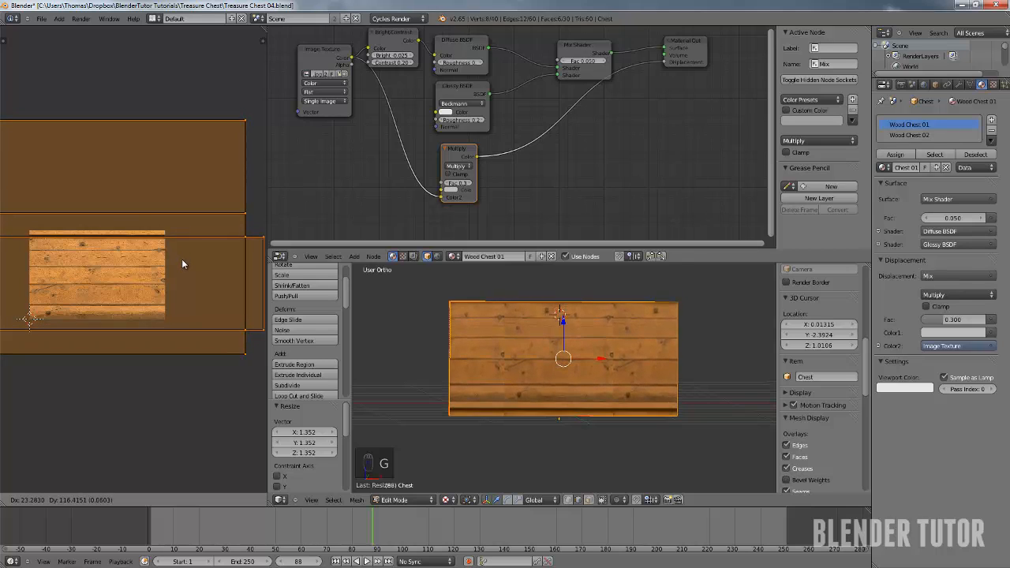
pyautogui.click(183, 257)
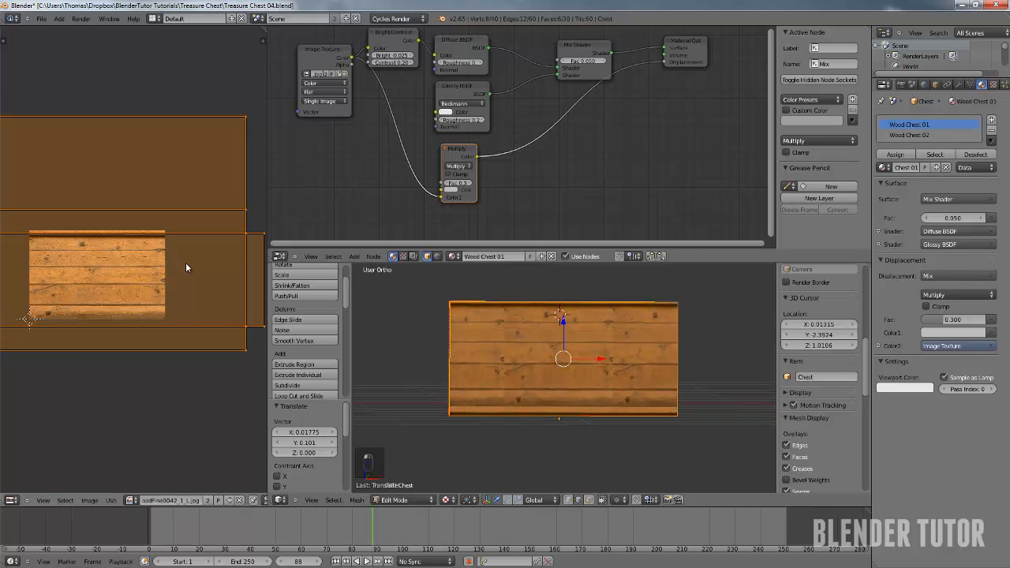
# Scale all the UVs along Y by about 0.83 to fit the plank pattern on the board's front
pyautogui.press('s')
pyautogui.press('y')
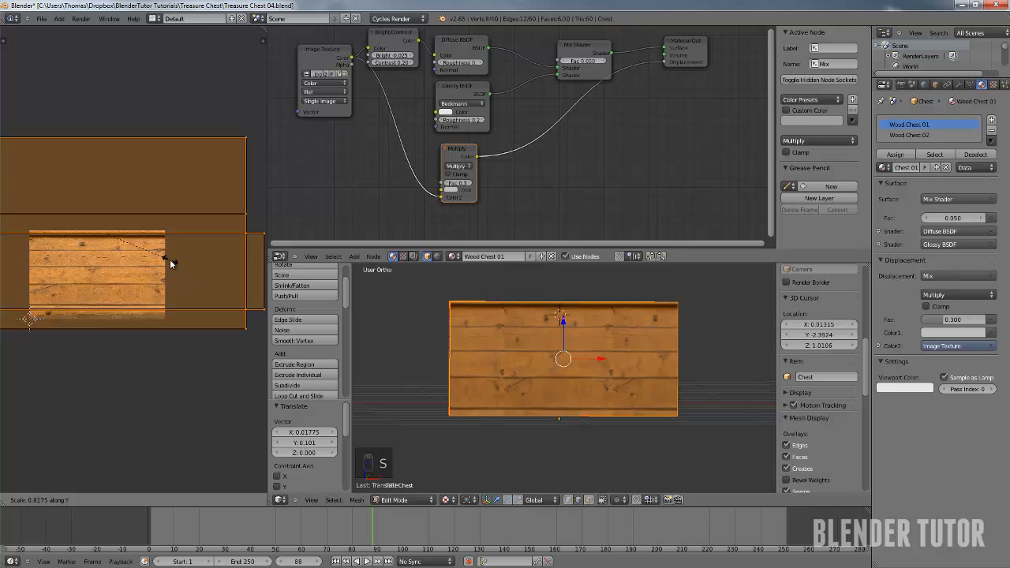
pyautogui.click(171, 260)
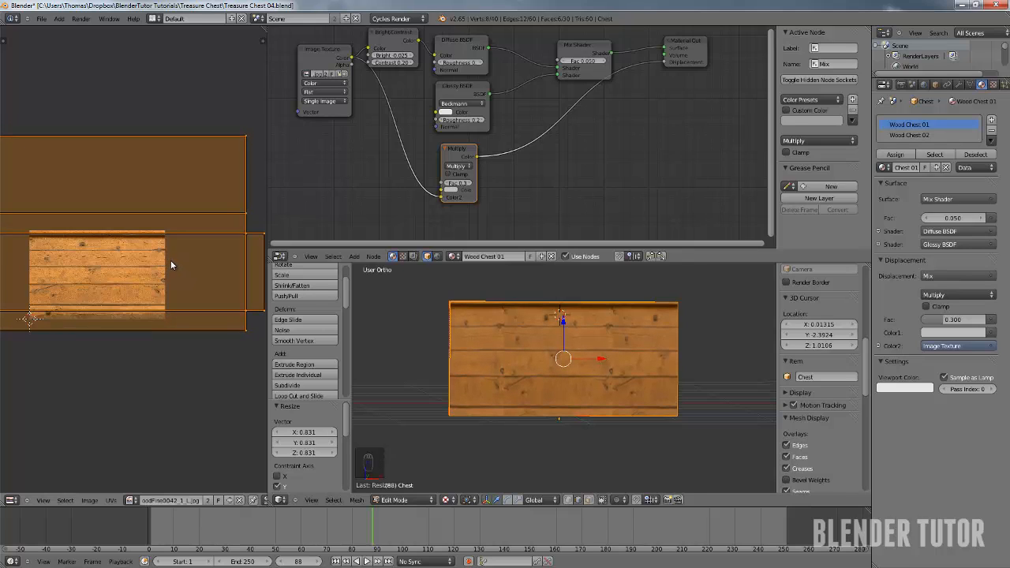
# Select the two lowest corner vertices of the UV layout and move them up along Y by about 0.116
pyautogui.scroll(-2, 137, 291)
pyautogui.rightClick(49, 294)
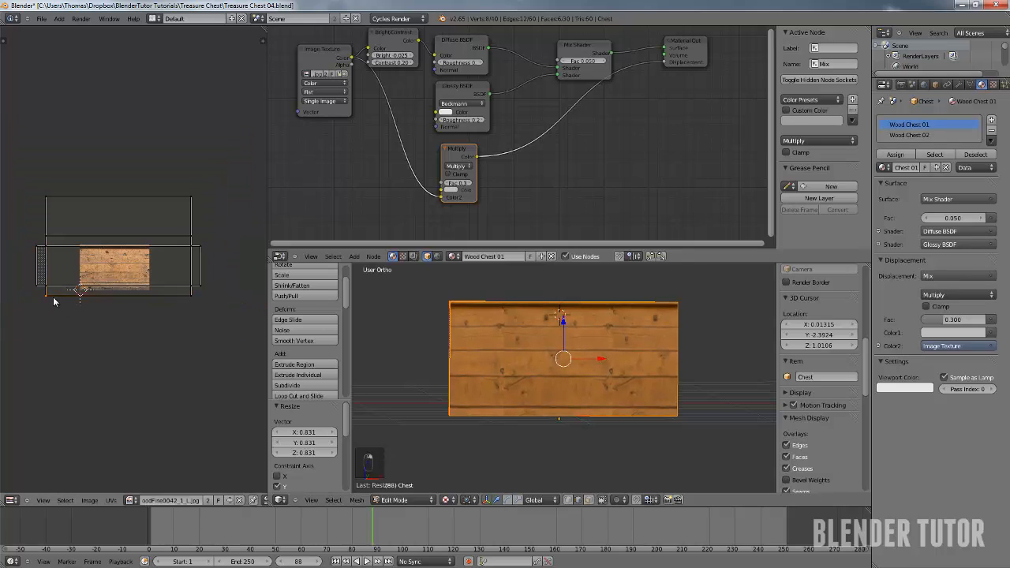
pyautogui.keyDown('shift'); pyautogui.rightClick(191, 295); pyautogui.keyUp('shift')
pyautogui.moveTo(521, 311); pyautogui.dragTo(522, 373, button='middle')
pyautogui.scroll(3, 522, 373)
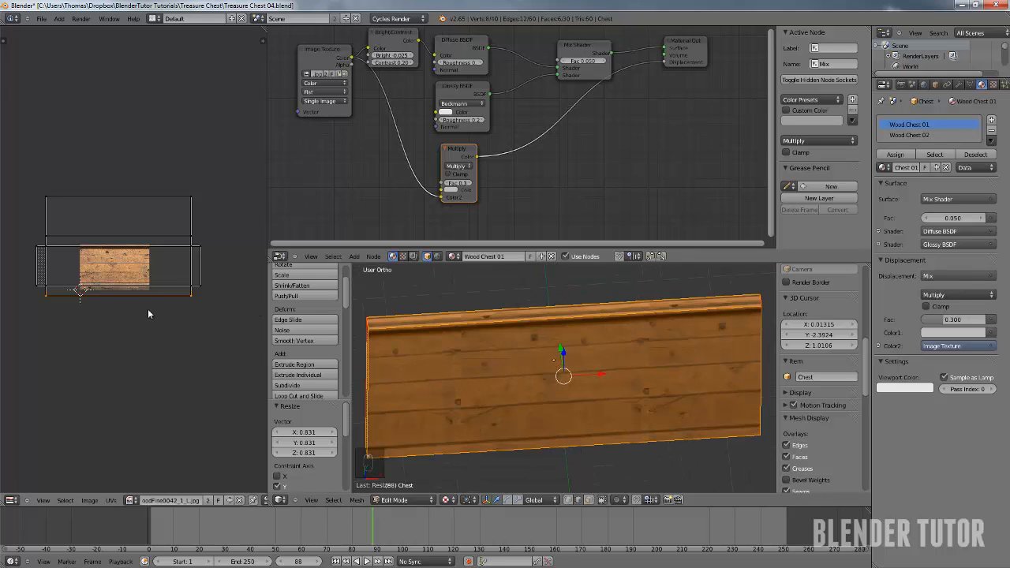
pyautogui.press('g')
pyautogui.press('y')
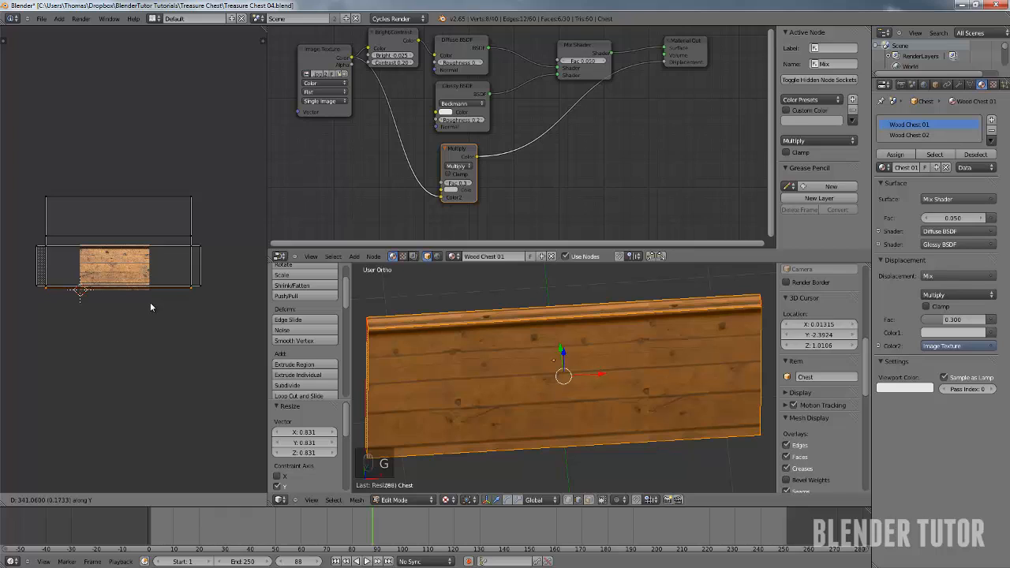
pyautogui.click(150, 304)
# Select the uppermost large UV face and move it down along Y by about 0.116
pyautogui.rightClick(189, 234)
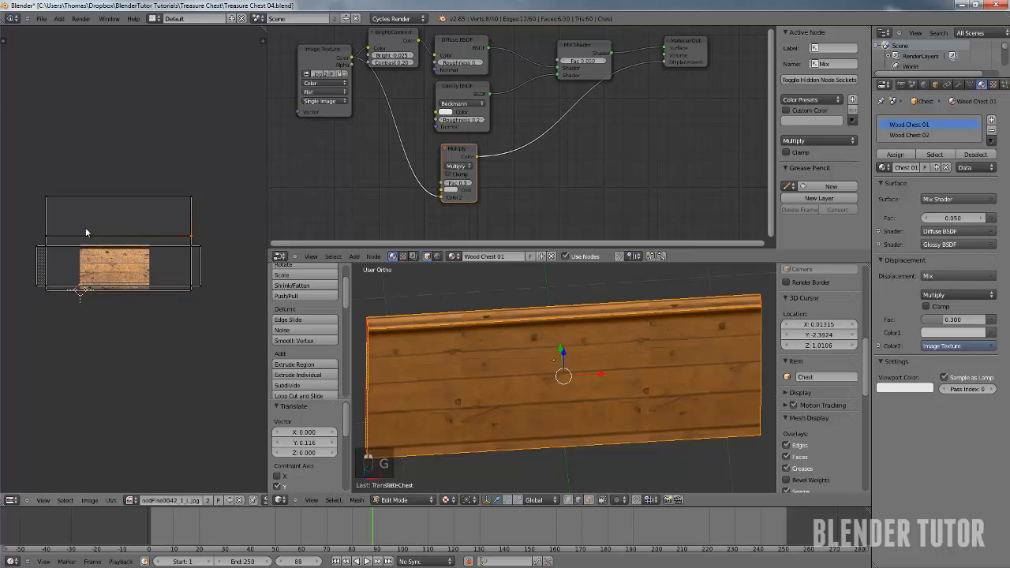
pyautogui.press('b')
pyautogui.moveTo(30, 169); pyautogui.dragTo(212, 244)
pyautogui.press('g')
pyautogui.press('y')
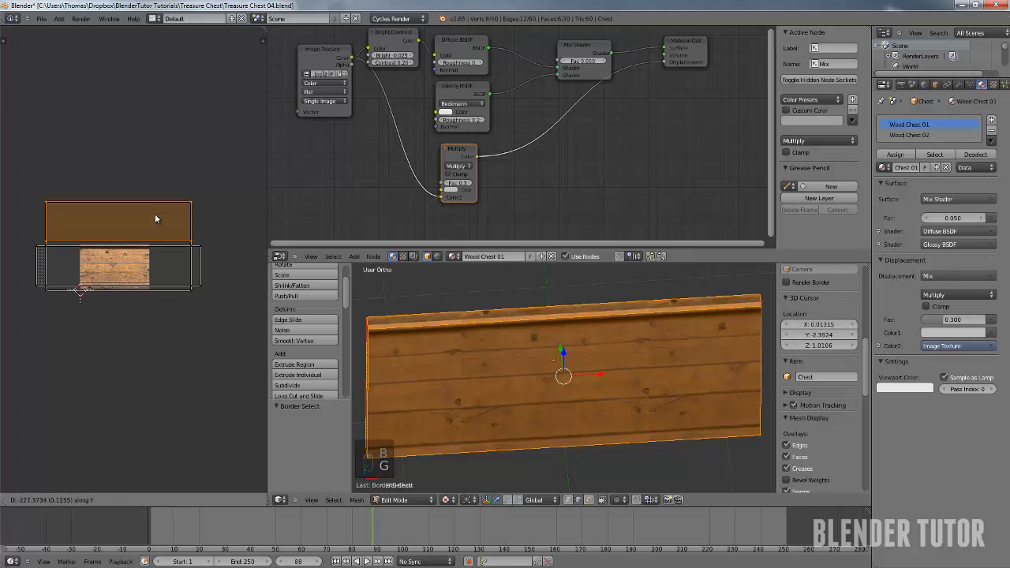
pyautogui.click(150, 221)
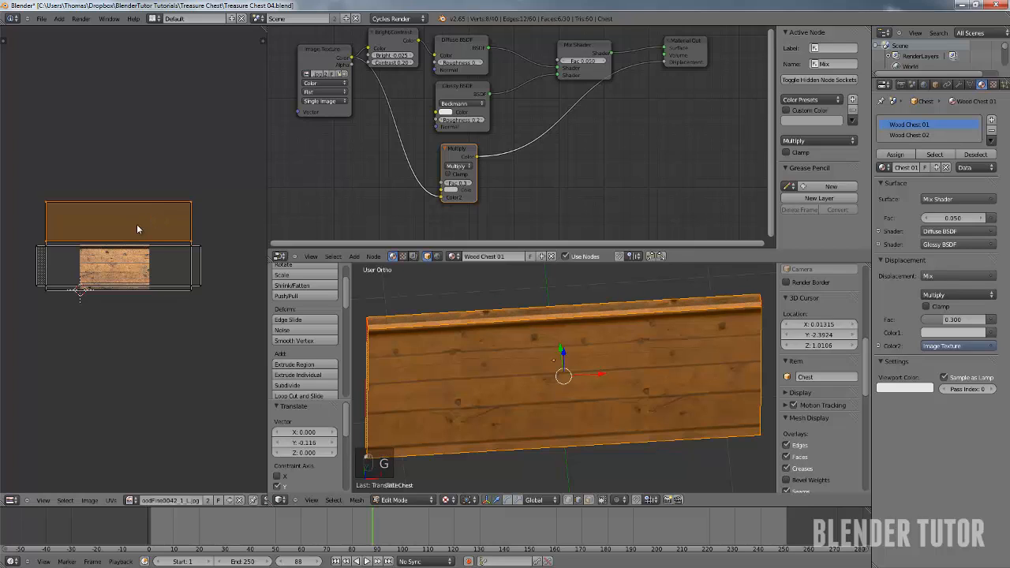
# Move the narrow outer UV strip on the left along X by about 0.127 and the matching right strip inward by about 0.09
pyautogui.rightClick(38, 276)
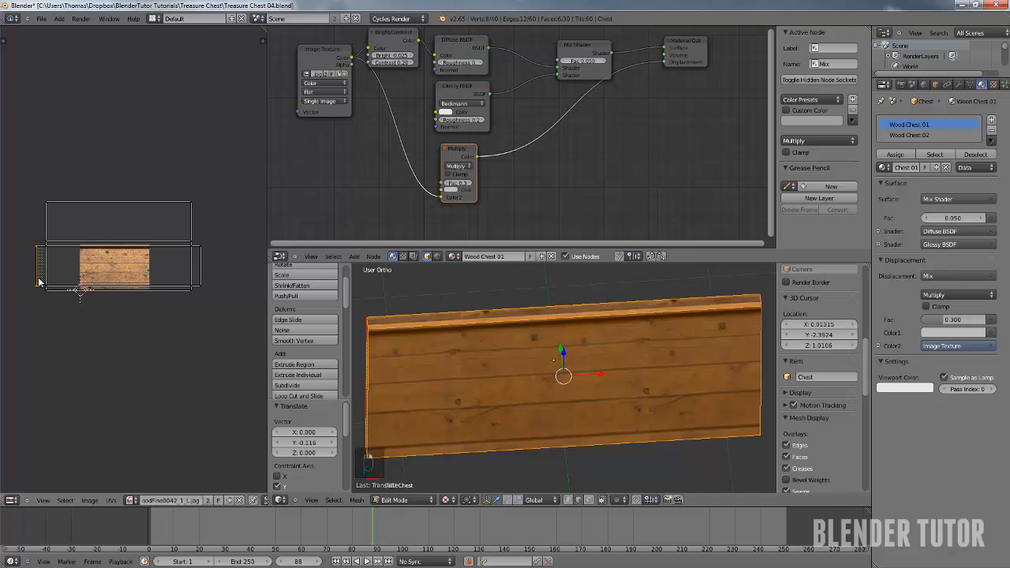
pyautogui.press('g')
pyautogui.press('x')
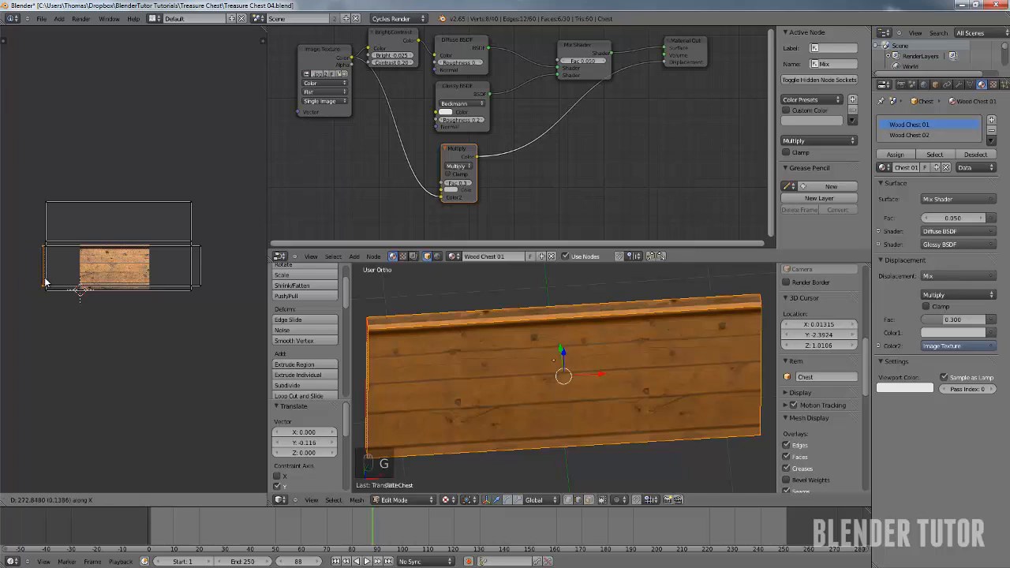
pyautogui.click(45, 280)
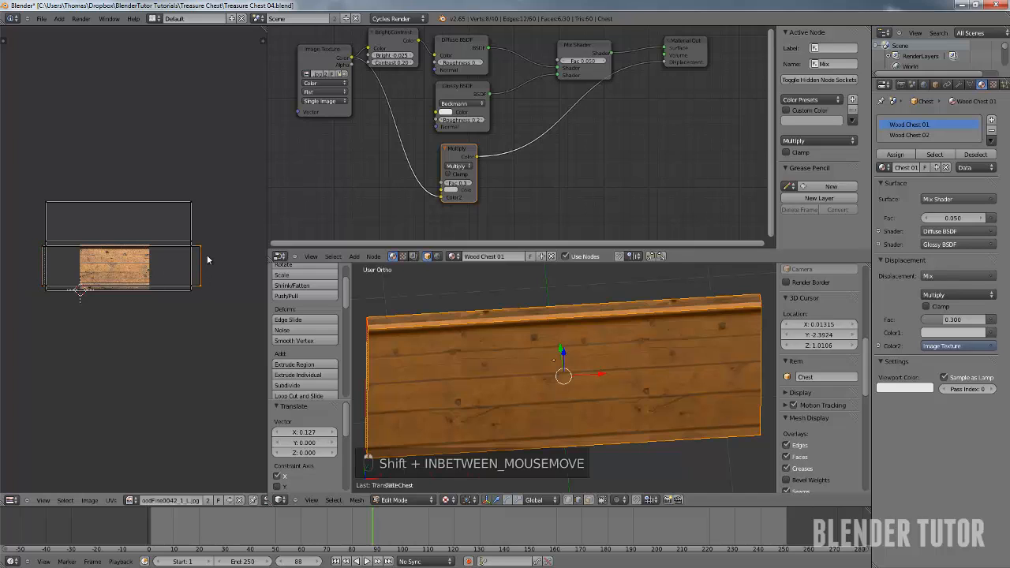
pyautogui.press('g')
pyautogui.press('x')
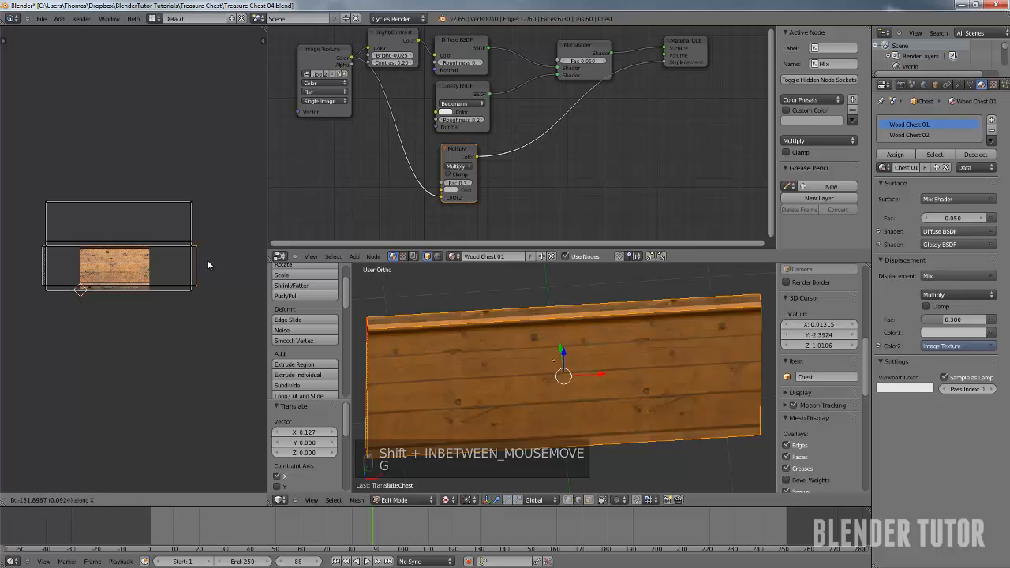
pyautogui.click(207, 265)
# Select all of the front board's UVs and shift them along X by about -0.081 over the wood image
pyautogui.press('a')
pyautogui.press('a')
pyautogui.scroll(2, 128, 276)
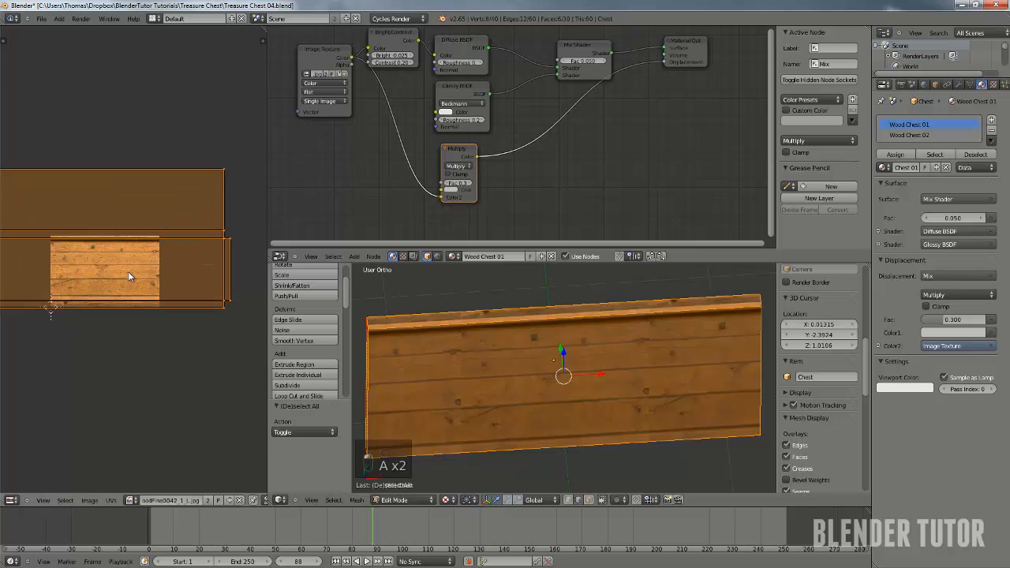
pyautogui.scroll(1, 130, 276)
pyautogui.moveTo(554, 396); pyautogui.dragTo(438, 288, button='middle')
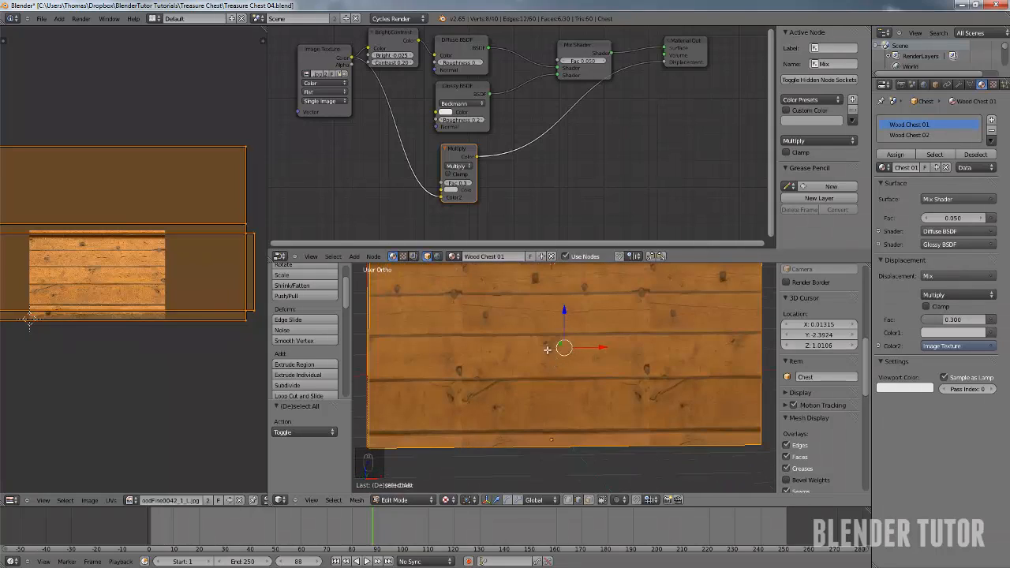
pyautogui.scroll(-1, 547, 350)
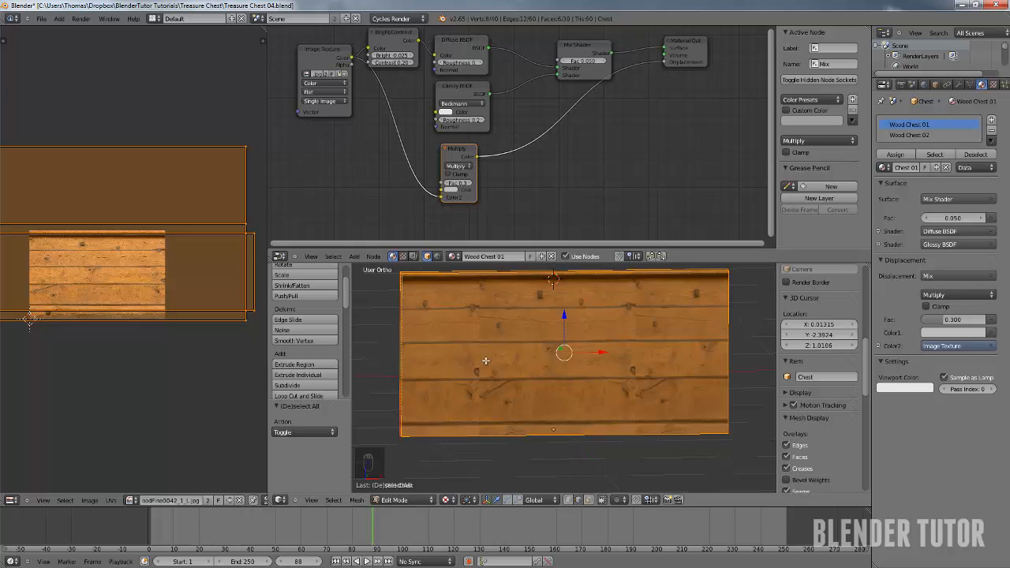
pyautogui.moveTo(550, 324); pyautogui.dragTo(560, 354, button='middle')
pyautogui.moveTo(477, 300); pyautogui.dragTo(536, 280, button='middle')
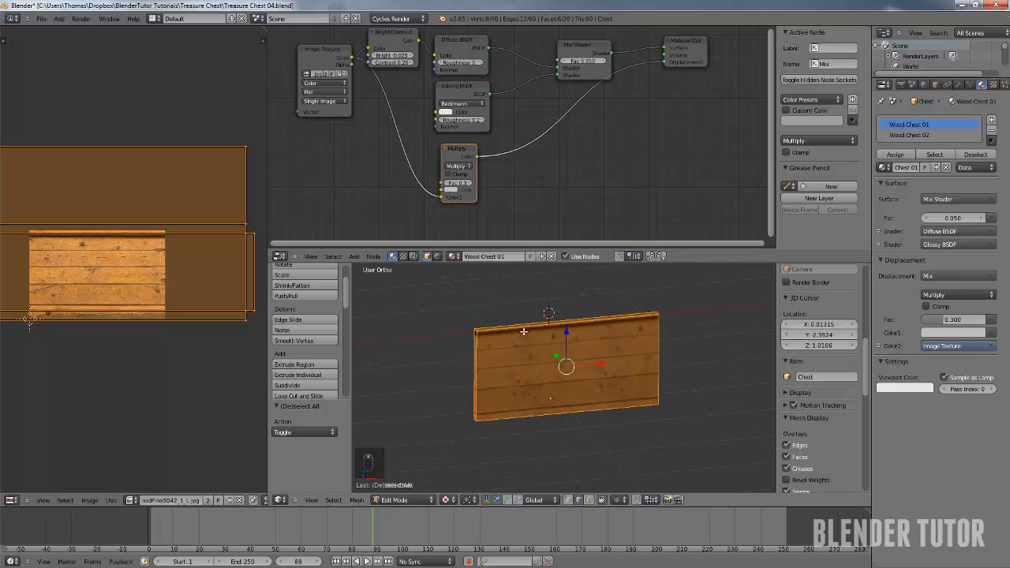
pyautogui.scroll(-1, 156, 284)
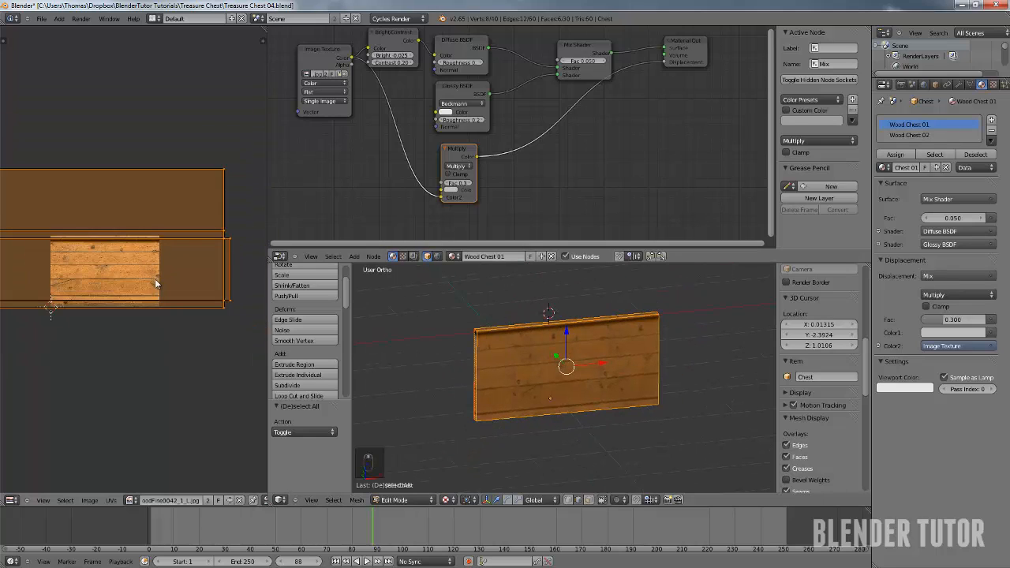
pyautogui.moveTo(195, 289); pyautogui.dragTo(222, 298, button='middle')
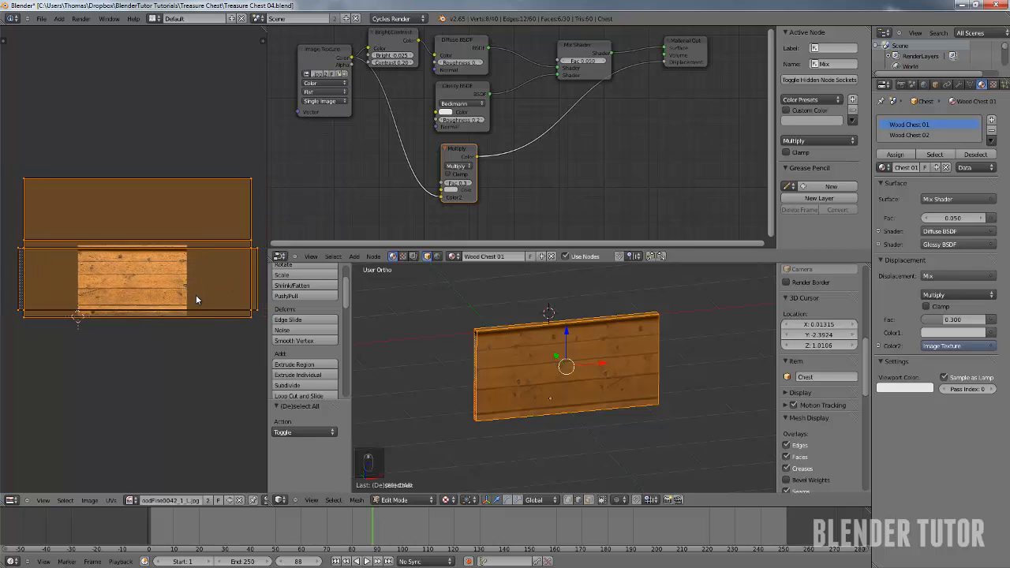
pyautogui.press('g')
pyautogui.press('x')
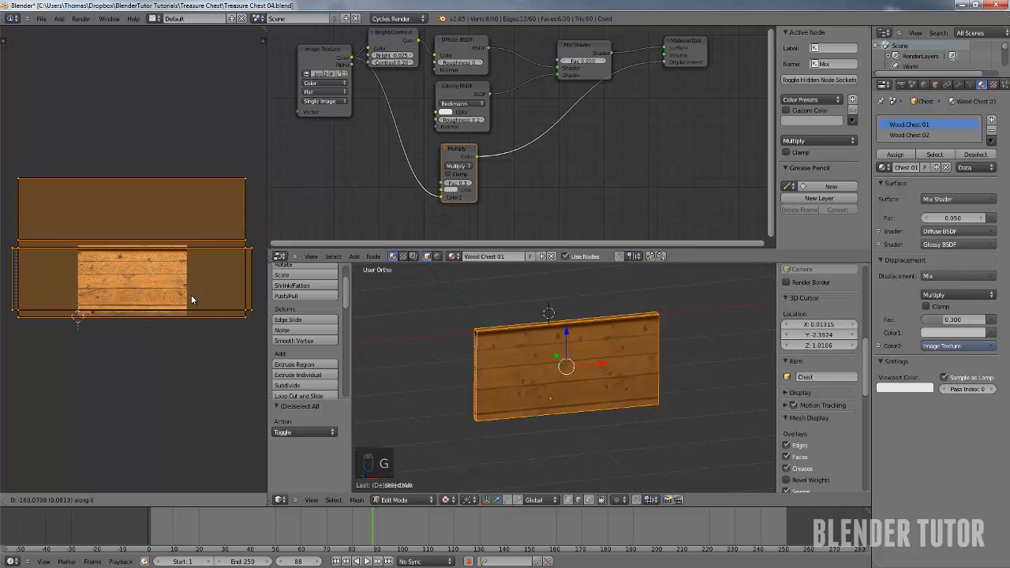
pyautogui.click(190, 300)
# Leave Edit Mode and examine the plank texture on the chest body up close and from several angles
pyautogui.scroll(3, 555, 366)
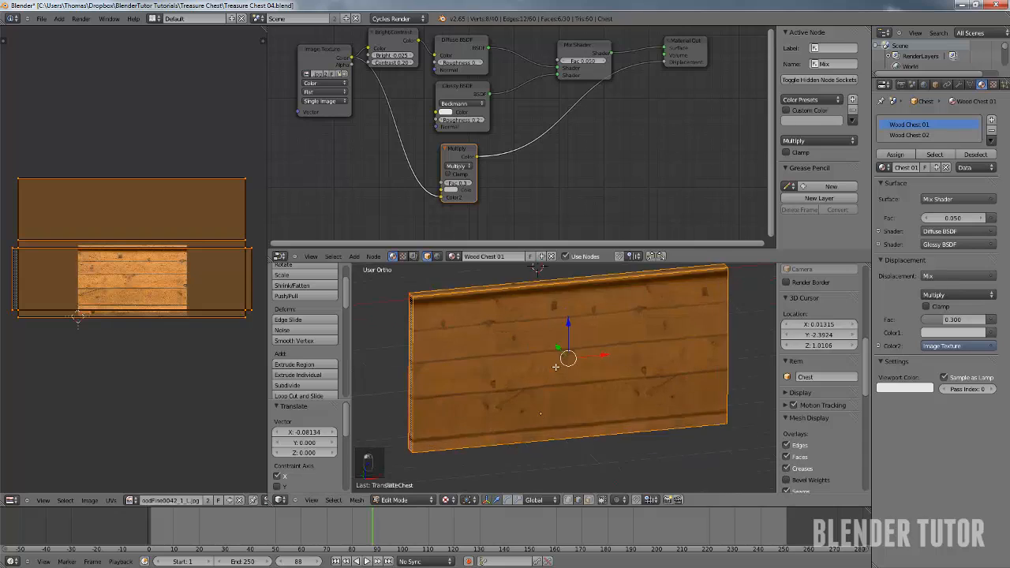
pyautogui.scroll(4, 555, 366)
pyautogui.keyDown('shift'); pyautogui.moveTo(555, 366); pyautogui.dragTo(528, 349, button='middle'); pyautogui.keyUp('shift')
pyautogui.scroll(-3, 555, 374)
pyautogui.moveTo(527, 349); pyautogui.dragTo(469, 456, button='middle')
pyautogui.press('Tab')
pyautogui.scroll(5, 551, 339)
pyautogui.scroll(-4, 584, 344)
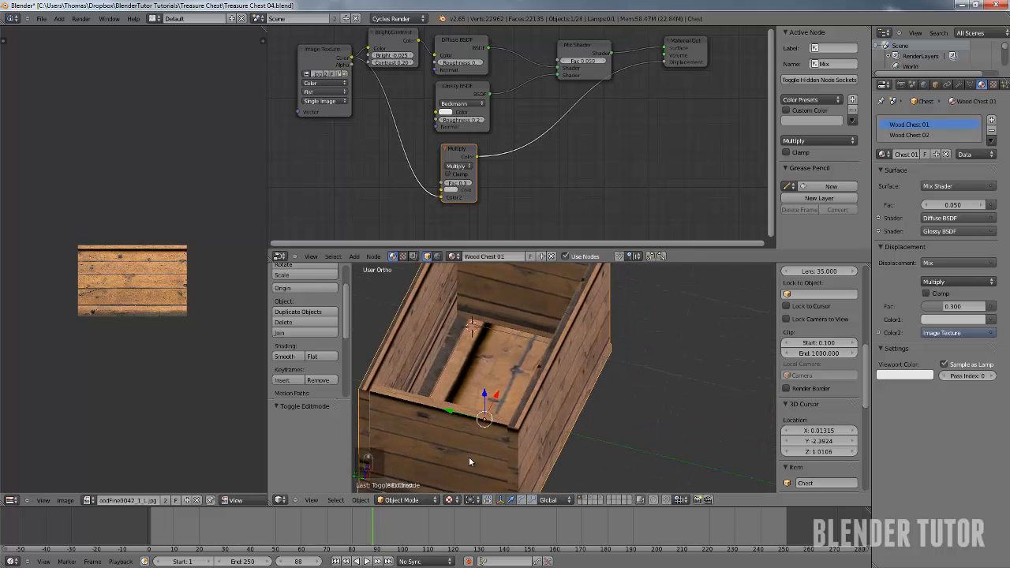
pyautogui.scroll(-3, 476, 364)
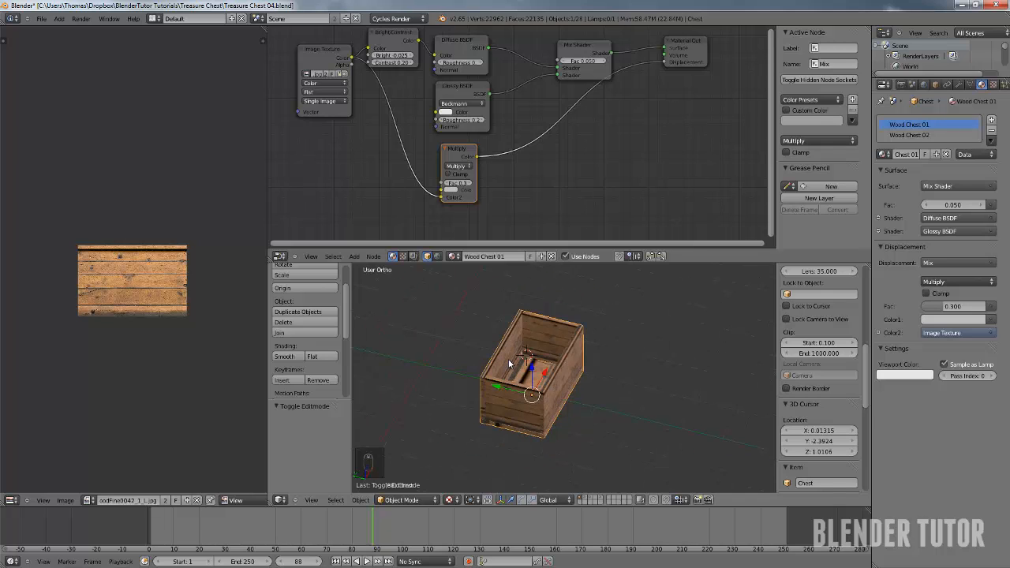
# Unhide all the chest parts and check the textured chest body together with its metal fittings
pyautogui.hotkey('alt', 'h')
pyautogui.moveTo(489, 351); pyautogui.dragTo(467, 335, button='middle')
pyautogui.scroll(5, 477, 340)
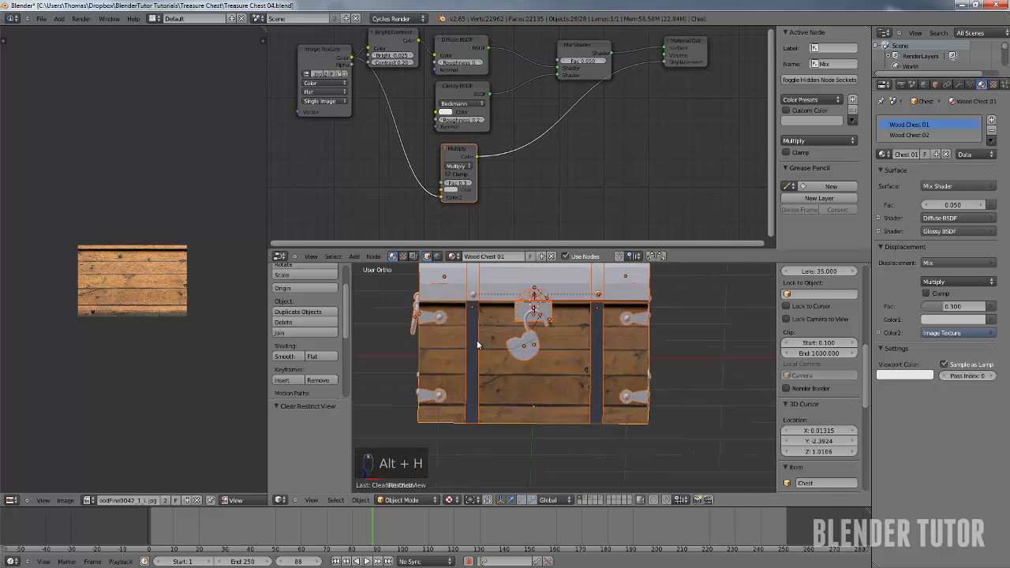
pyautogui.keyDown('shift'); pyautogui.moveTo(536, 378); pyautogui.dragTo(625, 357, button='middle'); pyautogui.keyUp('shift')
pyautogui.rightClick(704, 348)
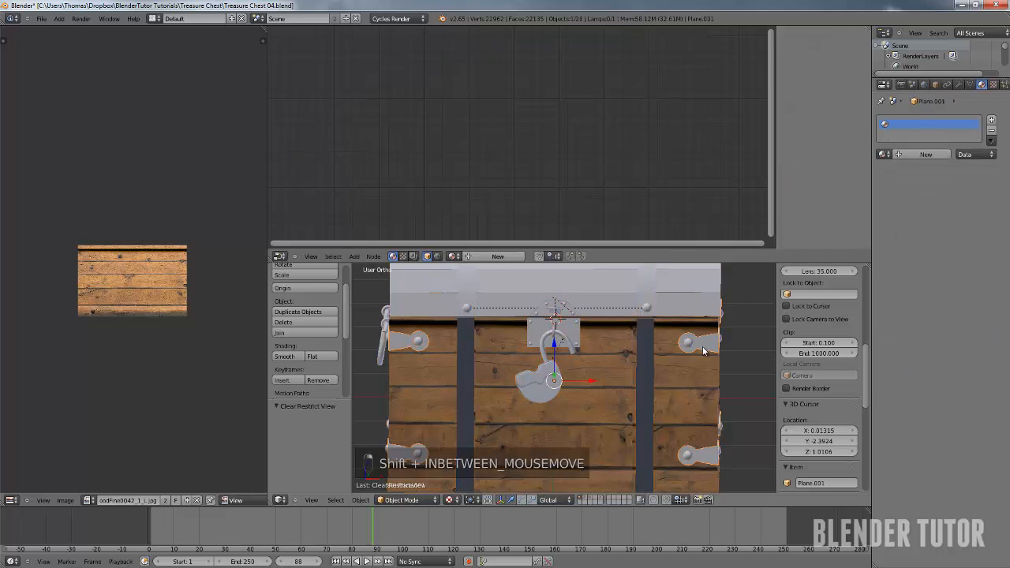
pyautogui.scroll(-3, 523, 366)
pyautogui.scroll(2, 522, 366)
pyautogui.moveTo(521, 356)
pyautogui.mouseDown(button='middle')
pyautogui.moveTo(527, 372)
pyautogui.moveTo(534, 338)
pyautogui.moveTo(526, 359)
pyautogui.mouseUp(button='middle')
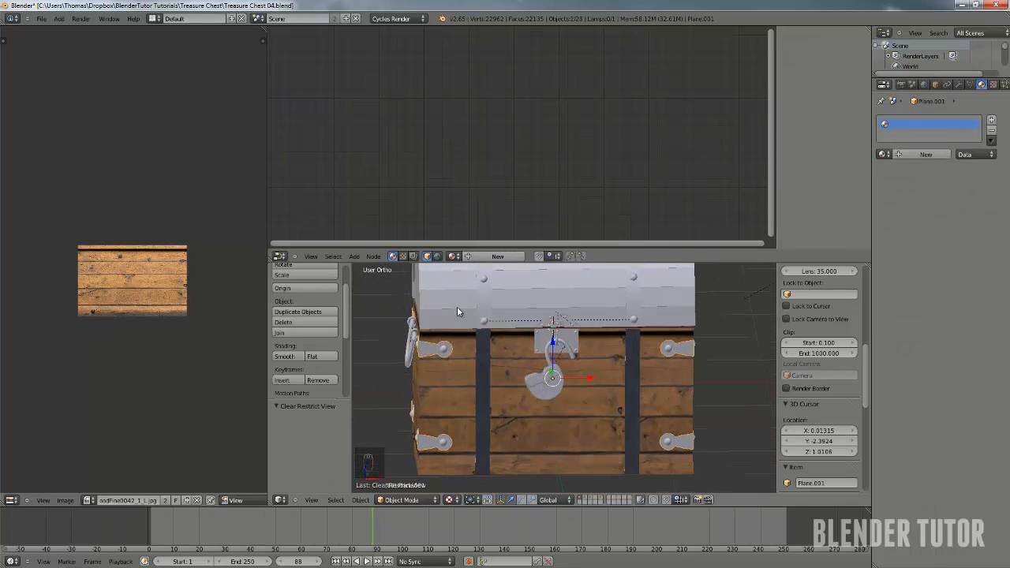
pyautogui.rightClick(440, 381)
pyautogui.scroll(-3, 439, 380)
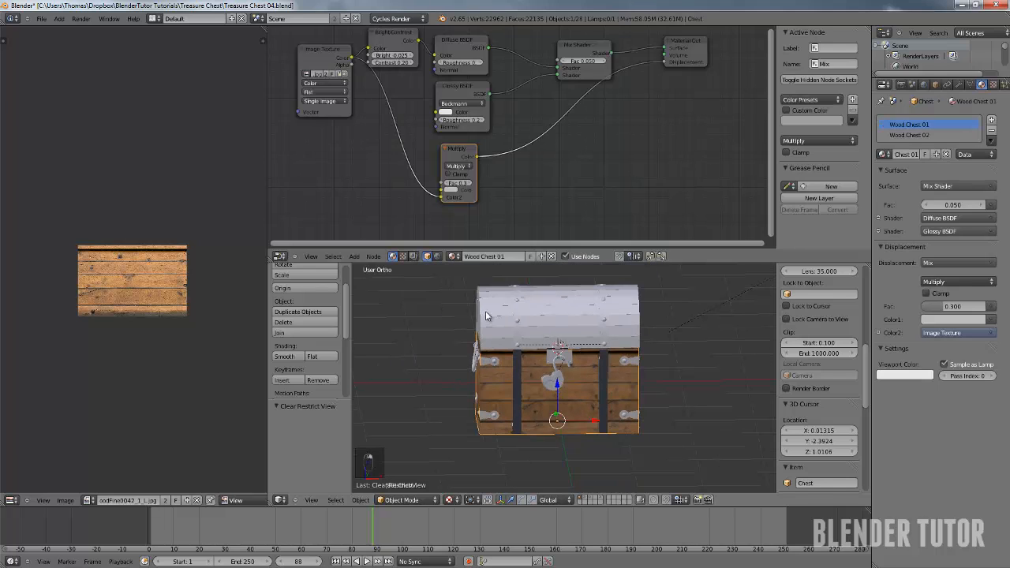
# Select the curved lid and examine its existing UV layout over the wood image in Edit Mode
pyautogui.rightClick(503, 325)
pyautogui.moveTo(503, 325); pyautogui.dragTo(534, 334, button='middle')
pyautogui.press('Tab')
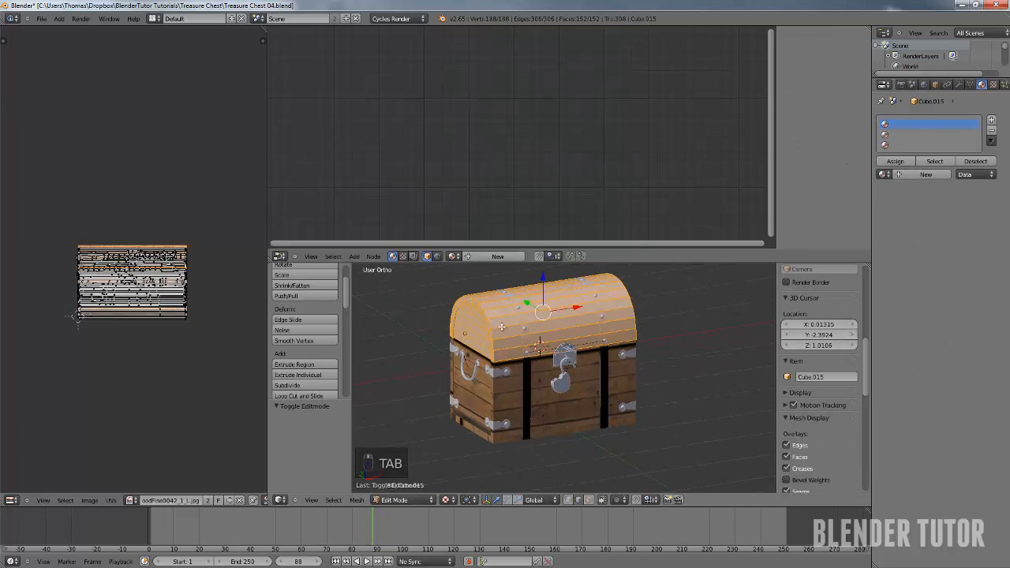
pyautogui.scroll(8, 189, 308)
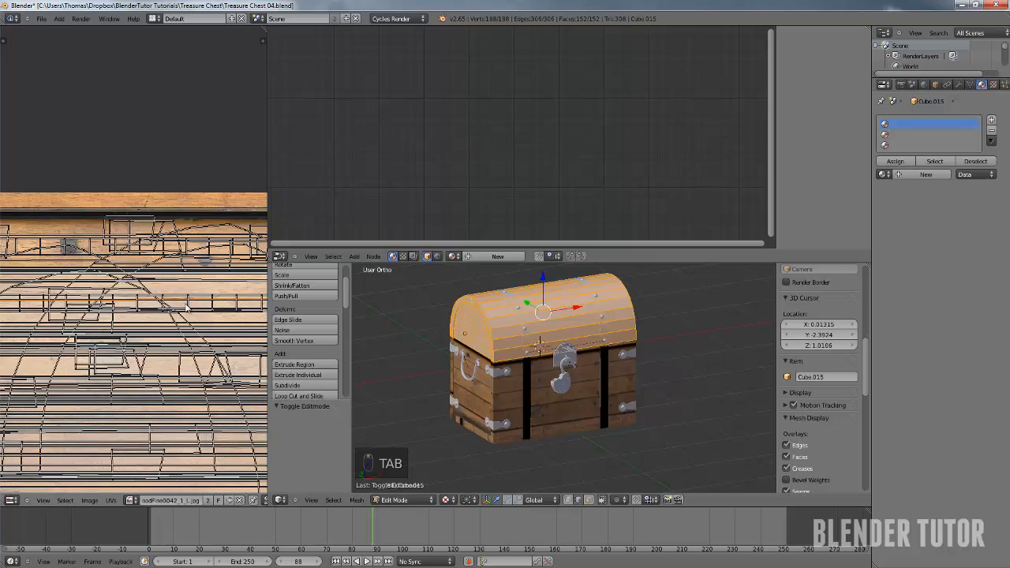
pyautogui.scroll(-4, 187, 308)
pyautogui.scroll(3, 197, 318)
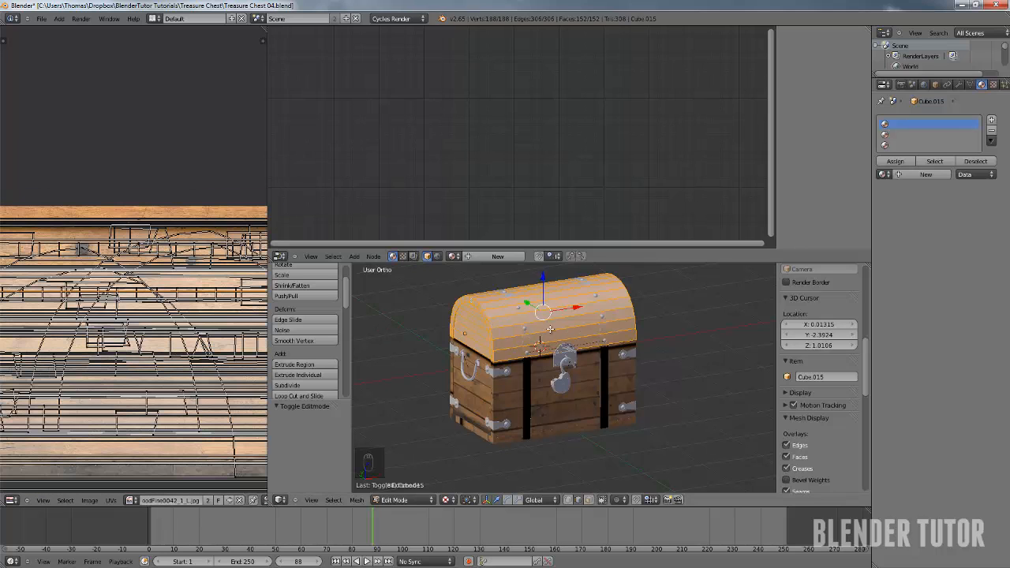
pyautogui.press('Tab')
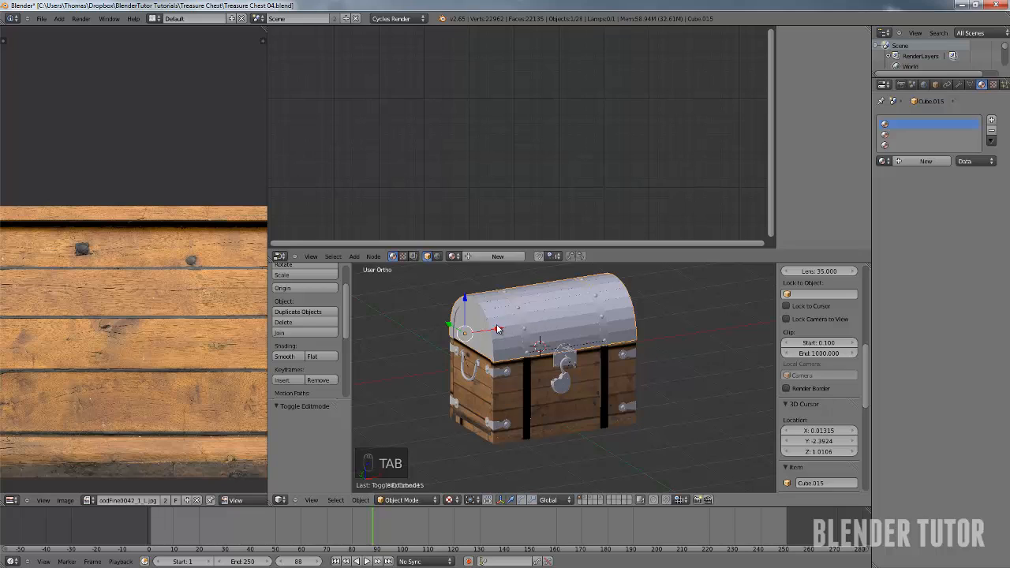
# Hide every part except the lid and show the lid's mesh as wireframe in Edit Mode from the front
pyautogui.hotkey('ctrl', 'i')
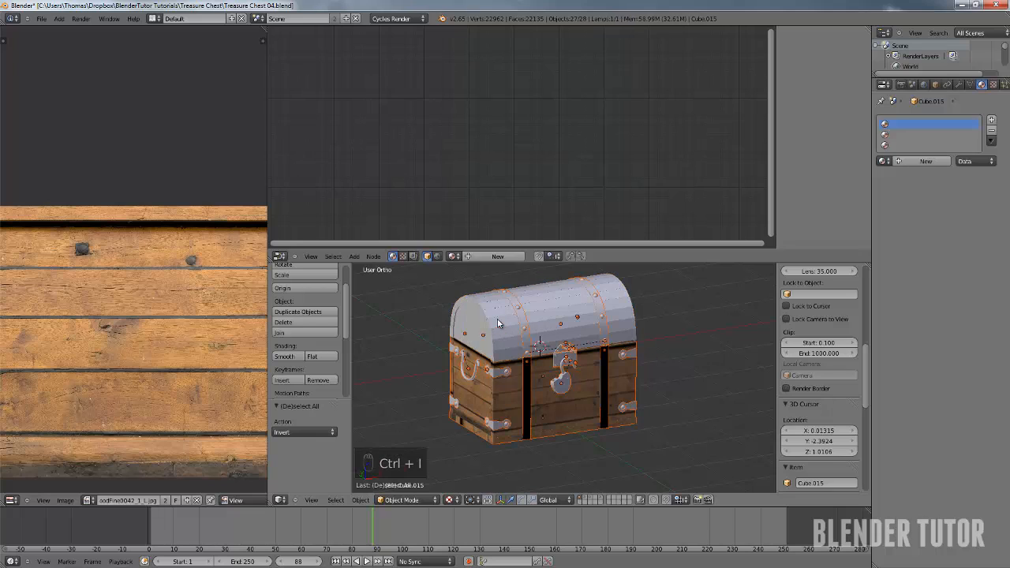
pyautogui.press('h')
pyautogui.moveTo(503, 323); pyautogui.dragTo(549, 329, button='middle')
pyautogui.press('Tab')
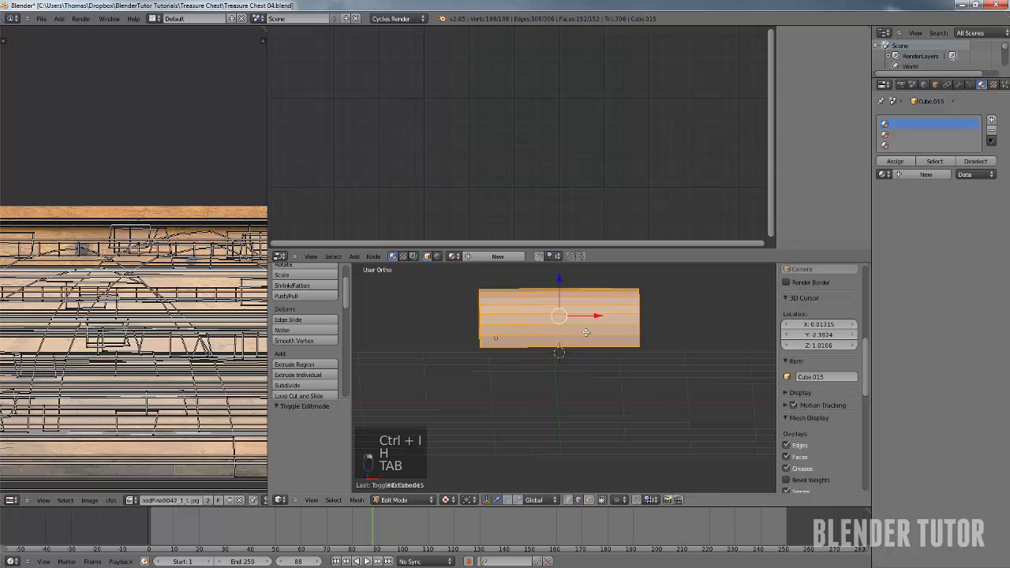
pyautogui.press('KP_1')
pyautogui.press('z')
pyautogui.scroll(3, 620, 314)
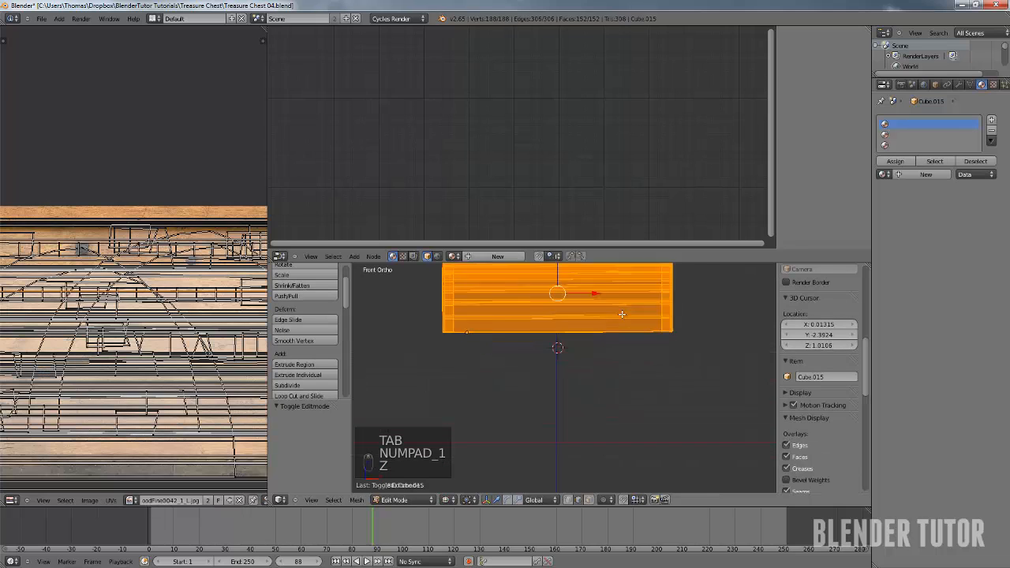
# Select the complete arched edge line of the inset end panel at the lid's positive X end
pyautogui.keyDown('shift'); pyautogui.moveTo(585, 363); pyautogui.dragTo(475, 474, button='middle'); pyautogui.keyUp('shift')
pyautogui.scroll(2, 536, 418)
pyautogui.keyDown('shift'); pyautogui.moveTo(560, 391); pyautogui.dragTo(785, 357, button='middle'); pyautogui.keyUp('shift')
pyautogui.rightClick(704, 356)
pyautogui.keyDown('alt'); pyautogui.rightClick(715, 354); pyautogui.keyUp('alt')
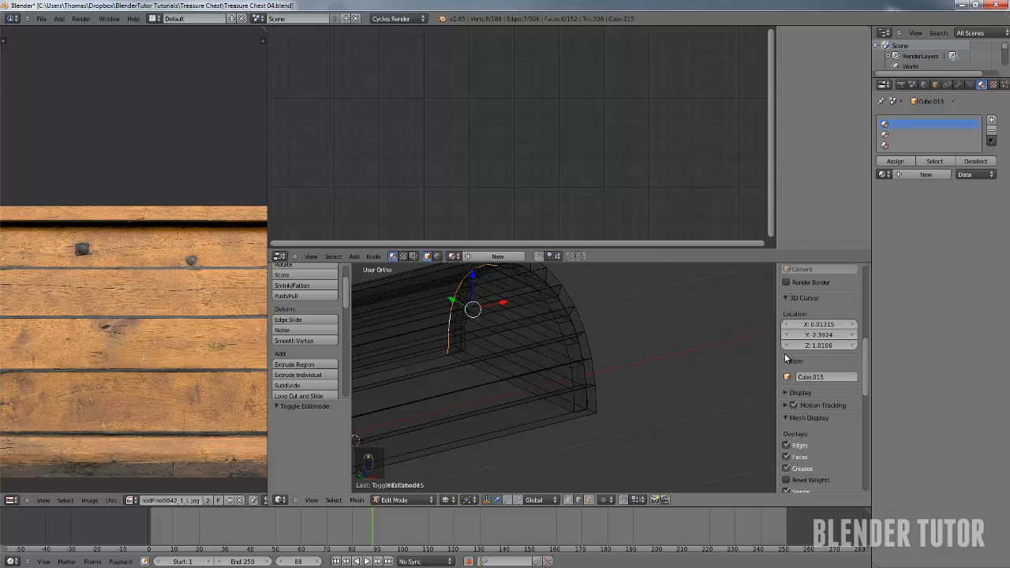
pyautogui.keyDown('alt'); pyautogui.keyDown('shift'); pyautogui.rightClick(559, 334); pyautogui.keyUp('shift'); pyautogui.keyUp('alt')
pyautogui.keyDown('alt'); pyautogui.rightClick(563, 332); pyautogui.keyUp('alt')
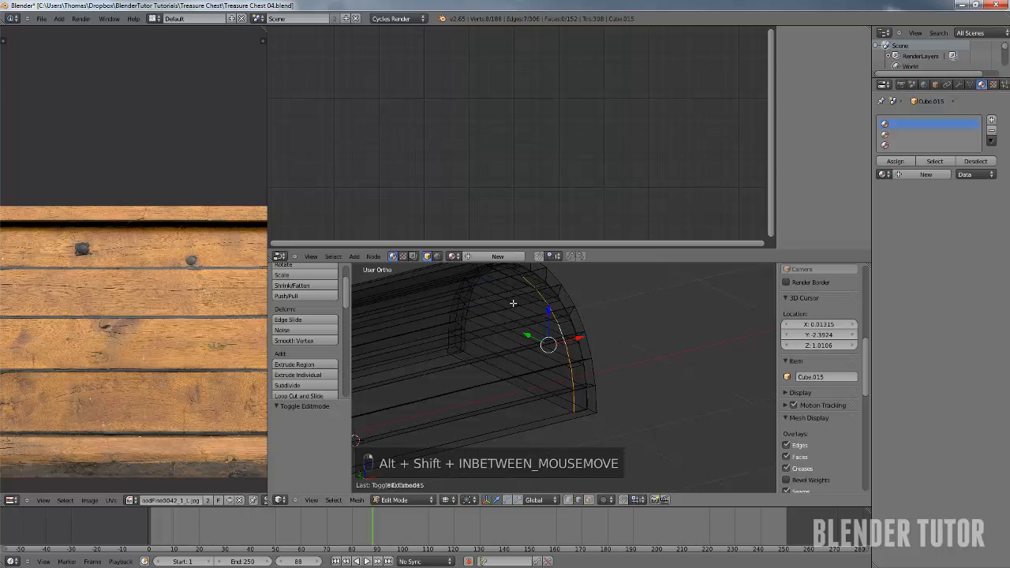
pyautogui.keyDown('shift'); pyautogui.moveTo(519, 293); pyautogui.dragTo(434, 384, button='middle'); pyautogui.keyUp('shift')
pyautogui.scroll(5, 538, 342)
pyautogui.keyDown('alt'); pyautogui.rightClick(553, 314); pyautogui.keyUp('alt')
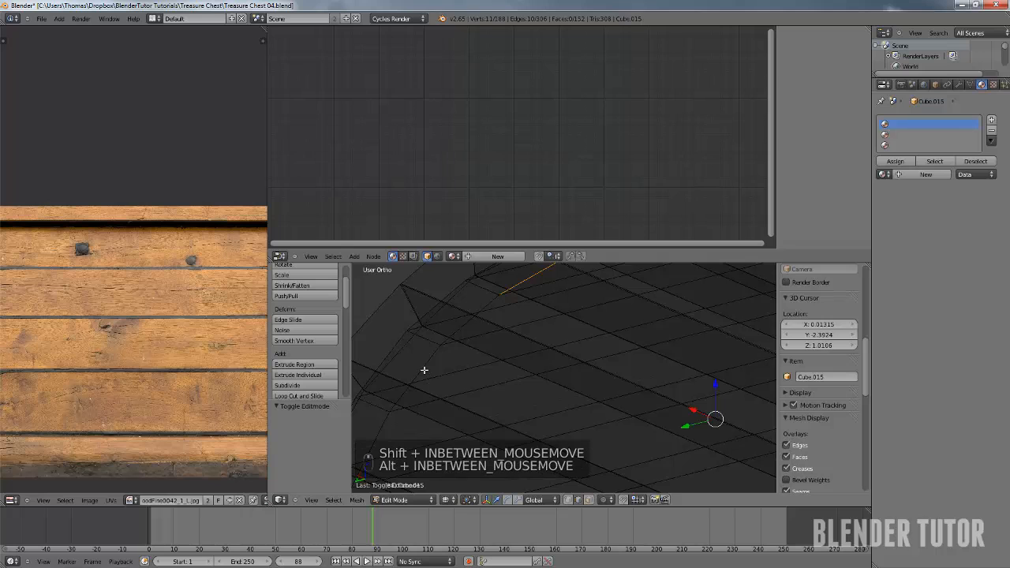
pyautogui.keyDown('alt'); pyautogui.keyDown('shift'); pyautogui.rightClick(424, 371); pyautogui.keyUp('shift'); pyautogui.keyUp('alt')
# Add the straight bottom edge of the end panel to the arched selection and mark the closed outline as a seam
pyautogui.scroll(-7, 473, 388)
pyautogui.moveTo(598, 416); pyautogui.dragTo(617, 362, button='middle')
pyautogui.scroll(3, 609, 451)
pyautogui.keyDown('shift'); pyautogui.moveTo(608, 451); pyautogui.dragTo(557, 301, button='middle'); pyautogui.keyUp('shift')
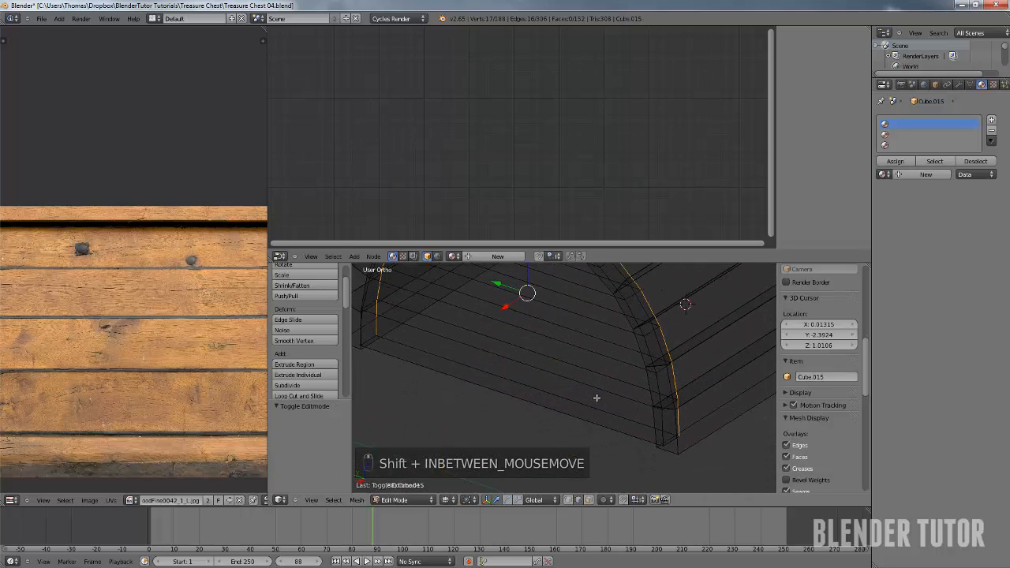
pyautogui.keyDown('shift'); pyautogui.rightClick(610, 414); pyautogui.keyUp('shift')
pyautogui.scroll(-3, 618, 371)
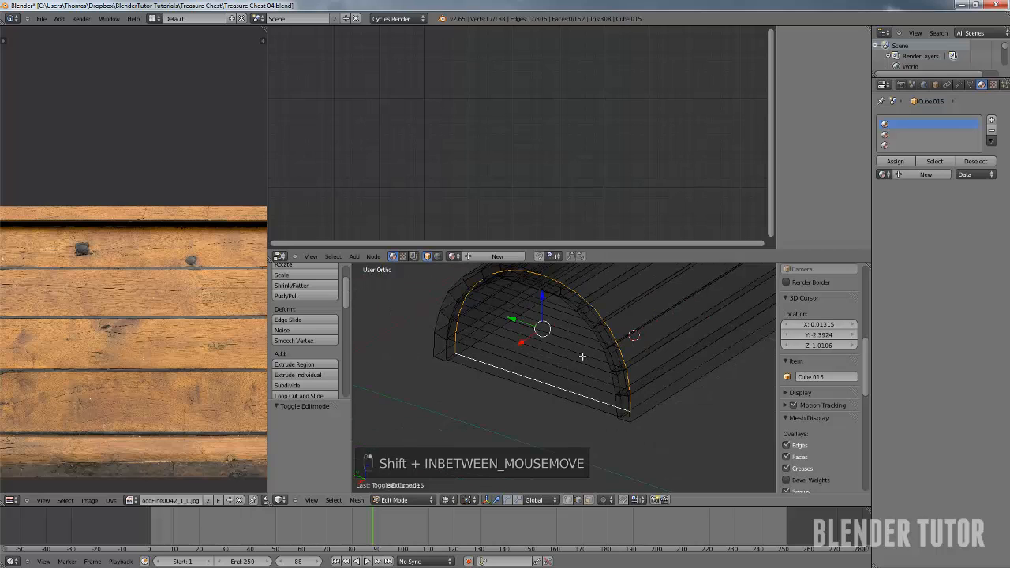
pyautogui.moveTo(581, 356); pyautogui.dragTo(438, 380, button='middle')
pyautogui.hotkey('ctrl', 'e')
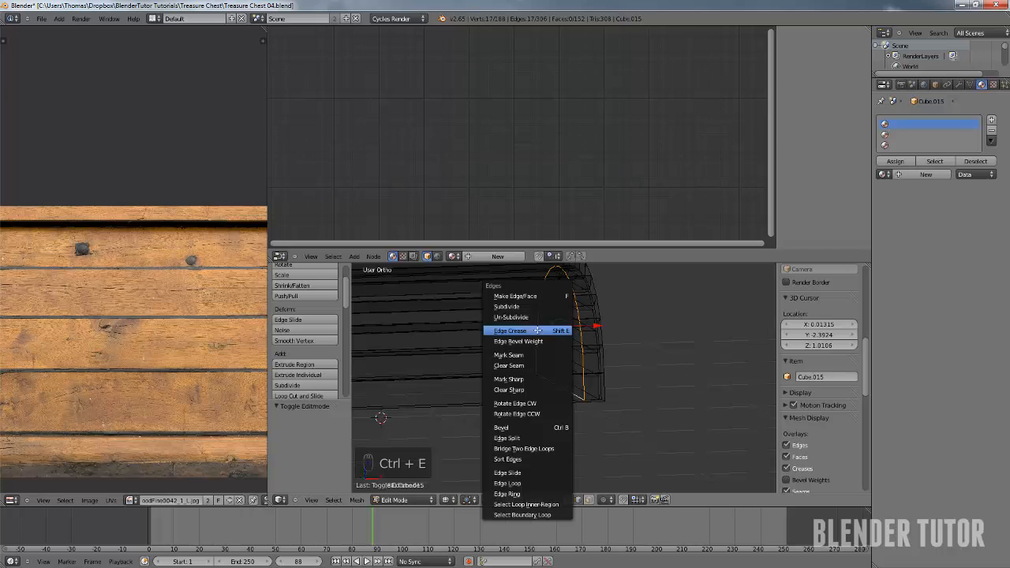
pyautogui.click(535, 354)
# Try to select the outermost outline at the lid's positive X end with a box selection from the front view
pyautogui.moveTo(536, 352); pyautogui.dragTo(587, 357, button='middle')
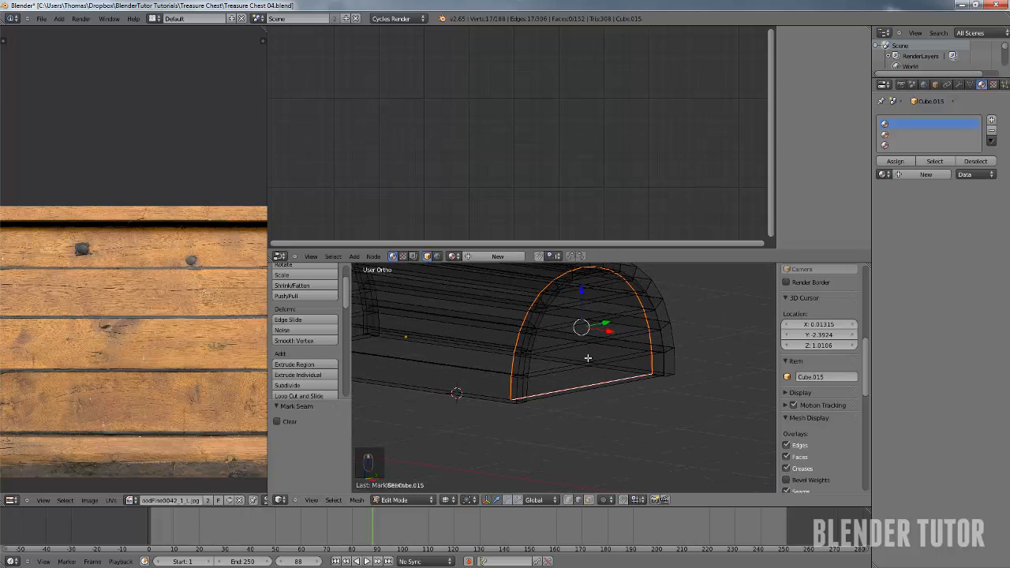
pyautogui.scroll(2, 585, 355)
pyautogui.press('KP_1')
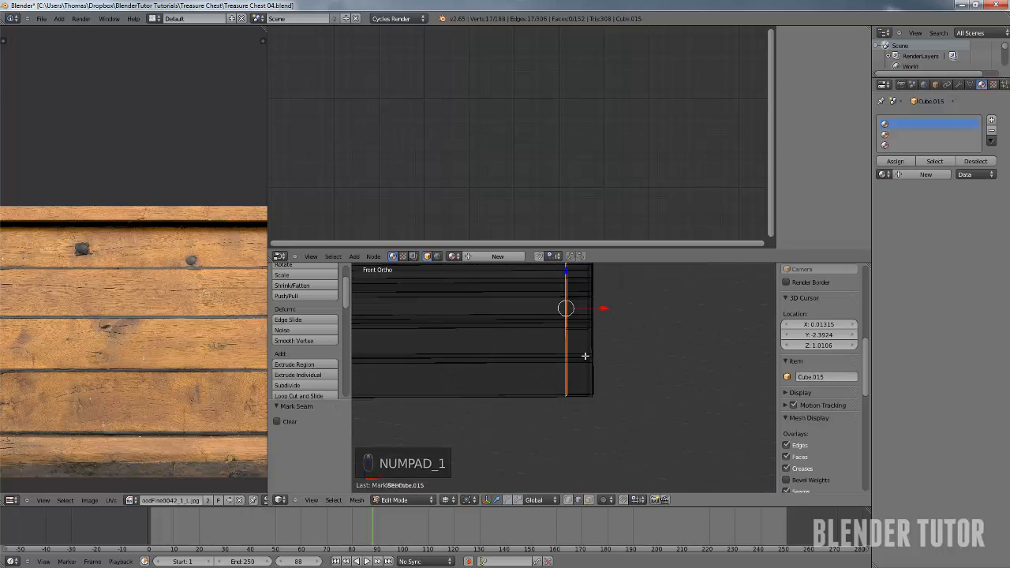
pyautogui.keyDown('shift'); pyautogui.moveTo(624, 289); pyautogui.dragTo(577, 291, button='middle'); pyautogui.keyUp('shift')
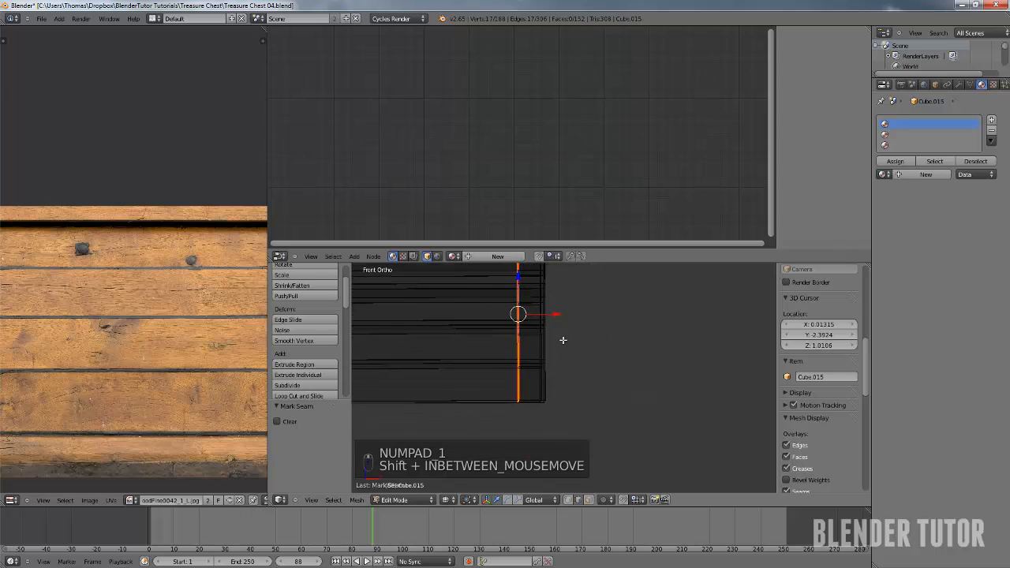
pyautogui.moveTo(563, 340)
pyautogui.keyDown('shift'); pyautogui.mouseDown(button='middle')
pyautogui.moveTo(568, 331)
pyautogui.moveTo(559, 333)
pyautogui.mouseUp(button='middle'); pyautogui.keyUp('shift')
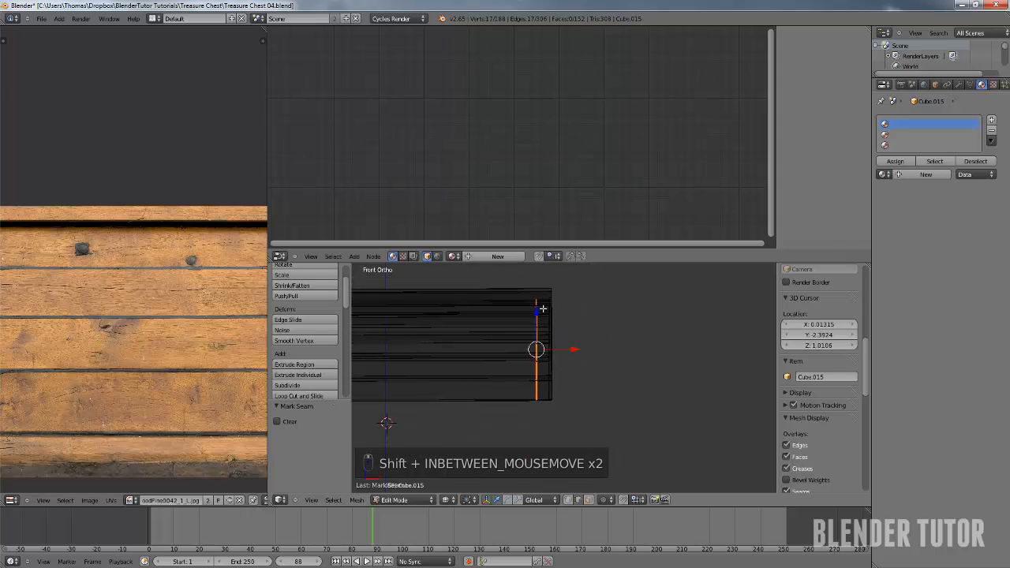
pyautogui.rightClick(543, 305)
pyautogui.moveTo(546, 295); pyautogui.dragTo(550, 410)
pyautogui.moveTo(559, 379); pyautogui.dragTo(618, 369, button='middle')
pyautogui.press('KP_7')
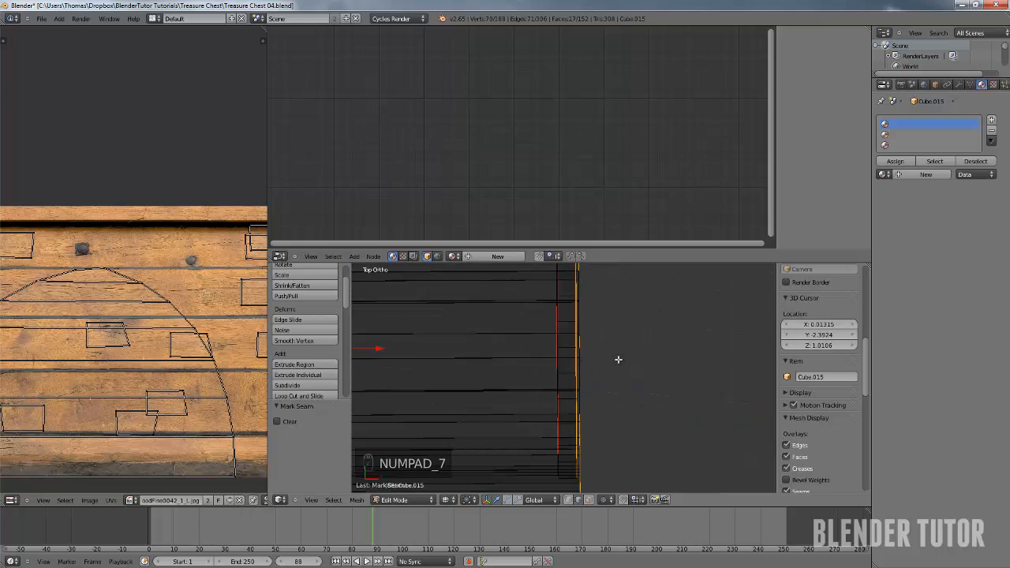
pyautogui.keyDown('shift'); pyautogui.moveTo(591, 412); pyautogui.dragTo(582, 385, button='middle'); pyautogui.keyUp('shift')
pyautogui.scroll(3, 580, 393)
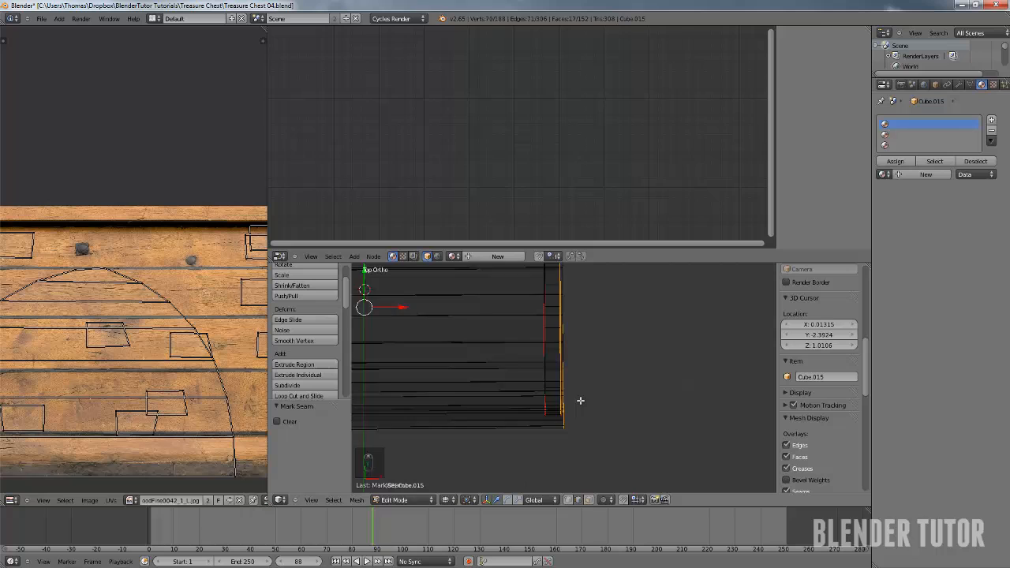
# Select the linked end panel at the lid's positive X end and hide all other lid geometry
pyautogui.rightClick(536, 388)
pyautogui.moveTo(544, 359); pyautogui.dragTo(625, 329, button='middle')
pyautogui.press('l')
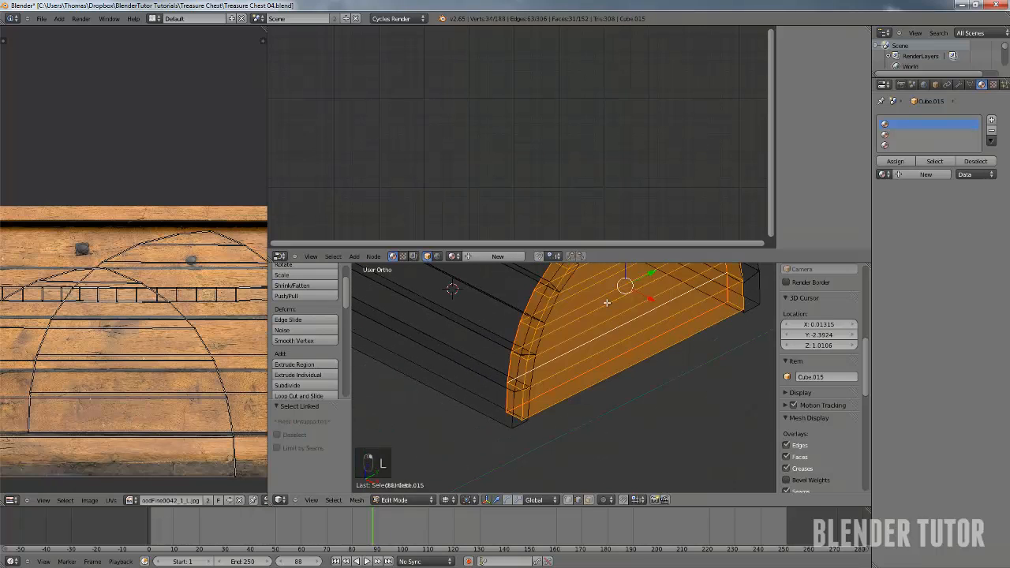
pyautogui.hotkey('ctrl', 'i')
pyautogui.press('h')
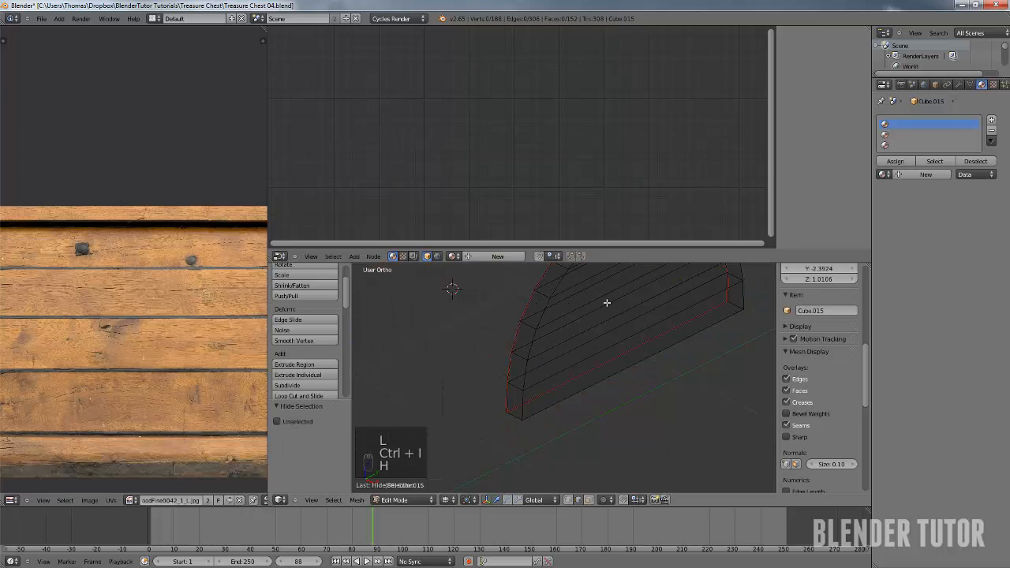
pyautogui.moveTo(605, 299); pyautogui.dragTo(638, 307, button='middle')
pyautogui.press('KP_1')
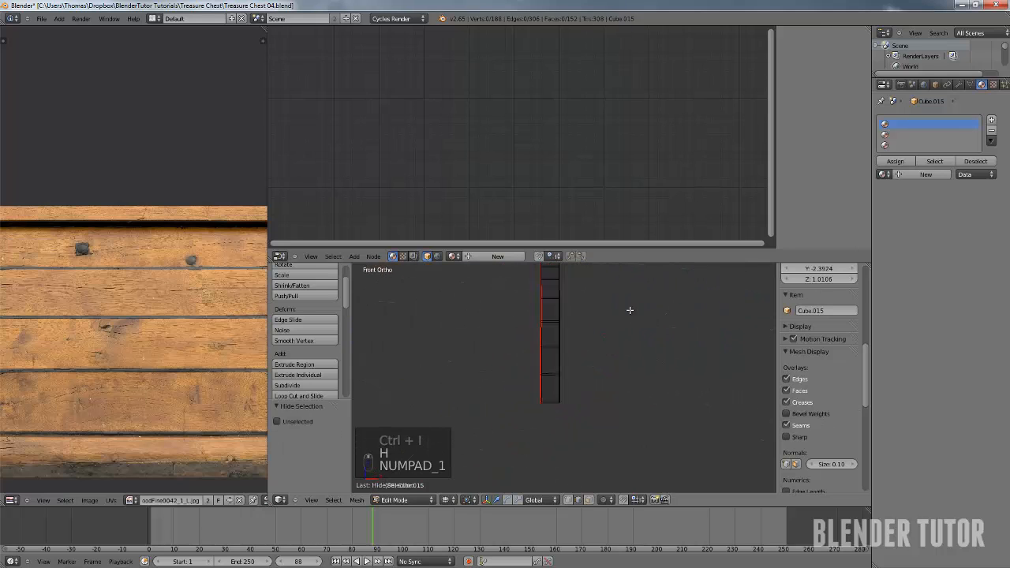
# Select the complete outer face of the isolated end panel with a box selection from the front view
pyautogui.rightClick(550, 332)
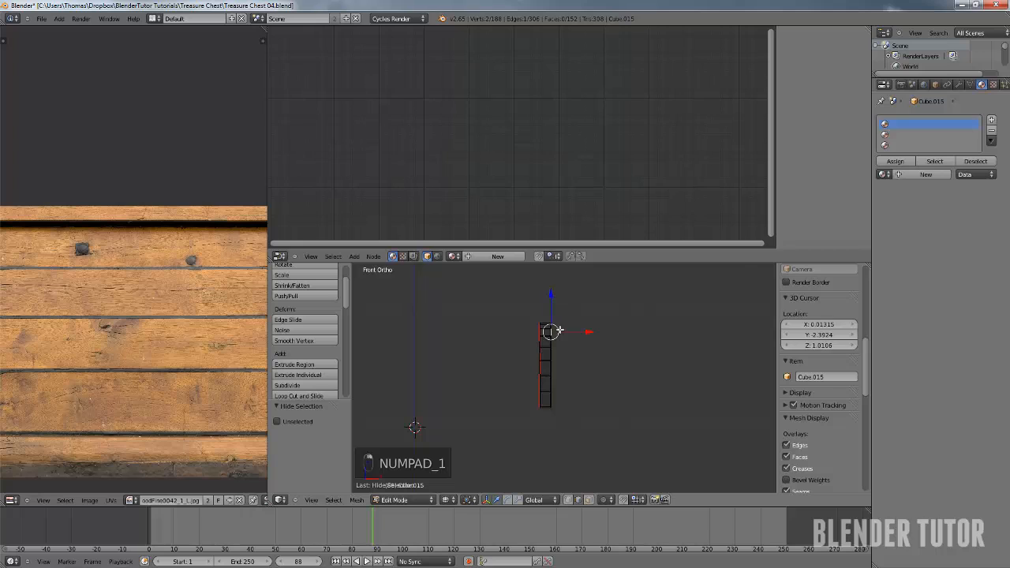
pyautogui.press('b')
pyautogui.moveTo(572, 314); pyautogui.dragTo(547, 408)
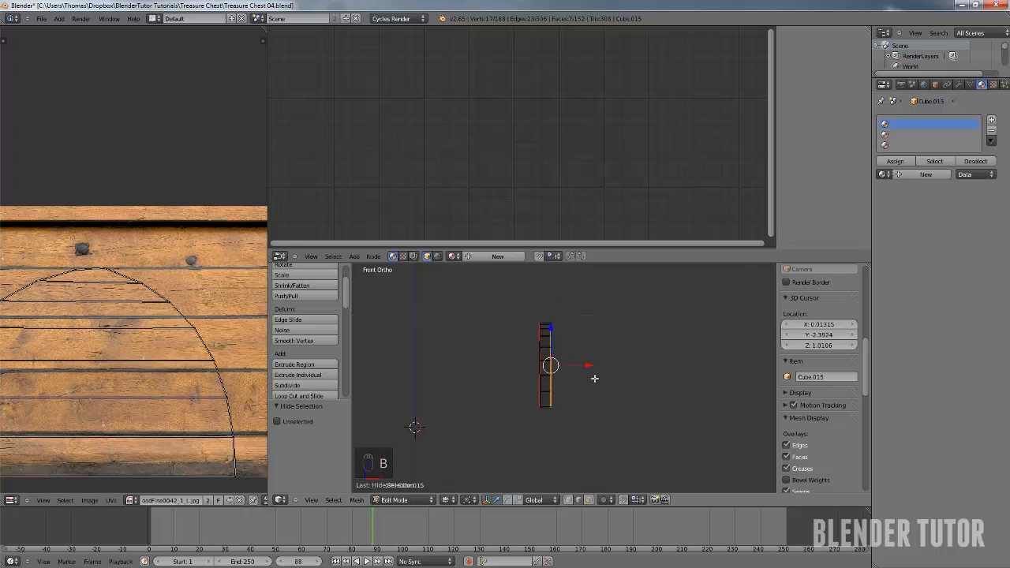
pyautogui.press('KP_3')
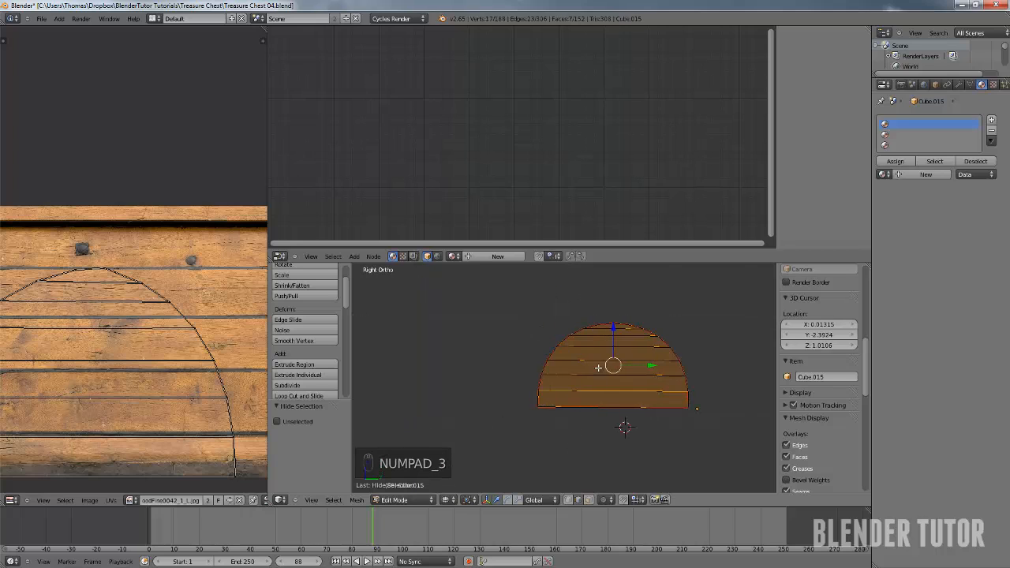
pyautogui.scroll(3, 568, 343)
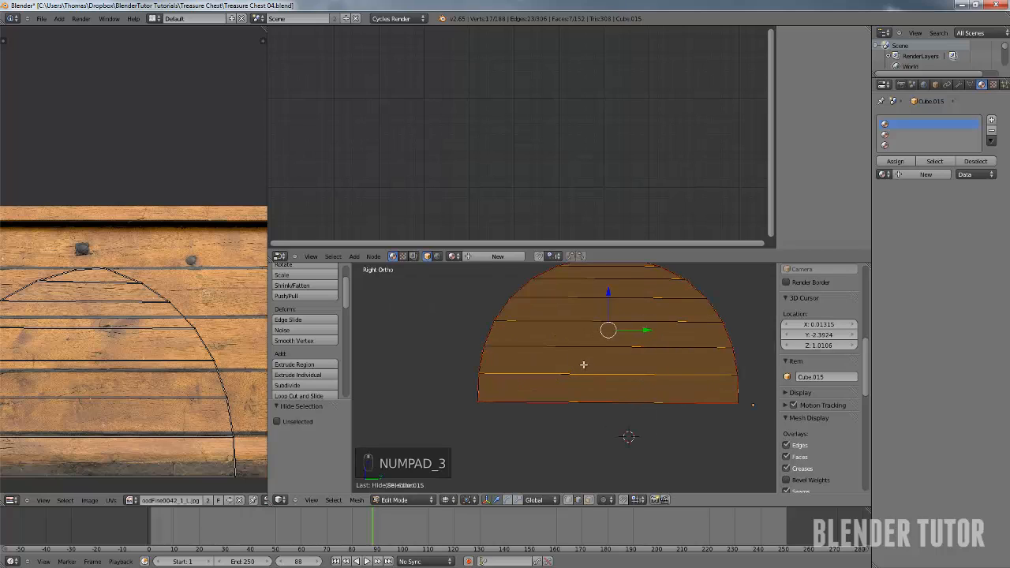
# Remove the horizontal edges inside the outer face from the selection and mark the remaining outer outline as a seam
pyautogui.press('c')
pyautogui.moveTo(606, 373)
pyautogui.mouseDown(button='middle')
pyautogui.moveTo(608, 289)
pyautogui.moveTo(587, 380)
pyautogui.mouseUp(button='middle')
pyautogui.rightClick(607, 307)
pyautogui.hotkey('ctrl', 'e')
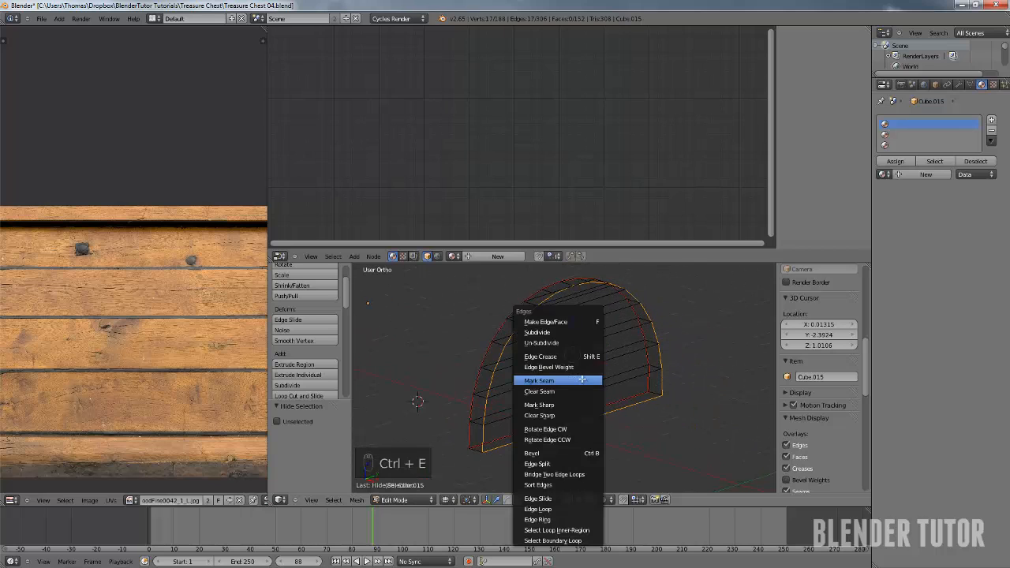
pyautogui.click(582, 380)
# Add one short cross edge on the end panel's arched rim to the selection and mark it as a seam
pyautogui.moveTo(581, 346)
pyautogui.mouseDown(button='middle')
pyautogui.moveTo(508, 356)
pyautogui.moveTo(511, 366)
pyautogui.mouseUp(button='middle')
pyautogui.moveTo(667, 364); pyautogui.dragTo(649, 396, button='middle')
pyautogui.keyDown('shift'); pyautogui.rightClick(609, 329); pyautogui.keyUp('shift')
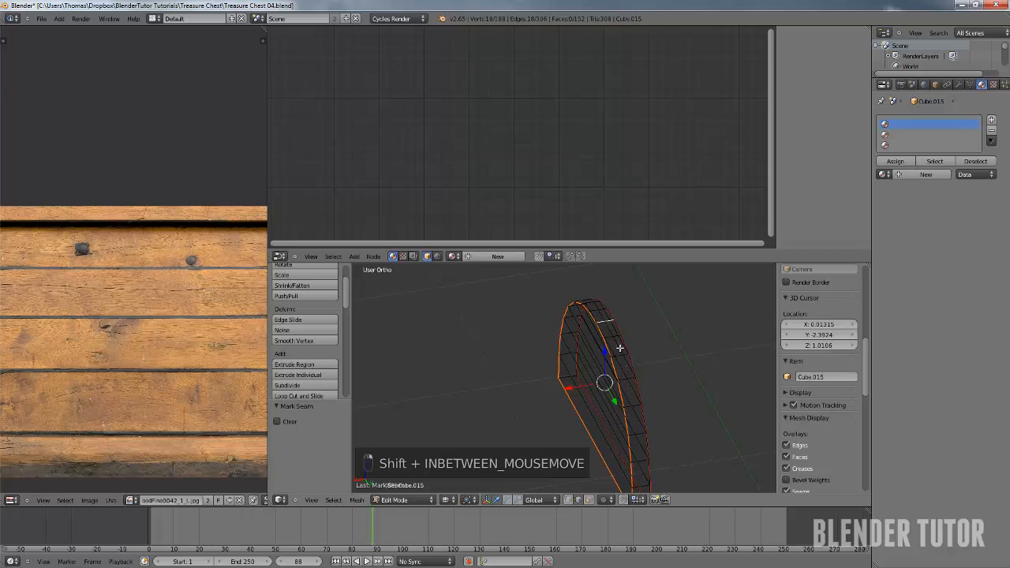
pyautogui.moveTo(619, 348); pyautogui.dragTo(593, 307, button='middle')
pyautogui.hotkey('ctrl', 'e')
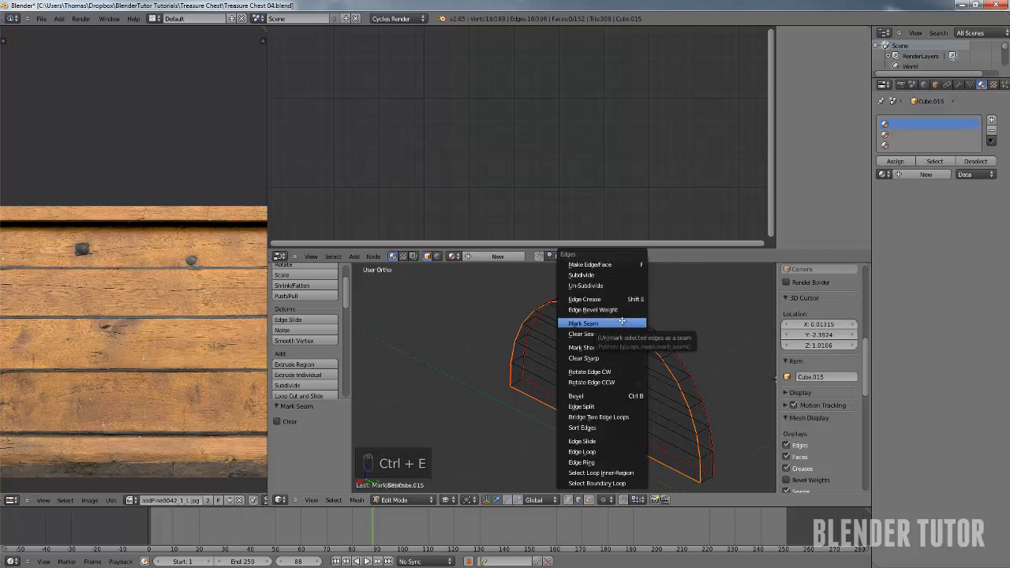
pyautogui.click(622, 322)
# Select the whole isolated end panel and unwrap it along its seams
pyautogui.rightClick(628, 322)
pyautogui.moveTo(628, 322); pyautogui.dragTo(545, 330, button='middle')
pyautogui.press('a')
pyautogui.press('a')
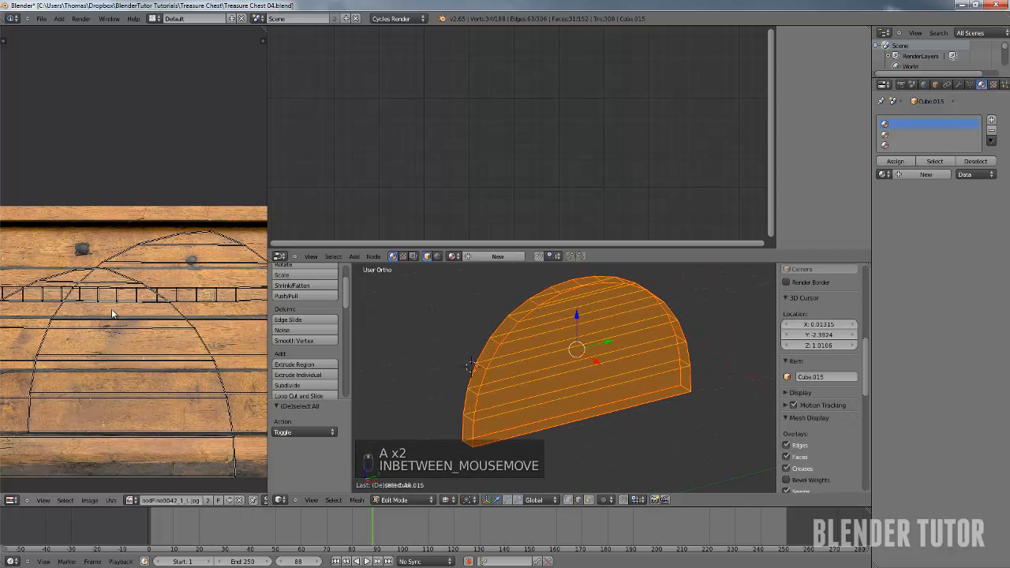
pyautogui.scroll(-1, 112, 314)
pyautogui.press('u')
pyautogui.press('u')
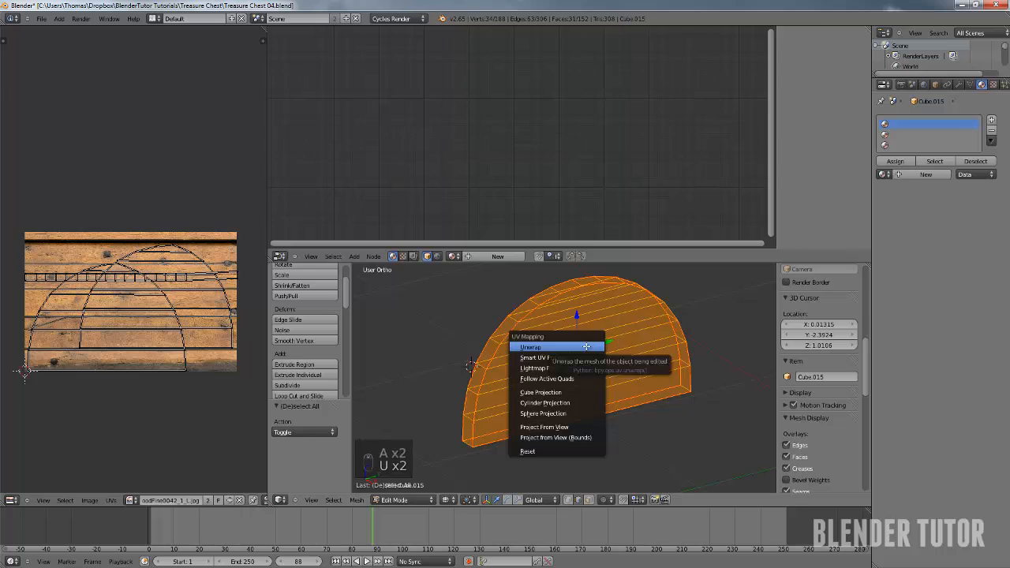
# Move the rim strip's UV island up by about 0.144 so it lies within a single plank of the wood image
pyautogui.scroll(3, 97, 328)
pyautogui.scroll(-2, 108, 332)
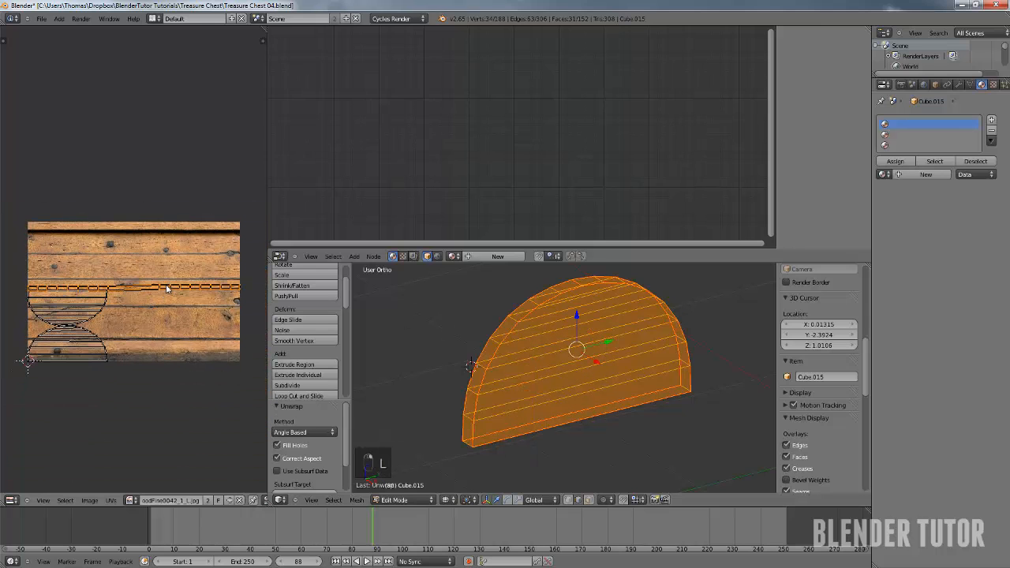
pyautogui.press('g')
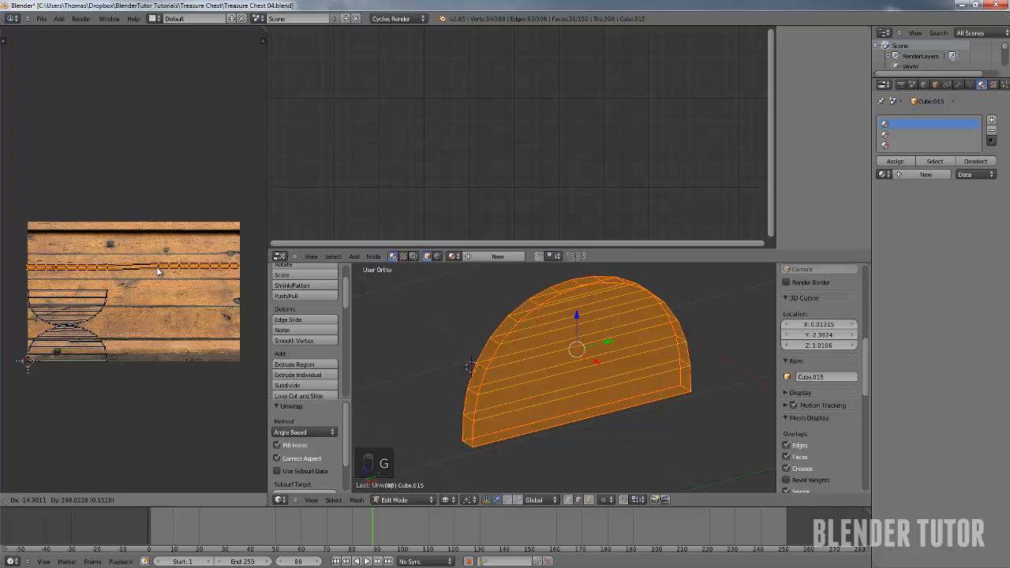
pyautogui.click(158, 271)
pyautogui.scroll(2, 157, 284)
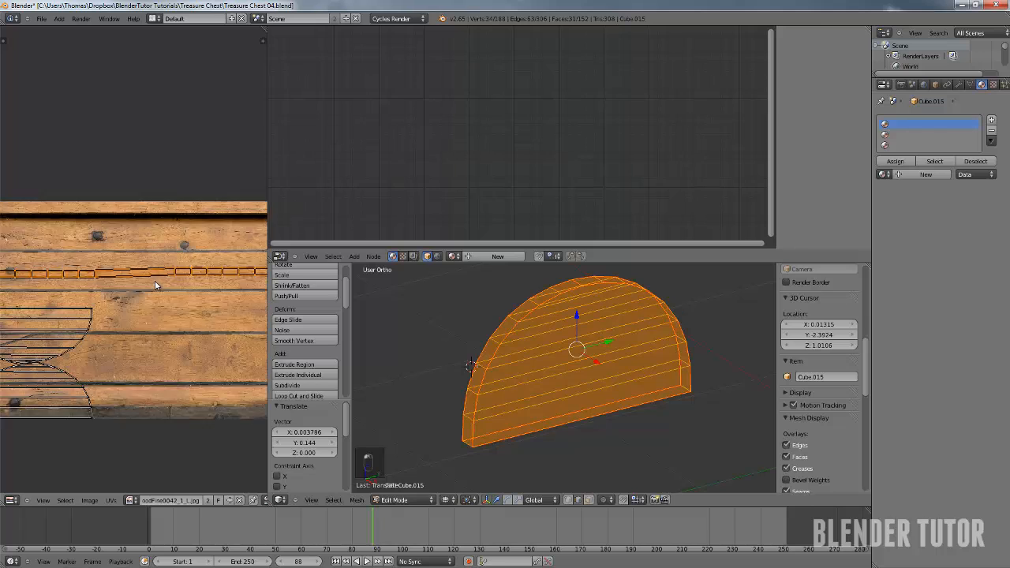
pyautogui.scroll(-2, 144, 258)
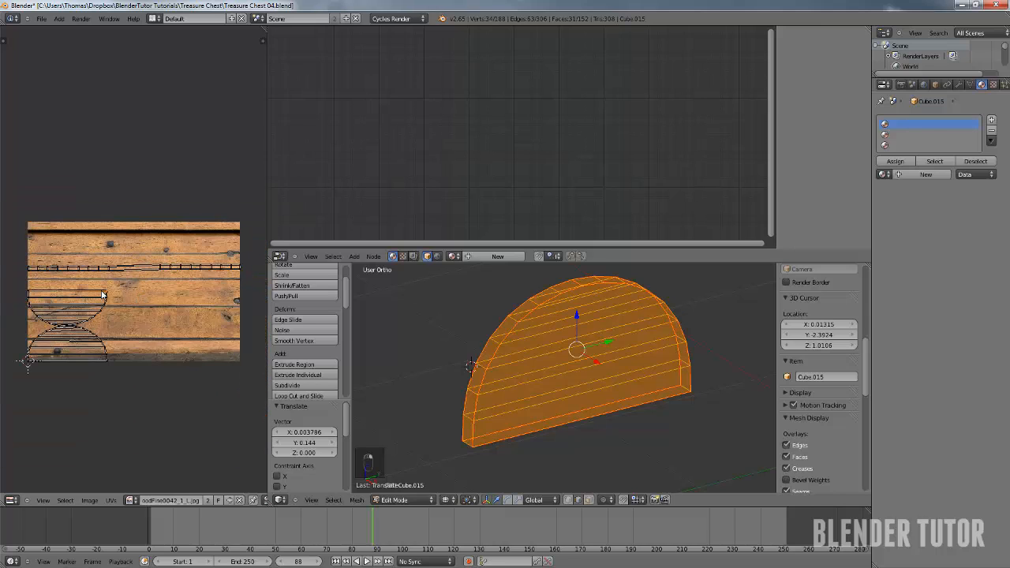
# Scale the upside-down half-round UV island by about 2.48 and move it onto the upper planks of the wood image
pyautogui.press('l')
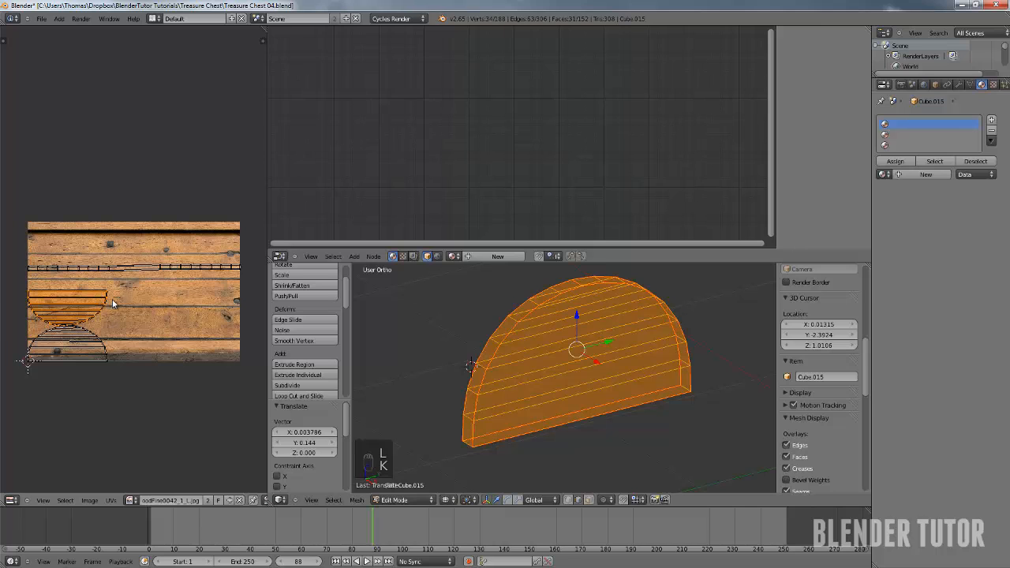
pyautogui.press('s')
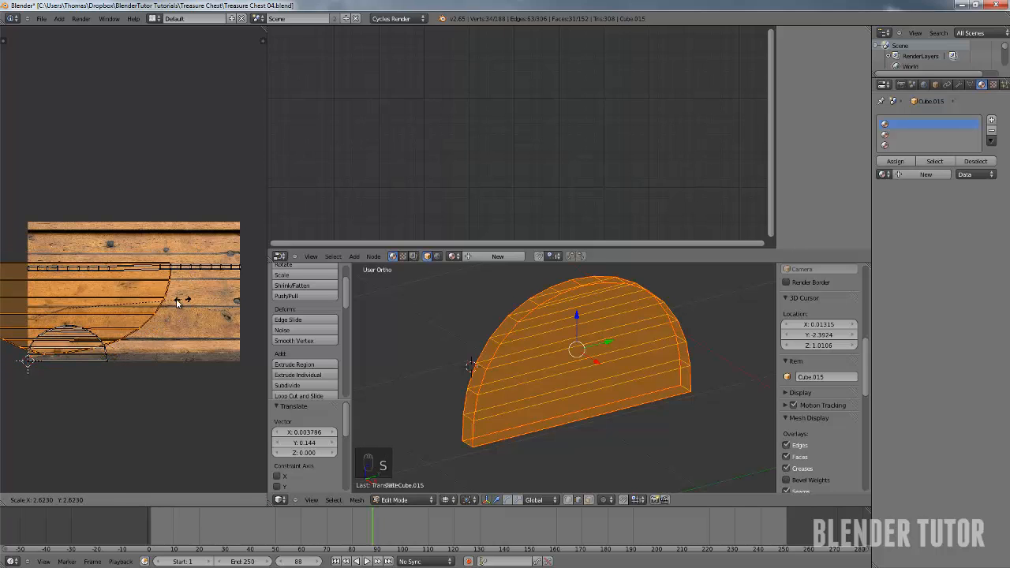
pyautogui.click(182, 294)
pyautogui.press('g')
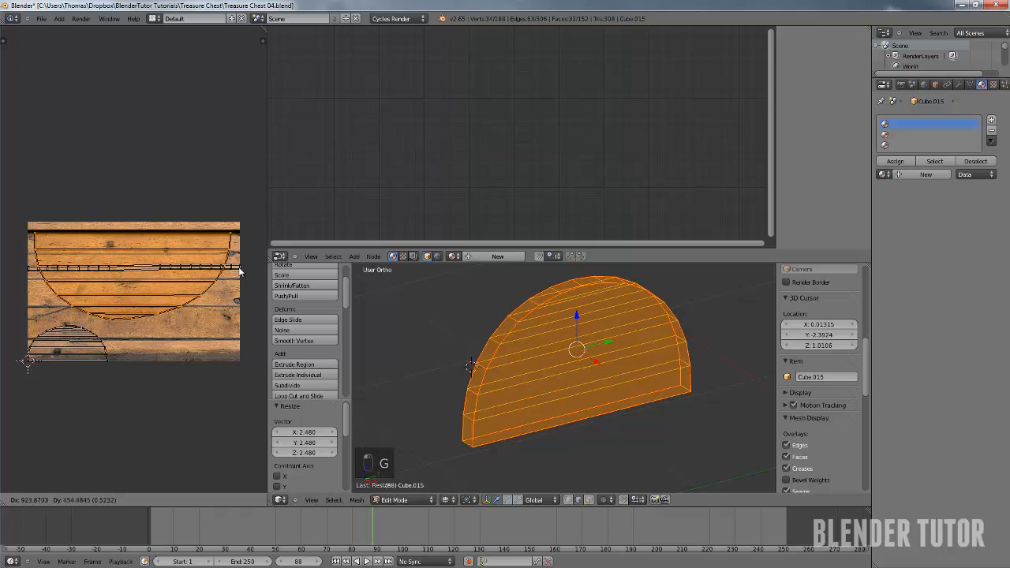
pyautogui.click(227, 259)
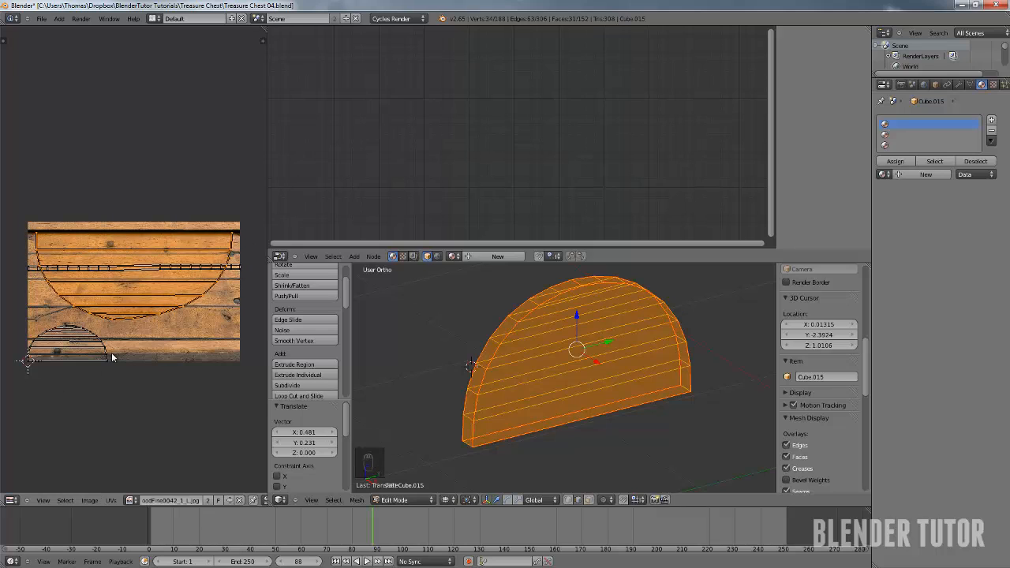
# Scale the upright half-round UV island by about 2.14 and again by 1.2, and fit it over the lower planks
pyautogui.press('l')
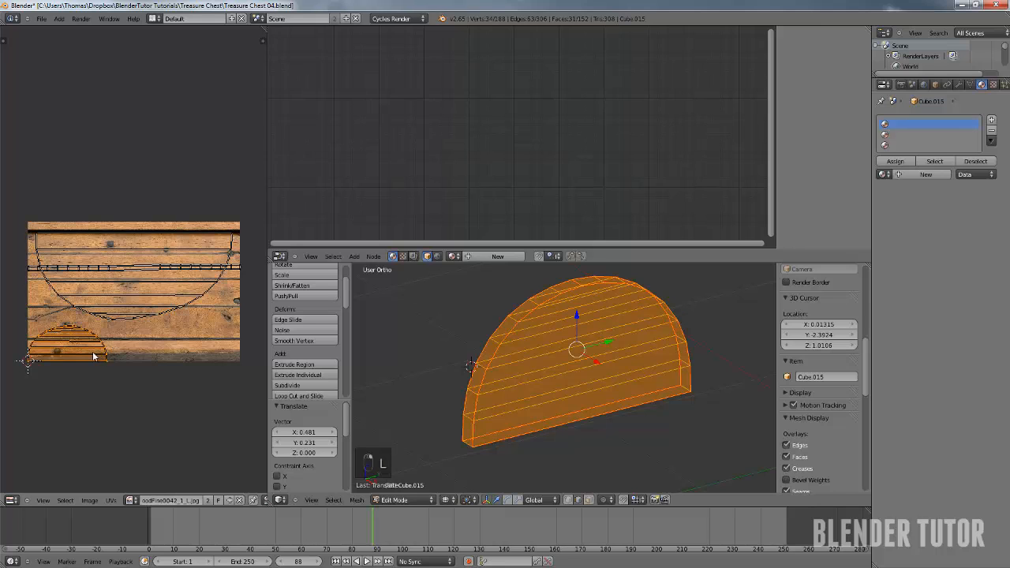
pyautogui.press('s')
pyautogui.click(119, 364)
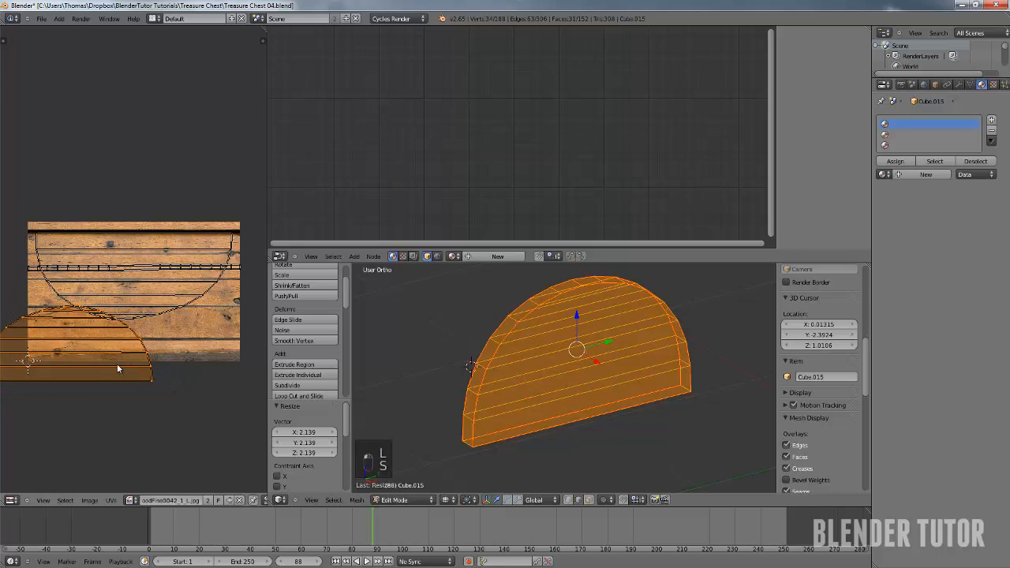
pyautogui.press('g')
pyautogui.click(160, 335)
pyautogui.press('s')
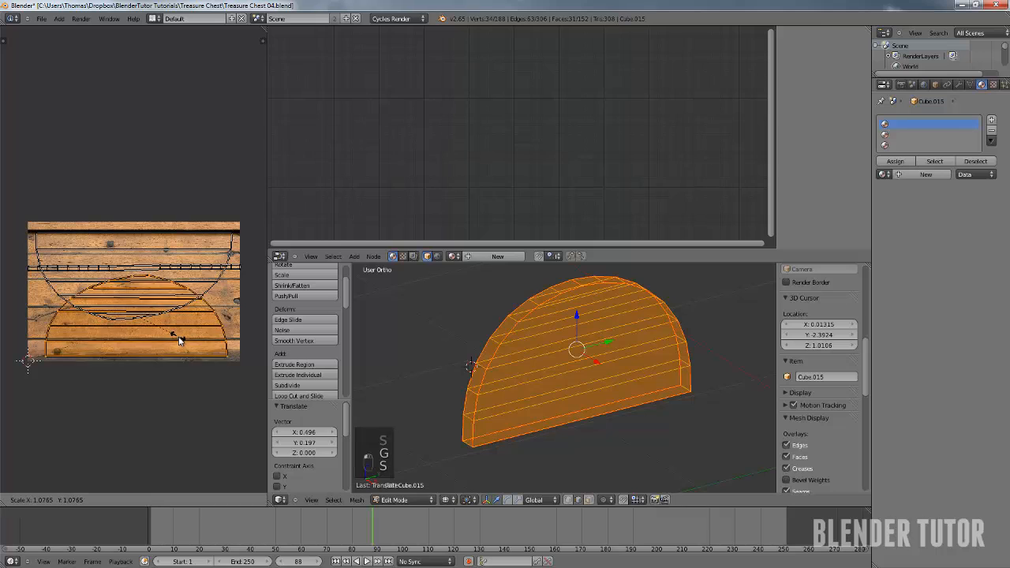
pyautogui.click(168, 344)
pyautogui.press('g')
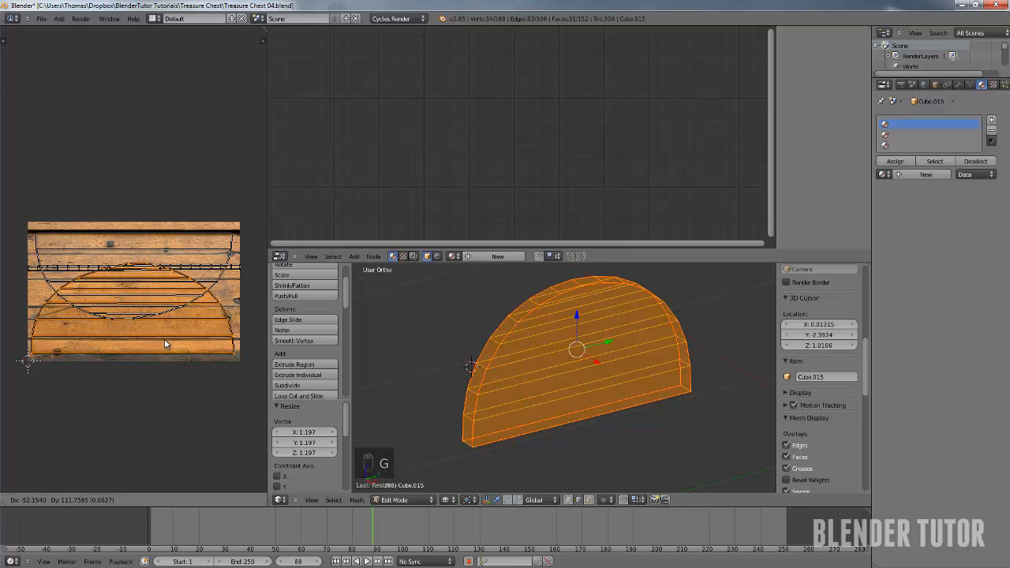
pyautogui.click(164, 341)
# Assign the Wood Chest 01 material to the lid's first slot in Object Mode and select its Image Texture node
pyautogui.press('Tab')
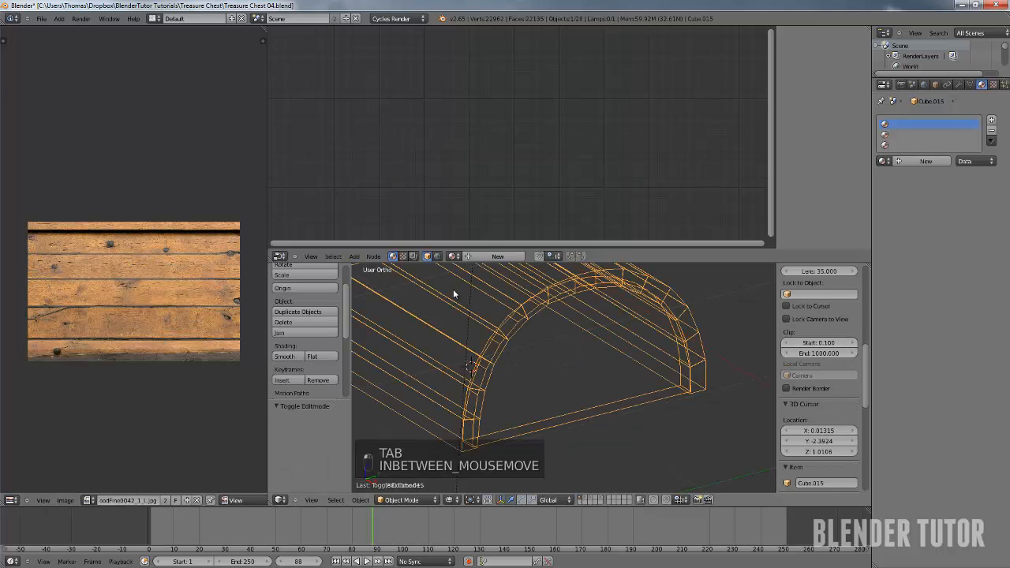
pyautogui.click(885, 162)
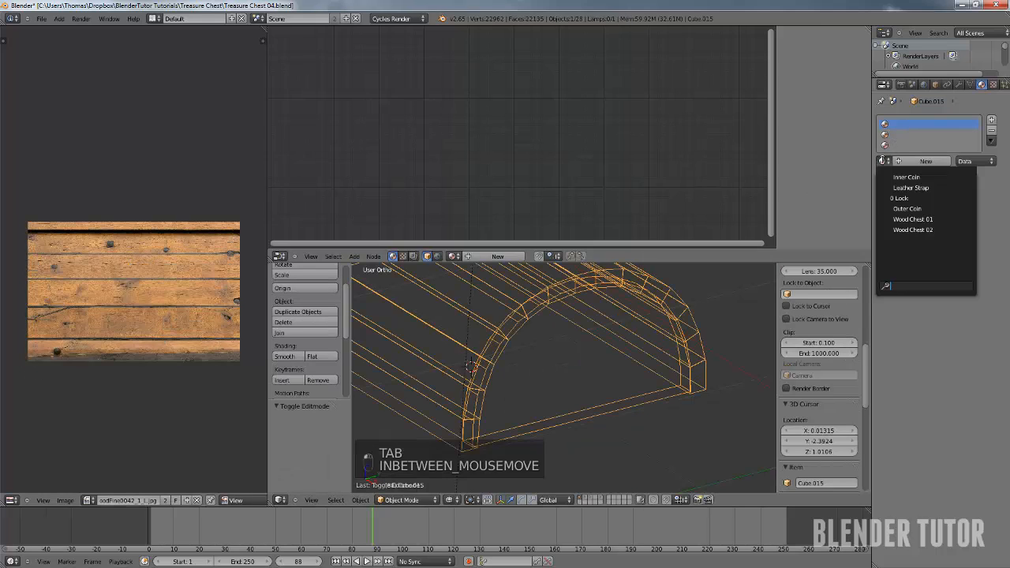
pyautogui.click(895, 214)
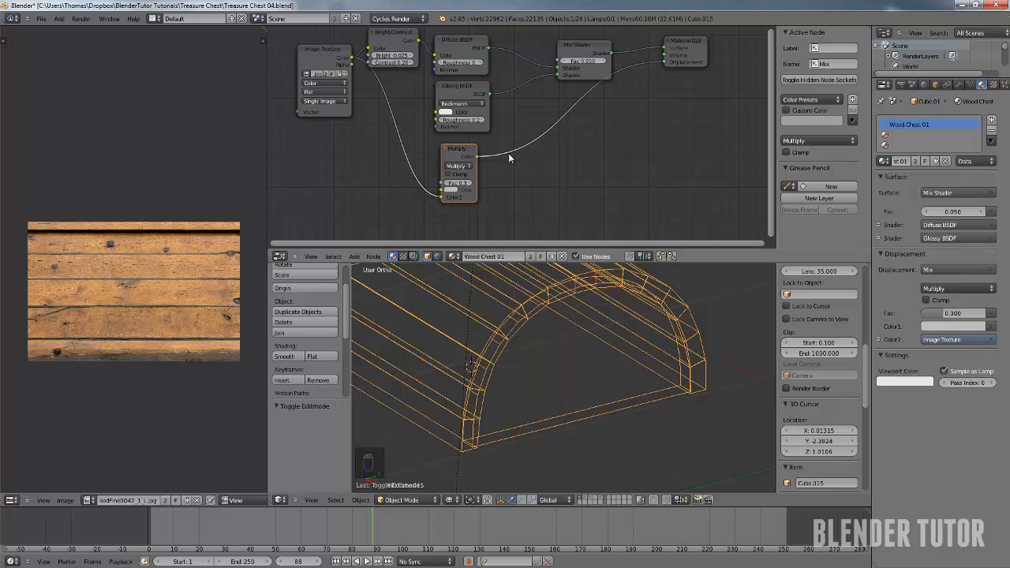
pyautogui.keyDown('shift'); pyautogui.scroll(2, 508, 153); pyautogui.keyUp('shift')
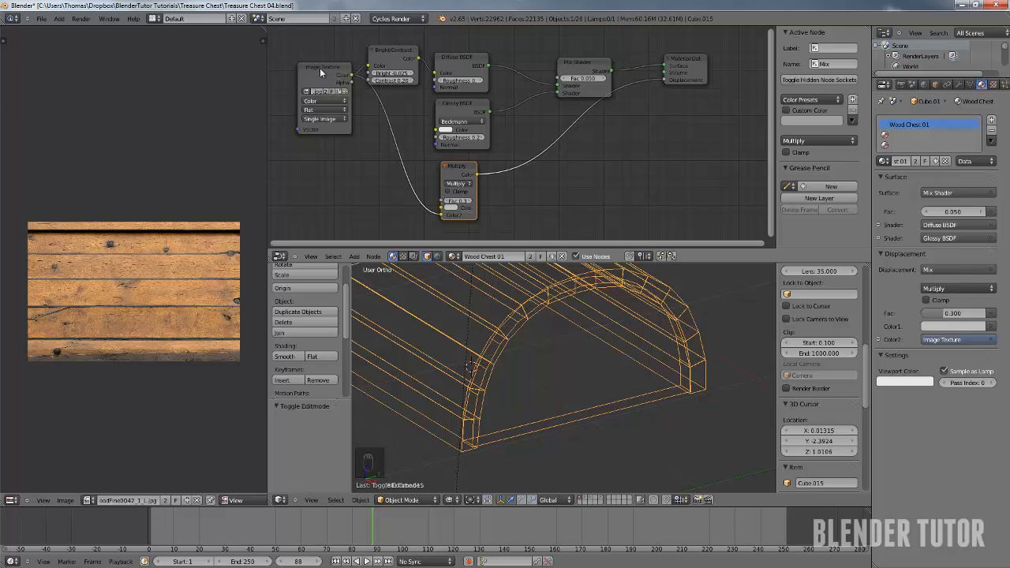
pyautogui.moveTo(324, 65); pyautogui.dragTo(315, 70)
pyautogui.moveTo(426, 395); pyautogui.dragTo(461, 441, button='middle')
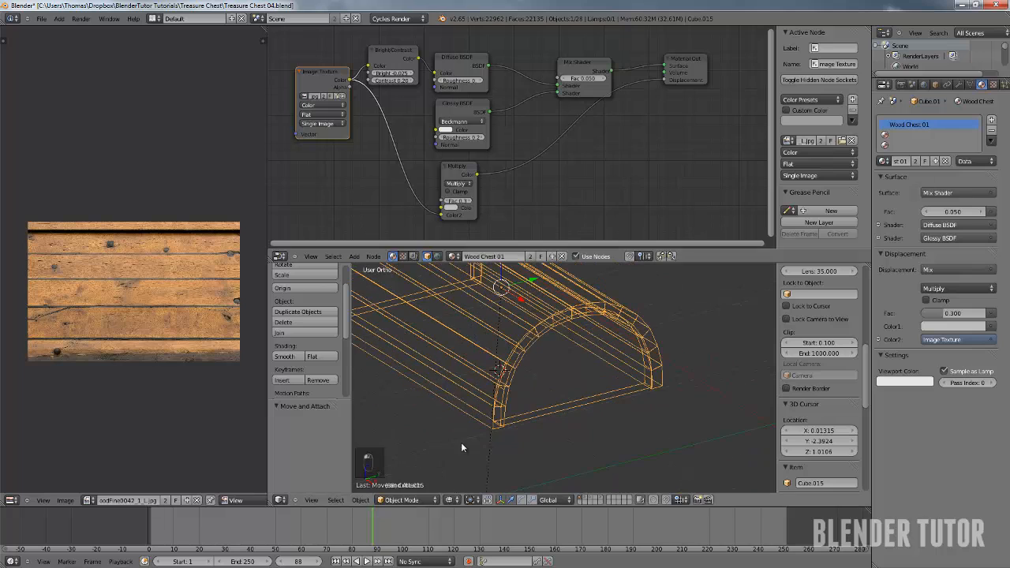
# Switch the 3D view to textured shading and inspect the wood mapping around the chest lid
pyautogui.click(449, 501)
pyautogui.click(473, 464)
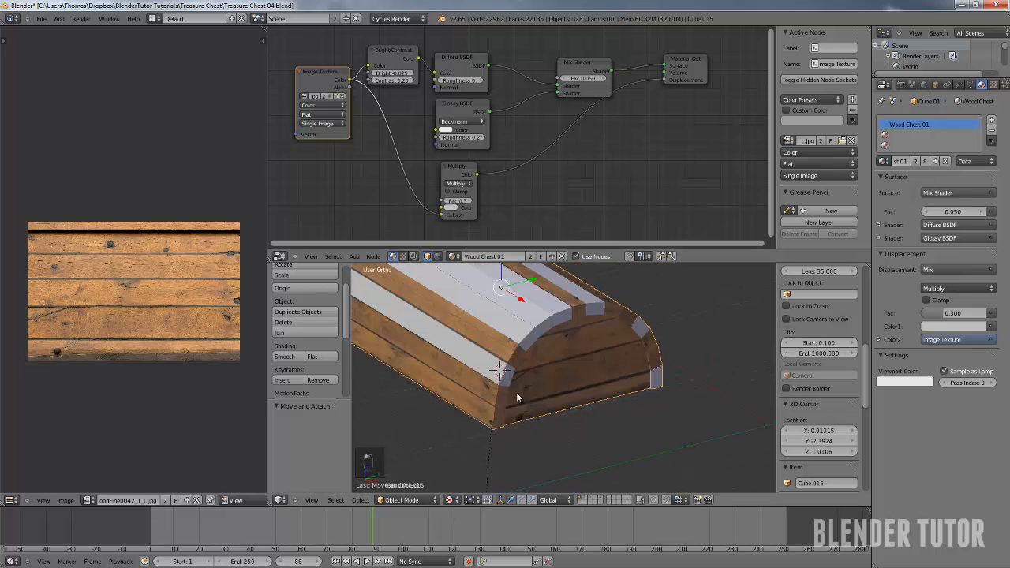
pyautogui.moveTo(557, 338); pyautogui.dragTo(508, 358, button='middle')
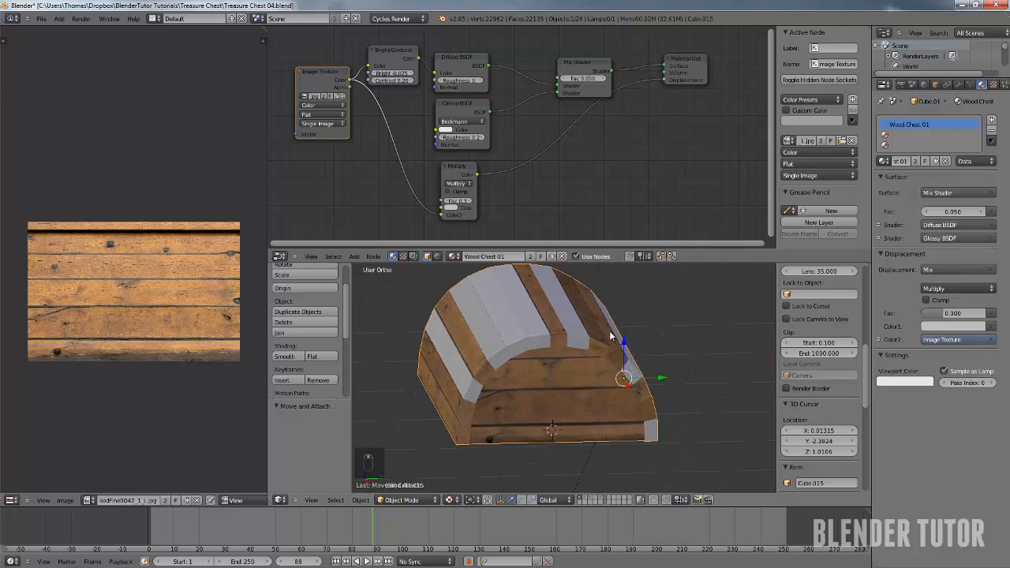
pyautogui.moveTo(592, 416); pyautogui.dragTo(573, 339, button='middle')
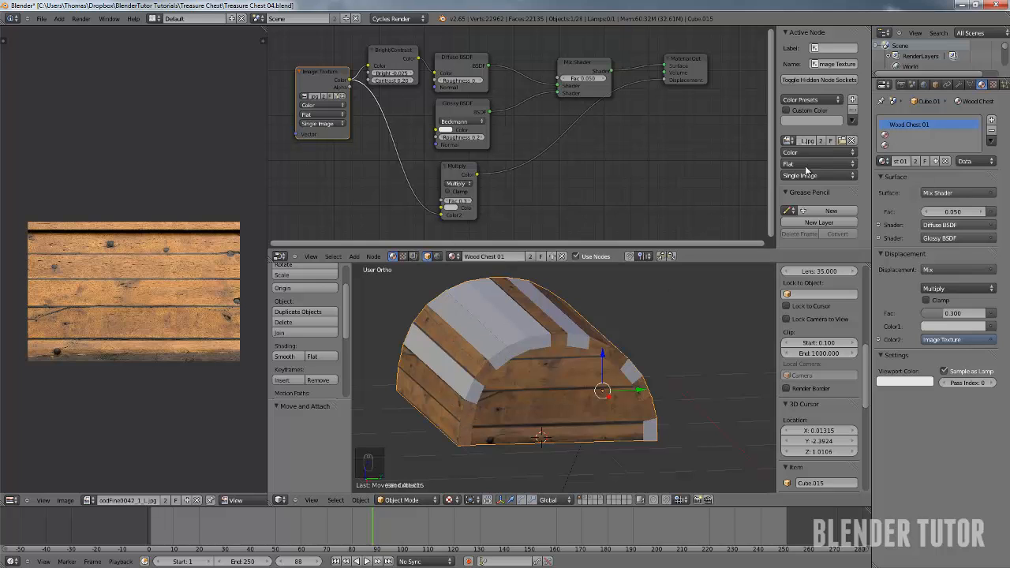
pyautogui.moveTo(595, 360); pyautogui.dragTo(562, 358, button='middle')
# Unhide all objects, then isolate the two front and two back leather straps by hiding everything else
pyautogui.hotkey('alt', 'h')
pyautogui.rightClick(452, 333)
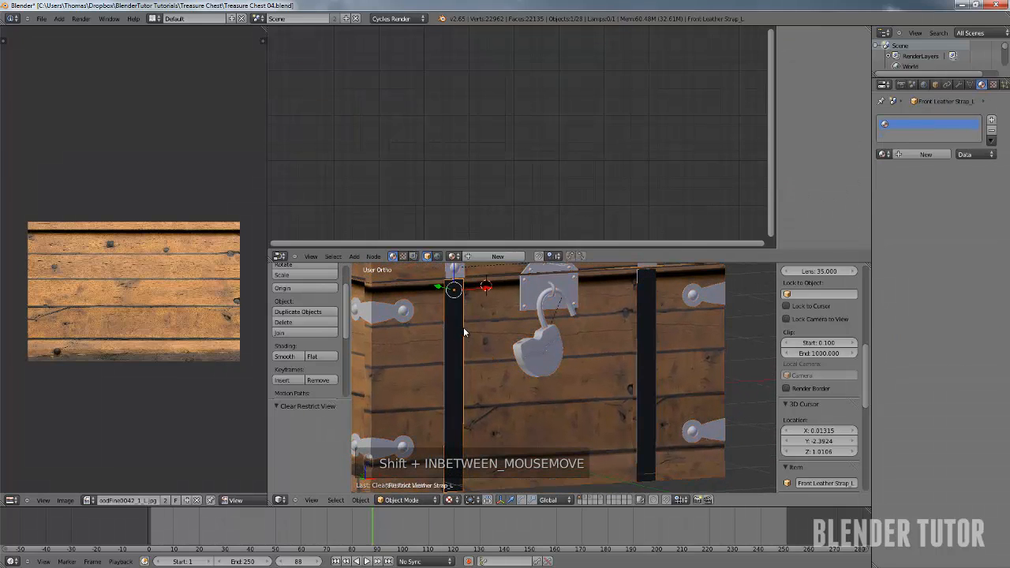
pyautogui.moveTo(475, 341); pyautogui.dragTo(496, 344, button='middle')
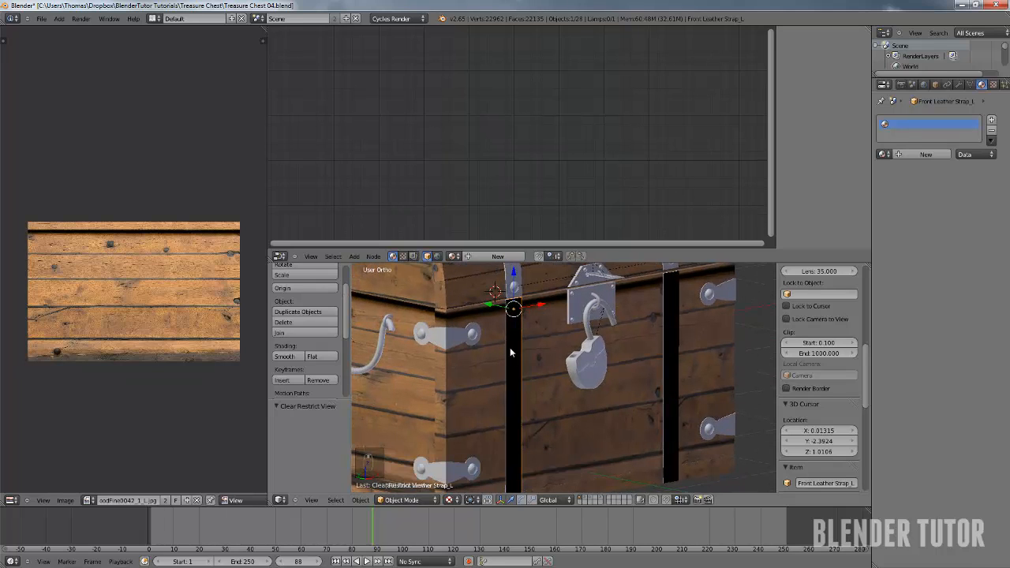
pyautogui.keyDown('shift'); pyautogui.rightClick(661, 350); pyautogui.keyUp('shift')
pyautogui.scroll(-5, 624, 355)
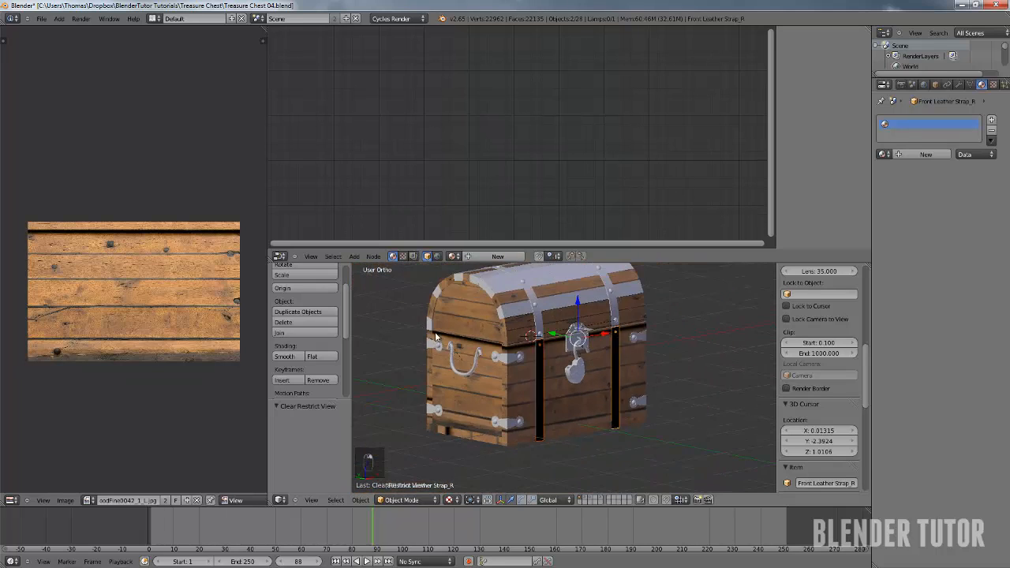
pyautogui.moveTo(607, 355); pyautogui.dragTo(508, 380, button='middle')
pyautogui.keyDown('shift'); pyautogui.rightClick(519, 368); pyautogui.keyUp('shift')
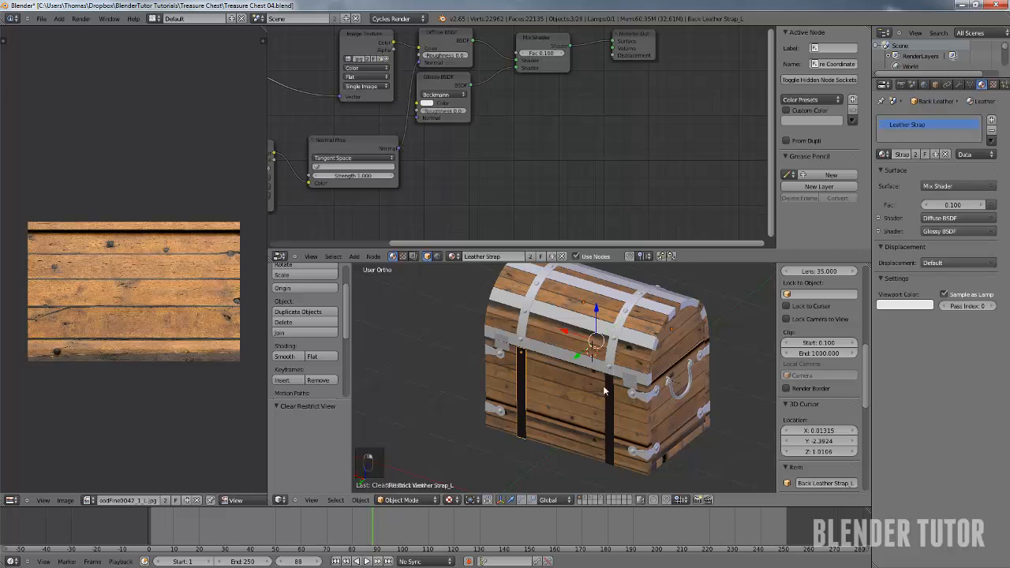
pyautogui.keyDown('shift'); pyautogui.rightClick(608, 392); pyautogui.keyUp('shift')
pyautogui.hotkey('ctrl', 'i')
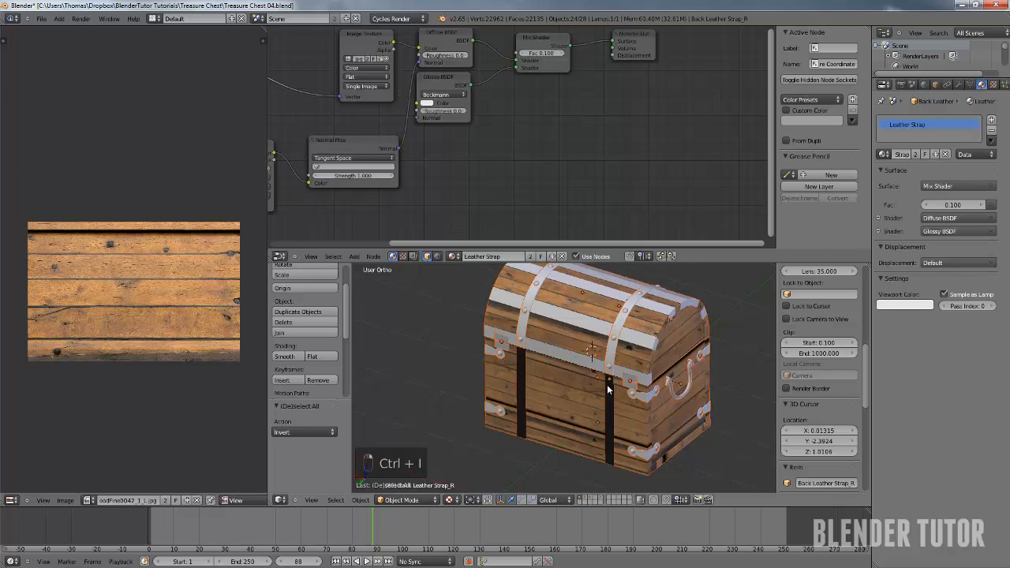
pyautogui.press('h')
# Remove the Leather Strap material slot from the back right strap and unlink the wood image from the UV editor
pyautogui.moveTo(617, 387); pyautogui.dragTo(605, 317, button='middle')
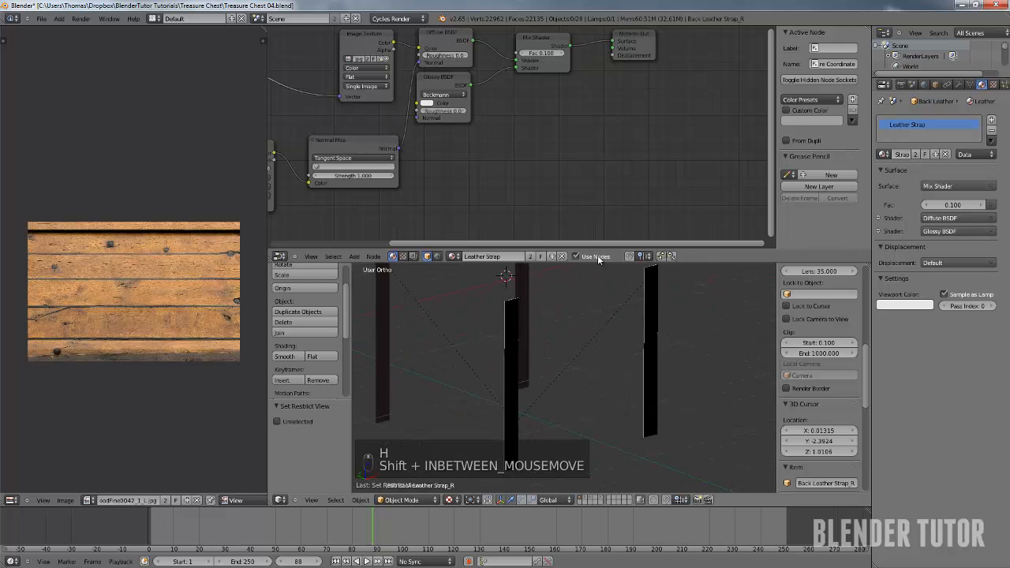
pyautogui.click(991, 130)
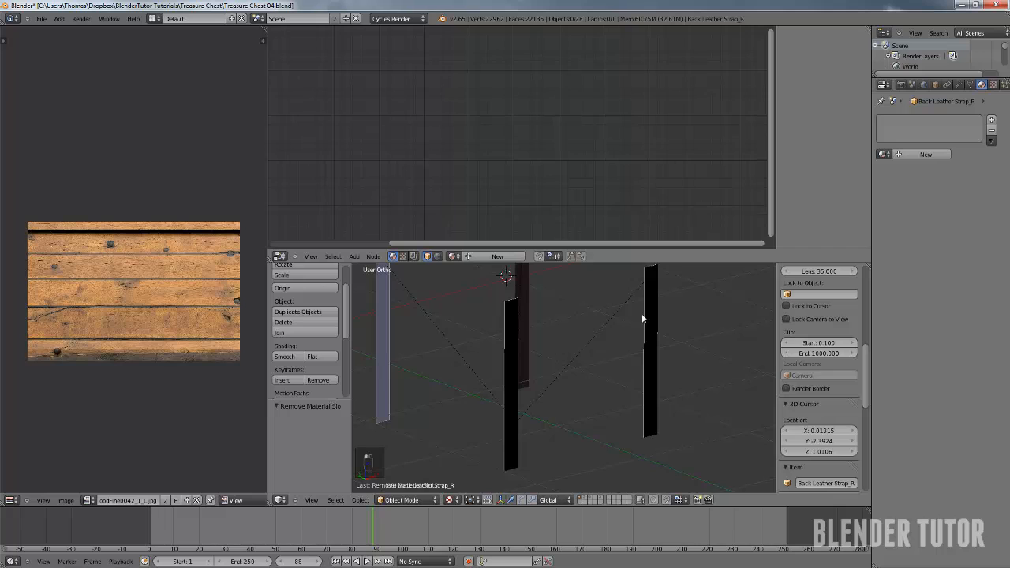
pyautogui.press('Tab')
pyautogui.press('Tab')
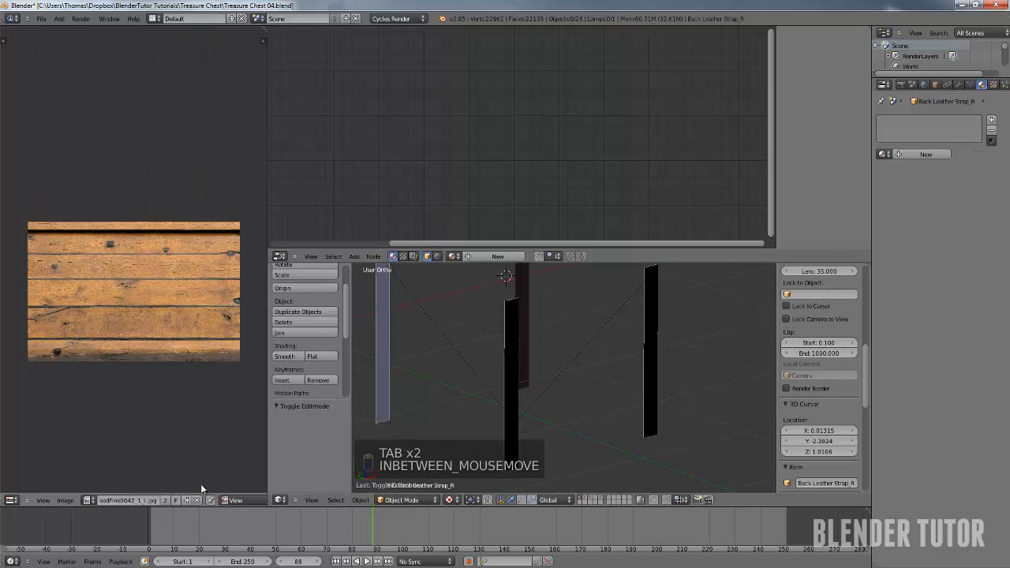
pyautogui.click(197, 500)
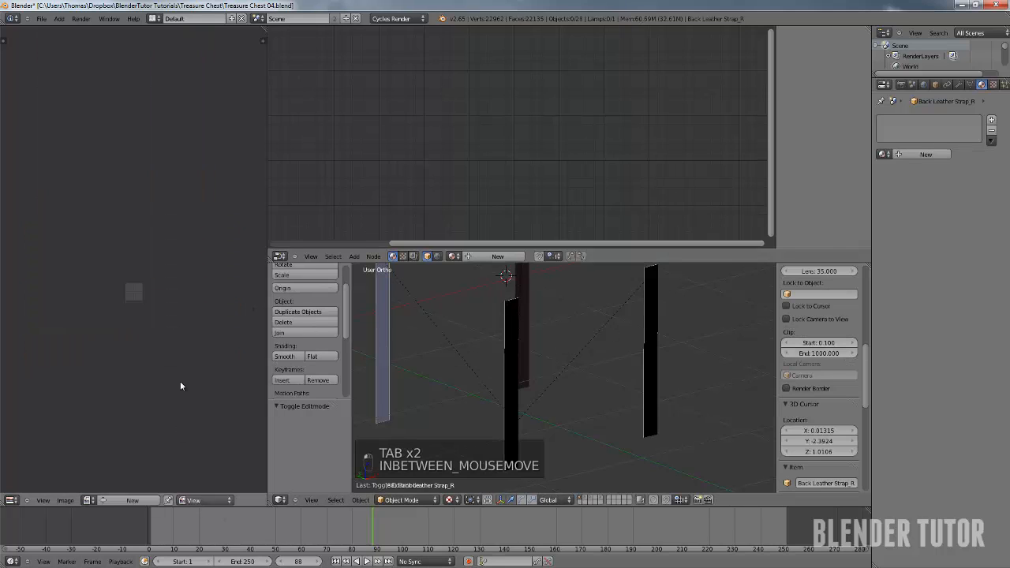
# Enlarge the 3D view area and open the front left leather strap in Edit Mode
pyautogui.moveTo(267, 198); pyautogui.dragTo(236, 201)
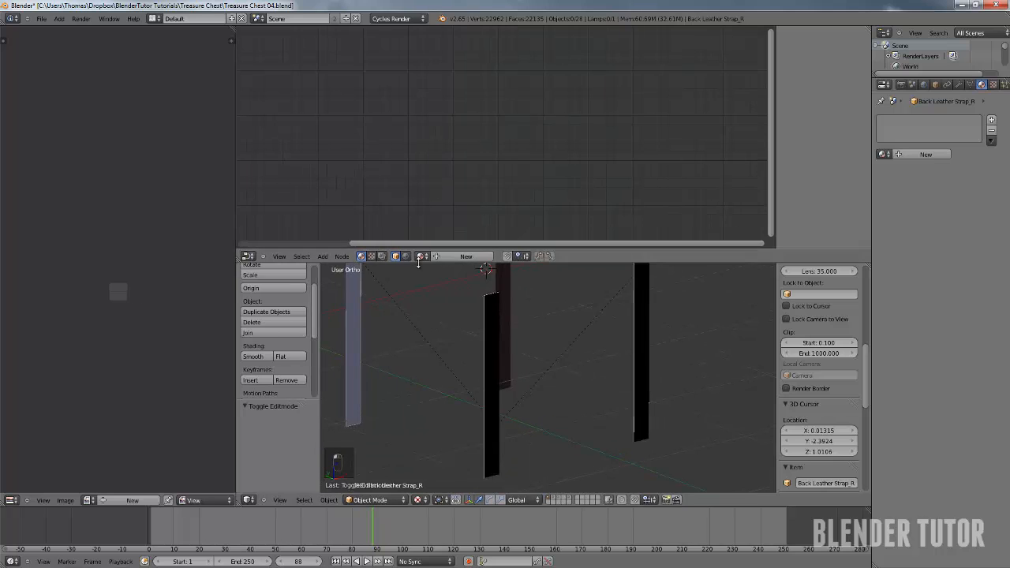
pyautogui.moveTo(370, 250); pyautogui.dragTo(410, 139)
pyautogui.press('Tab')
pyautogui.press('Tab')
pyautogui.rightClick(496, 276)
pyautogui.press('Tab')
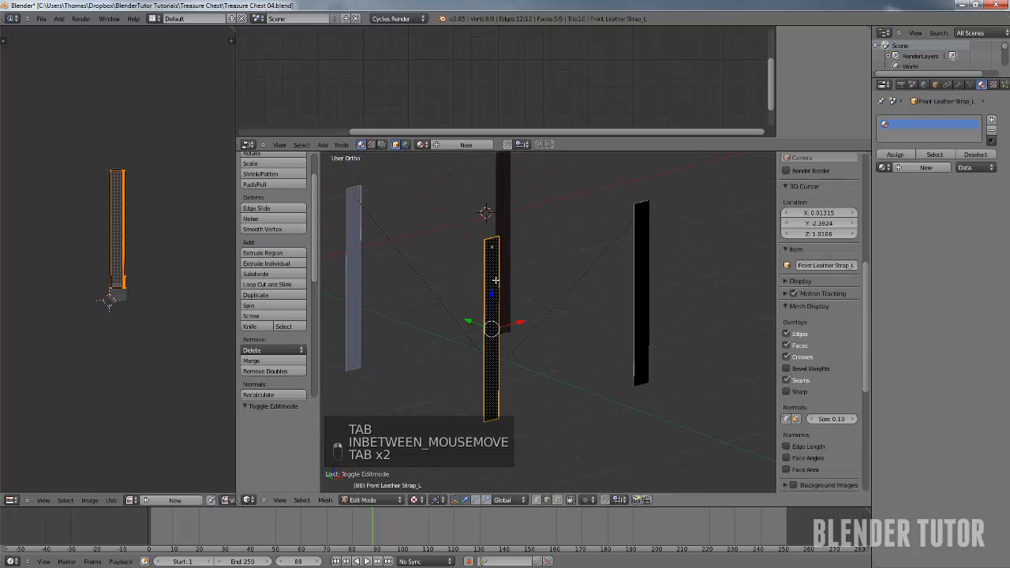
# Examine the front left strap's geometry from the front, side and back in wireframe and solid shading
pyautogui.press('KP_1')
pyautogui.press('z')
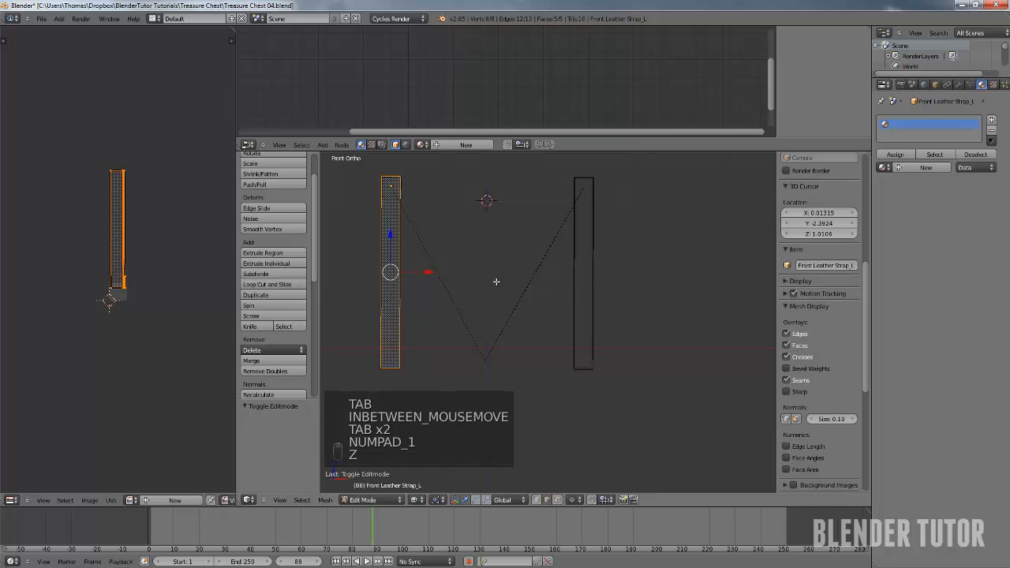
pyautogui.press('KP_3')
pyautogui.scroll(4, 496, 281)
pyautogui.keyDown('shift'); pyautogui.moveTo(496, 281); pyautogui.dragTo(638, 387, button='middle'); pyautogui.keyUp('shift')
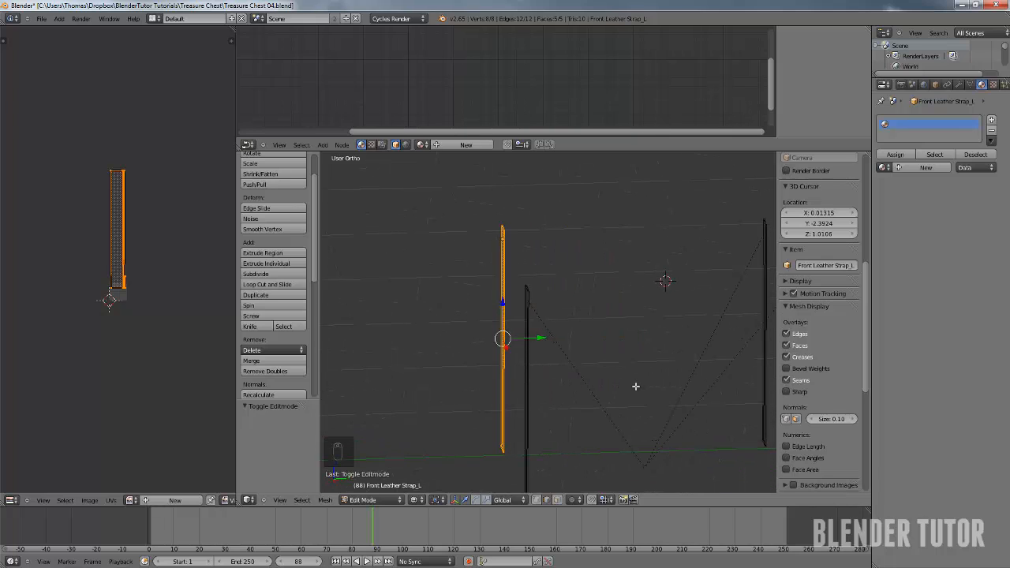
pyautogui.press('KP_Decimal')
pyautogui.press('KP_3')
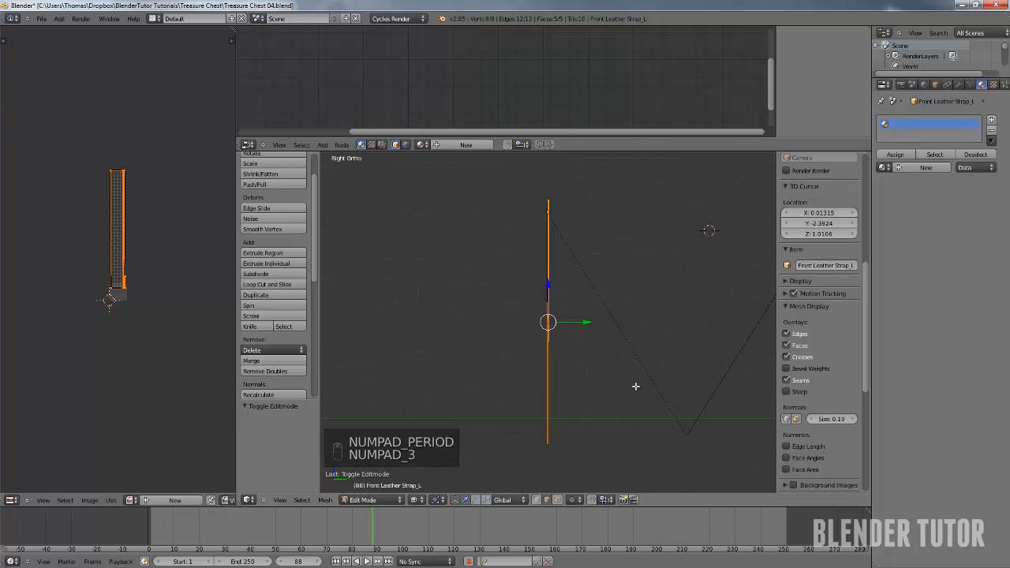
pyautogui.moveTo(615, 449)
pyautogui.keyDown('shift'); pyautogui.mouseDown(button='middle')
pyautogui.moveTo(591, 284)
pyautogui.moveTo(573, 289)
pyautogui.moveTo(580, 307)
pyautogui.moveTo(552, 354)
pyautogui.mouseUp(button='middle'); pyautogui.keyUp('shift')
pyautogui.press('z')
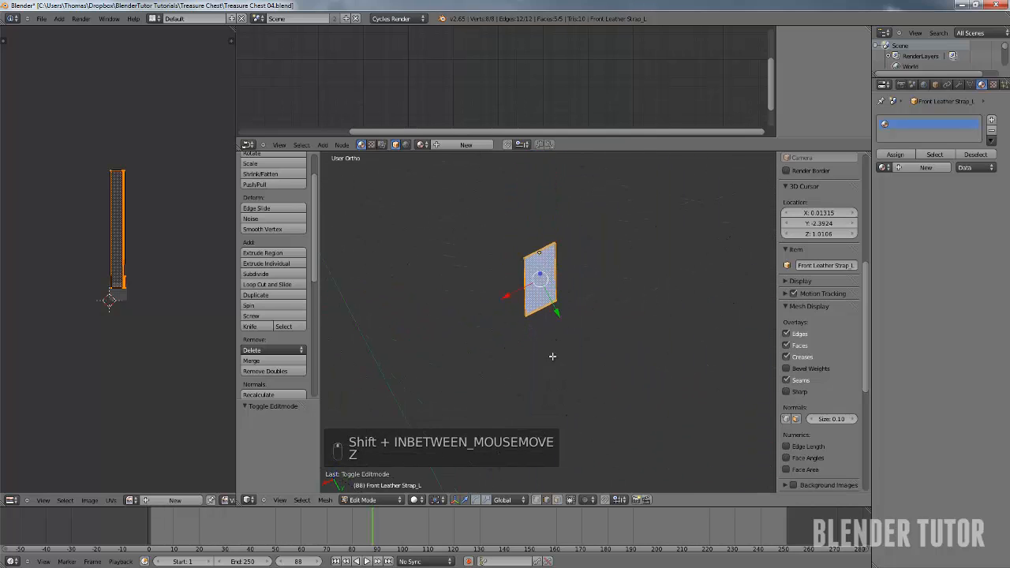
pyautogui.press('Tab')
pyautogui.scroll(3, 551, 348)
pyautogui.moveTo(546, 302); pyautogui.dragTo(553, 354, button='middle')
pyautogui.moveTo(545, 303)
pyautogui.mouseDown(button='middle')
pyautogui.moveTo(564, 226)
pyautogui.moveTo(646, 218)
pyautogui.moveTo(635, 254)
pyautogui.moveTo(583, 243)
pyautogui.moveTo(569, 318)
pyautogui.mouseUp(button='middle')
pyautogui.moveTo(562, 390); pyautogui.dragTo(554, 429, button='middle')
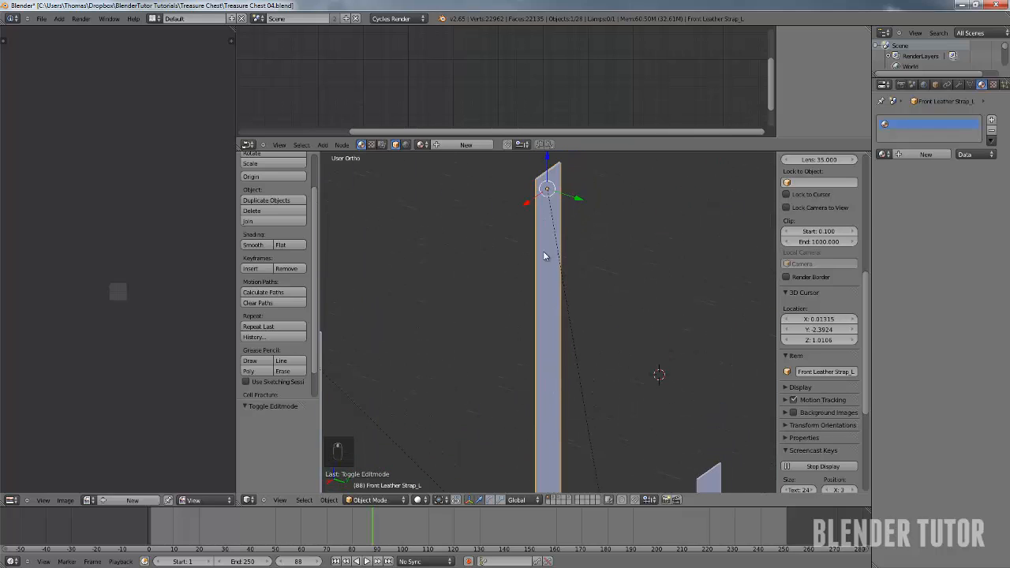
pyautogui.moveTo(544, 255); pyautogui.dragTo(556, 262, button='middle')
# Select the edges across the lower and upper ends of the front left strap in side wireframe view and mark them as seams
pyautogui.press('Tab')
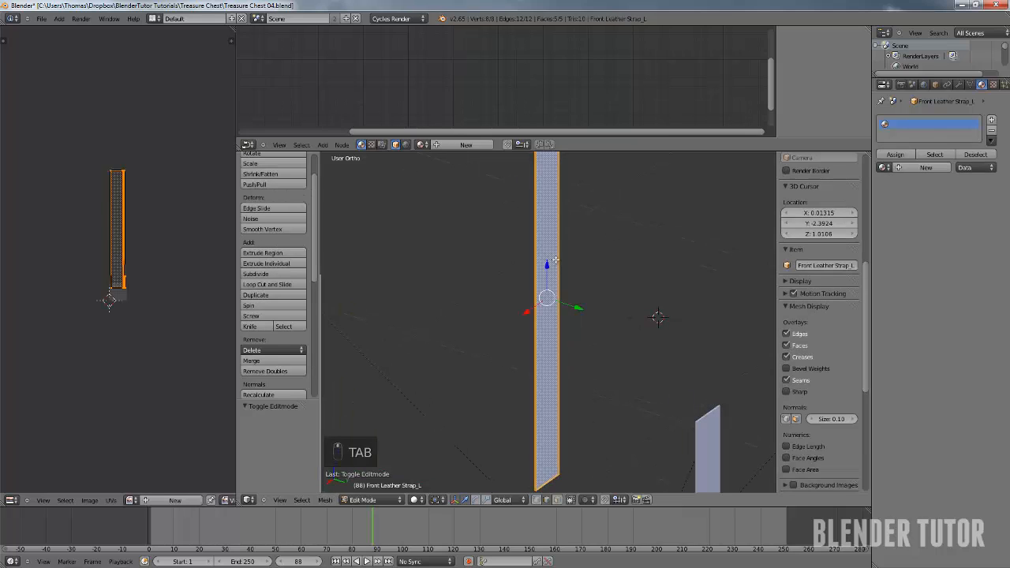
pyautogui.press('KP_3')
pyautogui.press('z')
pyautogui.scroll(1, 575, 238)
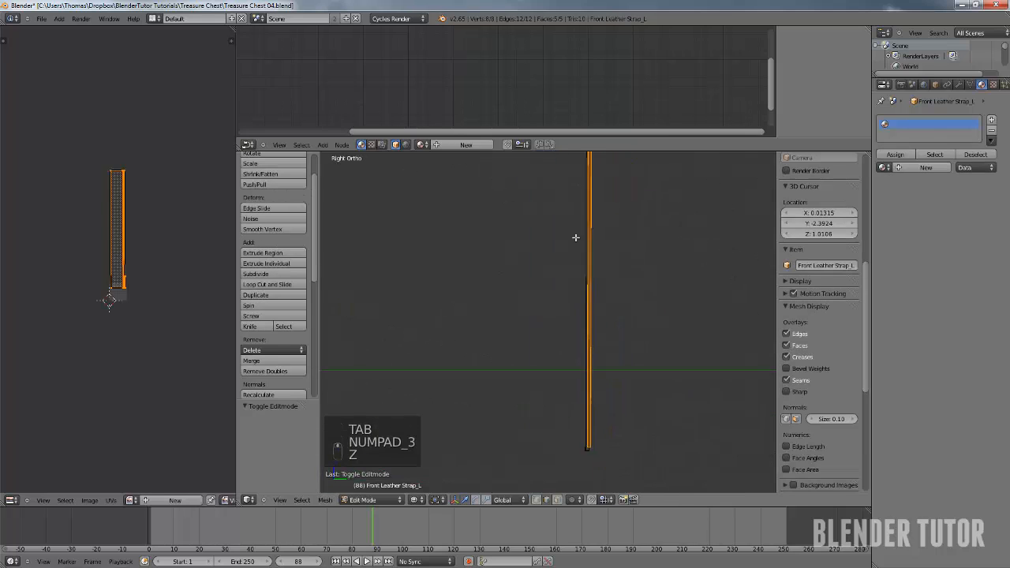
pyautogui.scroll(2, 576, 237)
pyautogui.keyDown('shift'); pyautogui.moveTo(630, 441); pyautogui.dragTo(592, 286, button='middle'); pyautogui.keyUp('shift')
pyautogui.scroll(6, 589, 306)
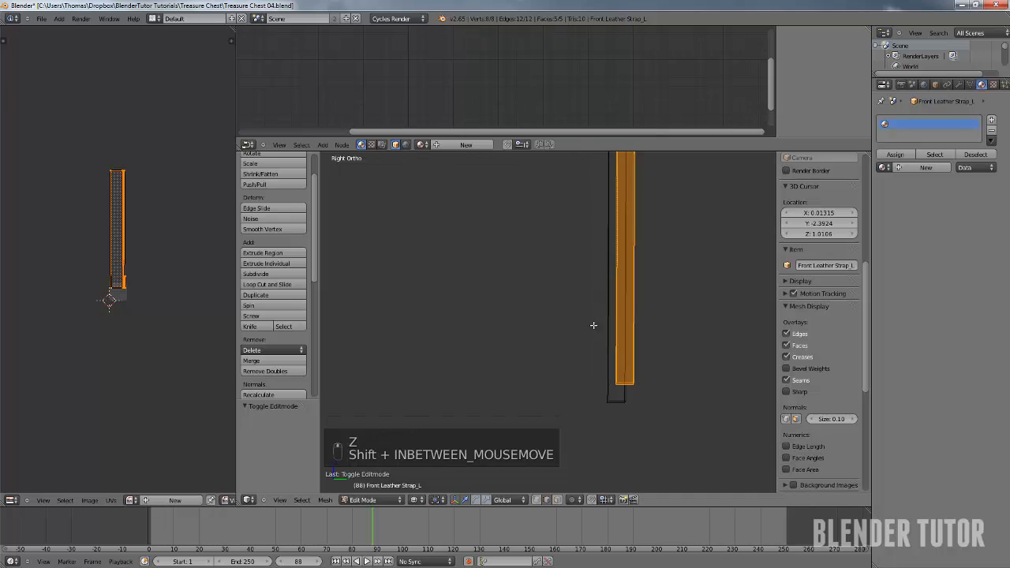
pyautogui.keyDown('shift'); pyautogui.moveTo(593, 325); pyautogui.dragTo(561, 290, button='middle'); pyautogui.keyUp('shift')
pyautogui.rightClick(596, 350)
pyautogui.scroll(-11, 603, 317)
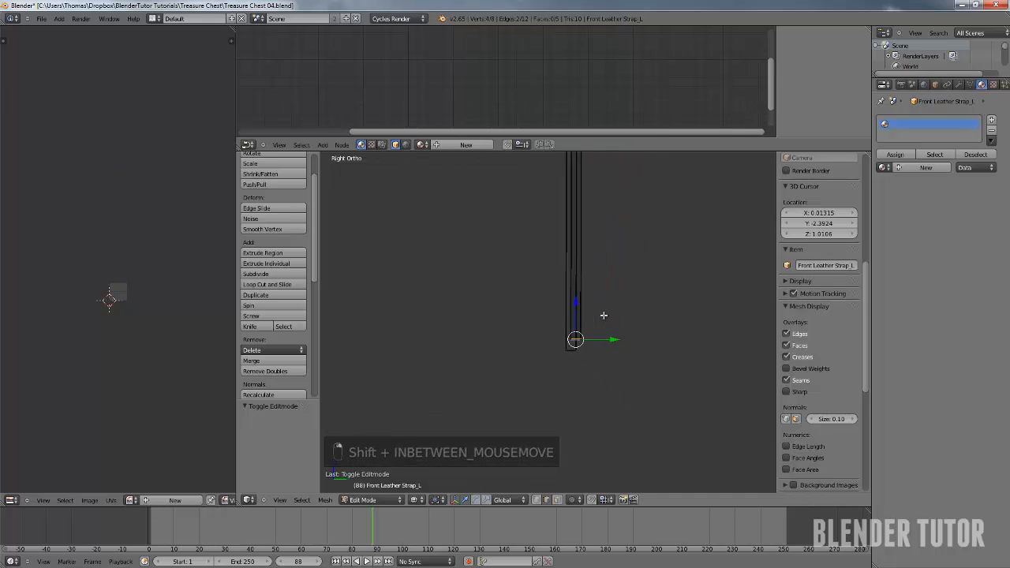
pyautogui.keyDown('shift'); pyautogui.moveTo(579, 261); pyautogui.dragTo(572, 409, button='middle'); pyautogui.keyUp('shift')
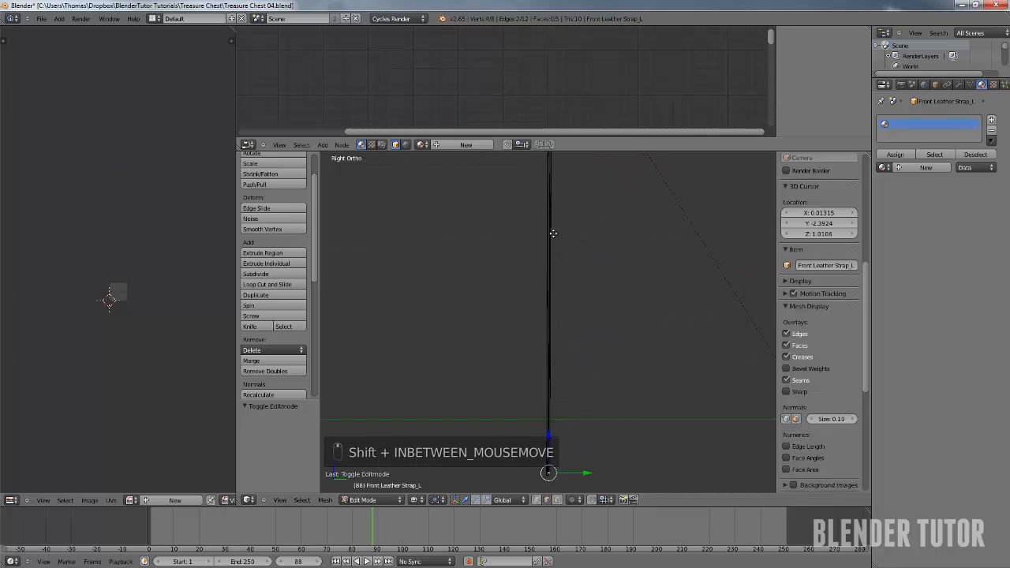
pyautogui.keyDown('shift'); pyautogui.moveTo(552, 234); pyautogui.dragTo(550, 128, button='middle'); pyautogui.keyUp('shift')
pyautogui.keyDown('shift'); pyautogui.moveTo(579, 192); pyautogui.dragTo(581, 385, button='middle'); pyautogui.keyUp('shift')
pyautogui.keyDown('shift'); pyautogui.moveTo(576, 261); pyautogui.dragTo(566, 392, button='middle'); pyautogui.keyUp('shift')
pyautogui.scroll(4, 541, 210)
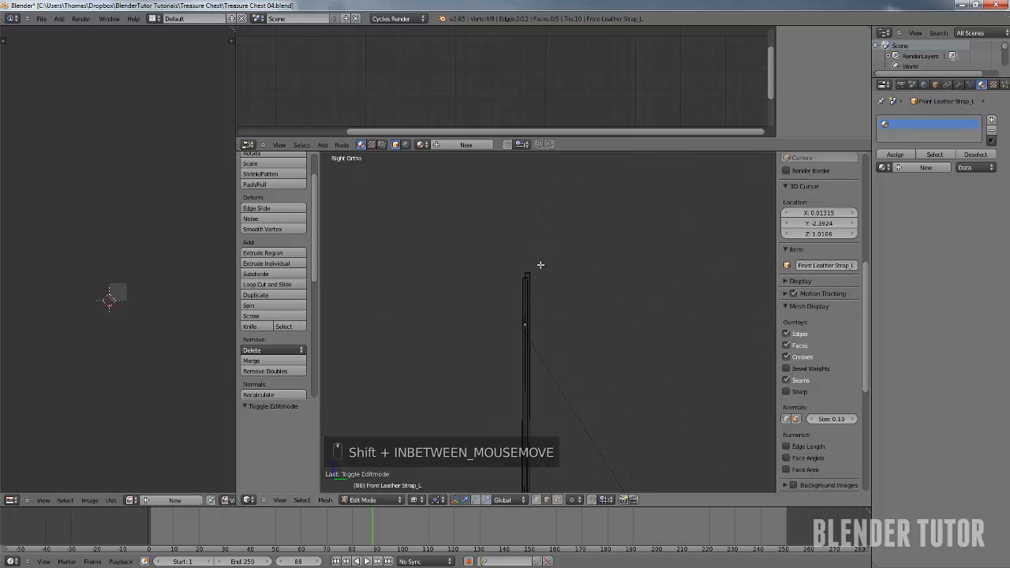
pyautogui.scroll(4, 545, 269)
pyautogui.keyDown('shift'); pyautogui.moveTo(534, 254); pyautogui.dragTo(599, 311, button='middle'); pyautogui.keyUp('shift')
pyautogui.scroll(8, 598, 309)
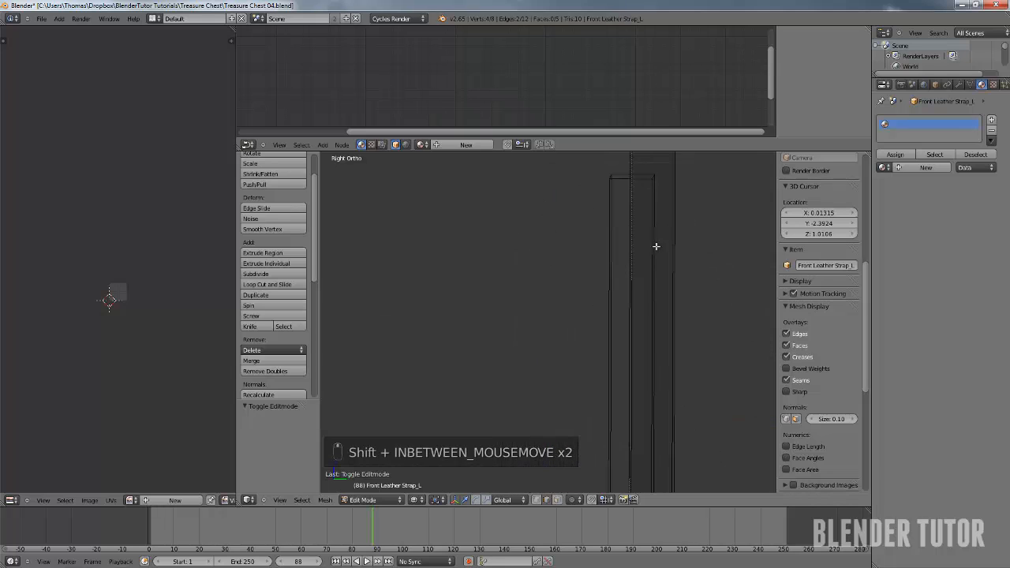
pyautogui.keyDown('shift'); pyautogui.moveTo(656, 246); pyautogui.dragTo(549, 326, button='middle'); pyautogui.keyUp('shift')
pyautogui.press('c')
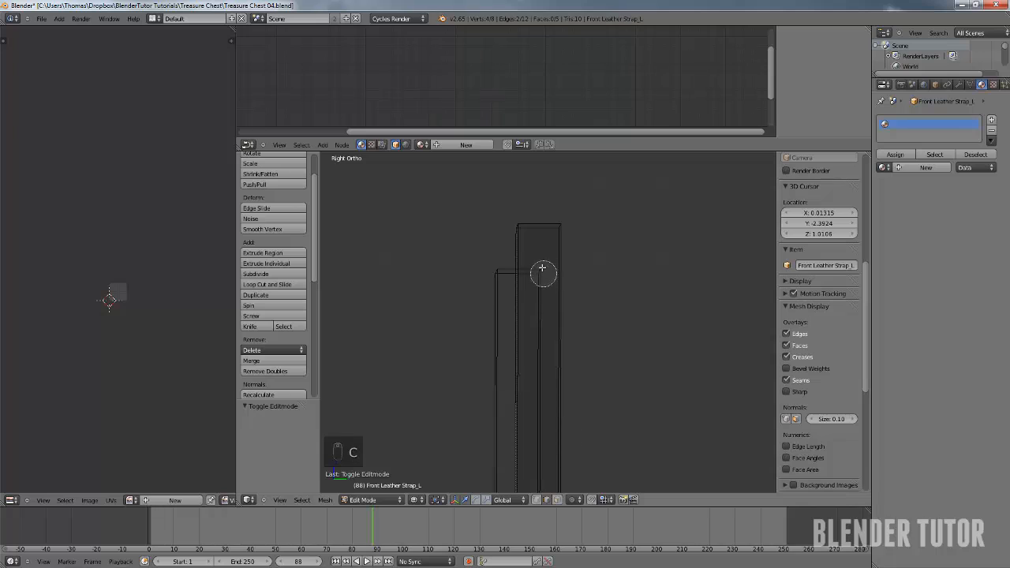
pyautogui.click(539, 225)
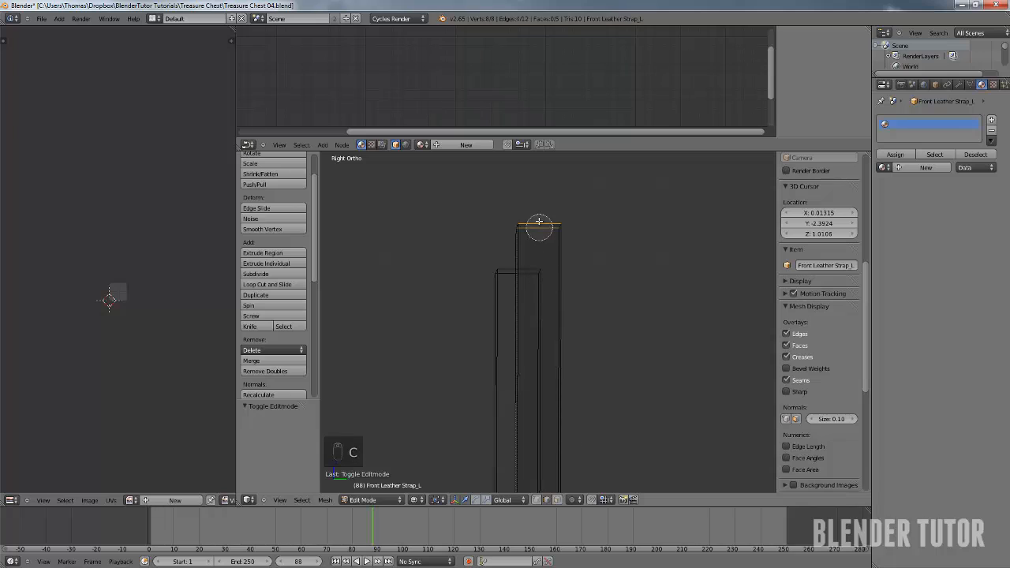
pyautogui.hotkey('ctrl', 'e')
pyautogui.click(547, 272)
# Select the whole front left strap mesh and unwrap it
pyautogui.scroll(-5, 548, 285)
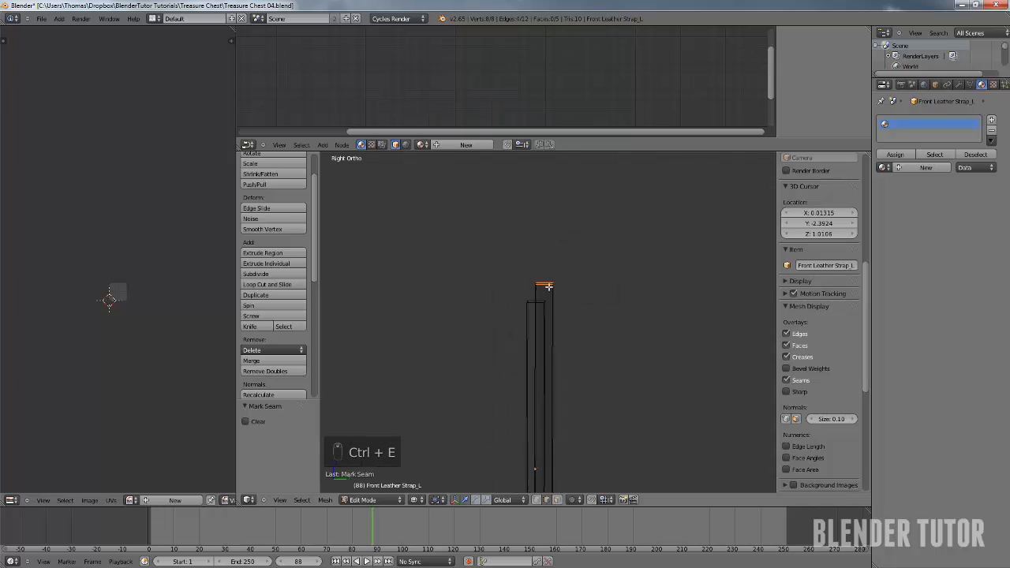
pyautogui.press('a')
pyautogui.press('a')
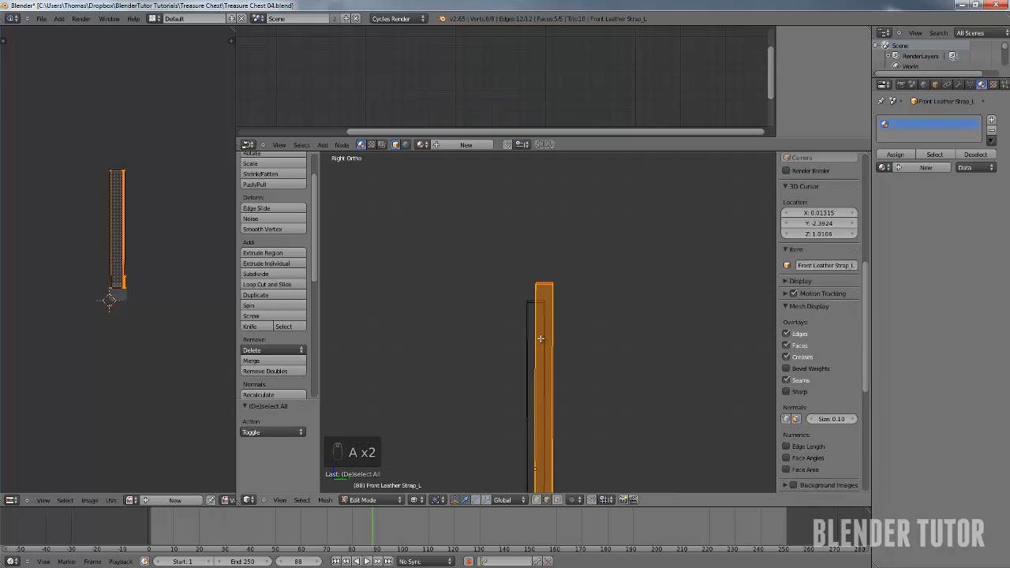
pyautogui.press('u')
pyautogui.click(540, 339)
# Straighten the upper row of the strap's UV corner vertices by scaling them to 0 along Y
pyautogui.scroll(6, 113, 306)
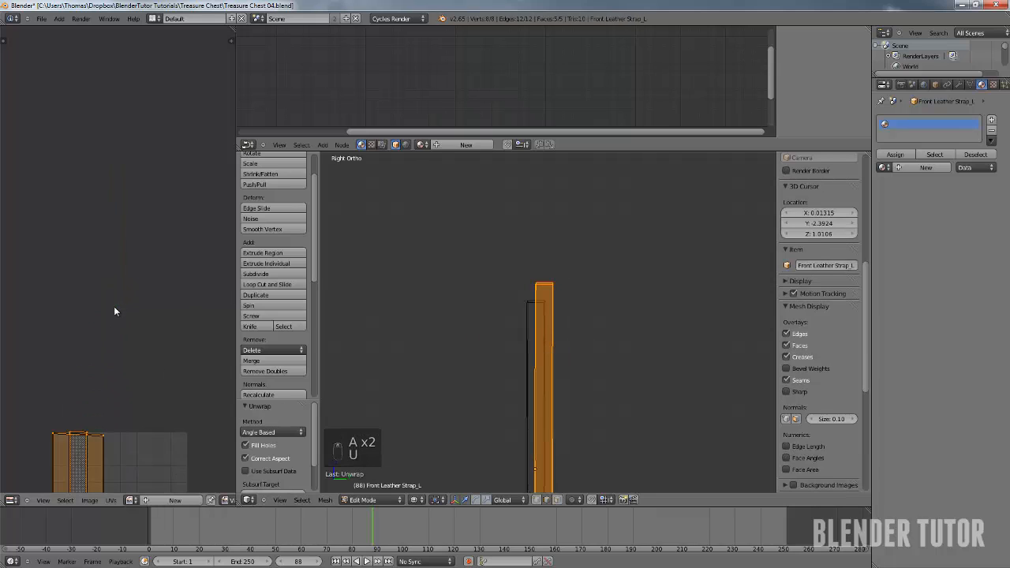
pyautogui.scroll(1, 115, 300)
pyautogui.moveTo(131, 271); pyautogui.dragTo(163, 241, button='middle')
pyautogui.rightClick(64, 215)
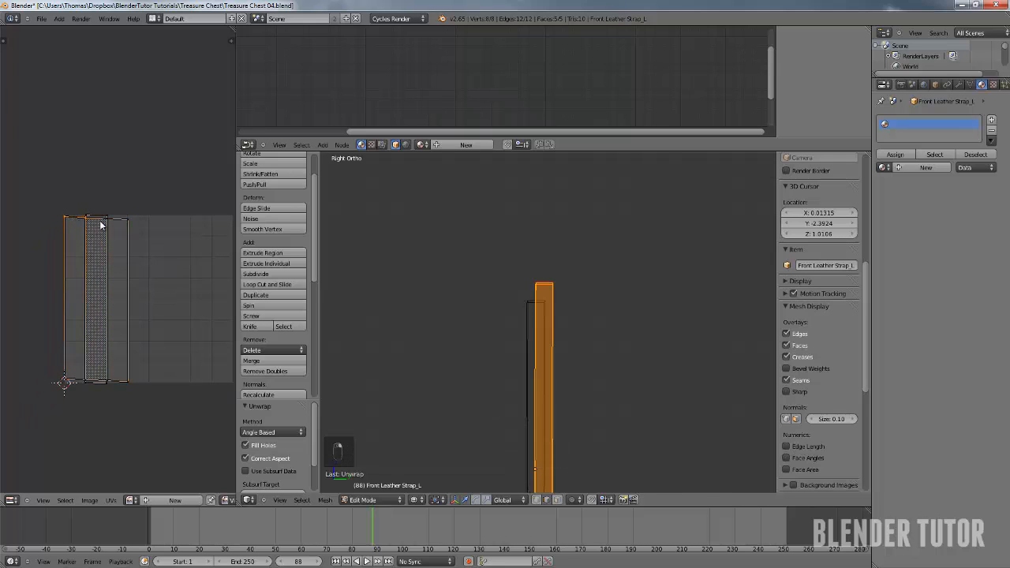
pyautogui.press('s')
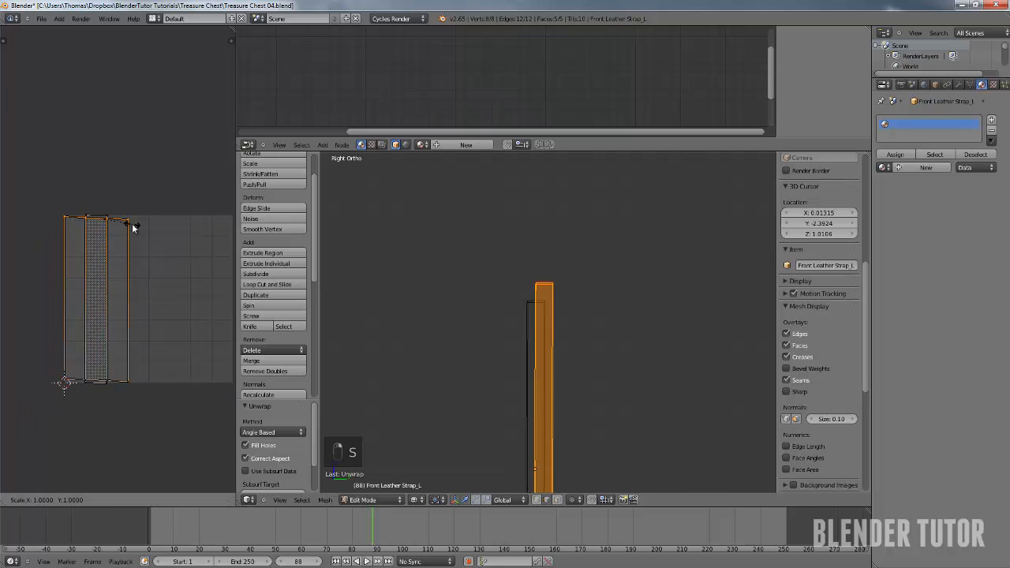
pyautogui.press('y')
pyautogui.press('0')
pyautogui.press('Return')
pyautogui.press('KP_Decimal')
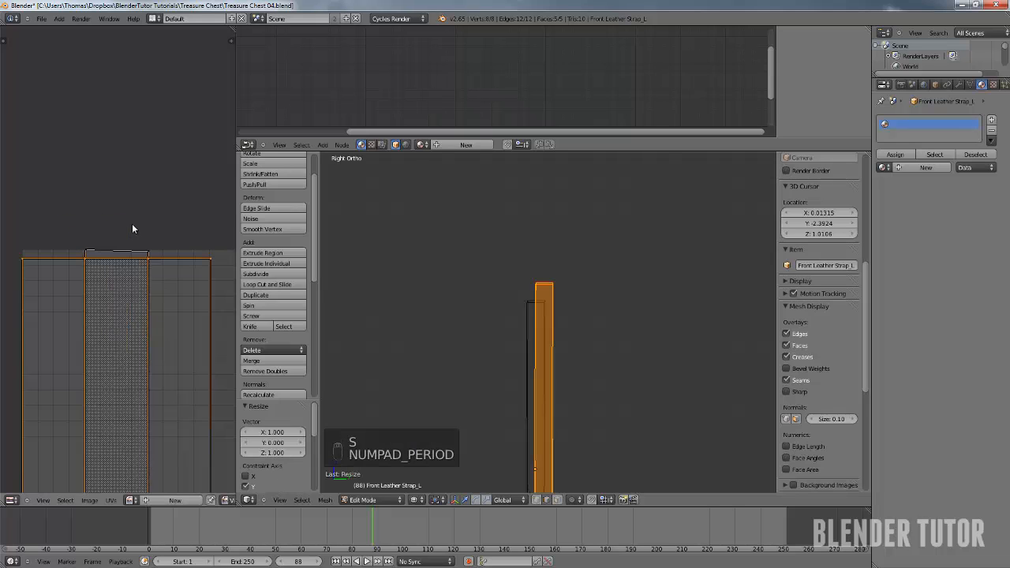
pyautogui.scroll(-6, 133, 281)
pyautogui.scroll(2, 133, 290)
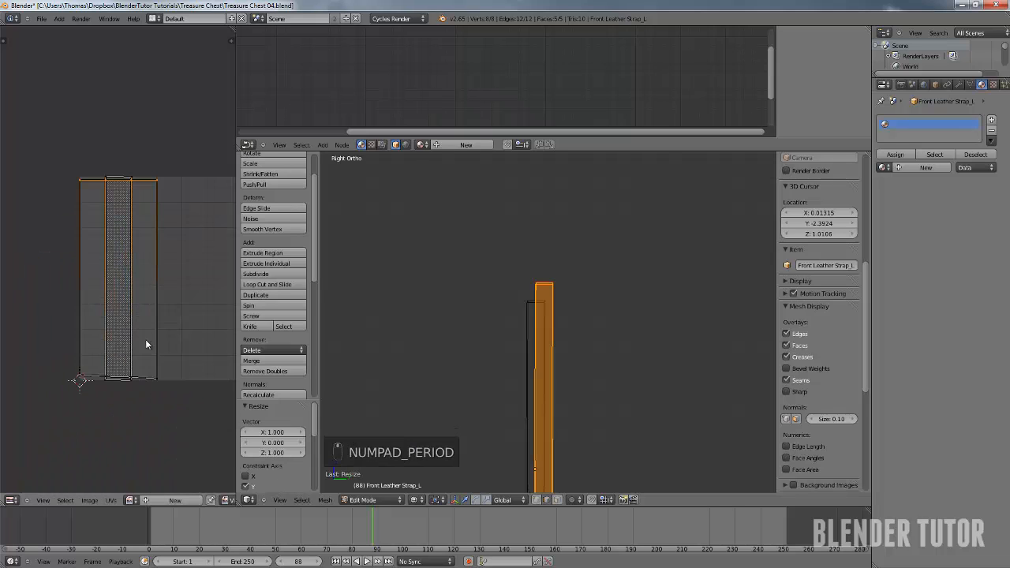
# Flatten the lower row of the strap's outer UV corner vertices by scaling them to 0 along Y
pyautogui.rightClick(157, 377)
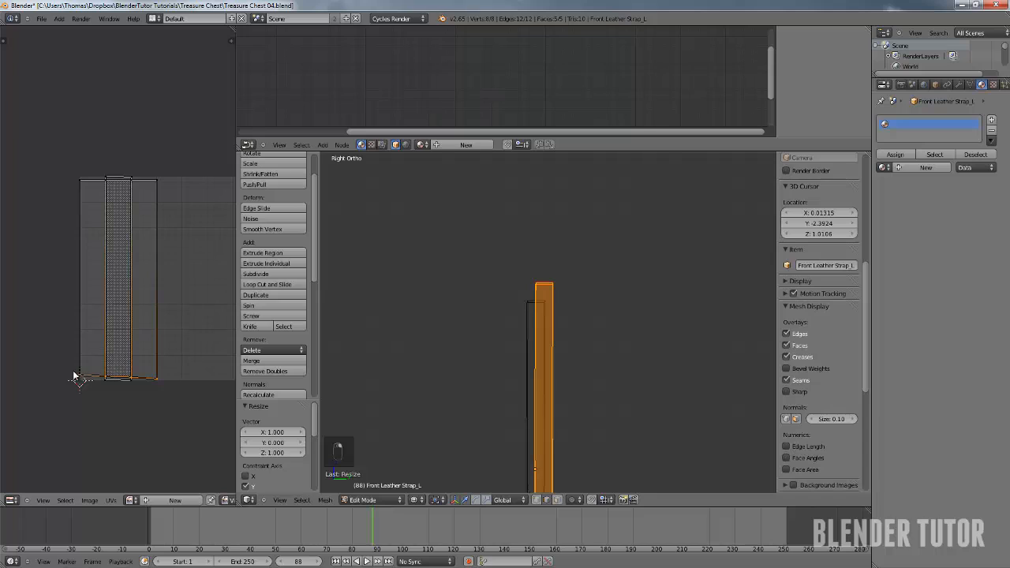
pyautogui.press('s')
pyautogui.press('x')
pyautogui.press('0')
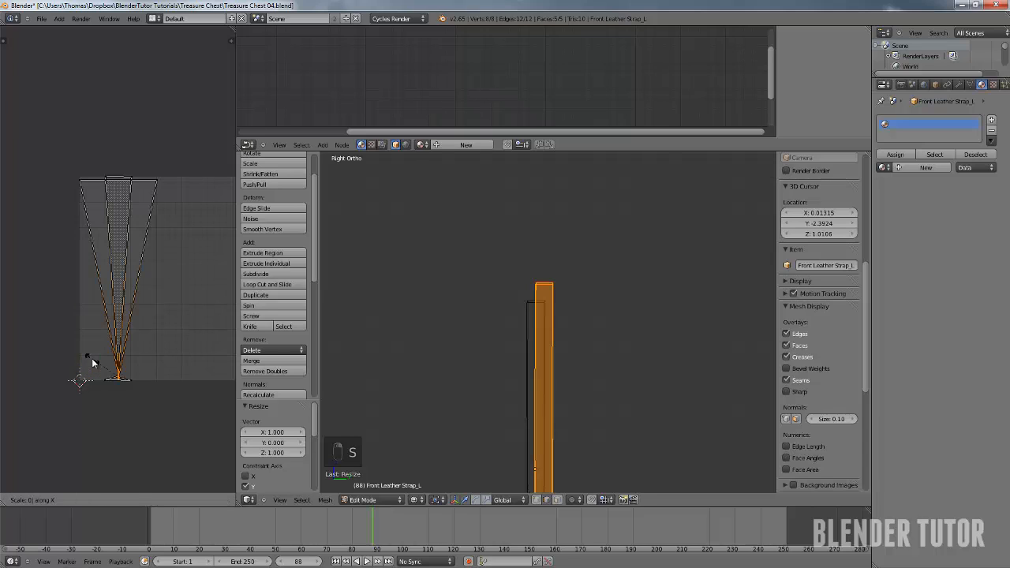
pyautogui.press('Escape')
pyautogui.press('s')
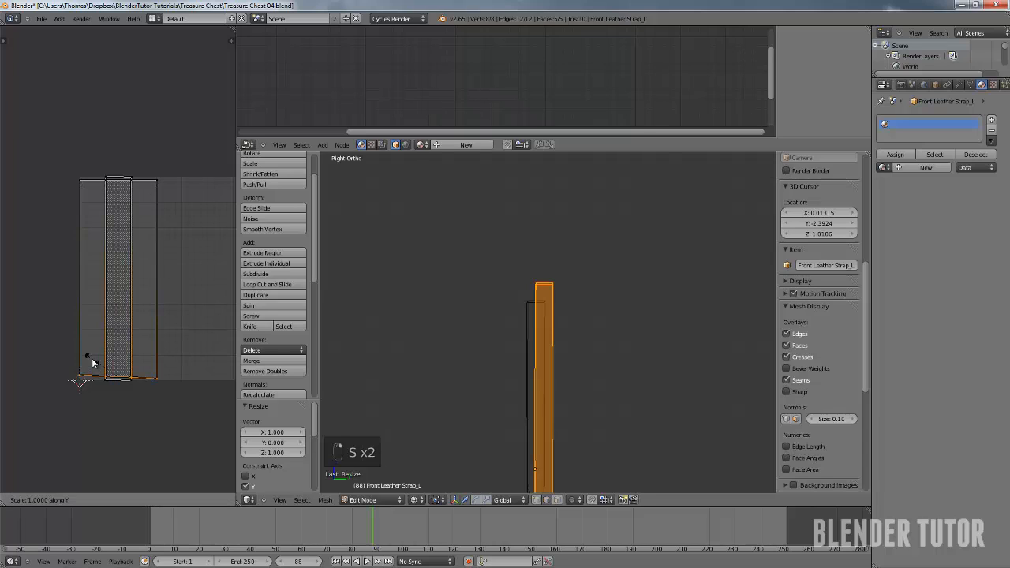
pyautogui.press('Escape')
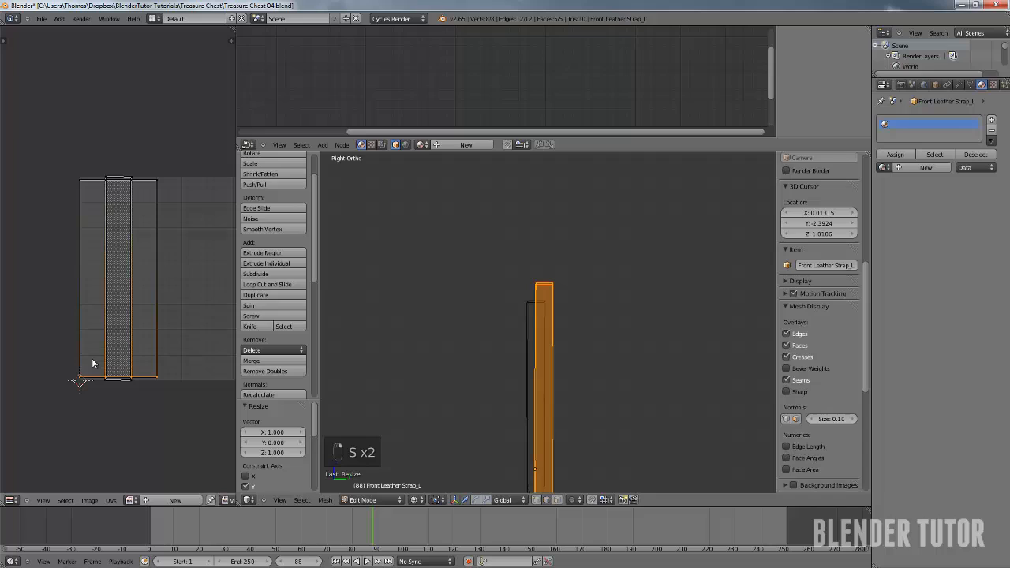
# Flatten the short lower and upper UV end edges of the strap's central strip by scaling each to 0 along Y
pyautogui.rightClick(129, 385)
pyautogui.press('s')
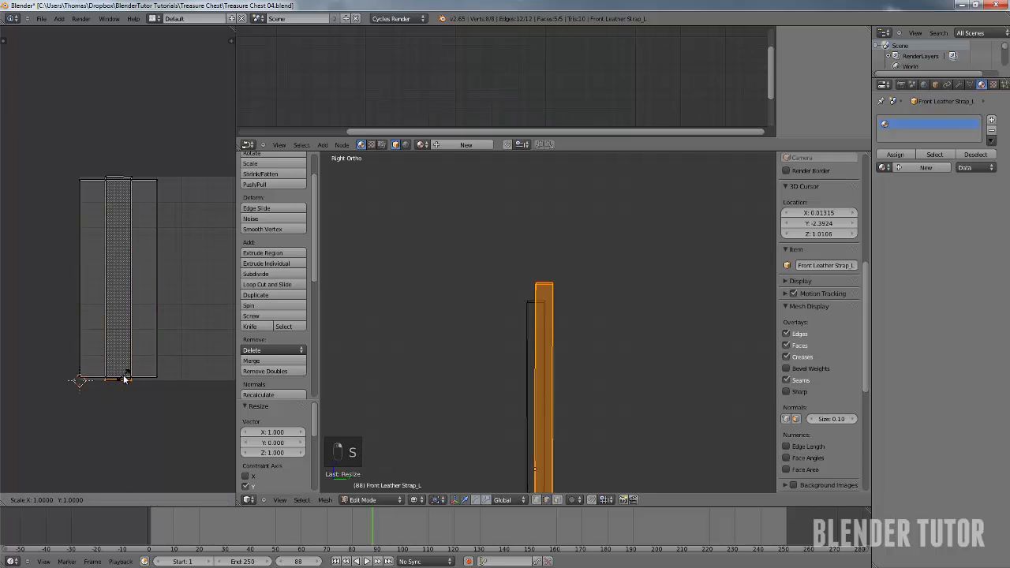
pyautogui.press('y')
pyautogui.press('0')
pyautogui.press('Return')
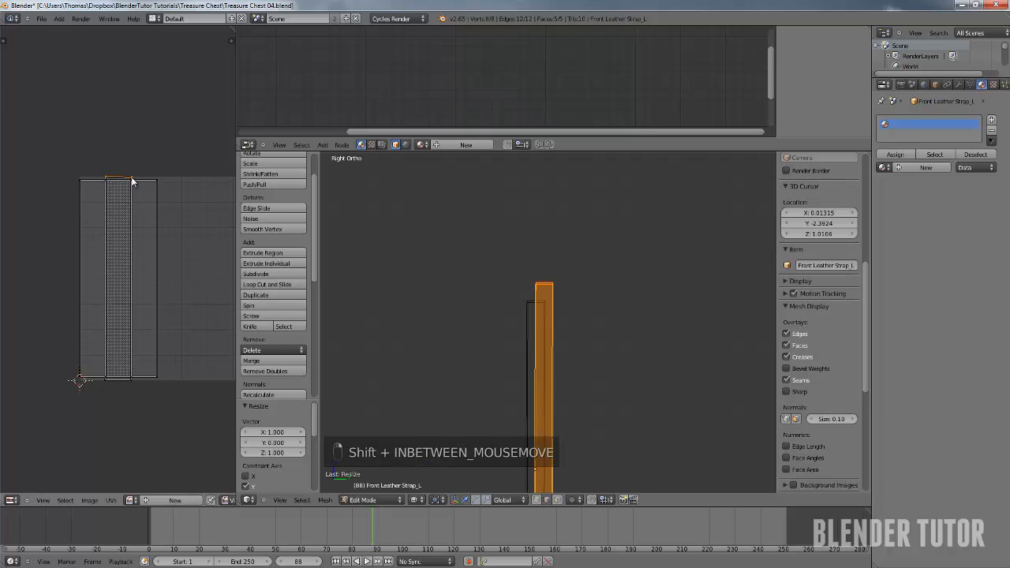
pyautogui.press('s')
pyautogui.press('y')
pyautogui.press('0')
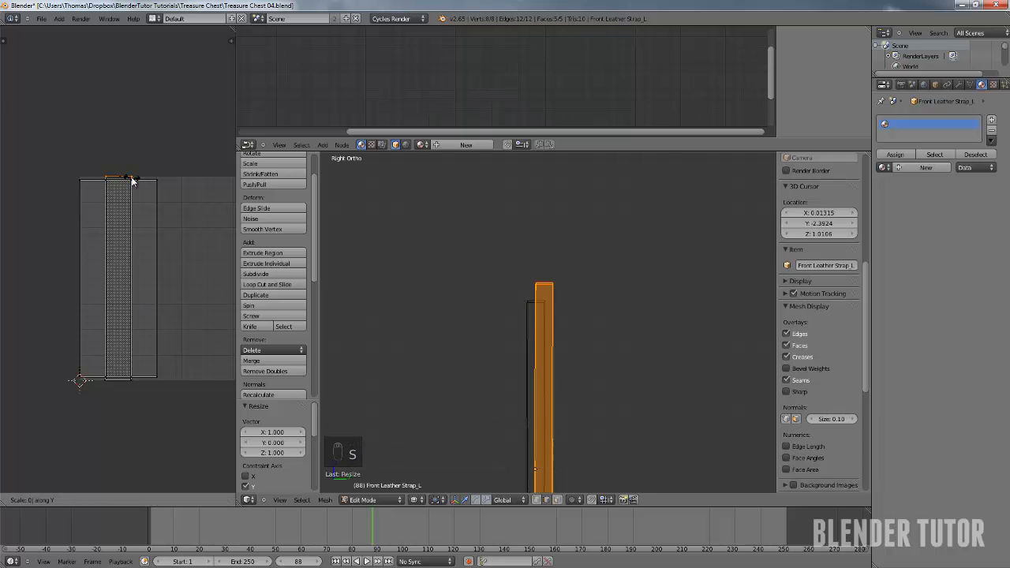
pyautogui.press('Return')
# Select the four outer UV corners of the strap and scale them to about 0.42 along X to narrow the side strips
pyautogui.rightClick(76, 183)
pyautogui.keyDown('shift'); pyautogui.rightClick(80, 376); pyautogui.keyUp('shift')
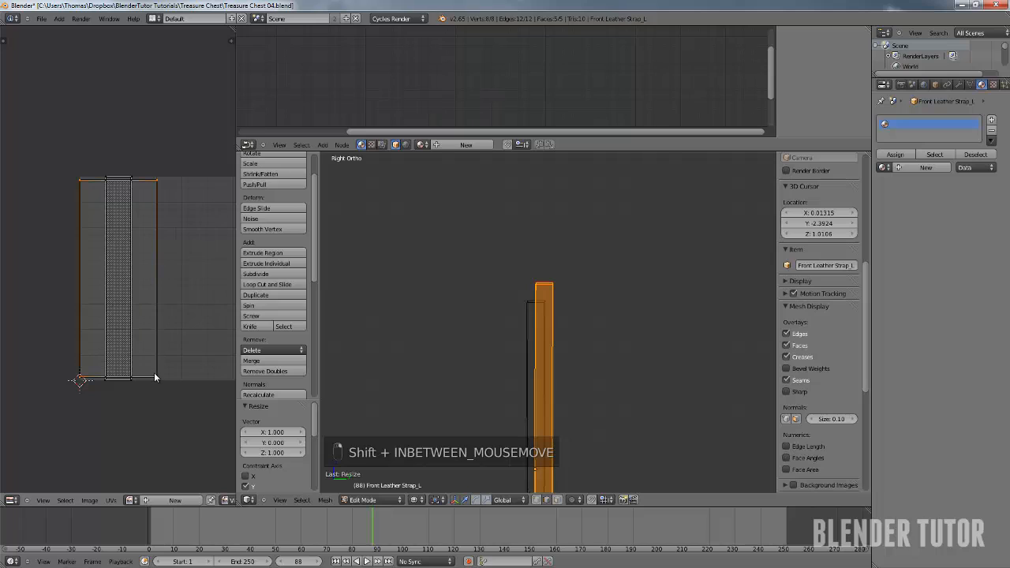
pyautogui.press('s')
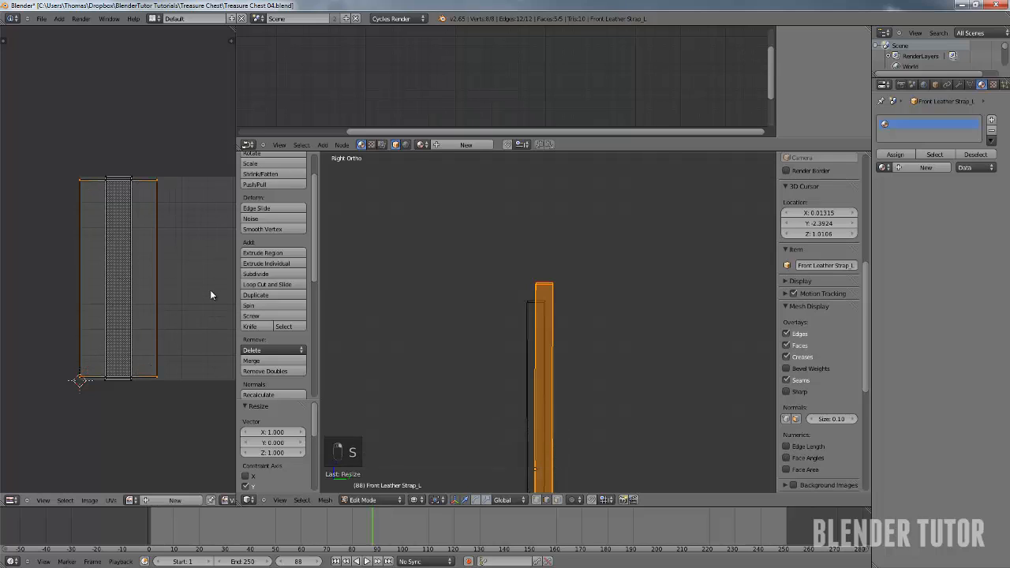
pyautogui.press('s')
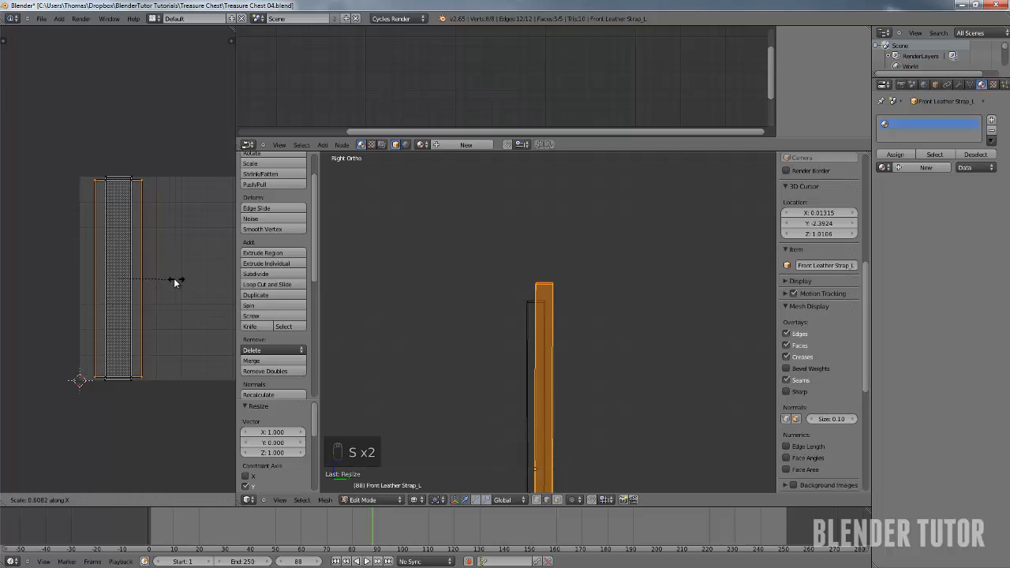
pyautogui.click(159, 278)
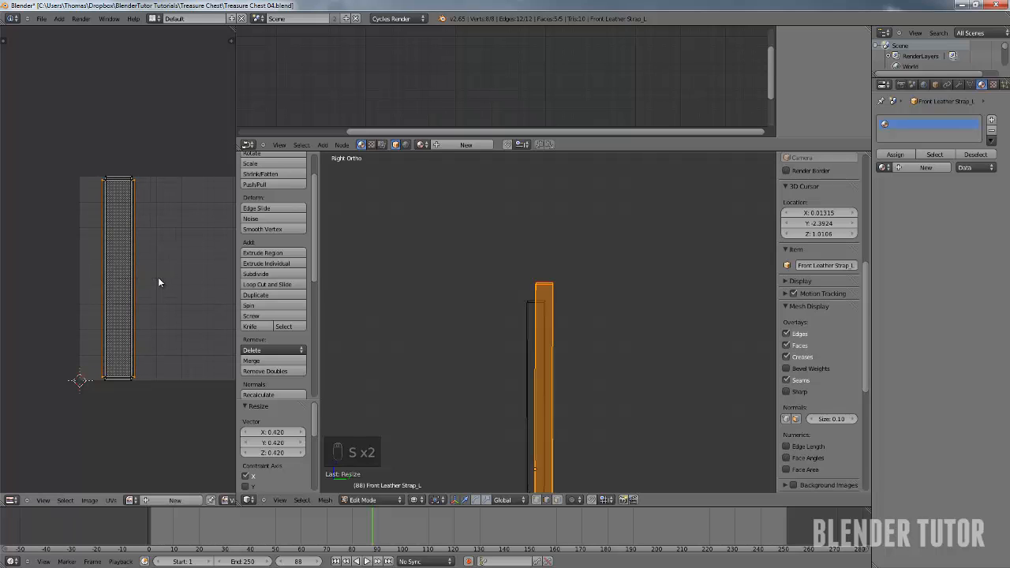
pyautogui.scroll(1, 107, 281)
# Leave mesh editing and open Leather0071_3_M.jpg from the Textures folder in the image editor
pyautogui.press('Tab')
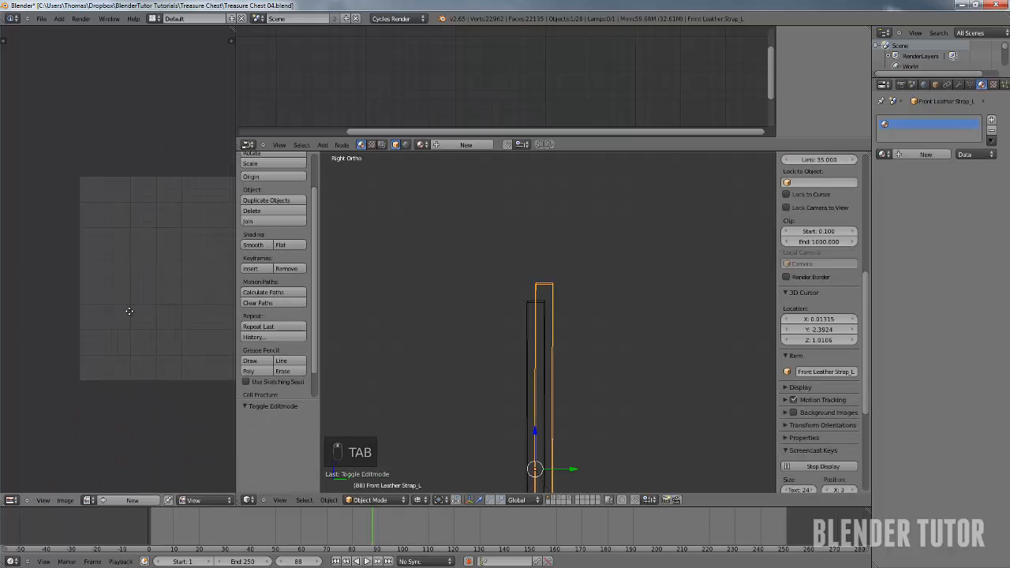
pyautogui.click(71, 500)
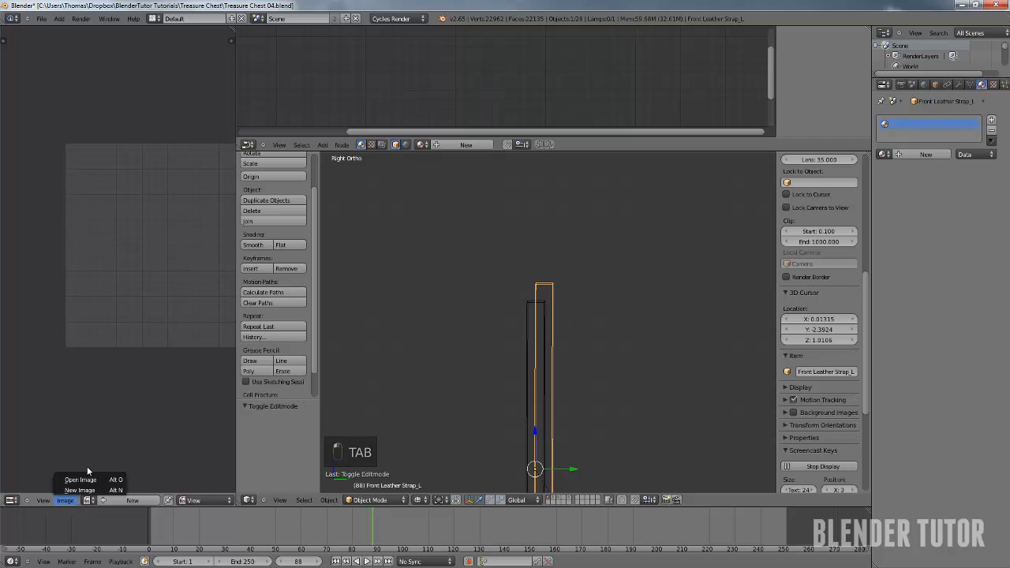
pyautogui.click(88, 478)
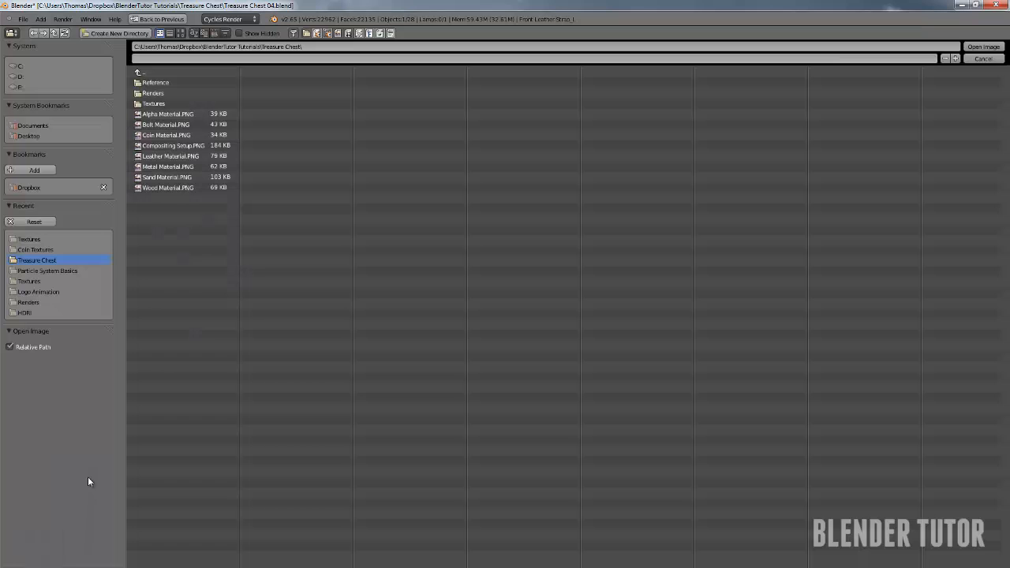
pyautogui.click(154, 103)
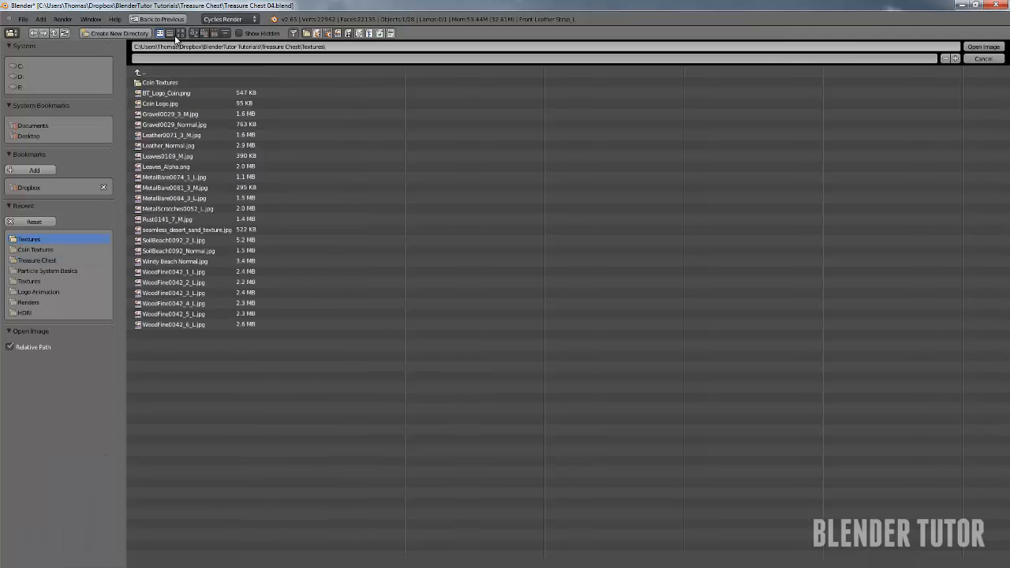
pyautogui.click(179, 33)
pyautogui.click(537, 97)
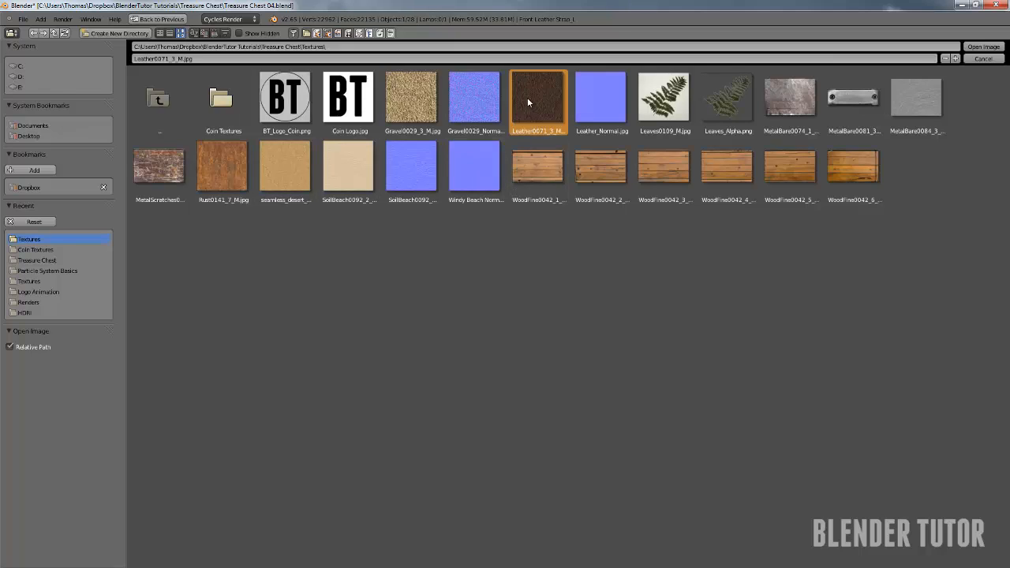
pyautogui.click(970, 50)
pyautogui.scroll(-6, 80, 282)
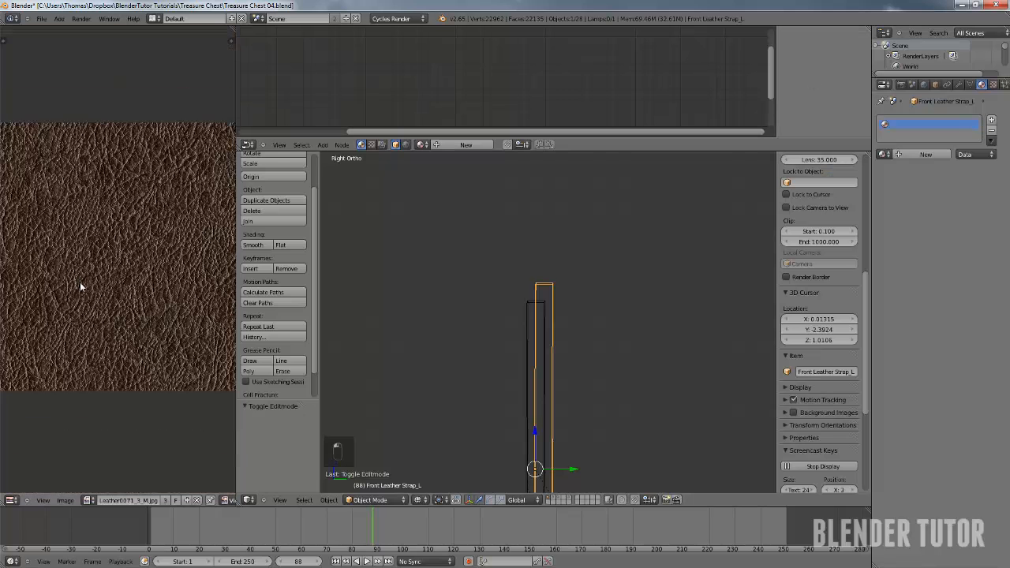
# Select all of the strap's UVs, enlarge them well beyond the leather image, and shift them so the strip is centred across its width
pyautogui.press('Tab')
pyautogui.scroll(1, 158, 293)
pyautogui.scroll(-3, 125, 288)
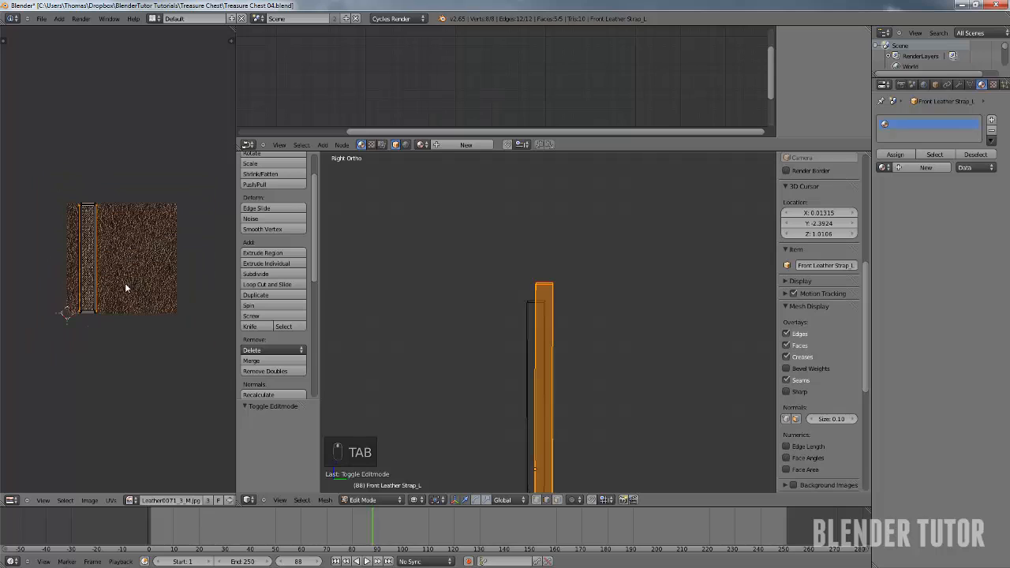
pyautogui.press('a')
pyautogui.press('a')
pyautogui.press('a')
pyautogui.press('s')
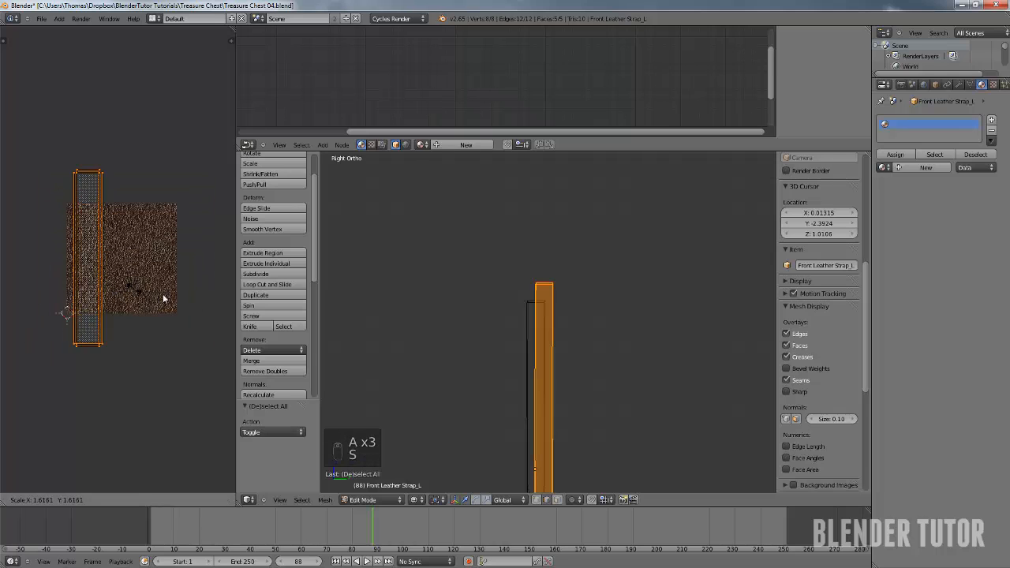
pyautogui.click(194, 305)
pyautogui.press('s')
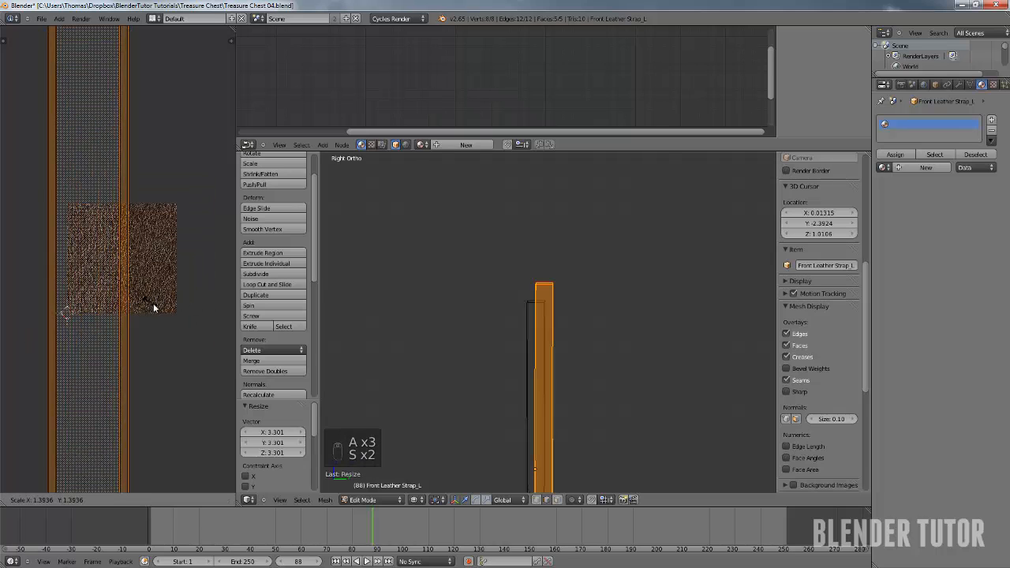
pyautogui.click(146, 296)
pyautogui.press('g')
pyautogui.click(171, 288)
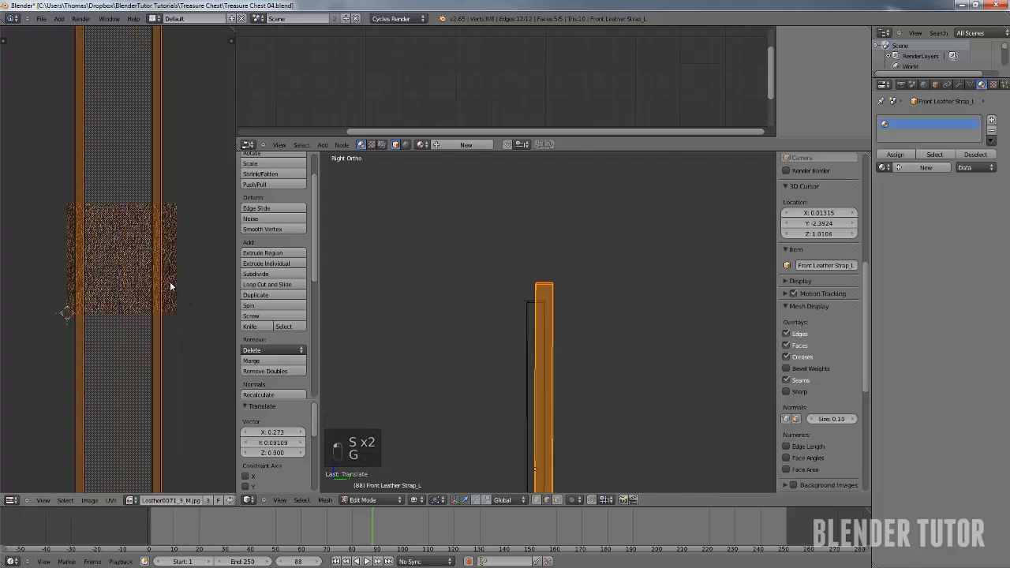
pyautogui.scroll(4, 136, 254)
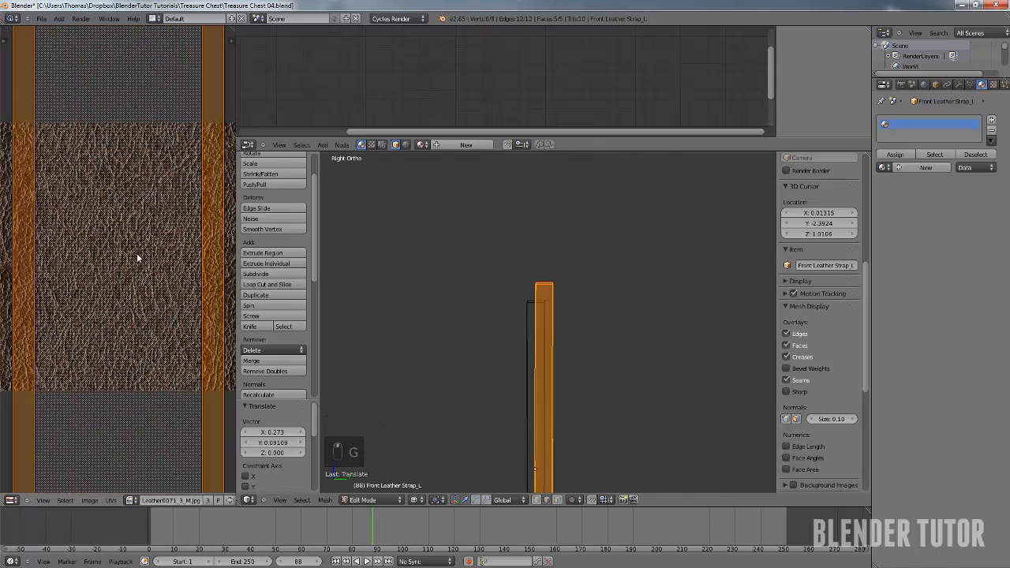
# Examine the leather image's grain and detail at different magnifications without the UV overlay
pyautogui.press('Tab')
pyautogui.scroll(-3, 151, 229)
pyautogui.scroll(5, 137, 235)
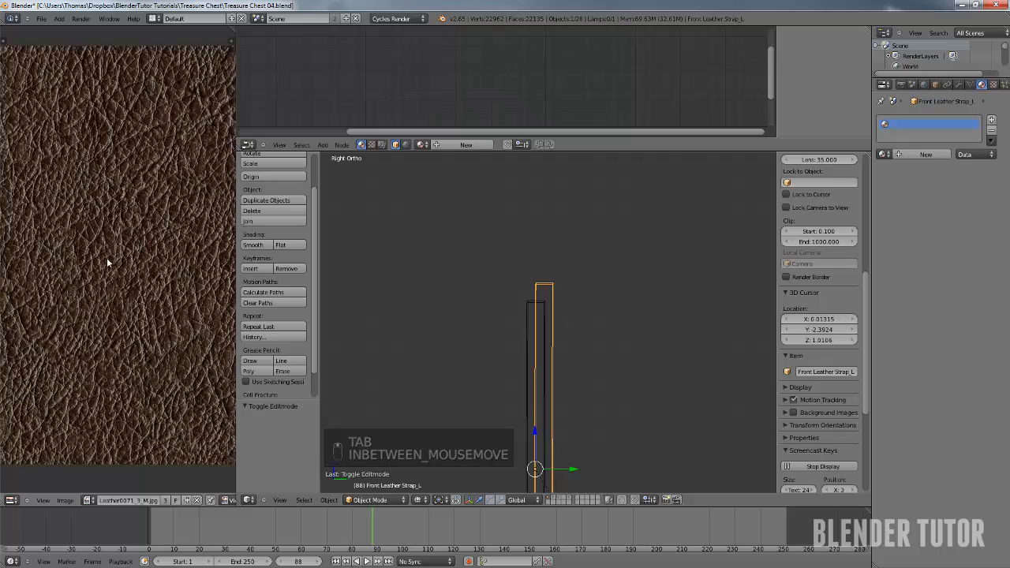
pyautogui.scroll(-3, 121, 260)
pyautogui.scroll(4, 154, 262)
pyautogui.scroll(-1, 138, 260)
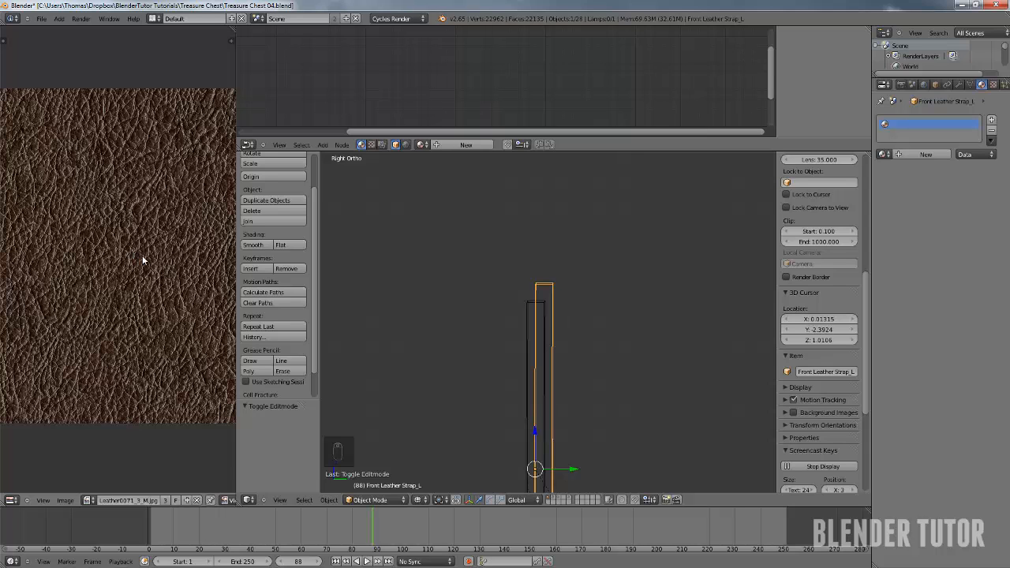
pyautogui.scroll(2, 142, 255)
pyautogui.scroll(-3, 142, 254)
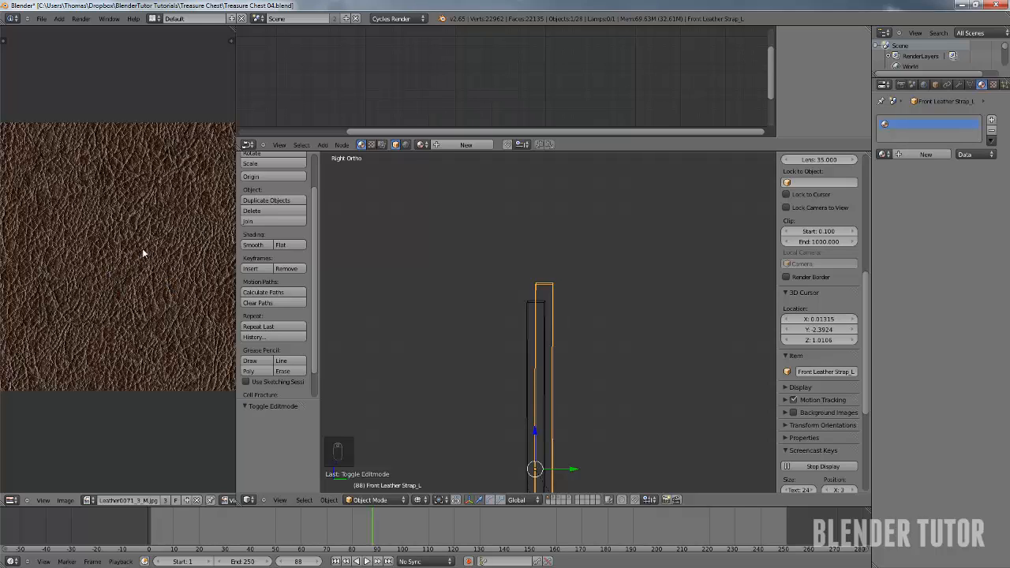
pyautogui.scroll(-1, 188, 207)
pyautogui.scroll(3, 184, 217)
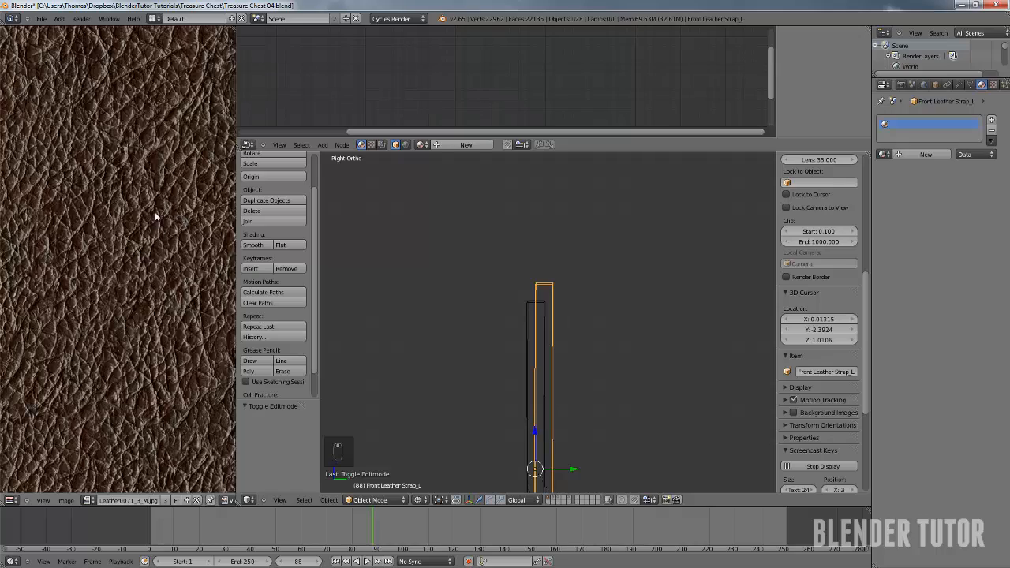
pyautogui.scroll(1, 154, 225)
pyautogui.scroll(-2, 150, 221)
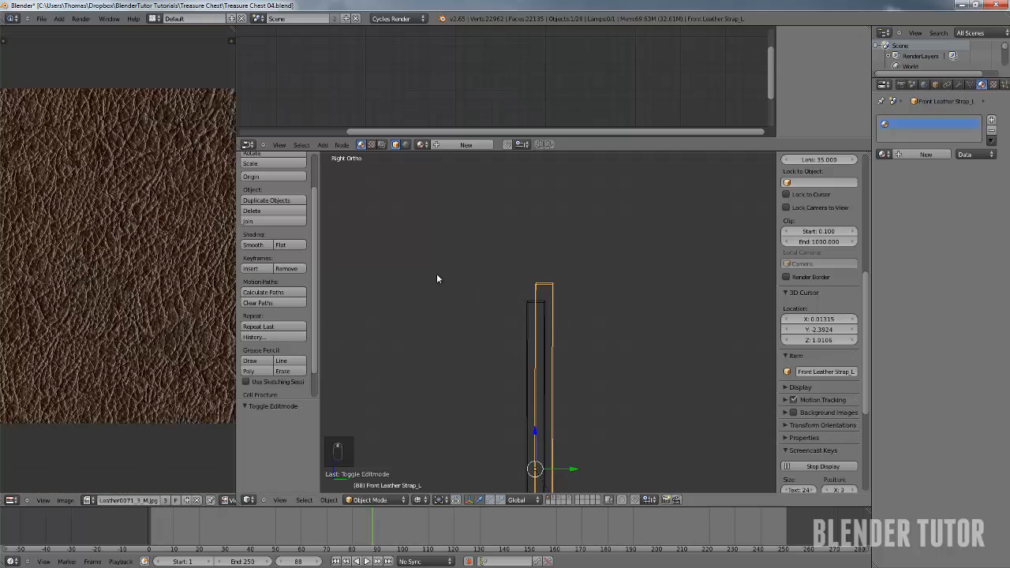
# Enlarge the node editor and create a new material named Leather for the front left strap
pyautogui.moveTo(429, 140); pyautogui.dragTo(454, 218)
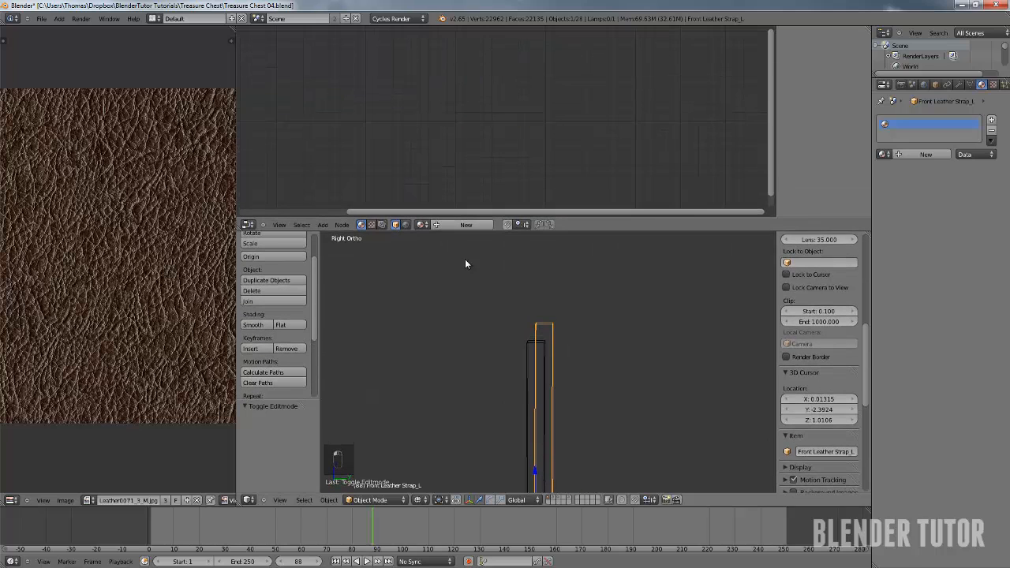
pyautogui.click(913, 151)
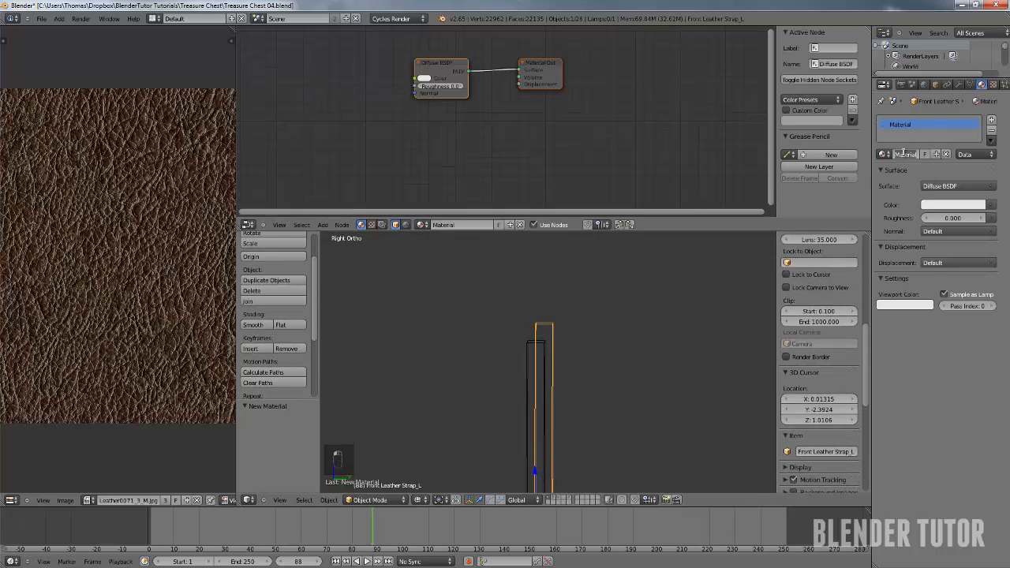
pyautogui.click(903, 153)
pyautogui.write('Leather')
pyautogui.press('Return')
pyautogui.scroll(3, 483, 121)
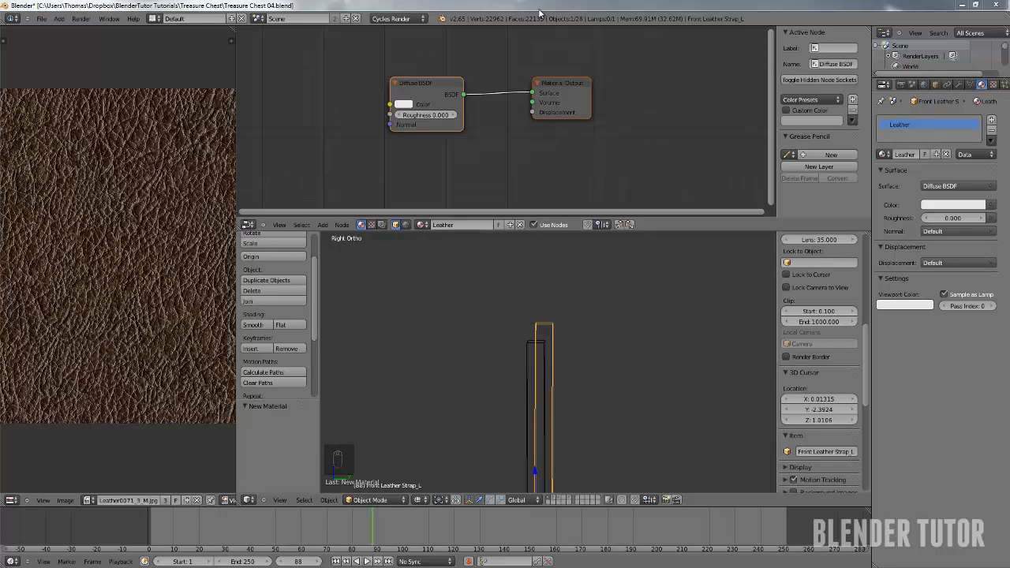
# Add an Image Texture node beside the Diffuse BSDF and assign Leather0071_3_M.jpg to it
pyautogui.moveTo(406, 97); pyautogui.dragTo(402, 98)
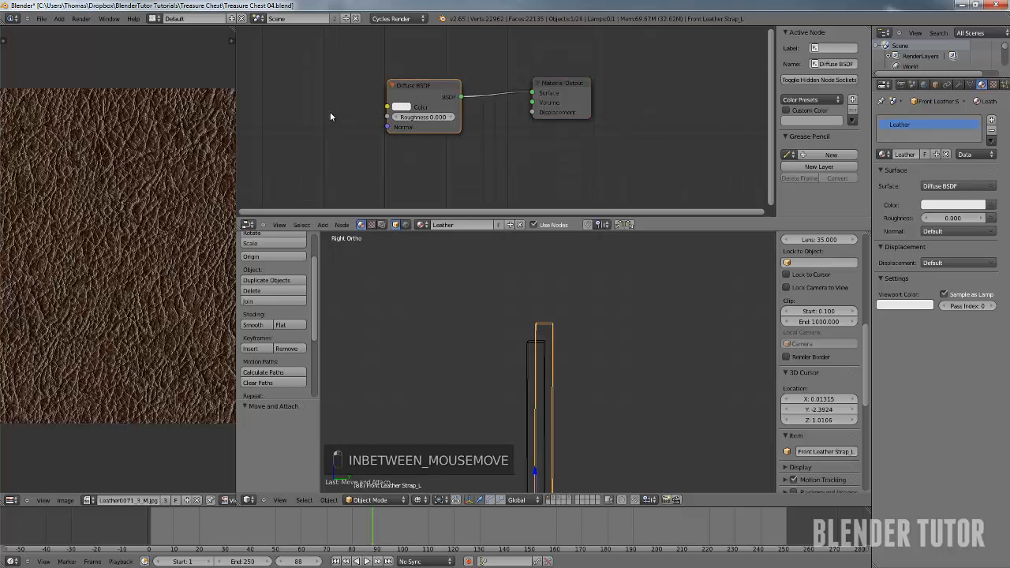
pyautogui.hotkey('shift', 'a')
pyautogui.moveTo(311, 101)
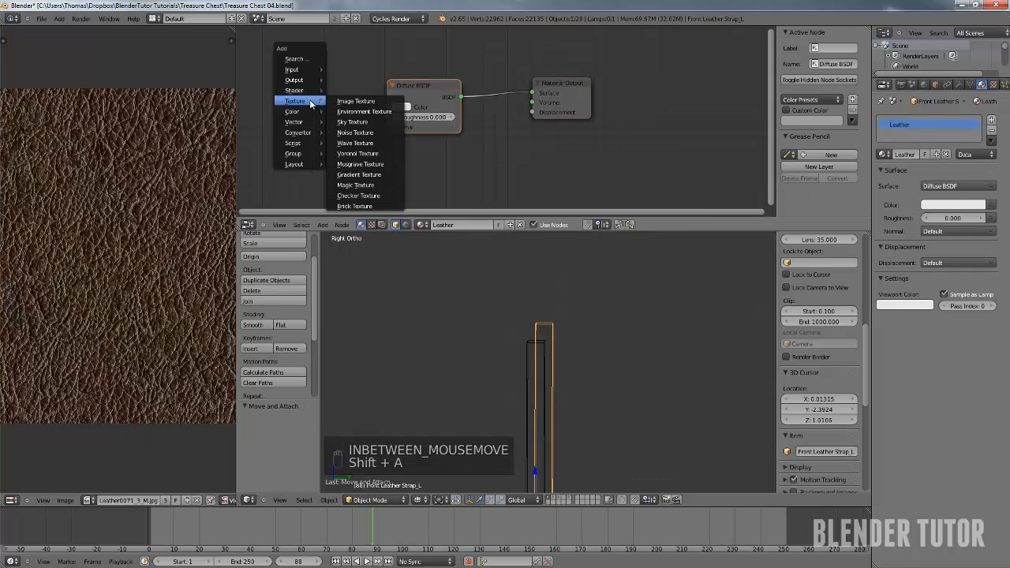
pyautogui.click(350, 101)
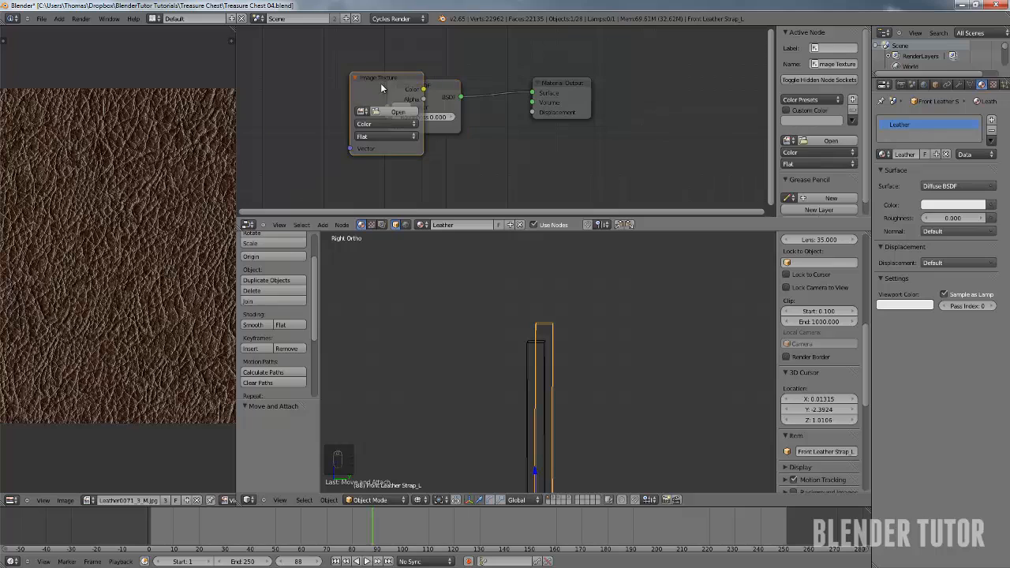
pyautogui.click(294, 110)
pyautogui.click(294, 109)
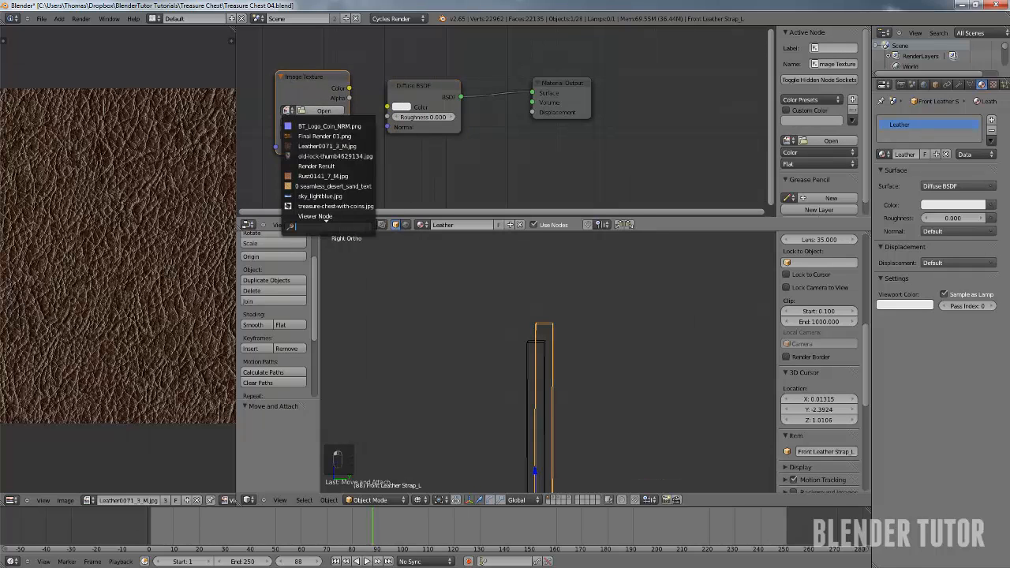
pyautogui.click(314, 146)
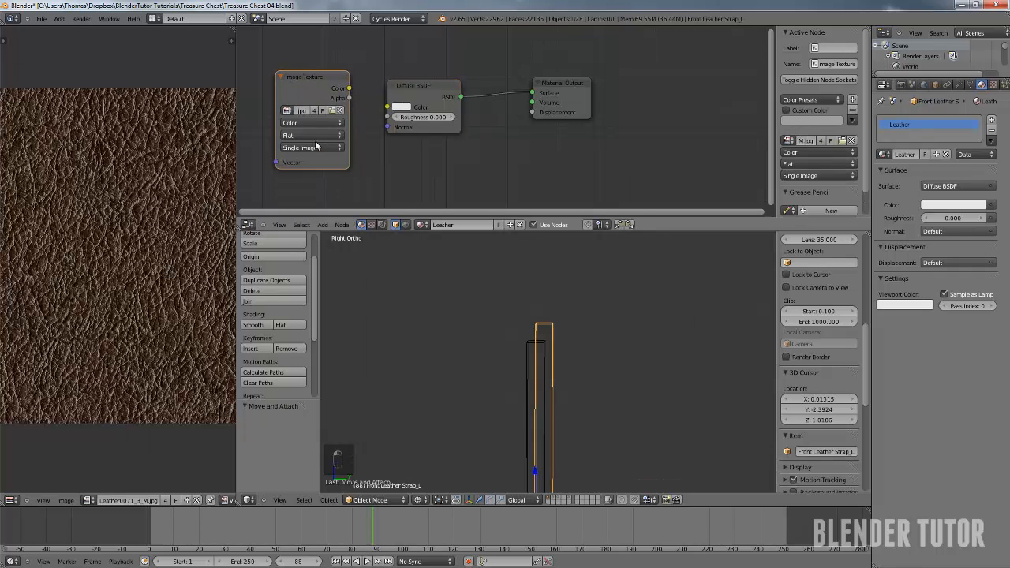
# Link the leather image's Color to the Diffuse BSDF's Color and add a Glossy BSDF node below the Diffuse BSDF
pyautogui.click(350, 92)
pyautogui.moveTo(377, 110); pyautogui.dragTo(386, 107)
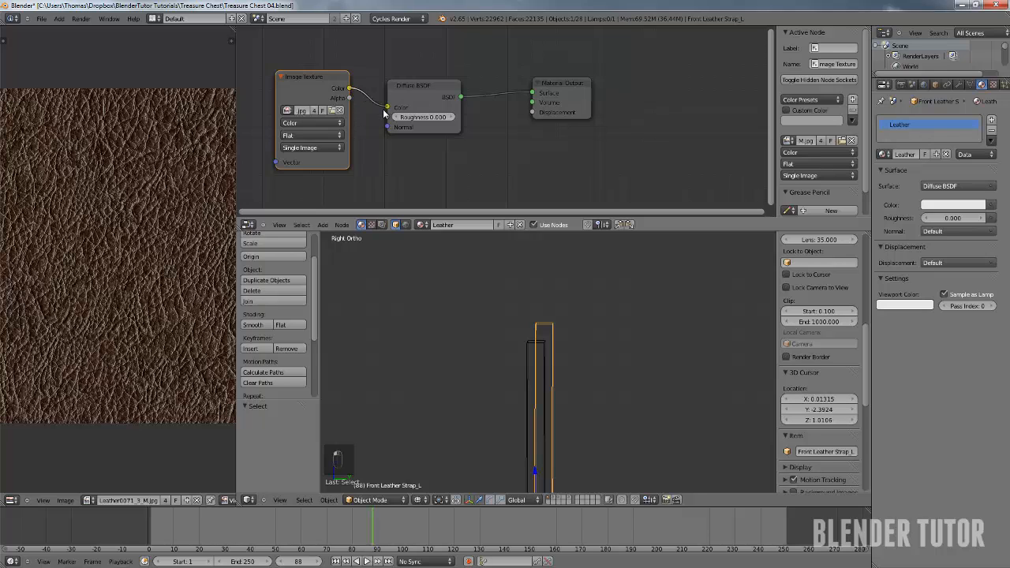
pyautogui.hotkey('shift', 'a')
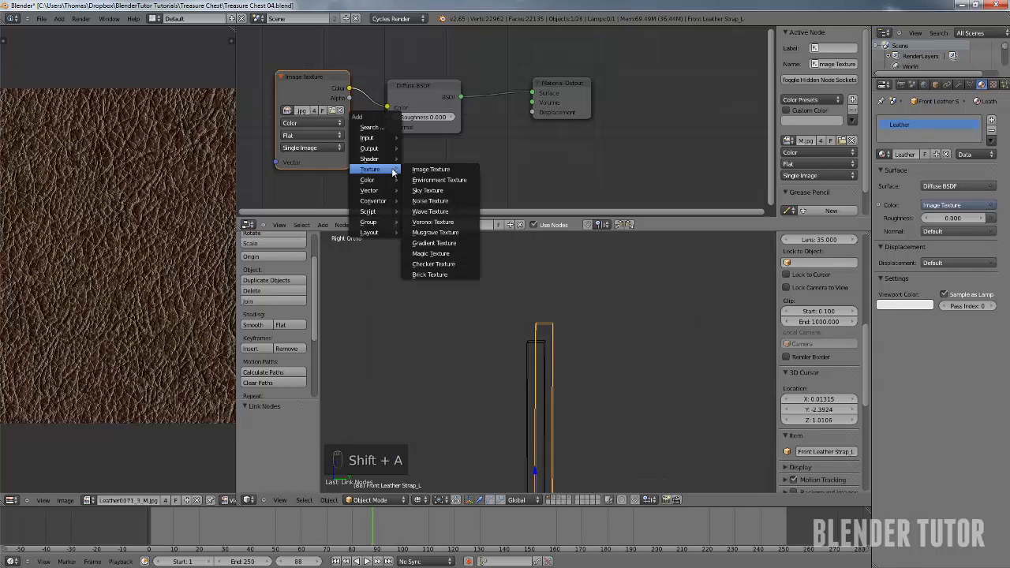
pyautogui.moveTo(382, 150)
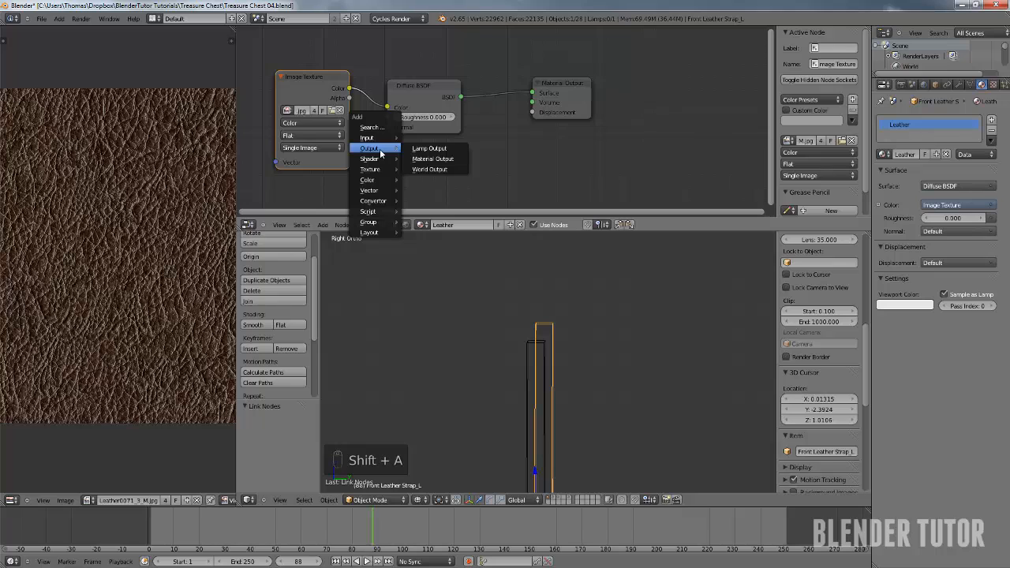
pyautogui.moveTo(379, 171)
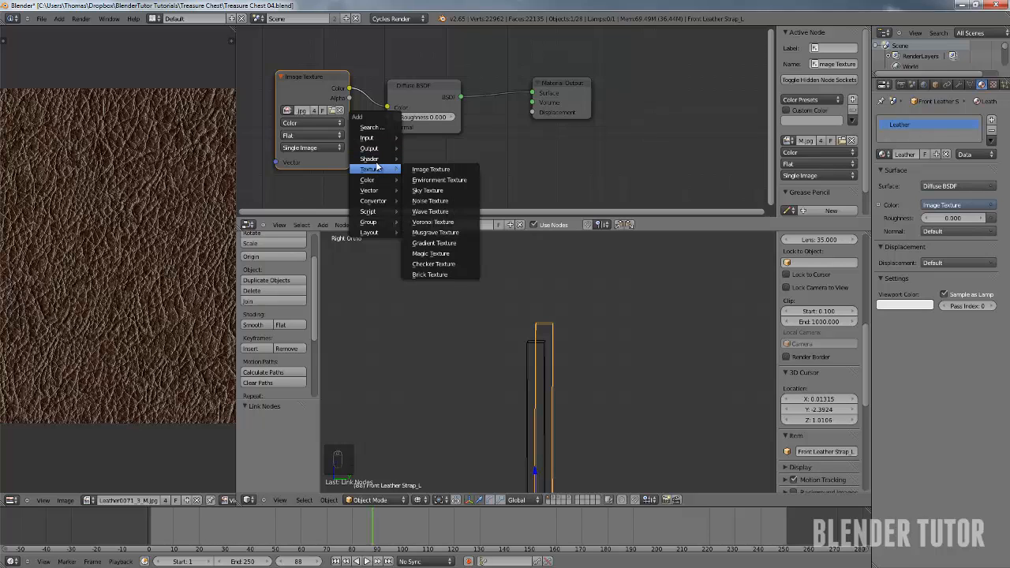
pyautogui.click(435, 190)
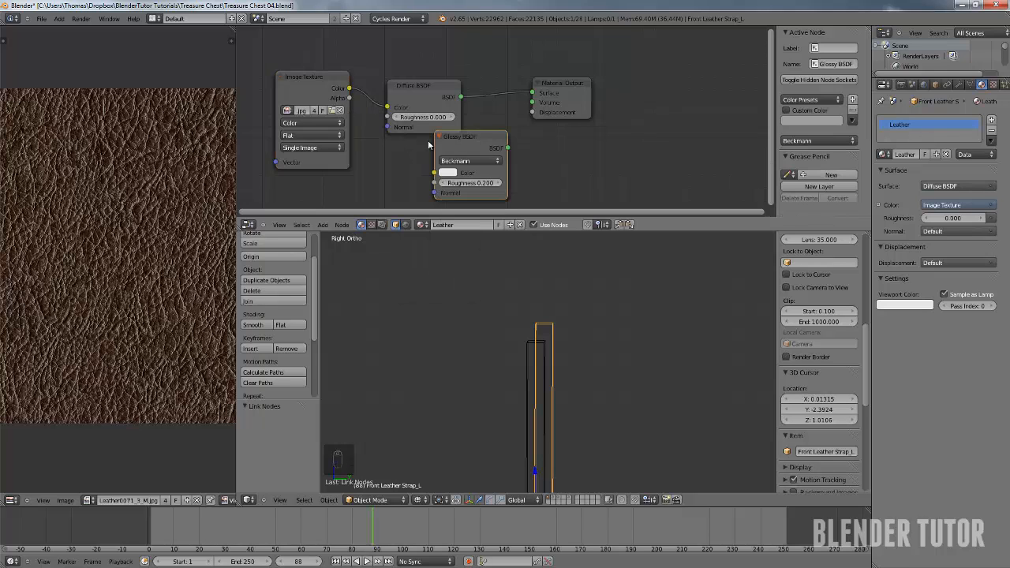
pyautogui.click(378, 156)
# Add a Mix Shader combining the Diffuse and Glossy BSDFs, insert it before the Material Output's Surface input, and space the nodes out
pyautogui.hotkey('shift', 'a')
pyautogui.moveTo(483, 151)
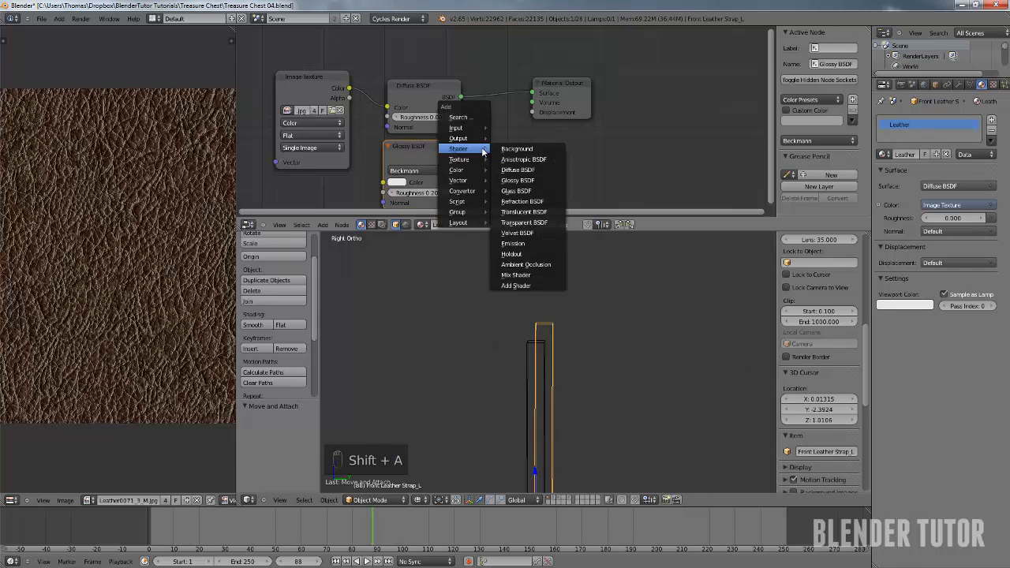
pyautogui.click(525, 274)
pyautogui.scroll(-2, 545, 197)
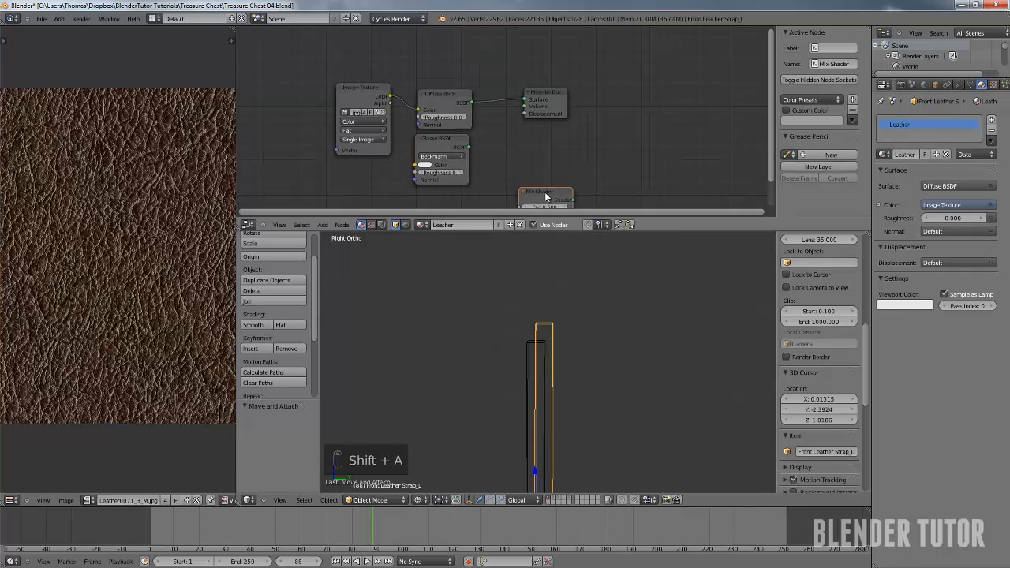
pyautogui.moveTo(545, 196); pyautogui.dragTo(668, 96)
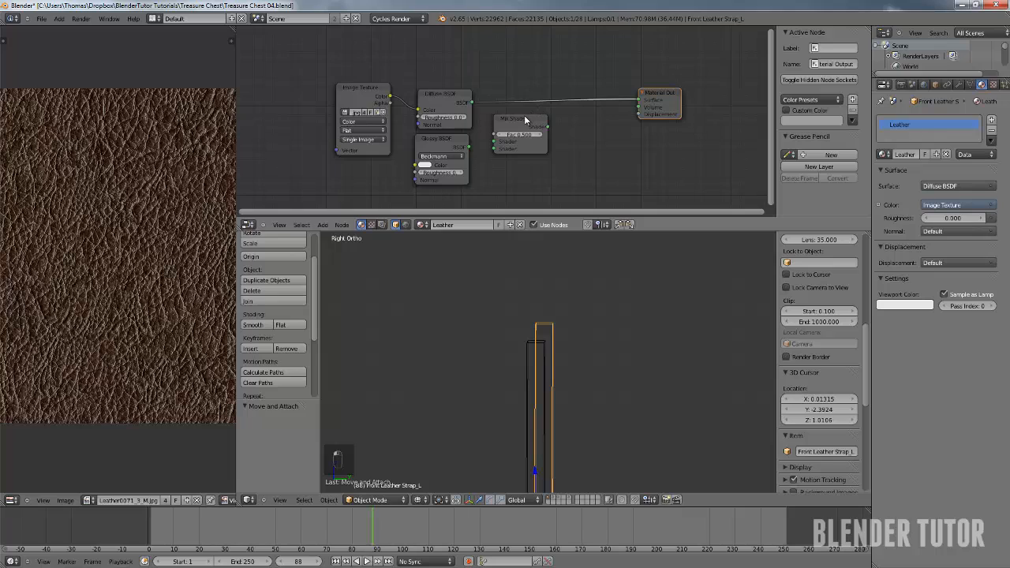
pyautogui.moveTo(523, 118); pyautogui.dragTo(535, 99)
pyautogui.moveTo(469, 147); pyautogui.dragTo(505, 129)
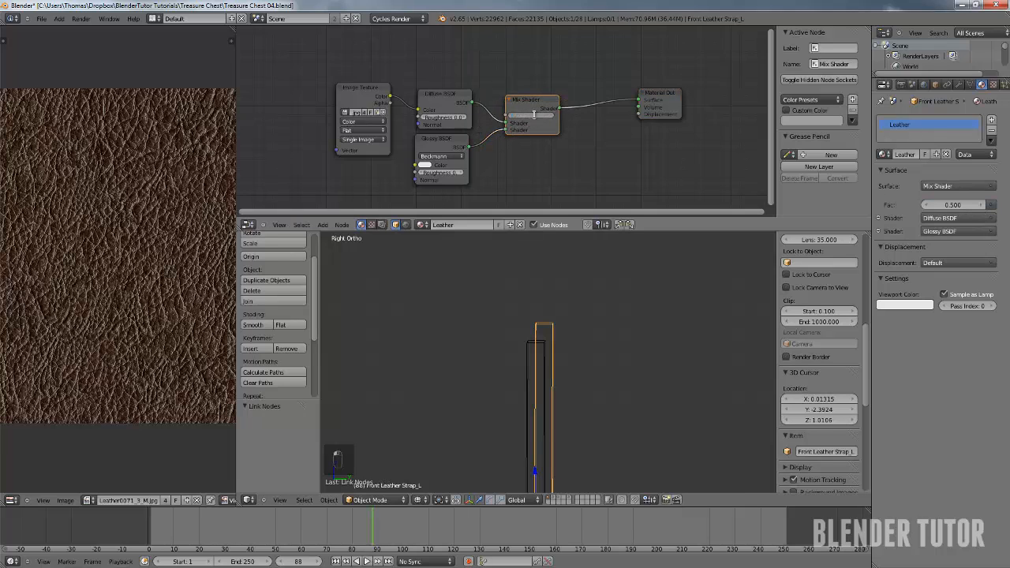
# Set the Mix Shader's factor to 0.1 and the Glossy BSDF's roughness to 0.02
pyautogui.write('0.1')
pyautogui.press('Return')
pyautogui.moveTo(441, 136); pyautogui.dragTo(447, 139)
pyautogui.scroll(2, 453, 142)
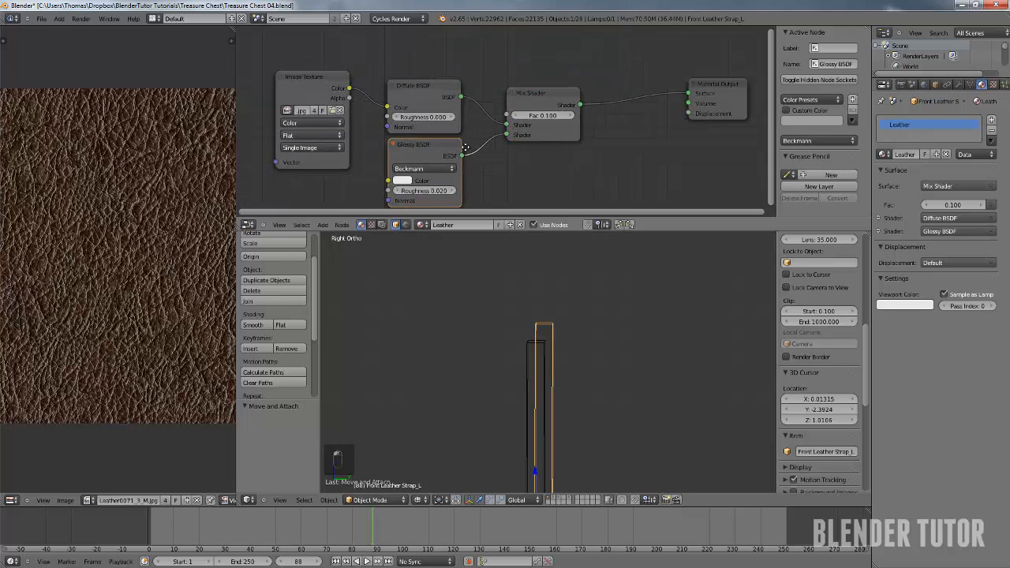
# Move the Image Texture node farther from the shaders and add a color Mix node below them, set to Multiply
pyautogui.moveTo(466, 147); pyautogui.dragTo(497, 102, button='middle')
pyautogui.moveTo(367, 38); pyautogui.dragTo(293, 41)
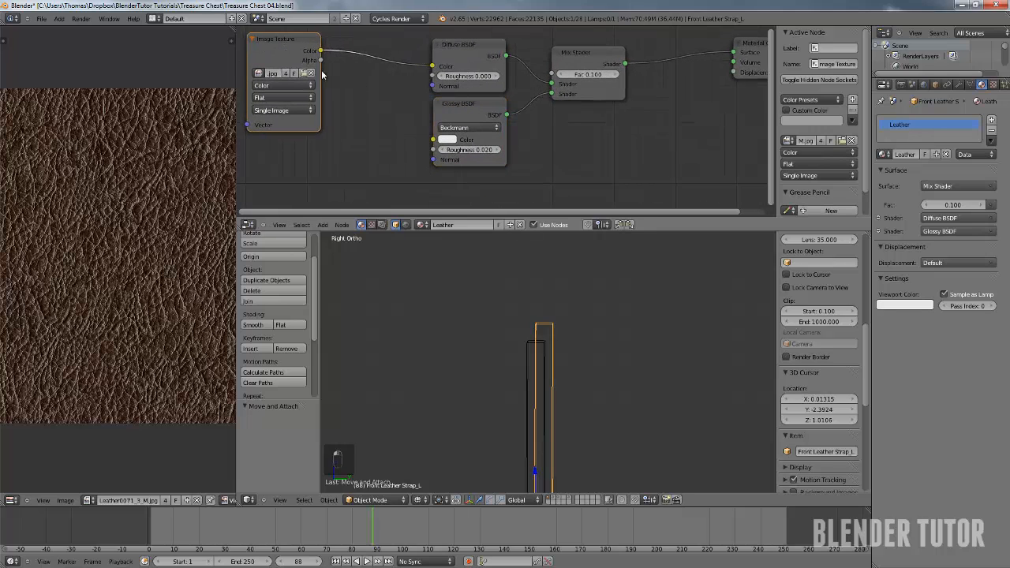
pyautogui.scroll(-1, 377, 81)
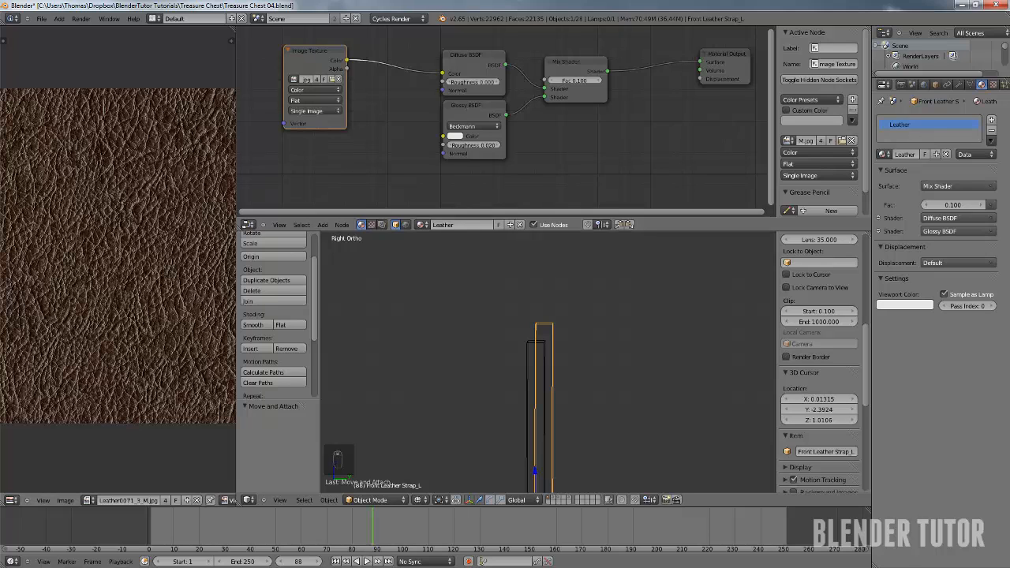
pyautogui.scroll(-1, 542, 130)
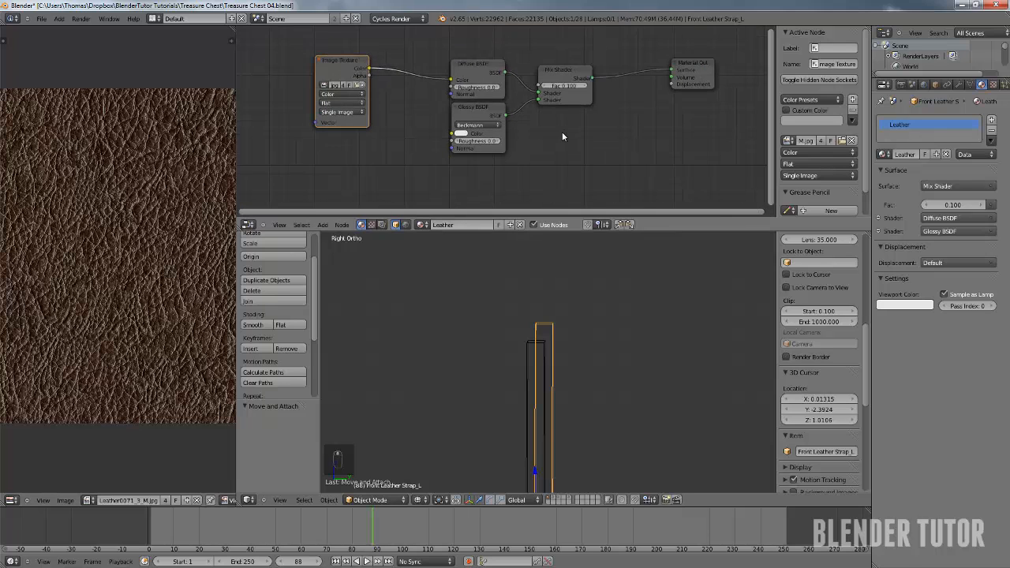
pyautogui.moveTo(562, 132); pyautogui.dragTo(515, 115, button='middle')
pyautogui.scroll(-1, 394, 98)
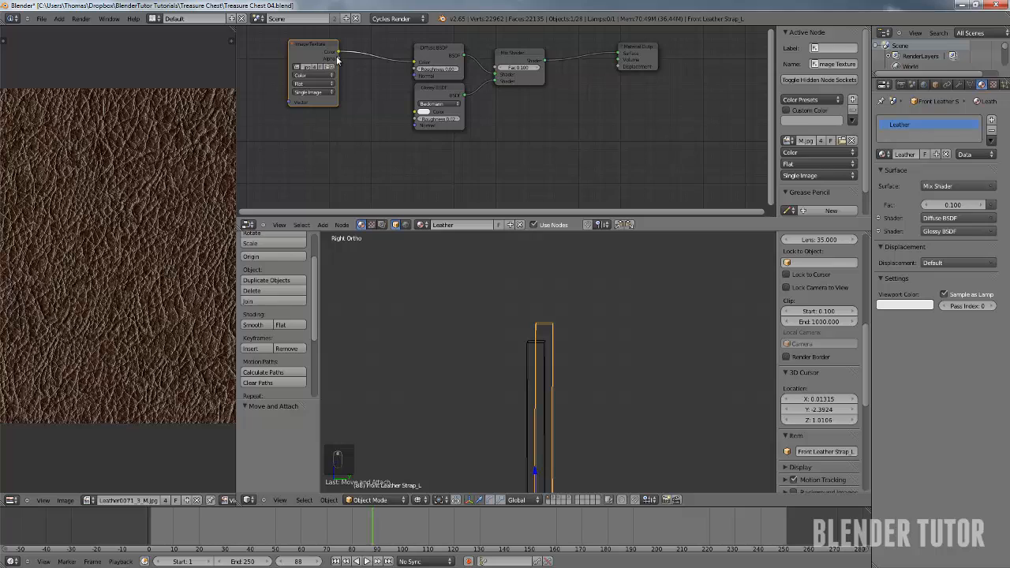
pyautogui.hotkey('shift', 'a')
pyautogui.moveTo(357, 155)
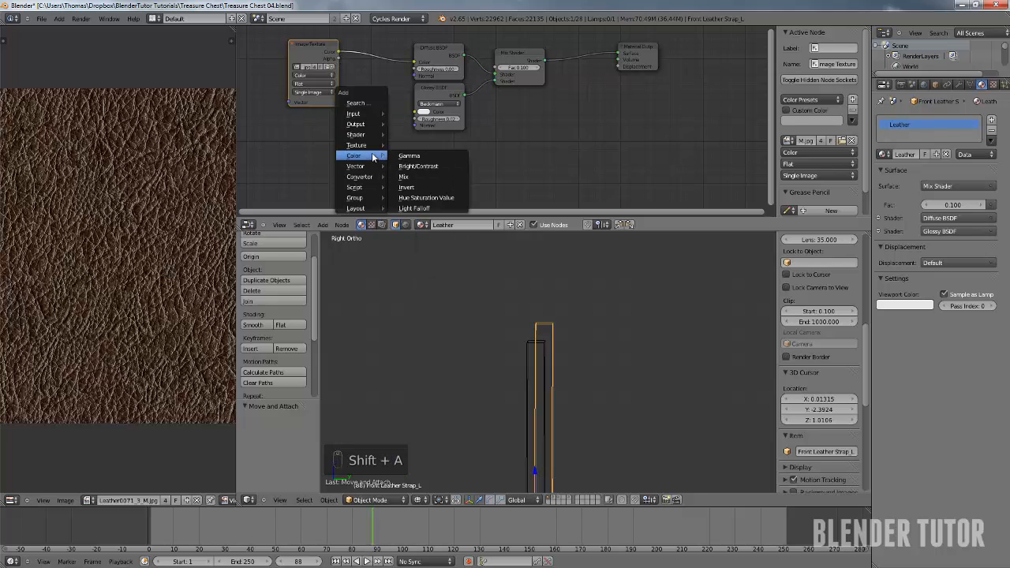
pyautogui.click(420, 178)
pyautogui.click(440, 169)
pyautogui.click(445, 173)
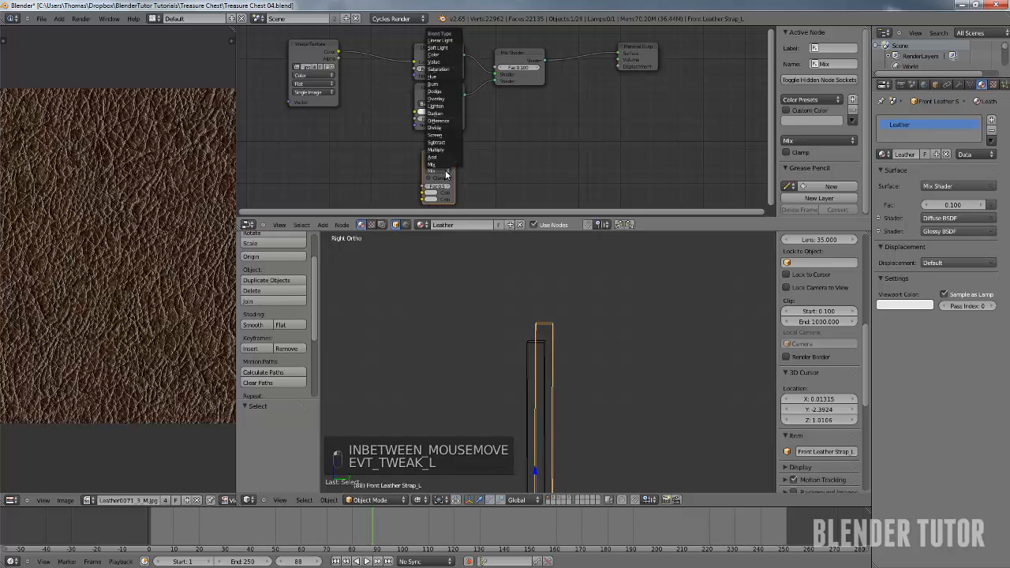
pyautogui.click(449, 150)
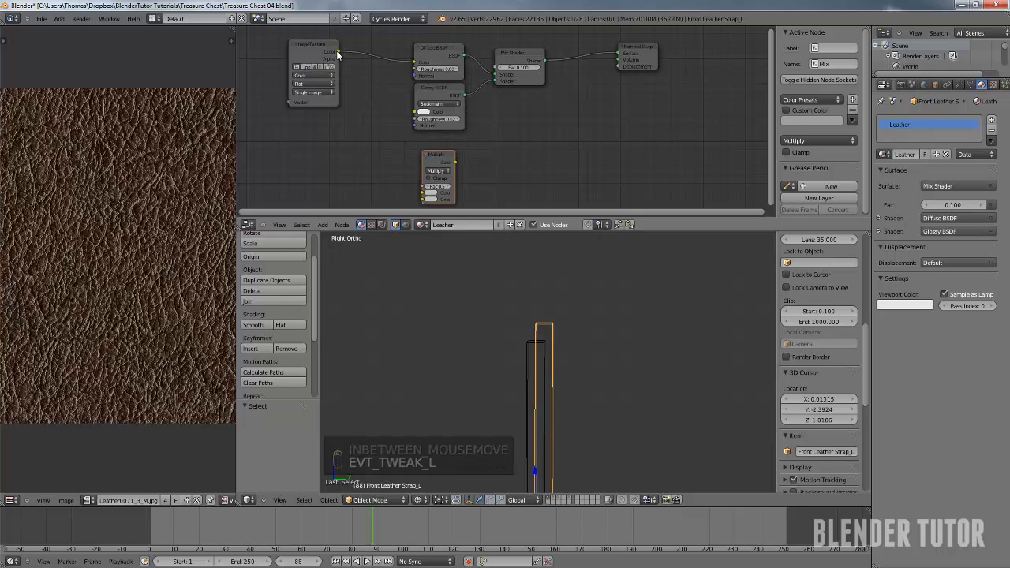
# Link the leather image to the Multiply node's Color2, feed its result into the Material Output's Displacement, and set the factor to 0.3
pyautogui.moveTo(338, 53); pyautogui.dragTo(422, 194)
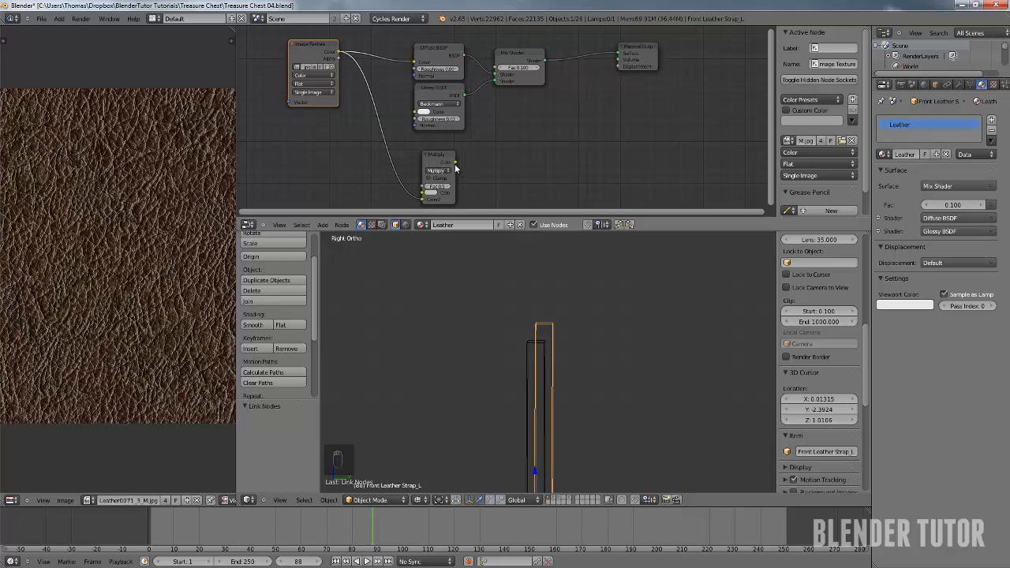
pyautogui.moveTo(455, 162); pyautogui.dragTo(617, 67)
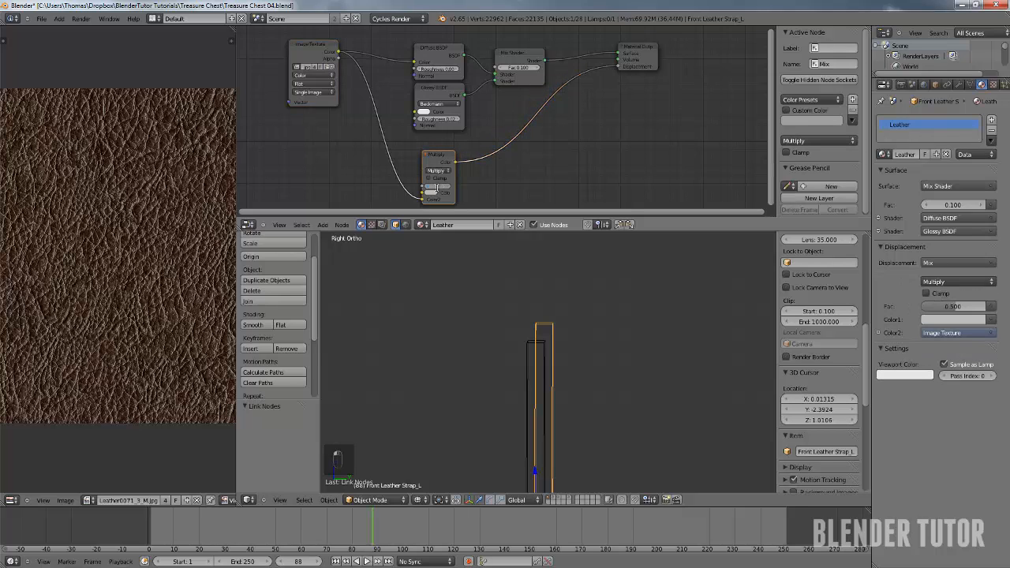
pyautogui.moveTo(436, 187); pyautogui.dragTo(426, 188)
# Frame the front left strap in the 3D viewport and switch it to rendered shading
pyautogui.moveTo(498, 292); pyautogui.dragTo(576, 319, button='middle')
pyautogui.press('KP_Decimal')
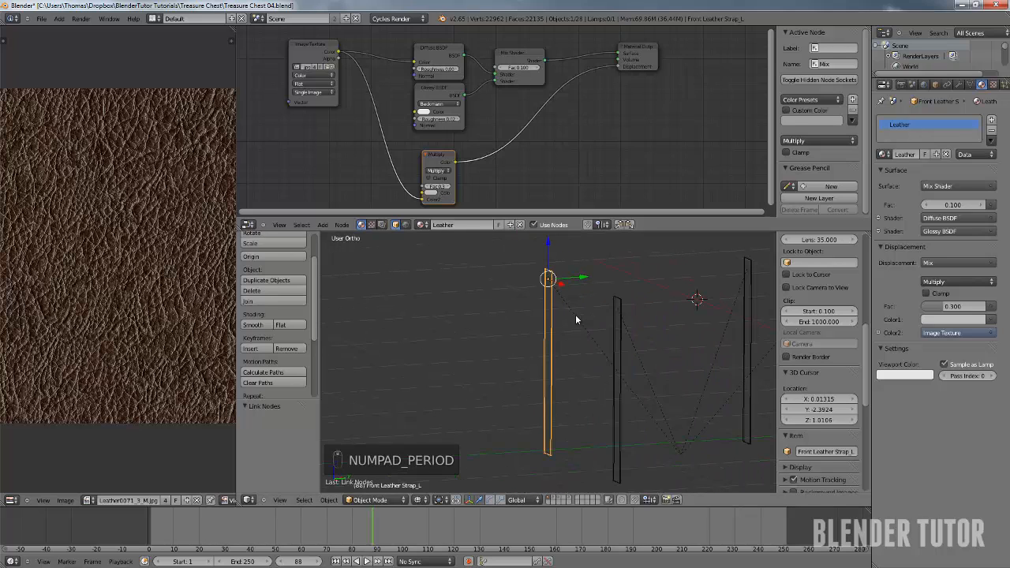
pyautogui.press('z')
pyautogui.click(418, 499)
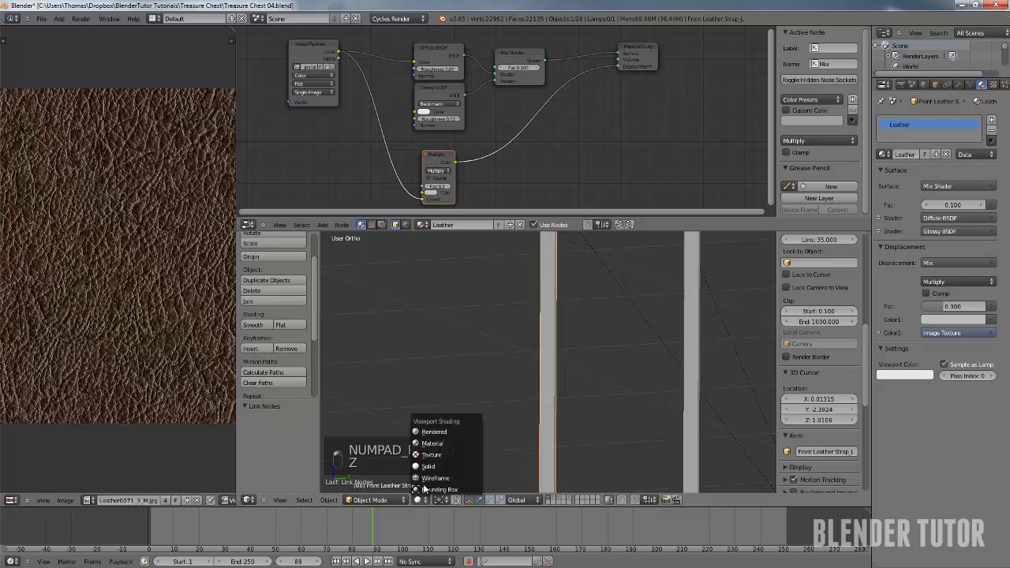
pyautogui.click(433, 431)
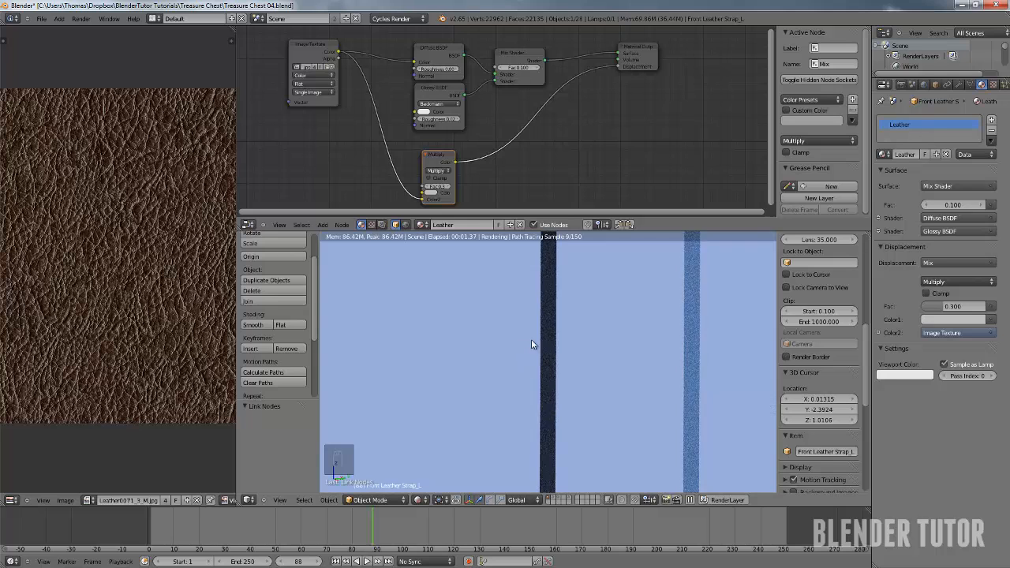
# Examine the rendered leather grain and bump on the front left strap up close, from different angles and in perspective
pyautogui.scroll(6, 531, 345)
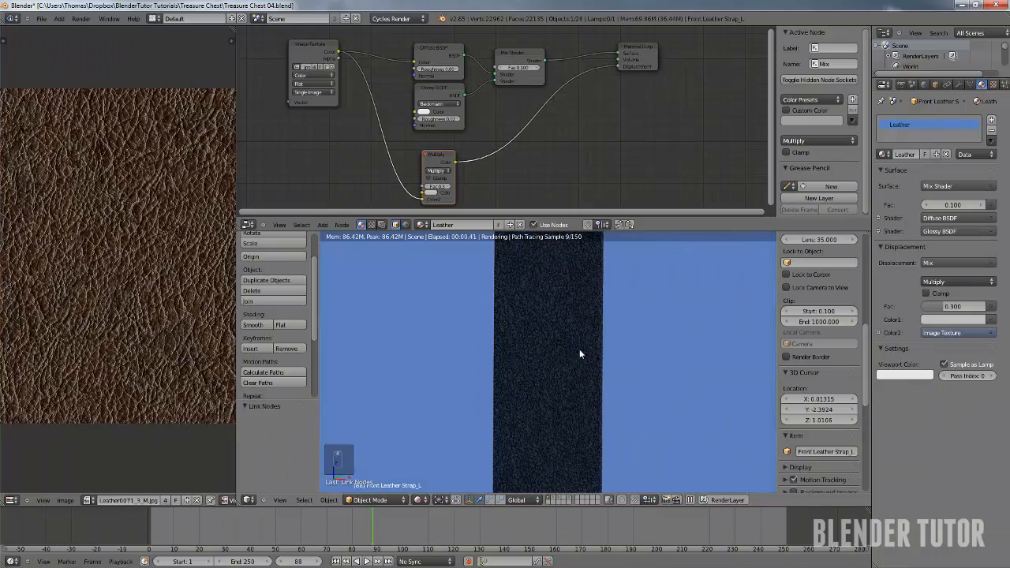
pyautogui.scroll(2, 579, 349)
pyautogui.scroll(3, 601, 353)
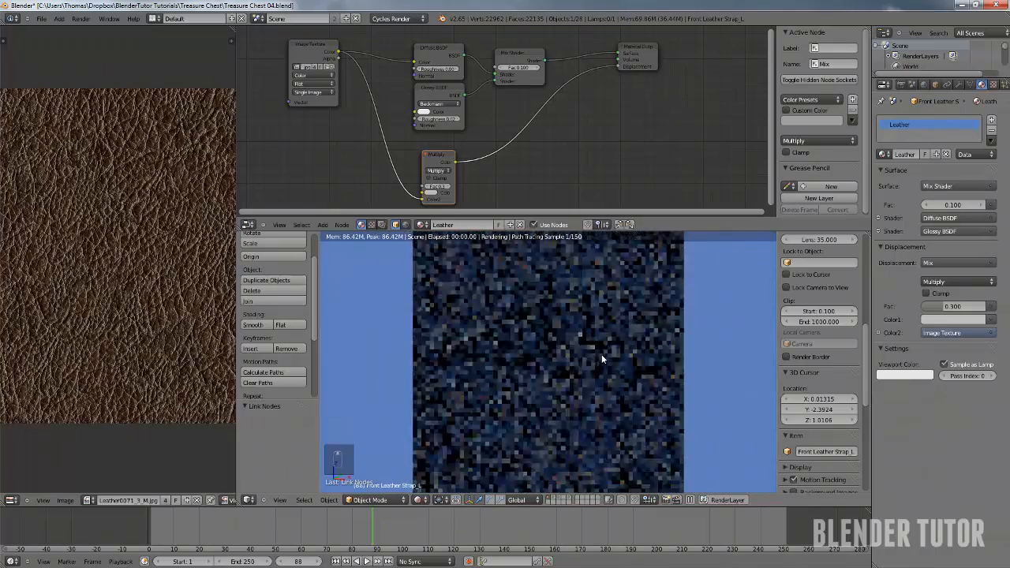
pyautogui.scroll(-2, 621, 355)
pyautogui.moveTo(620, 355); pyautogui.dragTo(556, 351, button='middle')
pyautogui.scroll(4, 595, 360)
pyautogui.scroll(-5, 553, 356)
pyautogui.press('KP_5')
pyautogui.scroll(4, 620, 356)
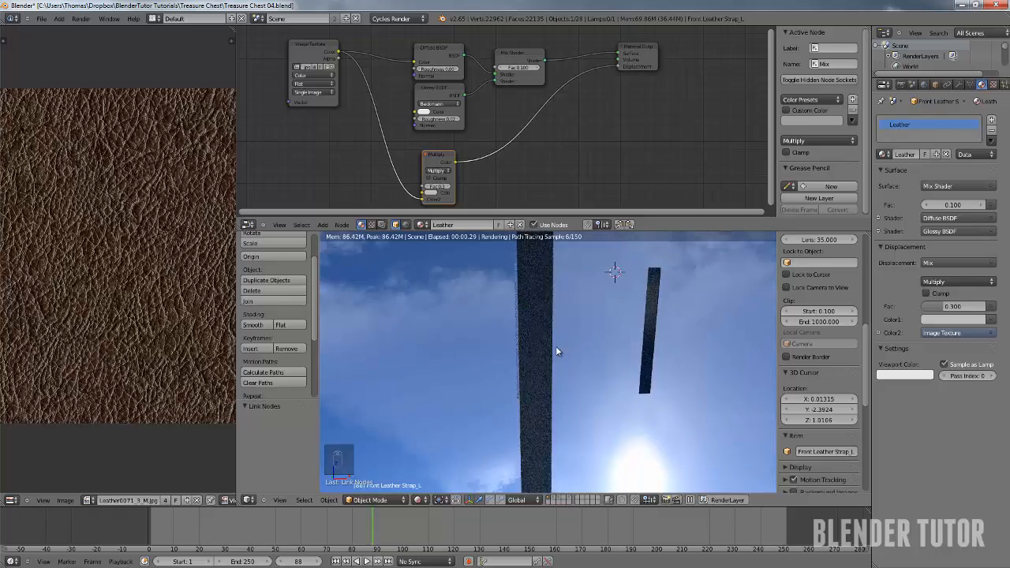
pyautogui.scroll(5, 556, 351)
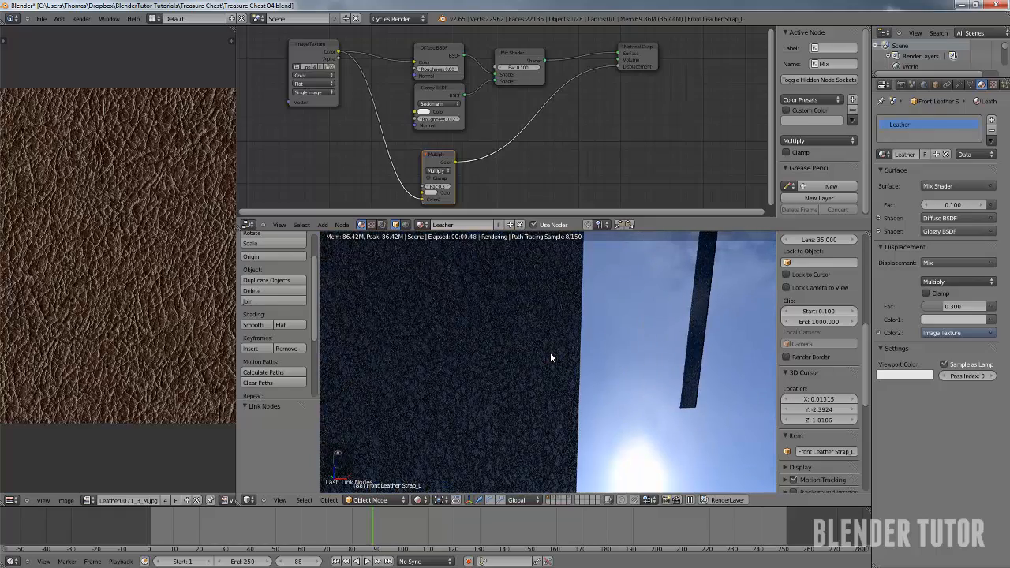
pyautogui.scroll(3, 550, 354)
pyautogui.scroll(-3, 539, 361)
# Scale the front left strap's UVs up by about 1.2 over the leather image in Edit Mode, then return to Object Mode
pyautogui.press('Tab')
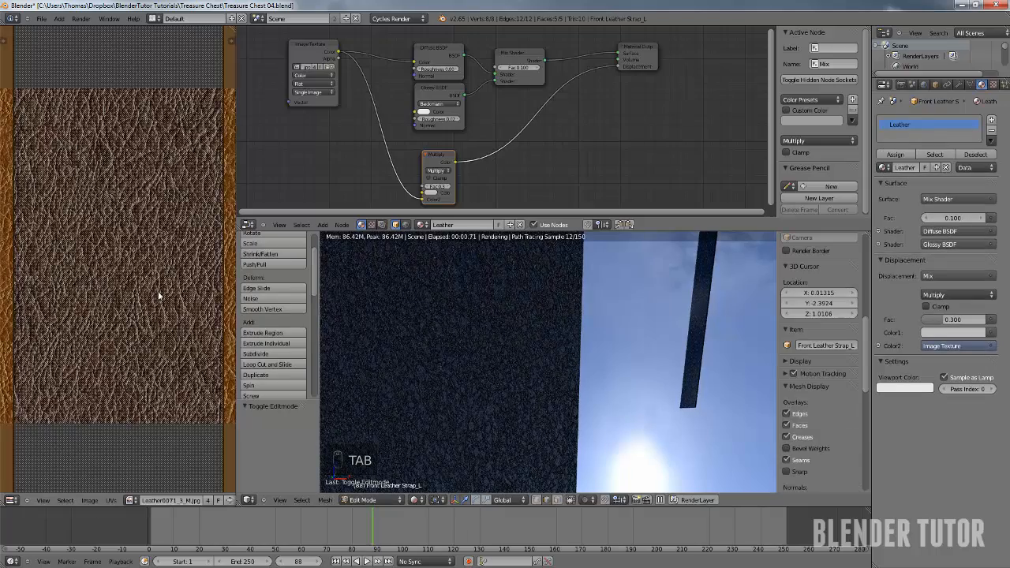
pyautogui.press('s')
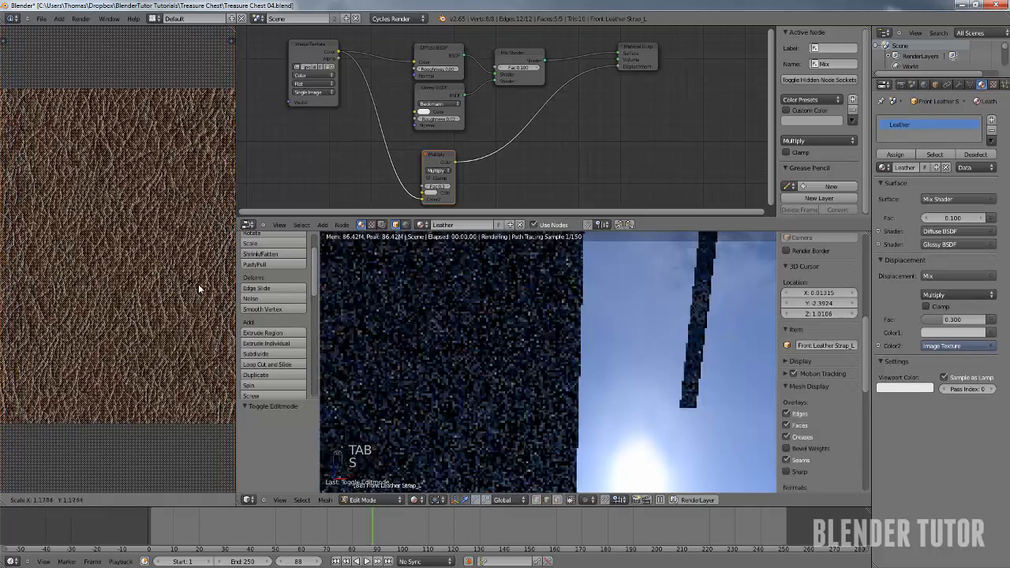
pyautogui.click(199, 285)
pyautogui.press('Tab')
# Inspect the rendered leather on the front left strap from farther away and through the scene camera
pyautogui.scroll(-2, 425, 383)
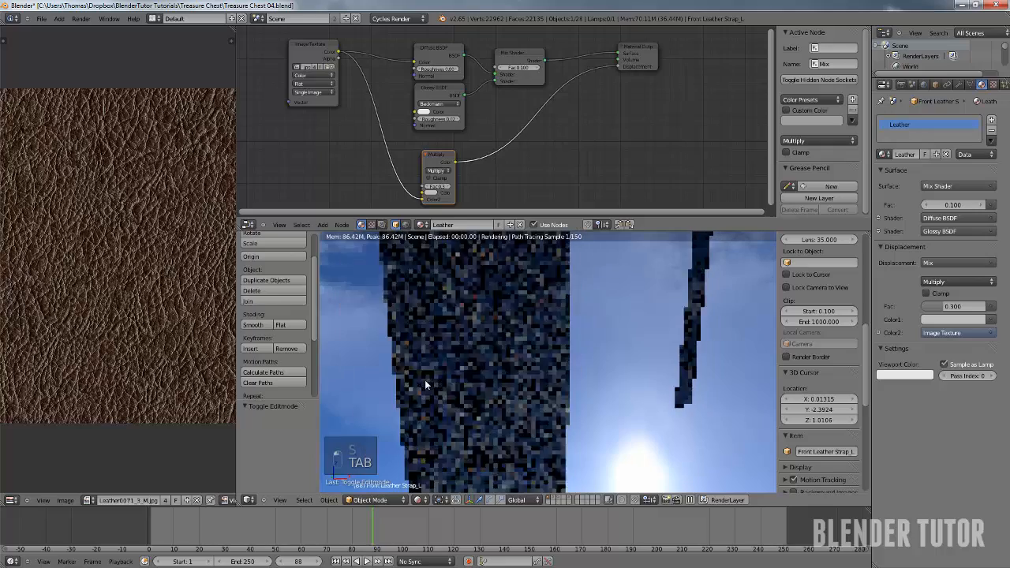
pyautogui.moveTo(425, 384); pyautogui.dragTo(473, 380, button='middle')
pyautogui.scroll(-3, 471, 381)
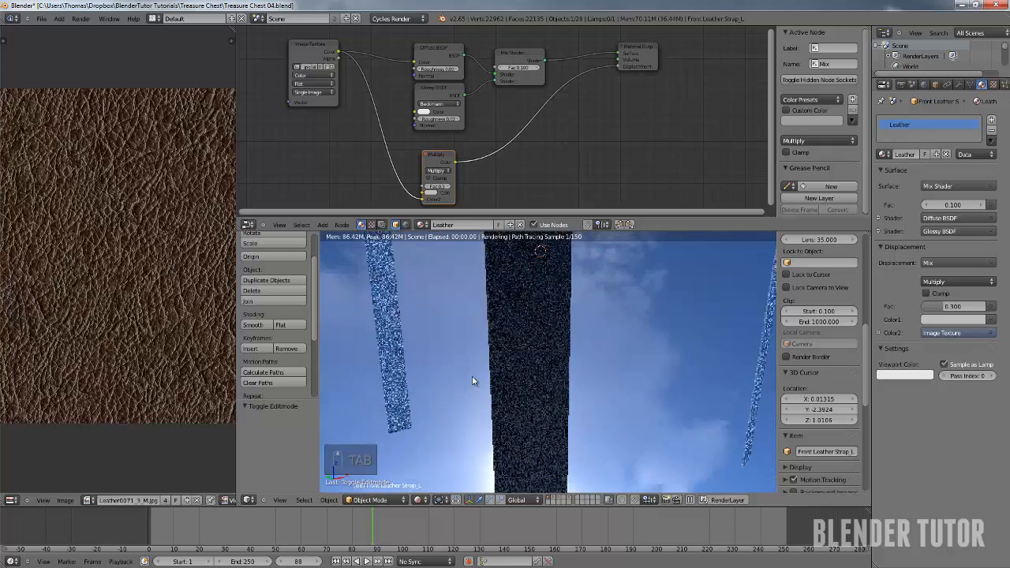
pyautogui.press('KP_0')
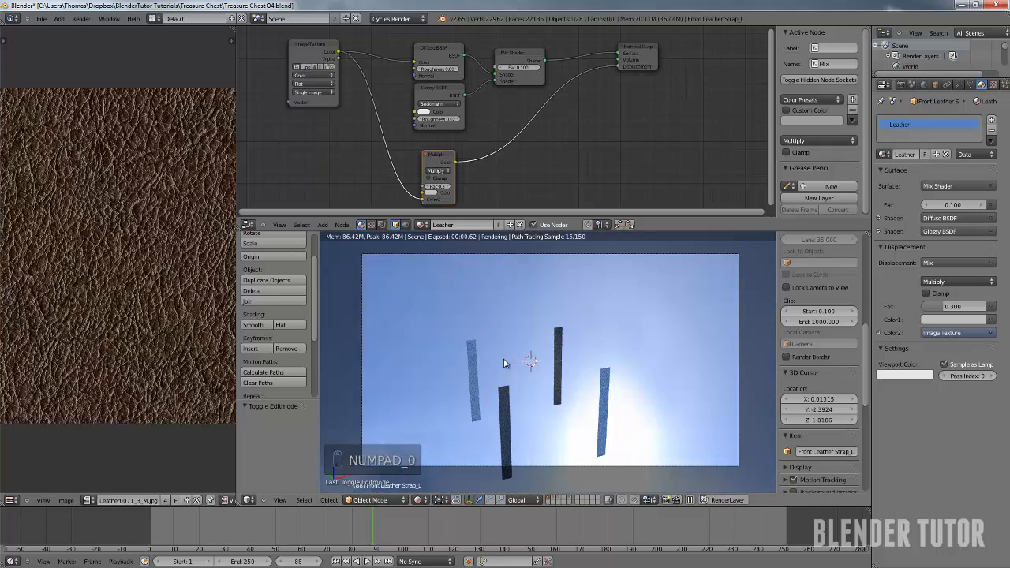
pyautogui.keyDown('shift'); pyautogui.moveTo(497, 390); pyautogui.dragTo(458, 299, button='middle'); pyautogui.keyUp('shift')
pyautogui.scroll(6, 519, 288)
pyautogui.scroll(2, 450, 309)
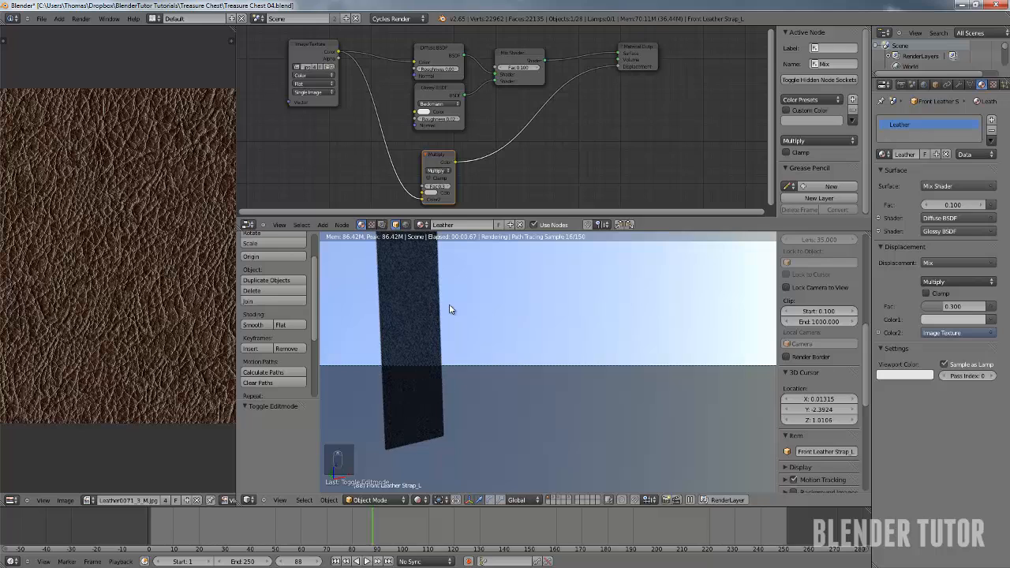
pyautogui.press('KP_0')
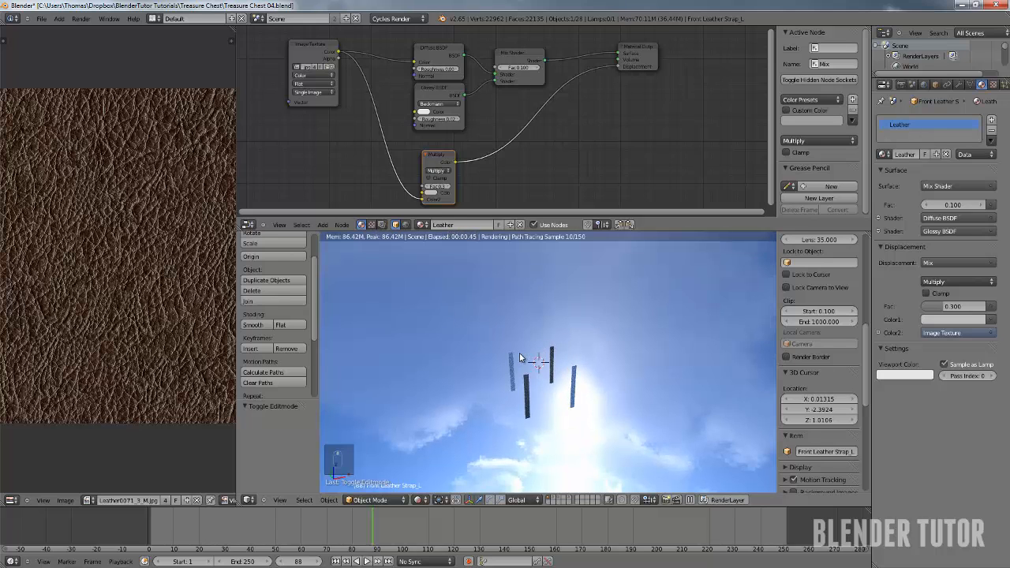
pyautogui.press('KP_0')
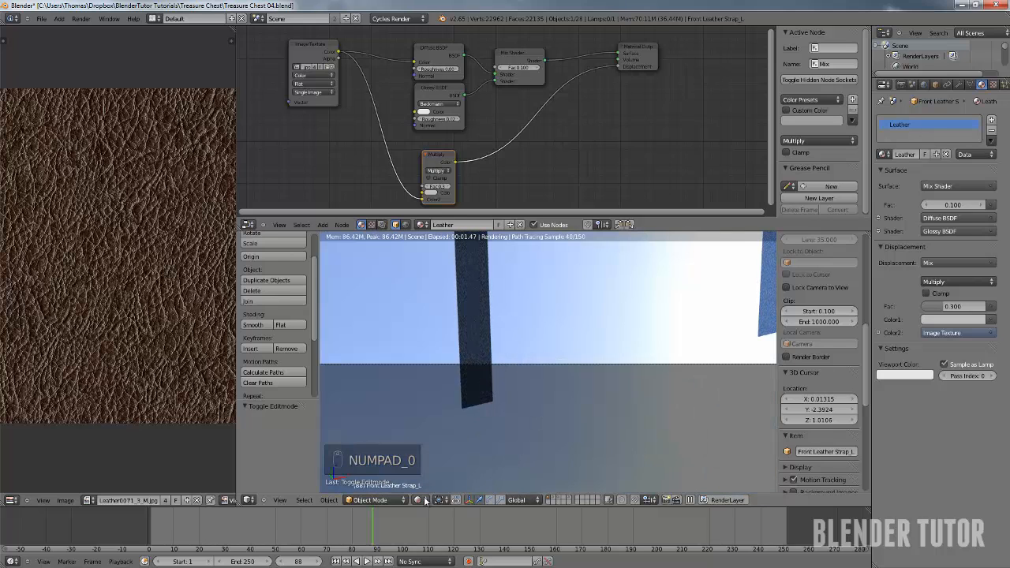
# Return the 3D viewport to solid shading with all four straps in the camera view
pyautogui.click(425, 501)
pyautogui.click(442, 471)
pyautogui.scroll(-4, 452, 291)
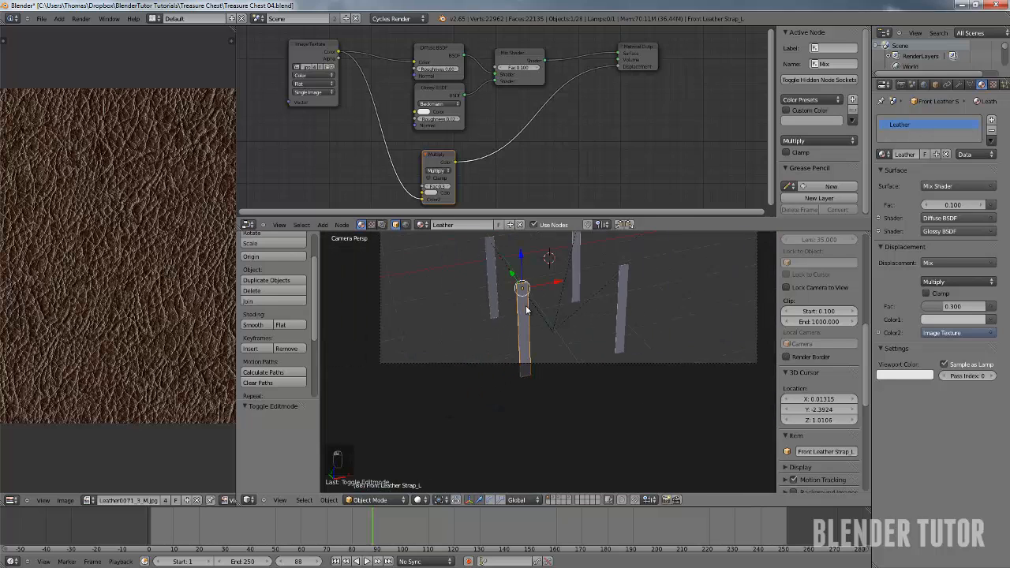
# Unhide all the treasure chest's parts, show them with texture shading and select the wooden chest body
pyautogui.moveTo(526, 310)
pyautogui.mouseDown(button='middle')
pyautogui.moveTo(544, 320)
pyautogui.moveTo(536, 303)
pyautogui.mouseUp(button='middle')
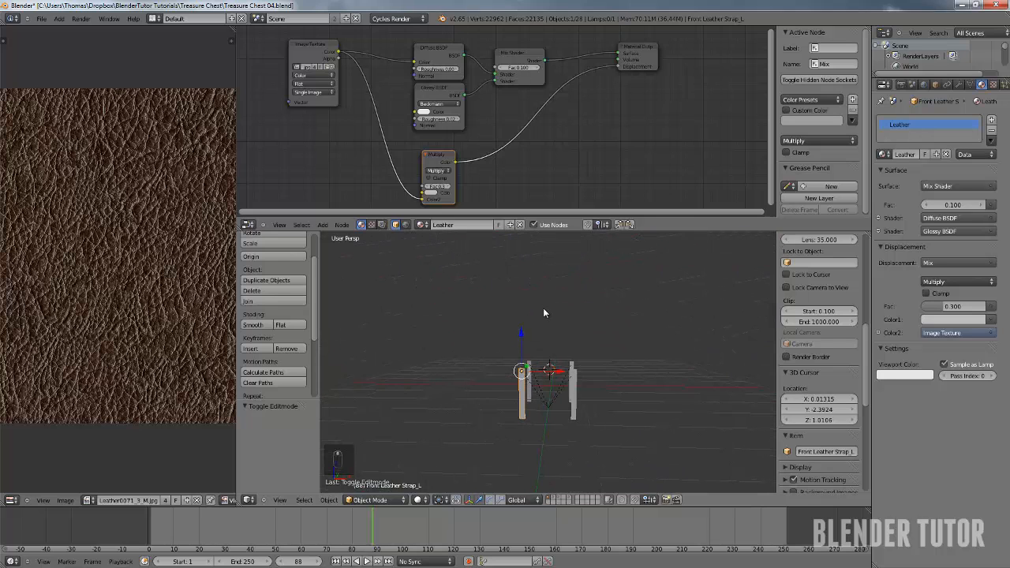
pyautogui.hotkey('alt', 'h')
pyautogui.scroll(3, 558, 347)
pyautogui.keyDown('shift'); pyautogui.moveTo(563, 369); pyautogui.dragTo(466, 435, button='middle'); pyautogui.keyUp('shift')
pyautogui.click(433, 501)
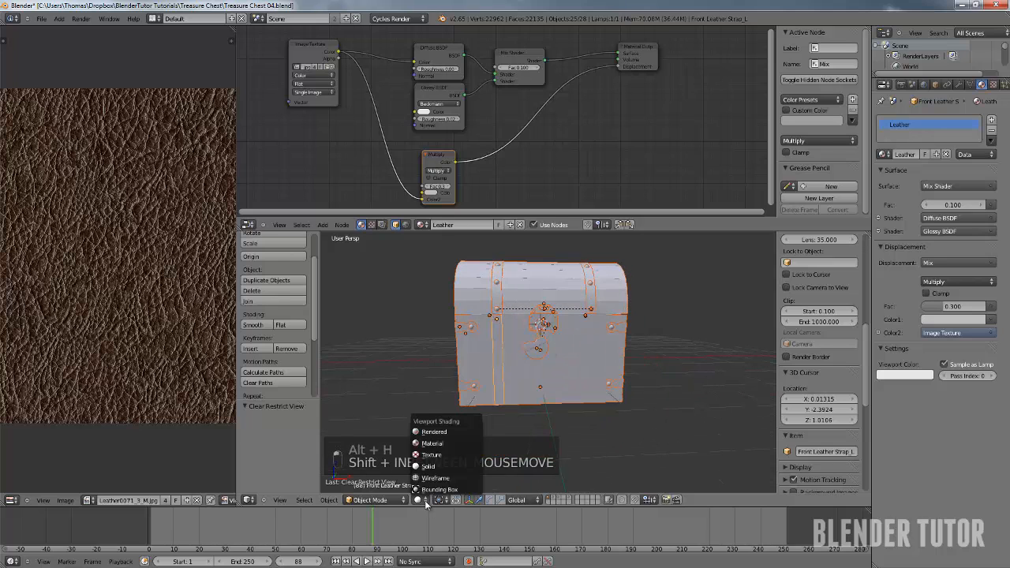
pyautogui.click(430, 453)
pyautogui.rightClick(561, 363)
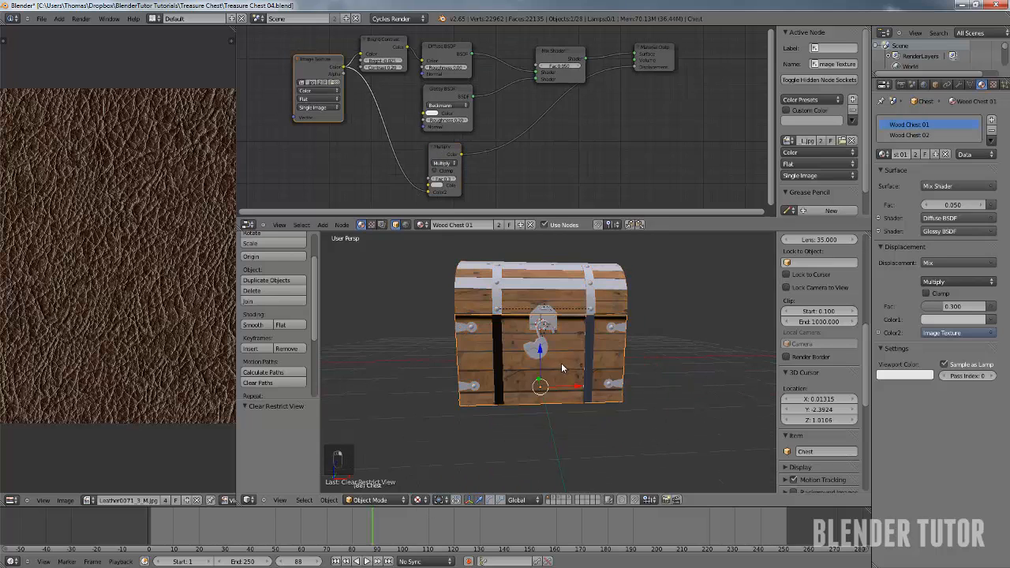
pyautogui.moveTo(561, 363); pyautogui.dragTo(545, 379, button='middle')
# Test-move the lid's leather straps and bolts to check which pieces belong to the same object
pyautogui.rightClick(620, 334)
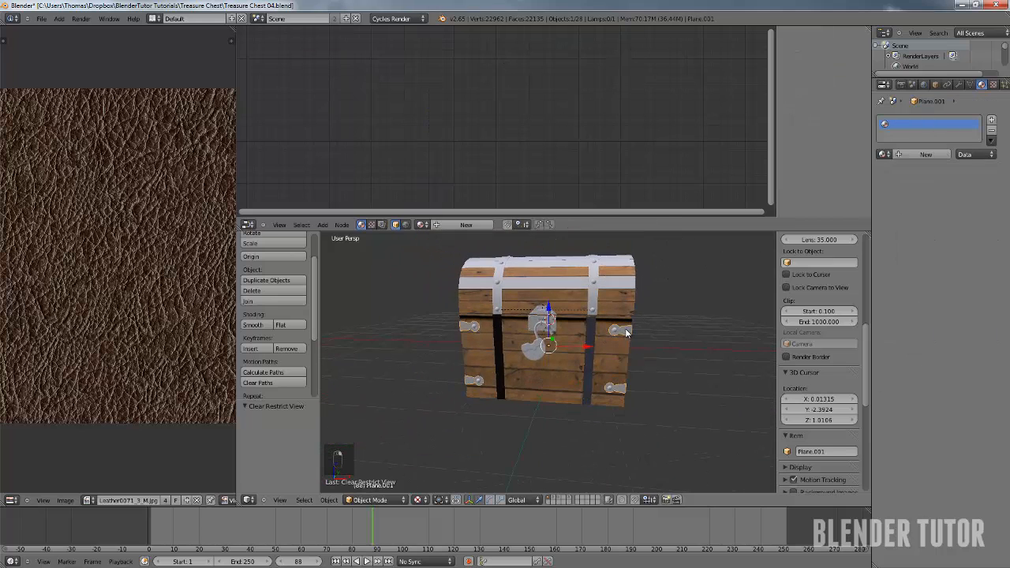
pyautogui.scroll(4, 631, 349)
pyautogui.scroll(-1, 644, 353)
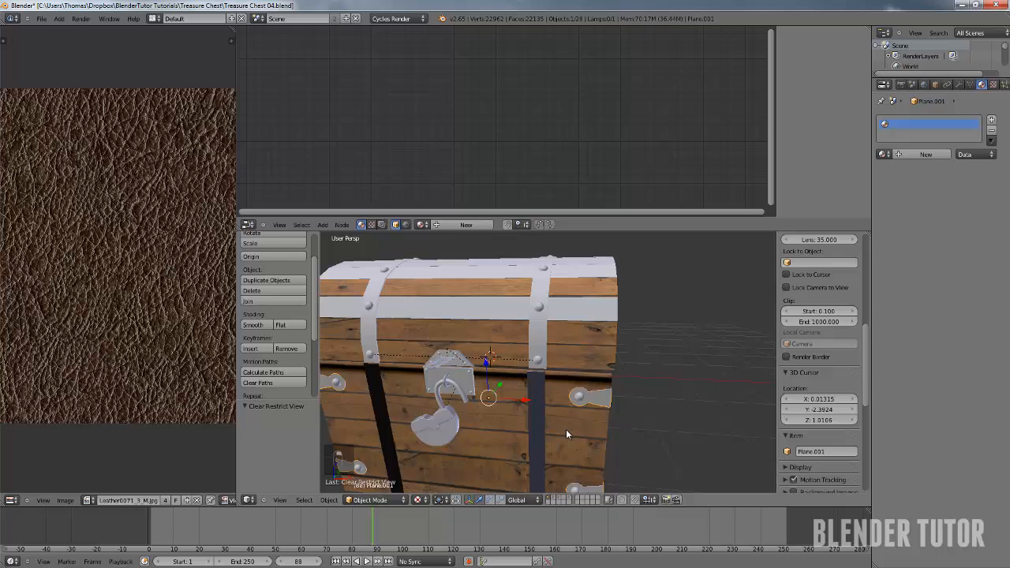
pyautogui.rightClick(541, 337)
pyautogui.press('g')
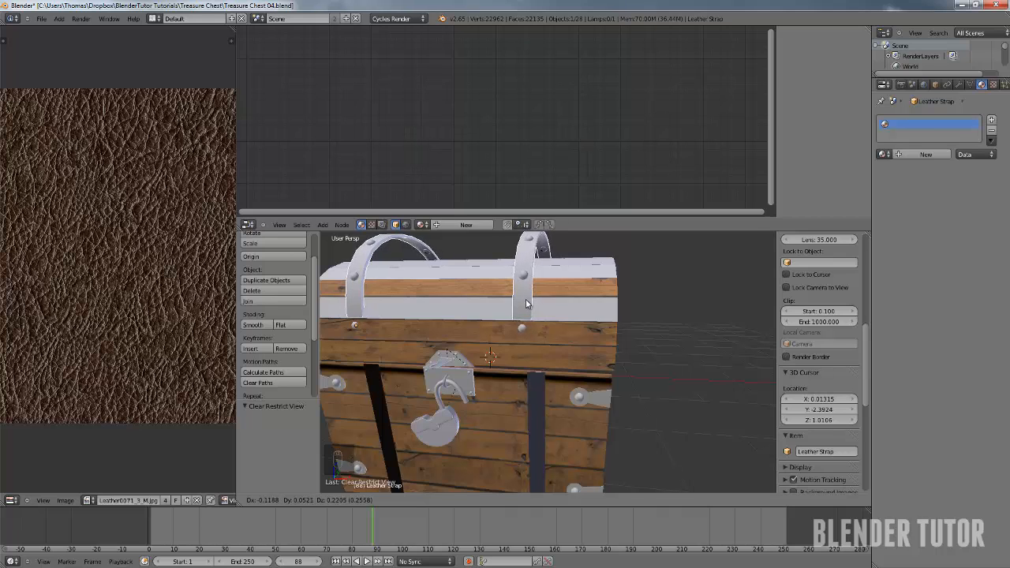
pyautogui.rightClick(526, 300)
pyautogui.moveTo(566, 327); pyautogui.dragTo(515, 319, button='middle')
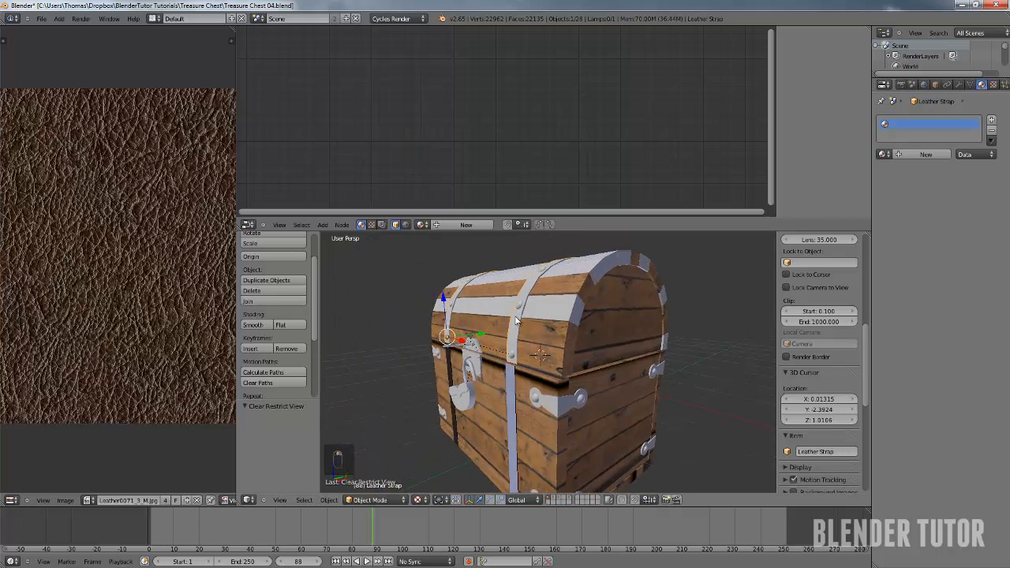
pyautogui.press('g')
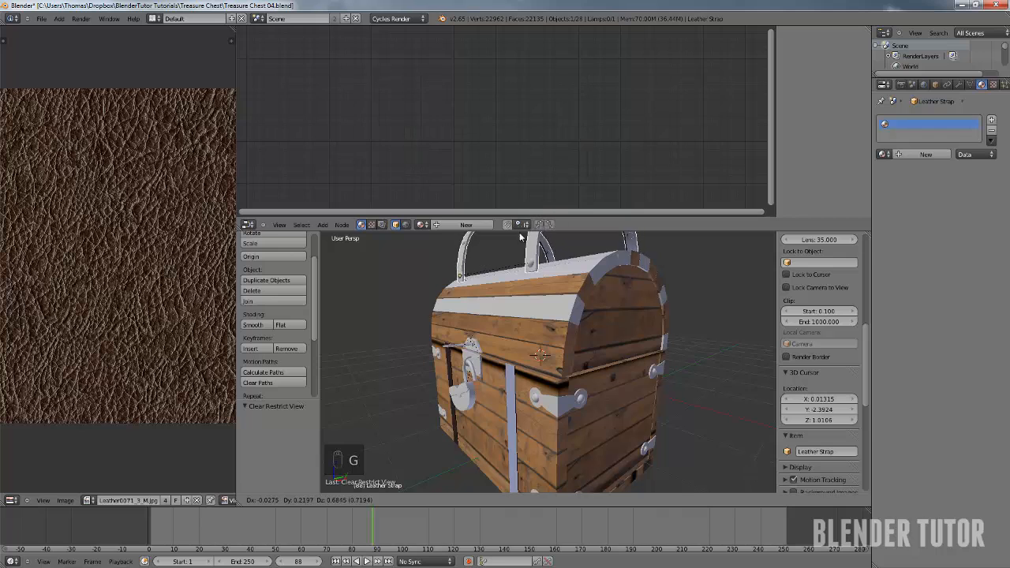
pyautogui.rightClick(515, 282)
pyautogui.moveTo(515, 282); pyautogui.dragTo(585, 314, button='middle')
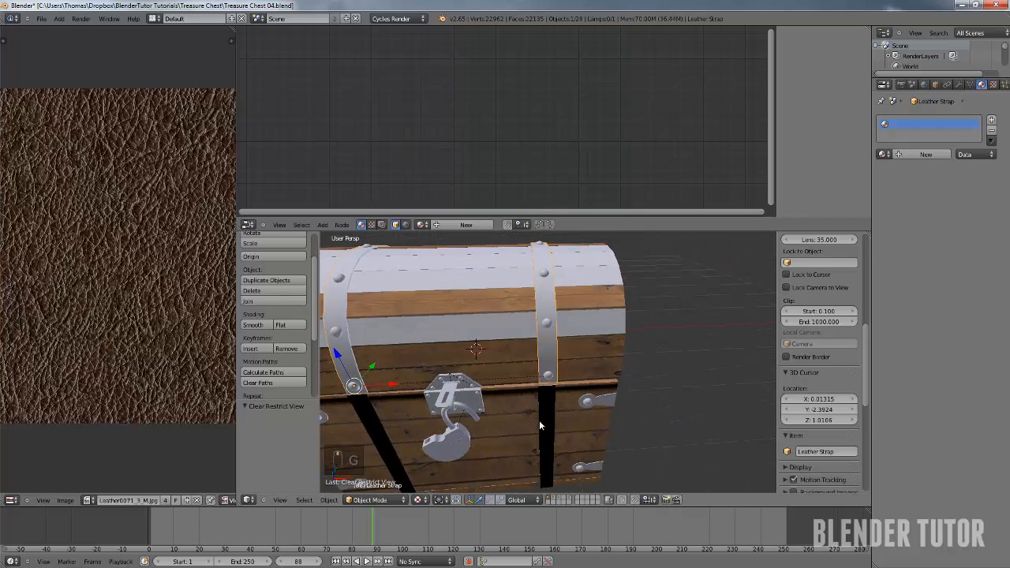
pyautogui.rightClick(550, 338)
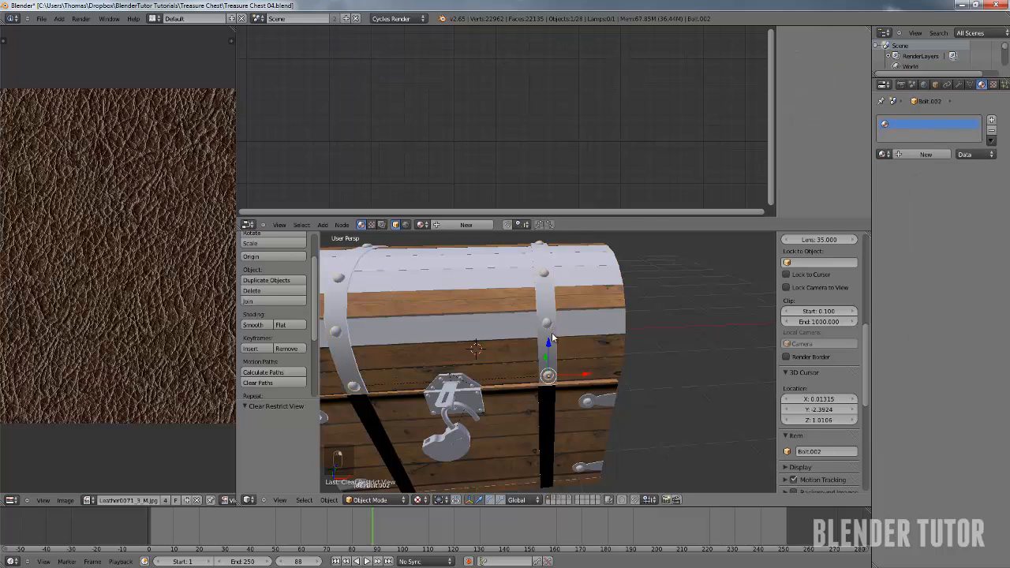
pyautogui.press('g')
pyautogui.rightClick(568, 359)
pyautogui.scroll(-4, 557, 363)
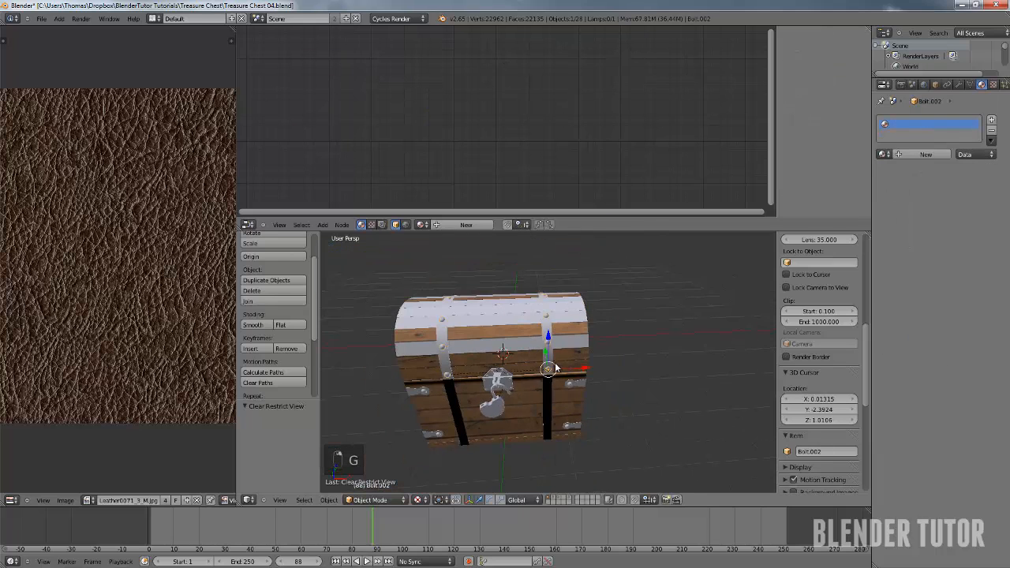
pyautogui.scroll(6, 554, 367)
# Enter Edit Mode on the metal corner brackets and unlink the leather image from the UV editor
pyautogui.rightClick(639, 418)
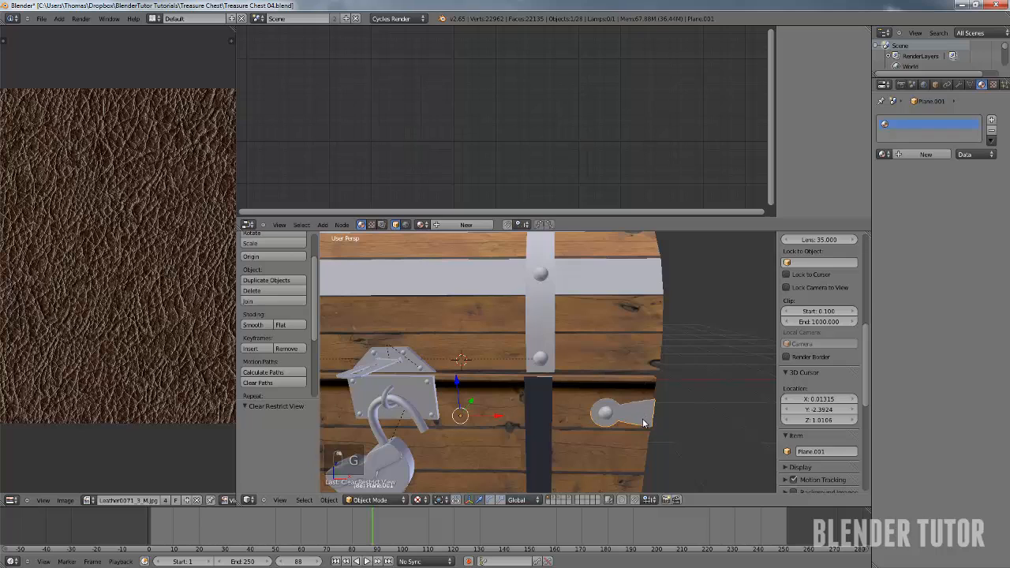
pyautogui.press('Tab')
pyautogui.moveTo(643, 422); pyautogui.dragTo(649, 359, button='middle')
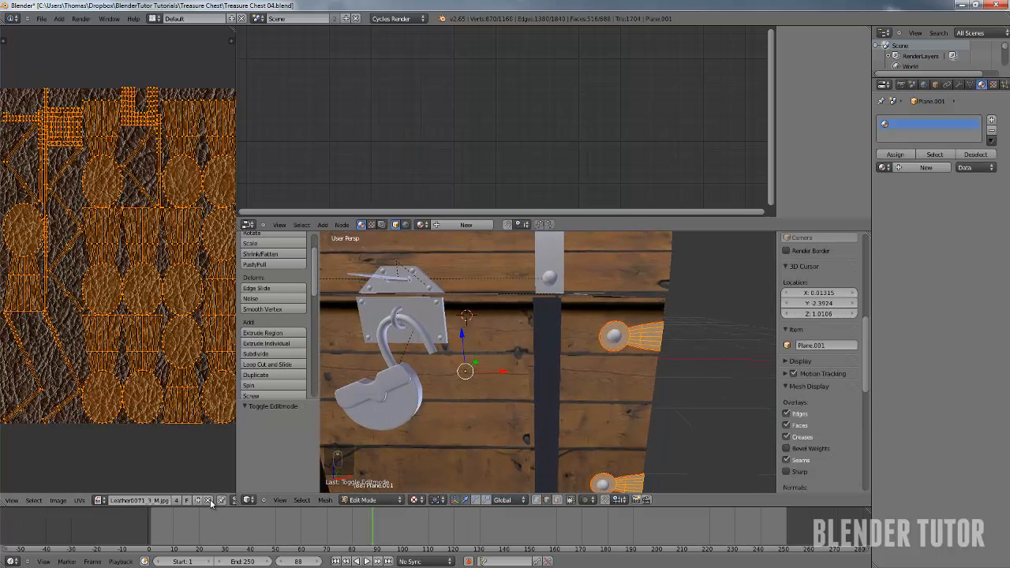
pyautogui.click(229, 501)
pyautogui.scroll(4, 600, 385)
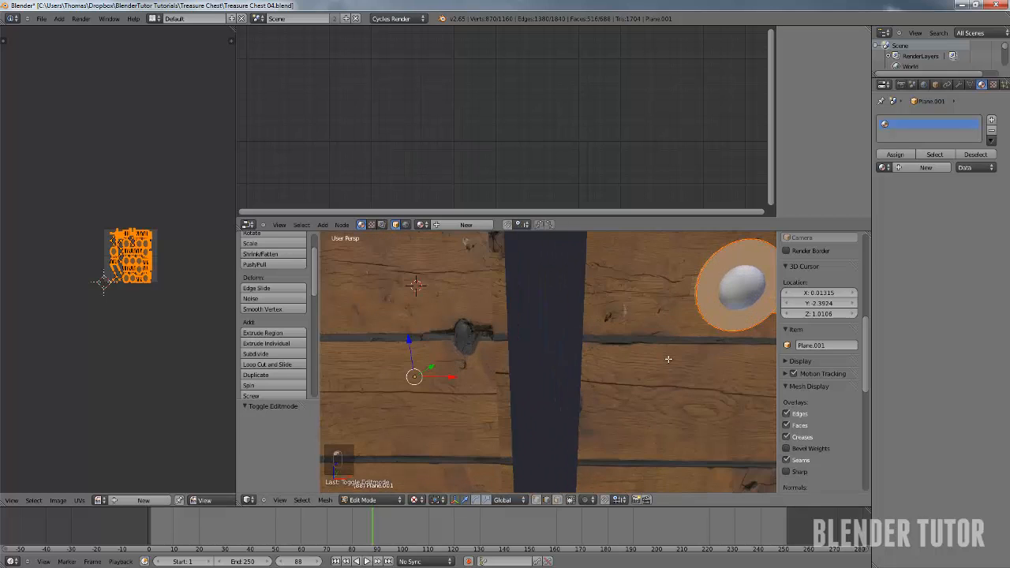
pyautogui.moveTo(668, 359); pyautogui.dragTo(579, 366, button='middle')
pyautogui.scroll(-8, 578, 364)
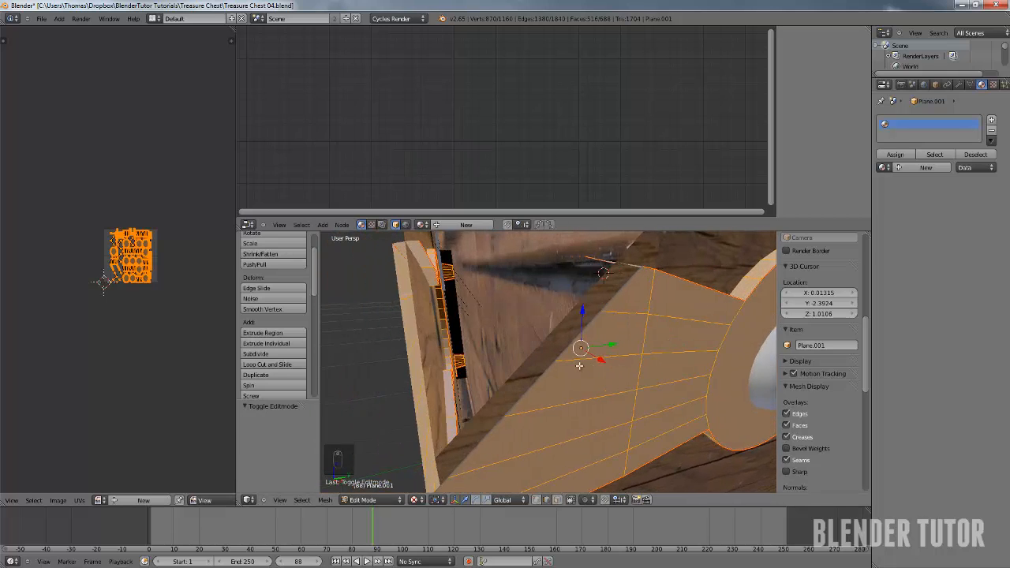
pyautogui.scroll(4, 570, 364)
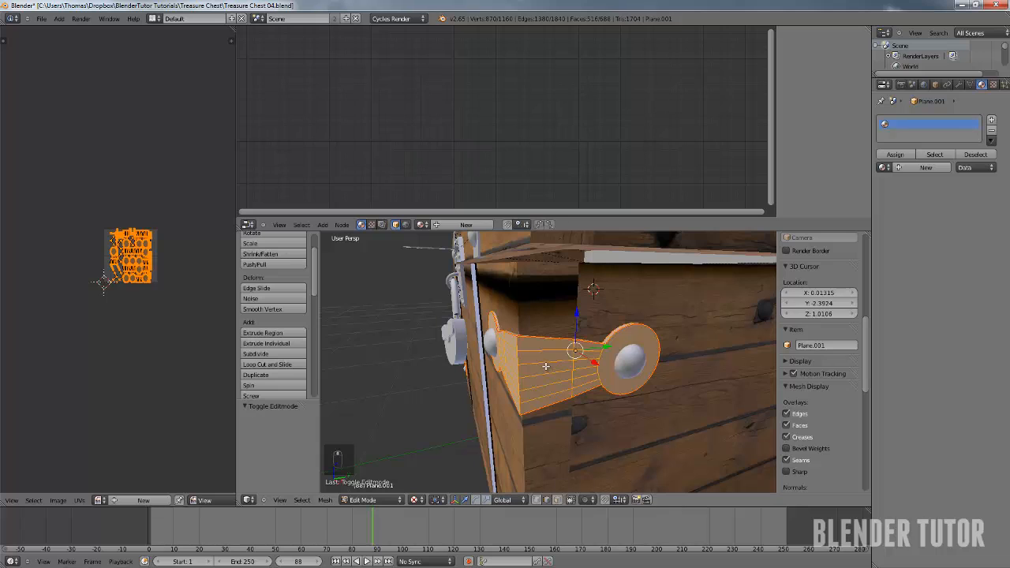
pyautogui.scroll(-5, 582, 389)
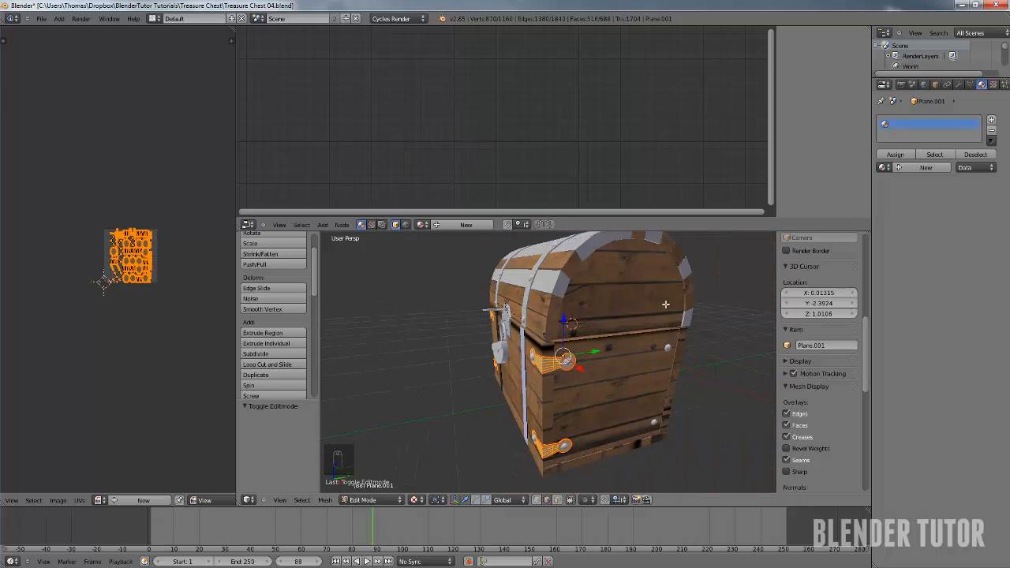
# Reveal the corner brackets' hidden geometry in Edit Mode, then return to Object Mode
pyautogui.moveTo(597, 376); pyautogui.dragTo(622, 375, button='middle')
pyautogui.press('Tab')
pyautogui.press('Tab')
pyautogui.press('Tab')
pyautogui.press('Tab')
pyautogui.hotkey('alt', 'h')
pyautogui.press('Tab')
pyautogui.scroll(2, 595, 379)
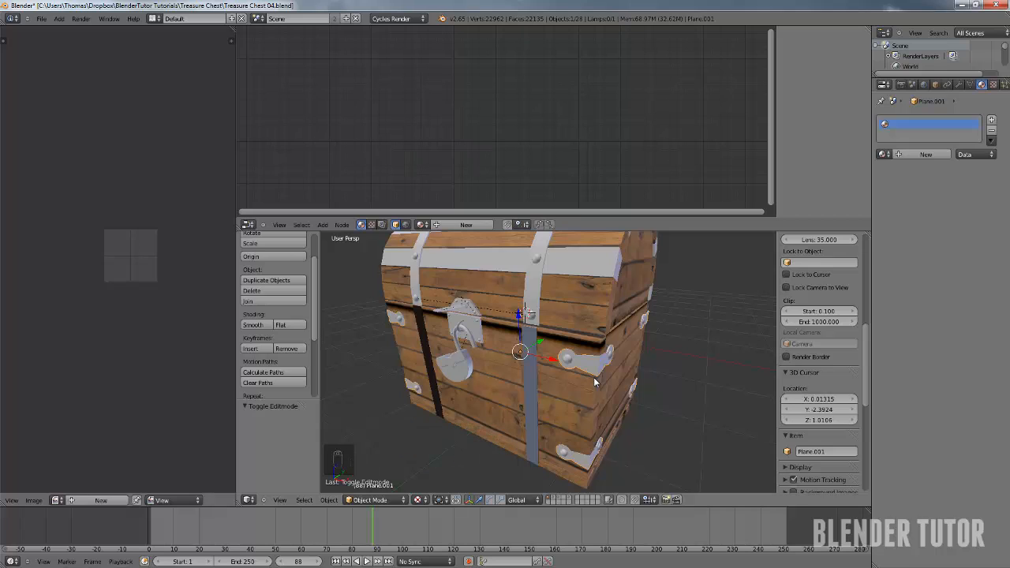
# Re-enter Edit Mode on the corner brackets and examine the upper front bracket's shape from several angles
pyautogui.moveTo(612, 403); pyautogui.dragTo(515, 366, button='middle')
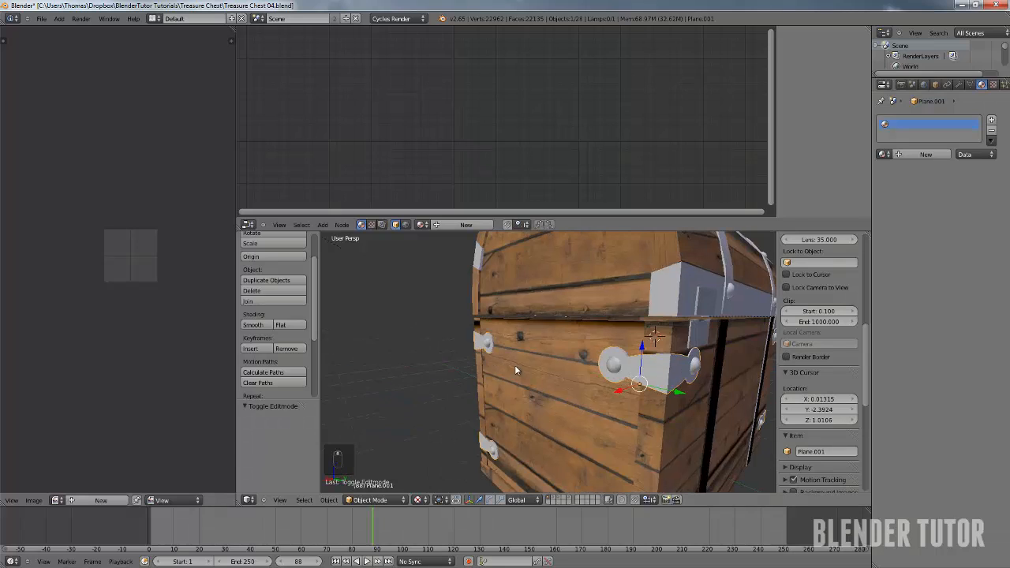
pyautogui.moveTo(639, 387); pyautogui.dragTo(568, 368, button='middle')
pyautogui.scroll(-7, 587, 377)
pyautogui.scroll(6, 617, 376)
pyautogui.press('Tab')
pyautogui.scroll(4, 568, 368)
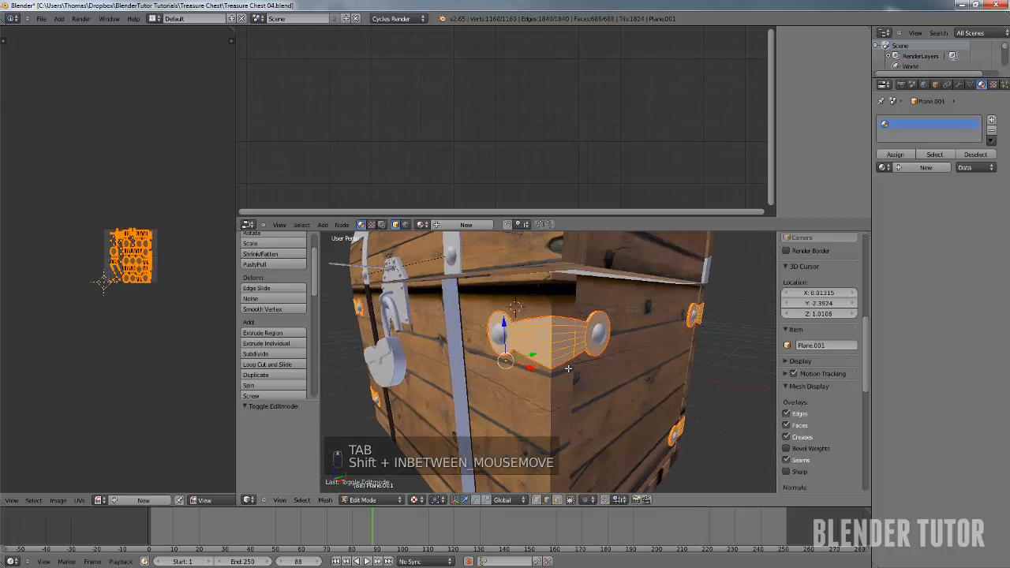
pyautogui.scroll(4, 558, 365)
pyautogui.moveTo(512, 315); pyautogui.dragTo(563, 326, button='middle')
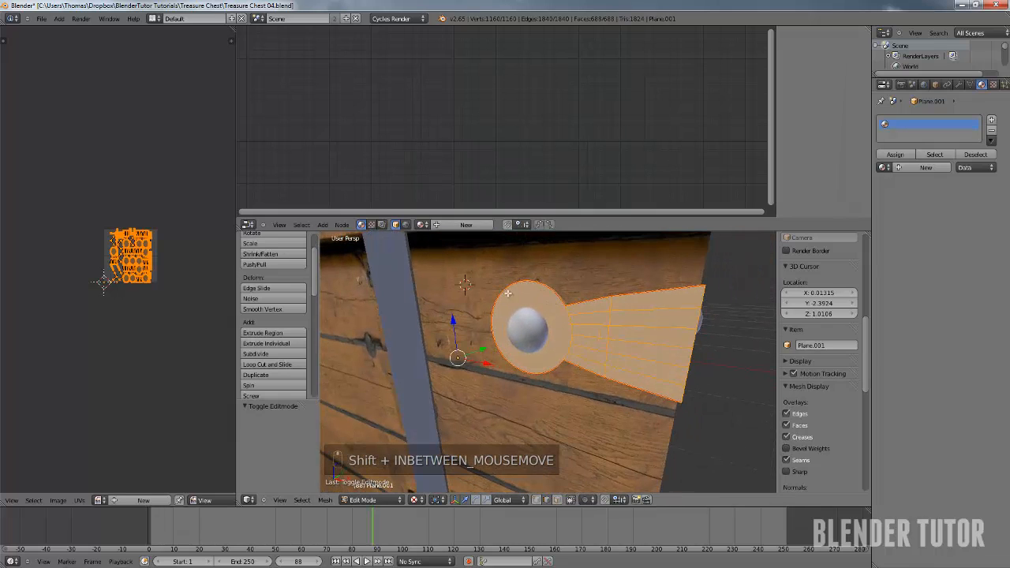
pyautogui.moveTo(515, 351); pyautogui.dragTo(589, 353, button='middle')
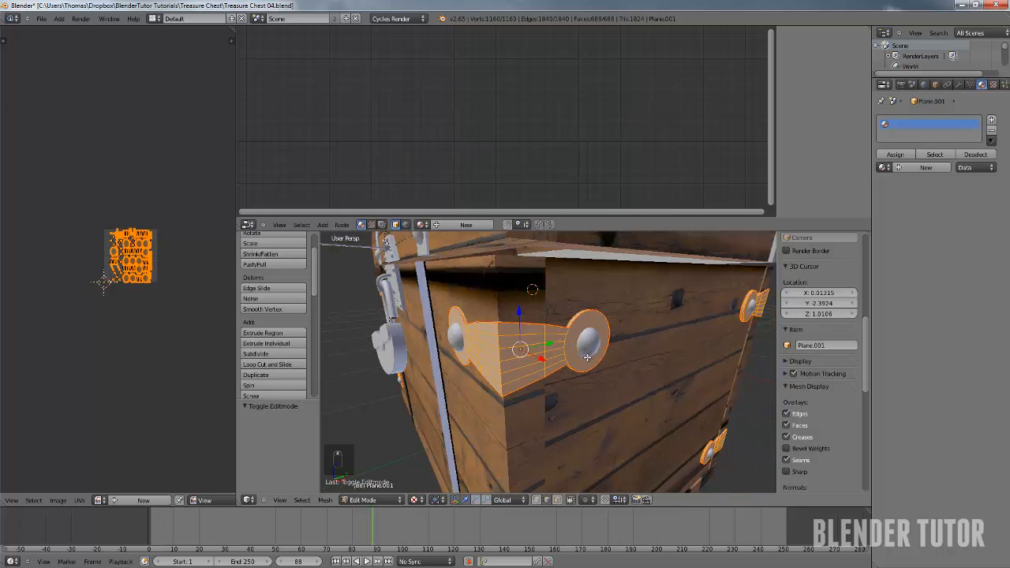
# Try moving the corner brackets off the chest and look closely at the bracket's inner side
pyautogui.press('g')
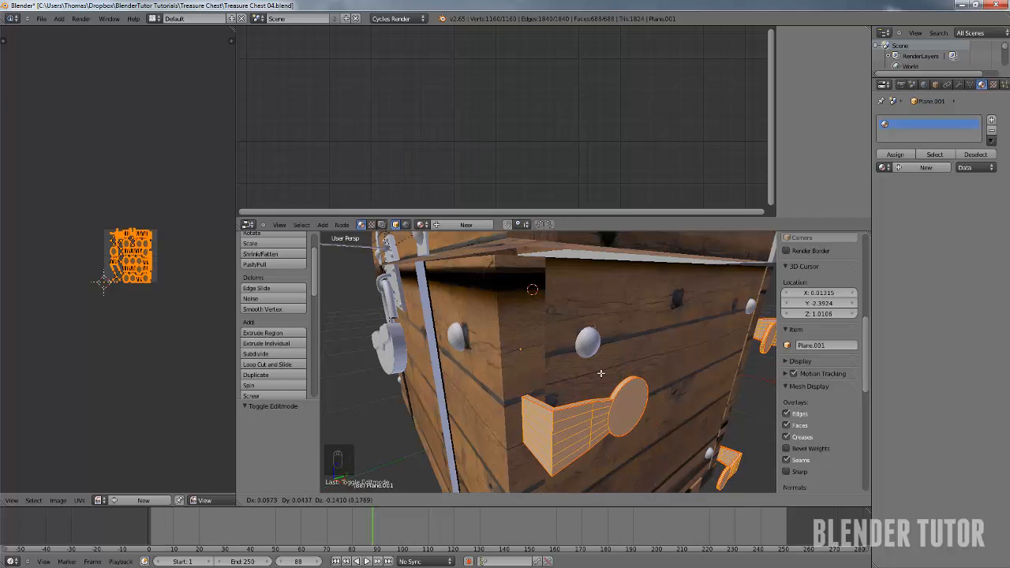
pyautogui.click(602, 368)
pyautogui.scroll(-6, 608, 390)
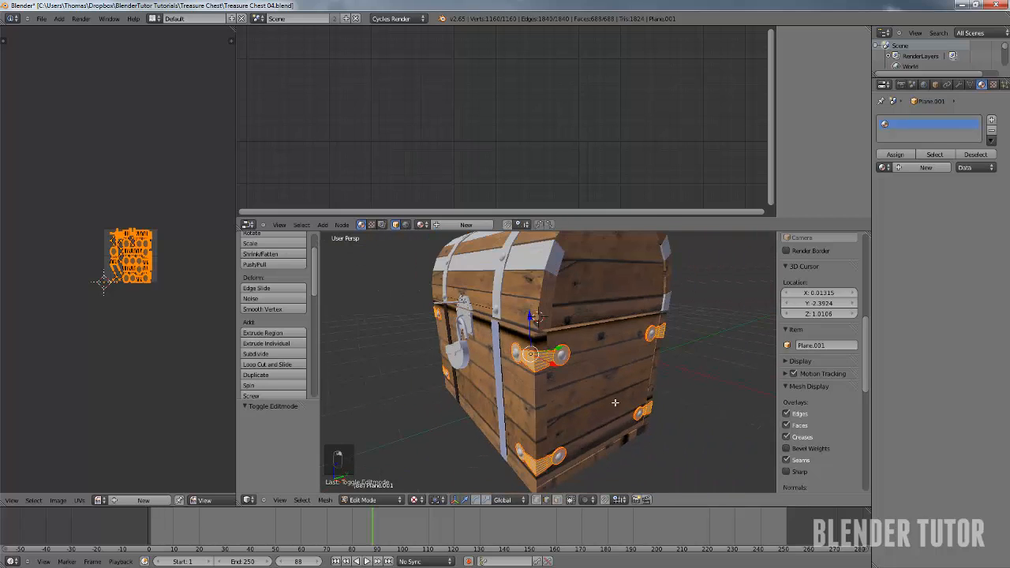
pyautogui.press('KP_Decimal')
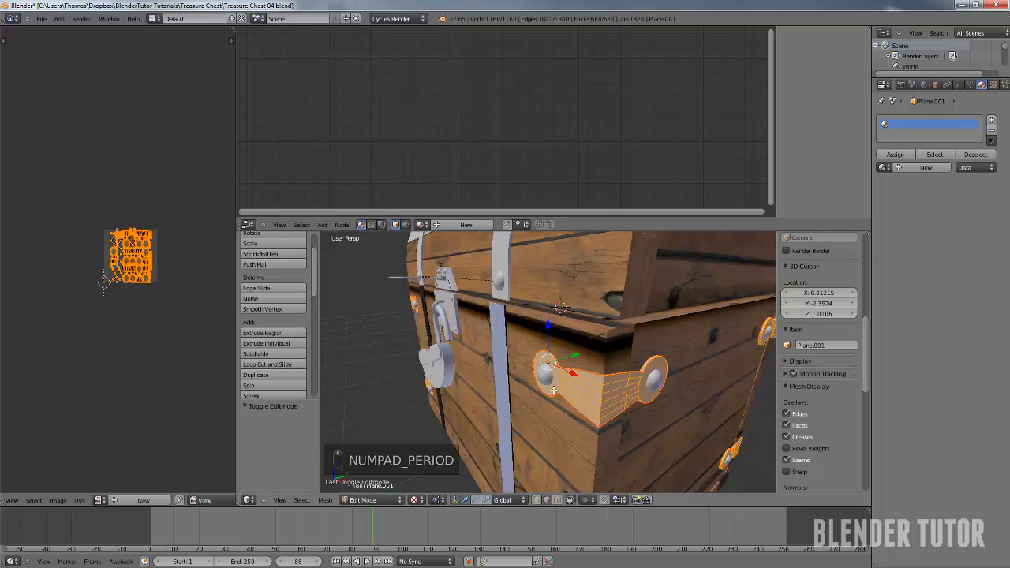
pyautogui.moveTo(554, 390); pyautogui.dragTo(554, 354, button='middle')
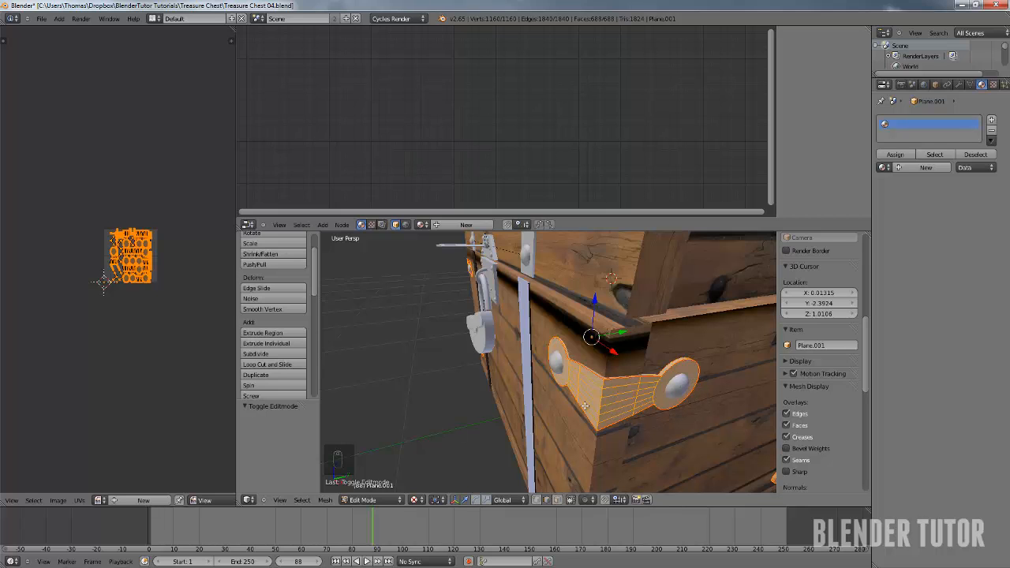
pyautogui.moveTo(613, 388); pyautogui.dragTo(567, 357, button='middle')
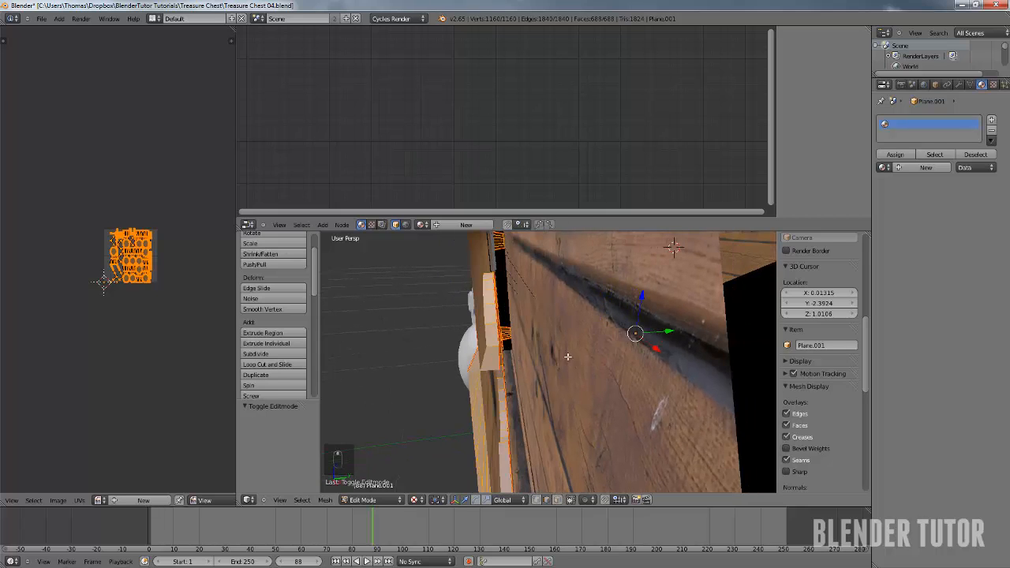
pyautogui.moveTo(496, 305); pyautogui.dragTo(568, 375, button='middle')
# Display the model in wireframe, select an edge at the corner bracket's fold and inspect the marked seams around the bracket
pyautogui.press('z')
pyautogui.rightClick(538, 406)
pyautogui.scroll(1, 539, 407)
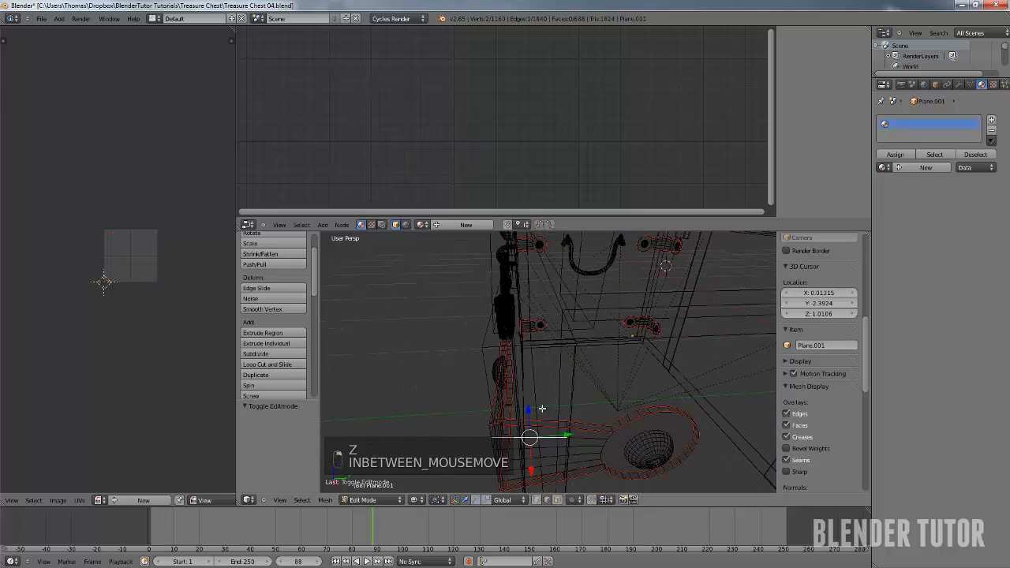
pyautogui.keyDown('shift'); pyautogui.moveTo(546, 407); pyautogui.dragTo(477, 356, button='middle'); pyautogui.keyUp('shift')
pyautogui.moveTo(470, 412)
pyautogui.mouseDown(button='middle')
pyautogui.moveTo(505, 405)
pyautogui.moveTo(486, 408)
pyautogui.mouseUp(button='middle')
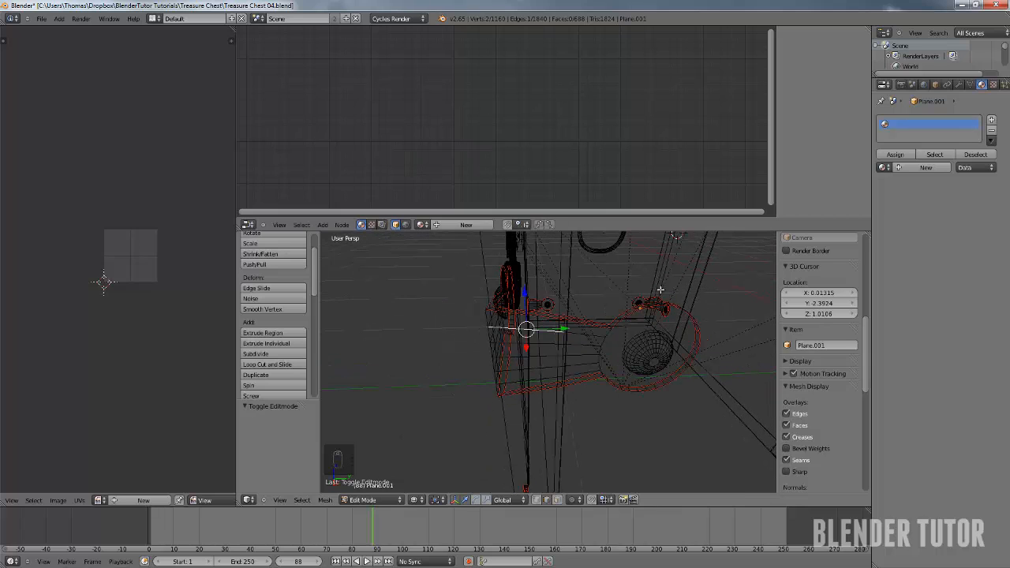
pyautogui.moveTo(517, 360); pyautogui.dragTo(617, 354, button='middle')
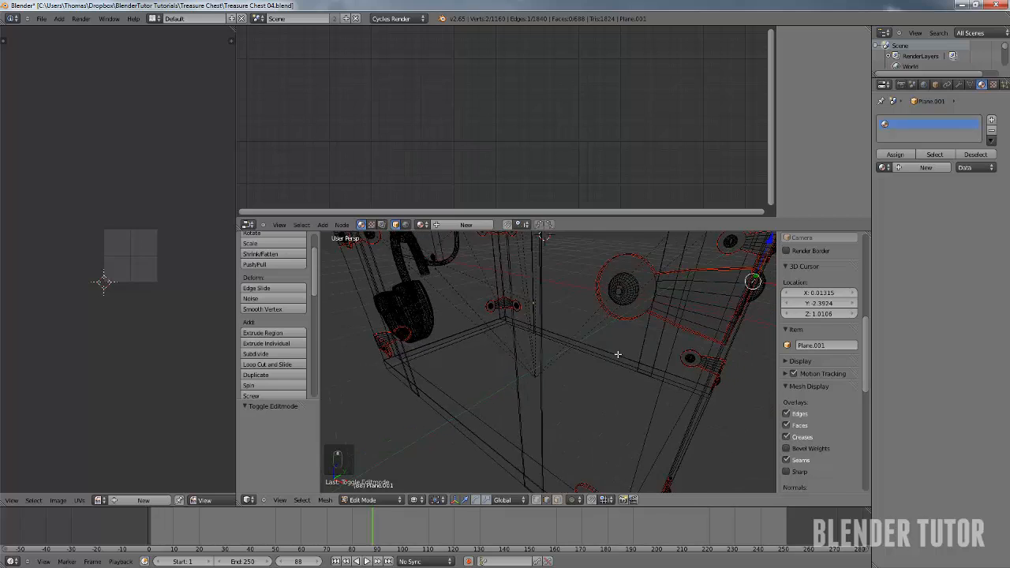
pyautogui.scroll(-5, 619, 356)
# Select all the corner brackets' geometry and unwrap it along the marked seams
pyautogui.press('a')
pyautogui.press('a')
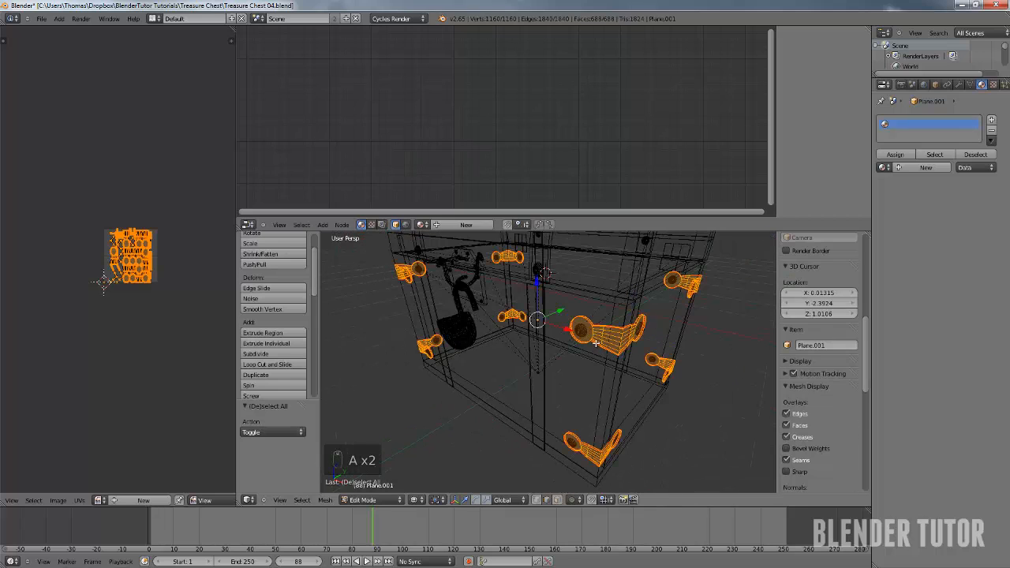
pyautogui.press('u')
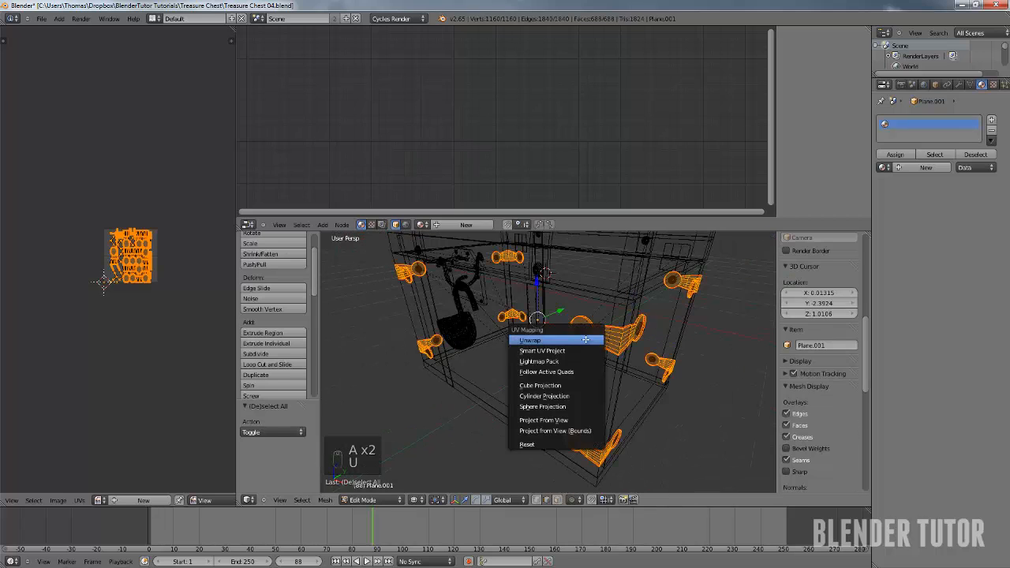
pyautogui.click(585, 339)
pyautogui.scroll(8, 158, 299)
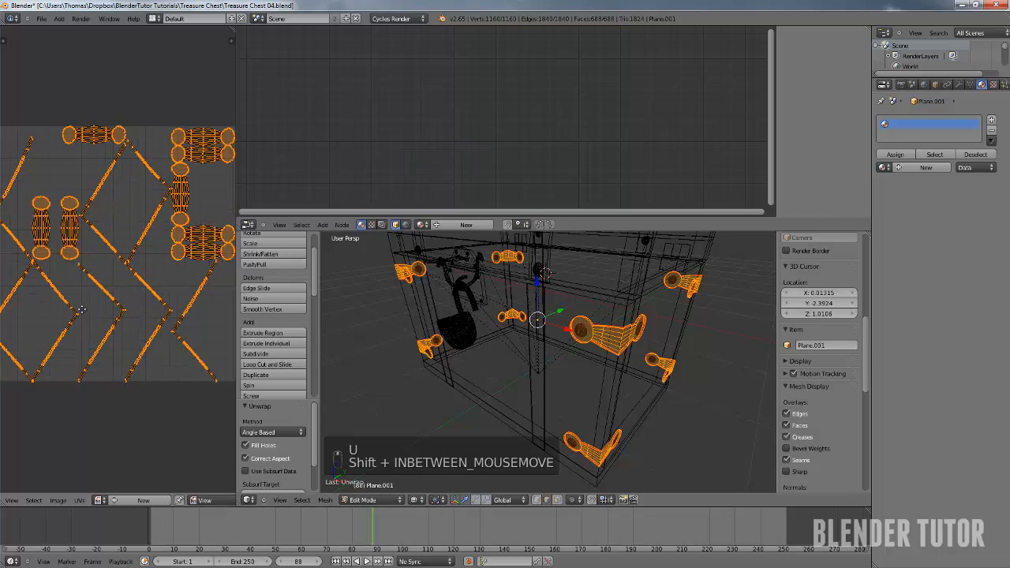
pyautogui.scroll(-4, 80, 309)
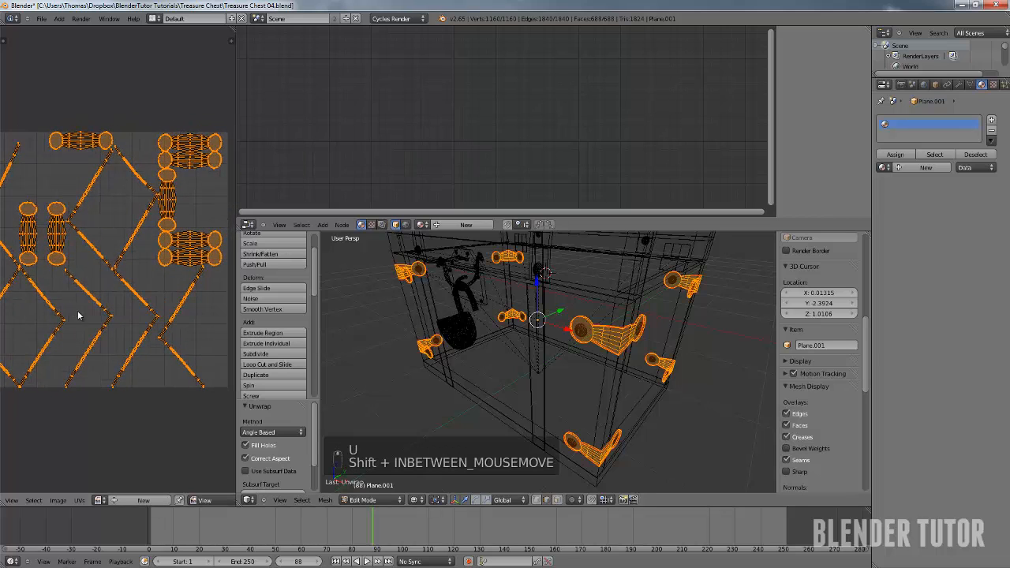
# Start opening an image for the brackets' UVs and show the Treasure Chest project's Textures folder as thumbnails
pyautogui.click(55, 500)
pyautogui.click(70, 478)
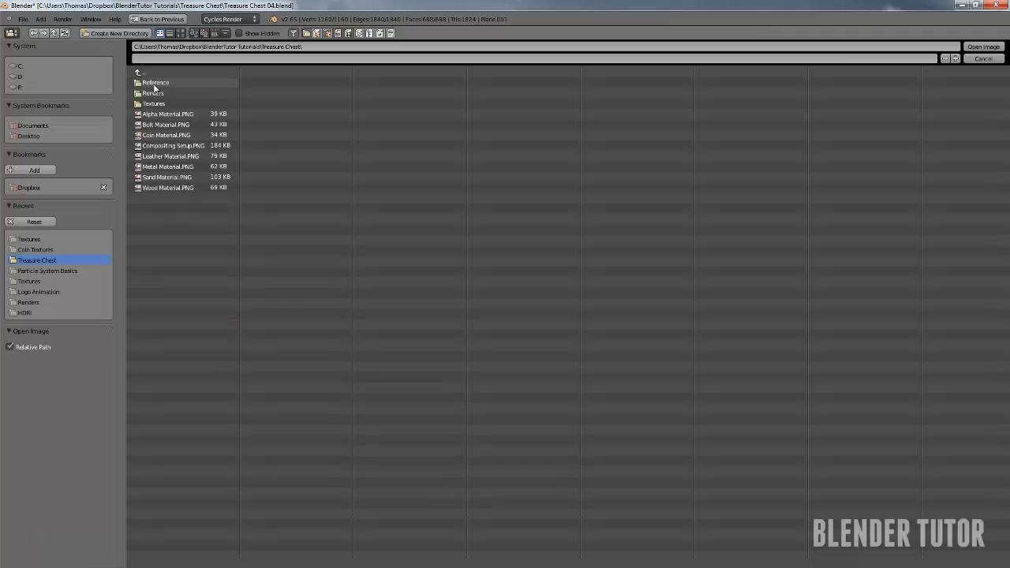
pyautogui.doubleClick(153, 103)
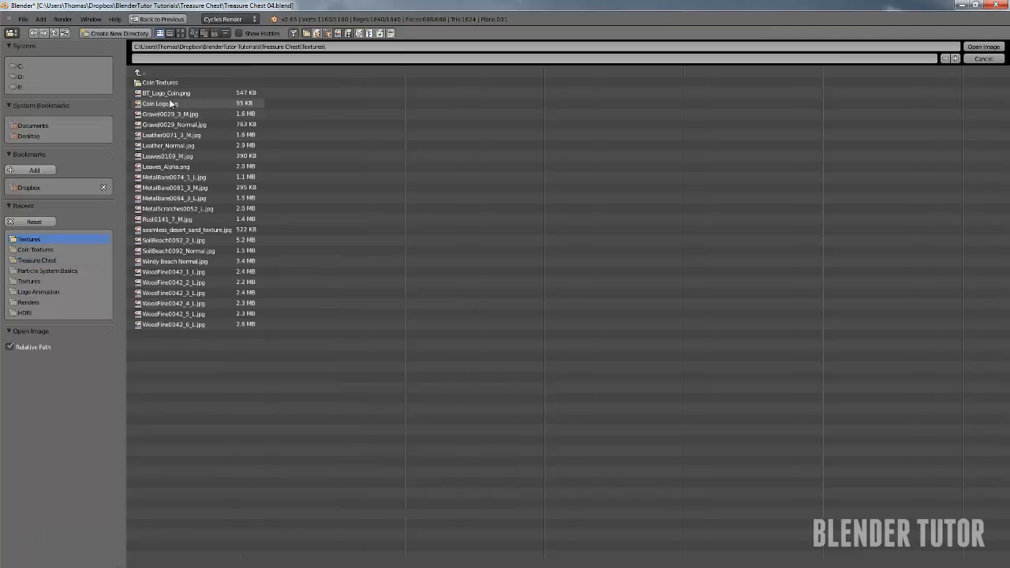
pyautogui.click(180, 34)
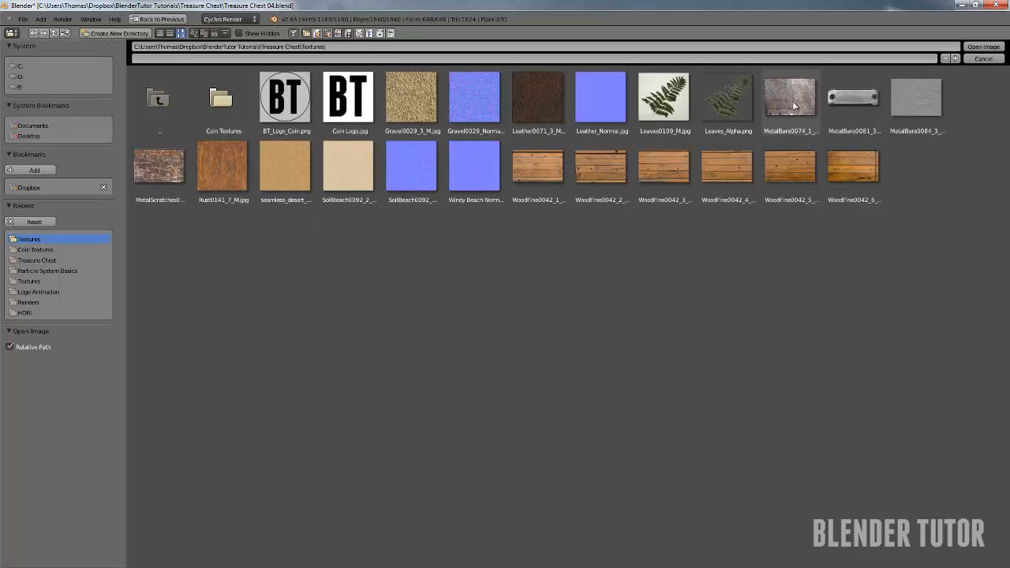
# Load the image MetalBare0074_1_L.jpg behind the brackets' UV layout
pyautogui.click(793, 107)
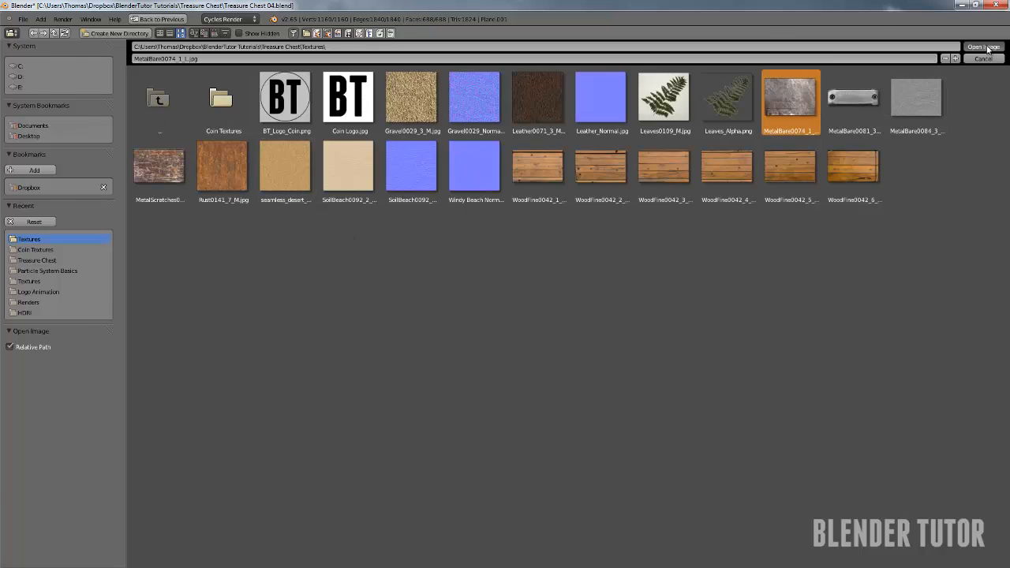
pyautogui.click(983, 47)
pyautogui.scroll(2, 124, 202)
pyautogui.scroll(-3, 124, 202)
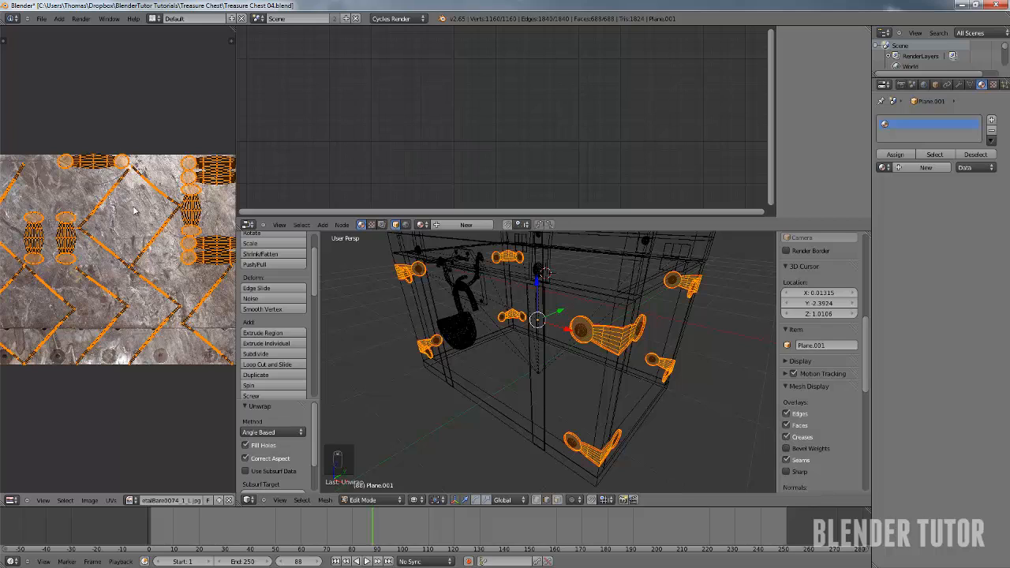
pyautogui.scroll(-1, 134, 211)
# Unwrap the selected bracket mesh again with the standard Unwrap method
pyautogui.press('u')
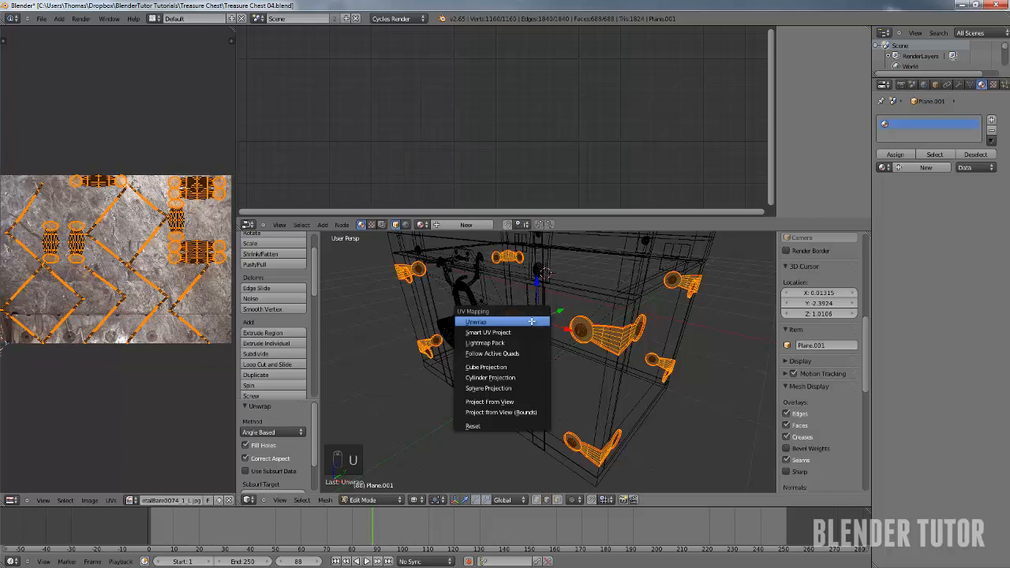
pyautogui.click(535, 318)
pyautogui.scroll(-2, 31, 320)
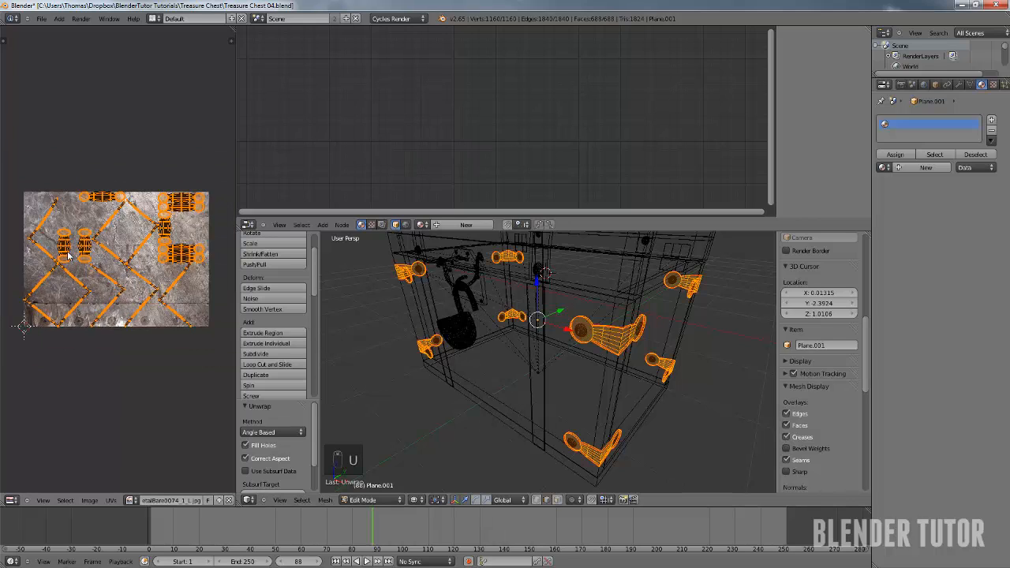
# Unwrap the brackets with Smart UV Project, using an angle limit of 66 and zero island margin
pyautogui.press('u')
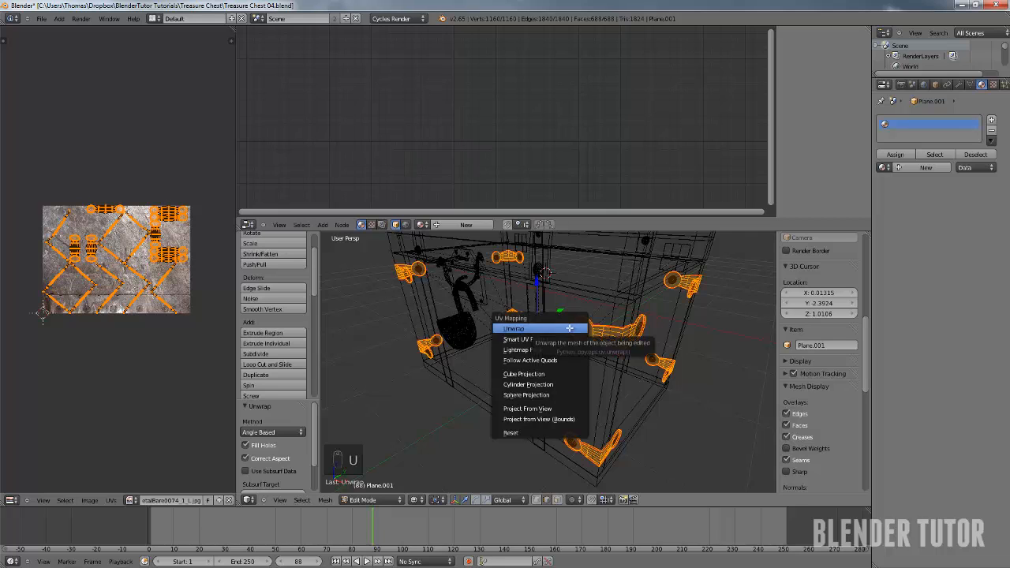
pyautogui.click(561, 336)
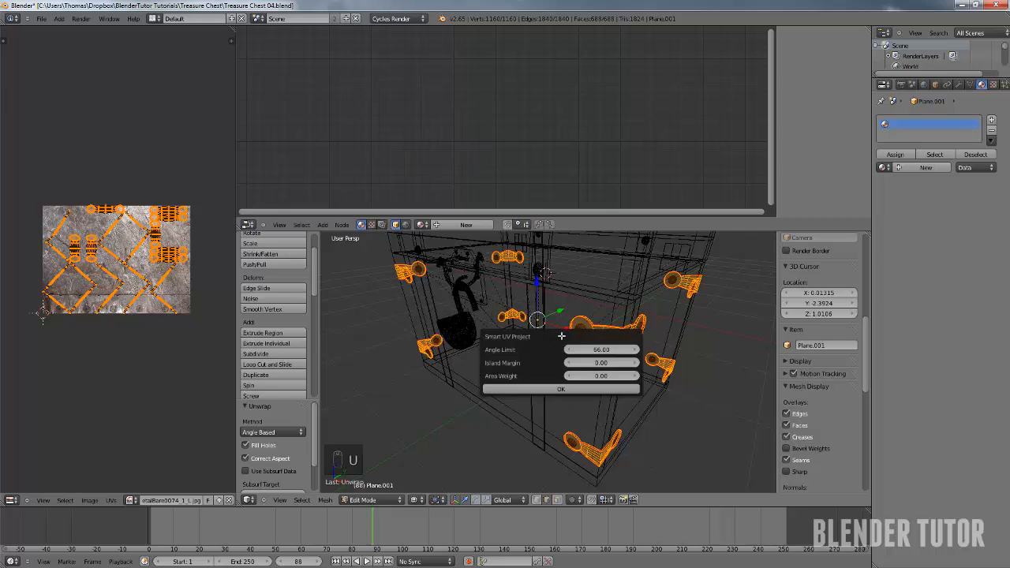
pyautogui.click(560, 389)
pyautogui.scroll(3, 162, 272)
pyautogui.scroll(-2, 162, 272)
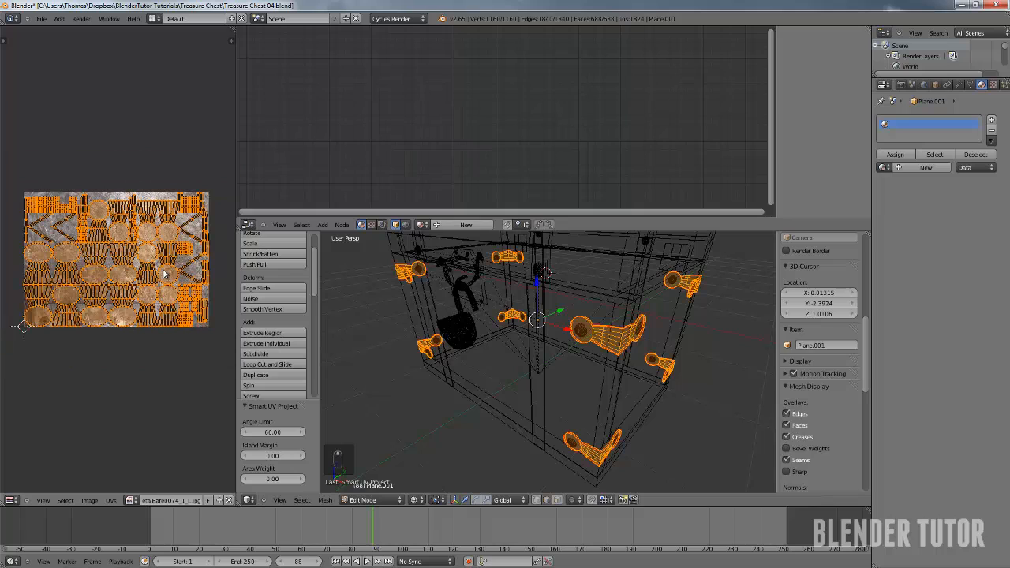
# Scale the brackets' UV islands along X to about 0.69 over the metal image
pyautogui.press('s')
pyautogui.press('x')
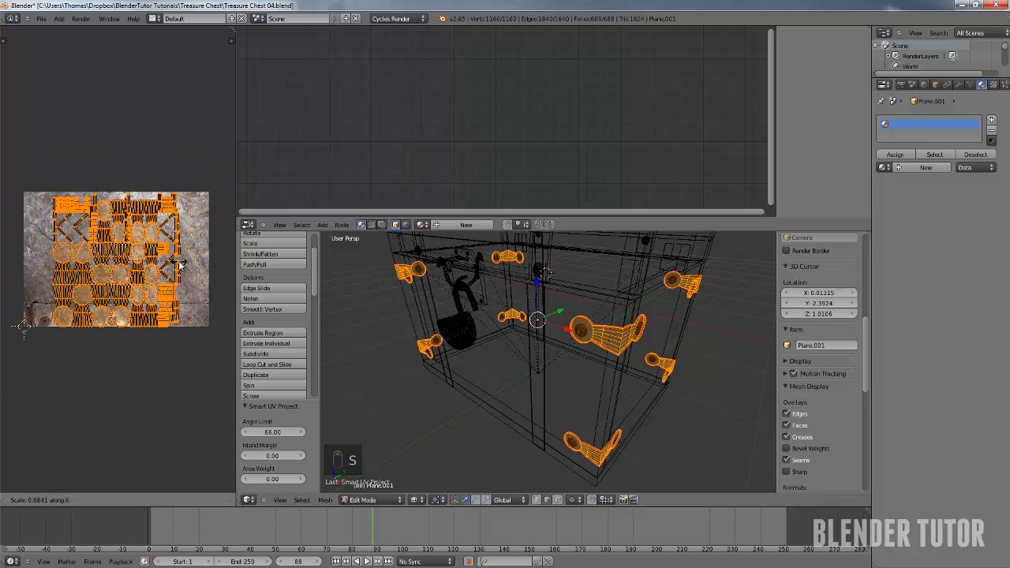
pyautogui.click(179, 266)
pyautogui.scroll(2, 179, 266)
pyautogui.scroll(-1, 178, 266)
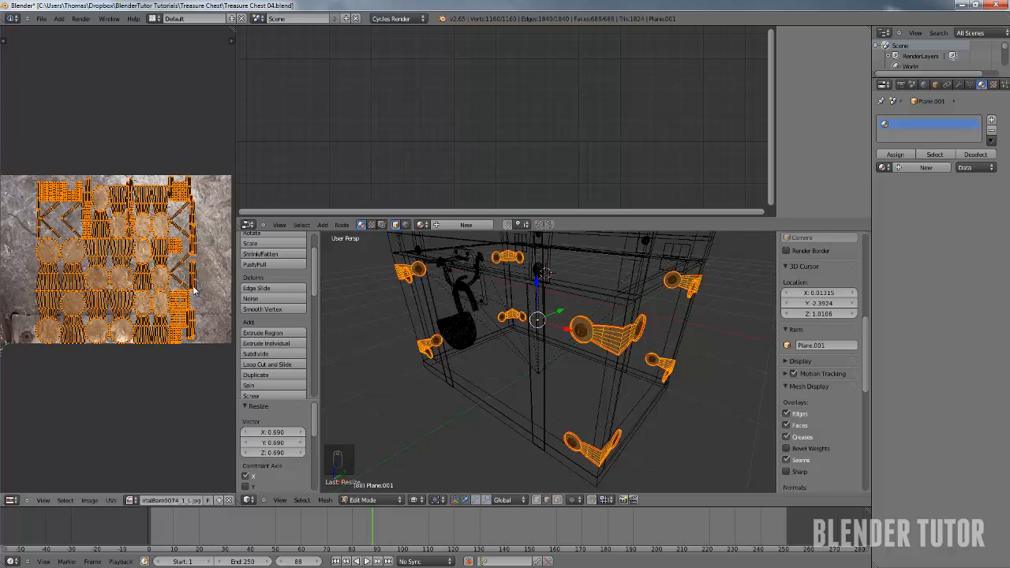
# Scale the UV islands uniformly to about 0.76 and move them up about 0.09 on the metal image
pyautogui.press('s')
pyautogui.click(176, 284)
pyautogui.press('g')
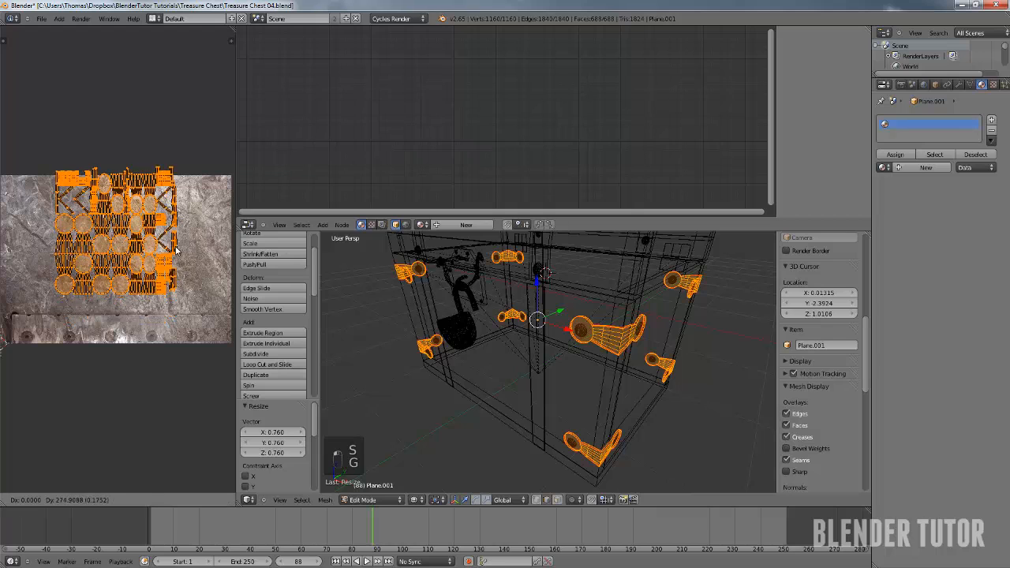
pyautogui.click(178, 264)
pyautogui.scroll(-1, 179, 265)
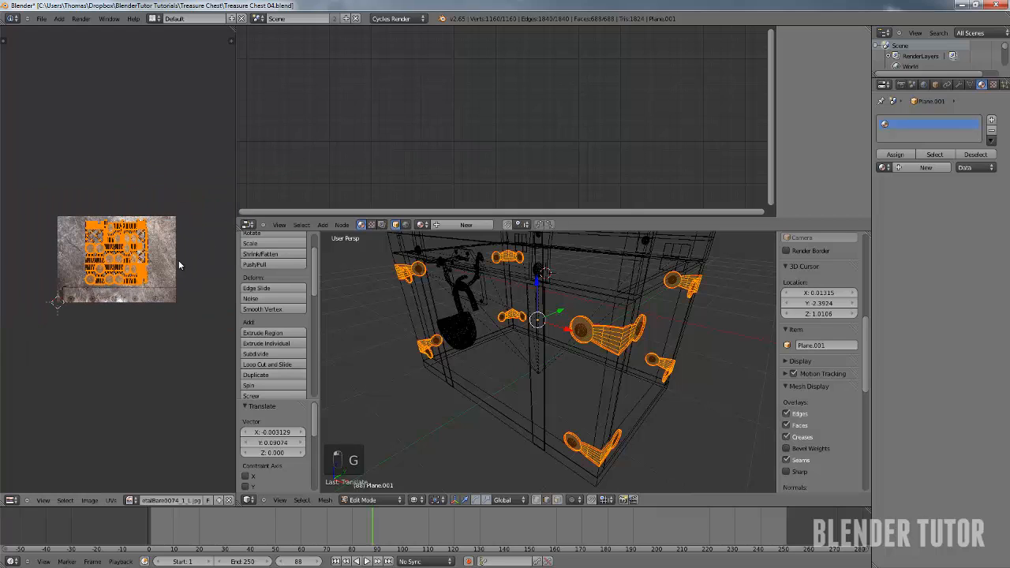
# Enlarge the UV islands to span the metal image's height and shift them down by about 0.09
pyautogui.press('s')
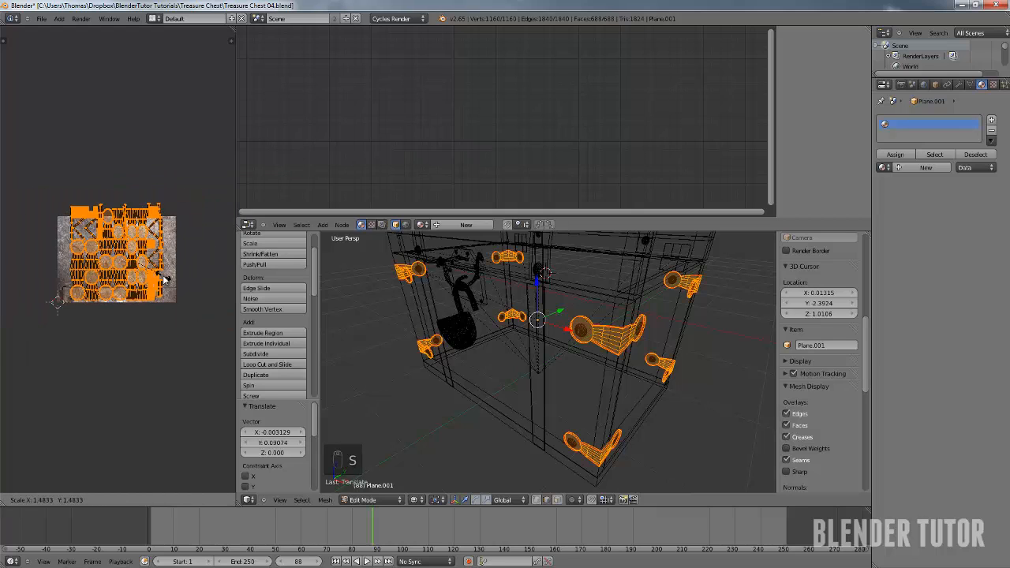
pyautogui.click(160, 281)
pyautogui.press('g')
pyautogui.click(167, 281)
pyautogui.scroll(3, 170, 280)
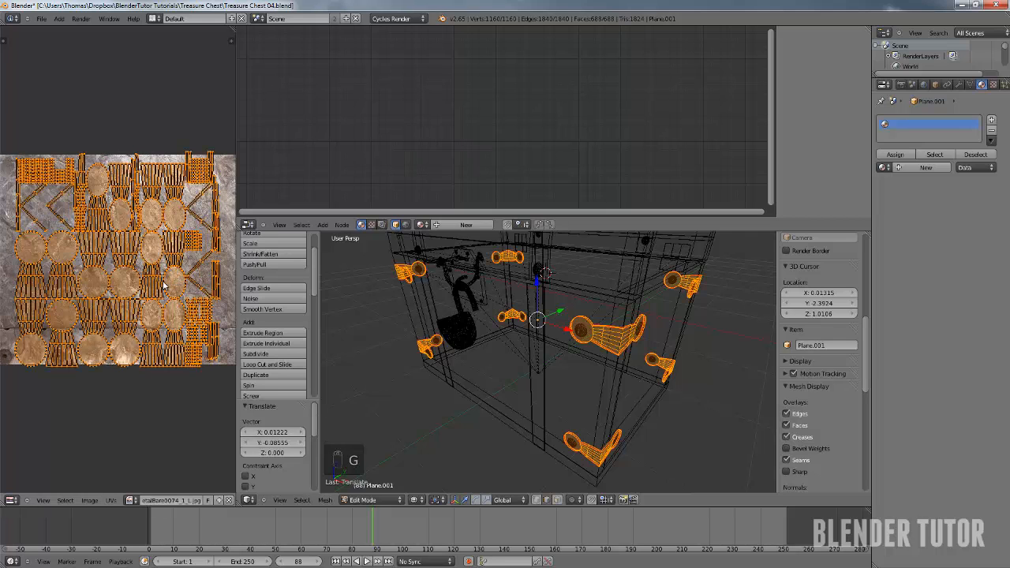
pyautogui.press('s')
pyautogui.press('y')
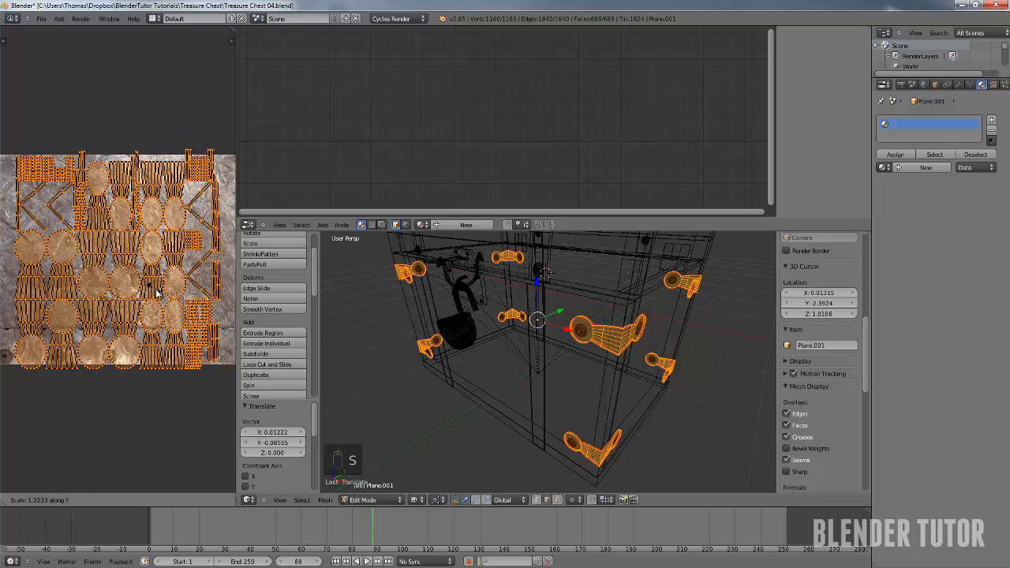
pyautogui.rightClick(140, 293)
# Fine-tune the UV islands' scale along X and return the bracket object to Object Mode
pyautogui.press('s')
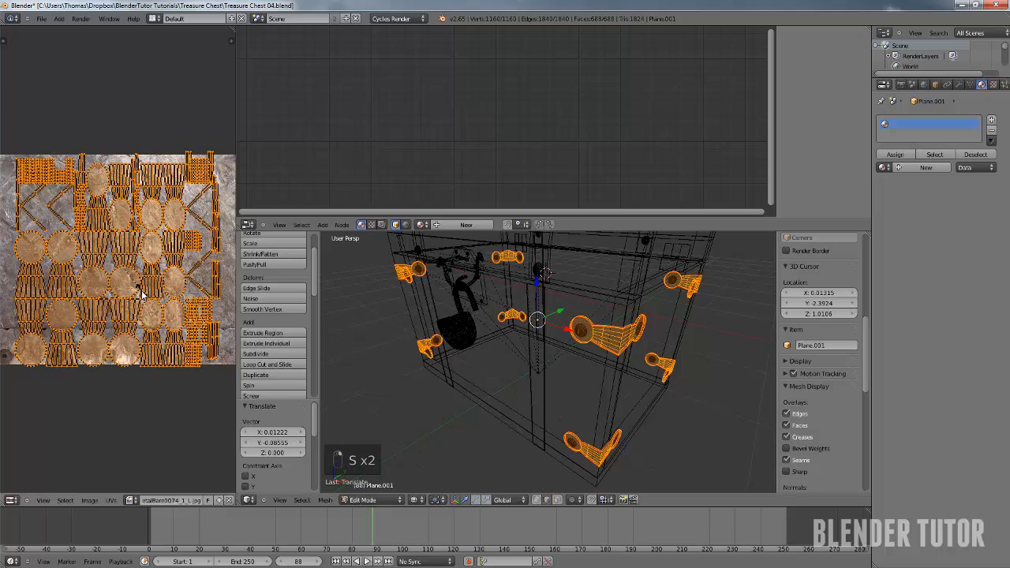
pyautogui.press('x')
pyautogui.click(144, 294)
pyautogui.scroll(-2, 146, 293)
pyautogui.press('Tab')
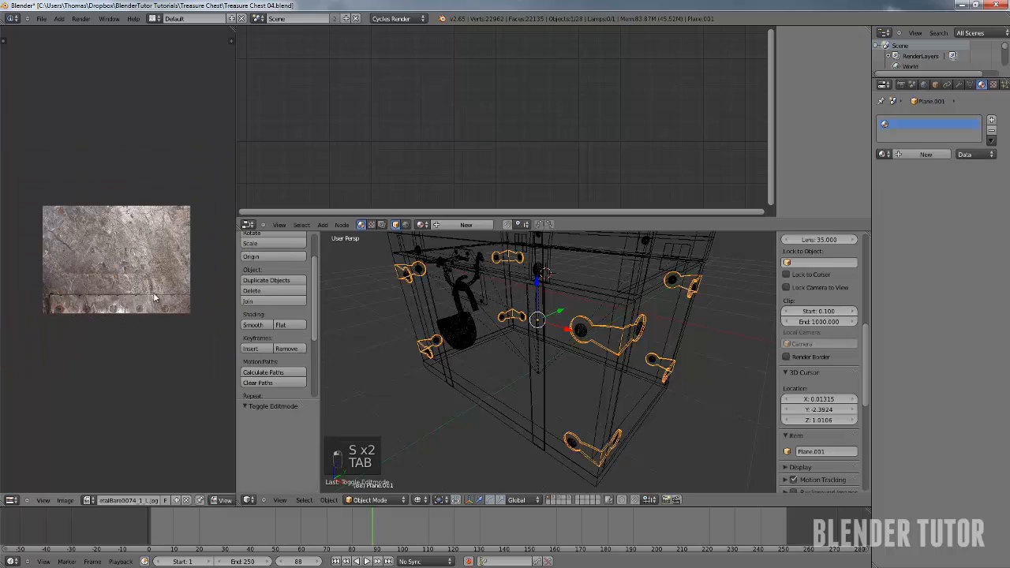
# Create a new material for the bracket object and name it Metal Brackets1
pyautogui.moveTo(596, 389); pyautogui.dragTo(441, 477, button='middle')
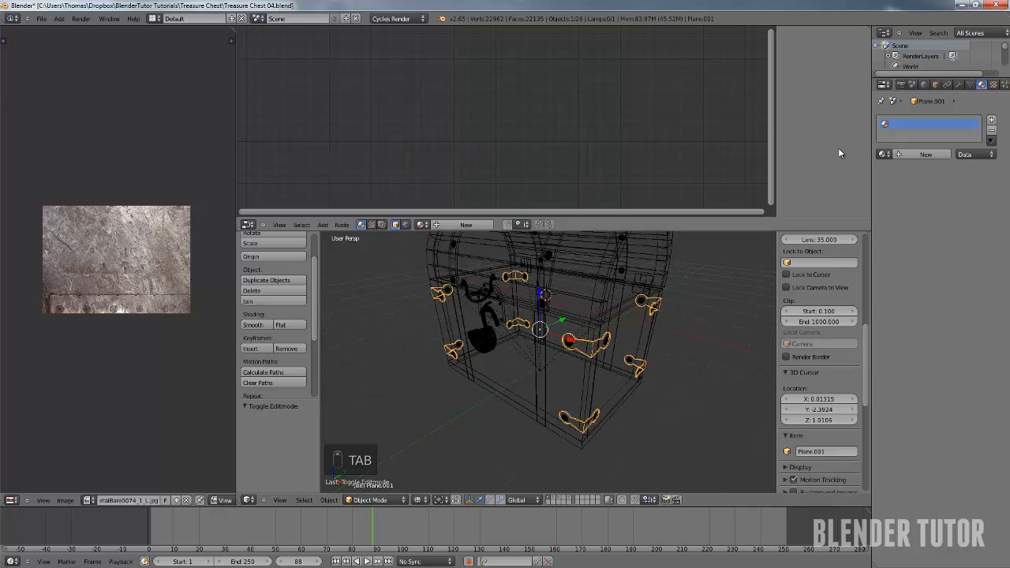
pyautogui.click(907, 156)
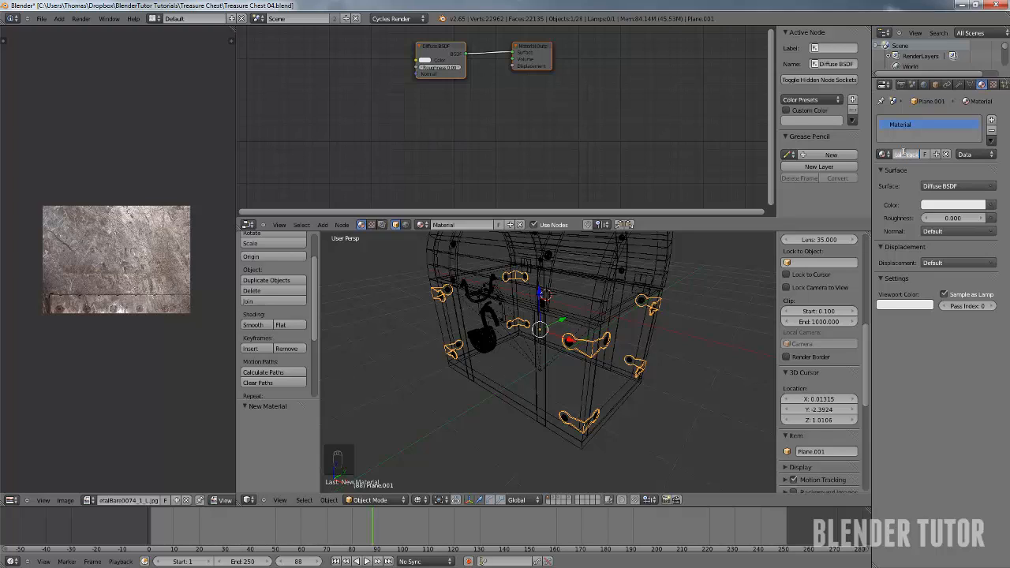
pyautogui.write('1')
pyautogui.press('Return')
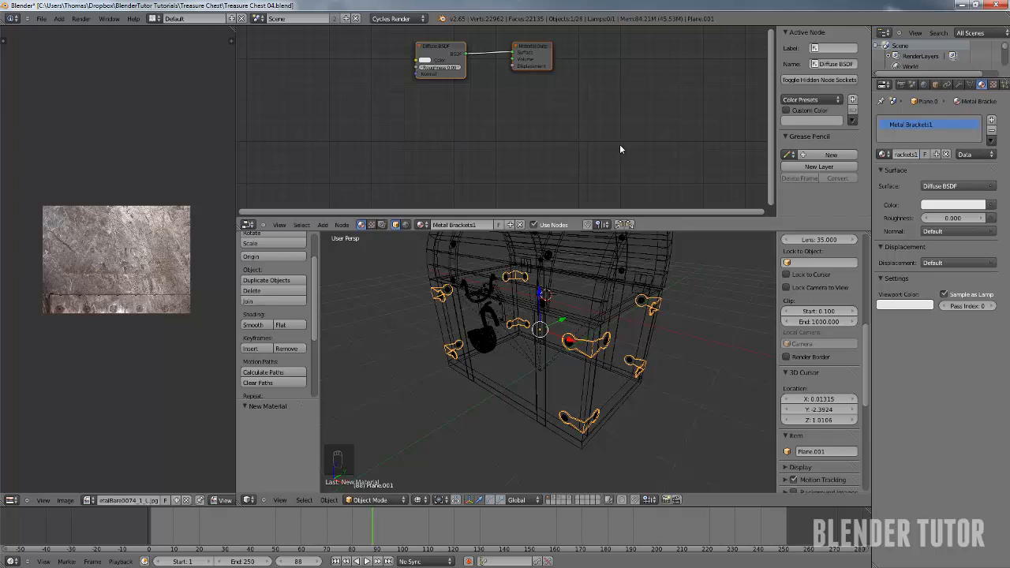
# Shift the Diffuse BSDF node slightly and add a Glossy BSDF shader node beneath it
pyautogui.scroll(4, 478, 107)
pyautogui.keyDown('shift'); pyautogui.moveTo(487, 142); pyautogui.dragTo(500, 197, button='middle'); pyautogui.keyUp('shift')
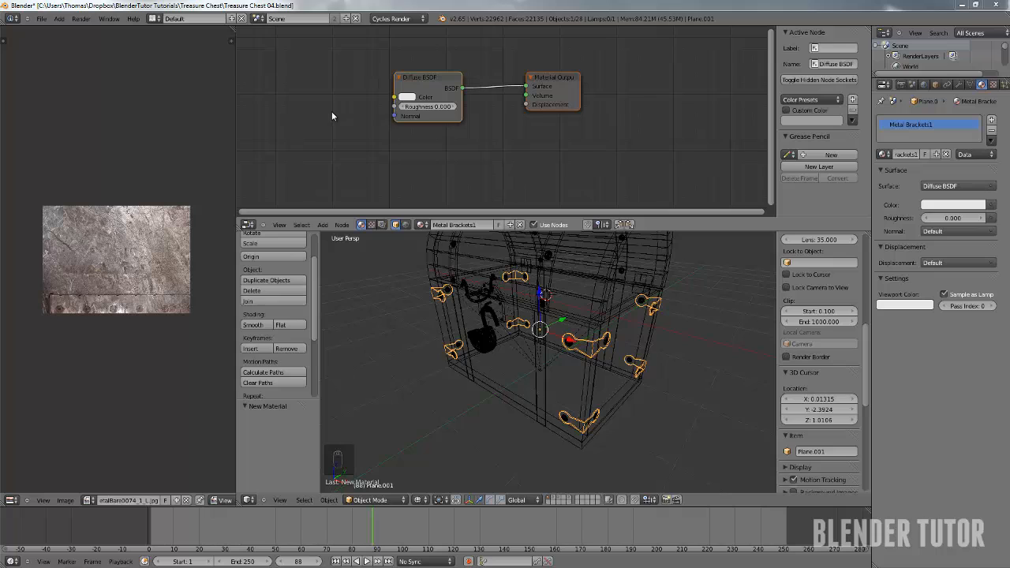
pyautogui.moveTo(444, 80); pyautogui.dragTo(448, 80)
pyautogui.hotkey('shift', 'a')
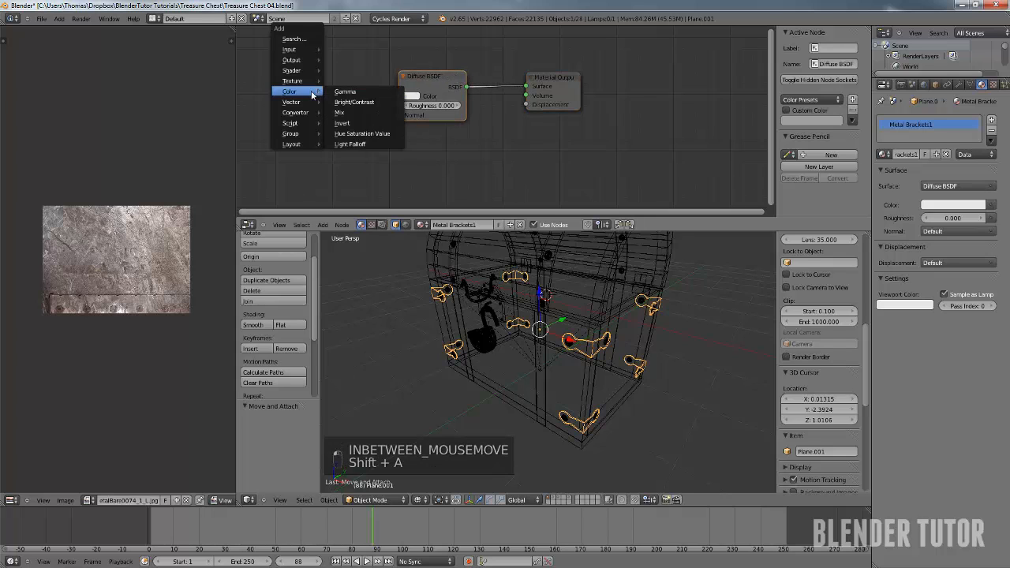
pyautogui.moveTo(299, 82)
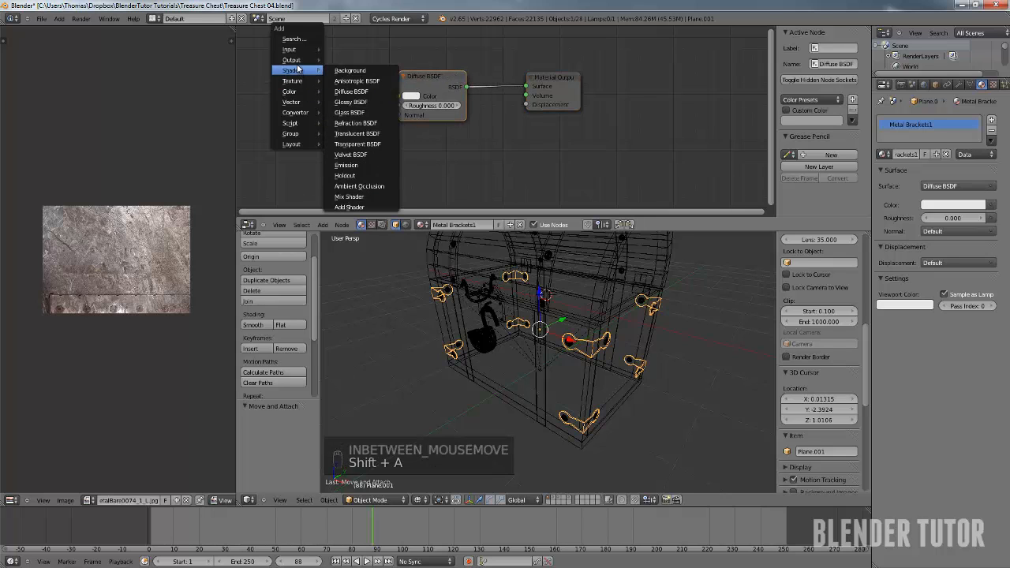
pyautogui.click(357, 103)
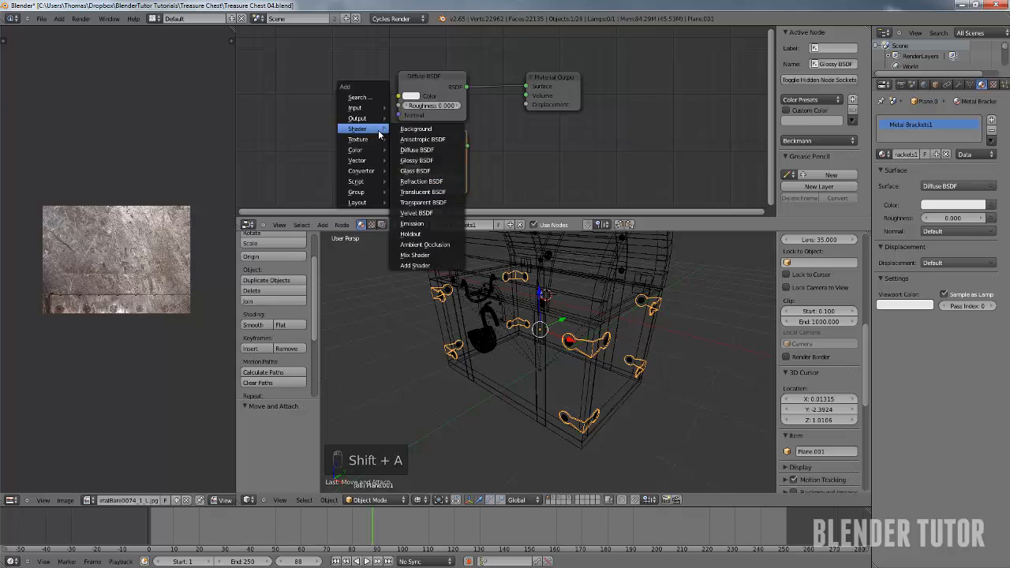
# Insert a Mix Shader between the Diffuse BSDF and the Material Output, spacing the nodes farther apart
pyautogui.moveTo(374, 153)
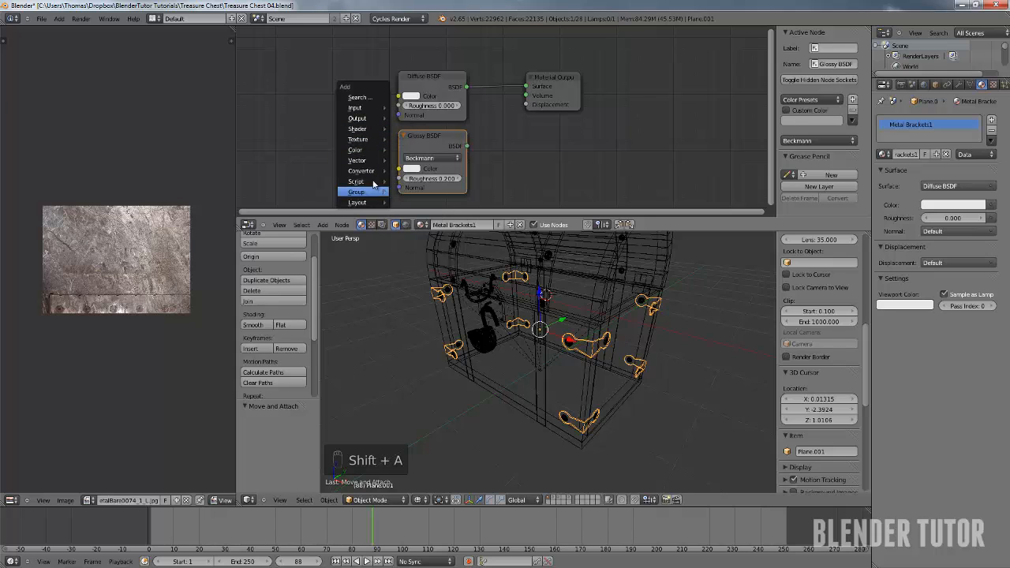
pyautogui.moveTo(373, 128)
pyautogui.click(416, 255)
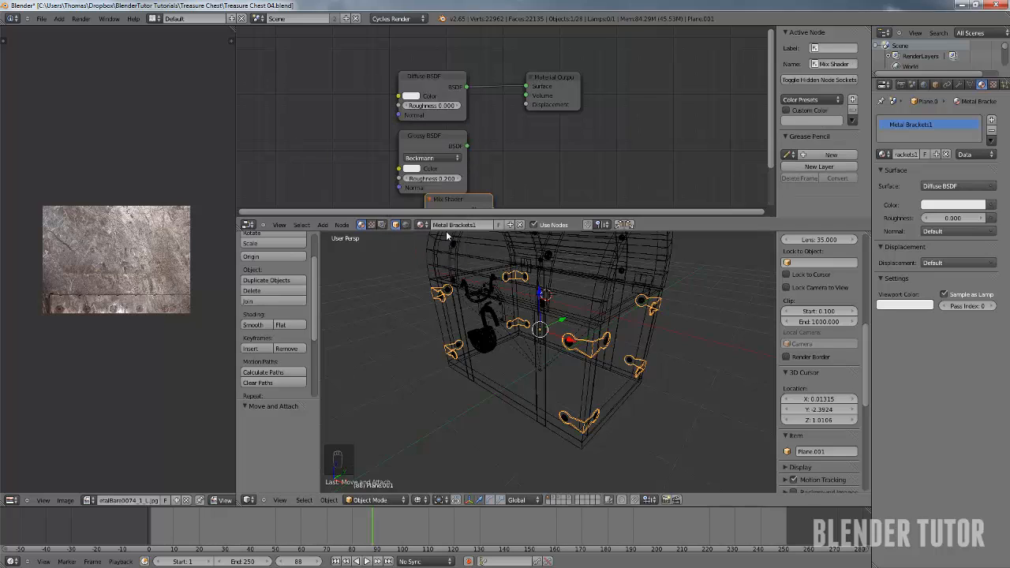
pyautogui.click(536, 69)
pyautogui.moveTo(571, 69); pyautogui.dragTo(676, 77)
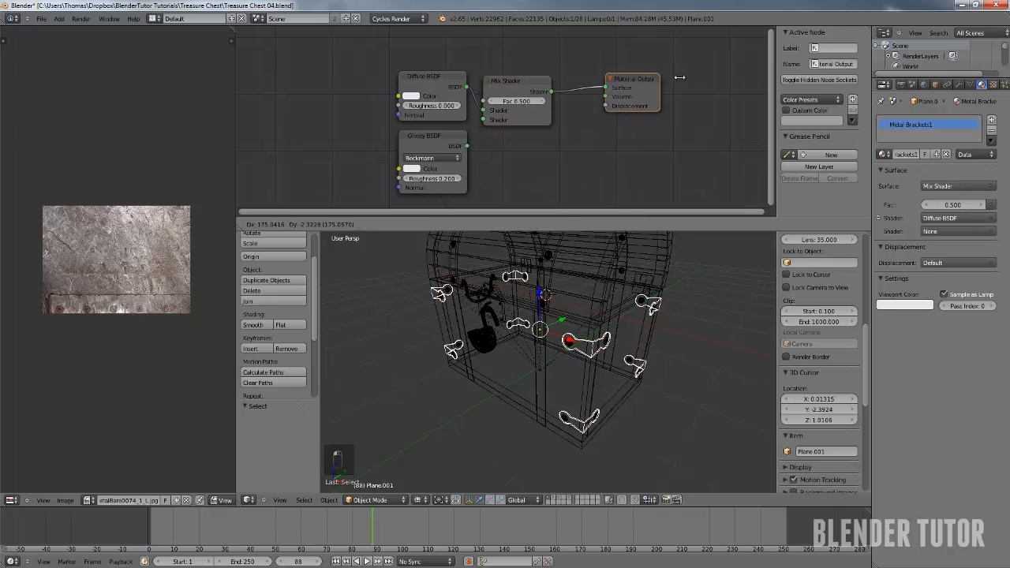
pyautogui.moveTo(527, 85); pyautogui.dragTo(557, 90)
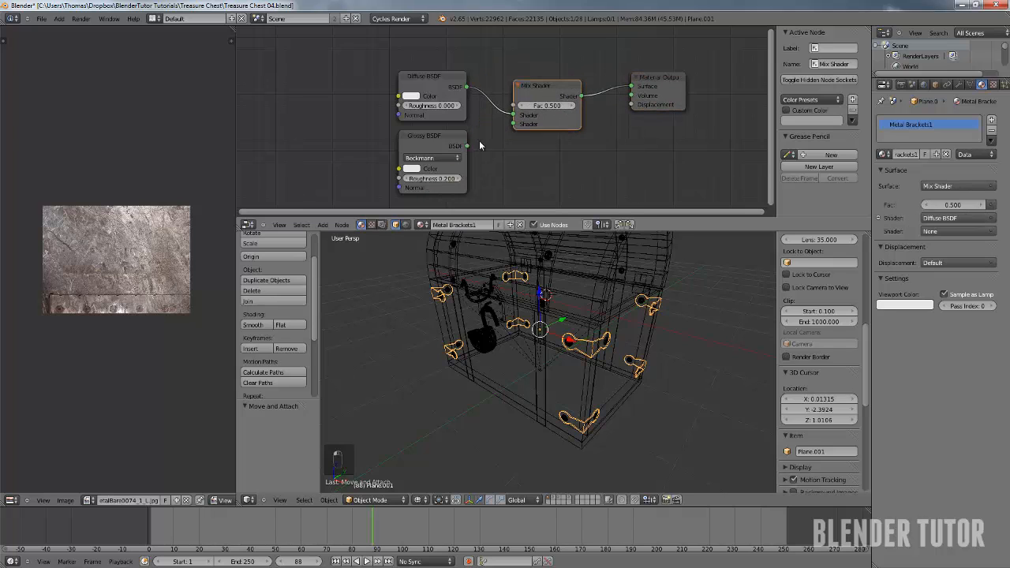
# Connect the Glossy BSDF to the Mix Shader's second shader input and set the mix factor to 0.3
pyautogui.moveTo(468, 145); pyautogui.dragTo(514, 123)
pyautogui.click(544, 105)
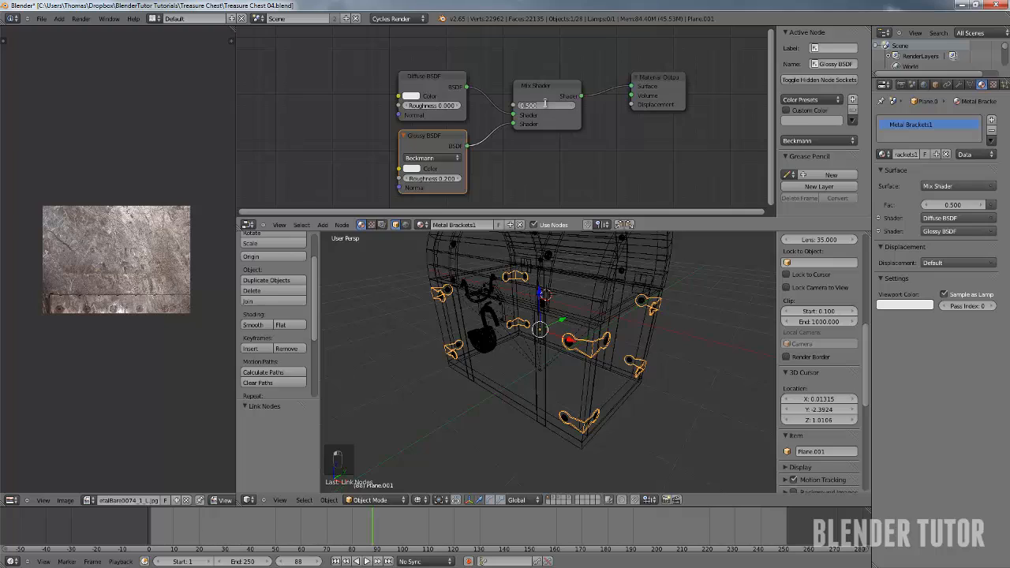
pyautogui.write('0.3')
pyautogui.press('Return')
# Set the Glossy BSDF's roughness to 0.3
pyautogui.click(435, 179)
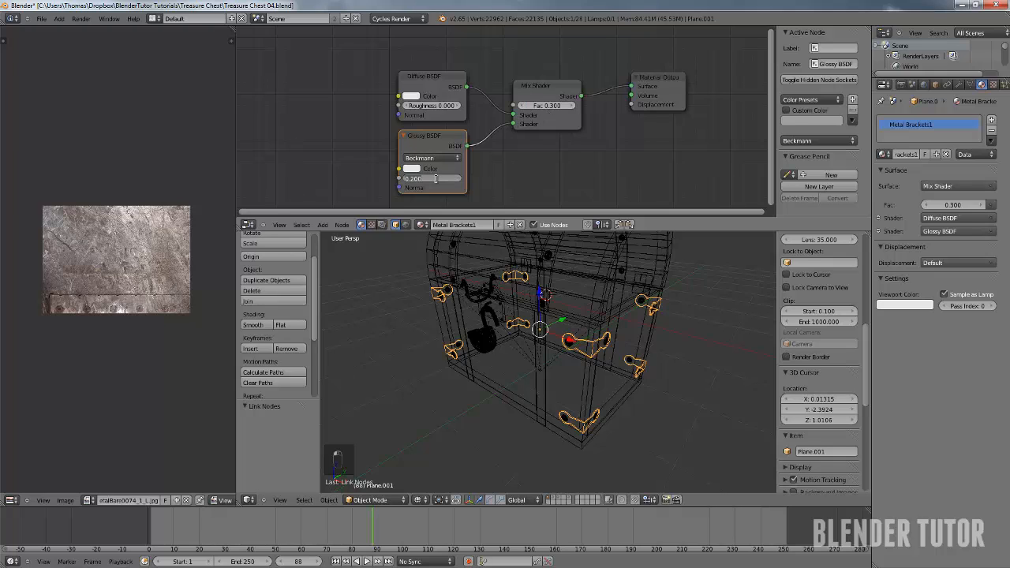
pyautogui.write('0.3')
pyautogui.press('Return')
# Add an Image Texture node using MetalBare0074_1_L.jpg and connect its color to the Diffuse BSDF's color
pyautogui.hotkey('shift', 'a')
pyautogui.moveTo(290, 152)
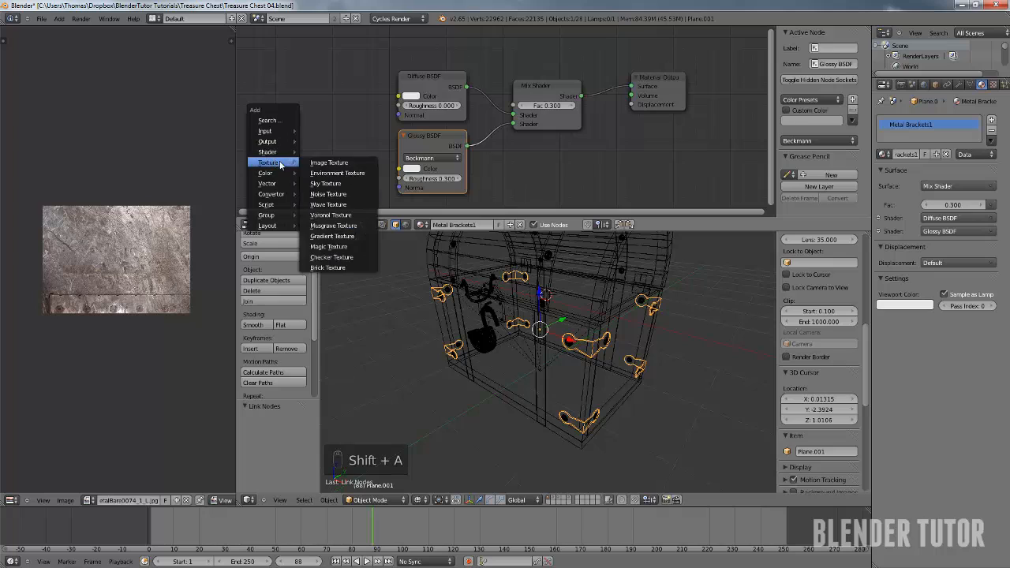
pyautogui.click(331, 162)
pyautogui.click(324, 115)
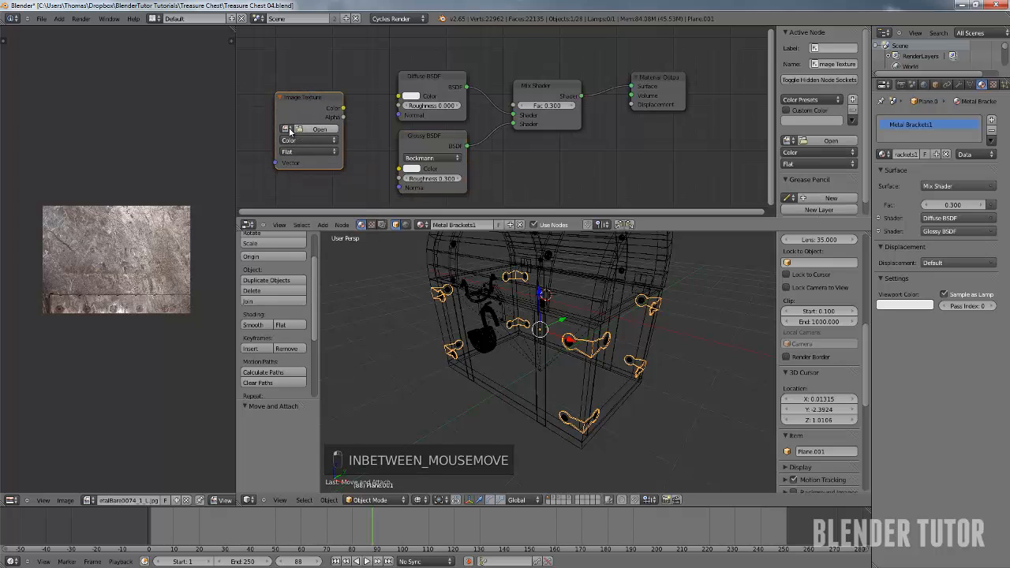
pyautogui.click(287, 129)
pyautogui.click(318, 162)
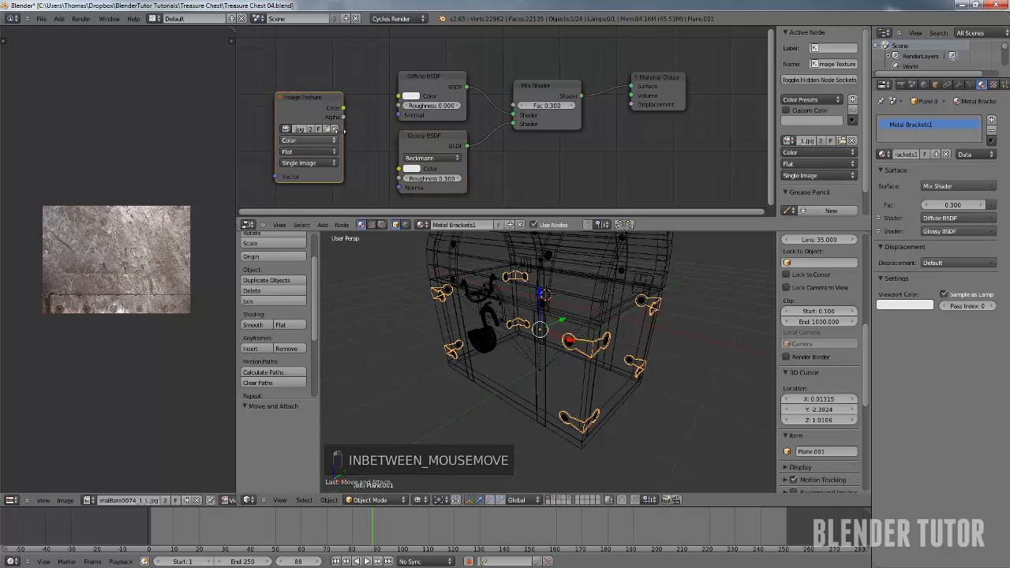
pyautogui.moveTo(343, 108); pyautogui.dragTo(398, 100)
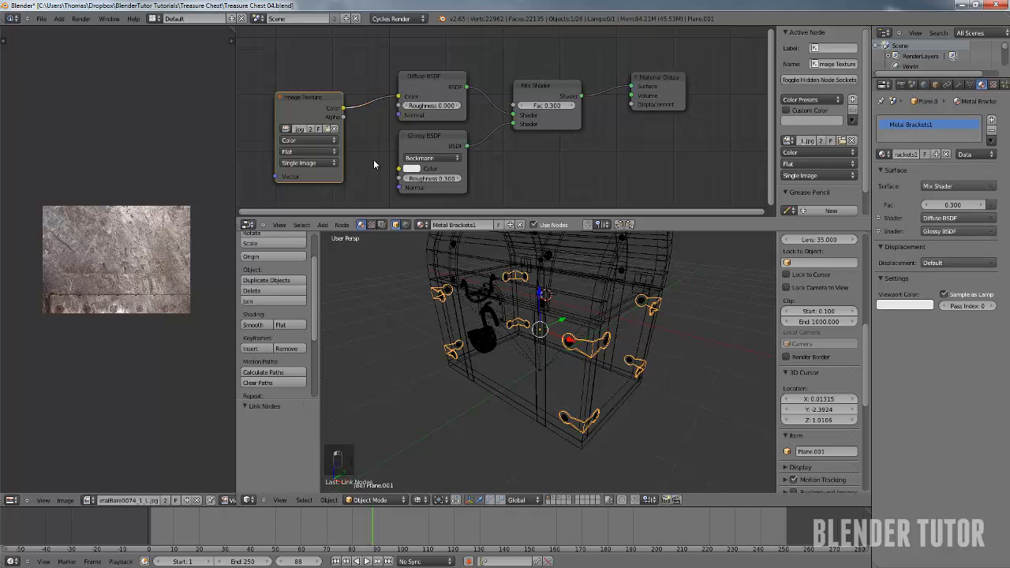
# Add a color Mix node below the Glossy BSDF and set its blend type to Multiply
pyautogui.hotkey('shift', 'a')
pyautogui.moveTo(352, 172)
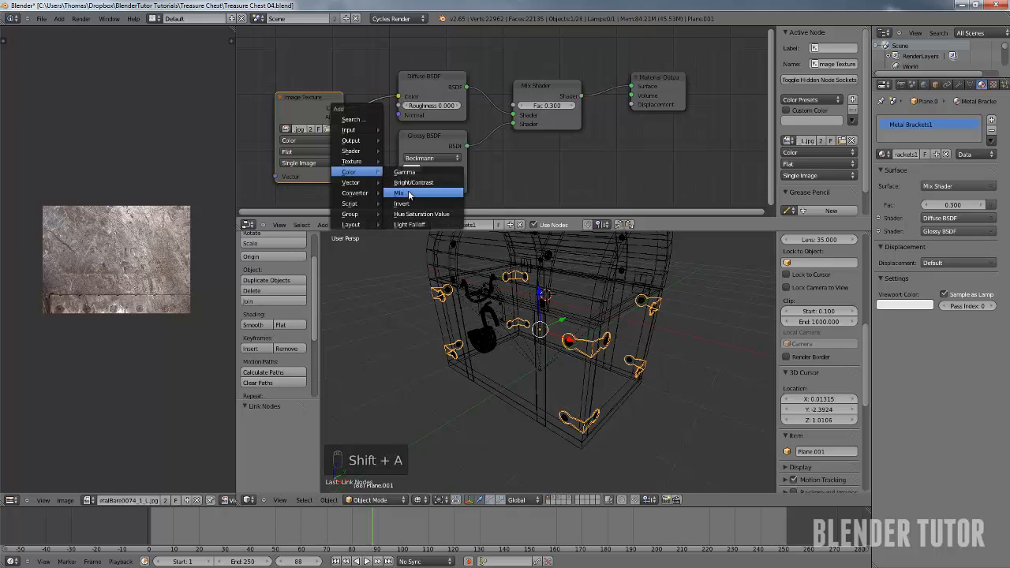
pyautogui.click(409, 193)
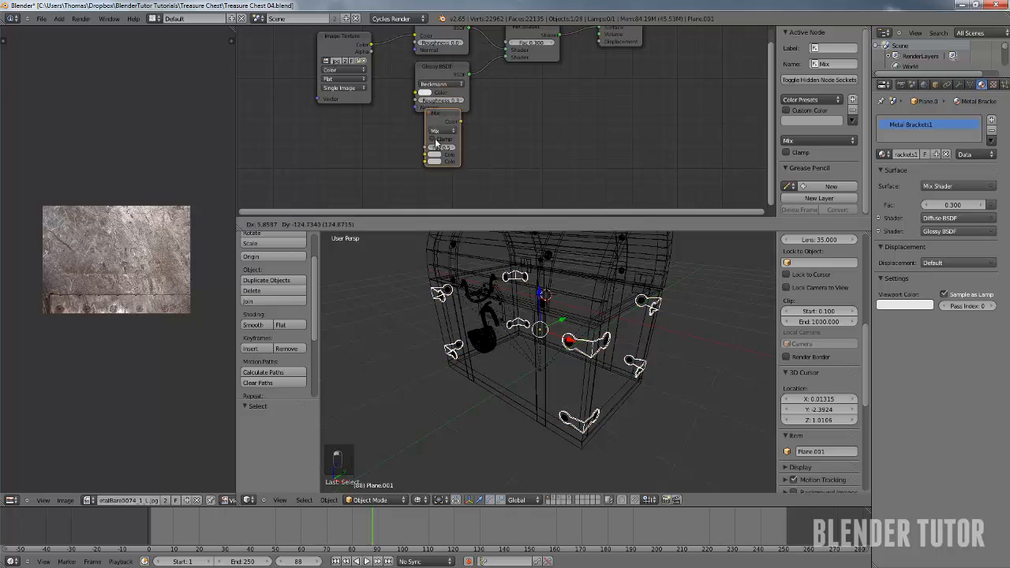
pyautogui.click(436, 154)
pyautogui.click(439, 142)
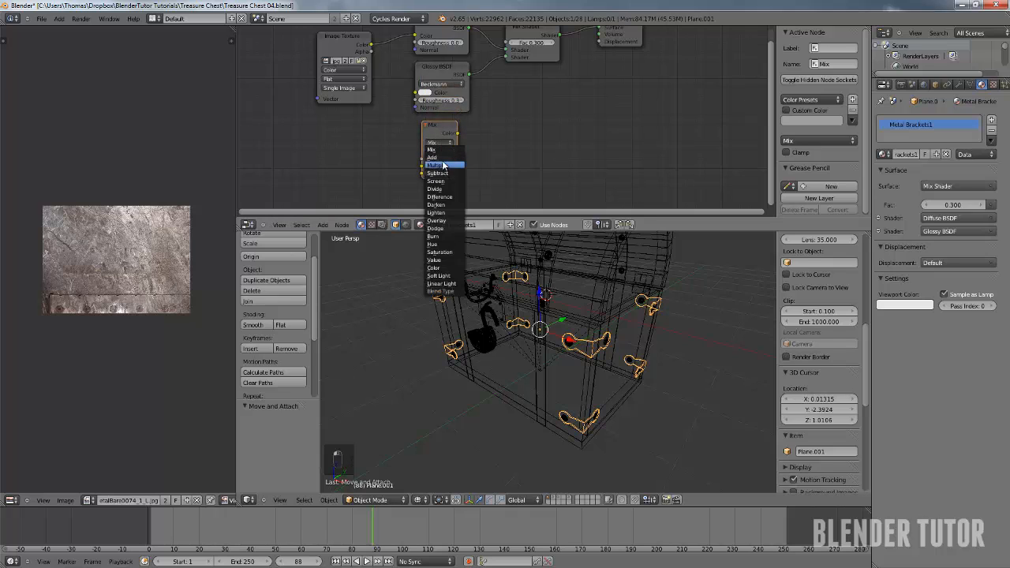
pyautogui.click(443, 165)
# Connect the image texture's color to the Multiply node's Color2, link its output to the material's displacement, and set its factor to 0.05
pyautogui.moveTo(371, 47); pyautogui.dragTo(423, 166)
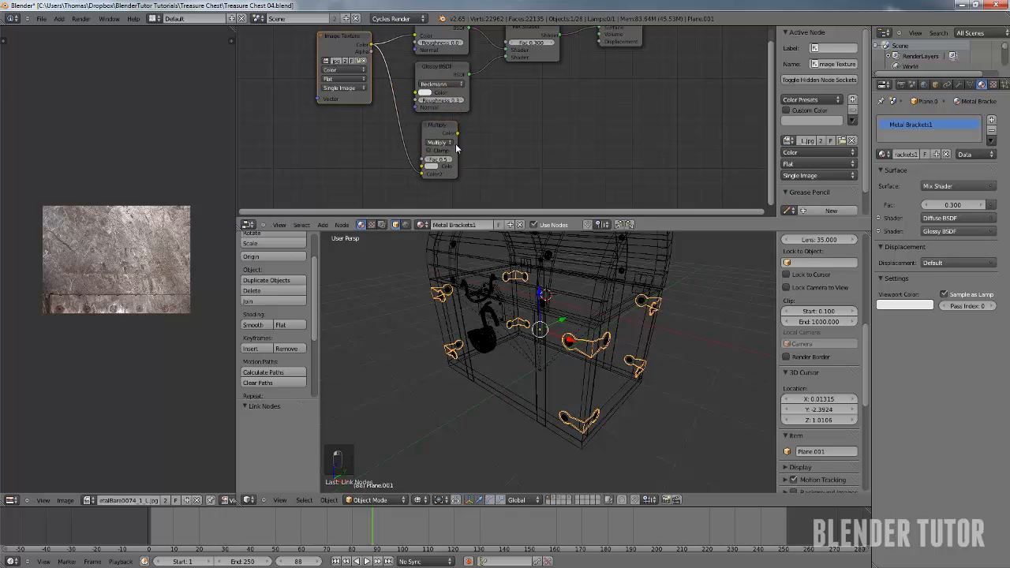
pyautogui.moveTo(456, 134); pyautogui.dragTo(601, 42)
pyautogui.scroll(2, 466, 158)
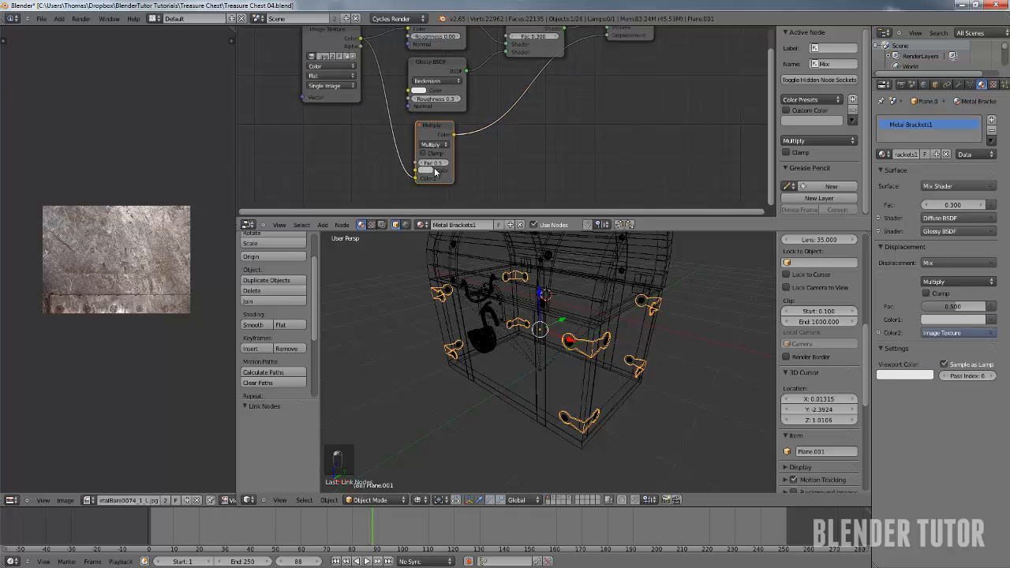
pyautogui.click(417, 175)
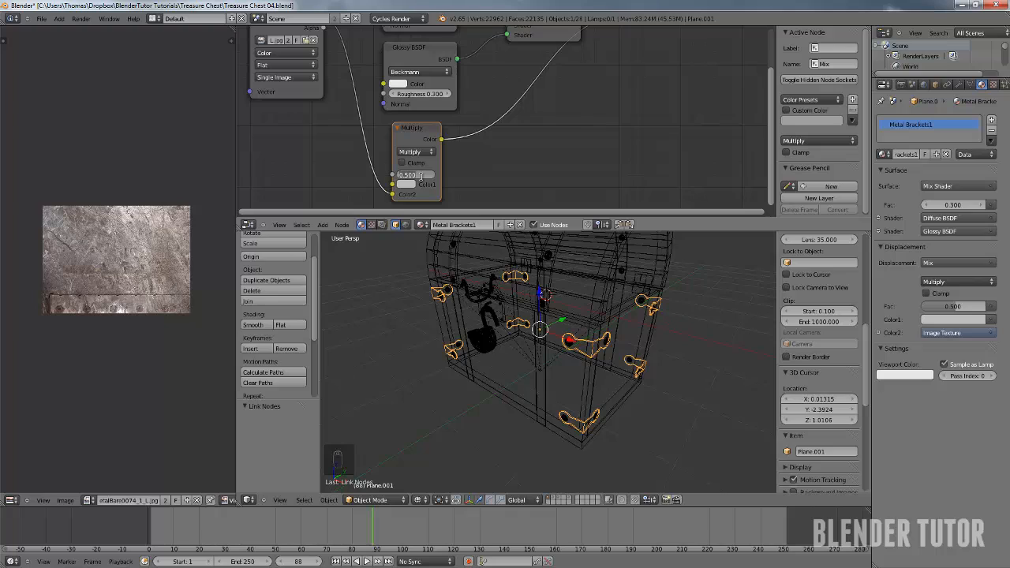
pyautogui.click(425, 195)
pyautogui.click(414, 174)
pyautogui.write('0.05')
pyautogui.press('Return')
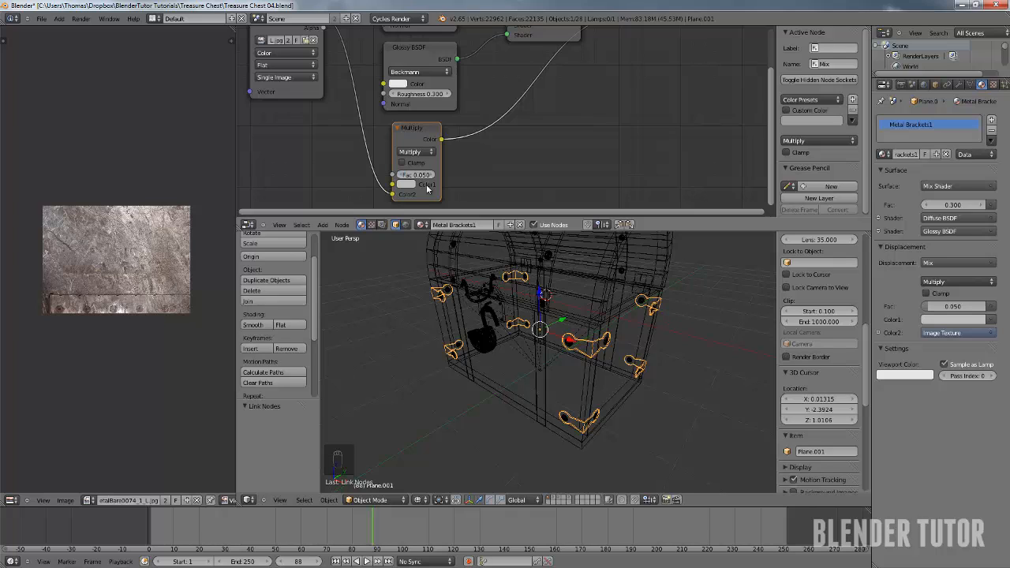
# Switch the 3D view to rendered shading and examine the metal surface of the corner brackets up close
pyautogui.click(439, 499)
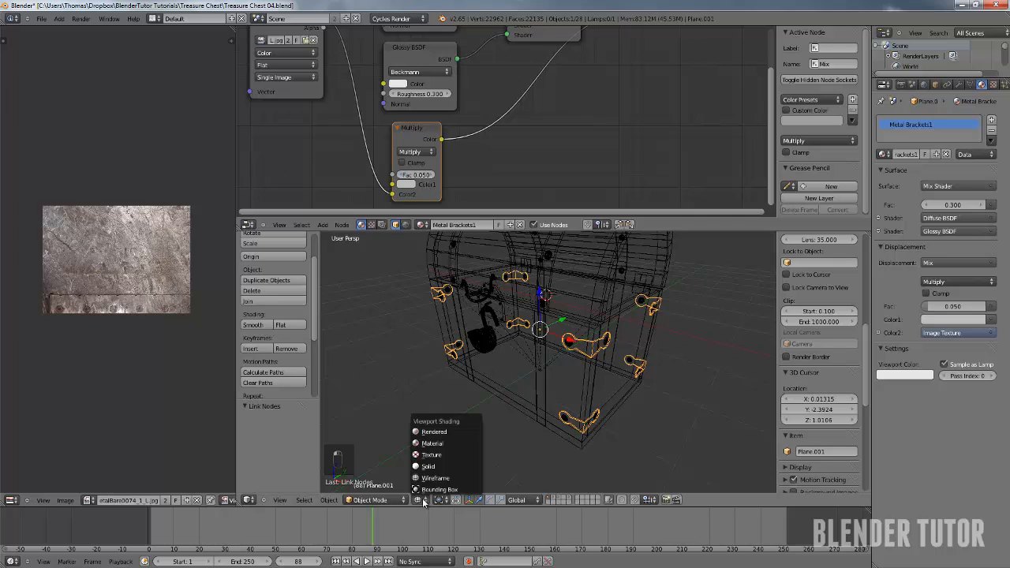
pyautogui.click(458, 426)
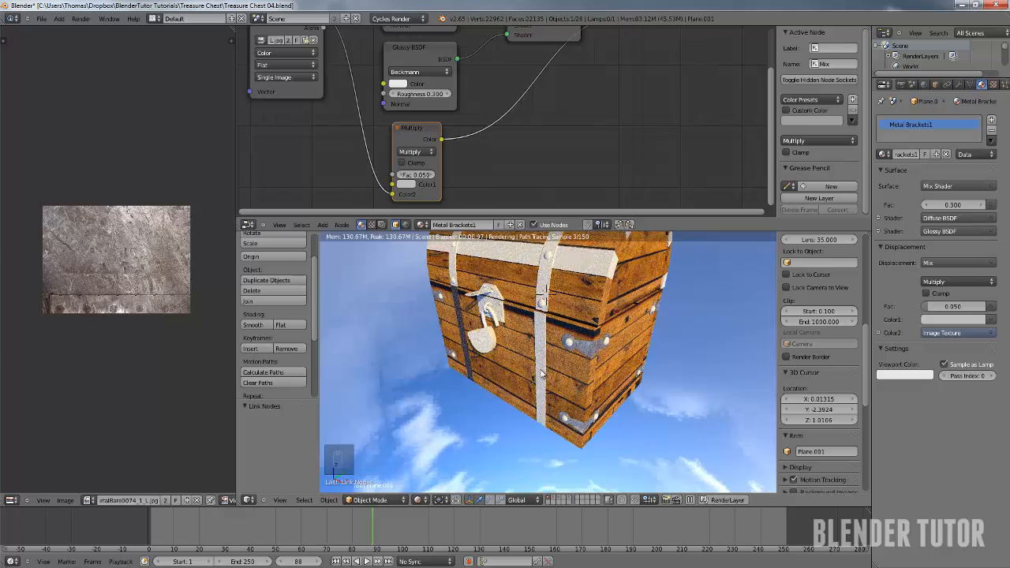
pyautogui.moveTo(536, 372); pyautogui.dragTo(565, 360, button='middle')
pyautogui.scroll(3, 558, 348)
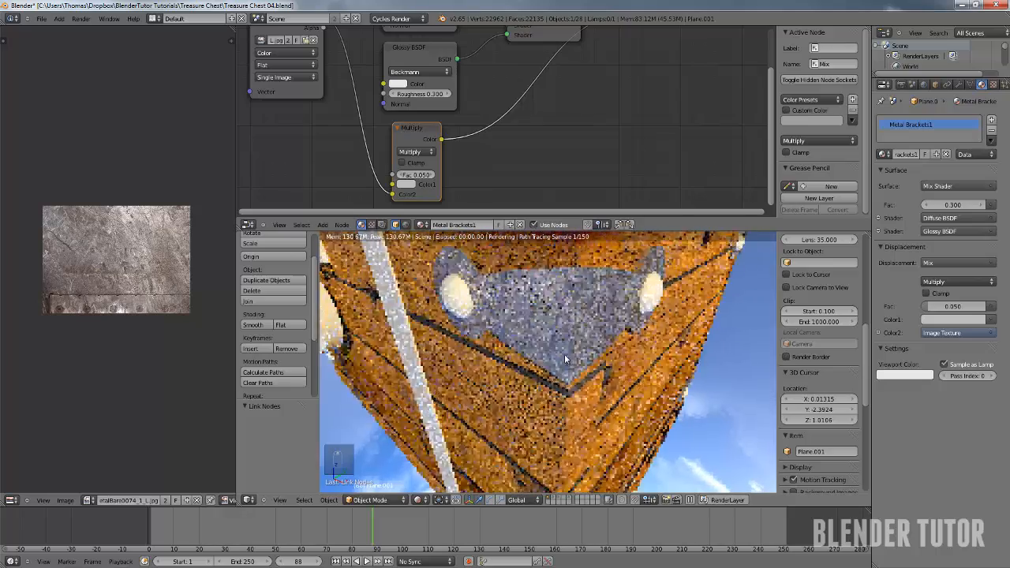
pyautogui.moveTo(548, 327); pyautogui.dragTo(592, 316, button='middle')
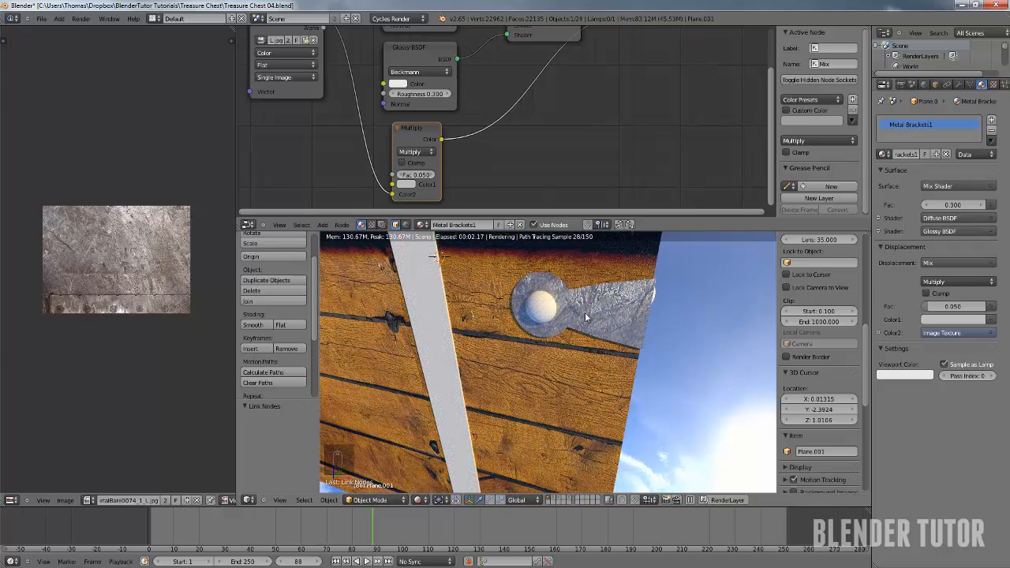
pyautogui.moveTo(584, 313)
pyautogui.mouseDown(button='middle')
pyautogui.moveTo(550, 328)
pyautogui.moveTo(553, 369)
pyautogui.moveTo(547, 353)
pyautogui.moveTo(430, 337)
pyautogui.mouseUp(button='middle')
pyautogui.scroll(5, 565, 320)
pyautogui.scroll(4, 557, 324)
pyautogui.scroll(-3, 552, 345)
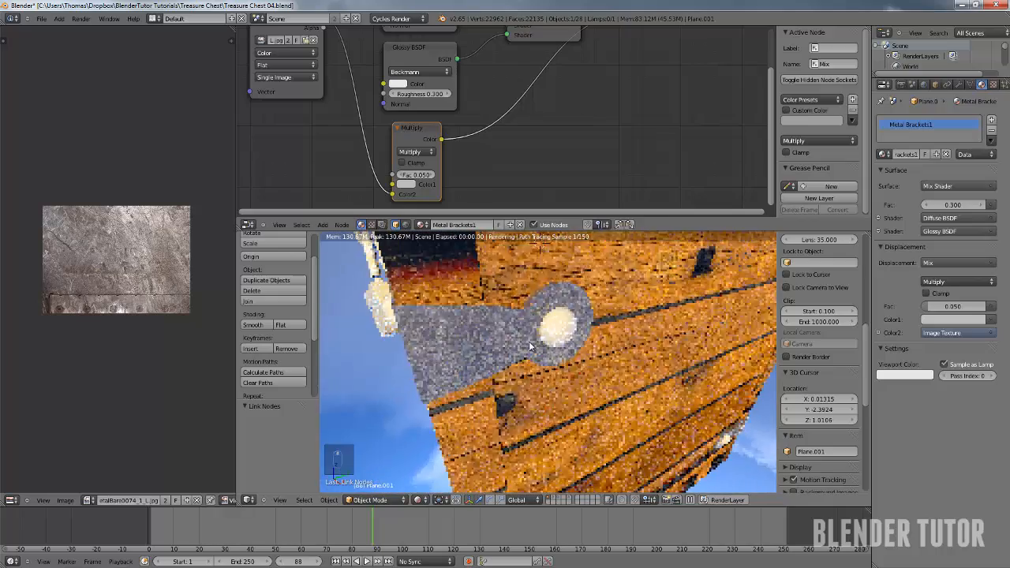
# Scale the brackets' whole UV layout up by about 1.6 over the metal texture
pyautogui.press('Tab')
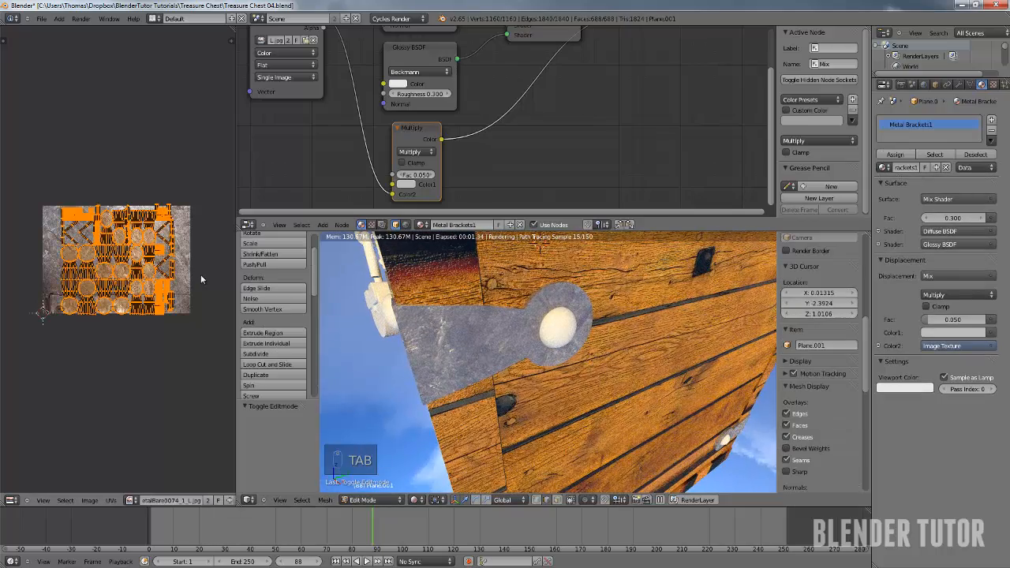
pyautogui.press('s')
pyautogui.click(231, 270)
pyautogui.press('Tab')
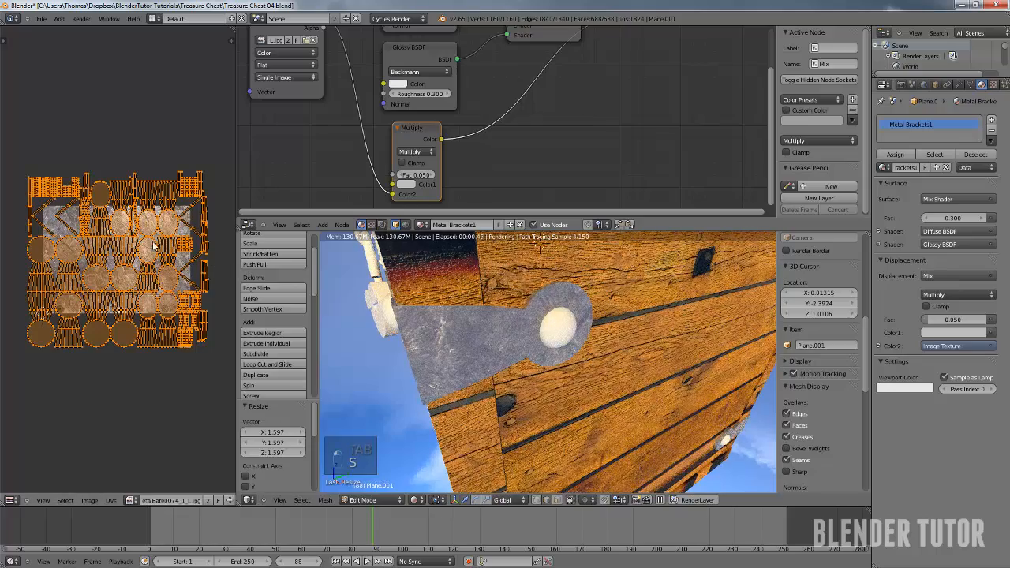
# Inspect the rescaled metal texture on the front corner bracket from several angles and distances
pyautogui.moveTo(462, 338); pyautogui.dragTo(524, 323, button='middle')
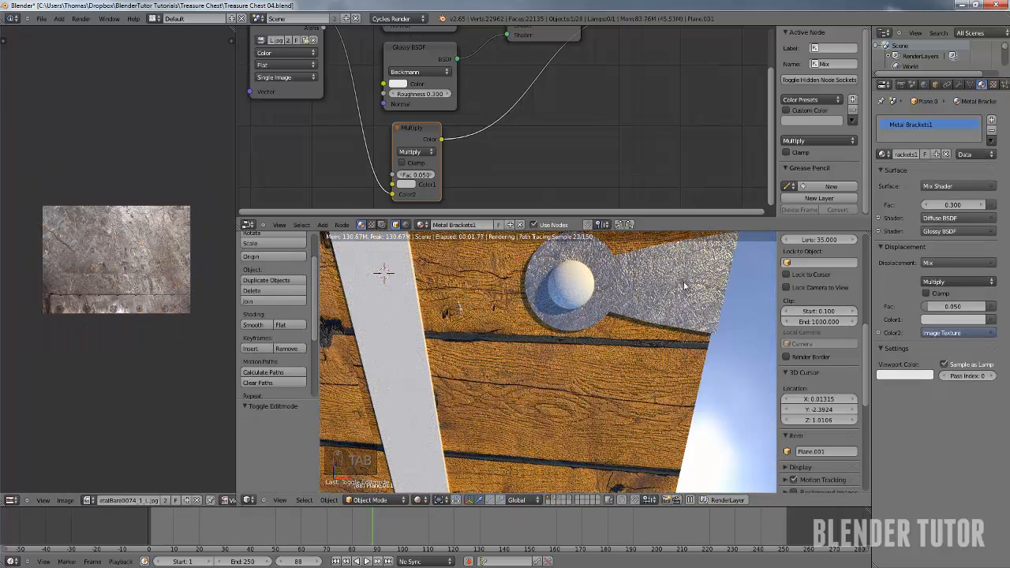
pyautogui.scroll(-1, 647, 292)
pyautogui.scroll(1, 610, 299)
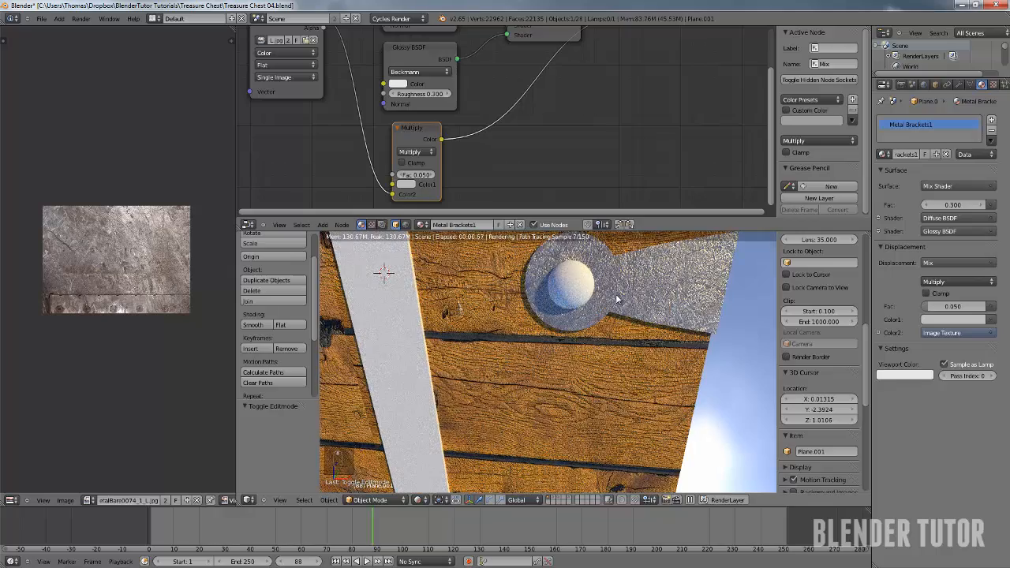
pyautogui.moveTo(624, 297); pyautogui.dragTo(646, 296, button='middle')
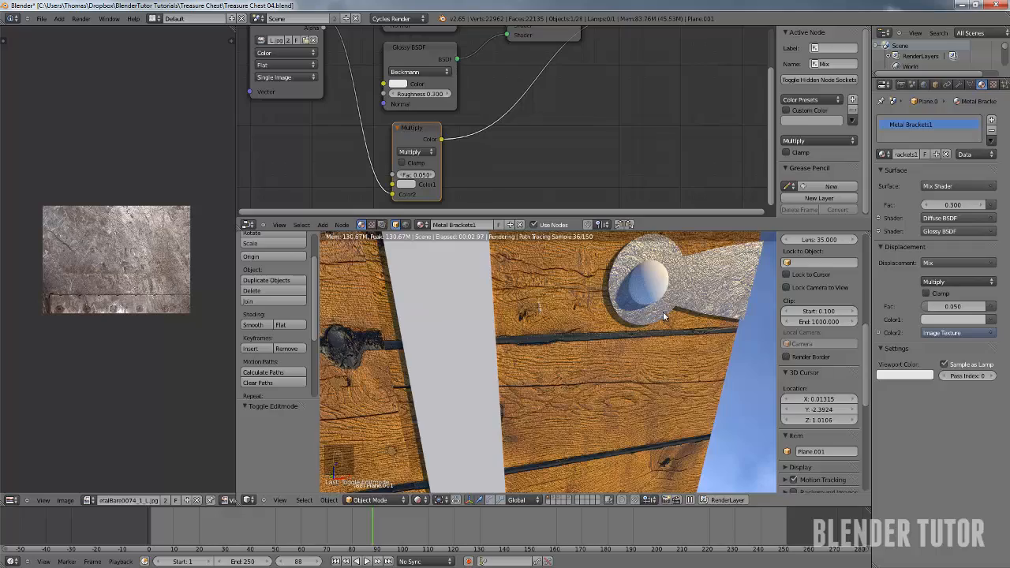
pyautogui.scroll(-2, 734, 259)
pyautogui.scroll(2, 735, 259)
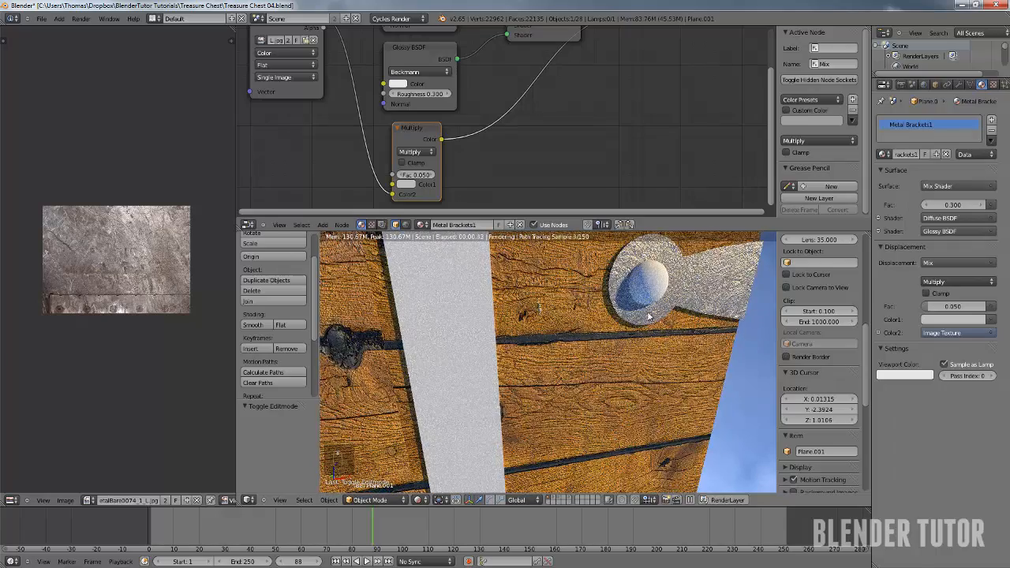
pyautogui.keyDown('shift'); pyautogui.moveTo(735, 259); pyautogui.dragTo(652, 291, button='middle'); pyautogui.keyUp('shift')
pyautogui.scroll(-3, 514, 314)
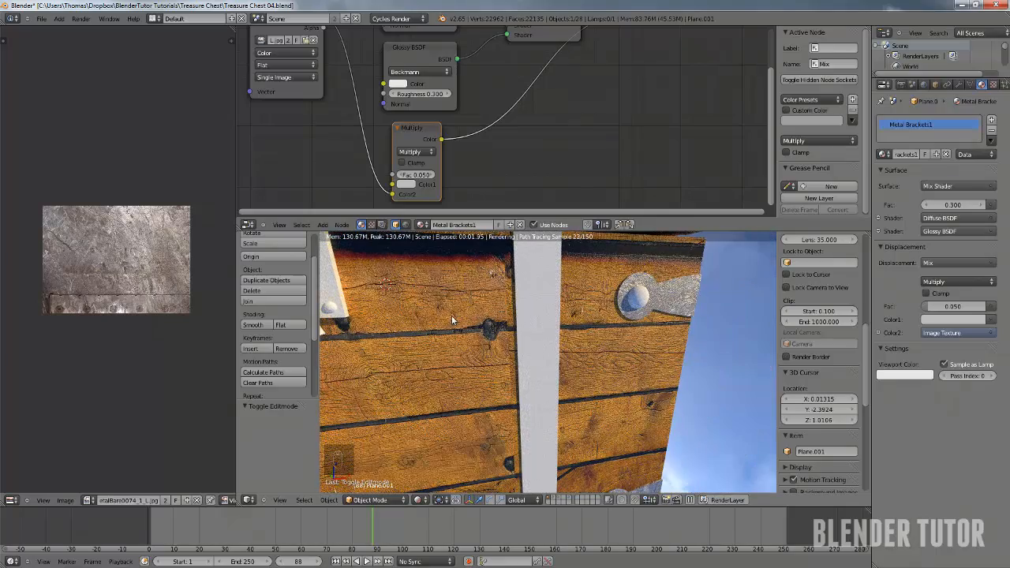
# Scale the chest body's UVs down slightly over the wood texture and check the planks in the rendered view
pyautogui.rightClick(455, 320)
pyautogui.press('Tab')
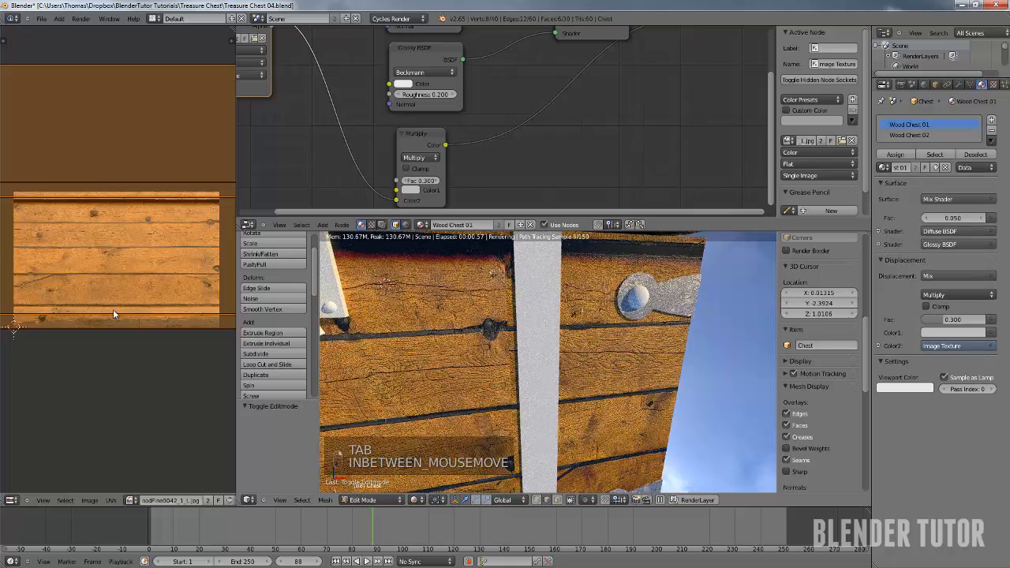
pyautogui.scroll(-2, 126, 308)
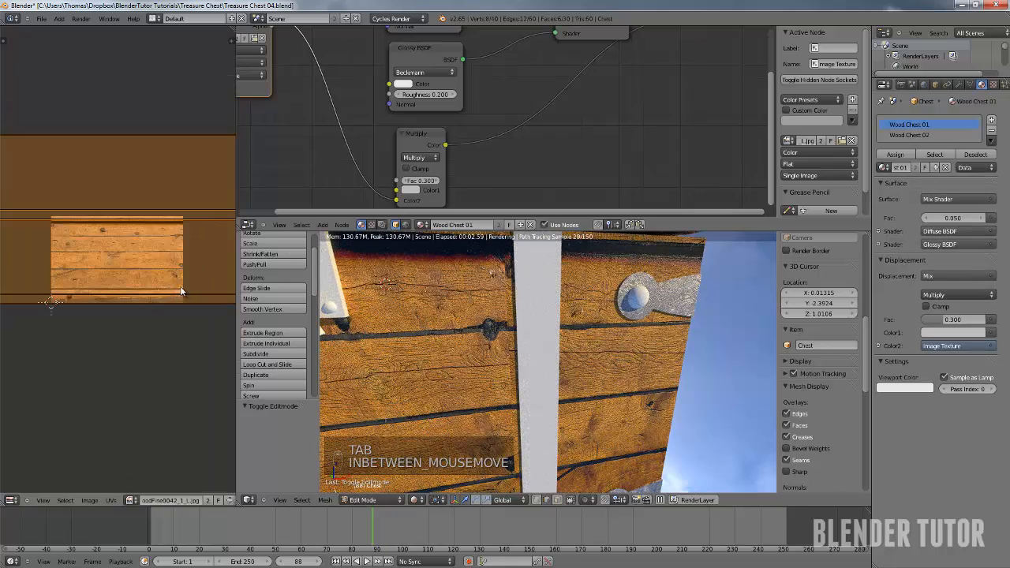
pyautogui.press('s')
pyautogui.press('s')
pyautogui.click(172, 285)
pyautogui.press('Tab')
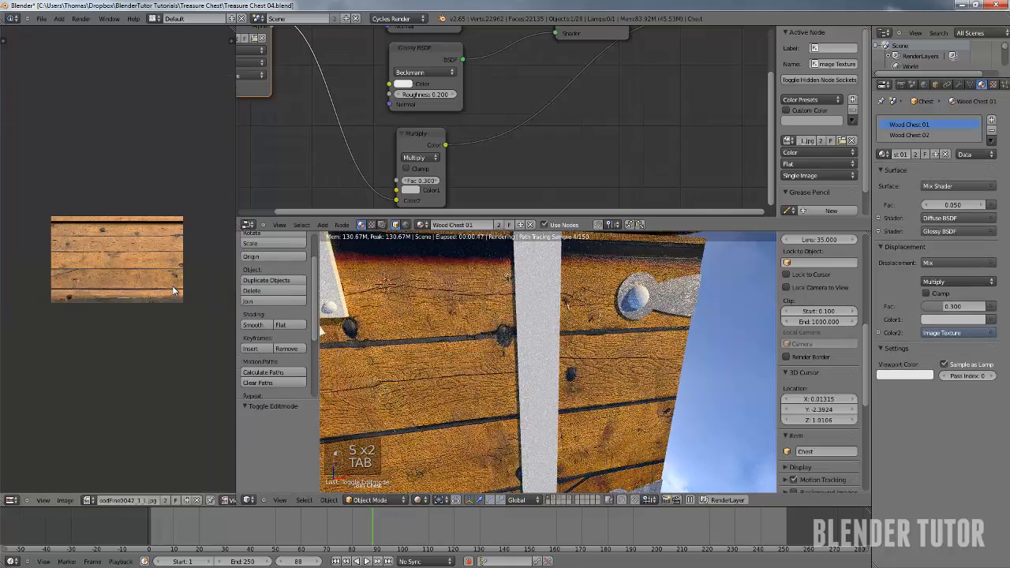
pyautogui.moveTo(439, 367); pyautogui.dragTo(449, 345, button='middle')
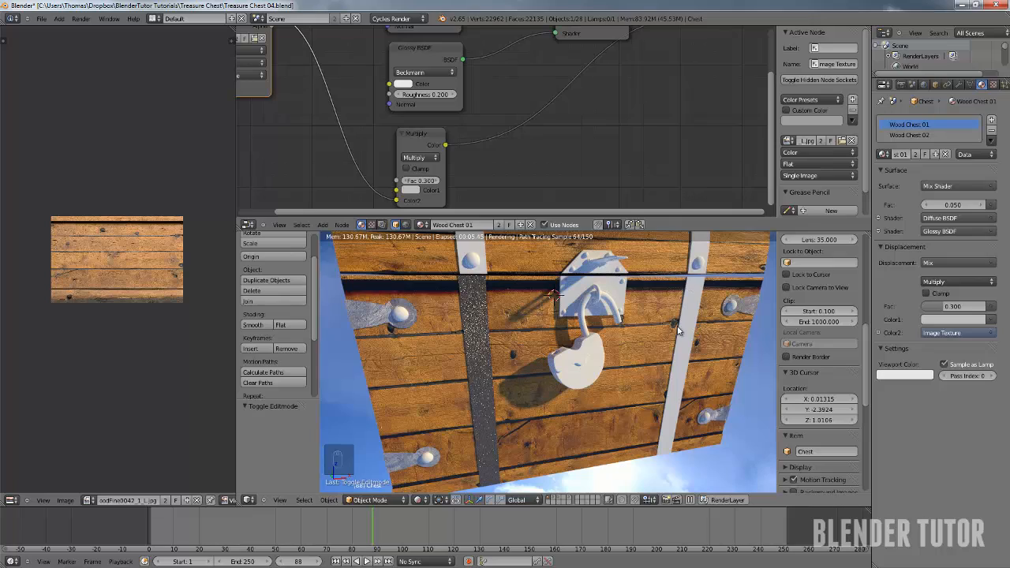
pyautogui.moveTo(618, 384); pyautogui.dragTo(698, 325, button='middle')
pyautogui.scroll(2, 546, 285)
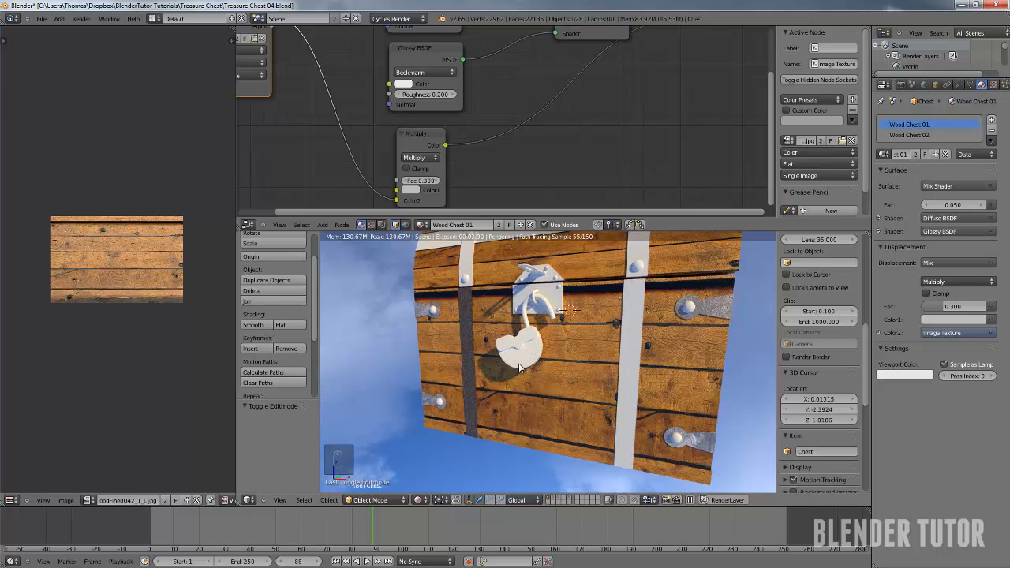
# Return the 3D view to solid shading and open the bottom lock plate behind the padlock in Edit Mode
pyautogui.click(421, 502)
pyautogui.click(430, 469)
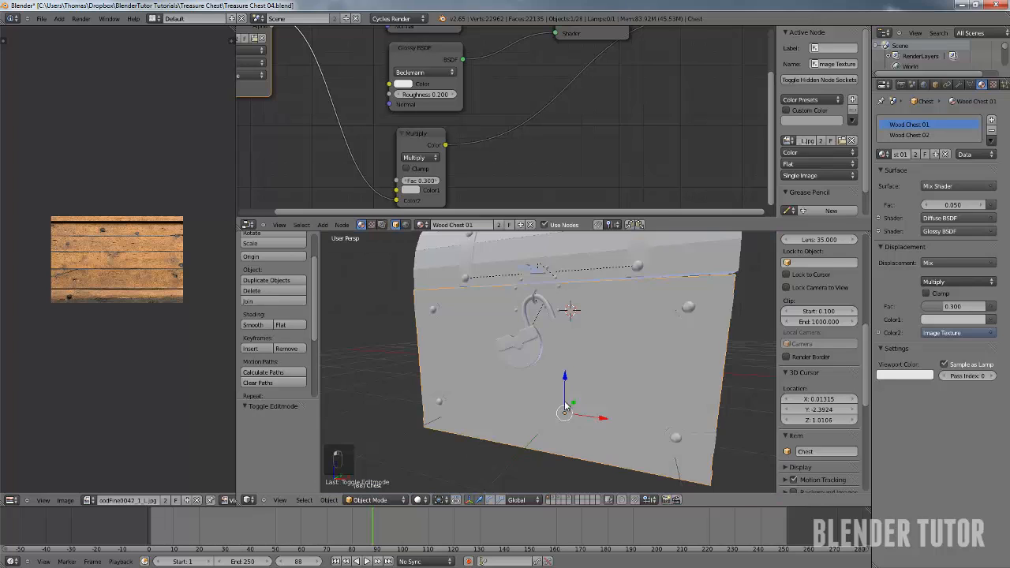
pyautogui.scroll(-3, 571, 365)
pyautogui.moveTo(571, 365); pyautogui.dragTo(620, 366, button='middle')
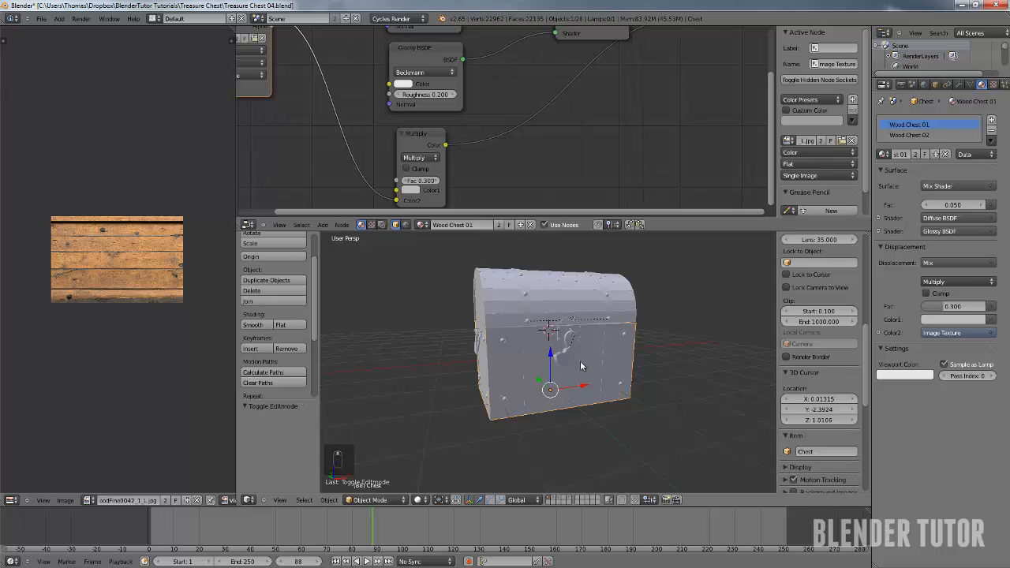
pyautogui.scroll(4, 584, 363)
pyautogui.scroll(-1, 591, 357)
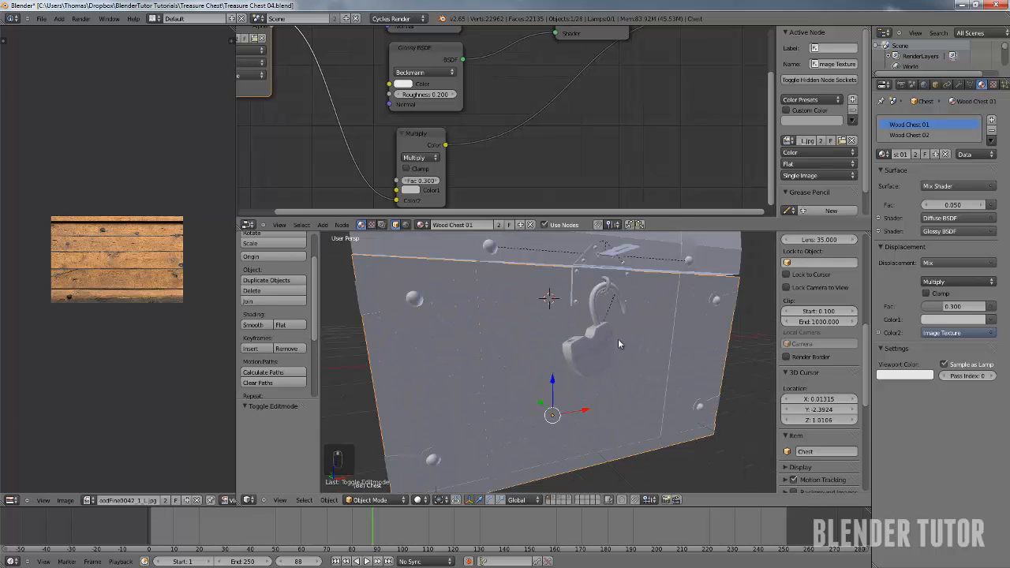
pyautogui.scroll(-4, 597, 344)
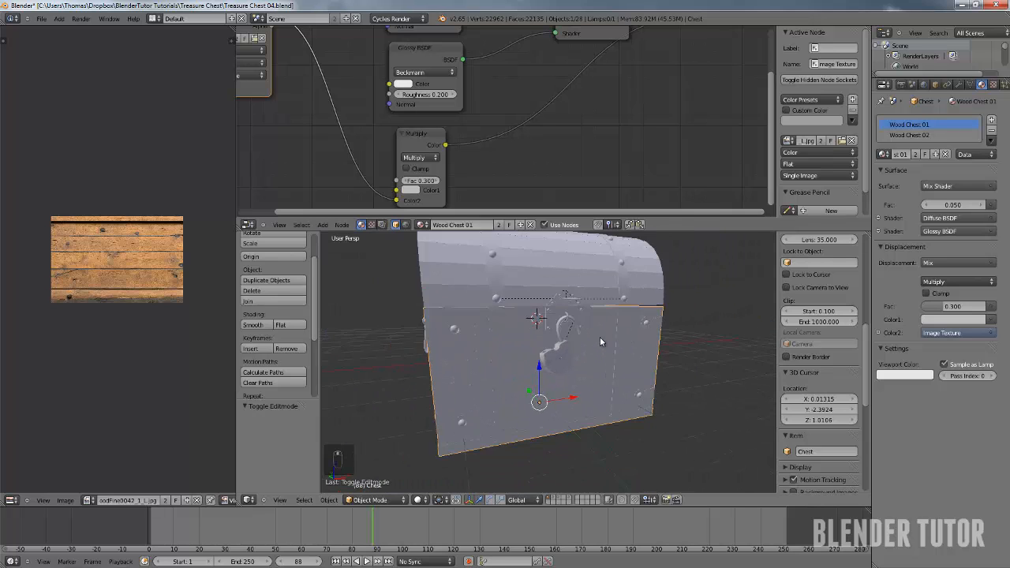
pyautogui.scroll(4, 555, 358)
pyautogui.rightClick(544, 301)
pyautogui.press('Tab')
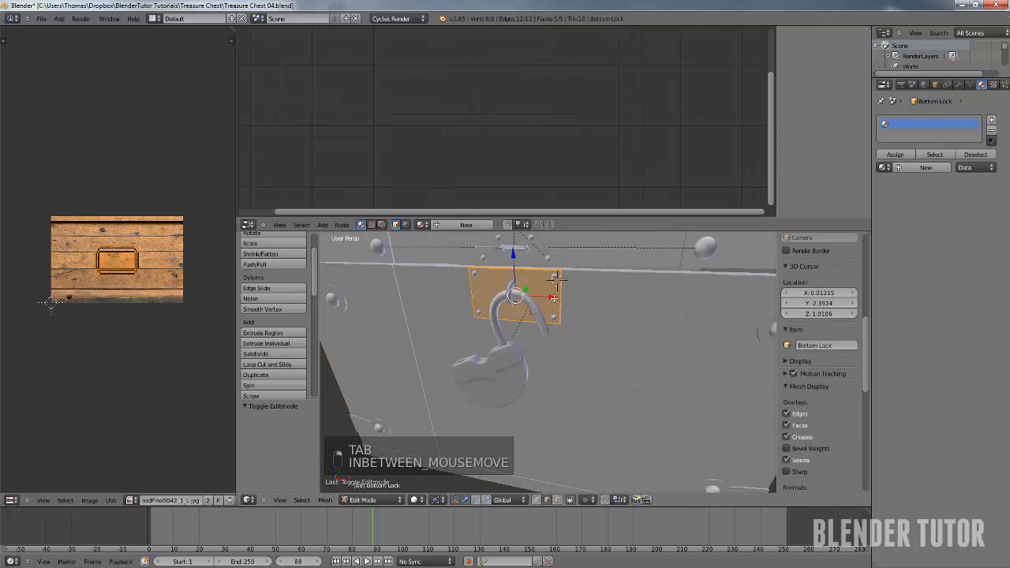
pyautogui.moveTo(545, 307); pyautogui.dragTo(523, 312, button='middle')
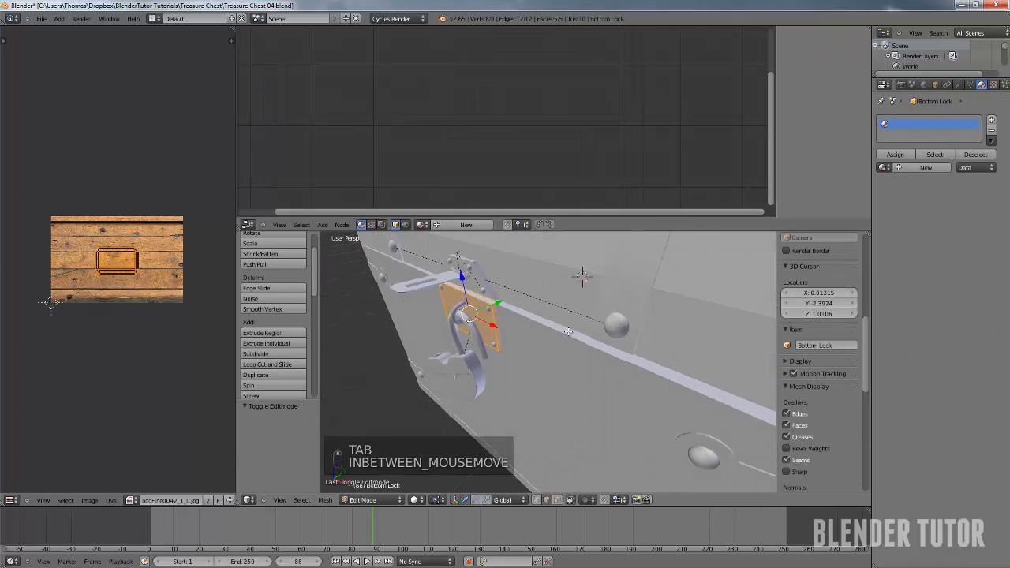
pyautogui.press('r')
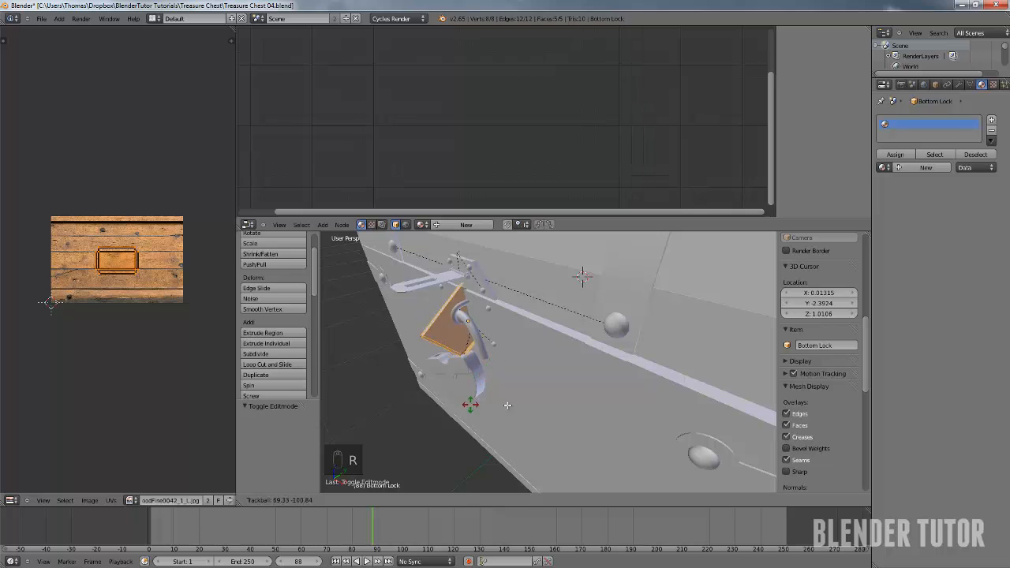
pyautogui.rightClick(537, 351)
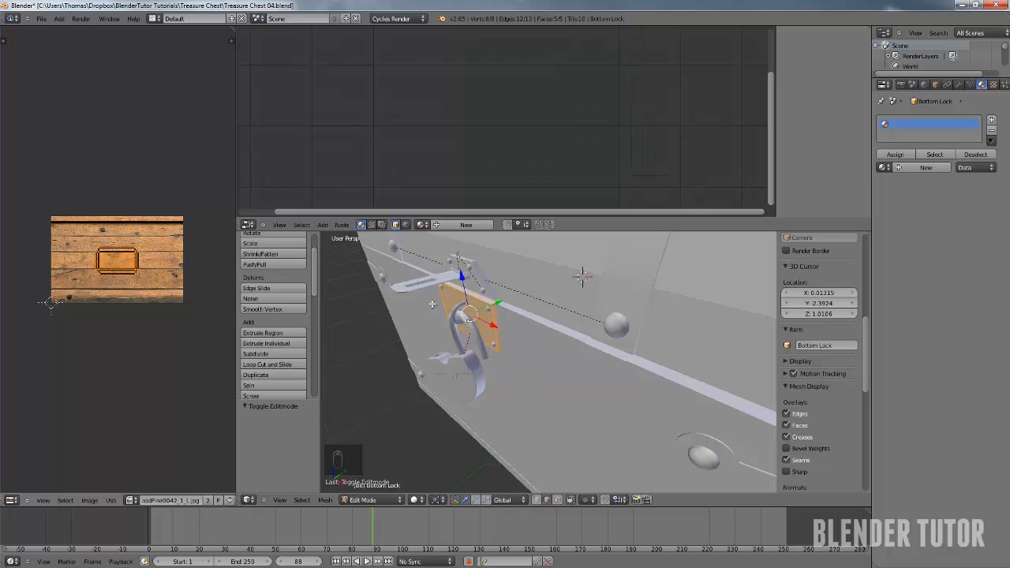
# Replace the wood image behind the lock plate's UVs with the existing MetalBare0074_1_L.jpg texture
pyautogui.scroll(5, 144, 256)
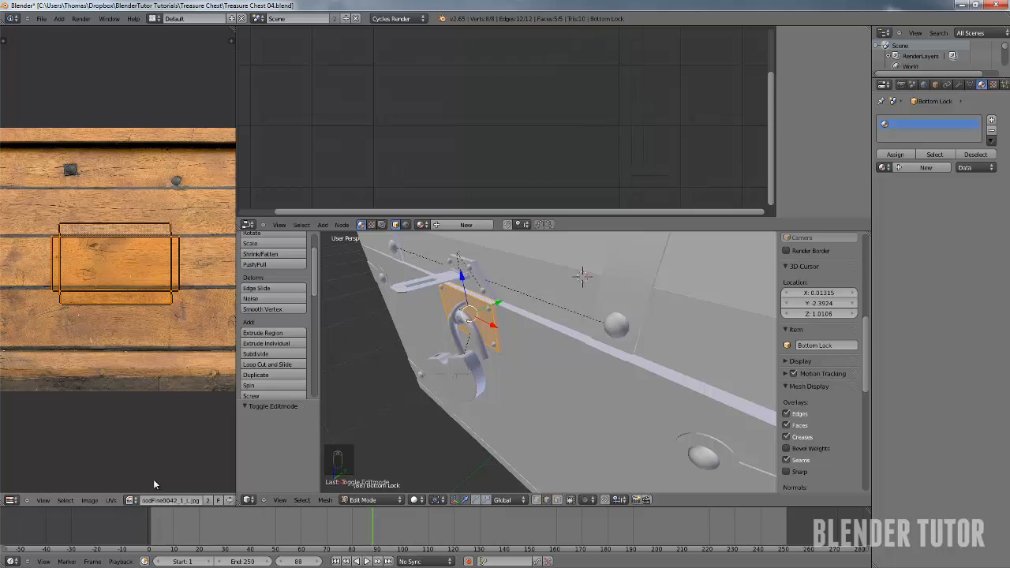
pyautogui.scroll(-3, 153, 478)
pyautogui.scroll(-1, 189, 500)
pyautogui.click(217, 500)
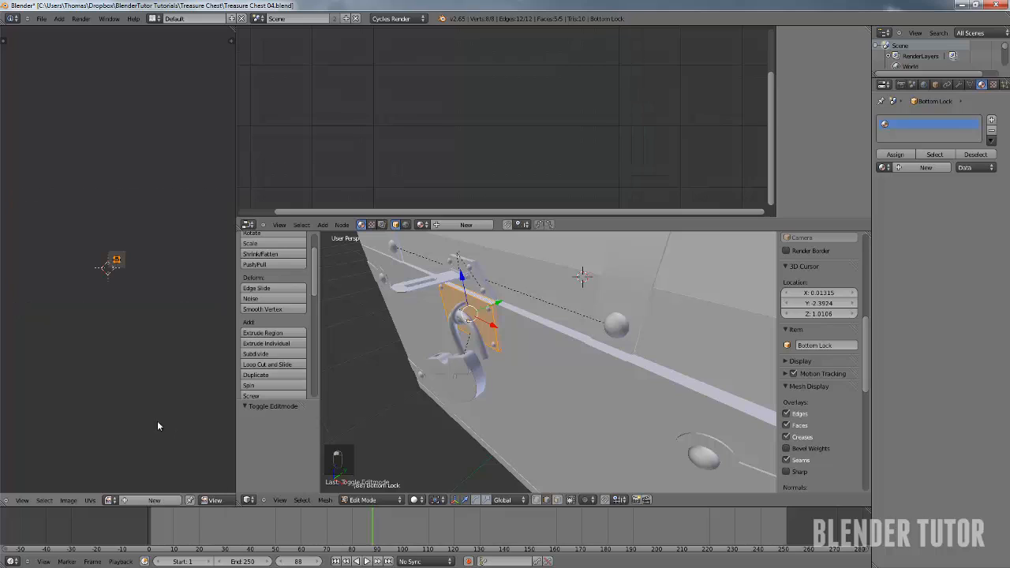
pyautogui.click(69, 500)
pyautogui.click(109, 497)
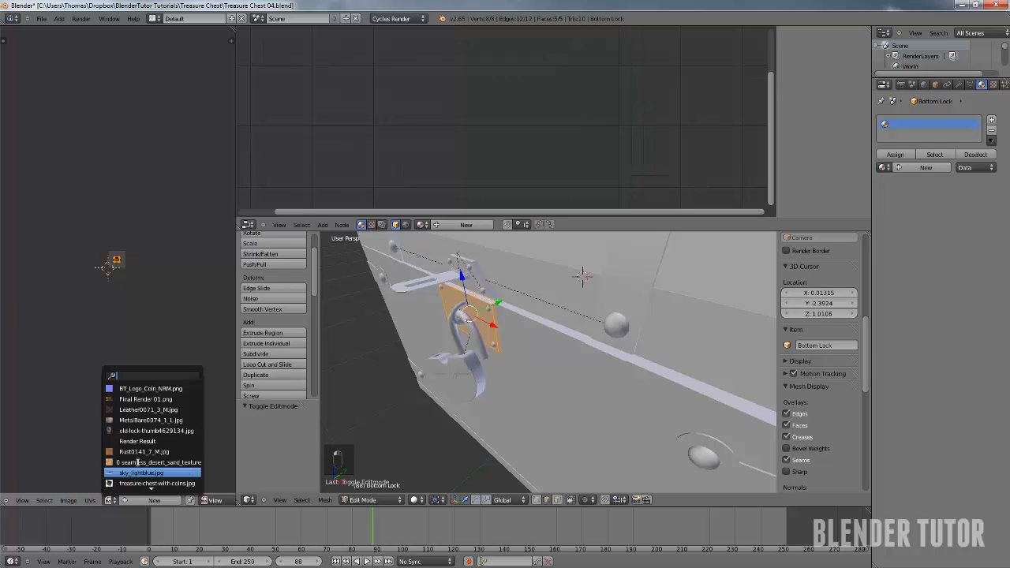
pyautogui.click(151, 420)
pyautogui.scroll(1, 141, 318)
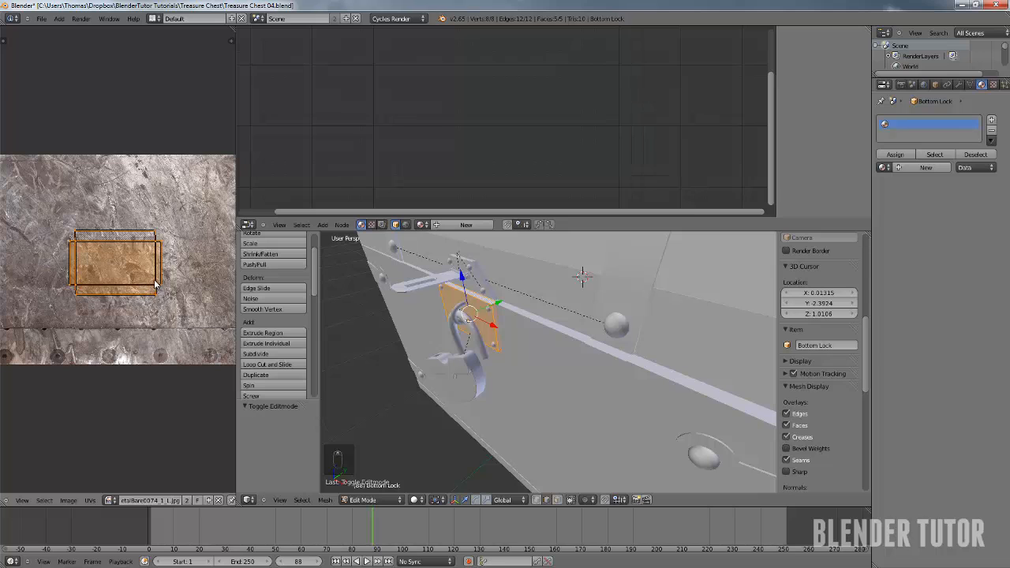
# Scale the lock plate's UVs up by about 1.5, reposition them within the clean metal area, and leave Edit Mode
pyautogui.press('s')
pyautogui.click(184, 299)
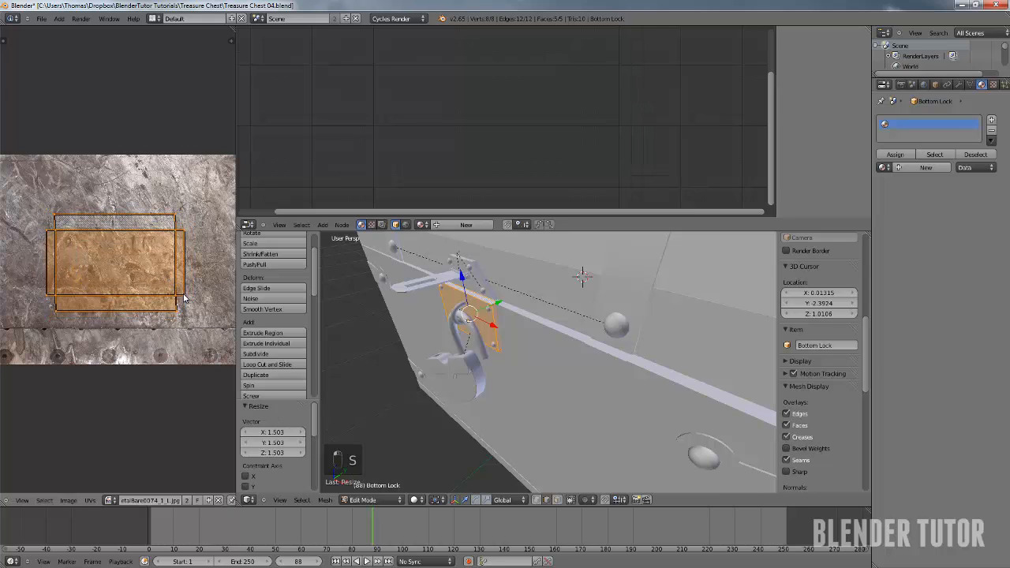
pyautogui.press('g')
pyautogui.click(163, 260)
pyautogui.press('Tab')
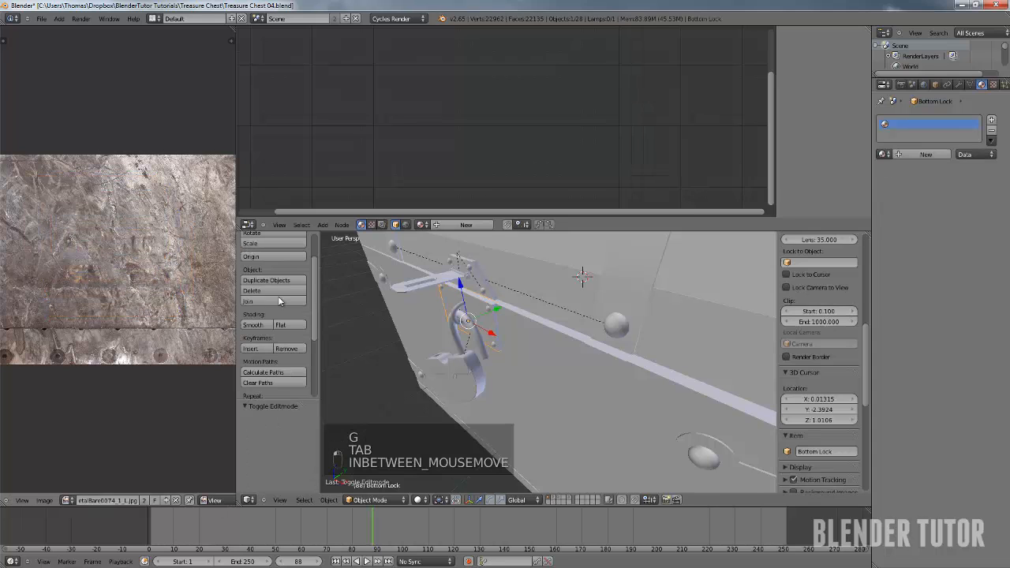
# Assign the existing Metal Brackets1 material to the bottom lock plate and check it from the front in rendered shading
pyautogui.click(886, 154)
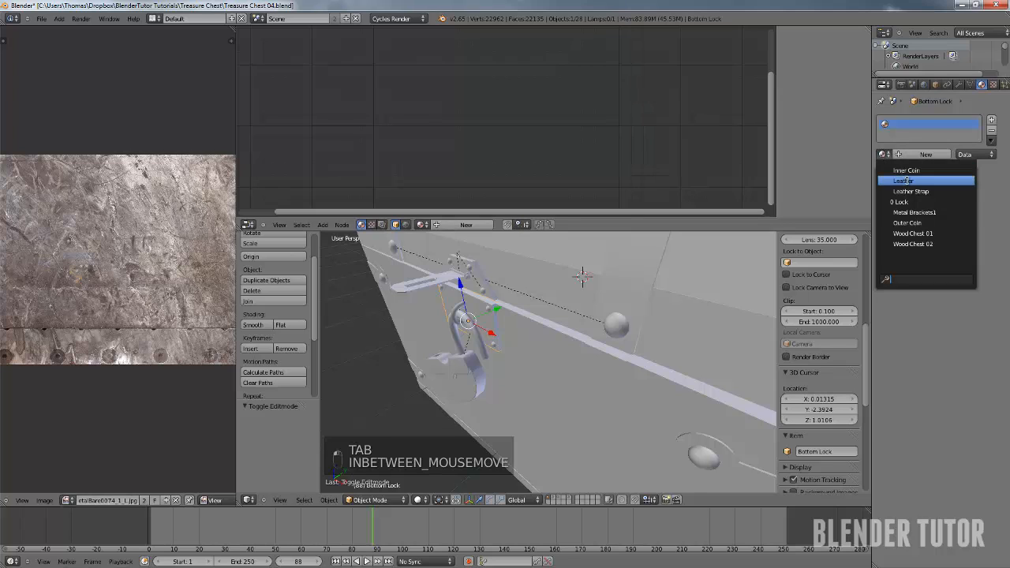
pyautogui.click(914, 212)
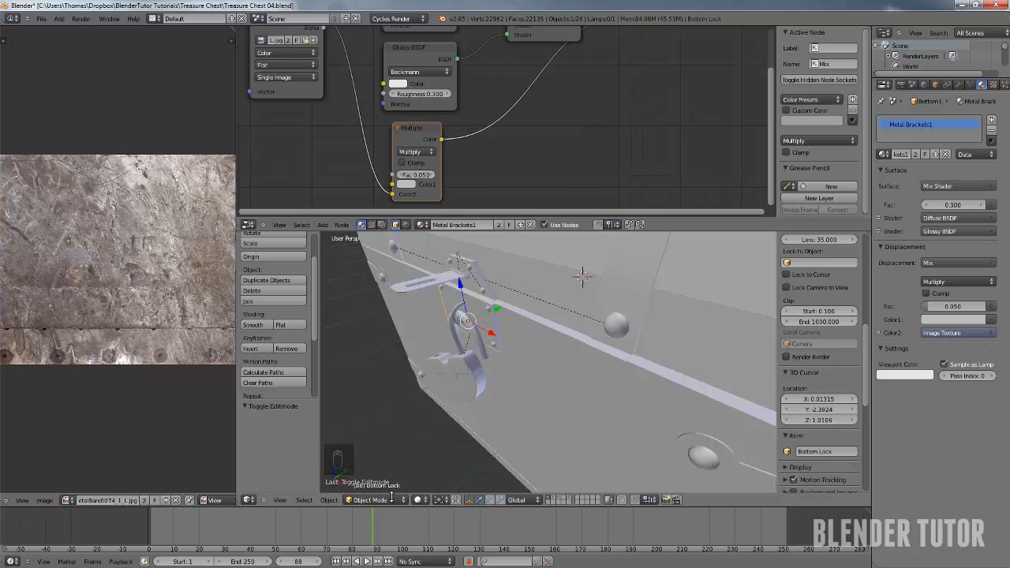
pyautogui.click(417, 499)
pyautogui.click(439, 433)
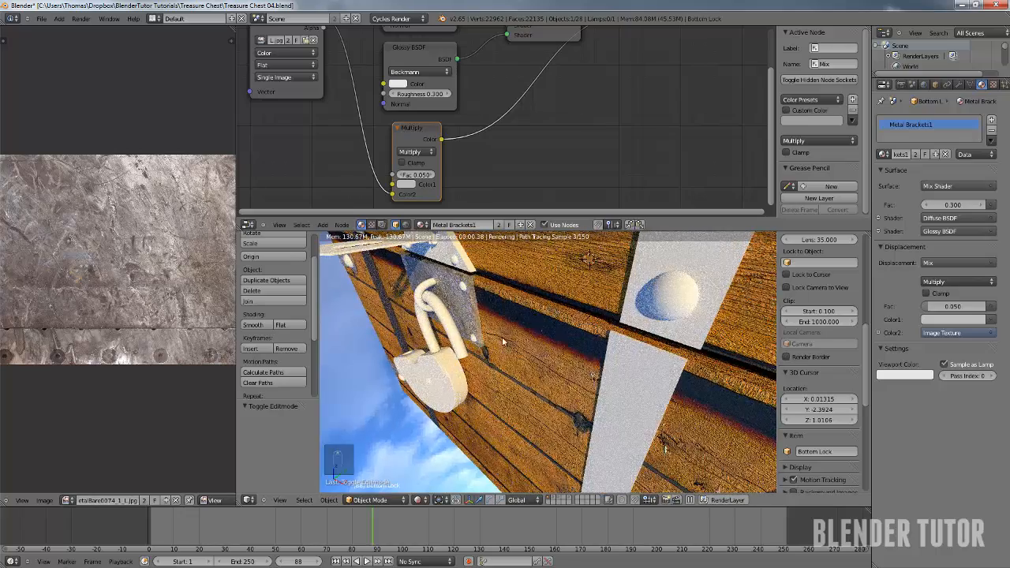
pyautogui.moveTo(502, 342); pyautogui.dragTo(574, 344, button='middle')
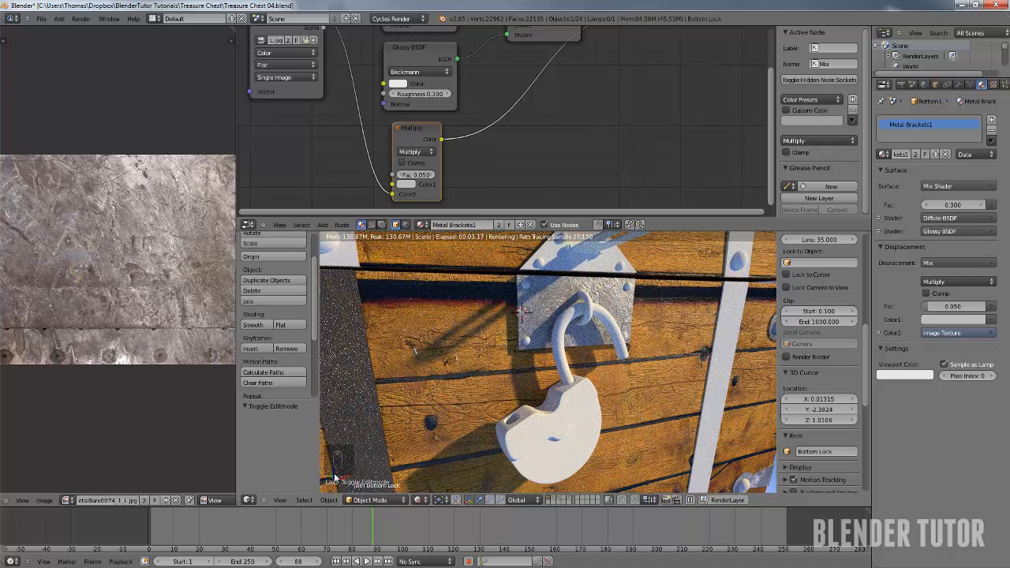
# Return the 3D view to solid shading and examine the bolts and lock plate closely in the Final Render 02 reference in Windows Photo Viewer
pyautogui.click(424, 499)
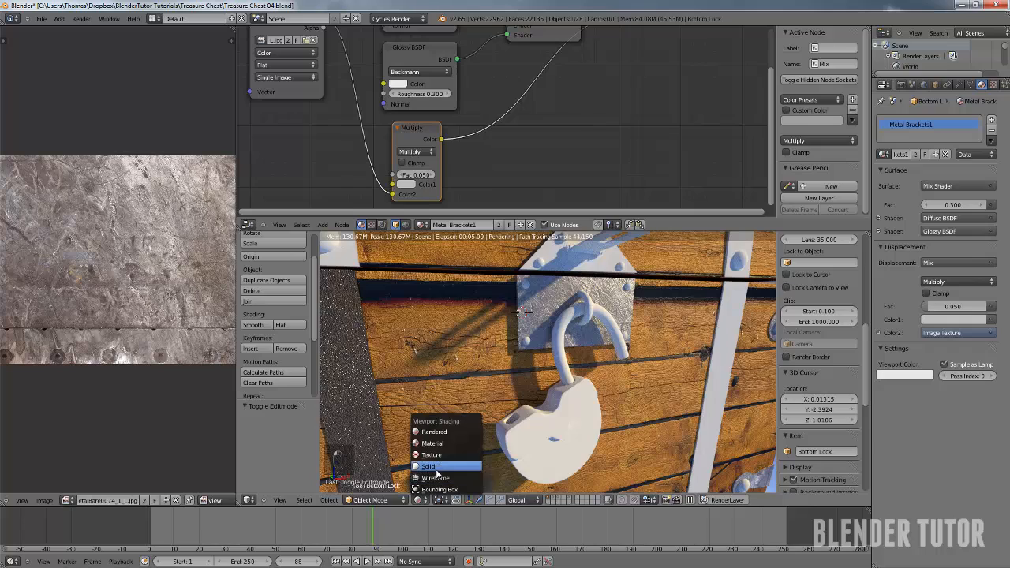
pyautogui.click(438, 470)
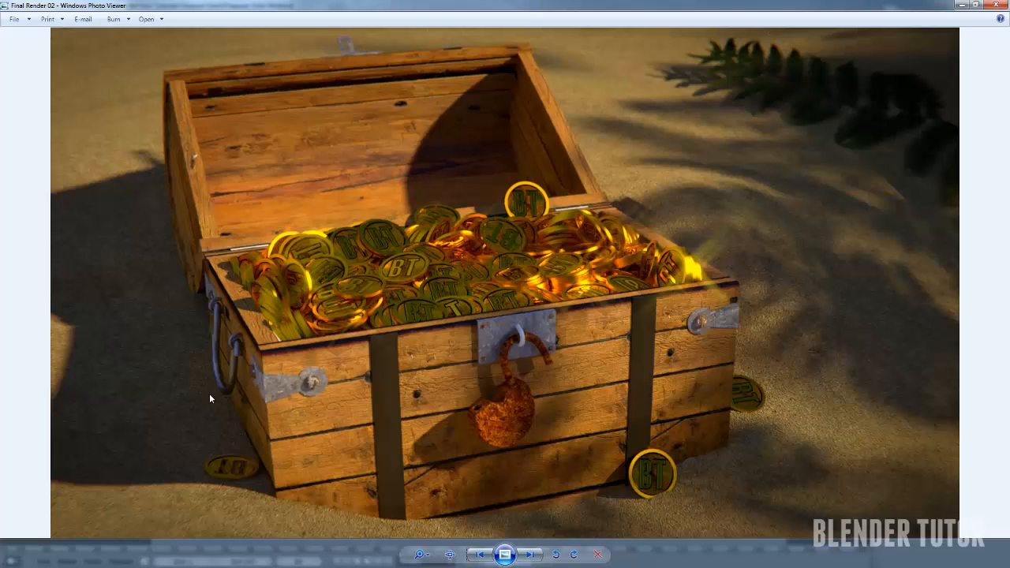
pyautogui.scroll(4, 373, 386)
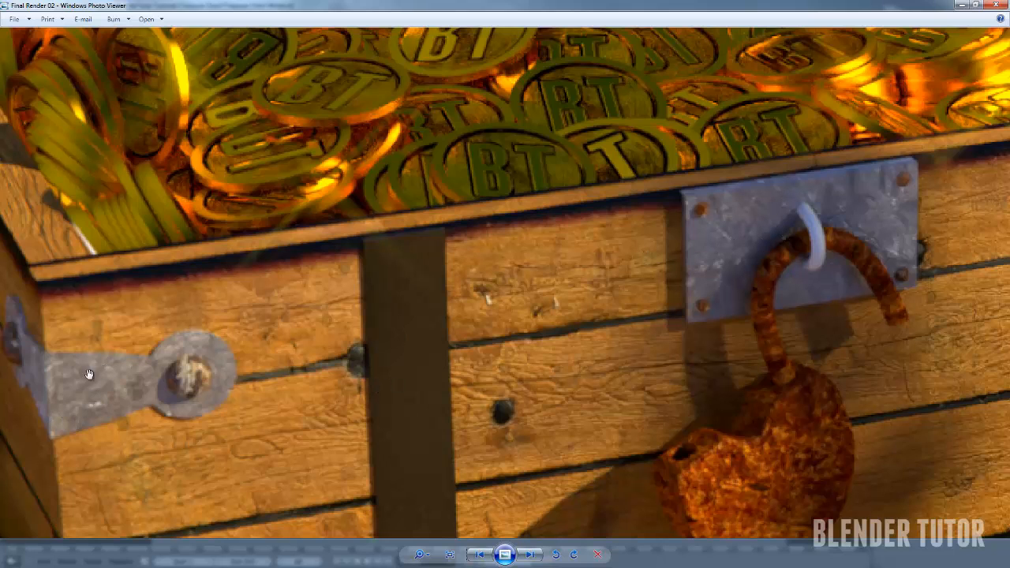
pyautogui.scroll(-4, 379, 351)
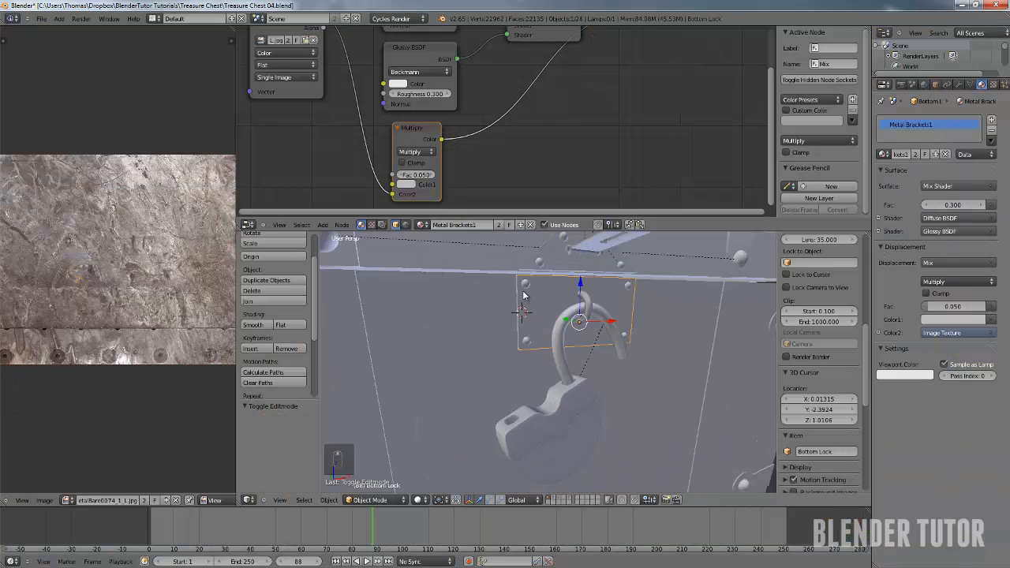
# Back in Blender, select the bottom lock plate's bolts and give them a new material named Rusty Bolt
pyautogui.click(523, 285)
pyautogui.rightClick(540, 265)
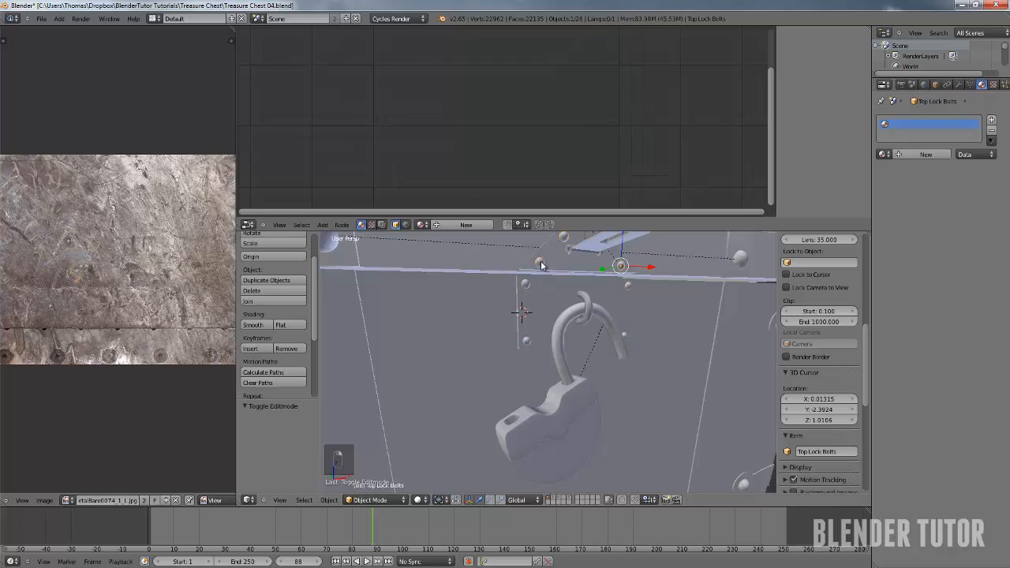
pyautogui.rightClick(526, 284)
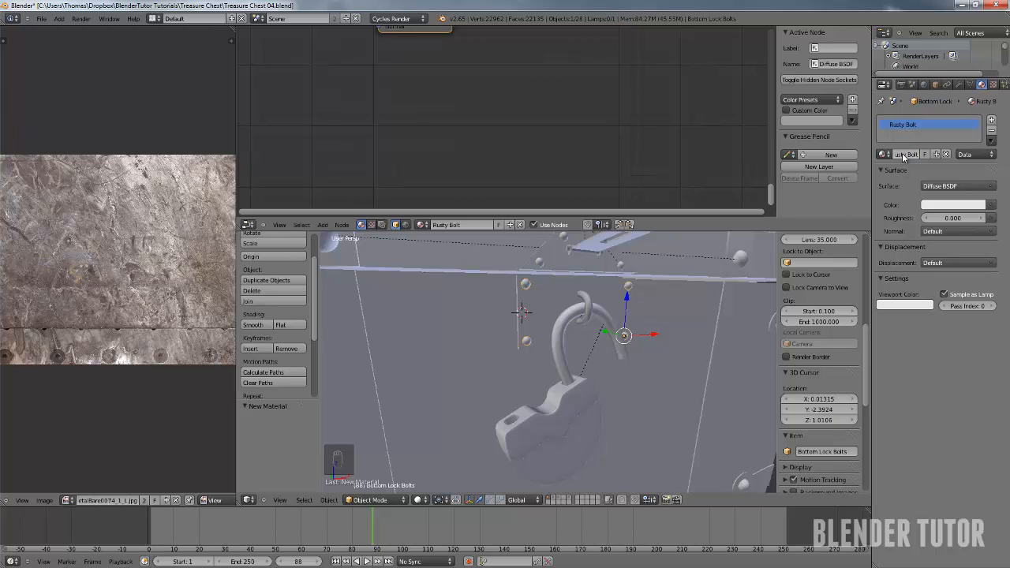
# Open the bottom lock bolts in Edit Mode, unlink the metal image from their UVs, and show the chest in wireframe
pyautogui.press('Tab')
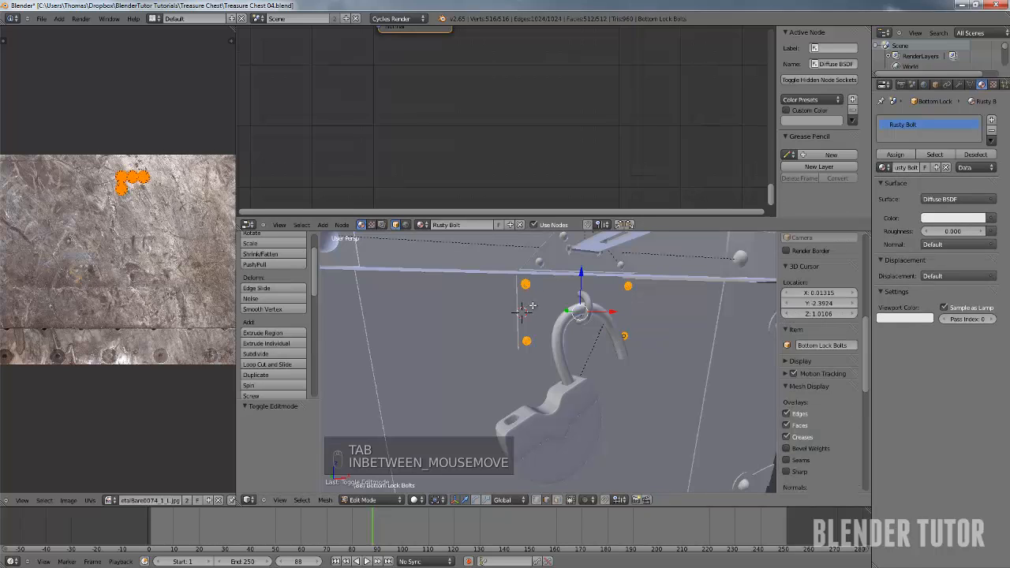
pyautogui.click(219, 501)
pyautogui.scroll(4, 539, 322)
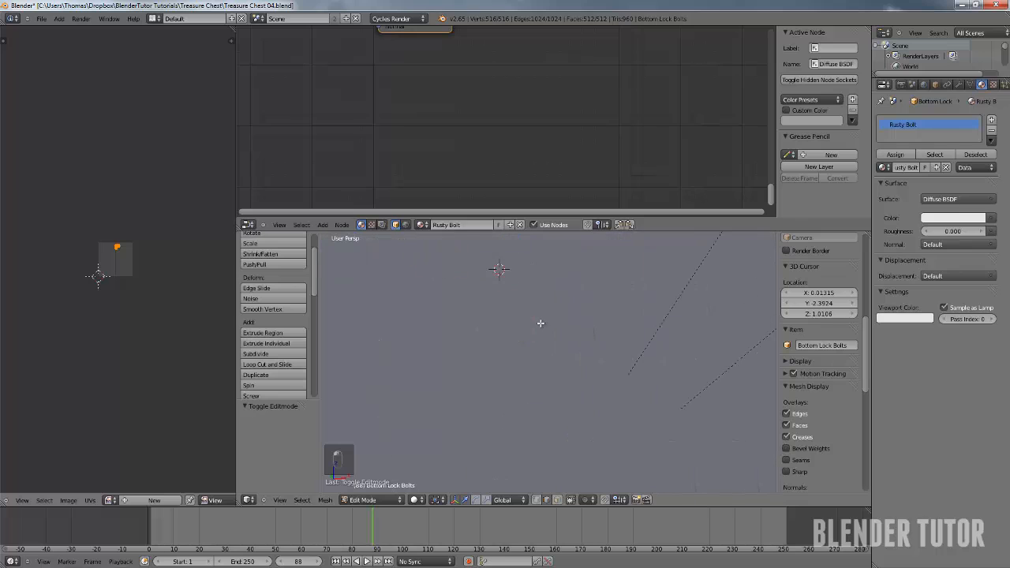
pyautogui.scroll(-3, 538, 323)
pyautogui.press('a')
pyautogui.press('a')
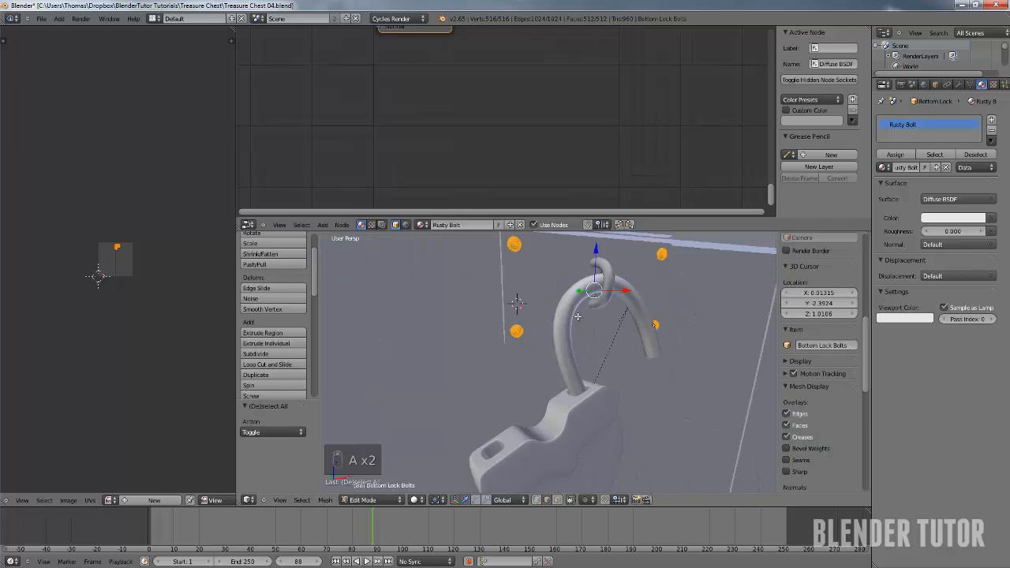
pyautogui.moveTo(608, 307)
pyautogui.mouseDown(button='middle')
pyautogui.moveTo(563, 314)
pyautogui.moveTo(525, 295)
pyautogui.moveTo(490, 309)
pyautogui.moveTo(587, 306)
pyautogui.moveTo(537, 318)
pyautogui.mouseUp(button='middle')
pyautogui.press('z')
pyautogui.keyDown('shift'); pyautogui.moveTo(440, 308); pyautogui.dragTo(544, 287, button='middle'); pyautogui.keyUp('shift')
pyautogui.scroll(-2, 545, 296)
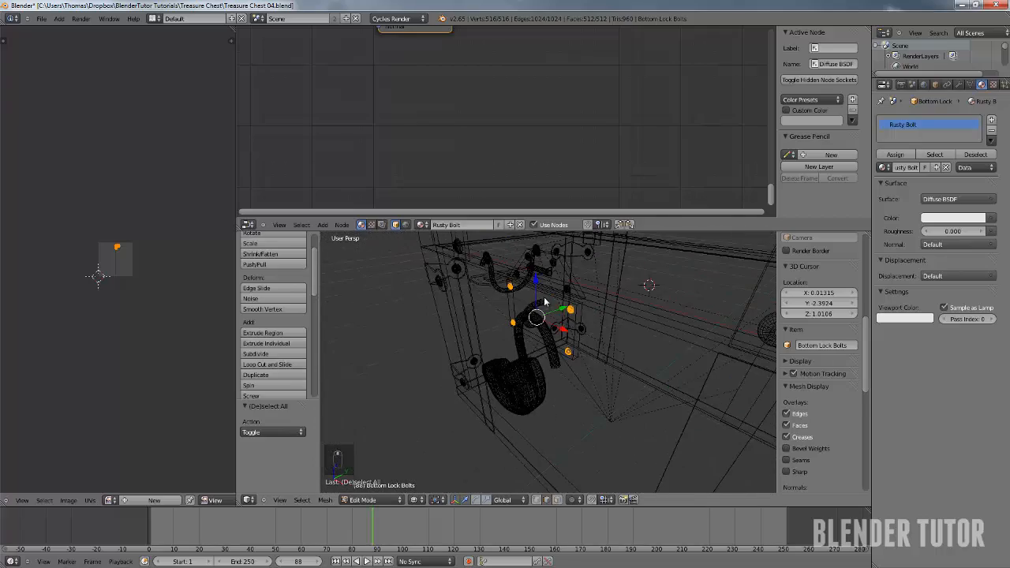
# Select the whole mesh of the bottom lock bolts and unwrap it with the standard Unwrap method
pyautogui.press('Tab')
pyautogui.press('Tab')
pyautogui.press('a')
pyautogui.press('a')
pyautogui.press('a')
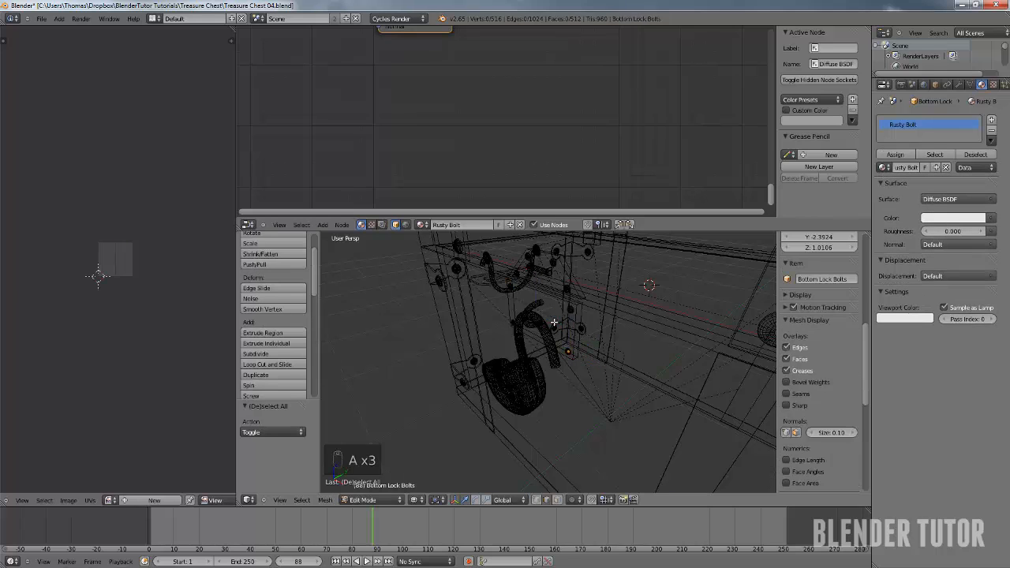
pyautogui.press('a')
pyautogui.press('u')
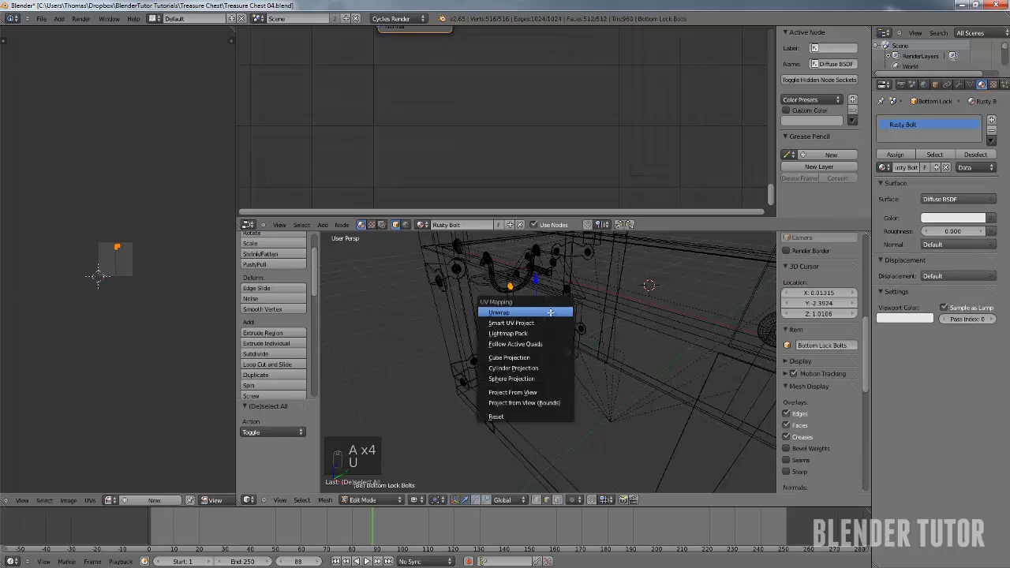
pyautogui.click(555, 313)
pyautogui.scroll(3, 186, 253)
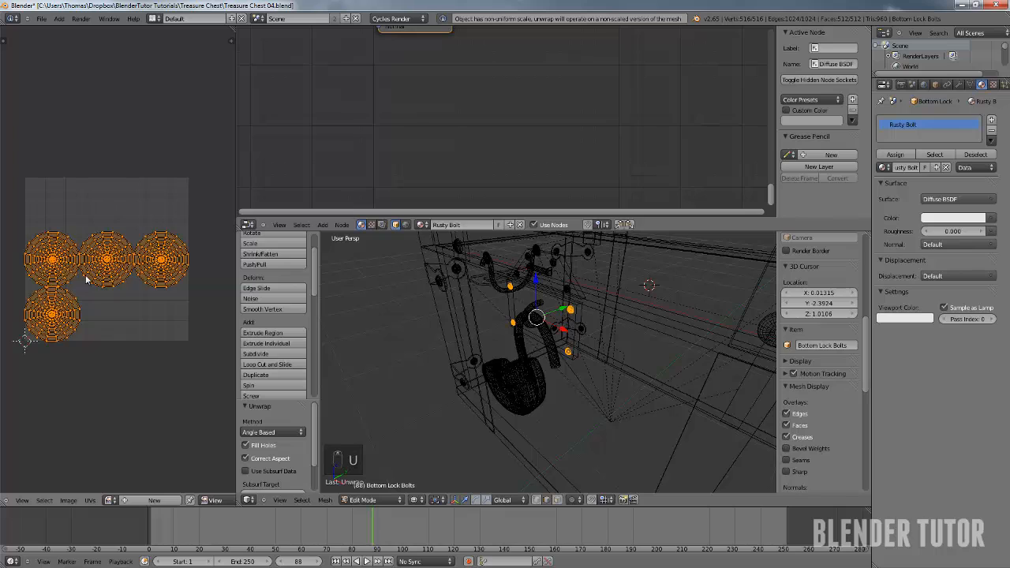
# Load MetalScratches0052_L.jpg from the Textures folder as the image behind the bolts' UVs
pyautogui.click(68, 500)
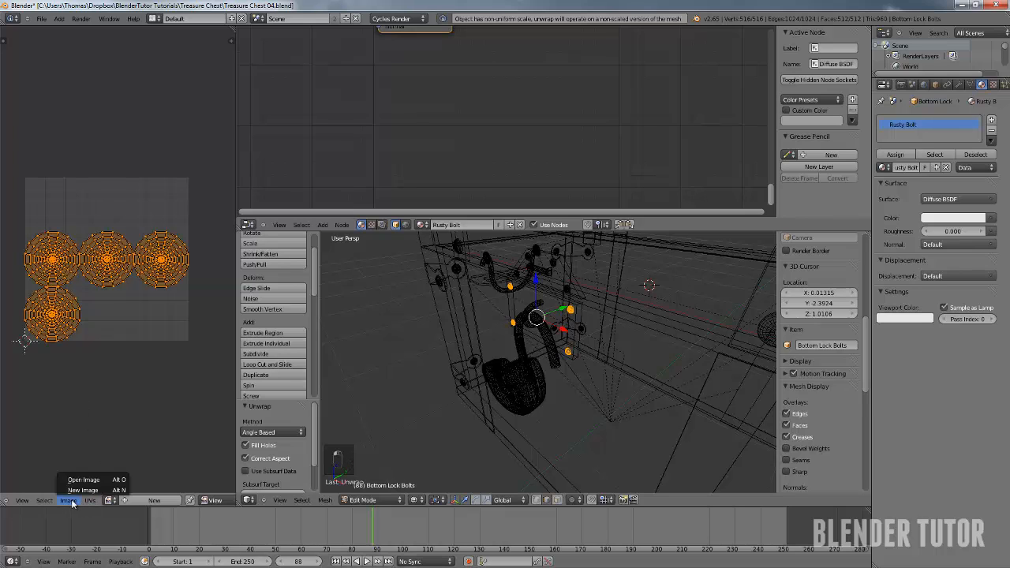
pyautogui.click(84, 481)
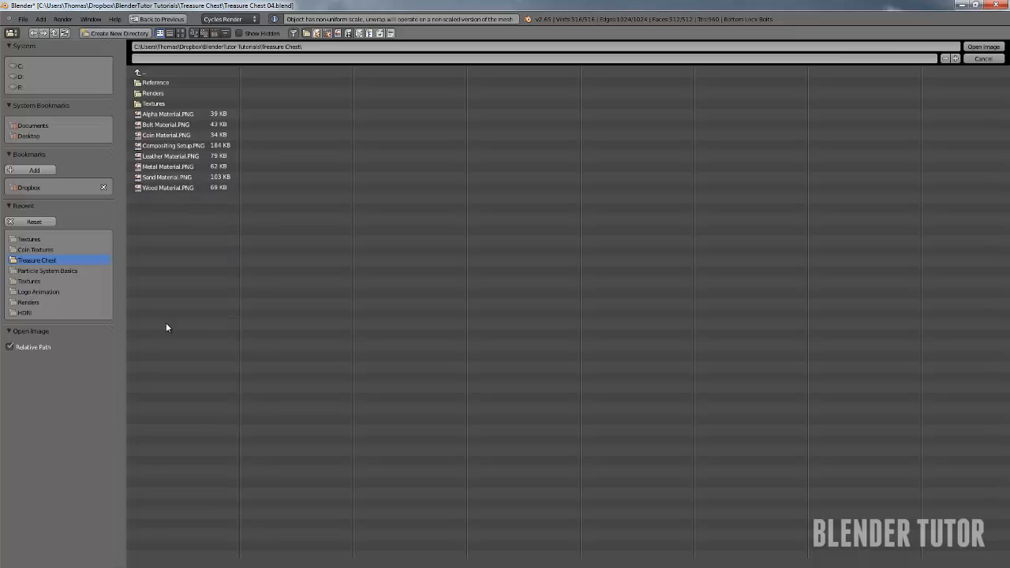
pyautogui.click(154, 103)
pyautogui.click(180, 33)
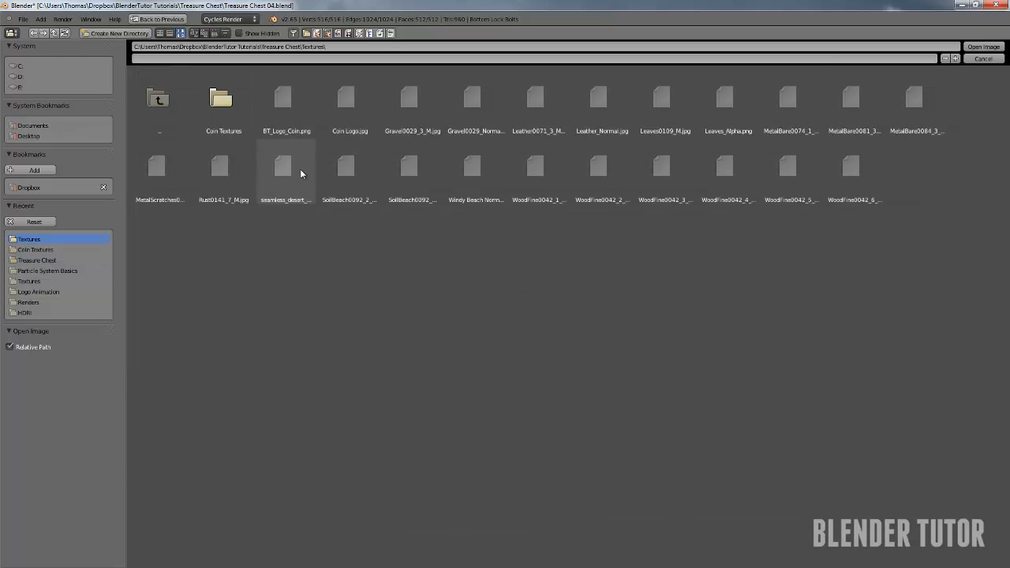
pyautogui.click(175, 165)
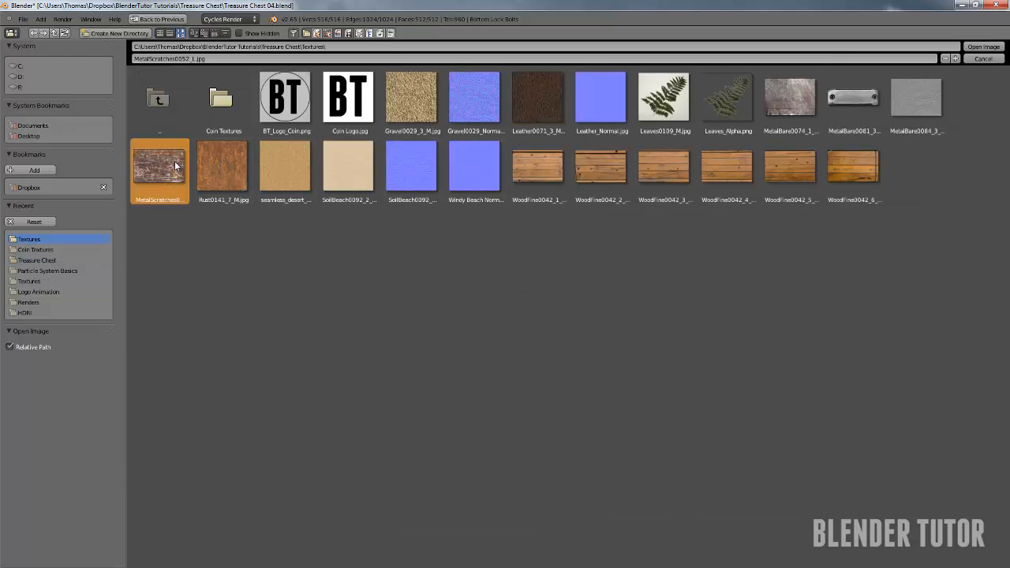
pyautogui.click(982, 47)
pyautogui.scroll(-10, 161, 263)
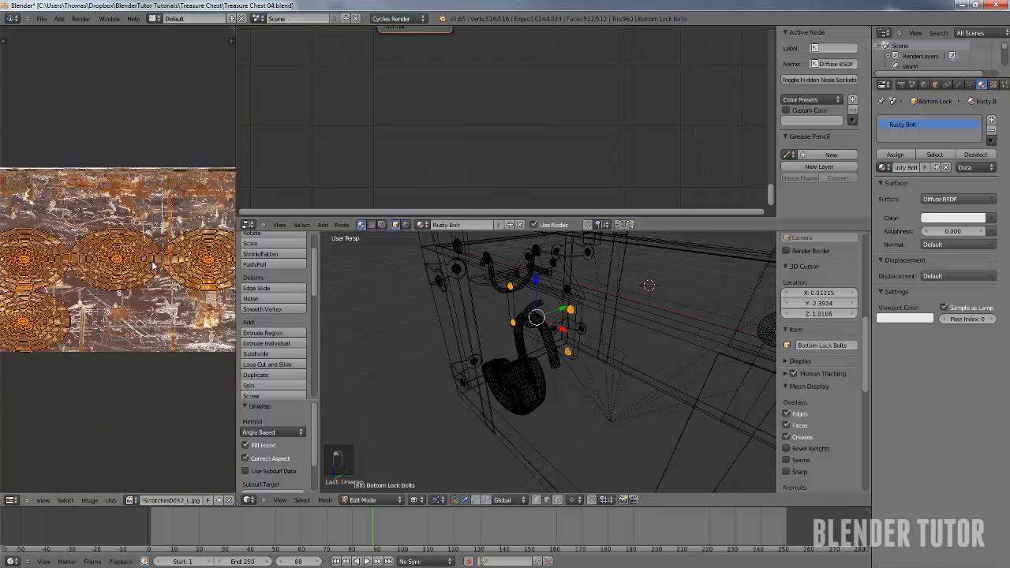
# Scale the bolts' UVs to about 0.66 along X to make the islands round, and shrink them uniformly to about 0.43
pyautogui.press('s')
pyautogui.press('x')
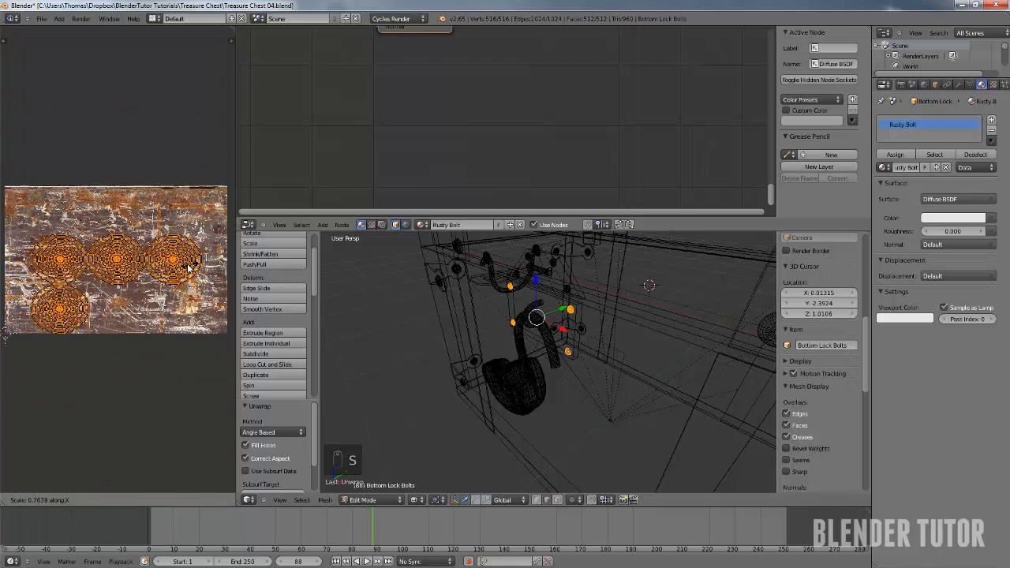
pyautogui.click(181, 268)
pyautogui.press('s')
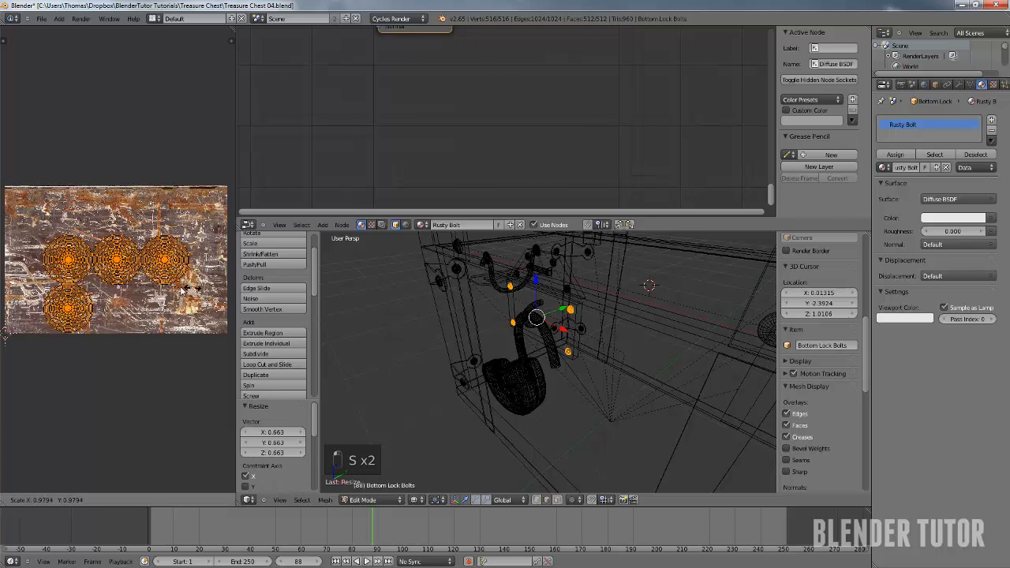
pyautogui.click(150, 289)
pyautogui.scroll(3, 150, 289)
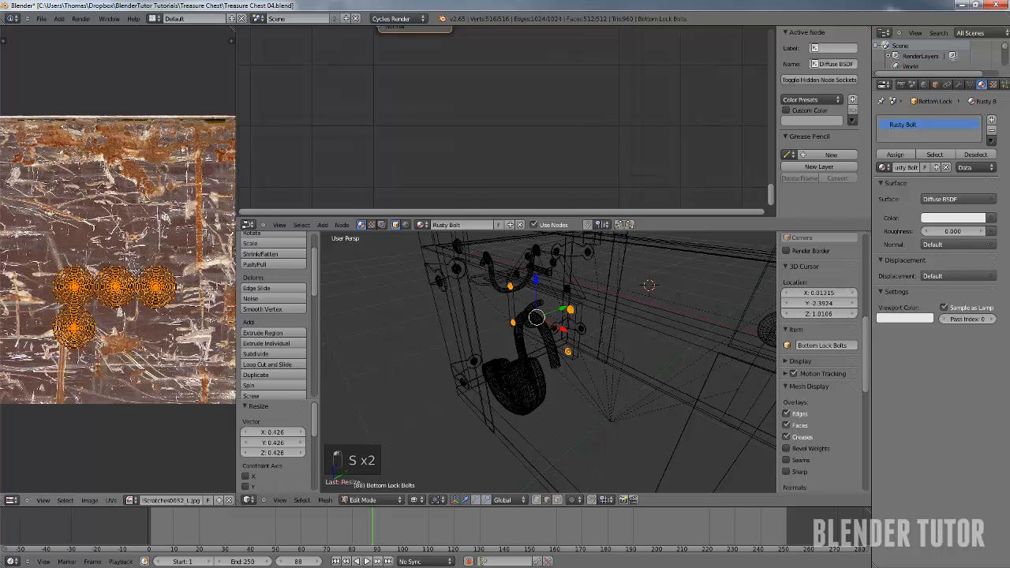
# Move the rightmost bolt's UV island onto the rusty patch near the texture's upper edge, about -0.135 in X and 0.496 in Y
pyautogui.press('a')
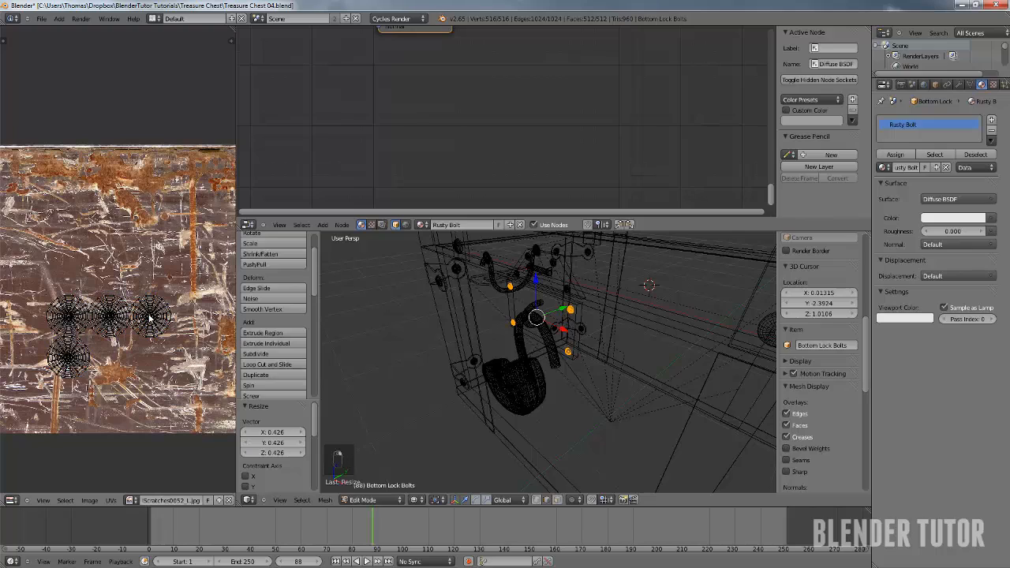
pyautogui.press('l')
pyautogui.press('a')
pyautogui.press('l')
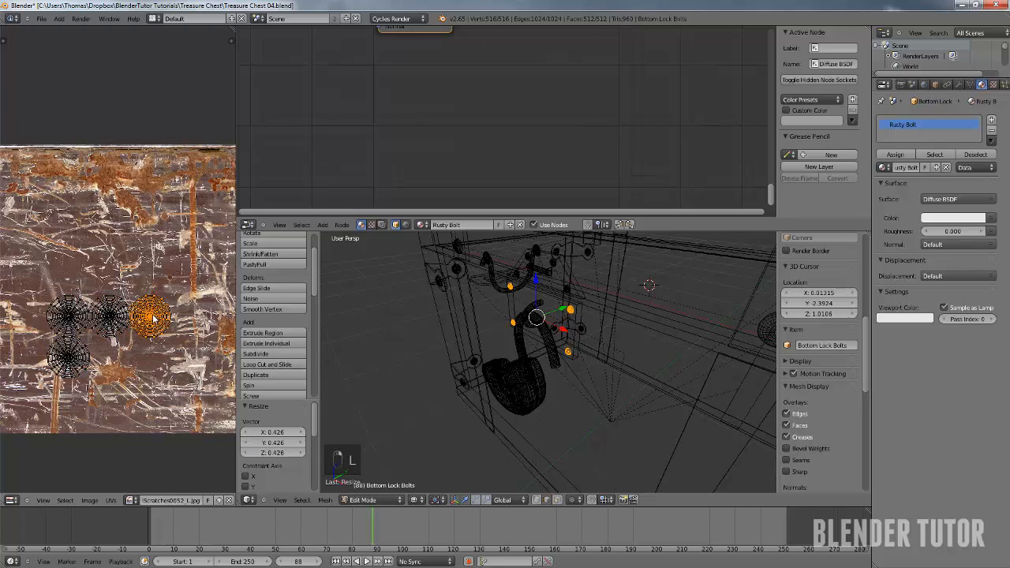
pyautogui.press('g')
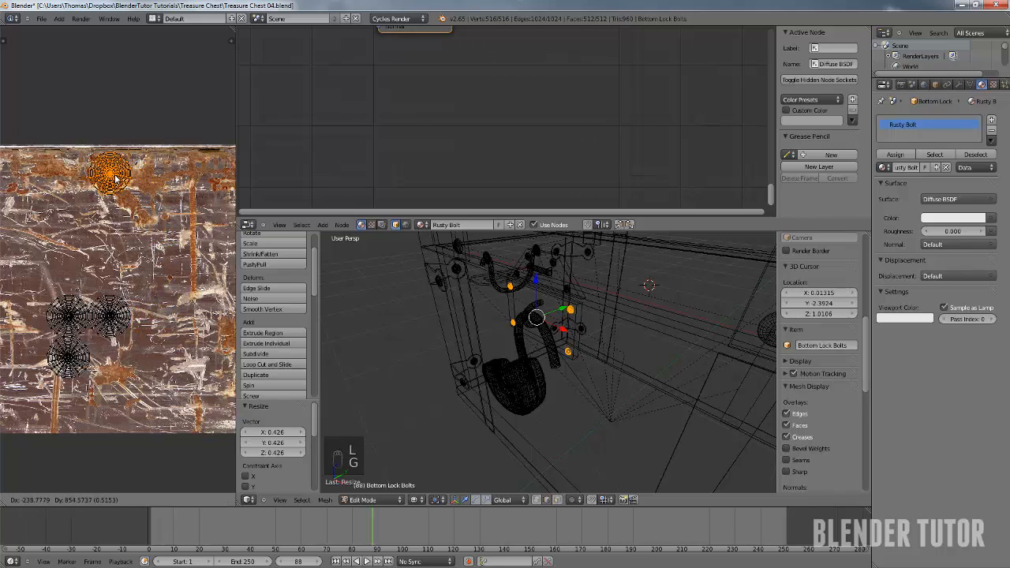
pyautogui.click(117, 180)
pyautogui.press('a')
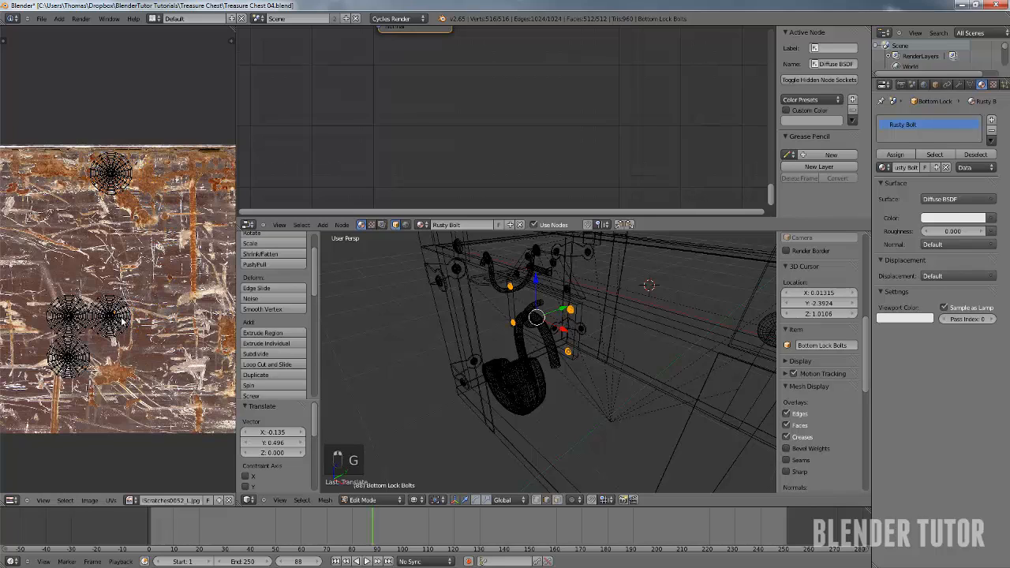
# Move the second bolt's UV island onto the rust beside the first one and shrink it to about 0.849
pyautogui.press('l')
pyautogui.press('g')
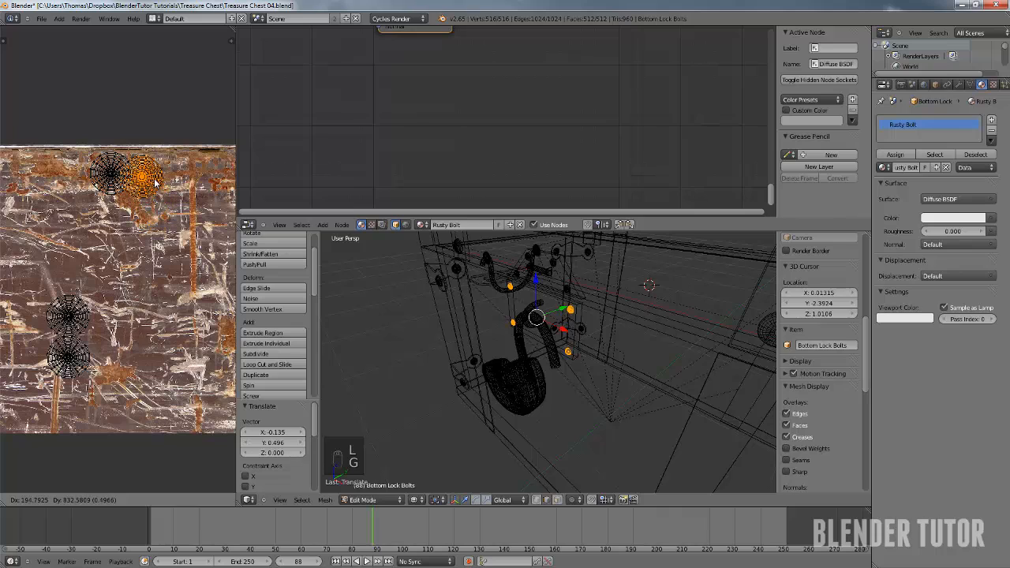
pyautogui.click(163, 193)
pyautogui.press('s')
pyautogui.click(165, 204)
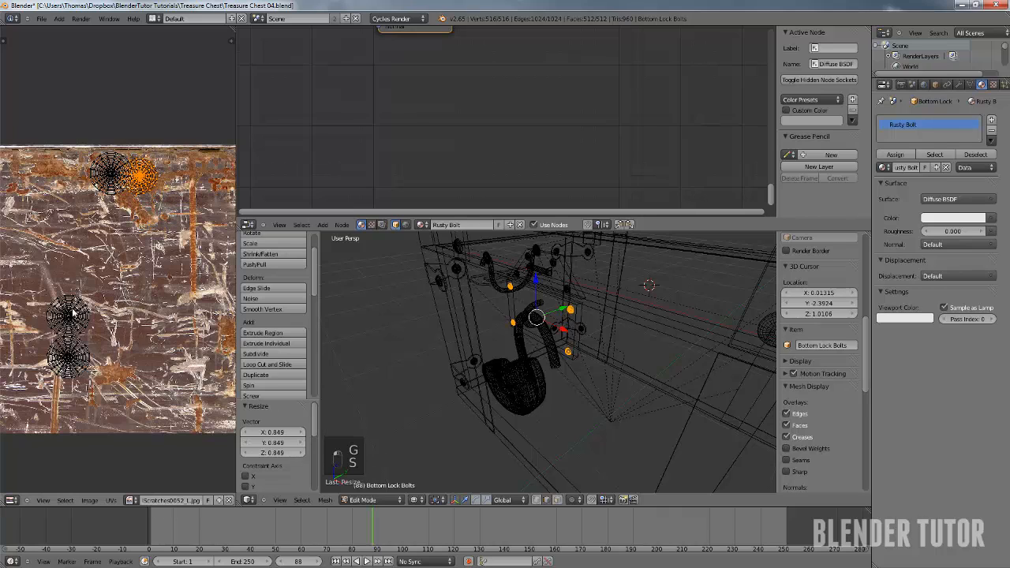
# Move the upper remaining bolt island to the rust near the texture's upper edge, about -0.049 in X and 0.515 in Y, and scale it to 0.758
pyautogui.press('a')
pyautogui.press('l')
pyautogui.press('g')
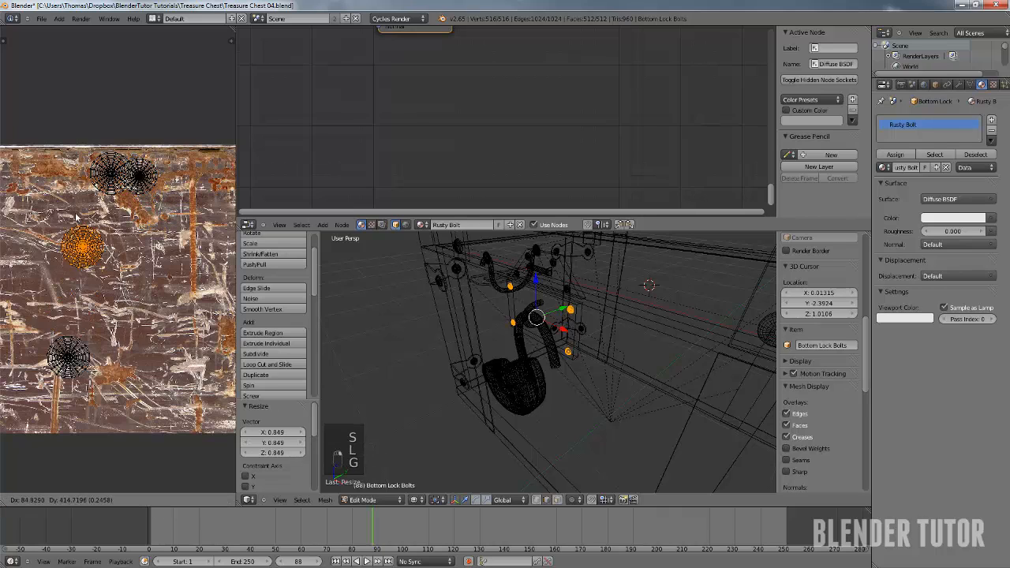
pyautogui.click(87, 180)
pyautogui.press('s')
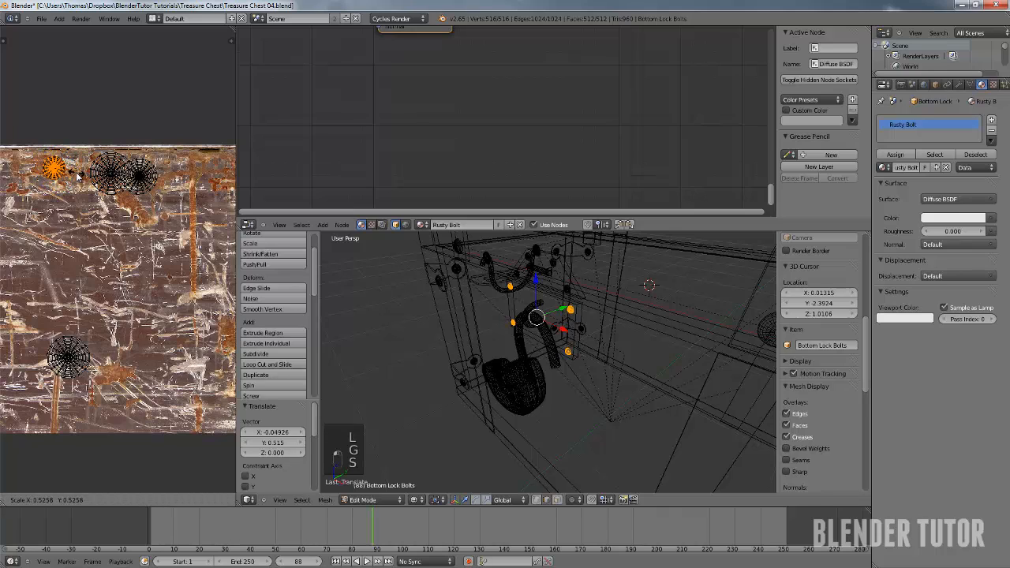
pyautogui.click(87, 180)
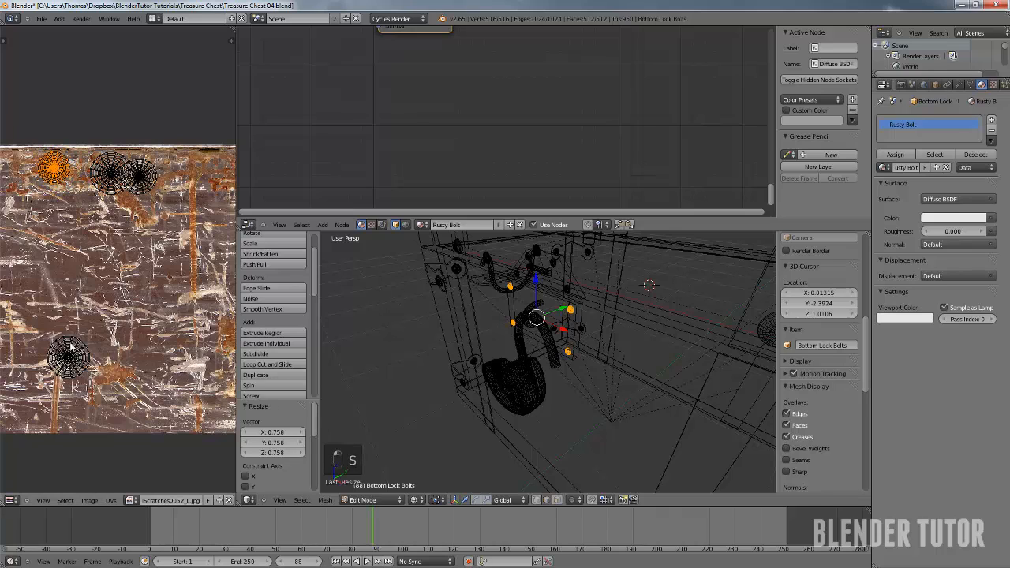
# Move the last bolt's UV island about 0.411 in X and 0.640 in Y onto the rust streak, and scale it to 0.857
pyautogui.press('a')
pyautogui.press('l')
pyautogui.press('g')
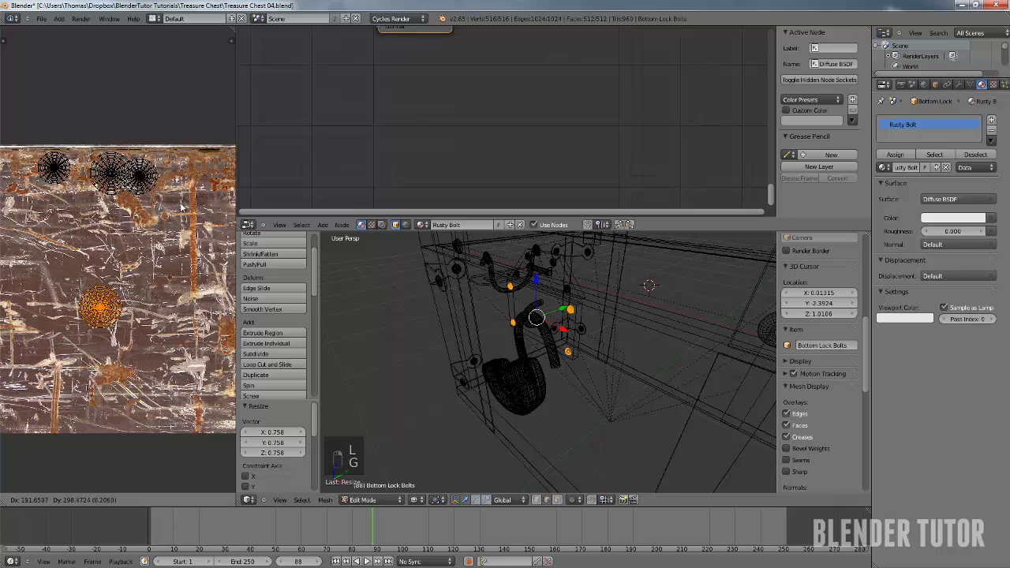
pyautogui.click(204, 177)
pyautogui.press('s')
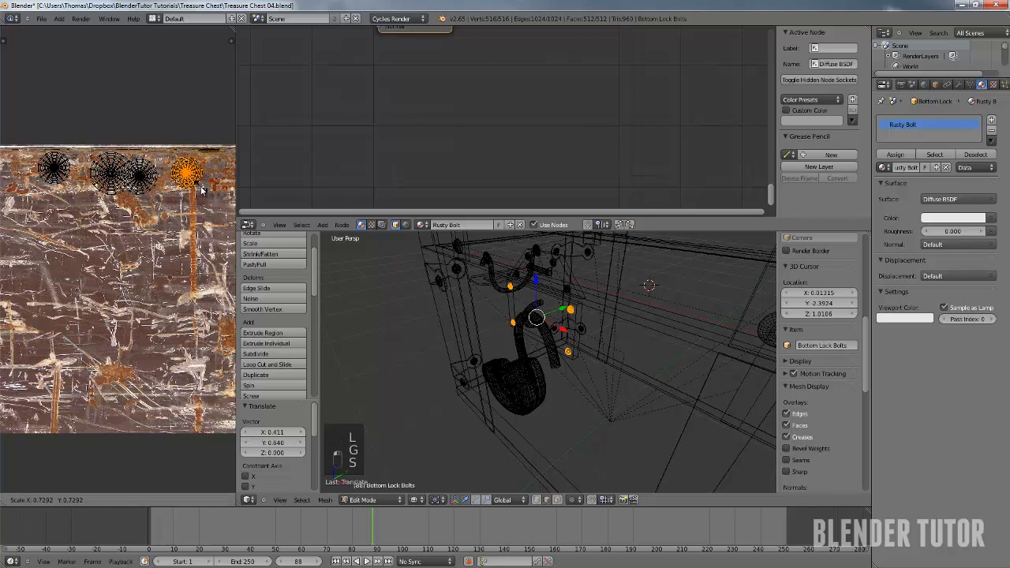
pyautogui.click(191, 196)
pyautogui.scroll(3, 191, 196)
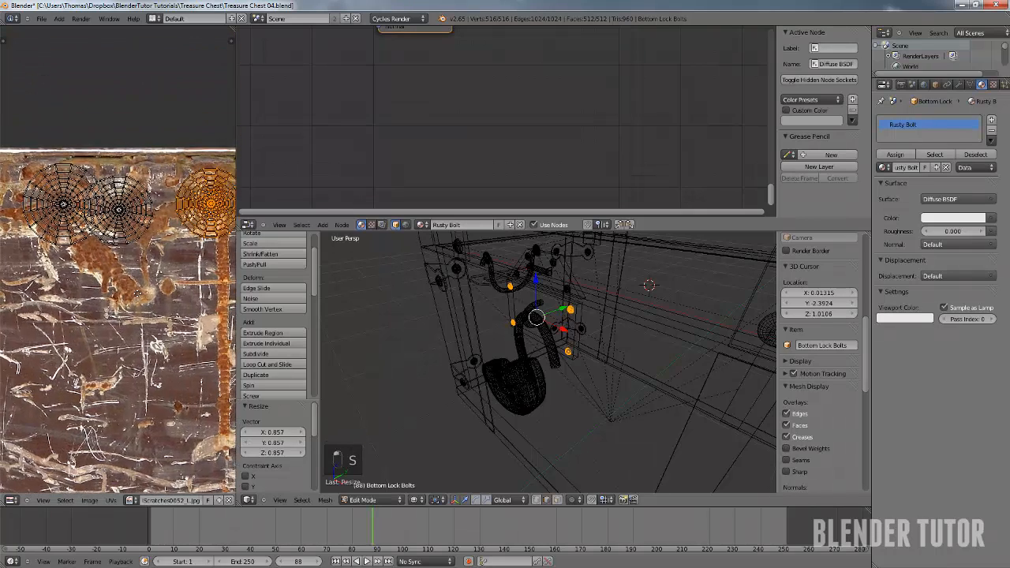
# Rescale the first bolt's large UV island to fit its rusty patch and return to Object Mode
pyautogui.press('l')
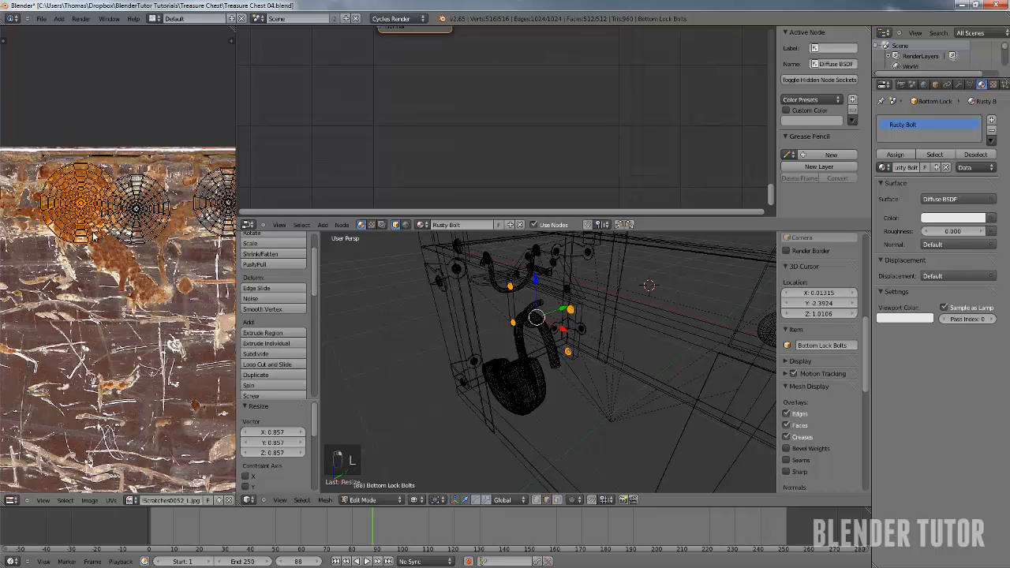
pyautogui.press('s')
pyautogui.click(93, 227)
pyautogui.press('Tab')
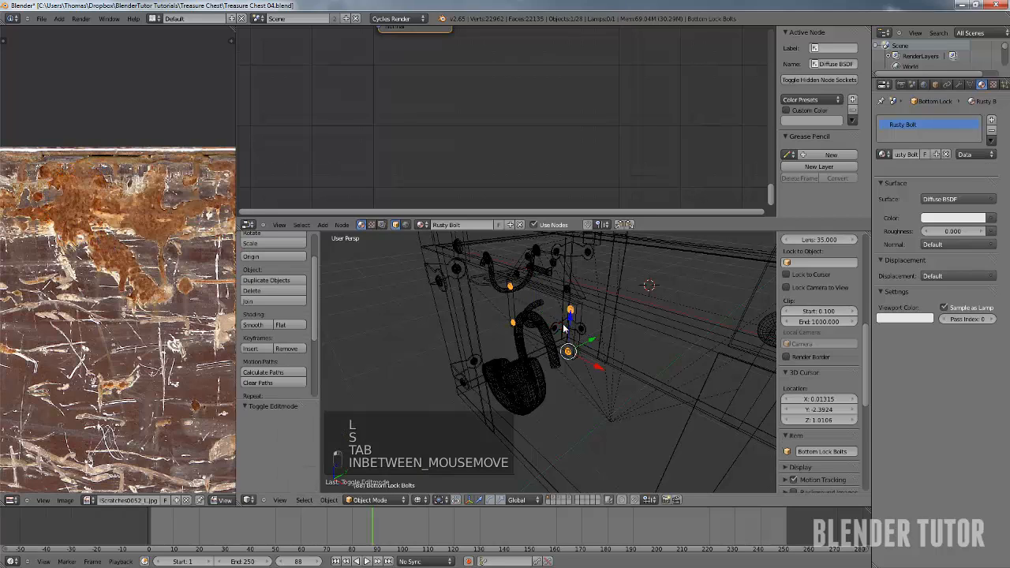
# Select the chest's remaining bolts object and assign the existing Rusty Bolt material to it
pyautogui.moveTo(607, 410); pyautogui.dragTo(655, 409, button='middle')
pyautogui.rightClick(655, 410)
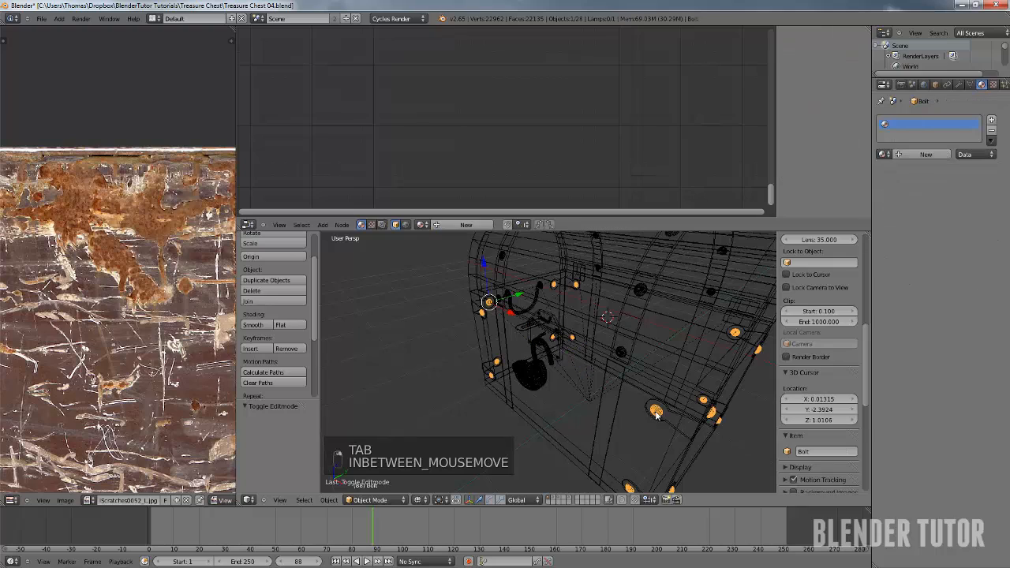
pyautogui.click(883, 154)
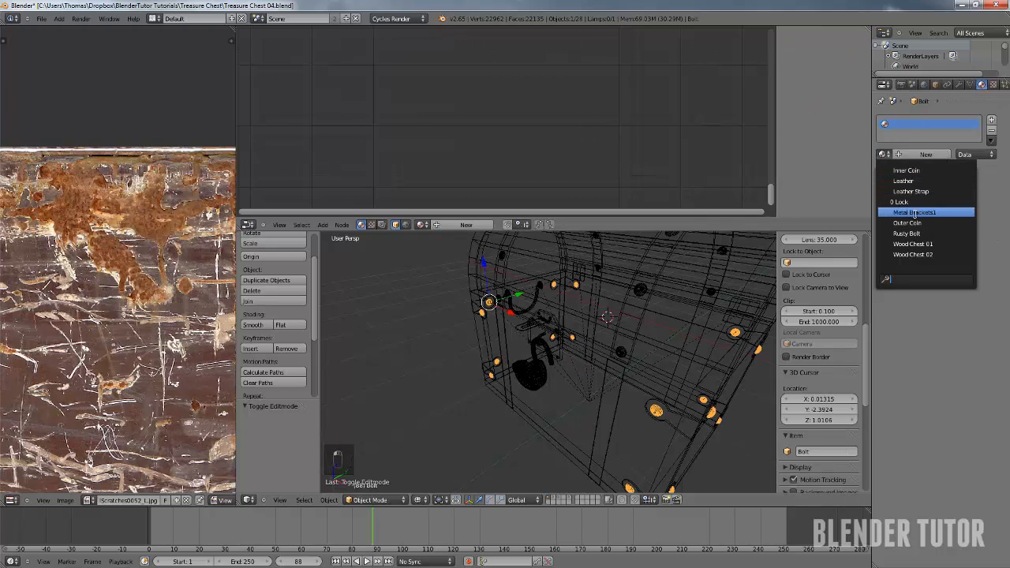
pyautogui.click(891, 233)
# Examine how the chest bolts' UV islands are laid out over the rusty areas of the scratched metal texture
pyautogui.press('Tab')
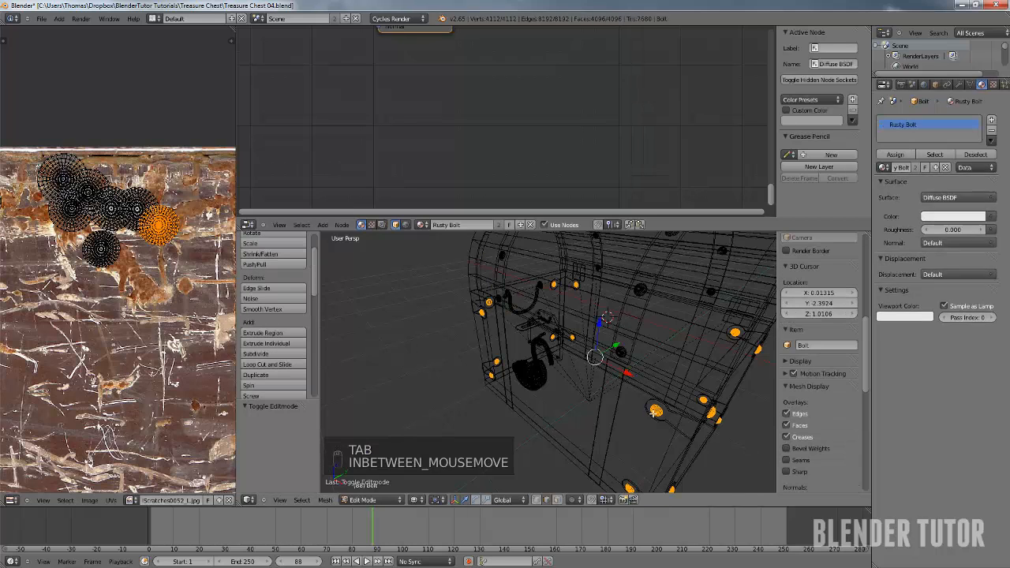
pyautogui.press('Tab')
pyautogui.press('Tab')
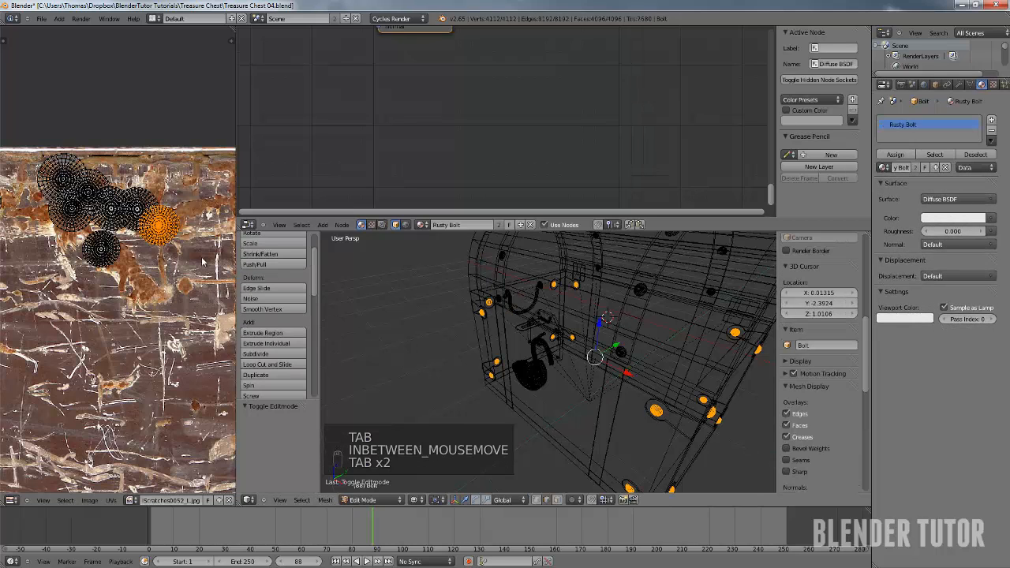
pyautogui.scroll(6, 156, 240)
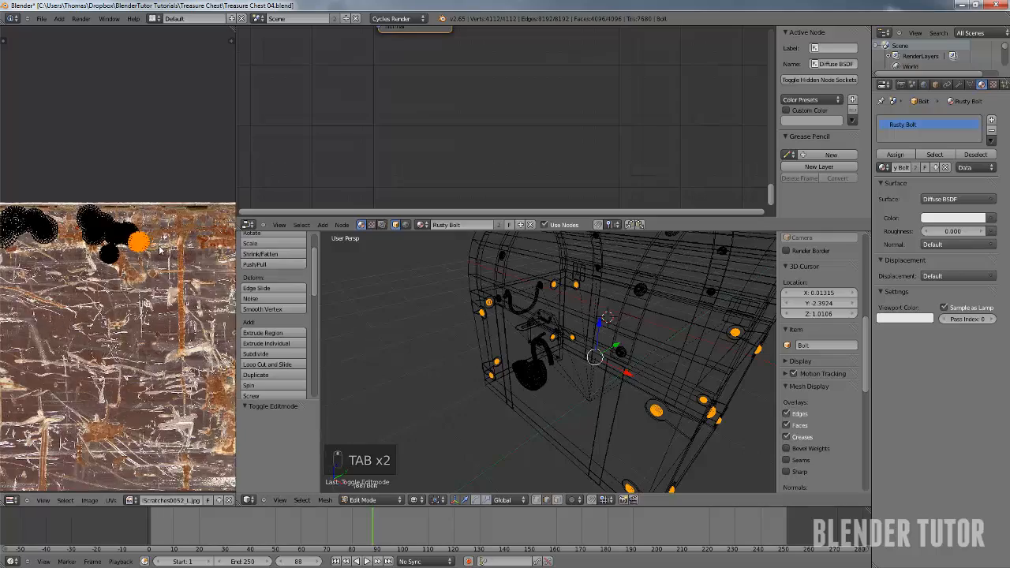
pyautogui.moveTo(157, 239); pyautogui.dragTo(213, 268, button='middle')
pyautogui.scroll(-4, 168, 253)
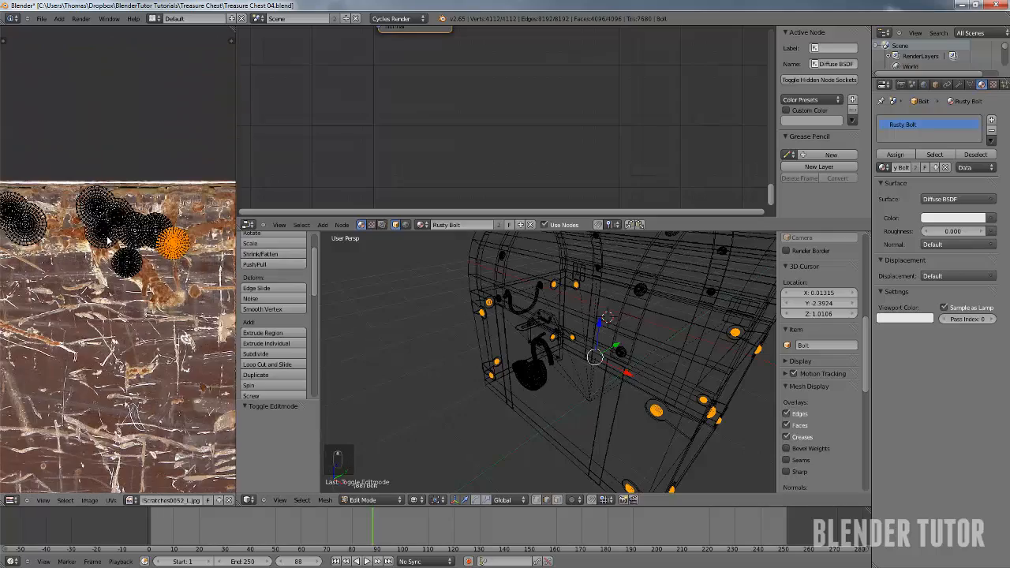
pyautogui.moveTo(110, 241); pyautogui.dragTo(153, 273, button='middle')
pyautogui.scroll(4, 142, 261)
pyautogui.keyDown('shift'); pyautogui.moveTo(82, 249); pyautogui.dragTo(236, 236, button='middle'); pyautogui.keyUp('shift')
pyautogui.scroll(2, 164, 224)
pyautogui.keyDown('shift'); pyautogui.moveTo(103, 211); pyautogui.dragTo(263, 232, button='middle'); pyautogui.keyUp('shift')
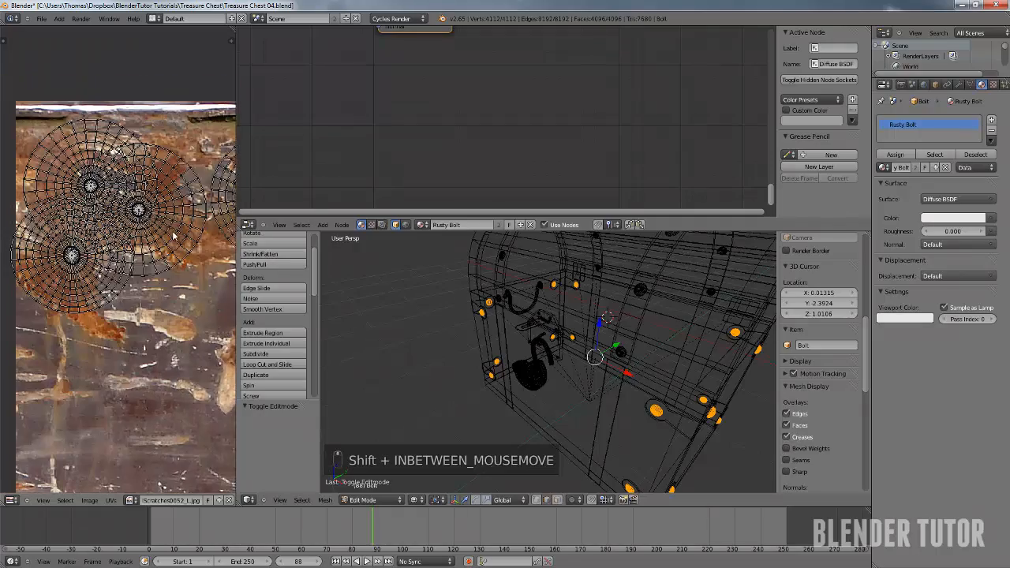
pyautogui.scroll(-8, 174, 235)
pyautogui.keyDown('shift'); pyautogui.moveTo(181, 237); pyautogui.dragTo(98, 237, button='middle'); pyautogui.keyUp('shift')
pyautogui.scroll(4, 199, 250)
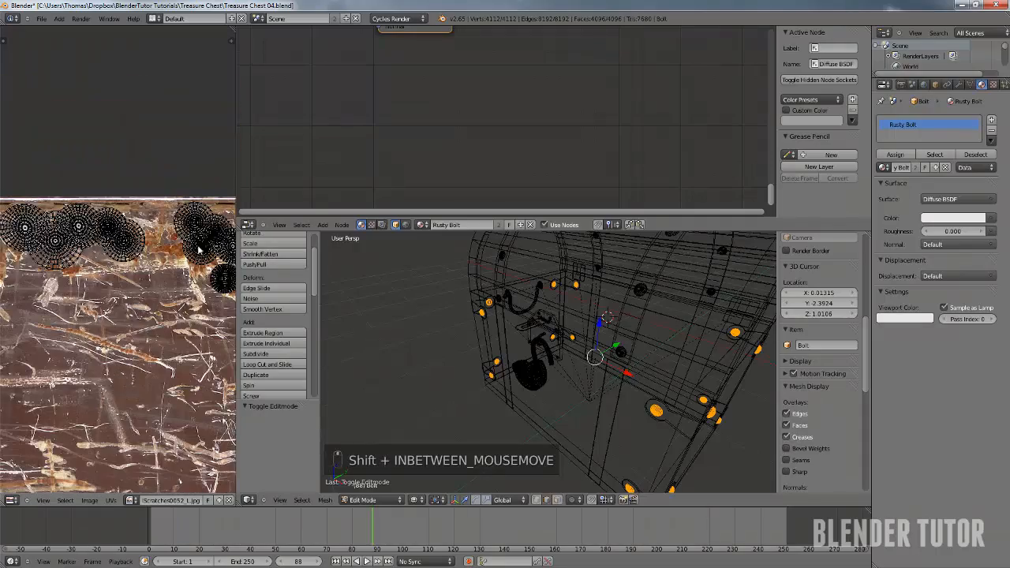
pyautogui.keyDown('shift'); pyautogui.moveTo(199, 250); pyautogui.dragTo(48, 246, button='middle'); pyautogui.keyUp('shift')
pyautogui.scroll(7, 120, 241)
pyautogui.scroll(-3, 121, 242)
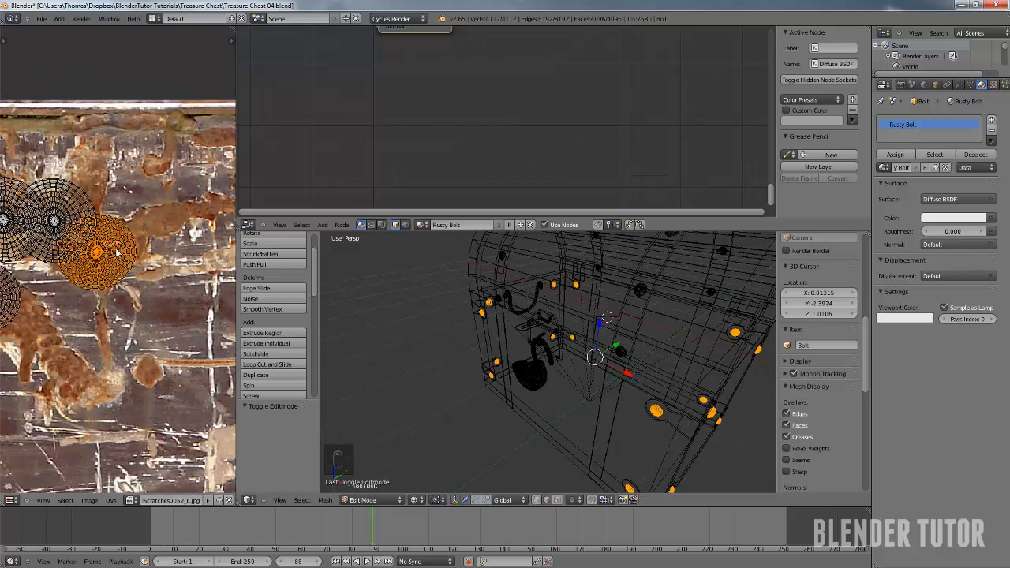
pyautogui.scroll(-3, 116, 250)
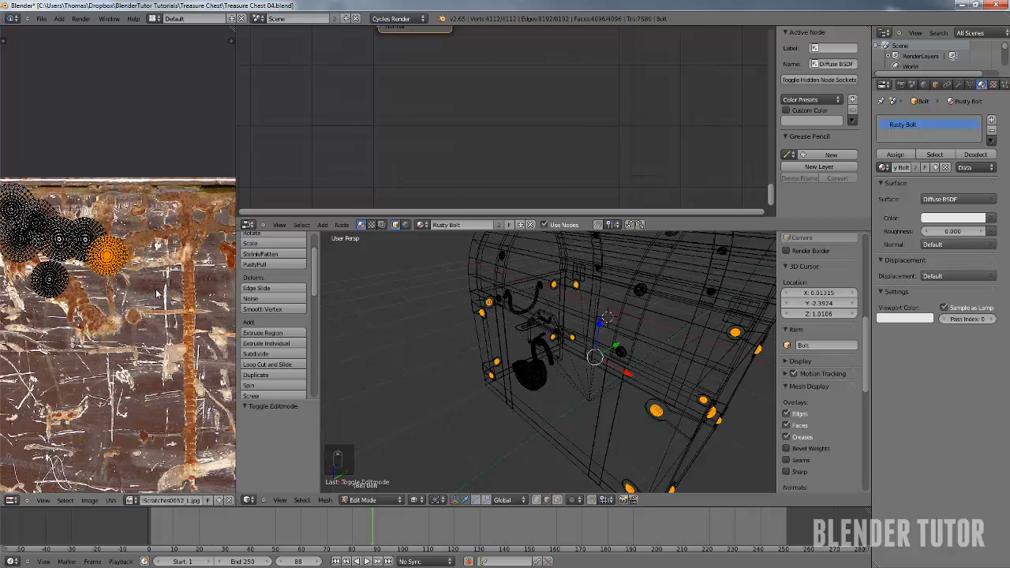
pyautogui.keyDown('shift'); pyautogui.moveTo(134, 279); pyautogui.dragTo(155, 317, button='middle'); pyautogui.keyUp('shift')
pyautogui.scroll(4, 101, 359)
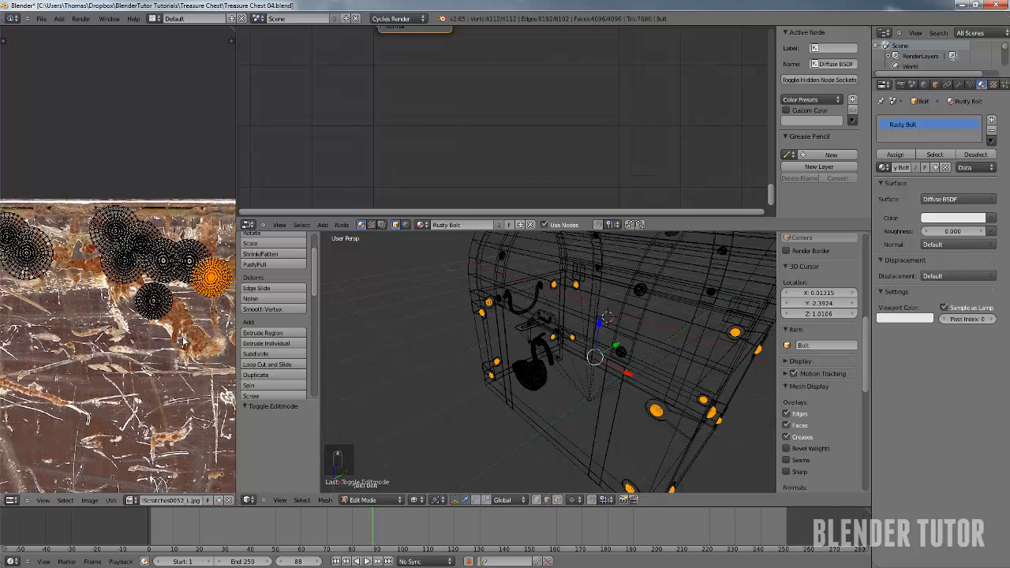
pyautogui.press('Tab')
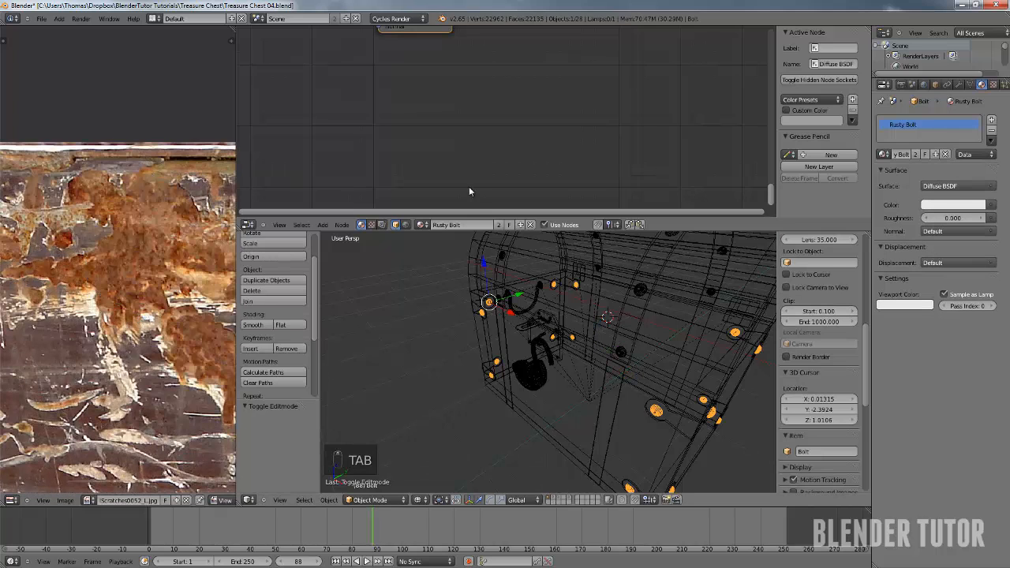
# Add an Image Texture node to the Rusty Bolt material and place it ahead of the Diffuse BSDF
pyautogui.moveTo(430, 169); pyautogui.dragTo(431, 290, button='middle')
pyautogui.scroll(3, 412, 164)
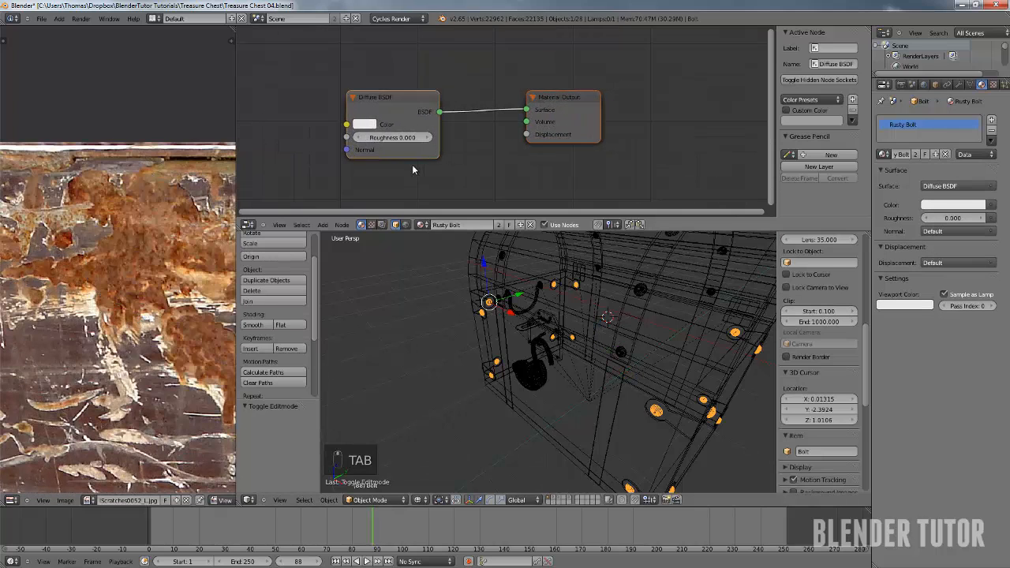
pyautogui.scroll(-3, 412, 169)
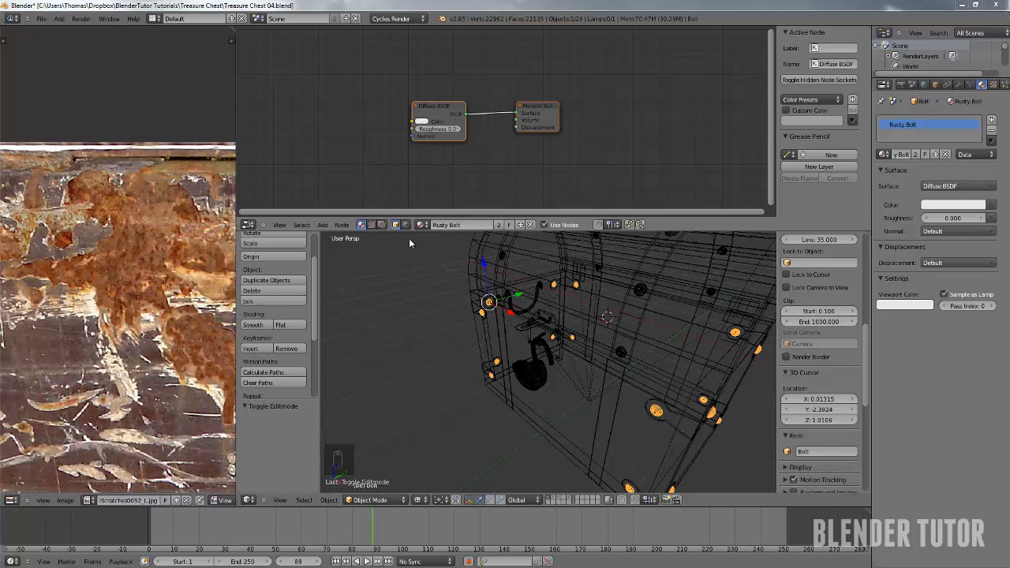
pyautogui.moveTo(441, 111); pyautogui.dragTo(445, 109)
pyautogui.hotkey('shift', 'a')
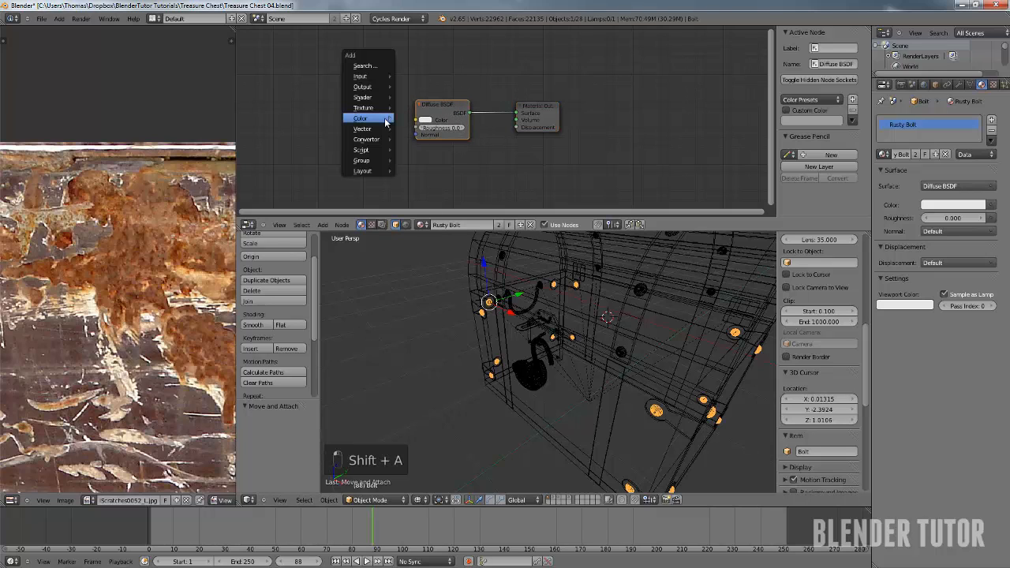
pyautogui.moveTo(378, 118)
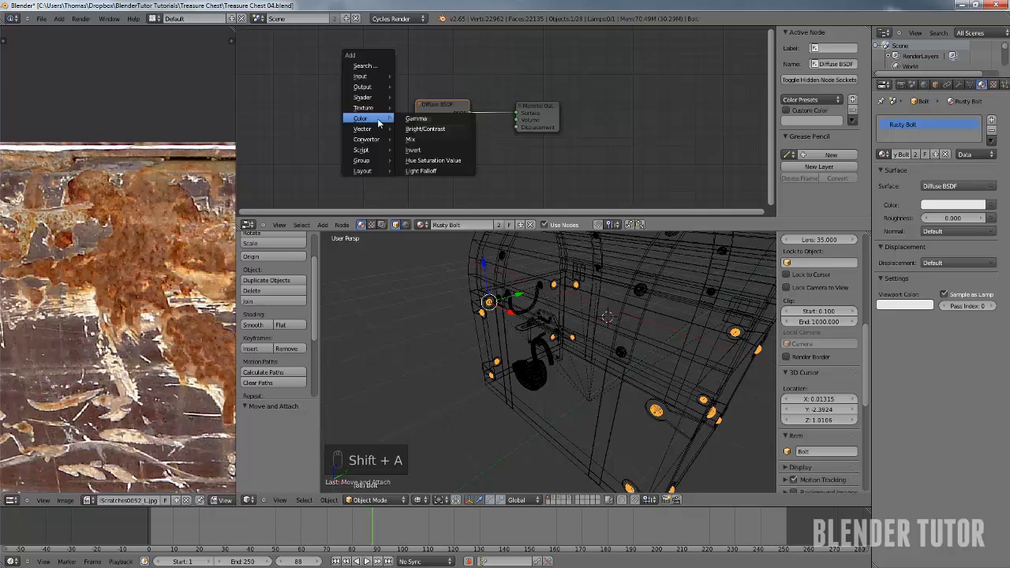
pyautogui.click(406, 107)
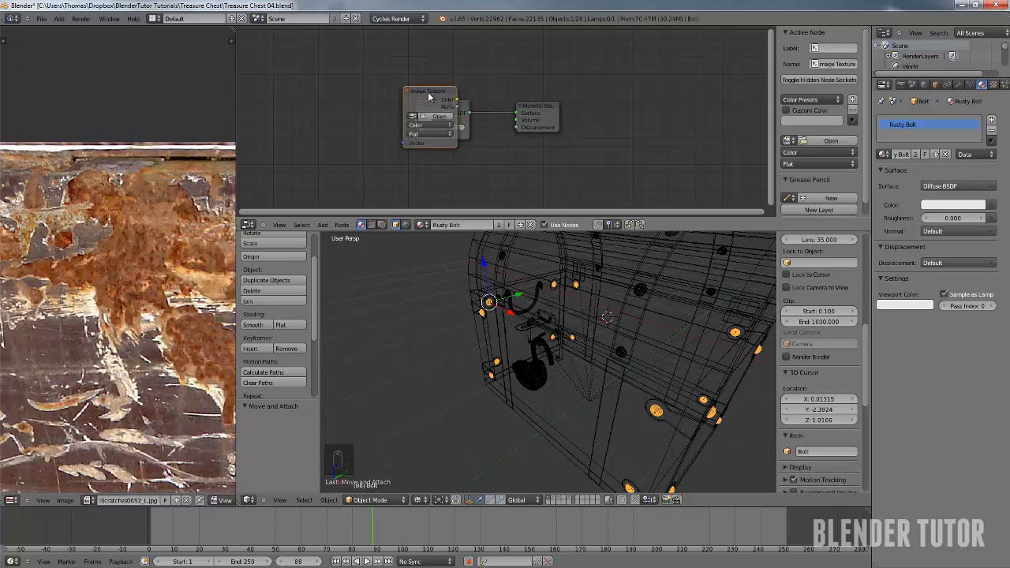
pyautogui.moveTo(428, 96); pyautogui.dragTo(313, 120)
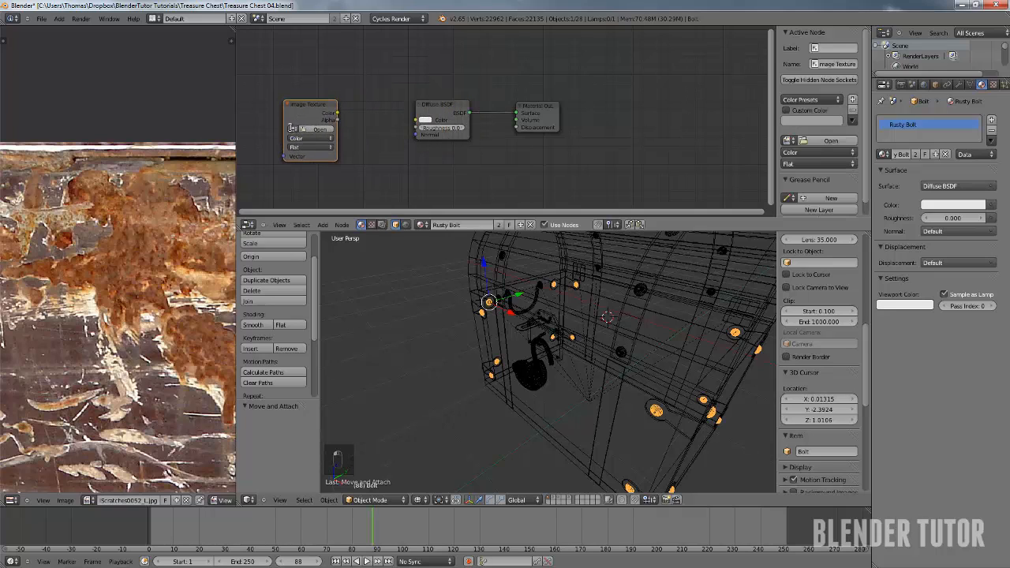
# Load MetalScratches0052_L.jpg into the Image Texture node and connect its Color output to the Diffuse BSDF Color
pyautogui.click(292, 128)
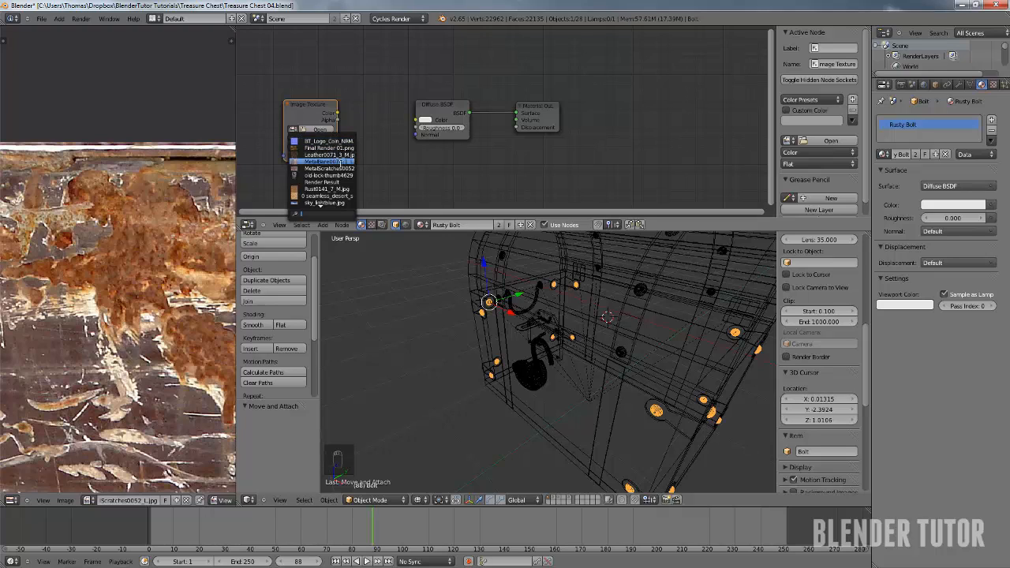
pyautogui.click(343, 168)
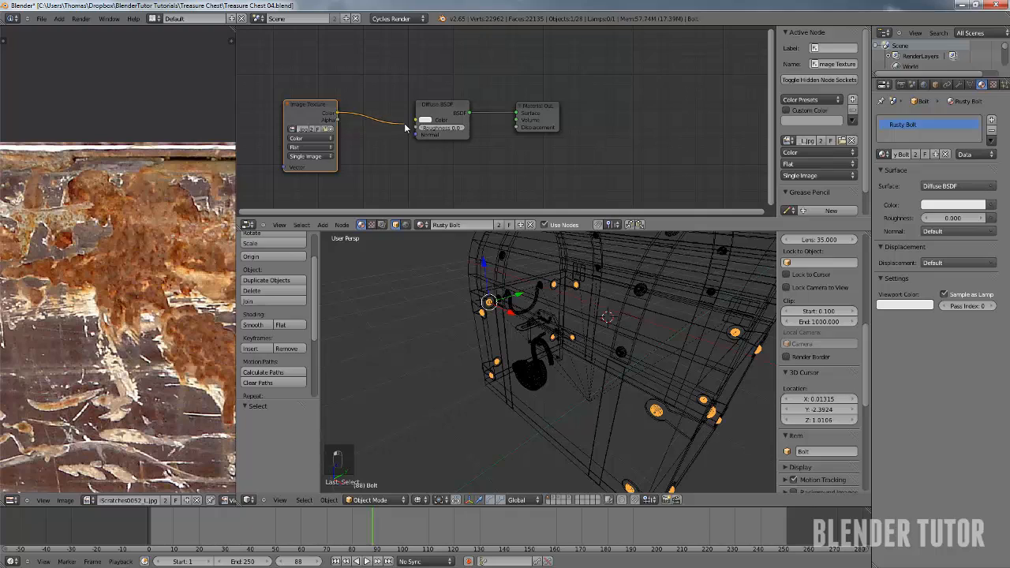
pyautogui.moveTo(406, 124); pyautogui.dragTo(409, 123)
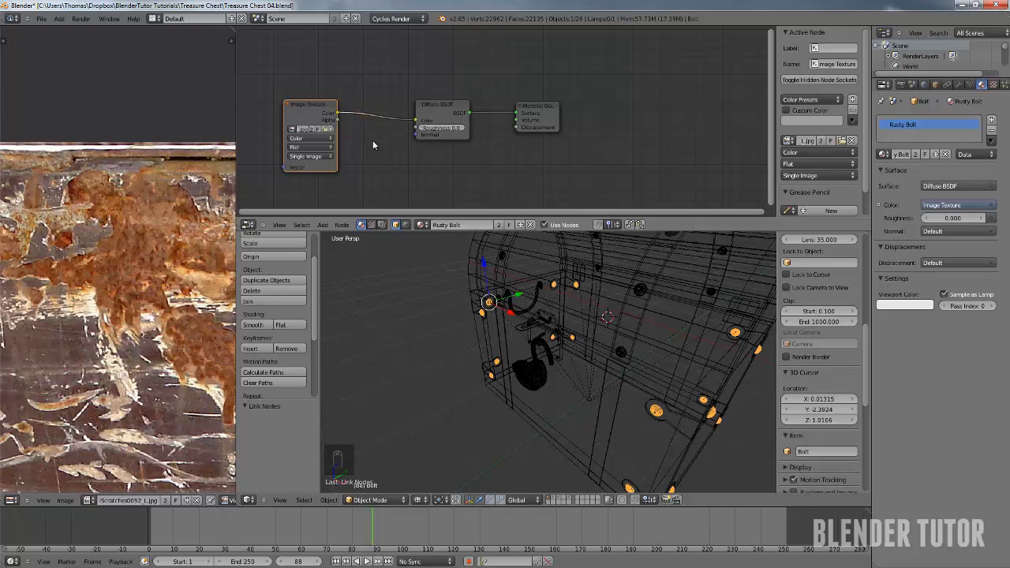
# Add a Mix color node below the Diffuse BSDF, set it to Multiply, and feed the image's Color into its second color input
pyautogui.hotkey('shift', 'a')
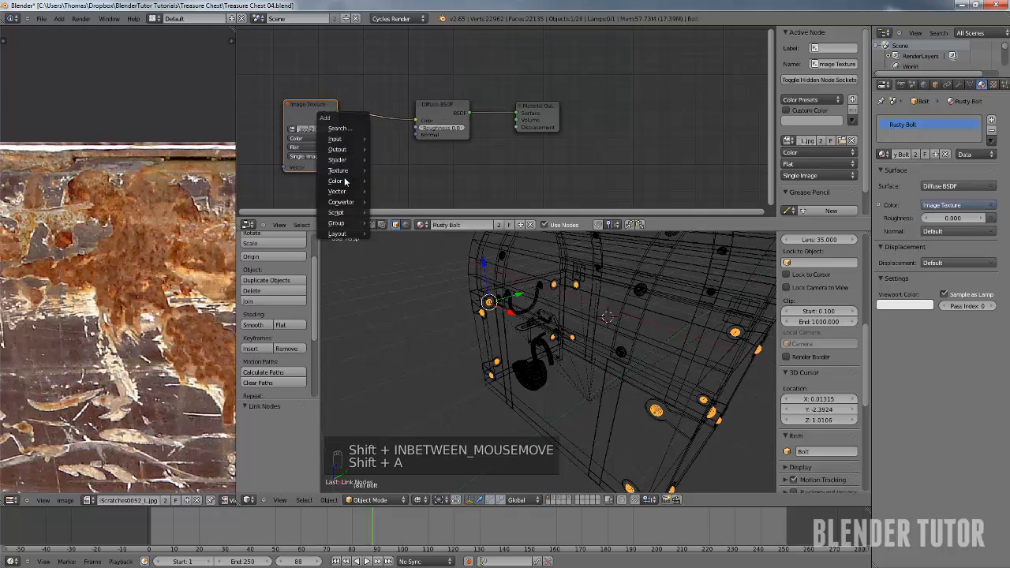
pyautogui.moveTo(347, 180)
pyautogui.click(400, 201)
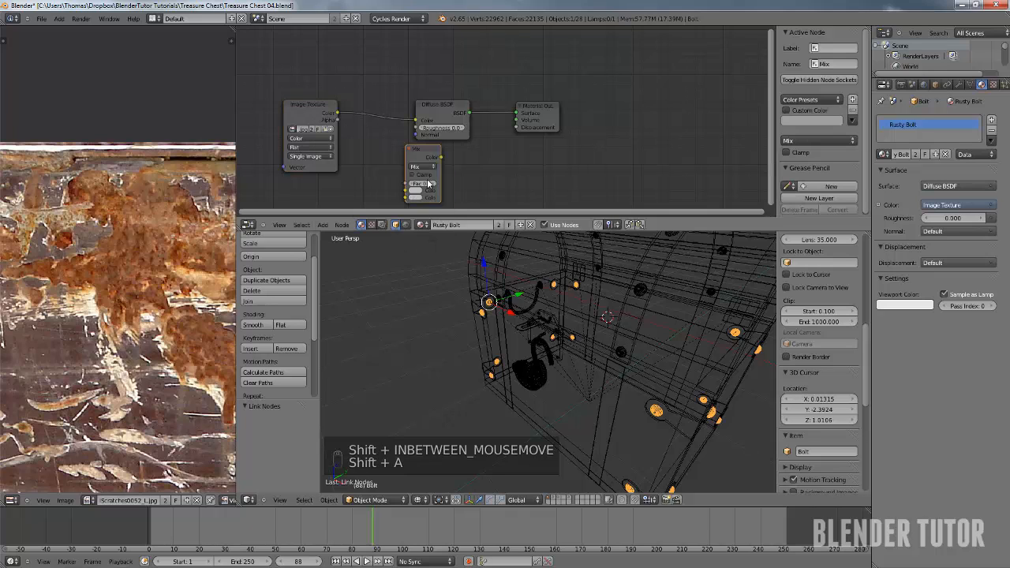
pyautogui.click(441, 170)
pyautogui.click(434, 175)
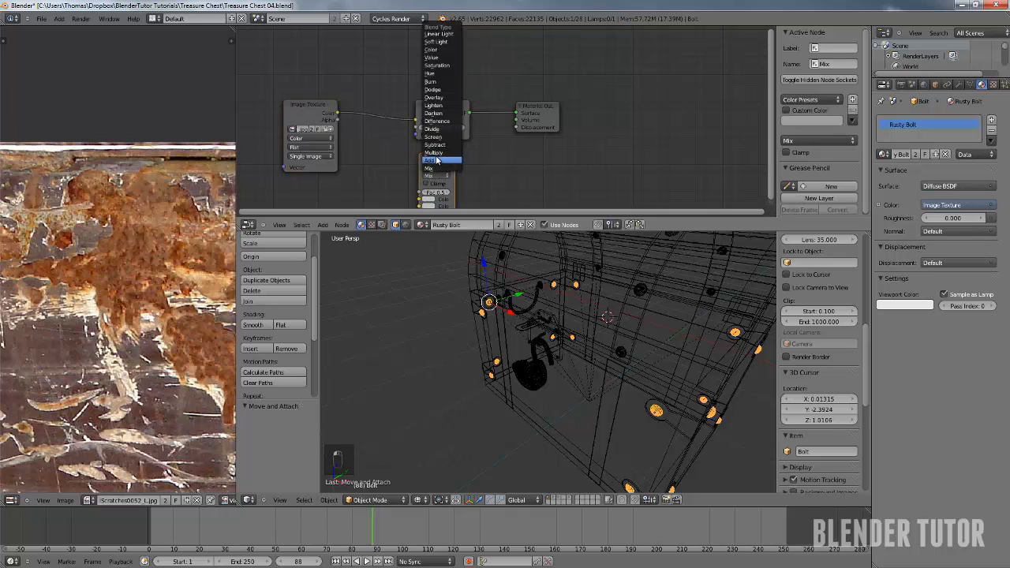
pyautogui.click(438, 160)
pyautogui.moveTo(337, 116); pyautogui.dragTo(418, 199)
pyautogui.click(453, 170)
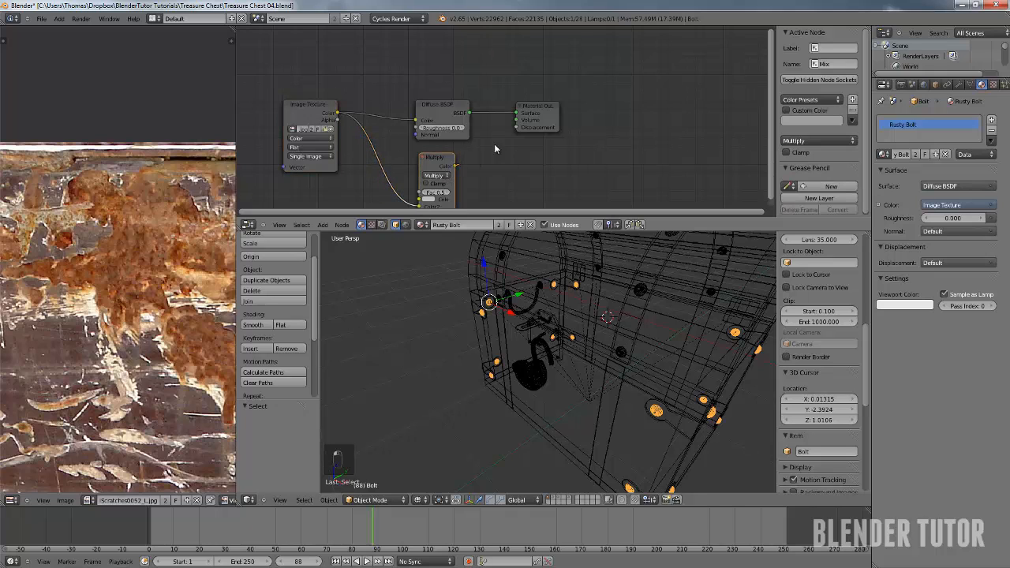
# Connect the Multiply node to the material's Displacement with a factor of 0.3, and switch the viewport to Rendered shading
pyautogui.moveTo(514, 128); pyautogui.dragTo(515, 128)
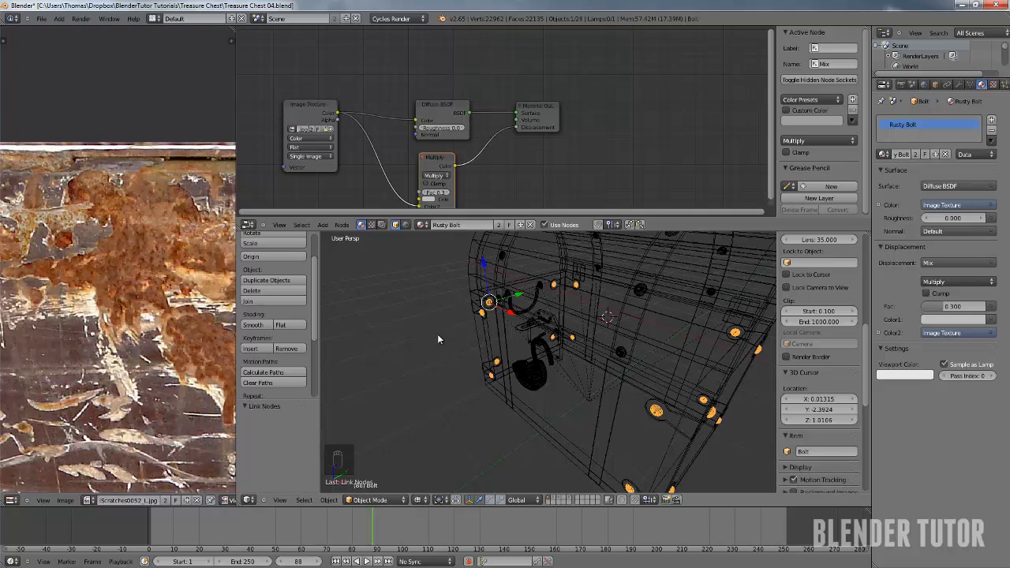
pyautogui.press('z')
pyautogui.click(418, 500)
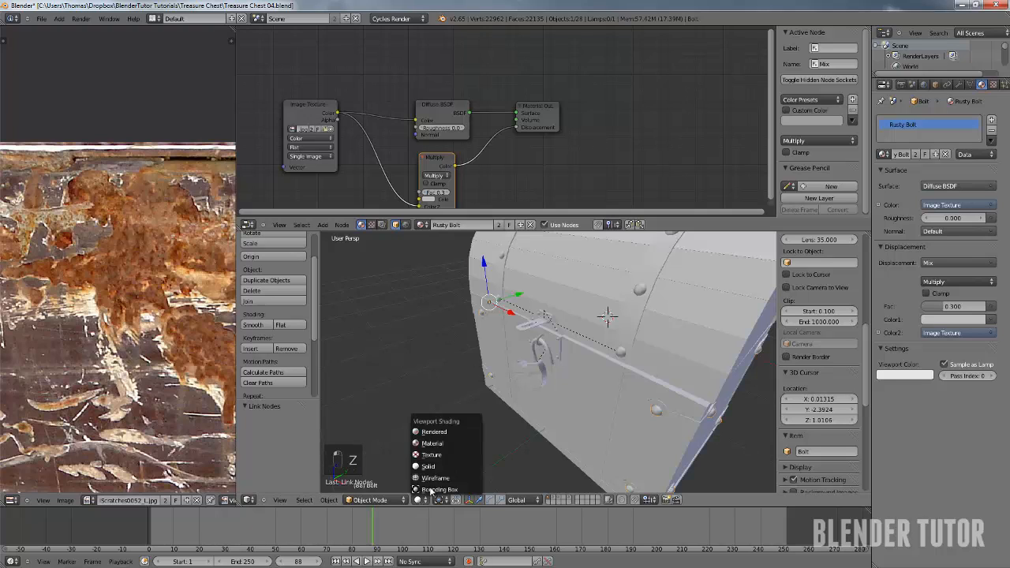
pyautogui.click(436, 432)
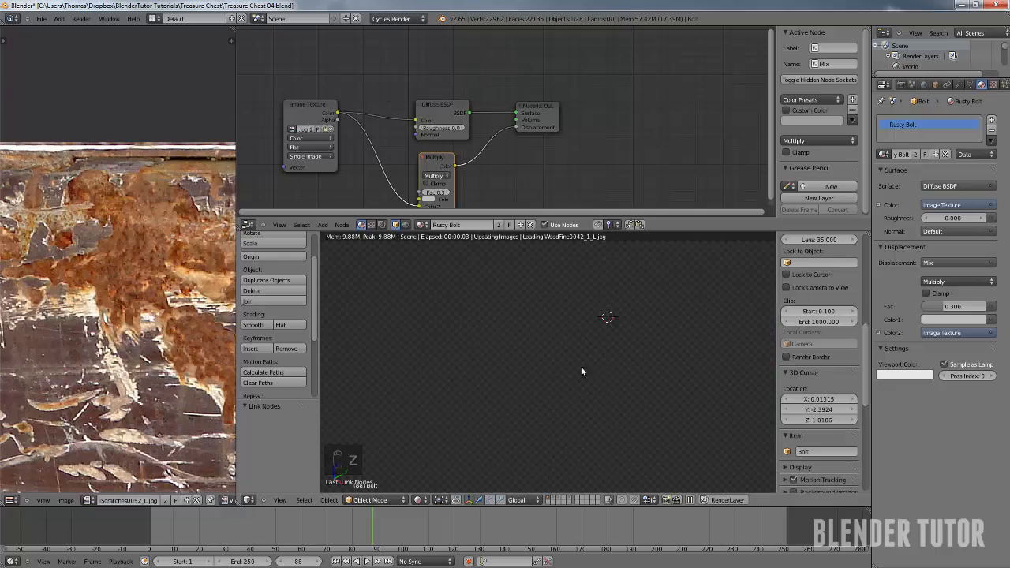
# Examine the rendered rust and displacement on the bolts around the chest's lock plate
pyautogui.keyDown('shift'); pyautogui.moveTo(580, 366); pyautogui.dragTo(564, 312, button='middle'); pyautogui.keyUp('shift')
pyautogui.scroll(5, 571, 344)
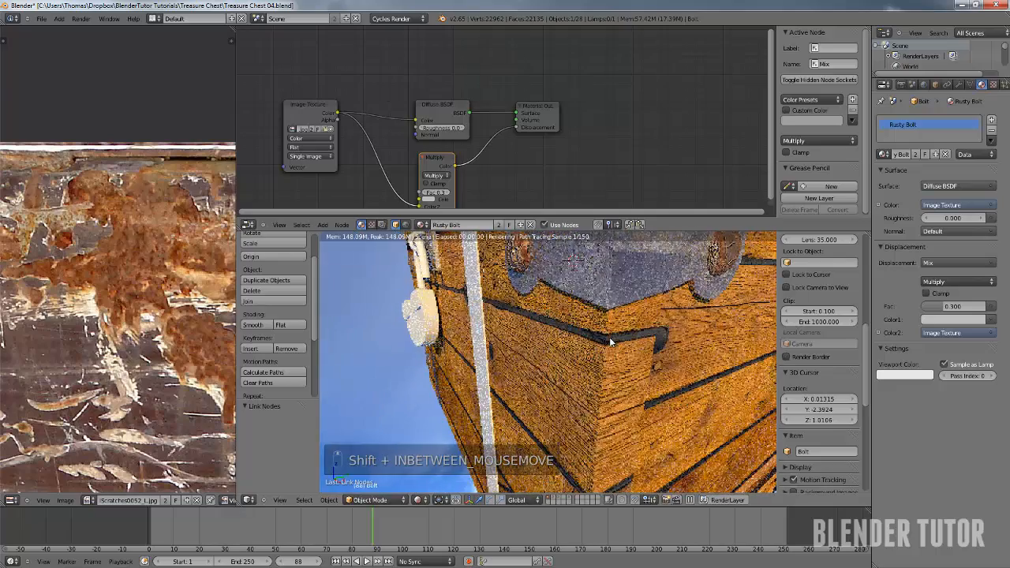
pyautogui.moveTo(697, 273); pyautogui.dragTo(605, 328, button='middle')
pyautogui.scroll(-5, 628, 291)
pyautogui.scroll(3, 597, 329)
pyautogui.scroll(3, 598, 328)
pyautogui.scroll(4, 598, 309)
pyautogui.scroll(4, 605, 329)
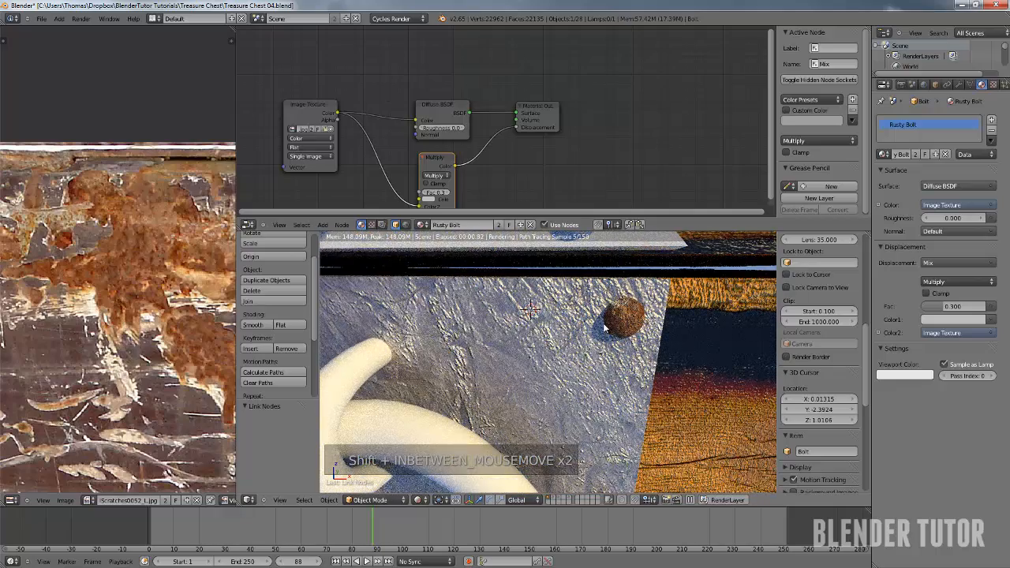
pyautogui.scroll(-4, 603, 325)
pyautogui.press('Tab')
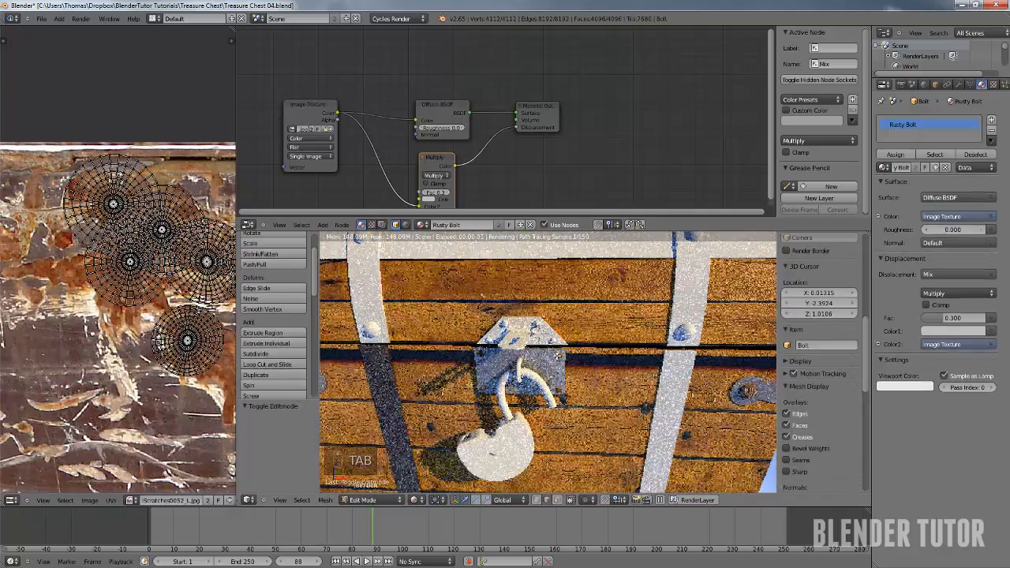
pyautogui.press('Tab')
# Switch the viewport to Texture shading and open the slotted hasp plate above the lock for mesh editing with face selection
pyautogui.click(416, 499)
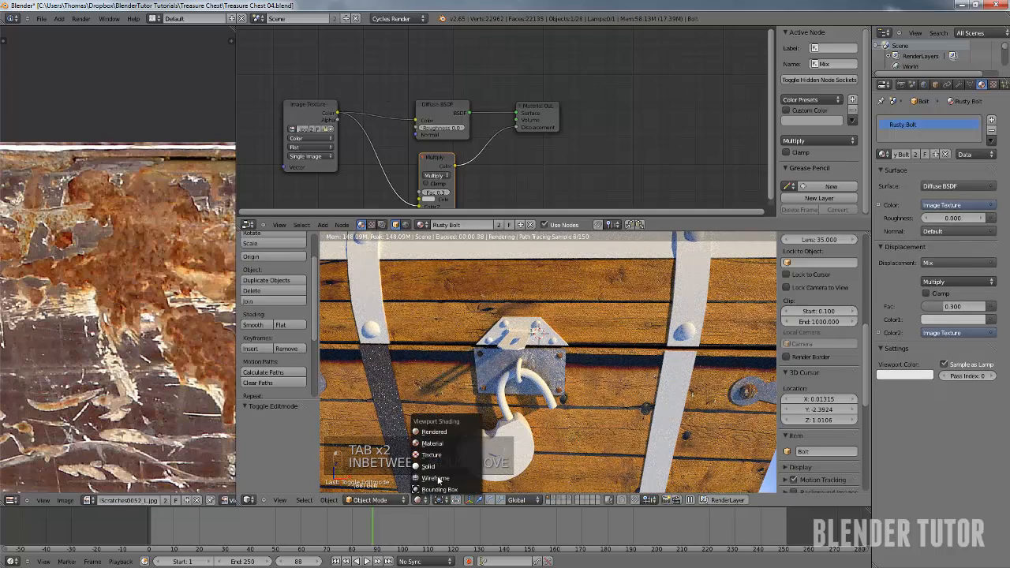
pyautogui.click(432, 467)
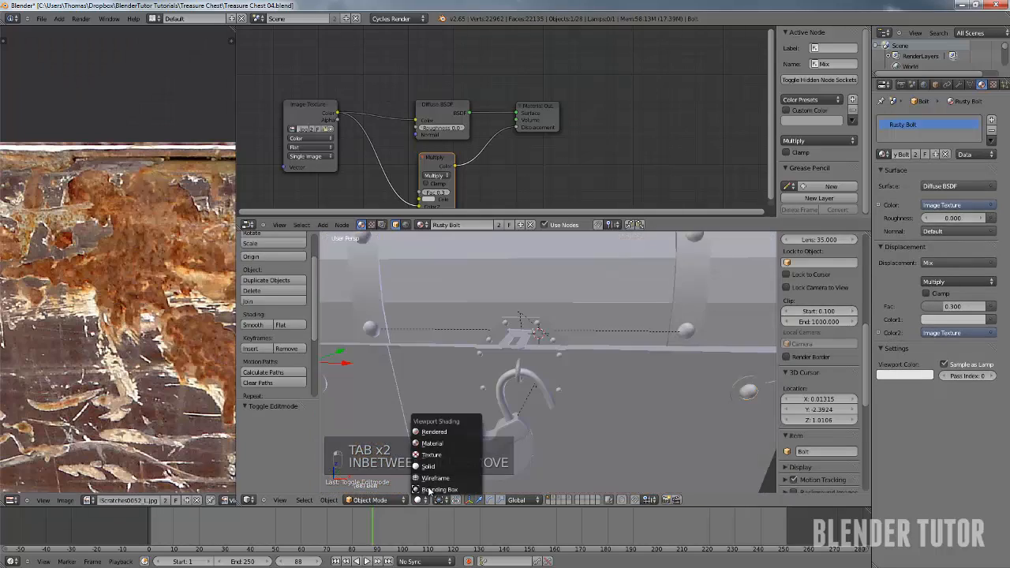
pyautogui.click(448, 453)
pyautogui.scroll(-8, 494, 384)
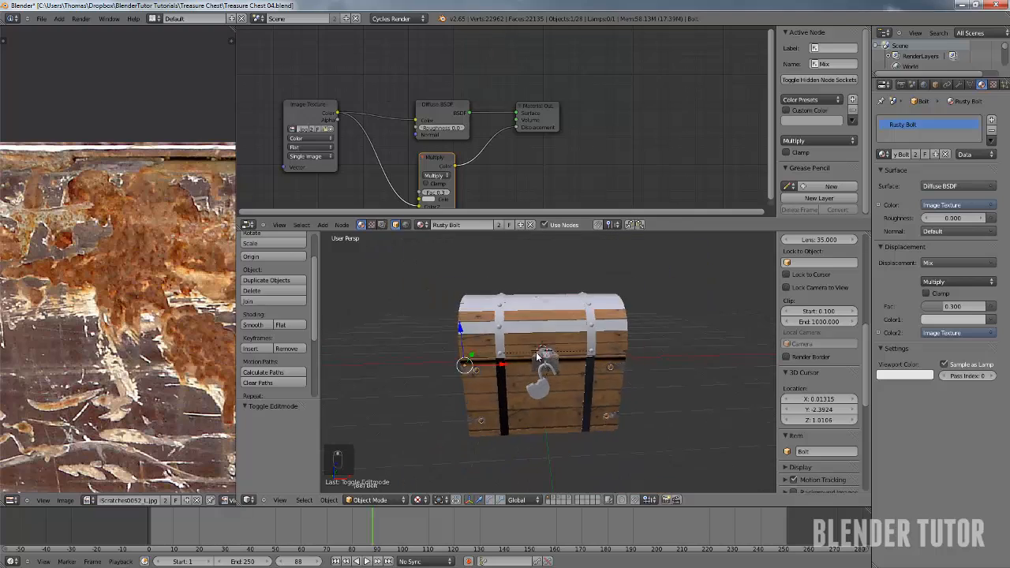
pyautogui.moveTo(499, 372)
pyautogui.mouseDown(button='middle')
pyautogui.moveTo(539, 329)
pyautogui.moveTo(536, 356)
pyautogui.moveTo(628, 382)
pyautogui.moveTo(654, 335)
pyautogui.moveTo(652, 347)
pyautogui.moveTo(540, 367)
pyautogui.moveTo(542, 345)
pyautogui.moveTo(541, 366)
pyautogui.moveTo(588, 363)
pyautogui.moveTo(621, 399)
pyautogui.moveTo(615, 347)
pyautogui.moveTo(610, 377)
pyautogui.mouseUp(button='middle')
pyautogui.scroll(8, 532, 354)
pyautogui.scroll(3, 541, 363)
pyautogui.scroll(-2, 542, 361)
pyautogui.rightClick(565, 306)
pyautogui.scroll(5, 542, 388)
pyautogui.rightClick(607, 350)
pyautogui.press('Tab')
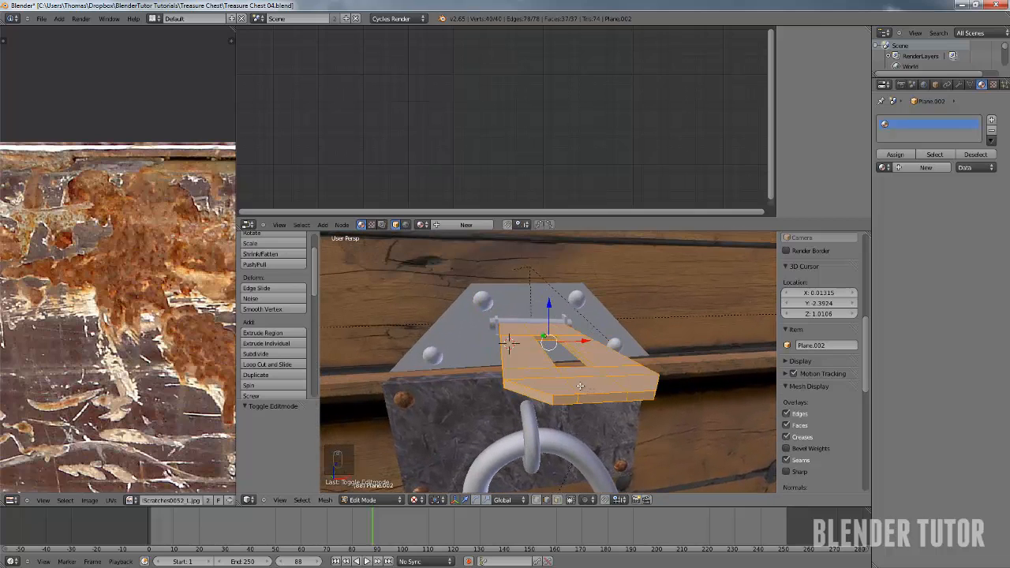
pyautogui.hotkey('ctrl', 'Tab')
pyautogui.rightClick(542, 371)
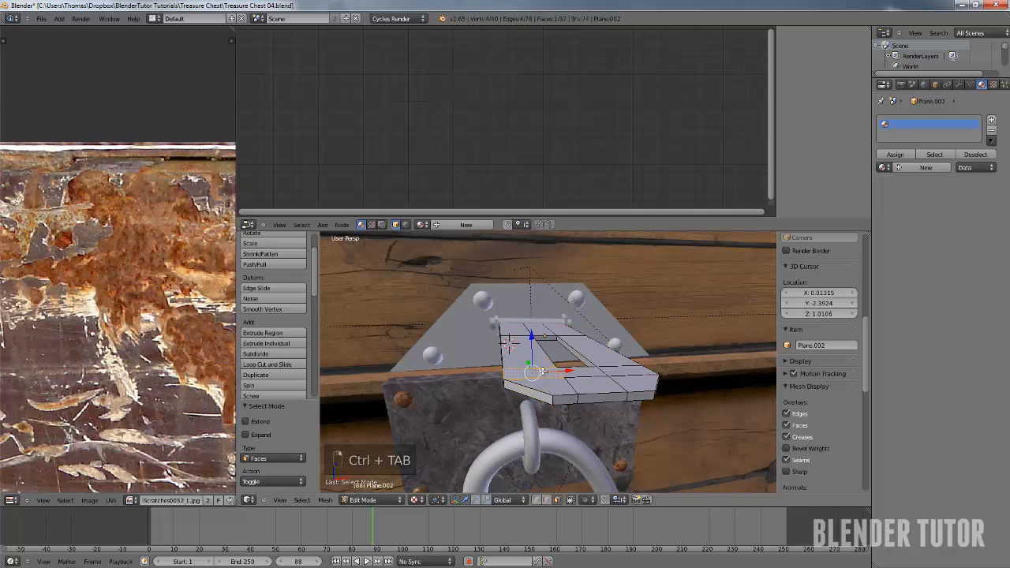
pyautogui.keyDown('alt'); pyautogui.rightClick(587, 382); pyautogui.keyUp('alt')
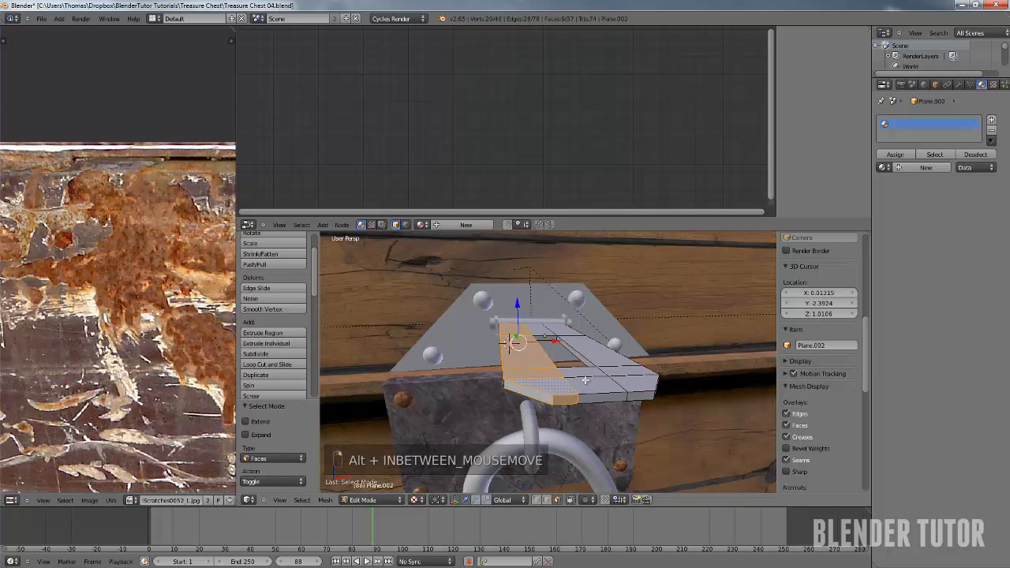
pyautogui.keyDown('alt'); pyautogui.keyDown('shift'); pyautogui.rightClick(629, 374); pyautogui.keyUp('shift'); pyautogui.keyUp('alt')
pyautogui.moveTo(613, 387); pyautogui.dragTo(563, 377, button='middle')
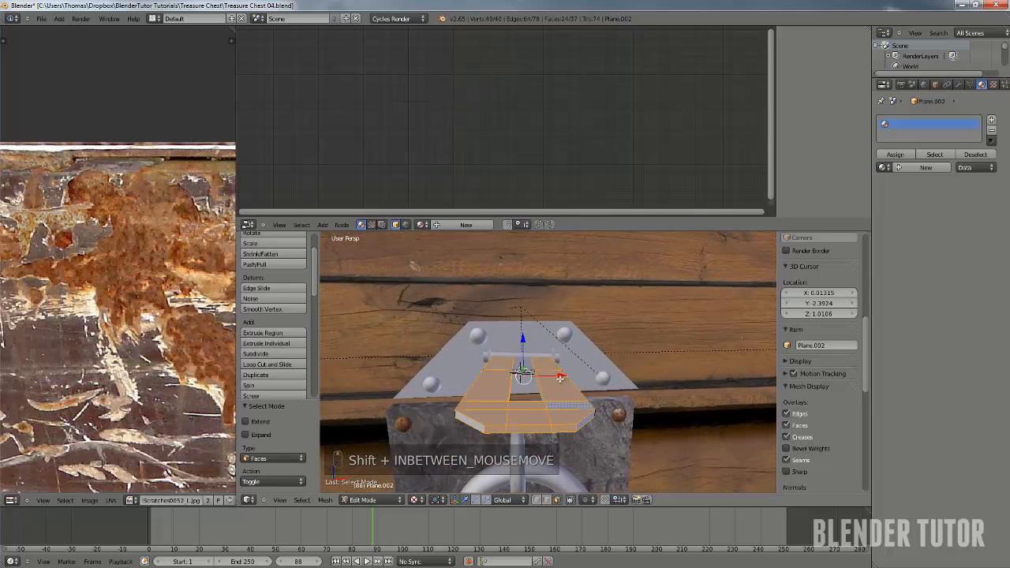
pyautogui.press('l')
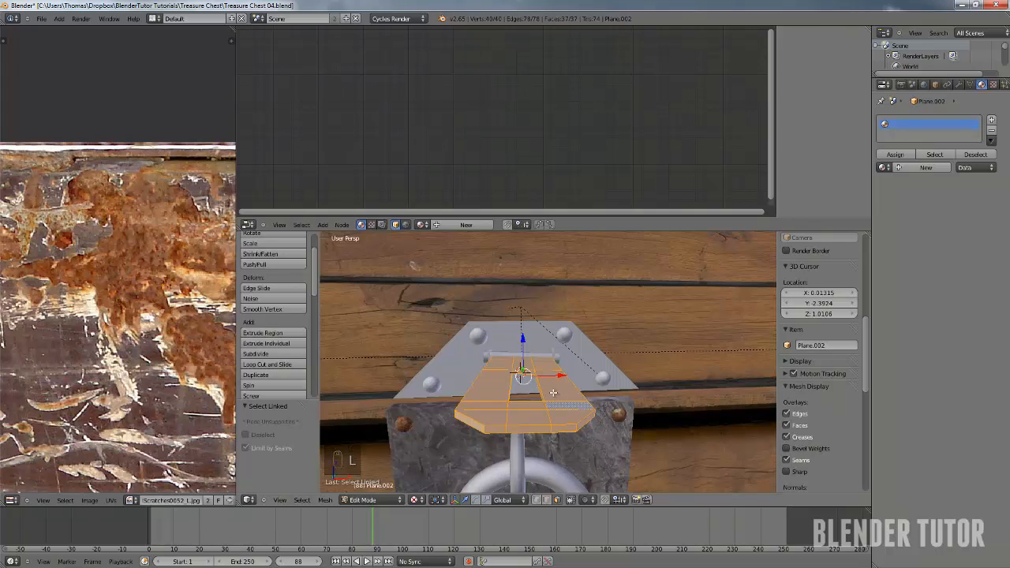
pyautogui.press('Tab')
pyautogui.press('Tab')
# Hide every object except the hasp plate and frame its mesh from above in Edit Mode
pyautogui.press('Tab')
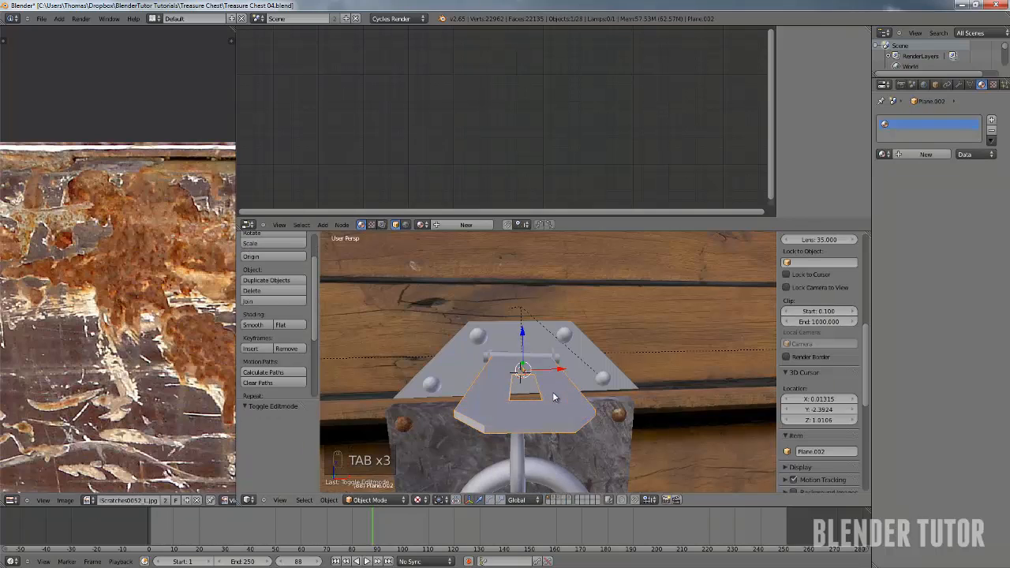
pyautogui.hotkey('ctrl', 'i')
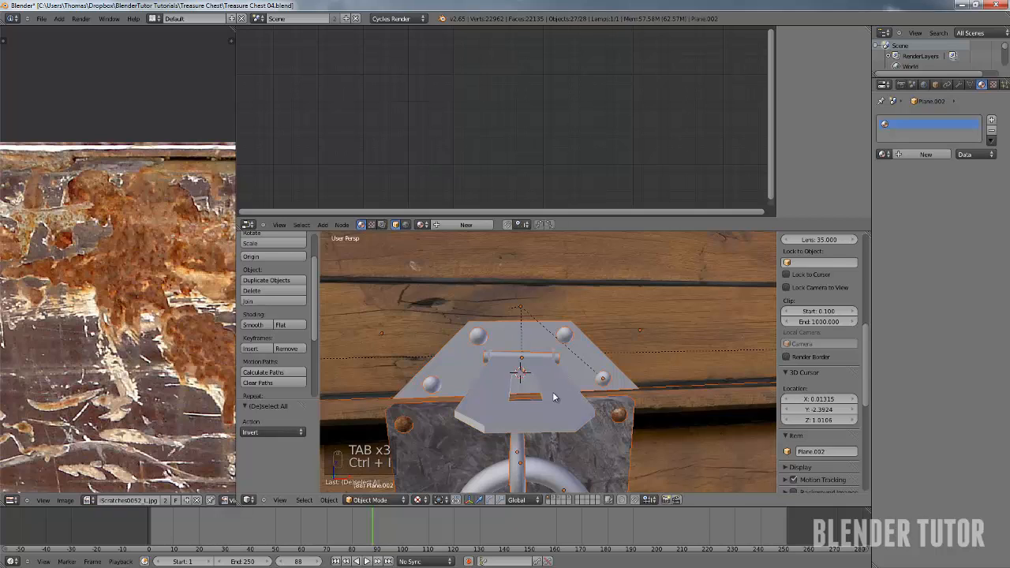
pyautogui.press('h')
pyautogui.press('Tab')
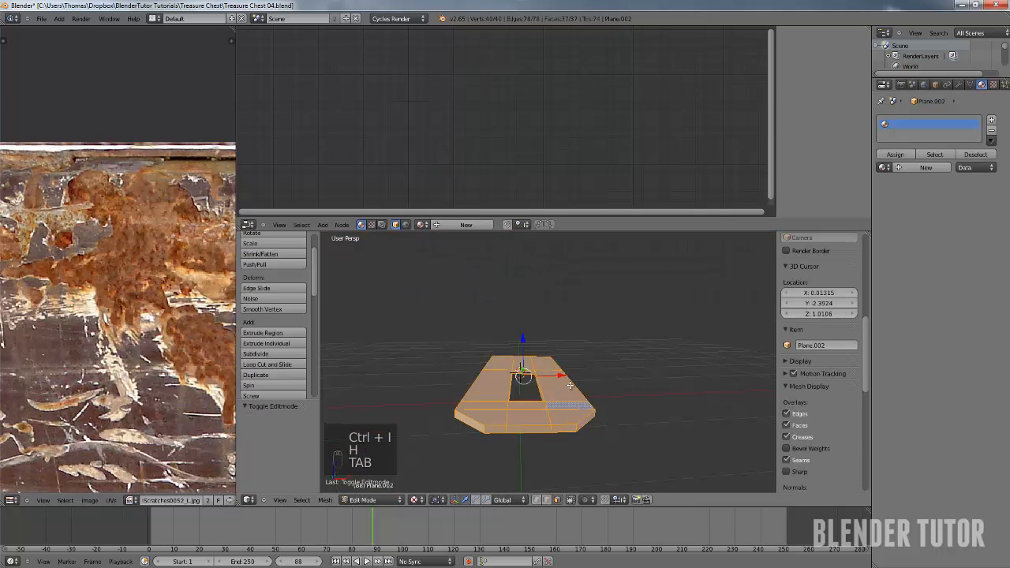
pyautogui.press('KP_7')
pyautogui.press('KP_Decimal')
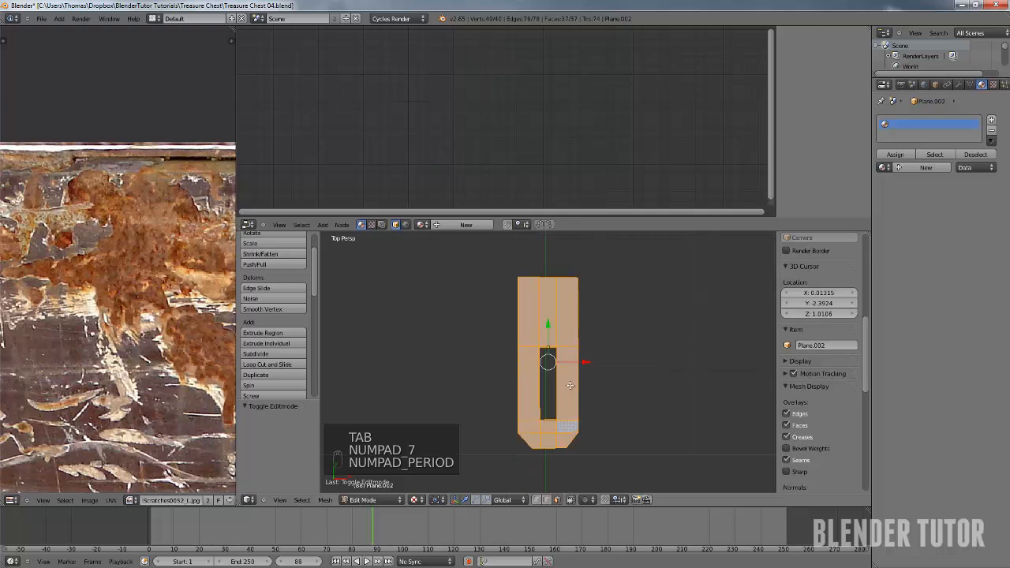
pyautogui.press('z')
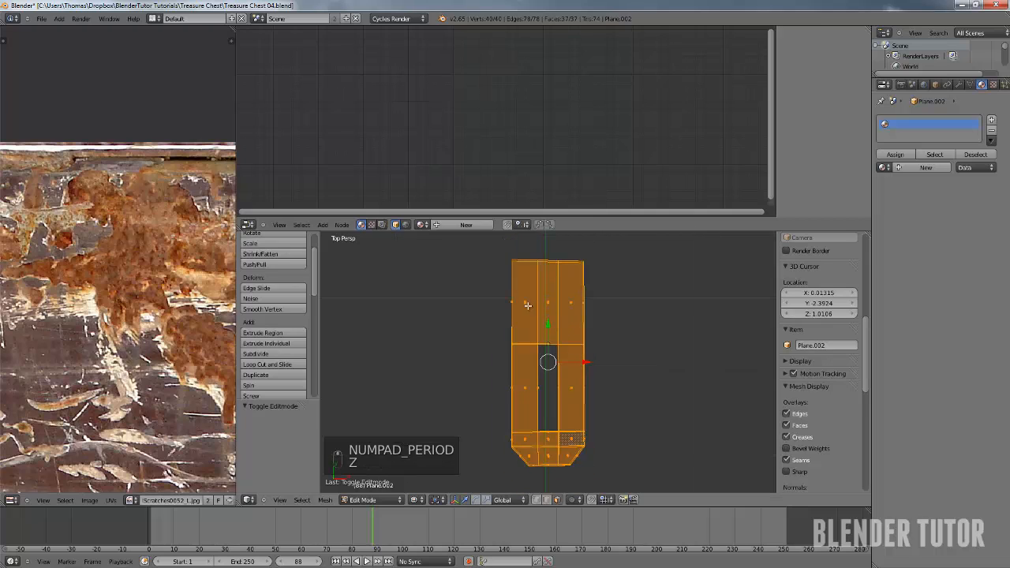
pyautogui.rightClick(527, 306)
pyautogui.keyDown('shift'); pyautogui.rightClick(551, 307); pyautogui.keyUp('shift')
pyautogui.keyDown('shift'); pyautogui.rightClick(568, 304); pyautogui.keyUp('shift')
pyautogui.keyDown('shift'); pyautogui.rightClick(568, 385); pyautogui.keyUp('shift')
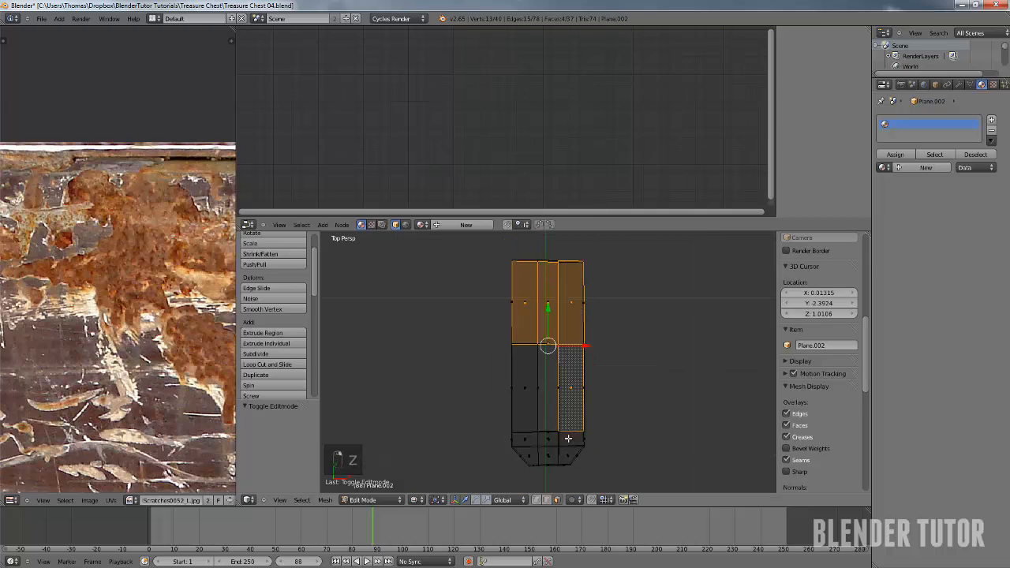
pyautogui.keyDown('shift'); pyautogui.rightClick(568, 438); pyautogui.keyUp('shift')
pyautogui.press('z')
# Select all the top faces of the hasp plate around its slot
pyautogui.rightClick(530, 305)
pyautogui.keyDown('shift'); pyautogui.rightClick(549, 304); pyautogui.keyUp('shift')
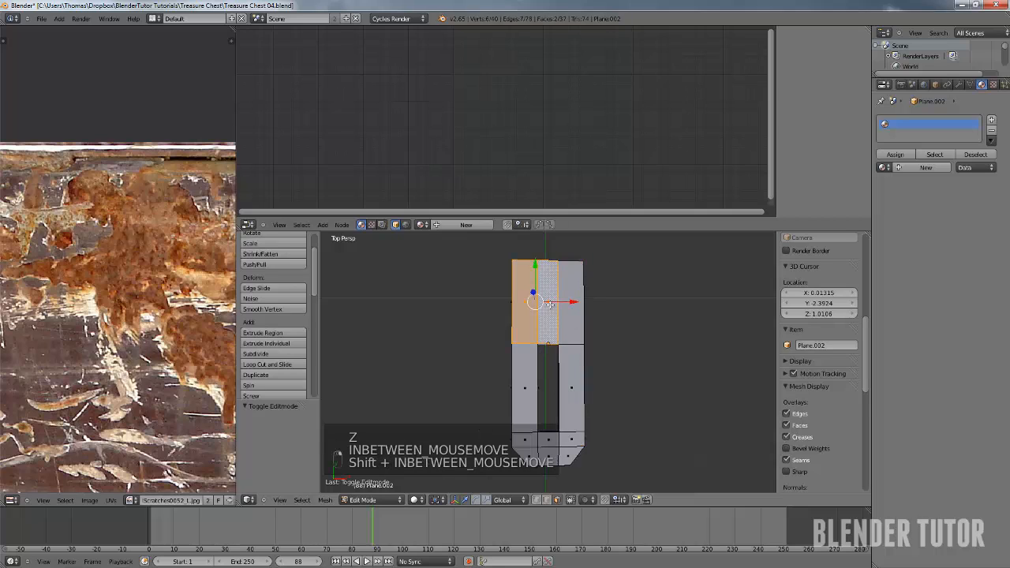
pyautogui.keyDown('shift'); pyautogui.rightClick(574, 313); pyautogui.keyUp('shift')
pyautogui.keyDown('shift'); pyautogui.rightClick(578, 377); pyautogui.keyUp('shift')
pyautogui.keyDown('shift'); pyautogui.rightClick(529, 389); pyautogui.keyUp('shift')
pyautogui.keyDown('shift'); pyautogui.rightClick(525, 440); pyautogui.keyUp('shift')
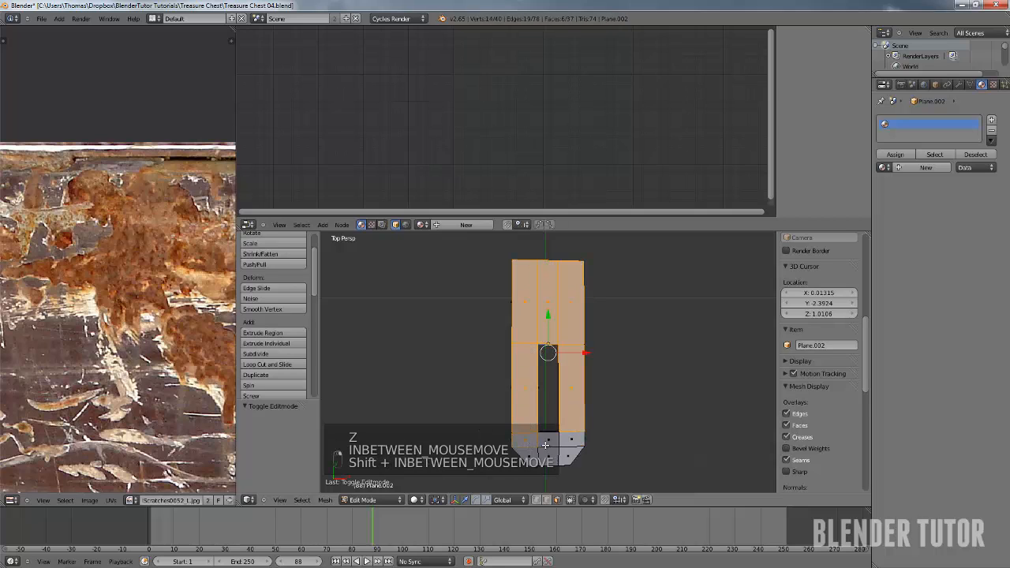
pyautogui.keyDown('shift'); pyautogui.rightClick(548, 441); pyautogui.keyUp('shift')
pyautogui.keyDown('shift'); pyautogui.rightClick(571, 439); pyautogui.keyUp('shift')
pyautogui.keyDown('shift'); pyautogui.rightClick(569, 456); pyautogui.keyUp('shift')
pyautogui.keyDown('shift'); pyautogui.rightClick(545, 456); pyautogui.keyUp('shift')
pyautogui.keyDown('shift'); pyautogui.rightClick(525, 456); pyautogui.keyUp('shift')
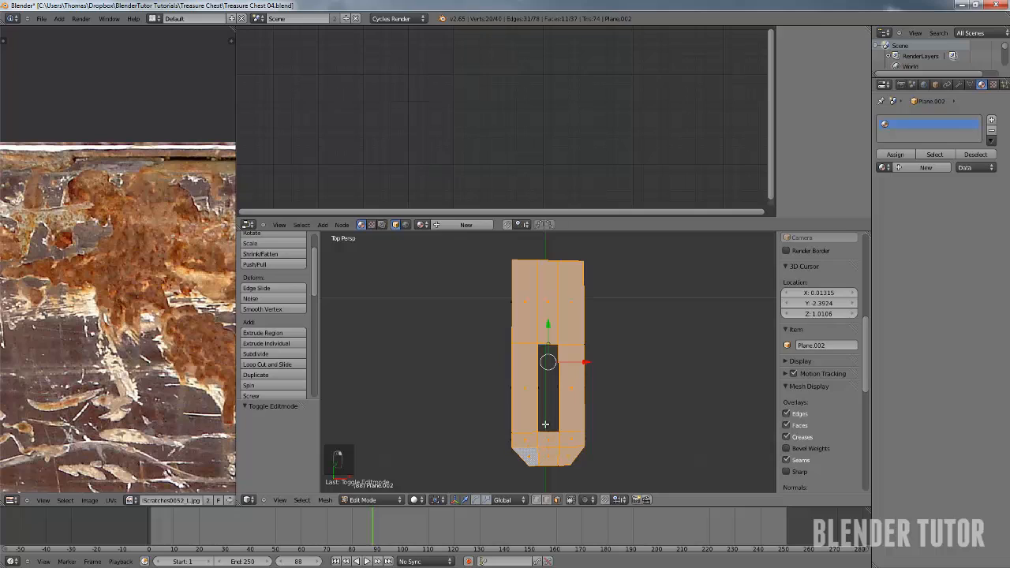
# Reduce the selection to the top surface's outer outline and slot edges in edge mode, and mark them as seams
pyautogui.hotkey('ctrl', 'Tab')
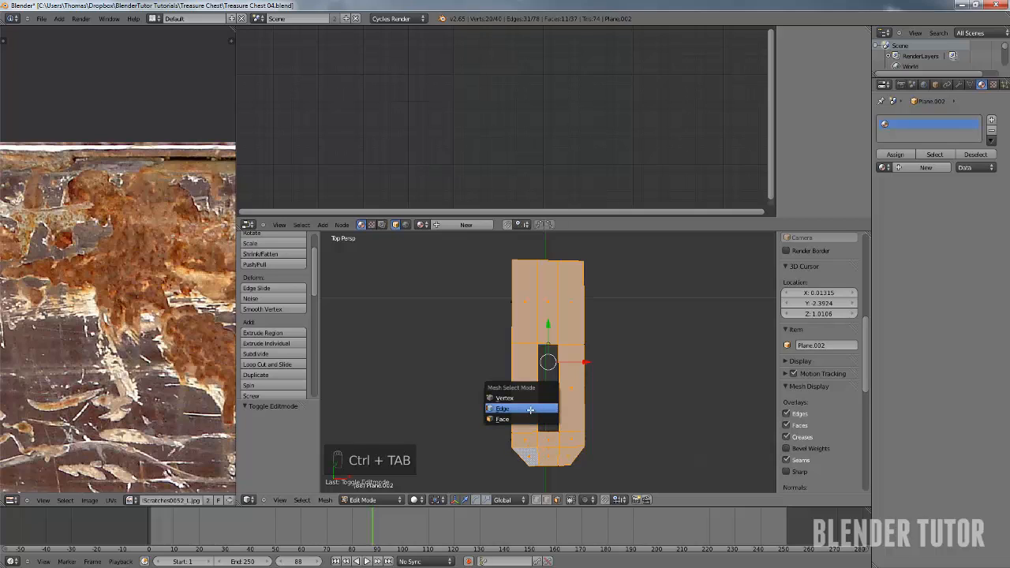
pyautogui.click(531, 409)
pyautogui.press('c')
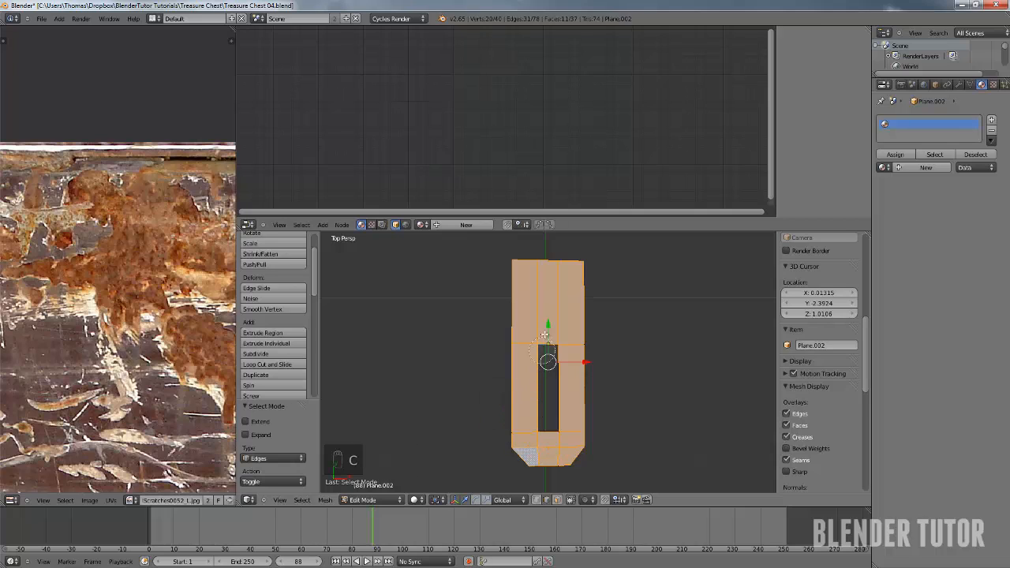
pyautogui.moveTo(541, 319); pyautogui.dragTo(557, 313, button='middle')
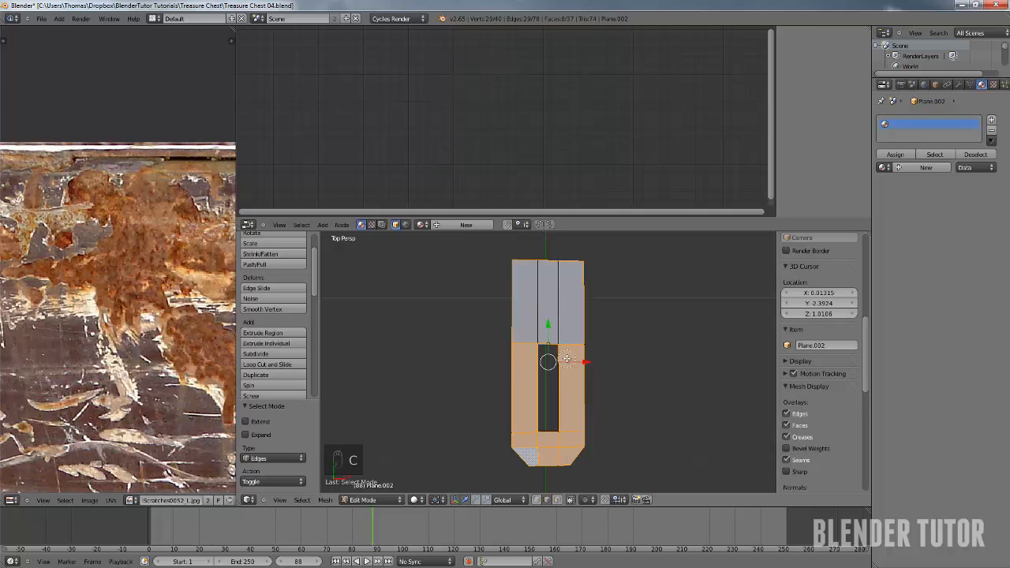
pyautogui.moveTo(567, 354)
pyautogui.mouseDown(button='middle')
pyautogui.moveTo(568, 442)
pyautogui.moveTo(552, 454)
pyautogui.moveTo(527, 450)
pyautogui.moveTo(545, 441)
pyautogui.moveTo(526, 429)
pyautogui.mouseUp(button='middle')
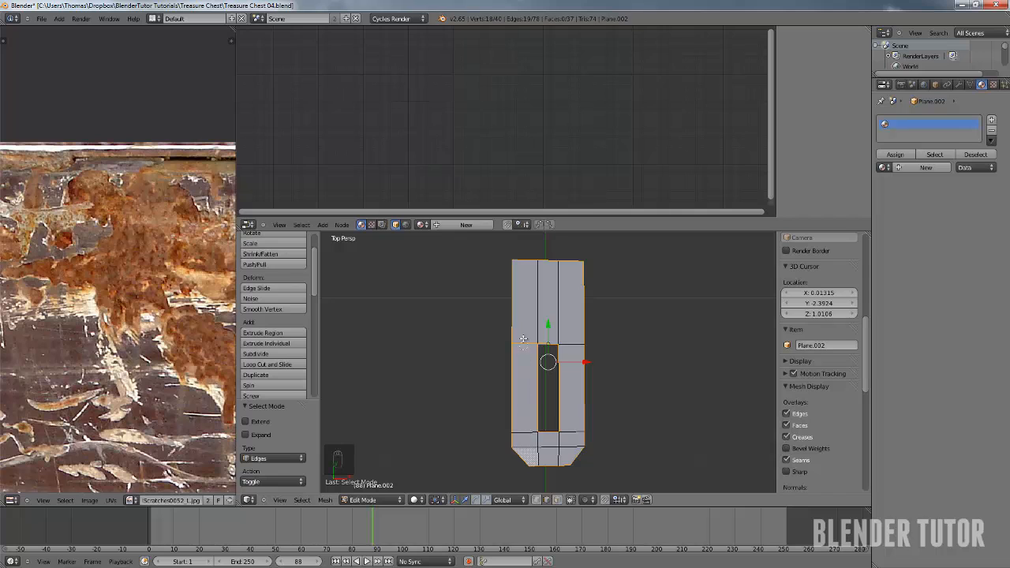
pyautogui.moveTo(523, 339)
pyautogui.mouseDown(button='middle')
pyautogui.moveTo(525, 358)
pyautogui.moveTo(570, 282)
pyautogui.moveTo(529, 423)
pyautogui.moveTo(509, 453)
pyautogui.moveTo(490, 390)
pyautogui.moveTo(505, 378)
pyautogui.moveTo(516, 394)
pyautogui.moveTo(545, 311)
pyautogui.moveTo(557, 326)
pyautogui.mouseUp(button='middle')
pyautogui.hotkey('ctrl', 'e')
pyautogui.click(492, 390)
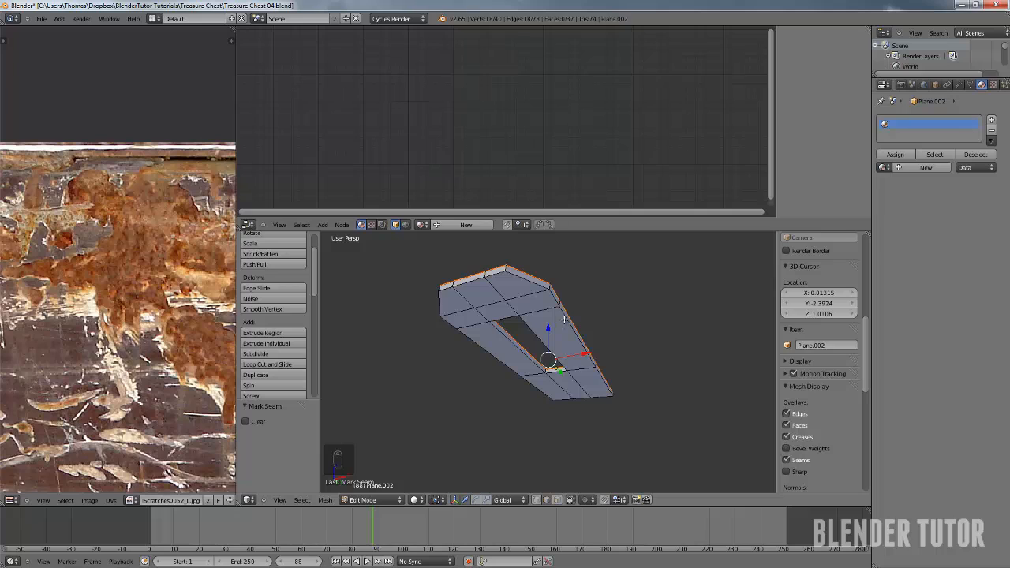
# Select the complete outer outline of edges on the hasp plate's underside, including the three edges of its straight end
pyautogui.keyDown('alt'); pyautogui.rightClick(559, 315); pyautogui.keyUp('alt')
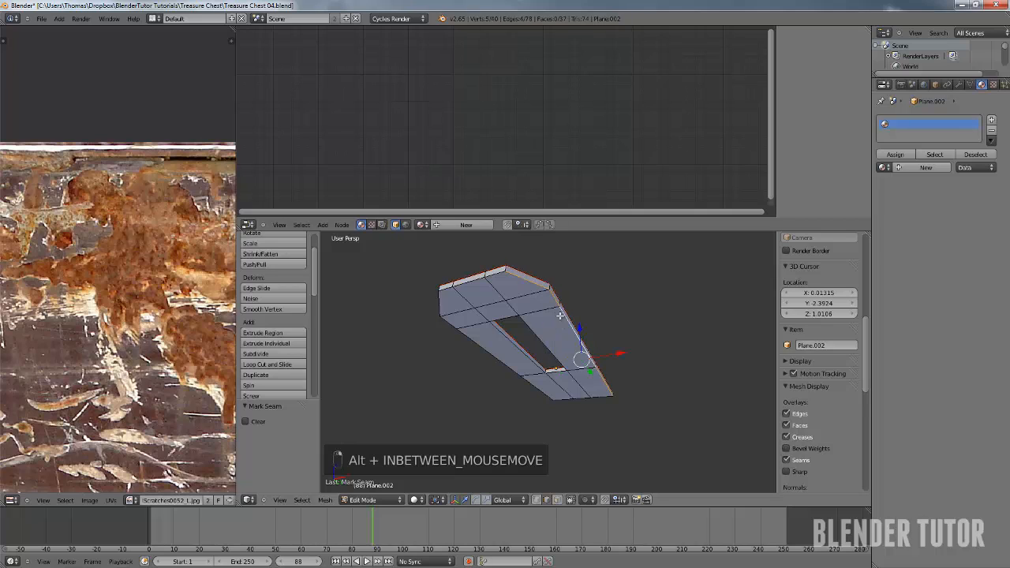
pyautogui.keyDown('alt'); pyautogui.keyDown('shift'); pyautogui.rightClick(442, 314); pyautogui.keyUp('shift'); pyautogui.keyUp('alt')
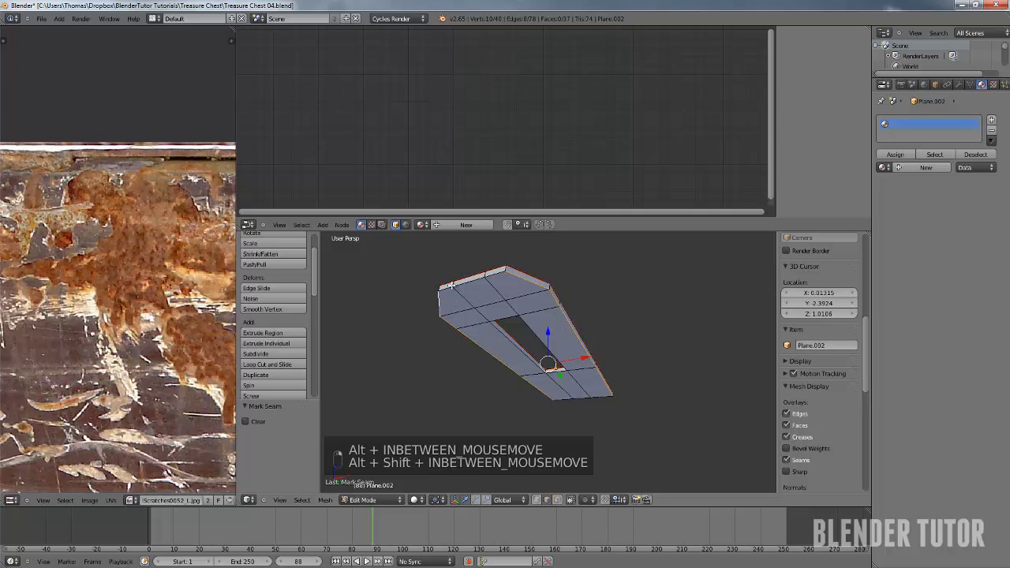
pyautogui.keyDown('alt'); pyautogui.keyDown('shift'); pyautogui.rightClick(478, 279); pyautogui.keyUp('shift'); pyautogui.keyUp('alt')
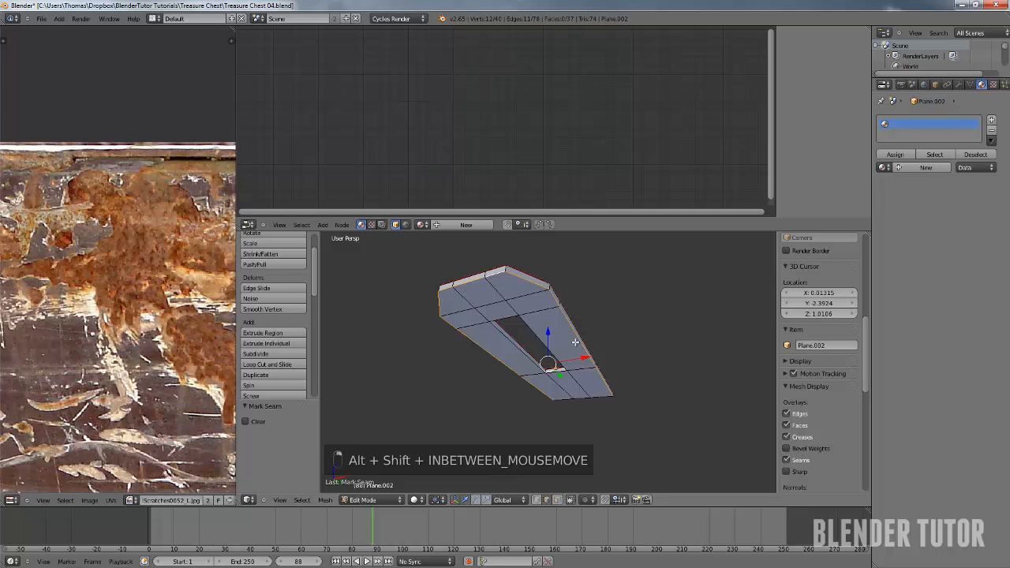
pyautogui.moveTo(575, 342); pyautogui.dragTo(572, 296, button='middle')
pyautogui.scroll(2, 613, 409)
pyautogui.keyDown('shift'); pyautogui.moveTo(606, 423); pyautogui.dragTo(566, 343, button='middle'); pyautogui.keyUp('shift')
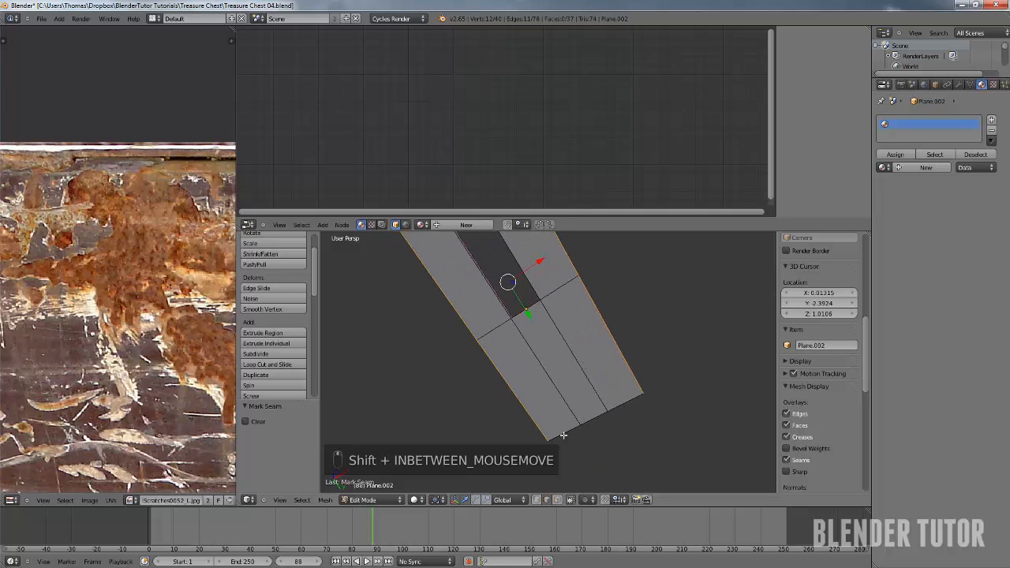
pyautogui.keyDown('shift'); pyautogui.rightClick(563, 433); pyautogui.keyUp('shift')
pyautogui.keyDown('shift'); pyautogui.rightClick(593, 416); pyautogui.keyUp('shift')
pyautogui.keyDown('shift'); pyautogui.rightClick(618, 400); pyautogui.keyUp('shift')
# Add the edges around the slot on the plate's underside to the edge selection
pyautogui.moveTo(566, 330); pyautogui.dragTo(431, 406, button='middle')
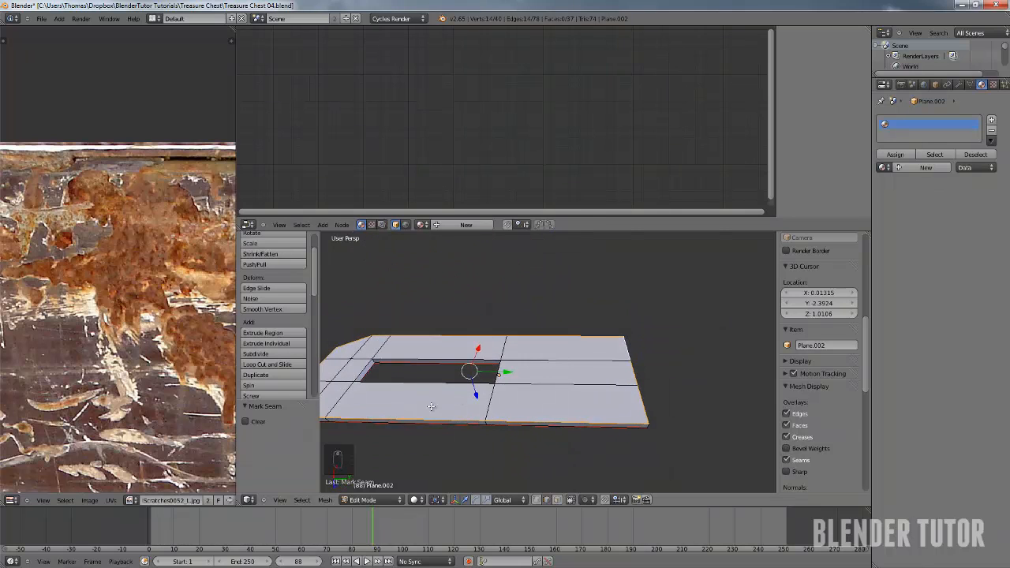
pyautogui.keyDown('alt'); pyautogui.keyDown('shift'); pyautogui.rightClick(395, 383); pyautogui.keyUp('shift'); pyautogui.keyUp('alt')
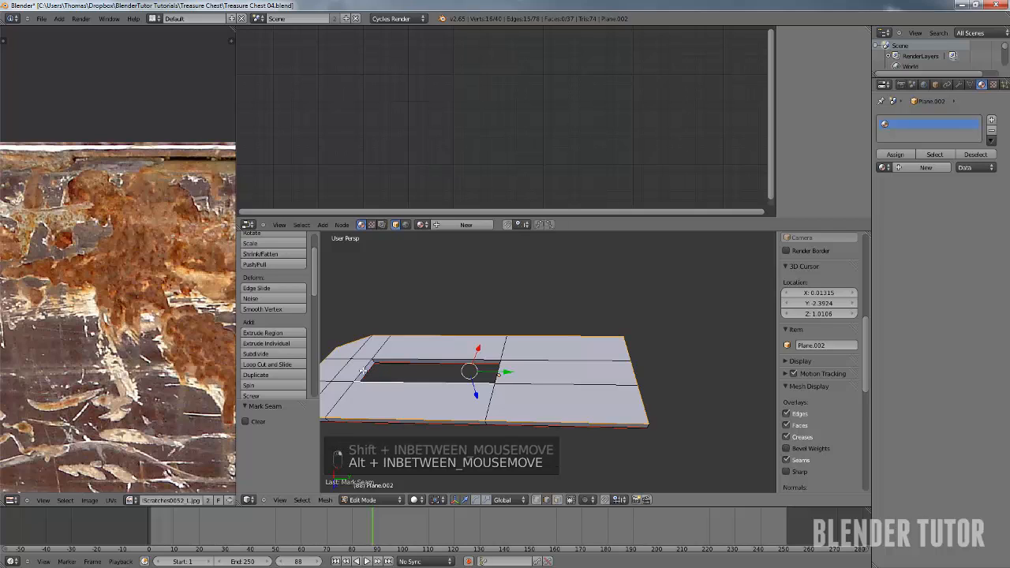
pyautogui.keyDown('alt'); pyautogui.keyDown('shift'); pyautogui.rightClick(413, 360); pyautogui.keyUp('shift'); pyautogui.keyUp('alt')
pyautogui.keyDown('alt'); pyautogui.keyDown('shift'); pyautogui.rightClick(499, 372); pyautogui.keyUp('shift'); pyautogui.keyUp('alt')
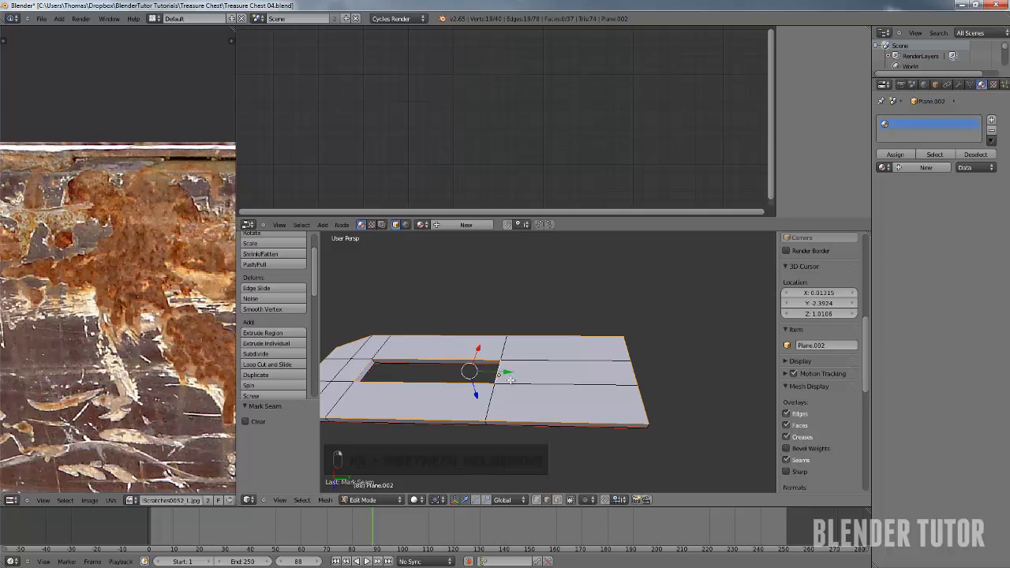
# Mark the selected outline and slot edges on the hasp plate's underside as seams
pyautogui.scroll(-2, 533, 383)
pyautogui.hotkey('ctrl', 'e')
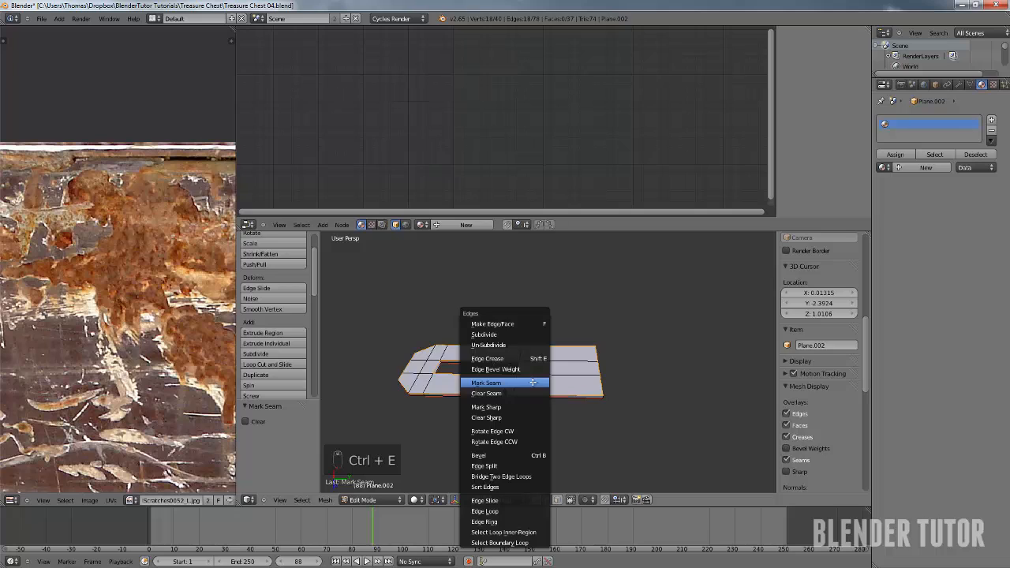
pyautogui.click(534, 382)
pyautogui.scroll(3, 383, 364)
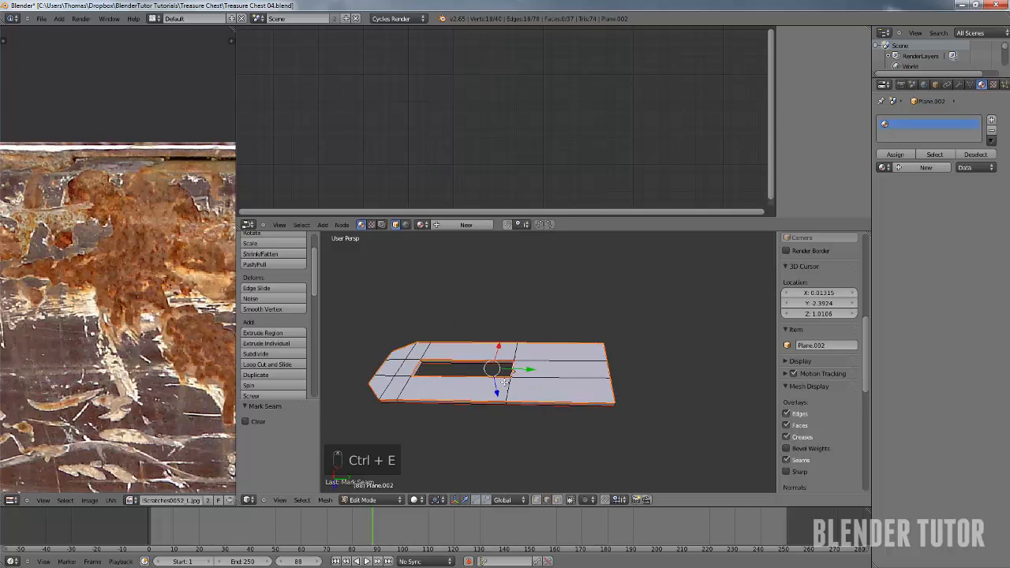
# Mark a short vertical edge at the slot's inner corner and one at the plate's straight-end outer corner as seams
pyautogui.rightClick(376, 363)
pyautogui.rightClick(378, 361)
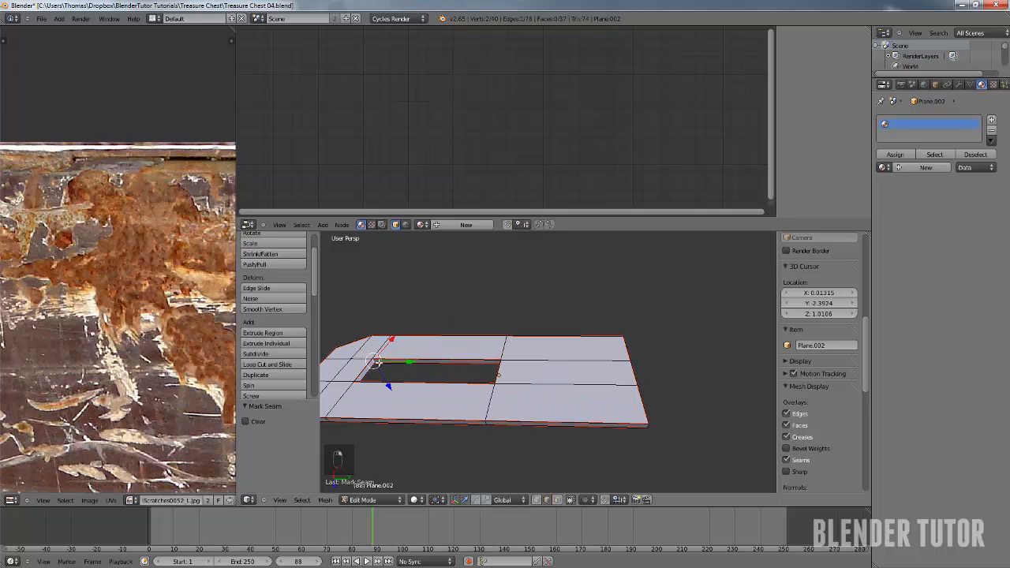
pyautogui.hotkey('ctrl', 'e')
pyautogui.click(382, 368)
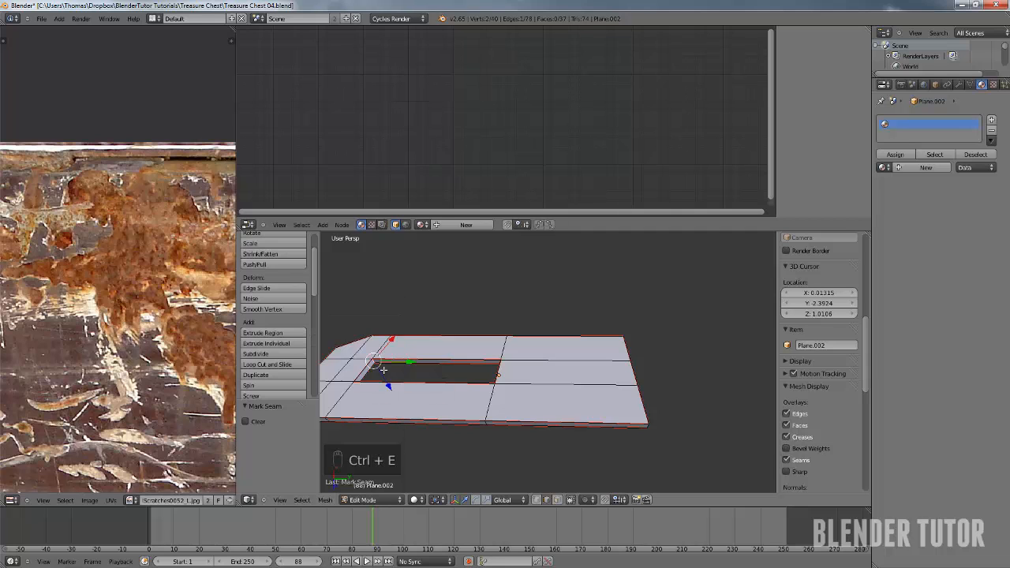
pyautogui.moveTo(385, 369); pyautogui.dragTo(556, 402, button='middle')
pyautogui.click(598, 402)
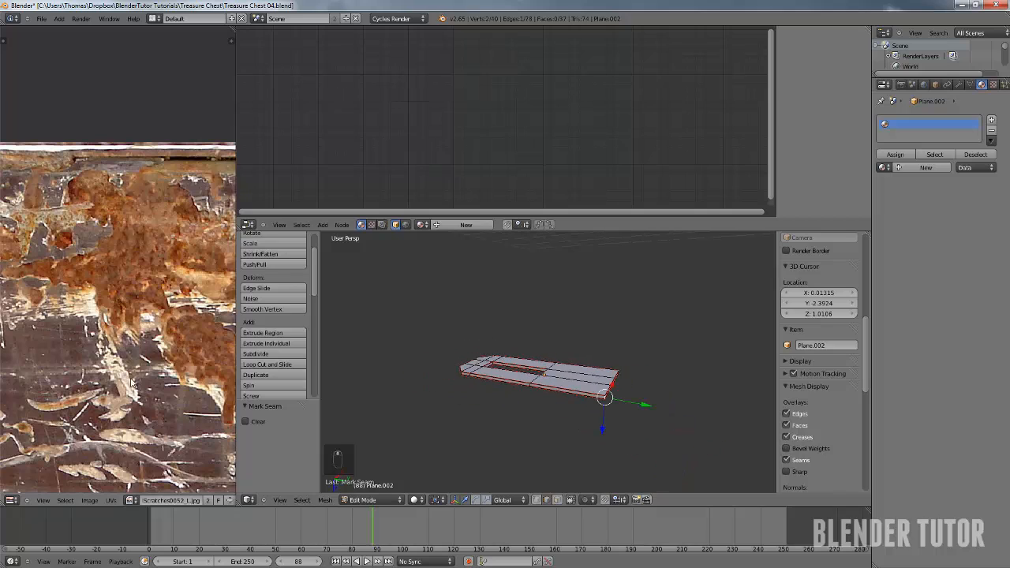
# Unlink the image in the UV editor and load MetalBare0084_3_L.jpg from the Textures folder instead
pyautogui.click(226, 500)
pyautogui.click(78, 500)
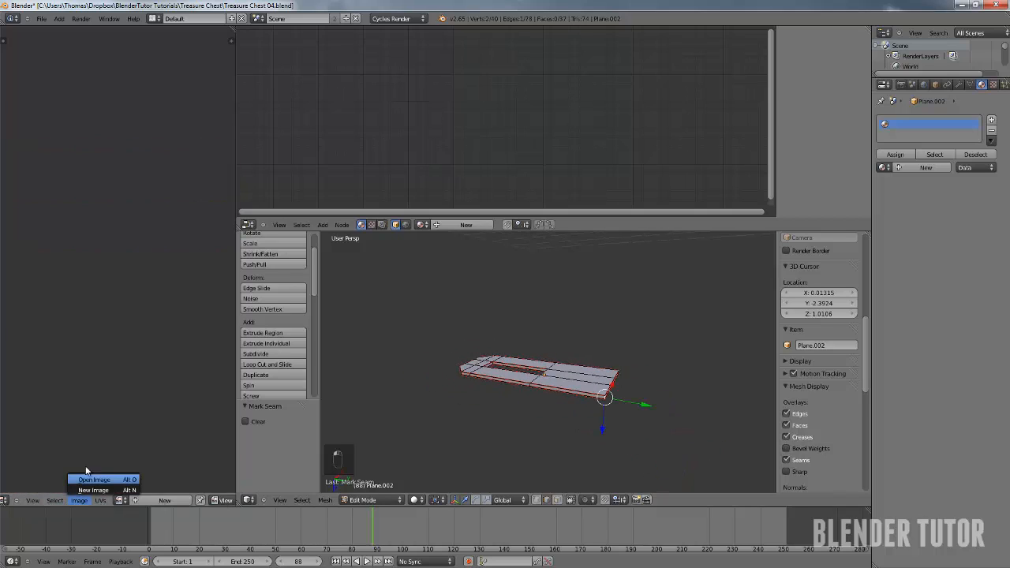
pyautogui.click(92, 479)
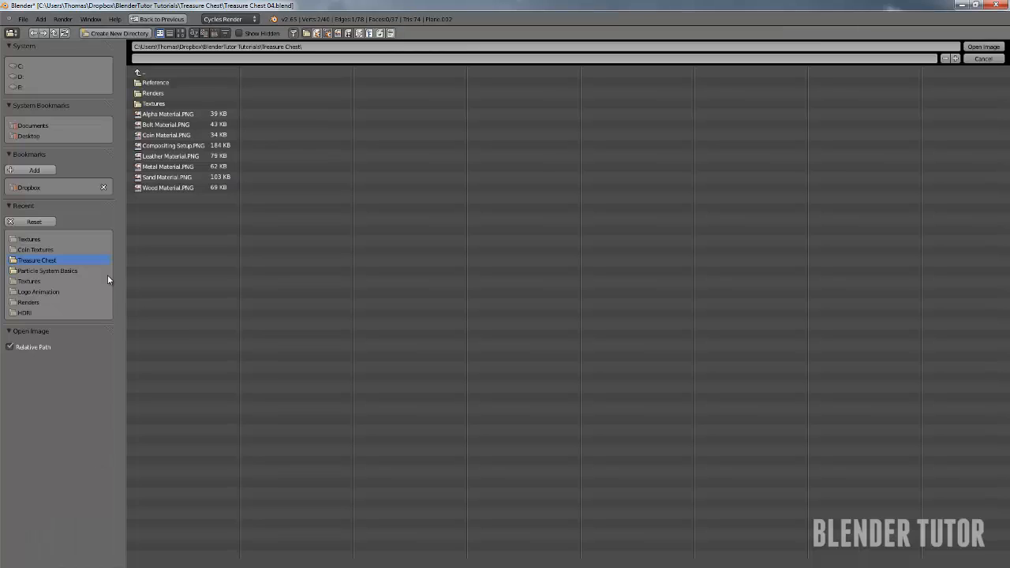
pyautogui.click(159, 94)
pyautogui.click(157, 71)
pyautogui.click(170, 105)
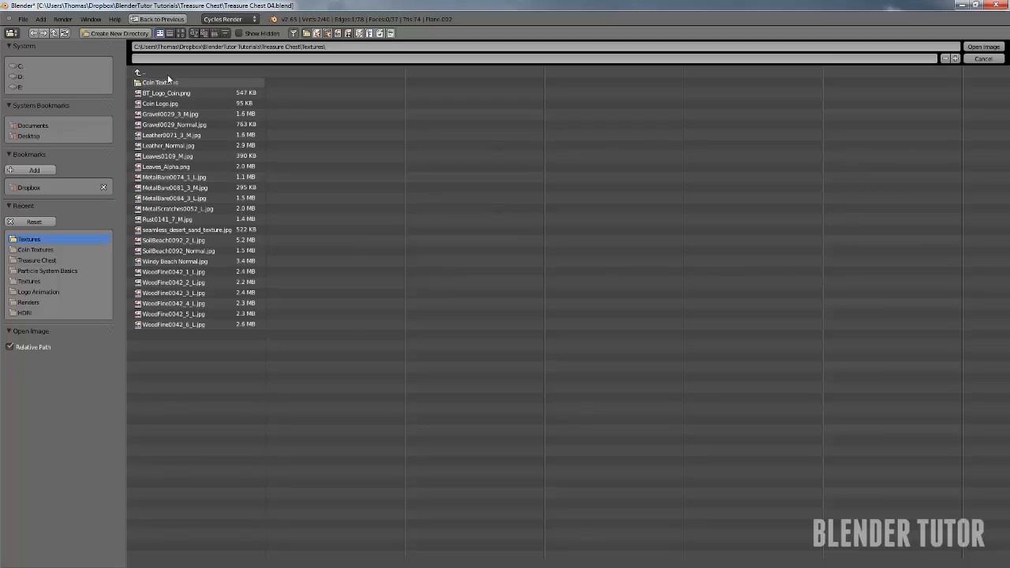
pyautogui.click(180, 33)
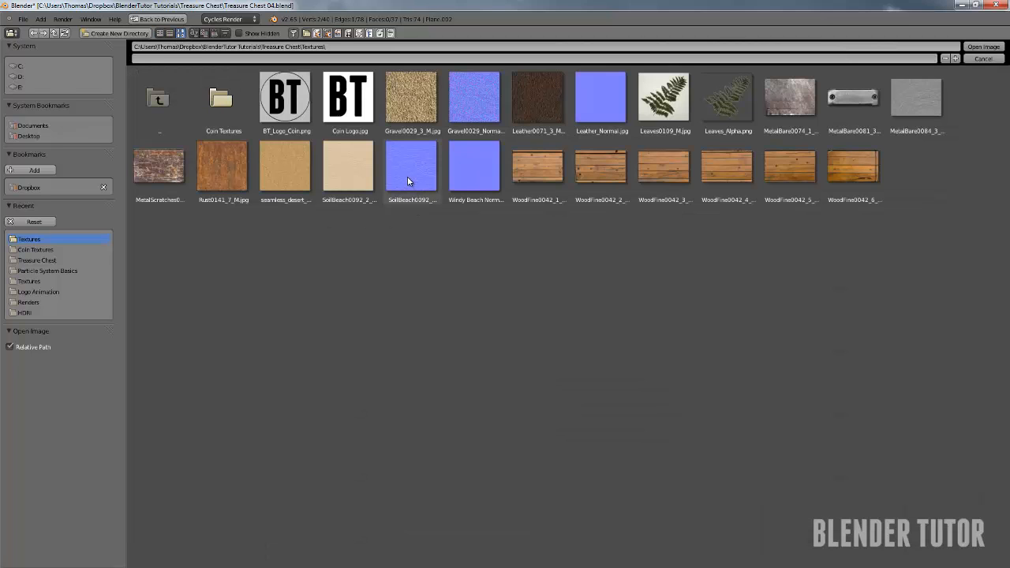
pyautogui.click(920, 105)
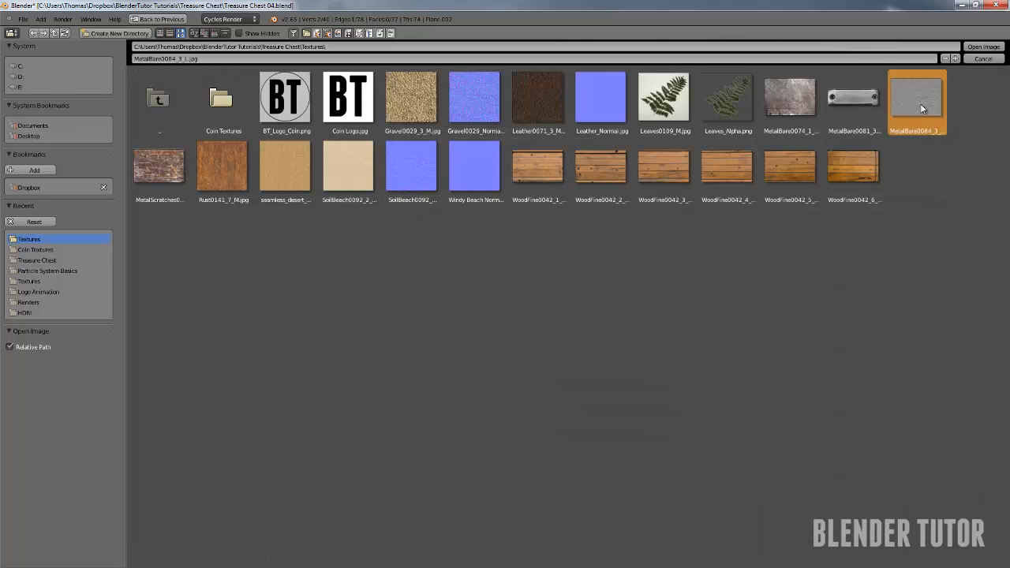
pyautogui.click(983, 46)
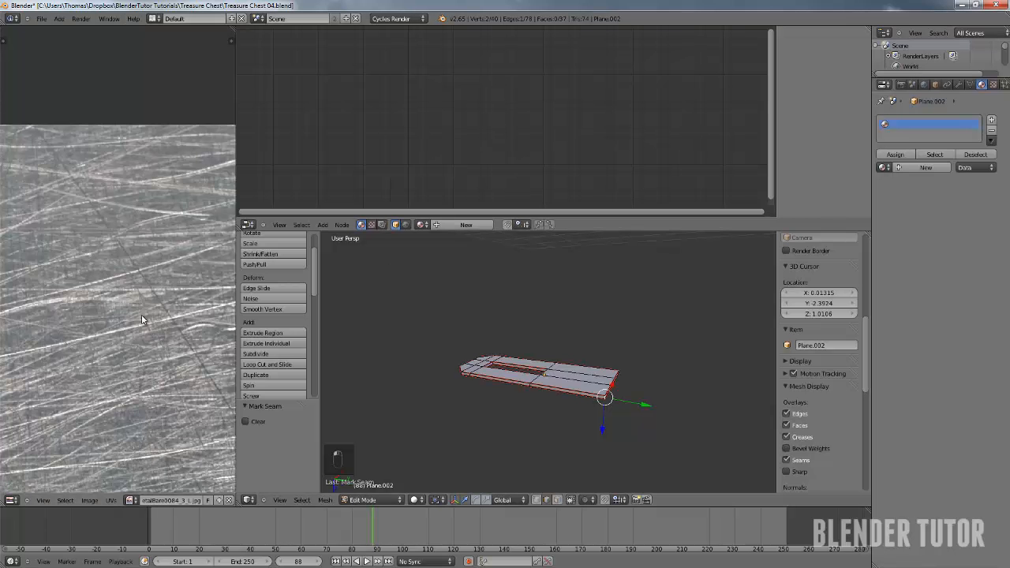
pyautogui.scroll(-3, 135, 326)
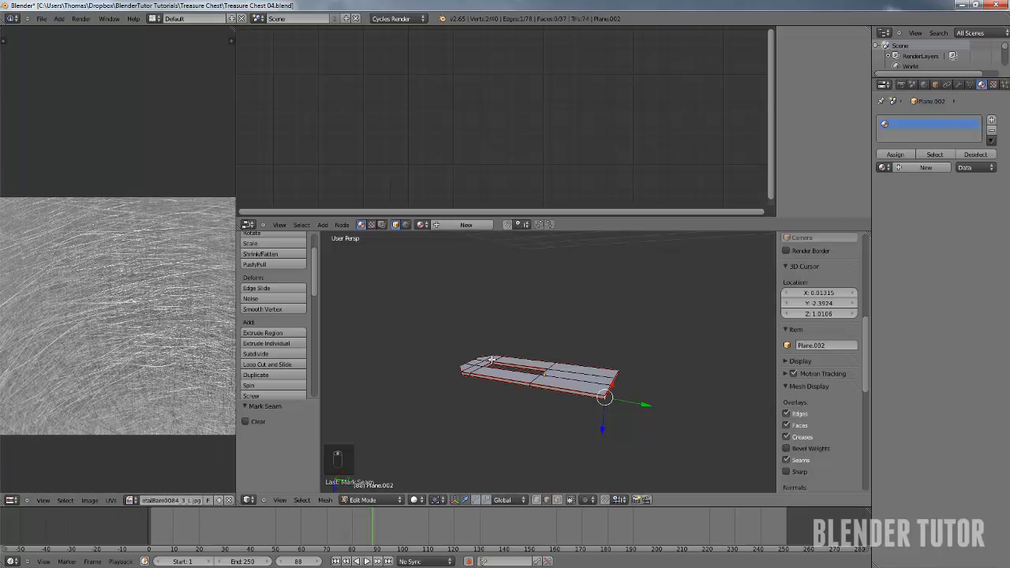
# Select the whole hasp plate mesh and unwrap it along its seams
pyautogui.press('a')
pyautogui.press('a')
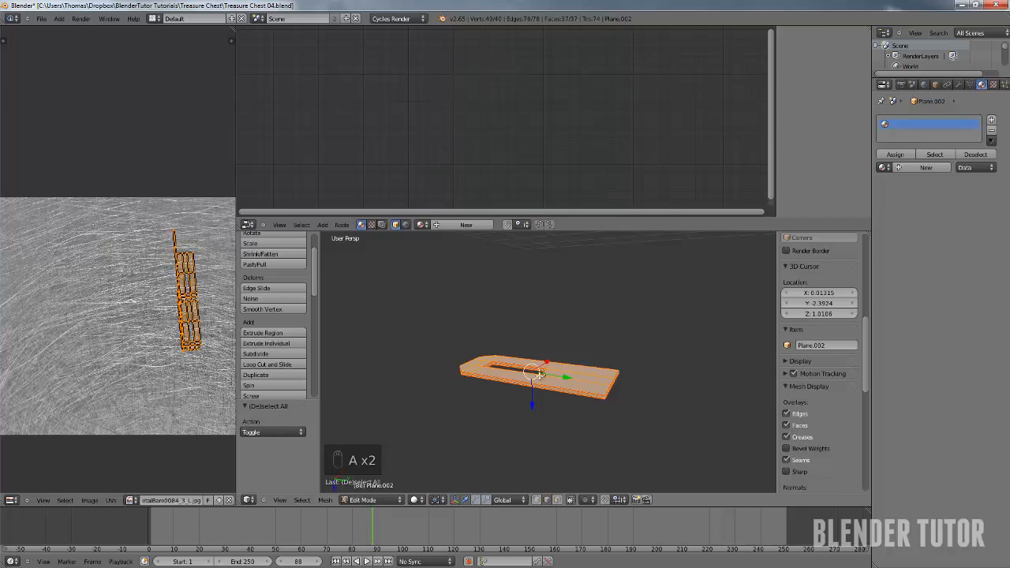
pyautogui.press('u')
pyautogui.click(540, 379)
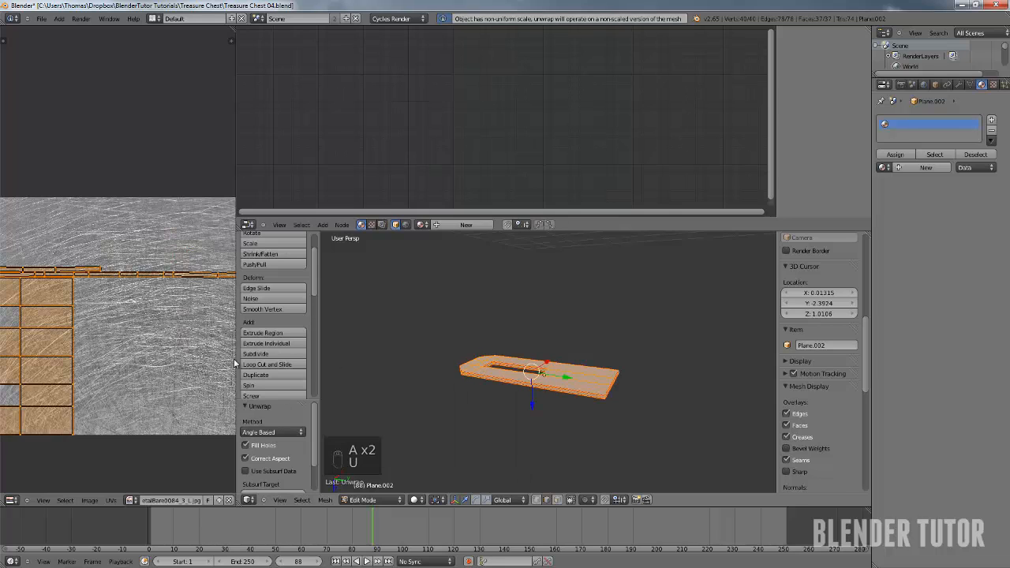
pyautogui.scroll(-3, 135, 343)
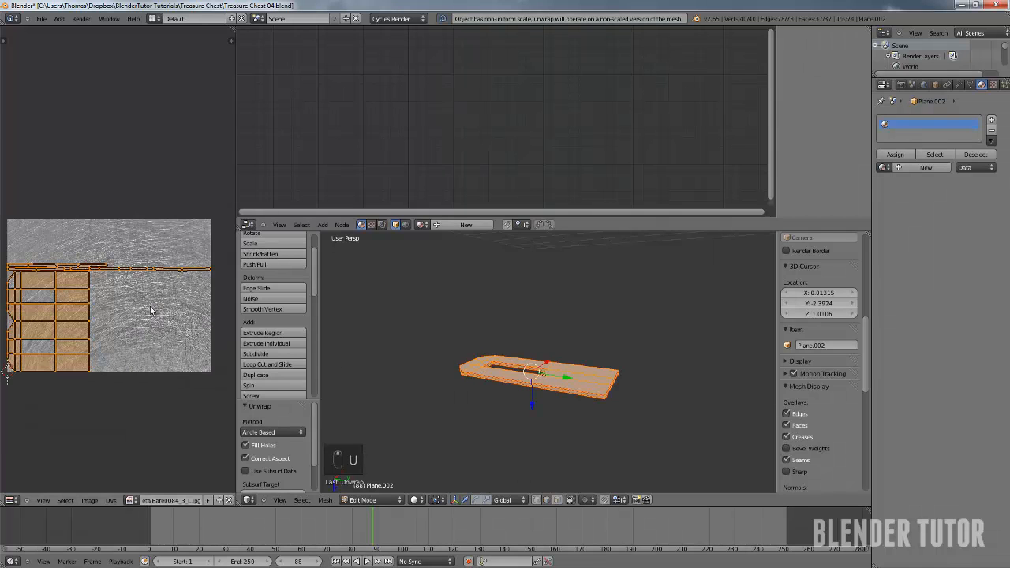
# Scale the two large UV islands by about 1.819 along X and 0.66 overall, and move them over the lower middle of the texture
pyautogui.press('a')
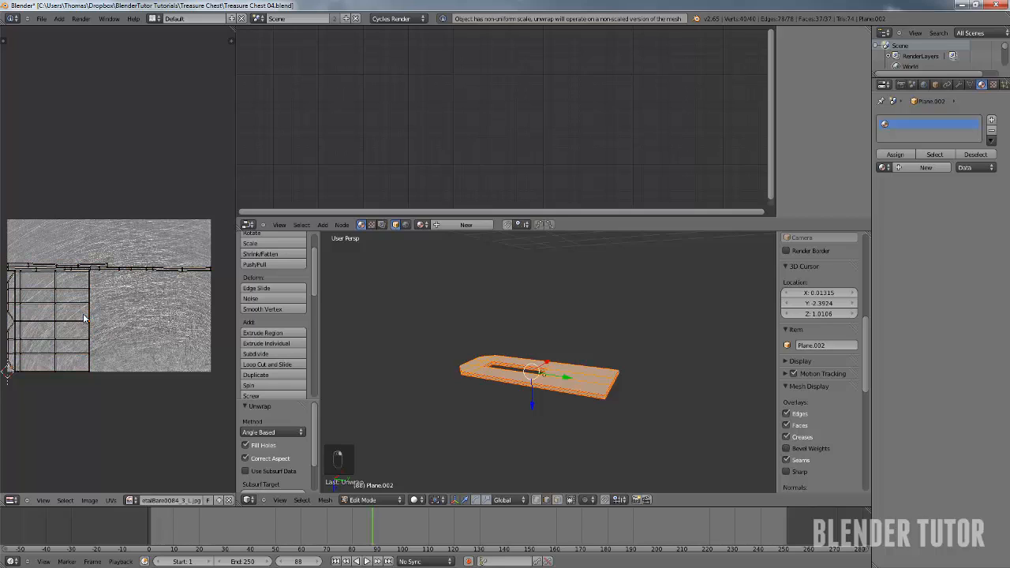
pyautogui.press('l')
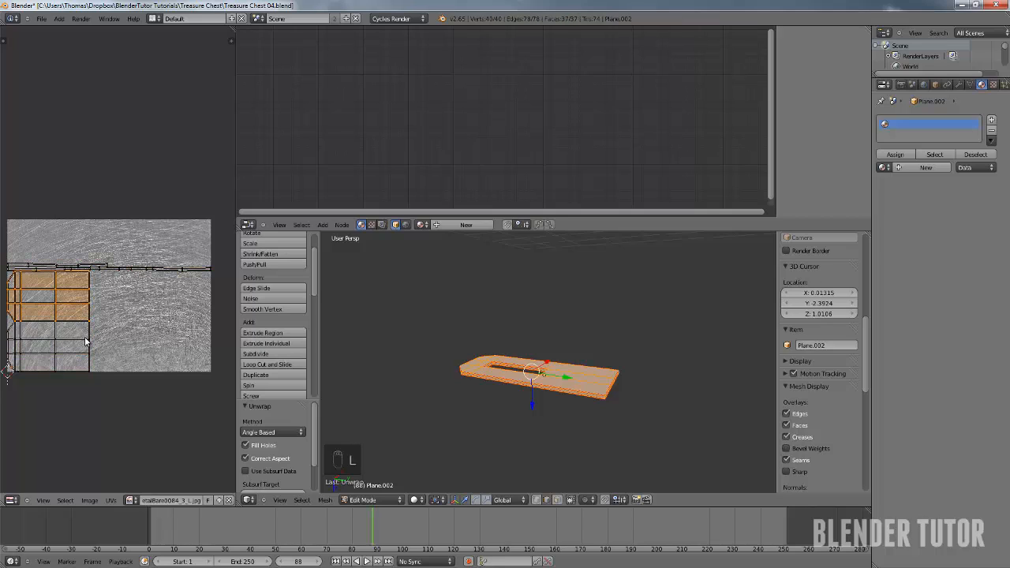
pyautogui.hotkey('shift', 'l')
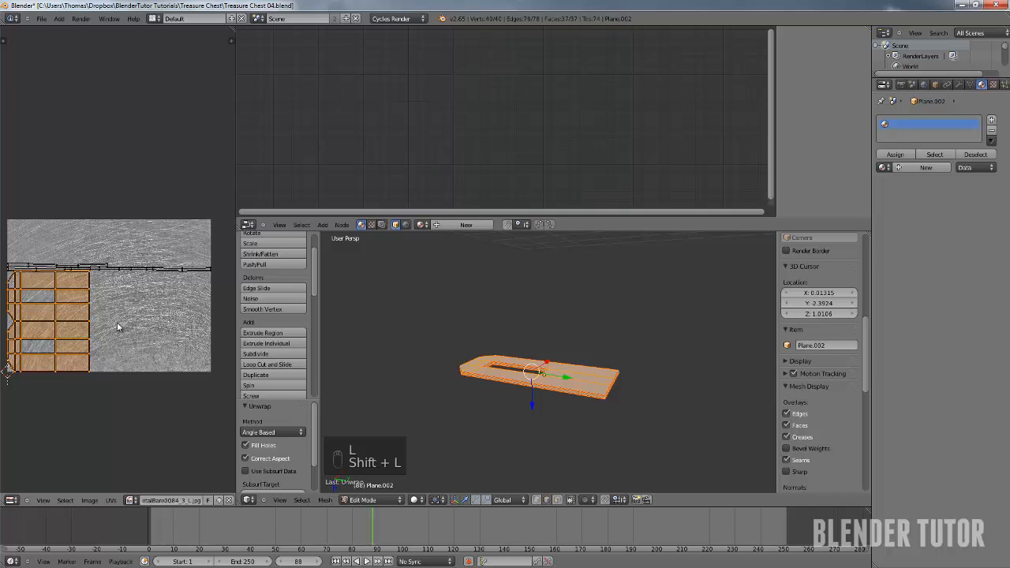
pyautogui.press('s')
pyautogui.press('x')
pyautogui.press('s')
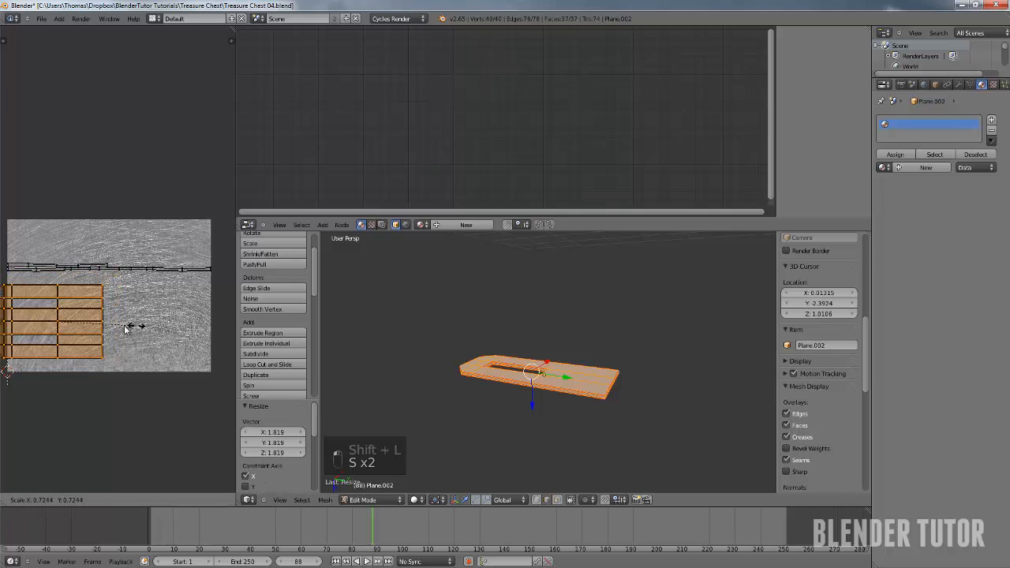
pyautogui.click(90, 325)
pyautogui.press('g')
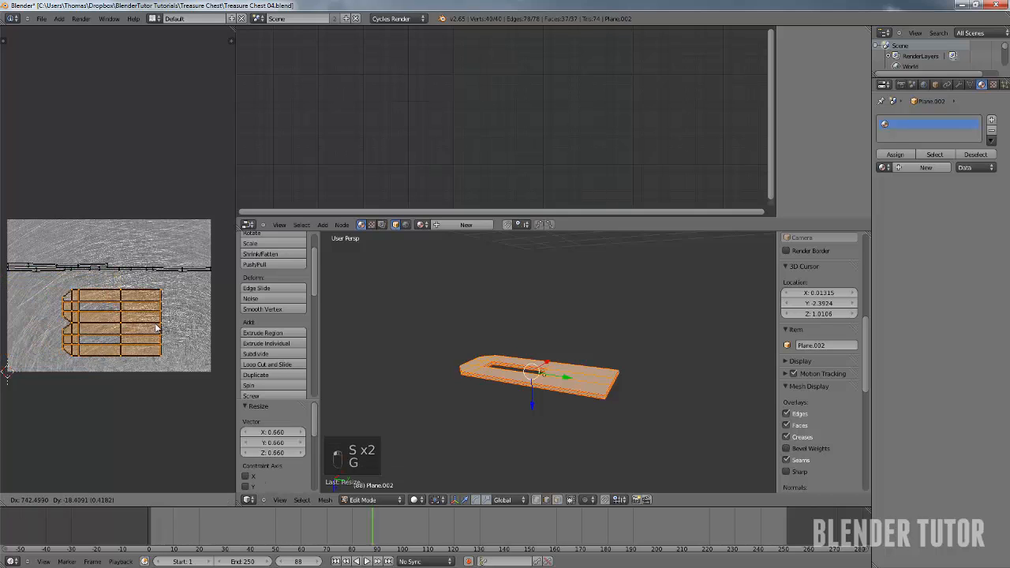
pyautogui.click(143, 319)
pyautogui.press('Tab')
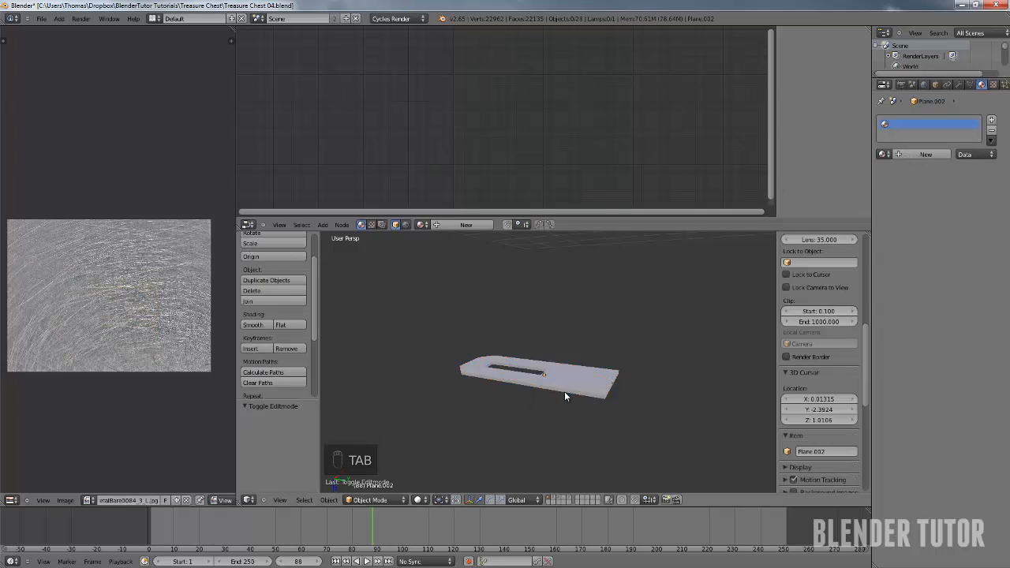
# Create a new material for the hasp plate and name it Scratched Metal
pyautogui.click(899, 154)
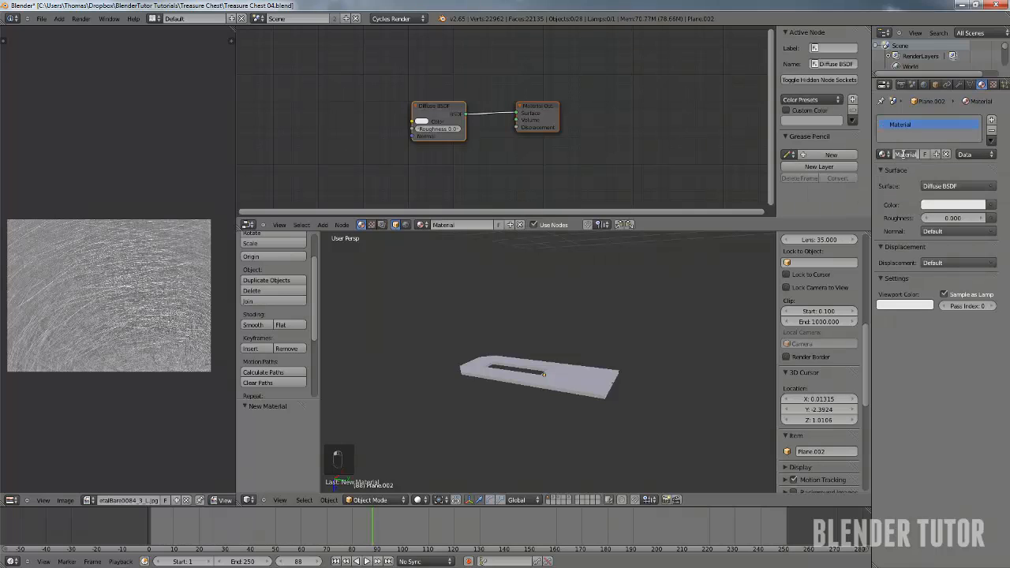
pyautogui.click(903, 154)
pyautogui.press('Return')
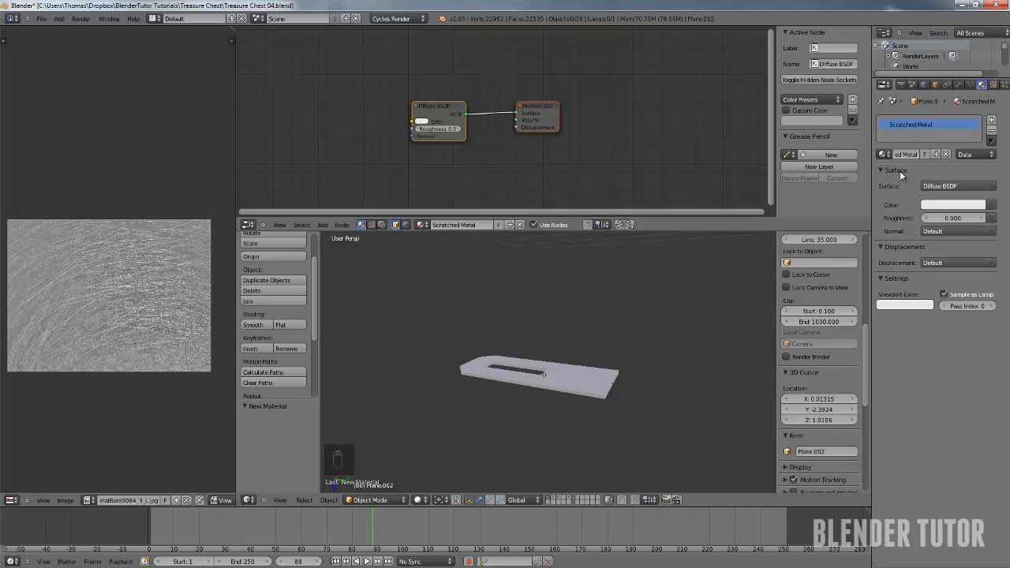
# Add a Glossy BSDF node below the Diffuse BSDF in the Scratched Metal material
pyautogui.scroll(1, 500, 104)
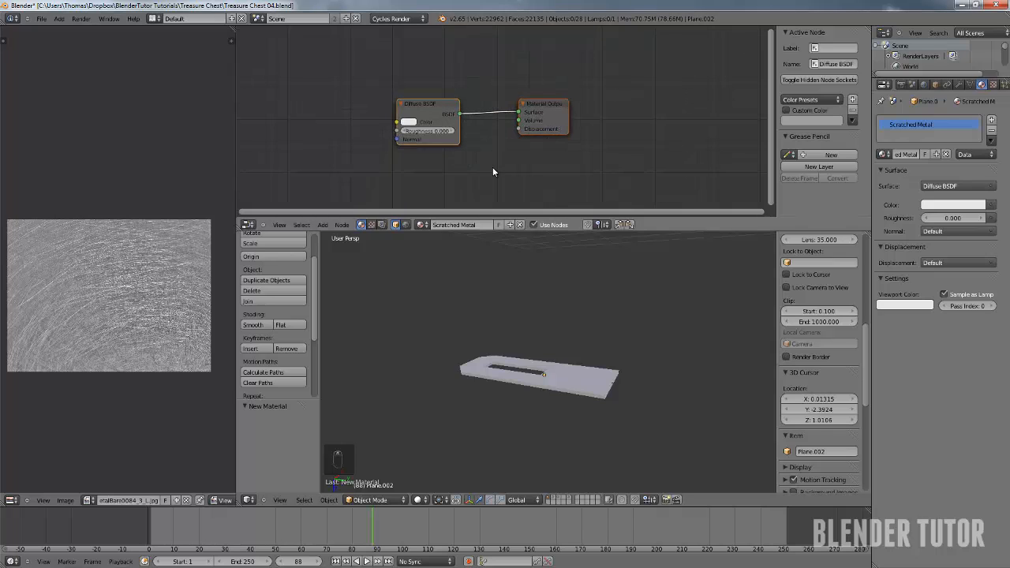
pyautogui.scroll(4, 491, 166)
pyautogui.scroll(-4, 463, 160)
pyautogui.moveTo(480, 145); pyautogui.dragTo(513, 115, button='middle')
pyautogui.hotkey('shift', 'a')
pyautogui.moveTo(374, 121)
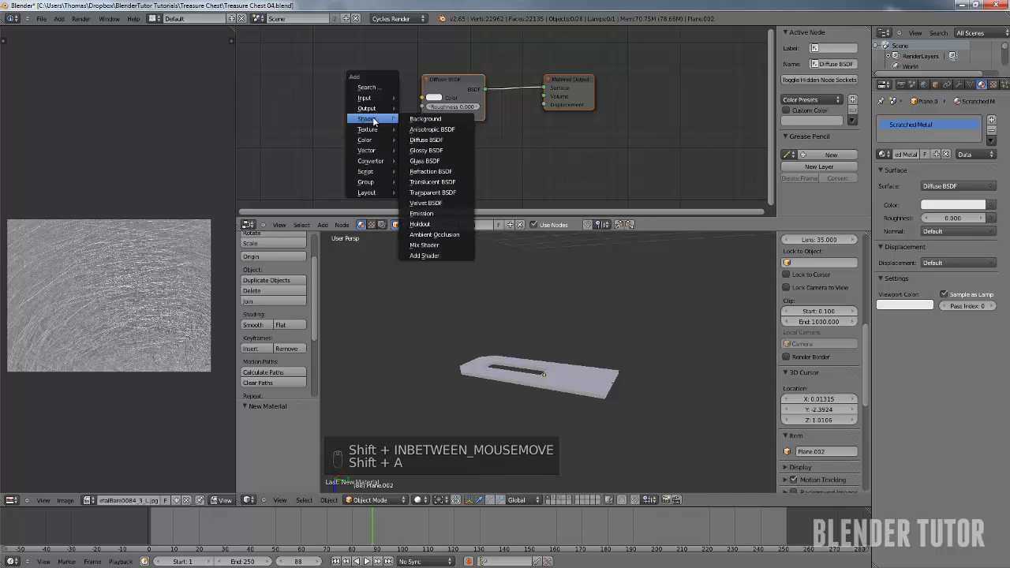
pyautogui.click(429, 150)
pyautogui.click(464, 141)
# Insert a Mix Shader between the Diffuse BSDF and Material Output, and connect the Glossy BSDF to its second shader input
pyautogui.hotkey('shift', 'a')
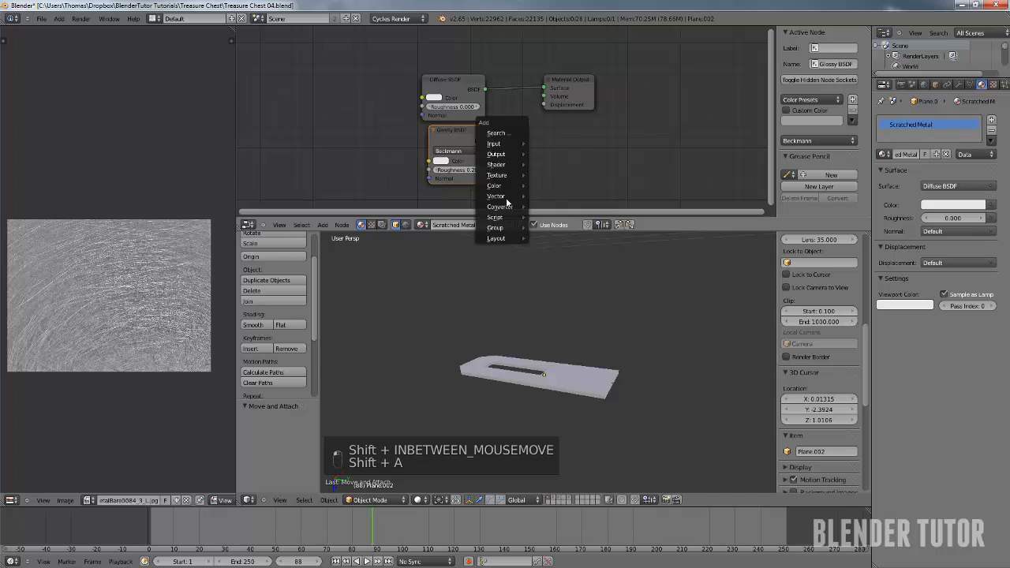
pyautogui.moveTo(505, 166)
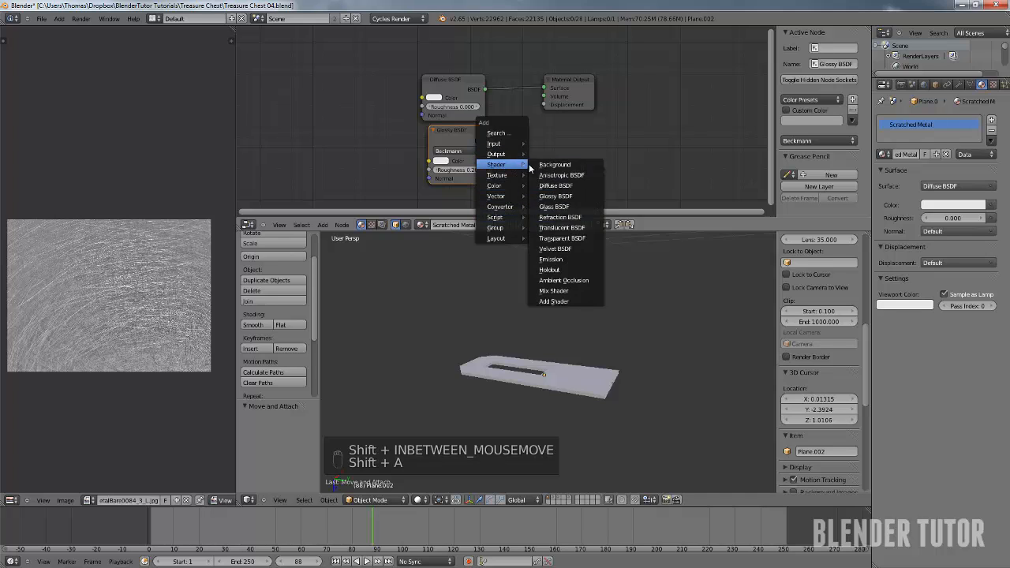
pyautogui.click(553, 290)
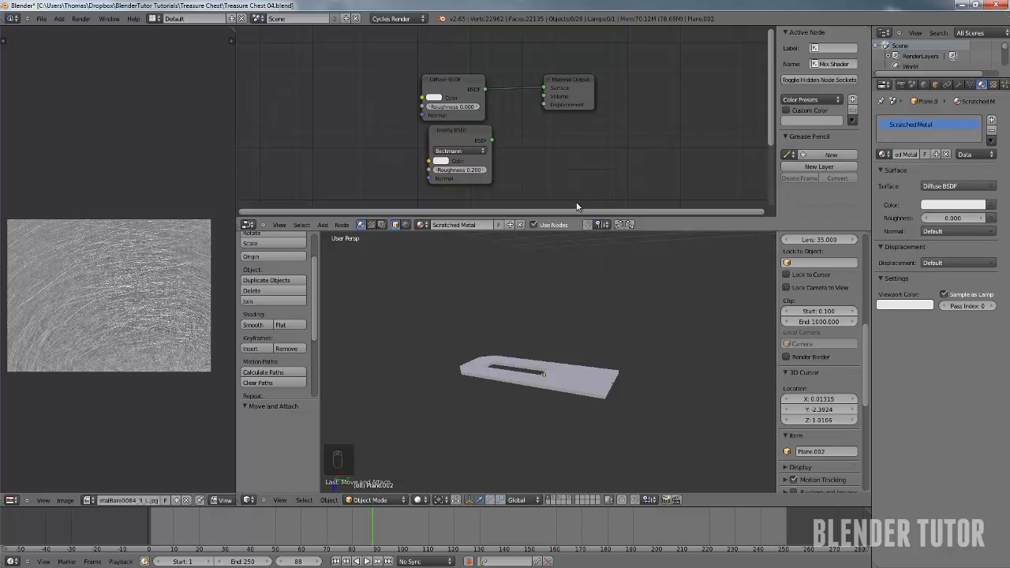
pyautogui.scroll(-2, 566, 192)
pyautogui.moveTo(568, 202); pyautogui.dragTo(544, 135)
pyautogui.moveTo(555, 88); pyautogui.dragTo(629, 98)
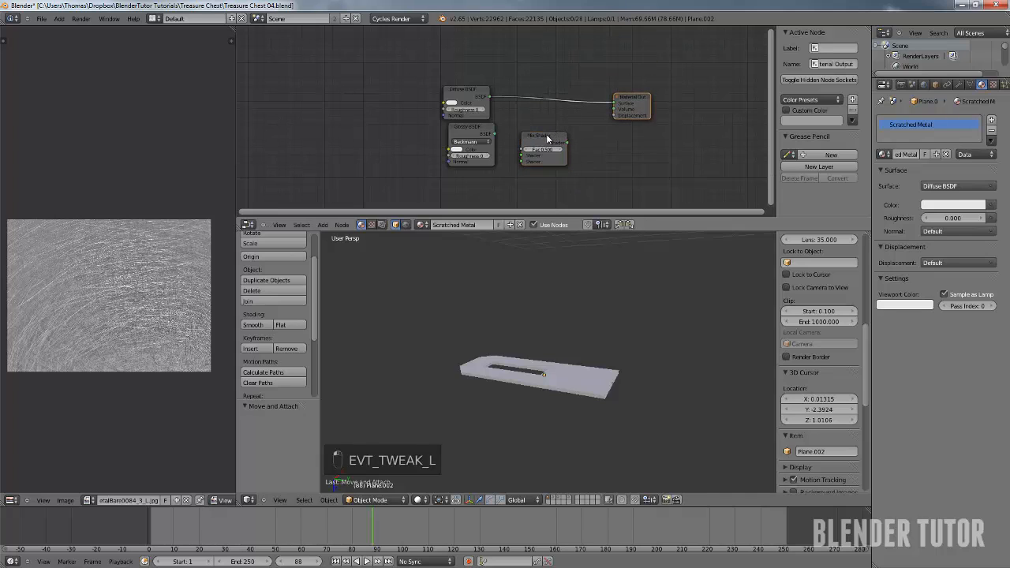
pyautogui.moveTo(544, 146); pyautogui.dragTo(551, 114)
pyautogui.moveTo(498, 135); pyautogui.dragTo(530, 127)
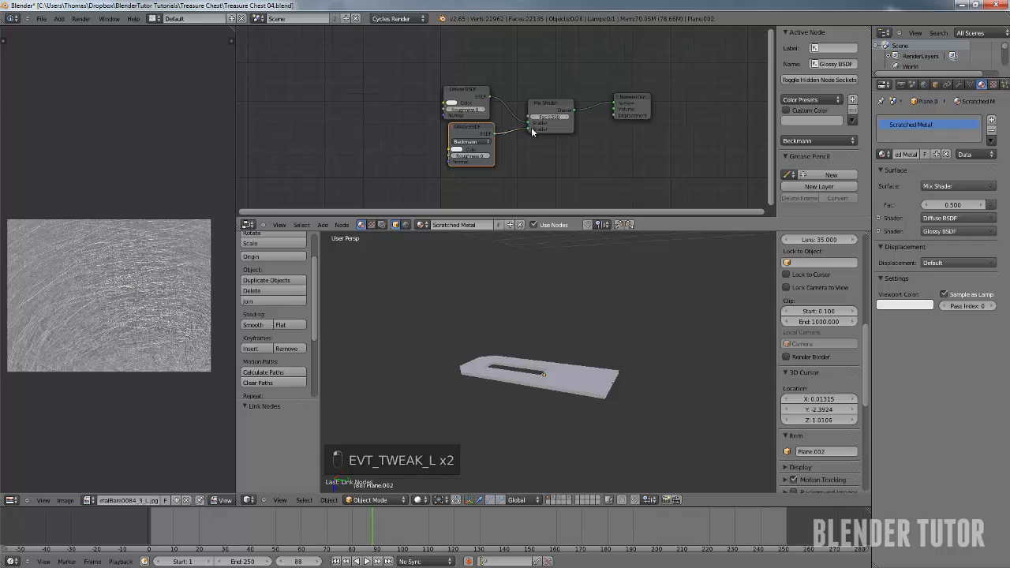
# Set the Glossy BSDF's roughness to 0.3
pyautogui.scroll(2, 527, 146)
pyautogui.click(462, 172)
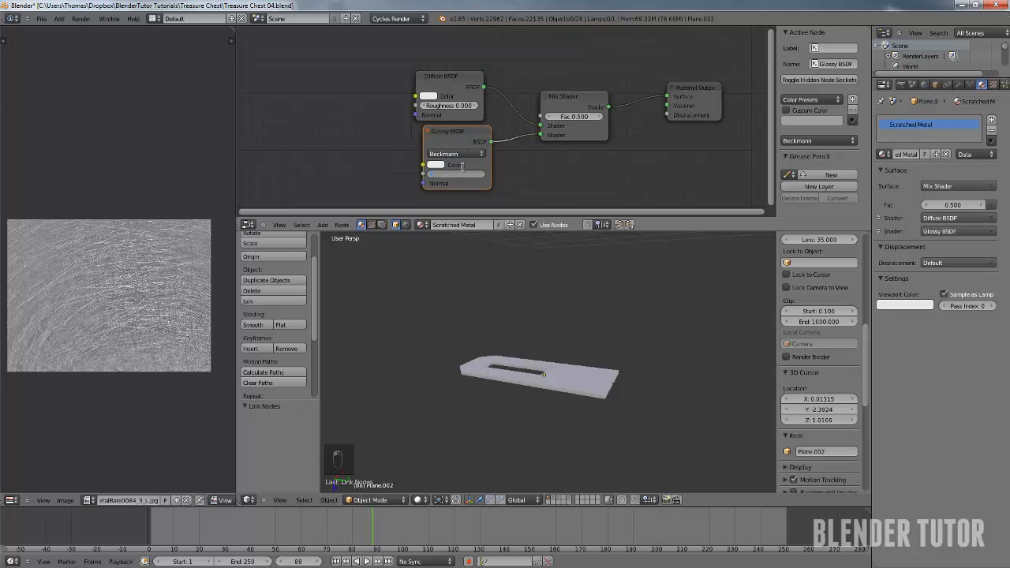
pyautogui.write('0.3')
pyautogui.press('Return')
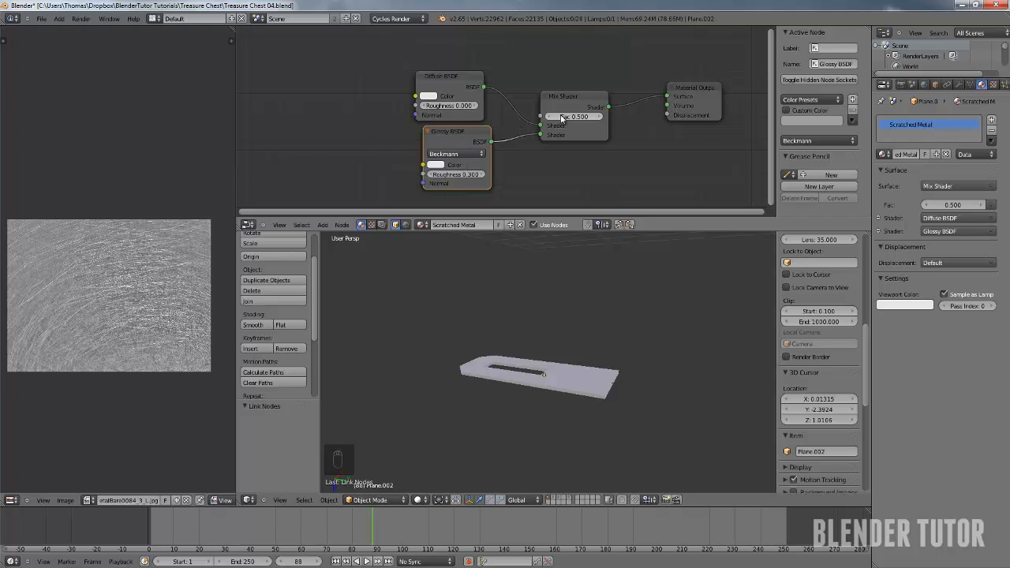
# Try a Mix Shader factor of 0.1 and settle on 0.3
pyautogui.click(570, 116)
pyautogui.write('.1')
pyautogui.press('Return')
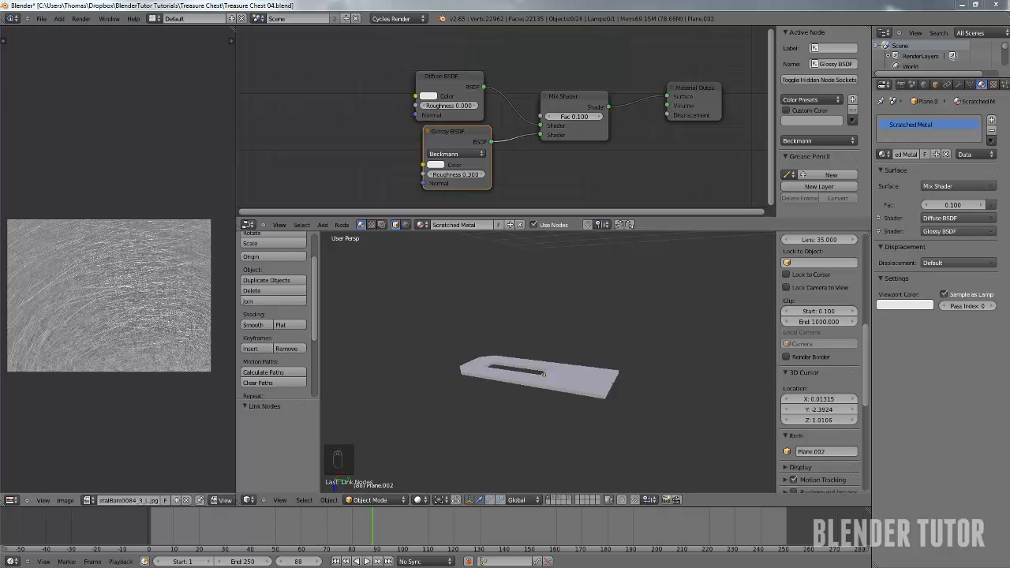
pyautogui.click(575, 117)
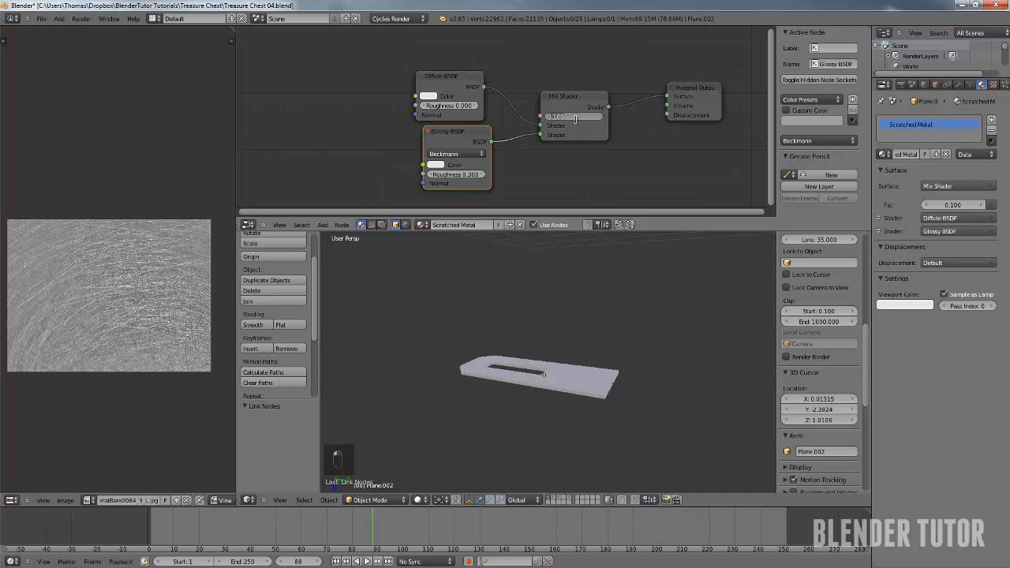
pyautogui.scroll(-2, 544, 141)
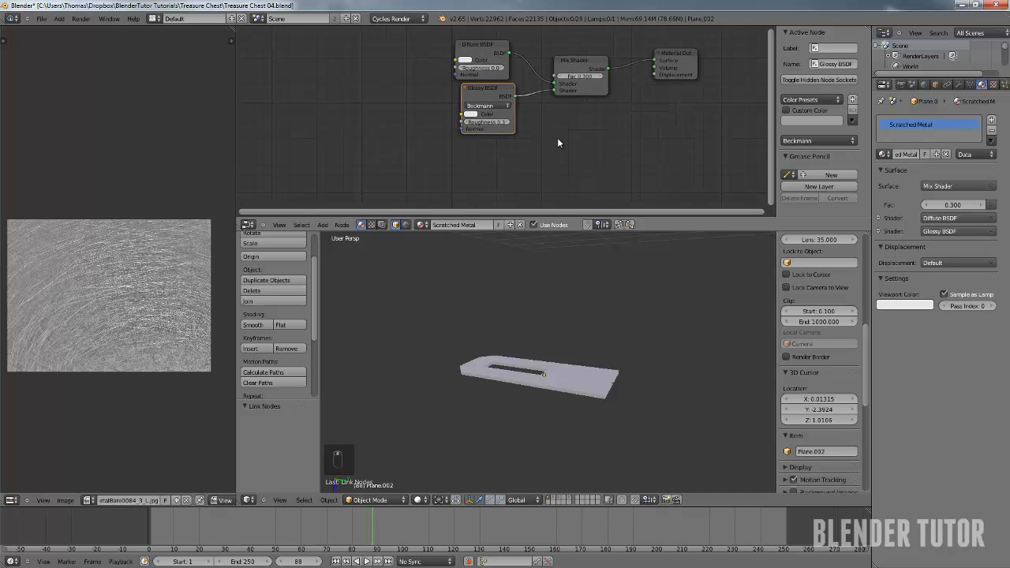
# Add an Image Texture node using the MetalBare0084_3_L.jpg image and connect its color to the Diffuse BSDF's color
pyautogui.hotkey('shift', 'a')
pyautogui.moveTo(414, 128)
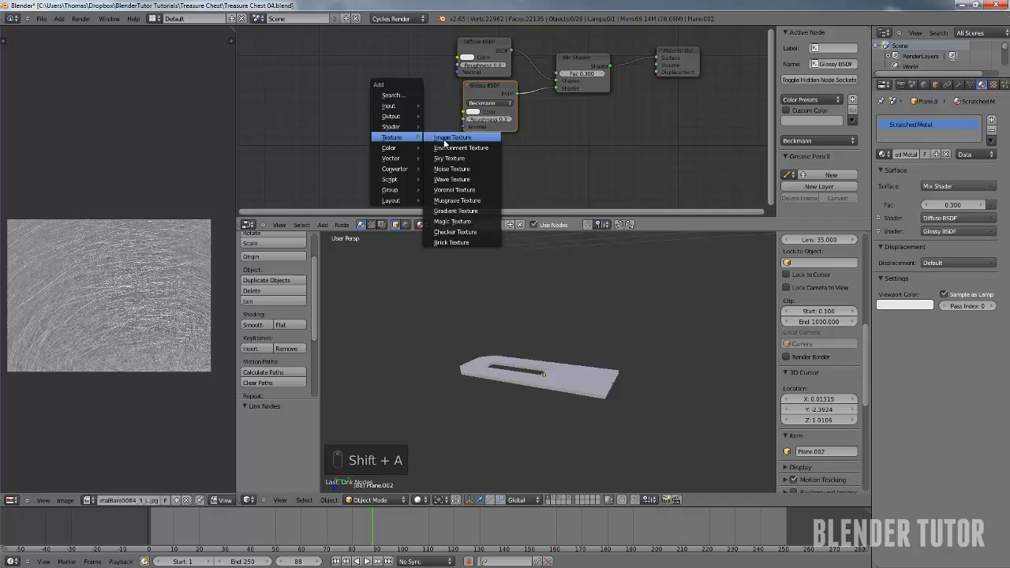
pyautogui.click(453, 137)
pyautogui.click(352, 46)
pyautogui.click(359, 92)
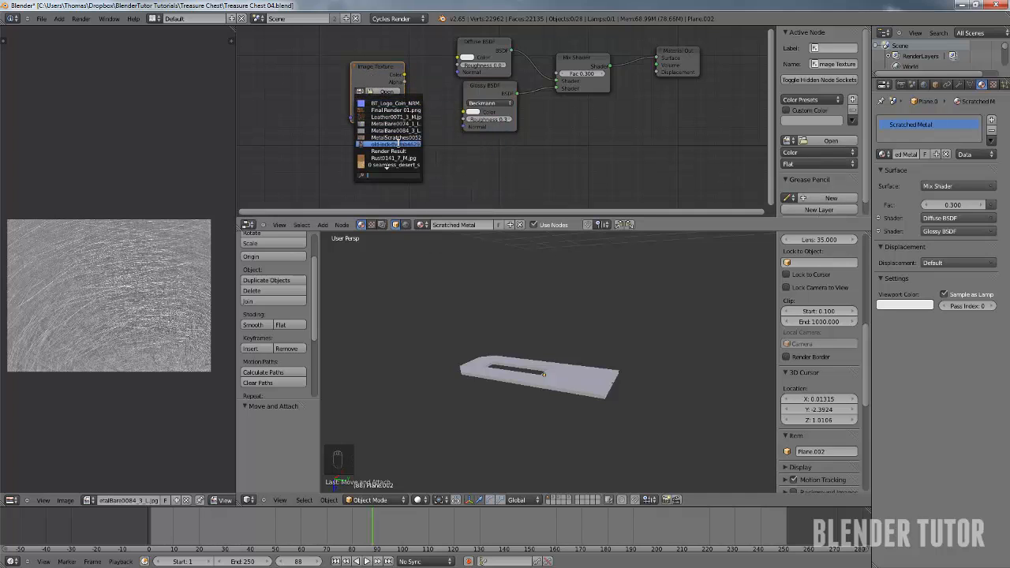
pyautogui.scroll(-6, 408, 142)
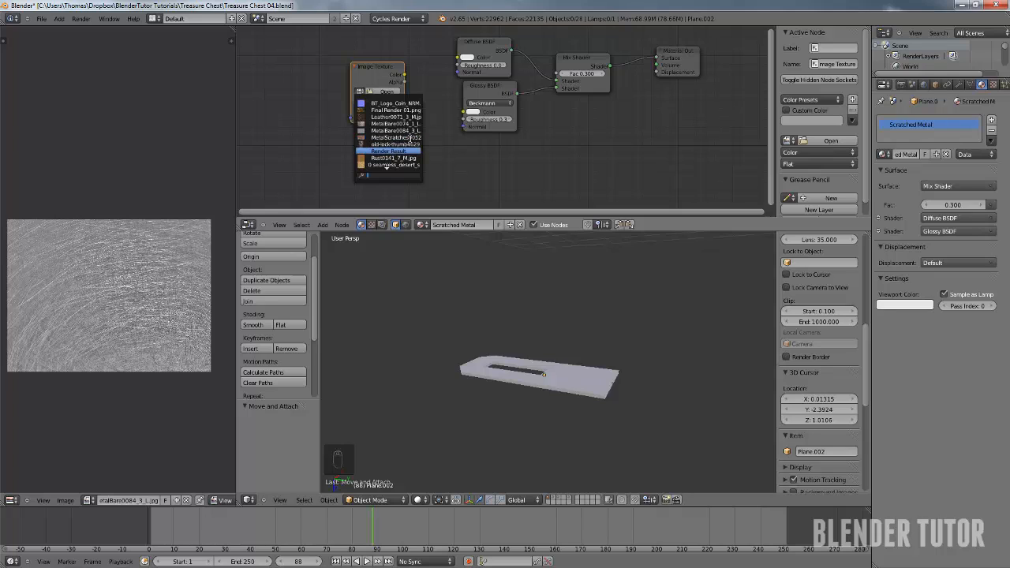
pyautogui.scroll(-2, 409, 138)
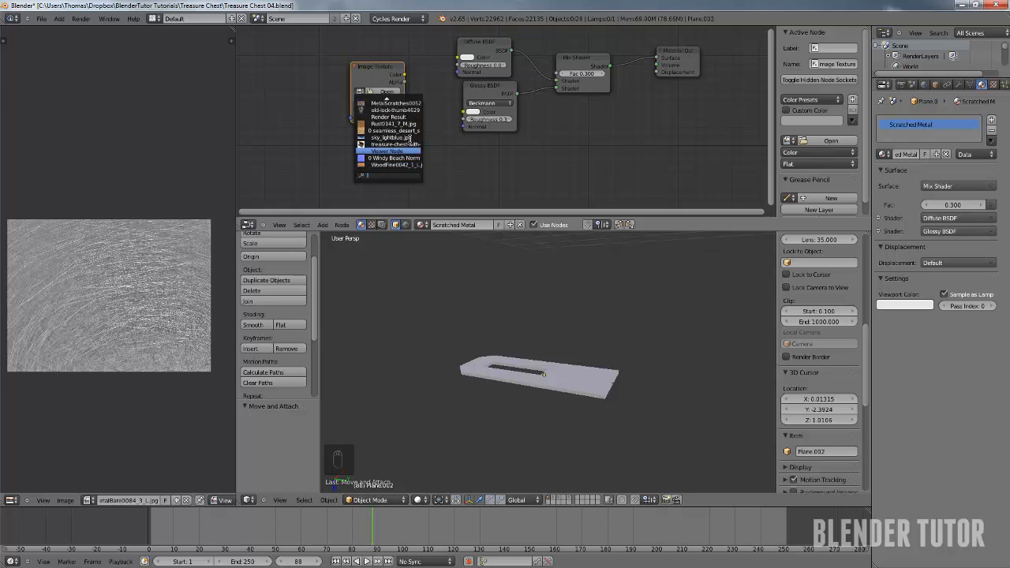
pyautogui.scroll(5, 406, 130)
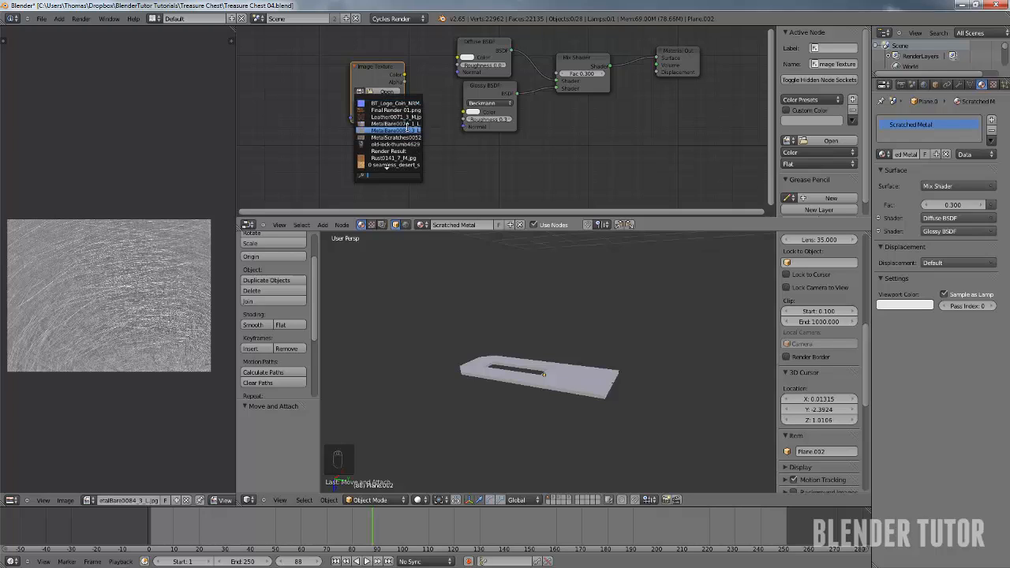
pyautogui.click(402, 130)
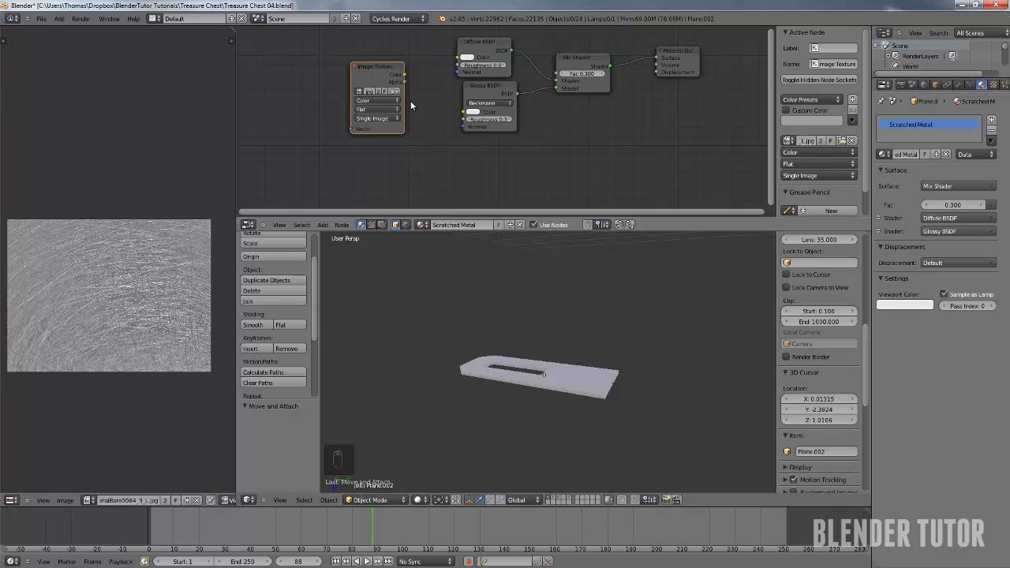
pyautogui.moveTo(403, 76); pyautogui.dragTo(329, 53)
# Add a color Mix node below the Glossy BSDF and set its blend type to Multiply
pyautogui.hotkey('shift', 'a')
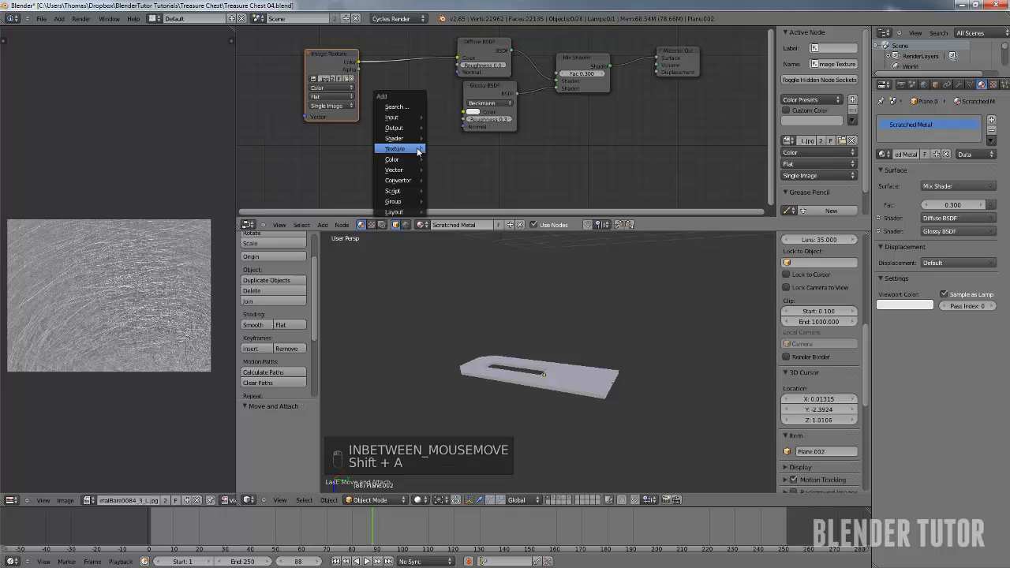
pyautogui.moveTo(402, 161)
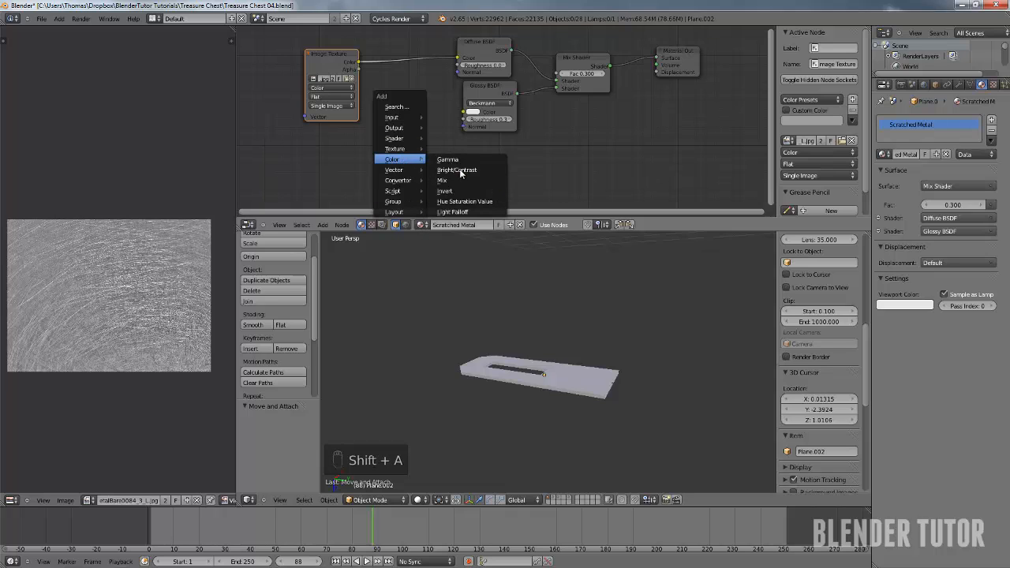
pyautogui.click(443, 180)
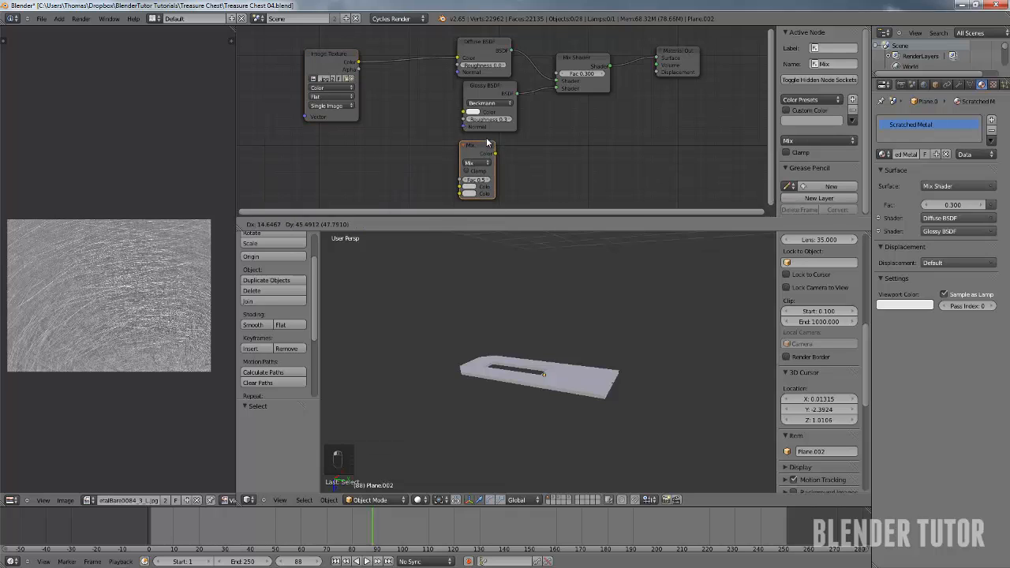
pyautogui.click(476, 164)
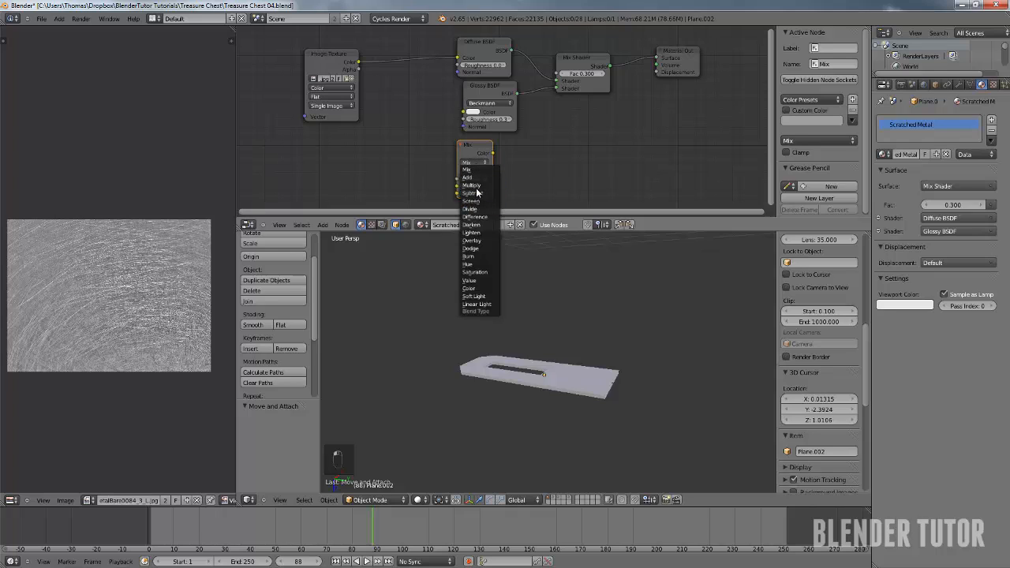
pyautogui.click(478, 196)
# Link the image color through the Multiply node's Color2 input to the material's displacement, with a factor of 0.05
pyautogui.moveTo(359, 64); pyautogui.dragTo(462, 186)
pyautogui.moveTo(359, 63); pyautogui.dragTo(465, 189)
pyautogui.moveTo(493, 153); pyautogui.dragTo(656, 71)
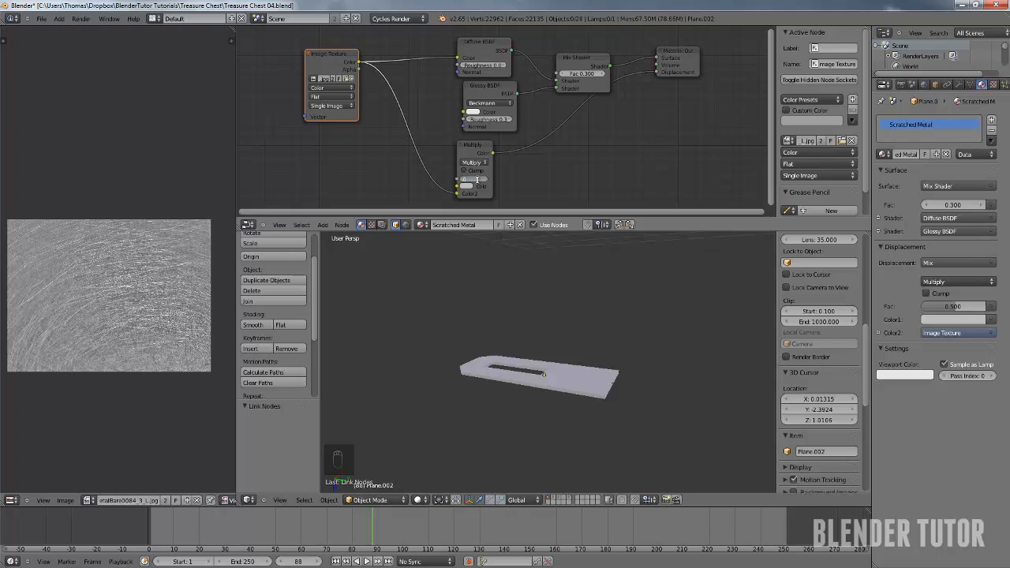
pyautogui.press('Return')
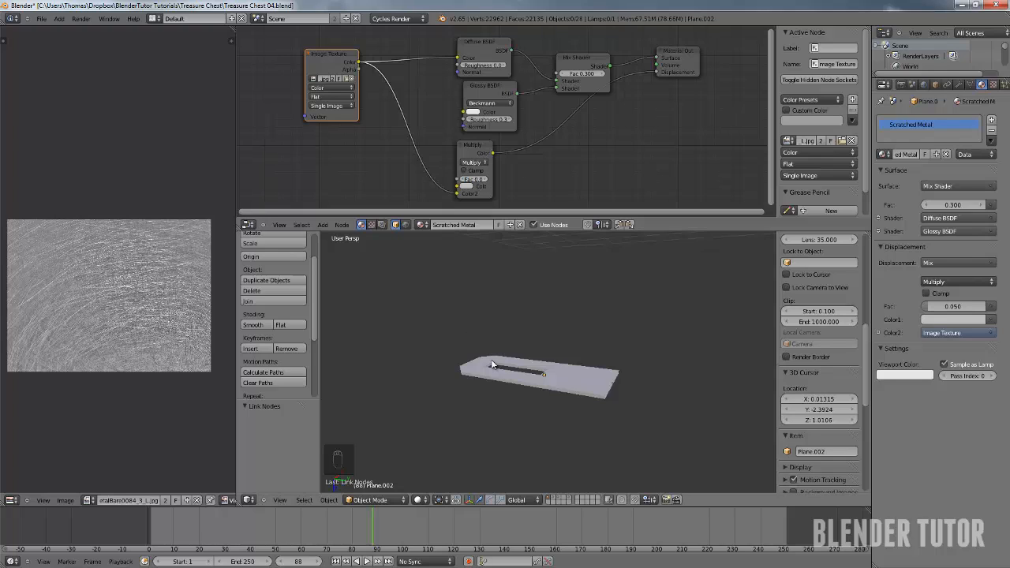
# Preview the hasp plate's scratched metal surface with rendered viewport shading
pyautogui.scroll(3, 435, 477)
pyautogui.click(423, 500)
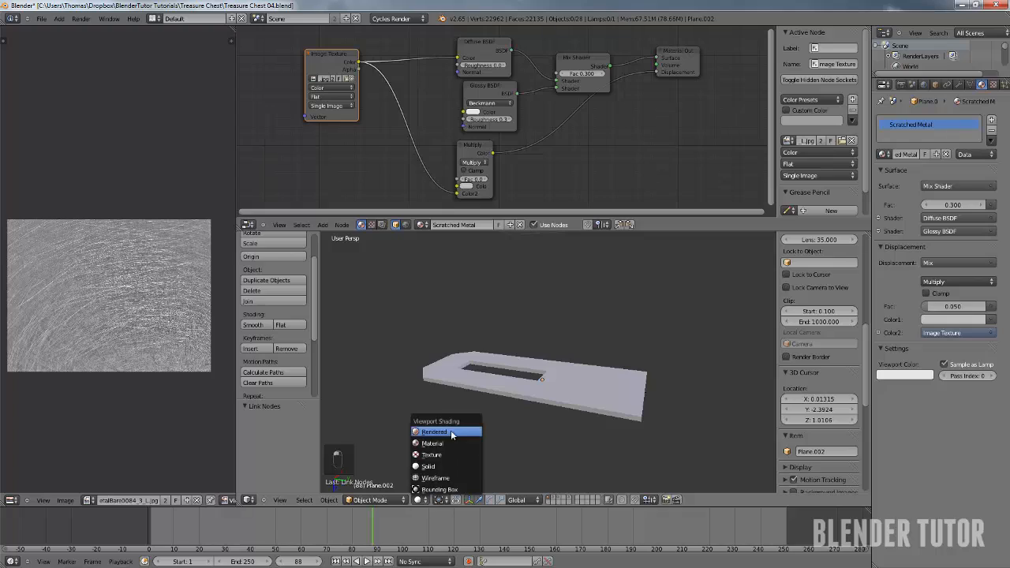
pyautogui.click(453, 432)
pyautogui.moveTo(532, 425); pyautogui.dragTo(581, 383, button='middle')
pyautogui.scroll(2, 560, 432)
# Scale all of the hasp plate's UVs up by about 1.86 and reposition them over the metal image
pyautogui.press('Tab')
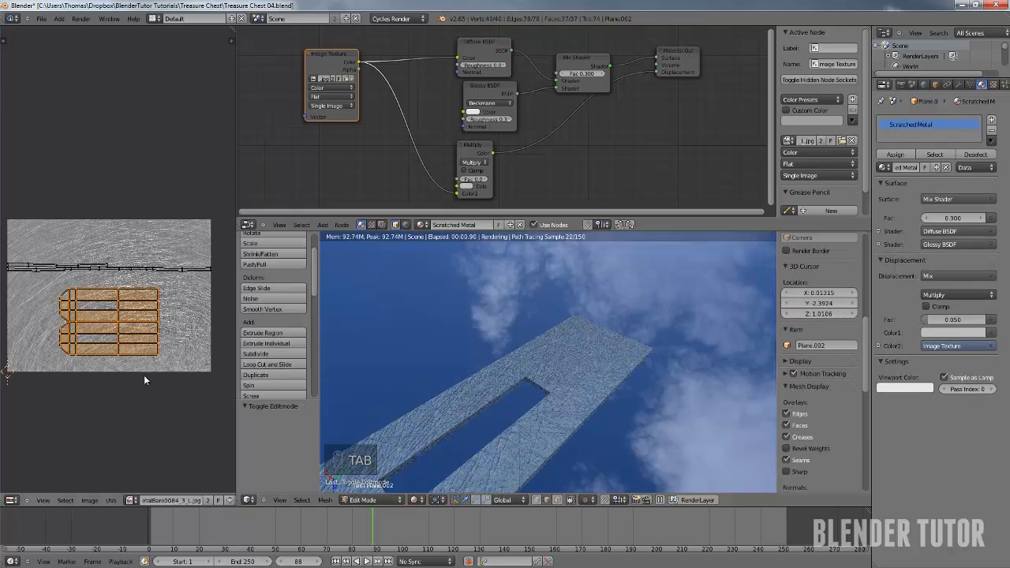
pyautogui.press('a')
pyautogui.press('a')
pyautogui.press('a')
pyautogui.press('s')
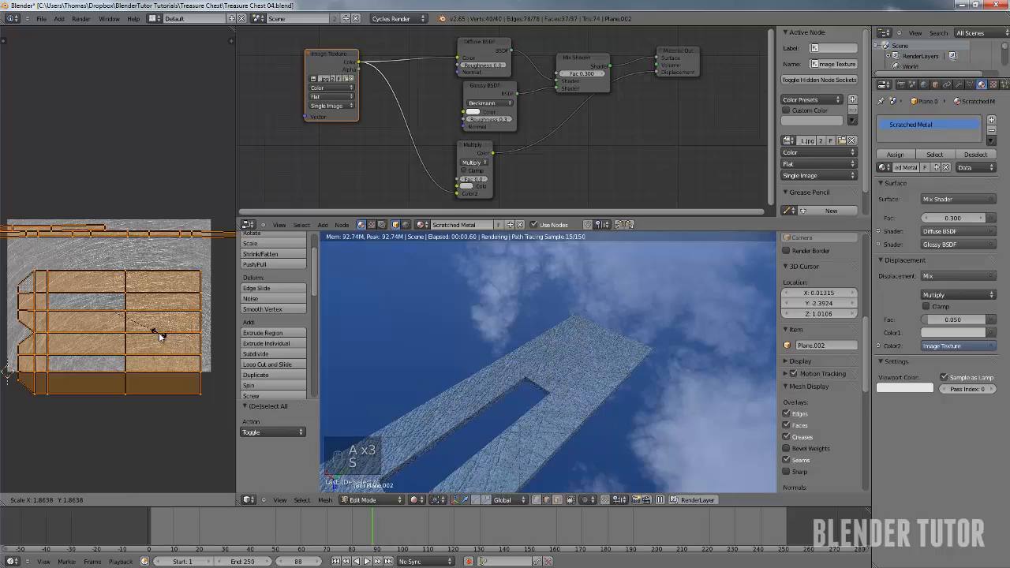
pyautogui.click(158, 333)
pyautogui.press('g')
pyautogui.click(157, 306)
pyautogui.press('Tab')
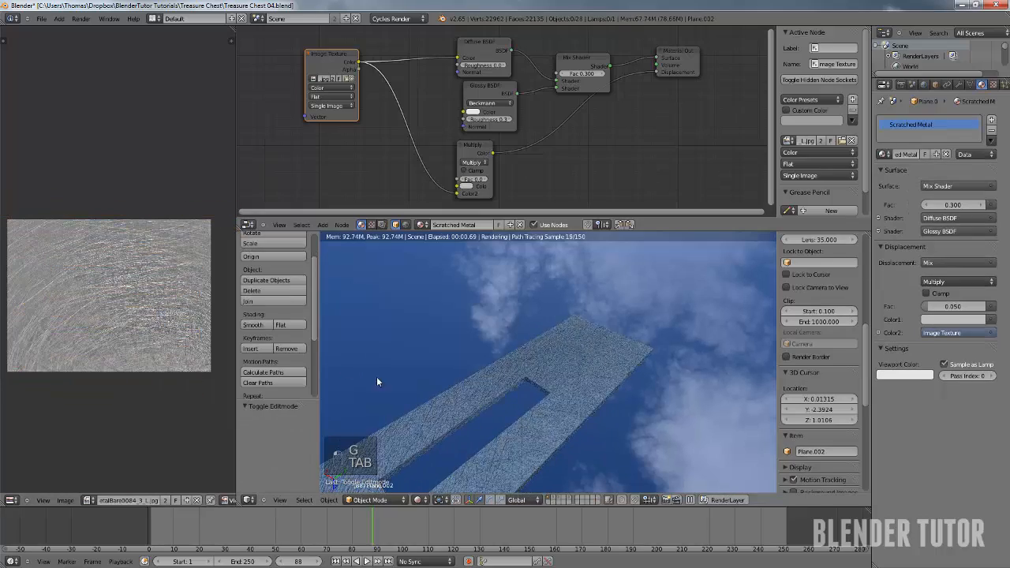
# Examine the hasp plate's scratches up close in the render preview, ending back in solid shading
pyautogui.moveTo(487, 369); pyautogui.dragTo(518, 448, button='middle')
pyautogui.scroll(2, 498, 420)
pyautogui.scroll(2, 501, 402)
pyautogui.scroll(2, 503, 383)
pyautogui.scroll(-5, 544, 319)
pyautogui.scroll(6, 562, 407)
pyautogui.scroll(-5, 562, 407)
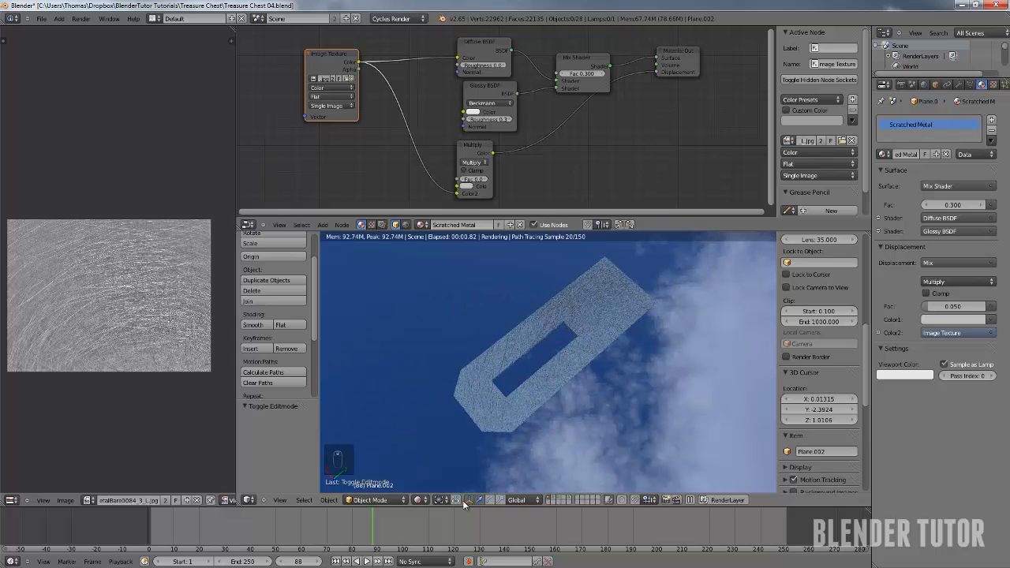
pyautogui.click(419, 500)
pyautogui.click(450, 454)
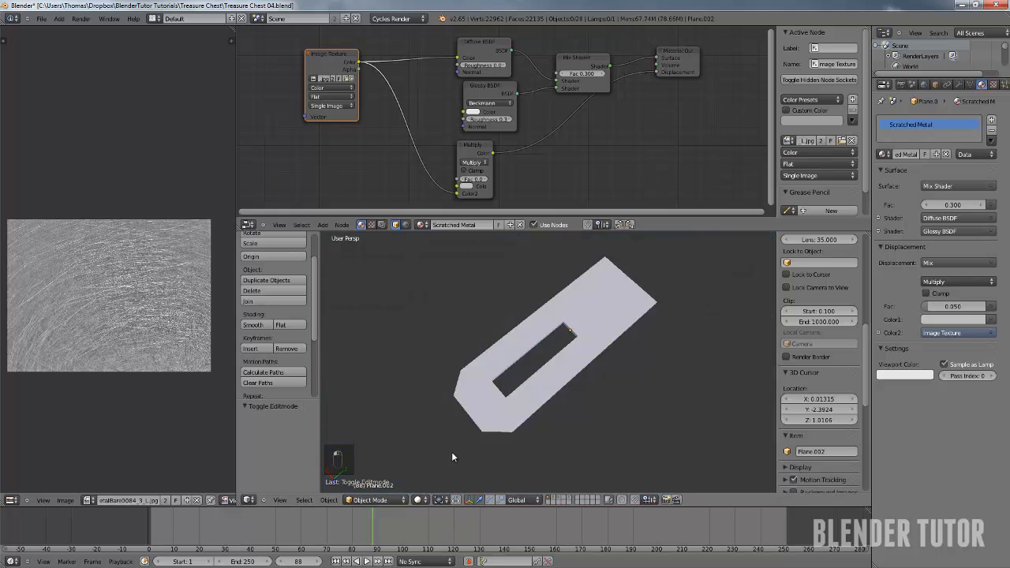
# Unhide all of the treasure chest's objects and show the chest from the front
pyautogui.hotkey('alt', 'h')
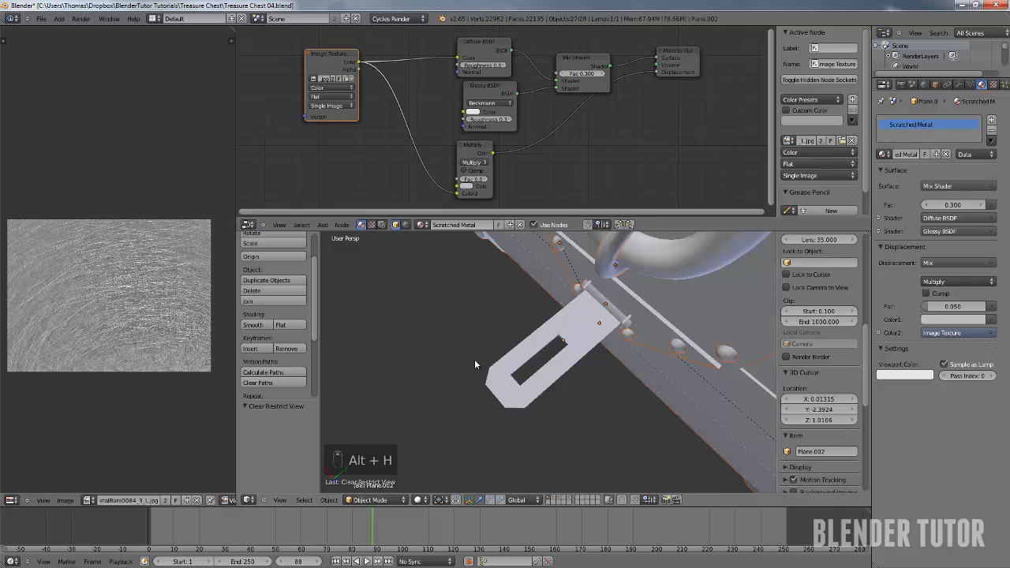
pyautogui.moveTo(500, 351); pyautogui.dragTo(540, 280, button='middle')
pyautogui.moveTo(516, 438); pyautogui.dragTo(518, 424, button='middle')
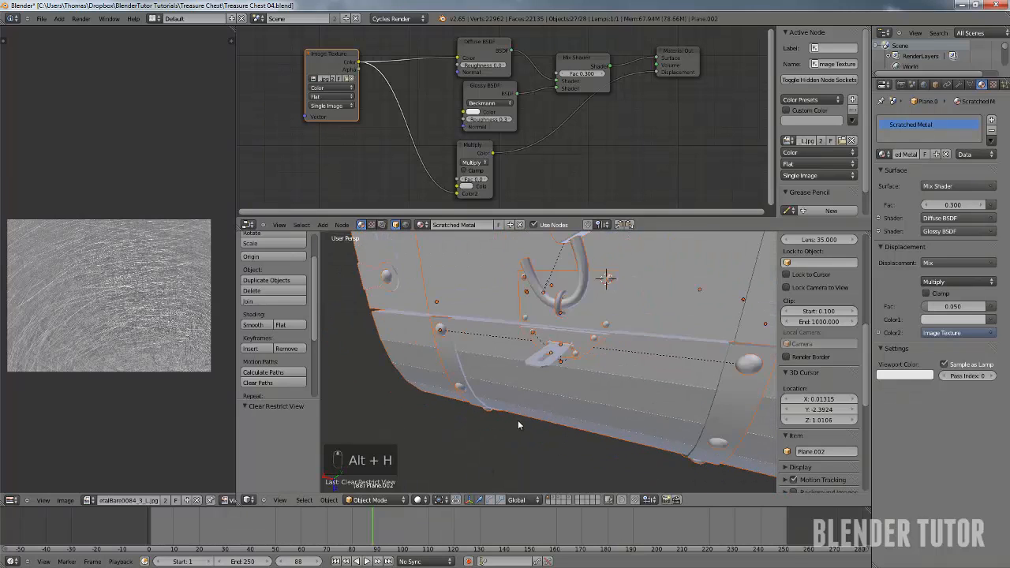
pyautogui.moveTo(584, 245); pyautogui.dragTo(583, 247, button='middle')
pyautogui.press('KP_1')
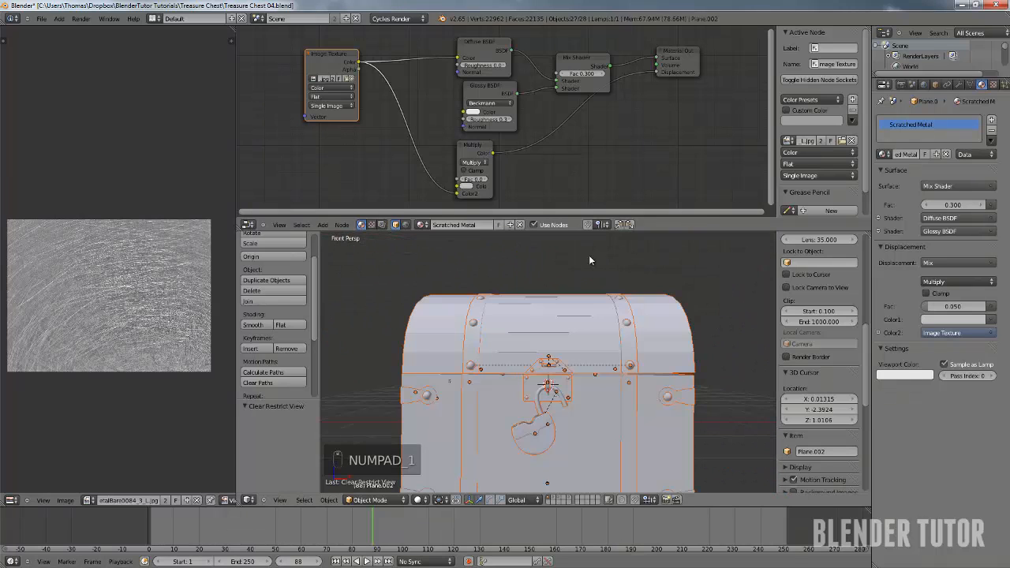
pyautogui.keyDown('shift'); pyautogui.moveTo(602, 342); pyautogui.dragTo(599, 294, button='middle'); pyautogui.keyUp('shift')
# Inspect the front and side of the whole chest in rendered shading, ending back in solid shading
pyautogui.click(418, 500)
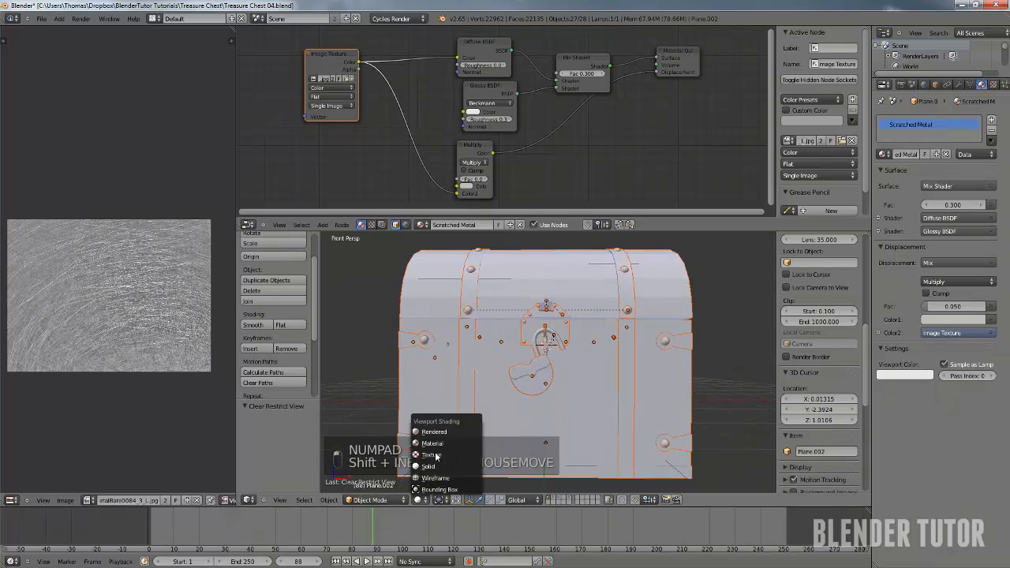
pyautogui.click(443, 424)
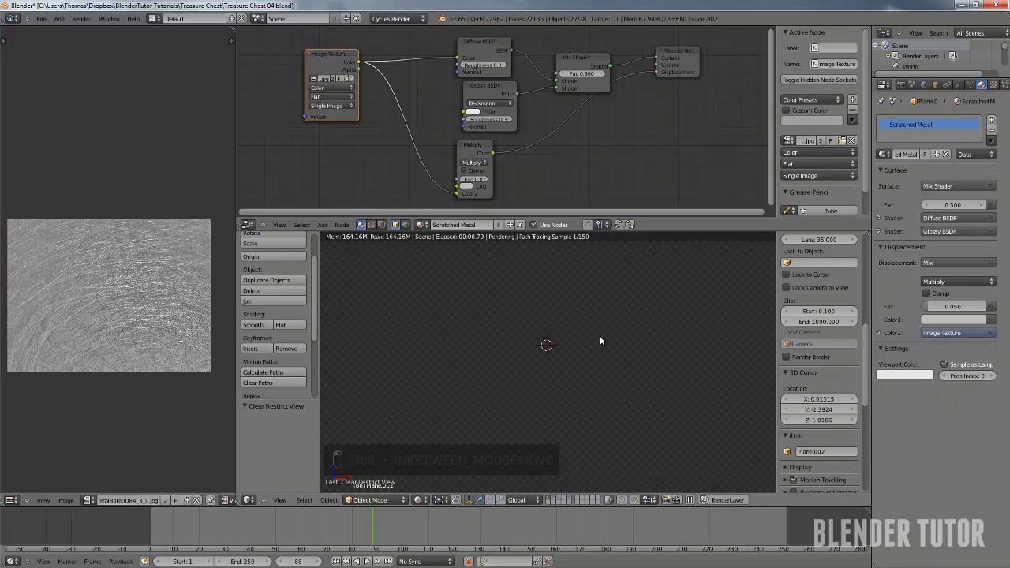
pyautogui.moveTo(599, 335); pyautogui.dragTo(569, 340, button='middle')
pyautogui.scroll(3, 597, 352)
pyautogui.moveTo(574, 287); pyautogui.dragTo(483, 418, button='middle')
pyautogui.scroll(1, 585, 314)
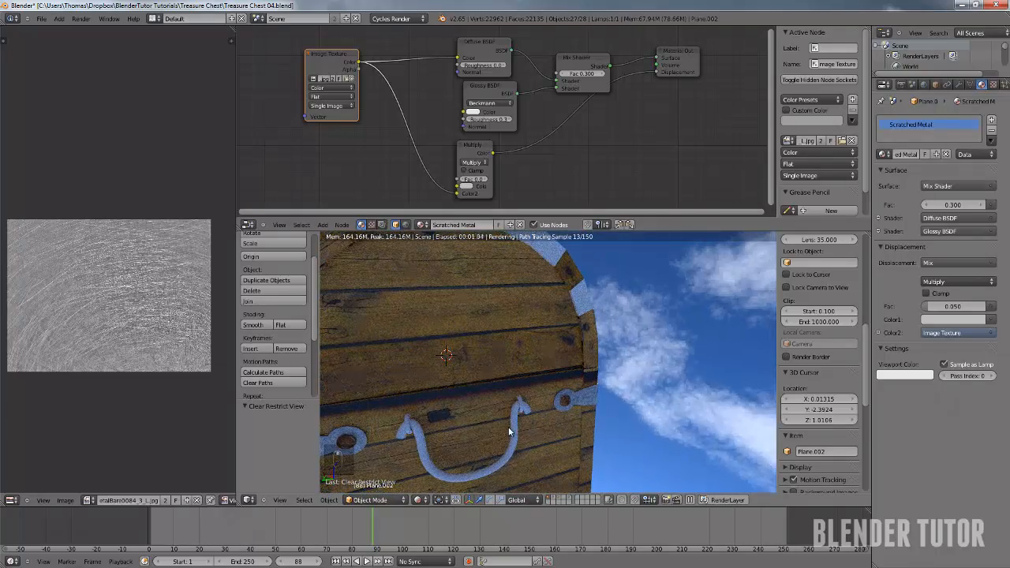
pyautogui.moveTo(541, 432); pyautogui.dragTo(464, 422, button='middle')
pyautogui.scroll(-2, 473, 417)
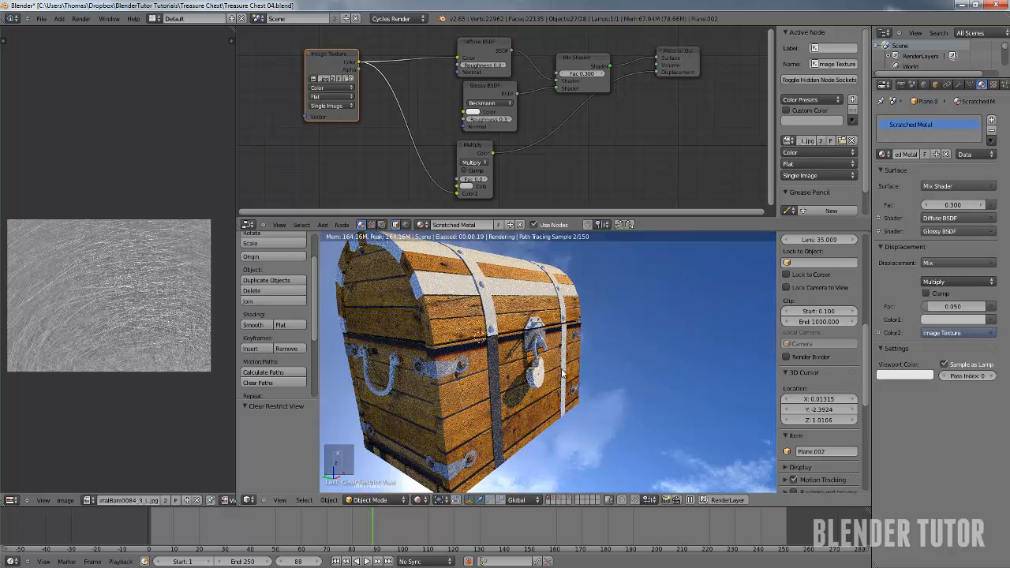
pyautogui.click(418, 499)
pyautogui.click(433, 472)
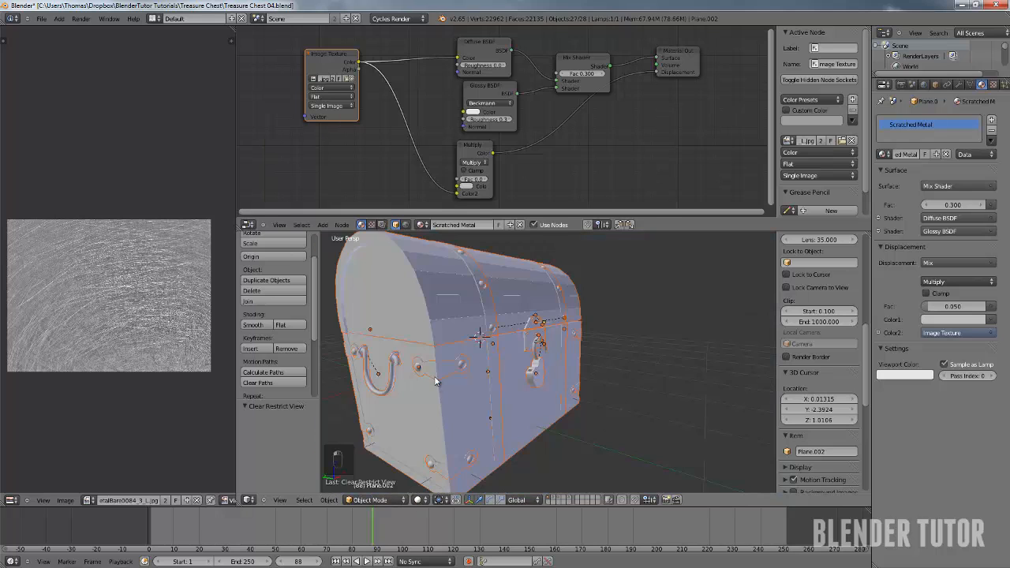
# Select the chest's right handle and open its mesh for editing in wireframe display
pyautogui.moveTo(438, 381)
pyautogui.mouseDown(button='middle')
pyautogui.moveTo(449, 369)
pyautogui.moveTo(513, 370)
pyautogui.moveTo(478, 384)
pyautogui.moveTo(523, 360)
pyautogui.mouseUp(button='middle')
pyautogui.scroll(3, 479, 383)
pyautogui.scroll(-1, 522, 359)
pyautogui.rightClick(519, 356)
pyautogui.press('Tab')
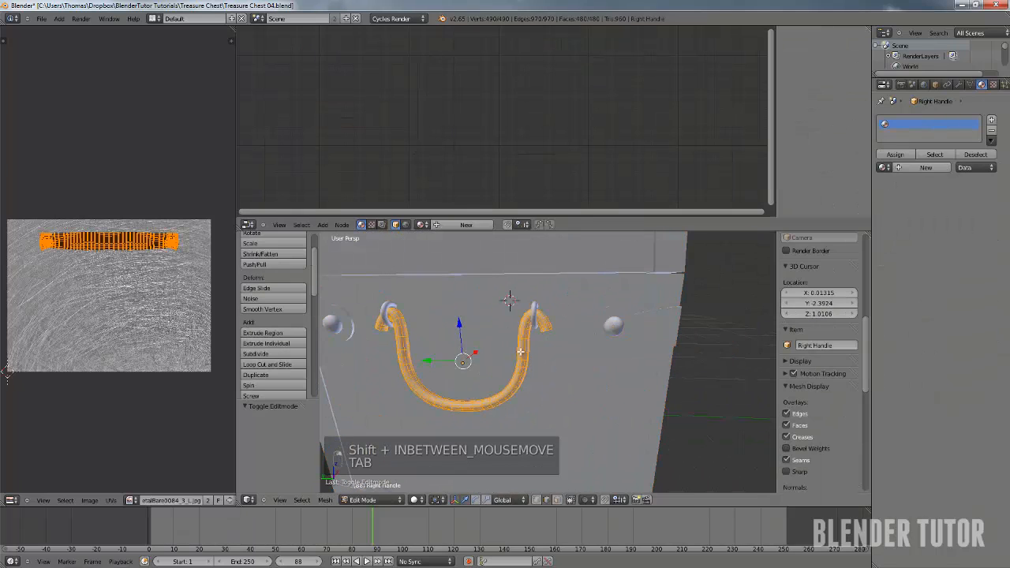
pyautogui.scroll(4, 524, 351)
pyautogui.scroll(-2, 523, 355)
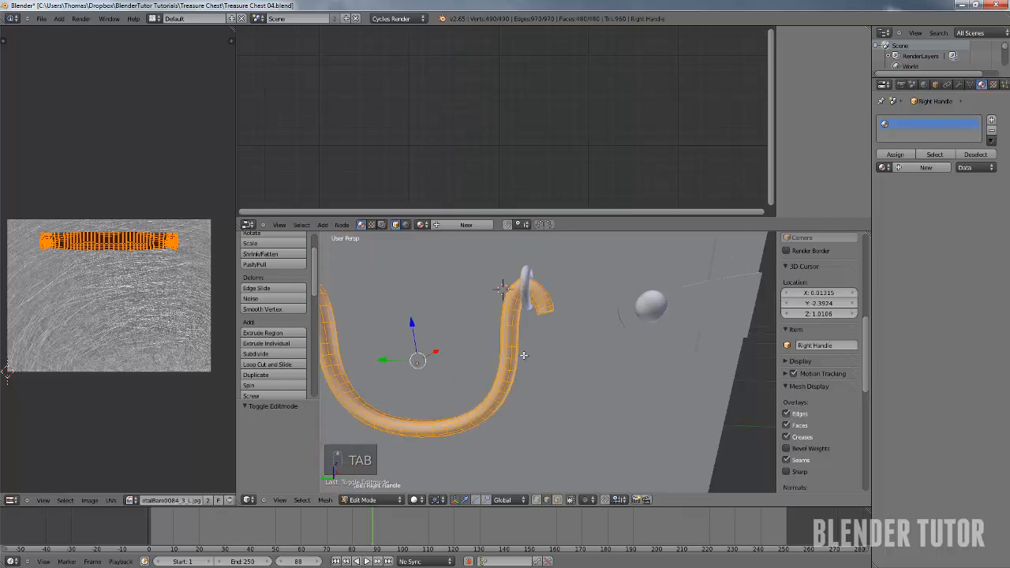
pyautogui.press('z')
pyautogui.rightClick(523, 340)
pyautogui.moveTo(523, 338); pyautogui.dragTo(554, 336, button='middle')
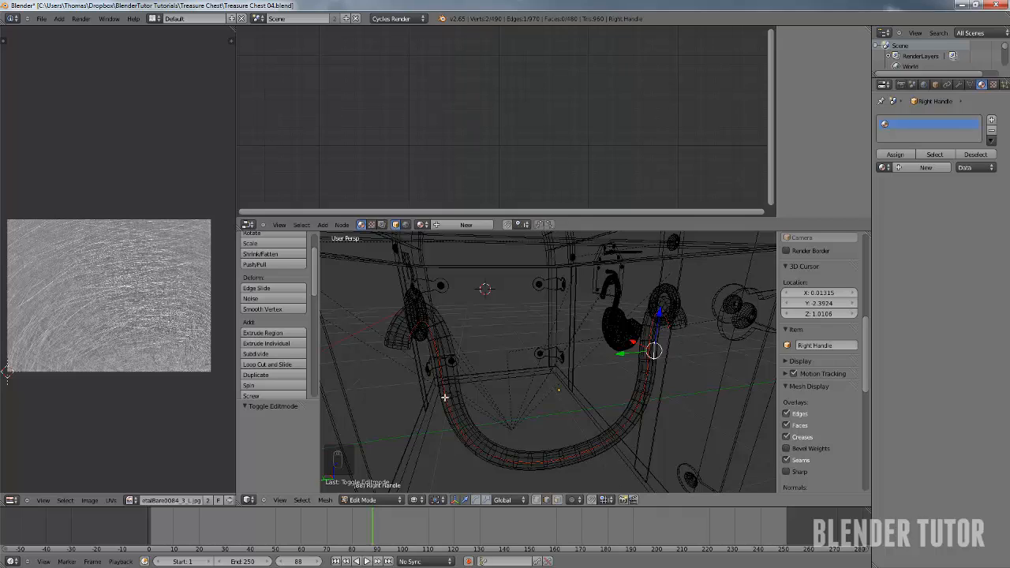
# Check the edge loops and seam along the right handle, and select its whole mesh to show its UV layout
pyautogui.keyDown('alt'); pyautogui.rightClick(449, 359); pyautogui.keyUp('alt')
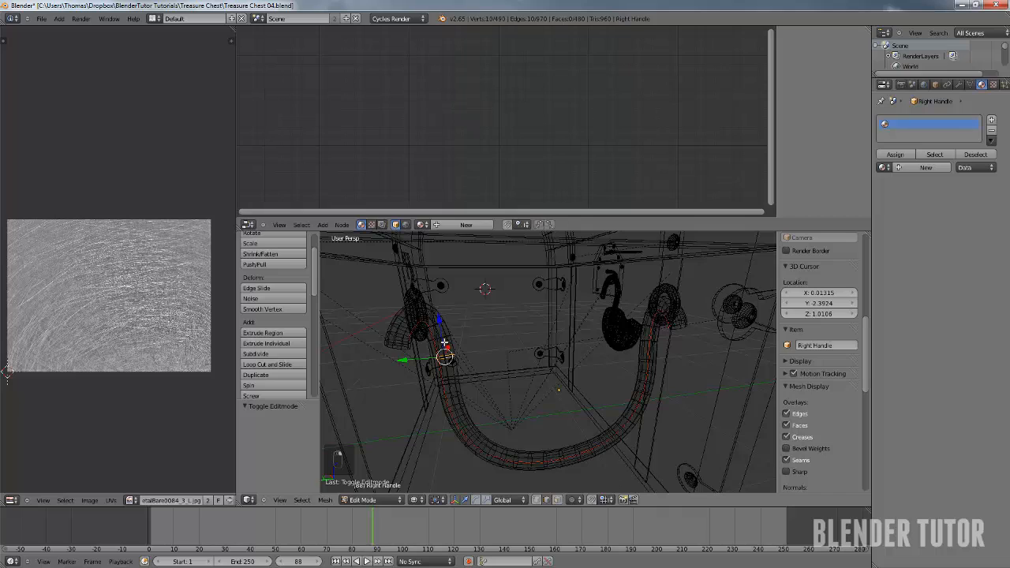
pyautogui.keyDown('alt'); pyautogui.rightClick(443, 344); pyautogui.keyUp('alt')
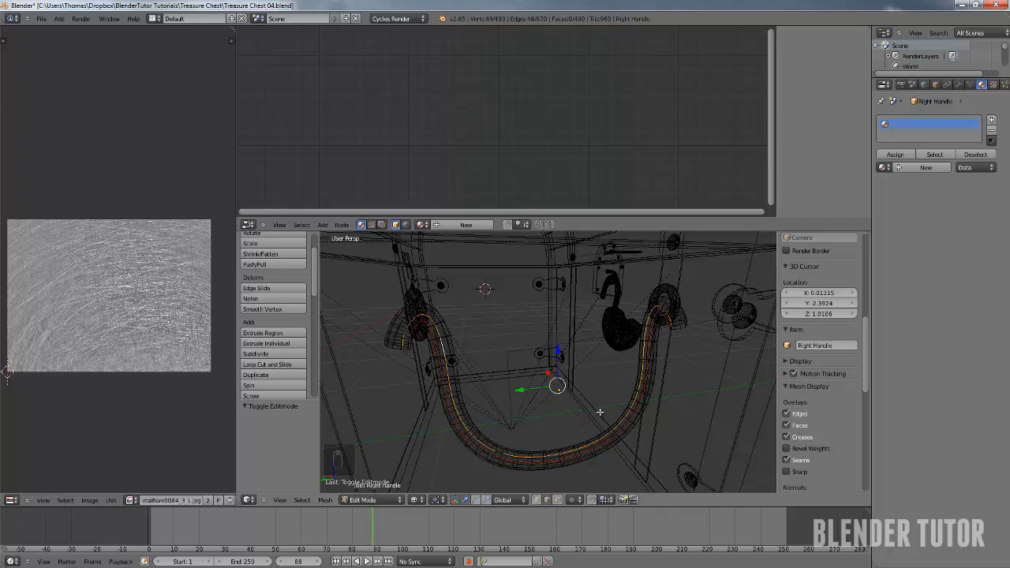
pyautogui.rightClick(640, 408)
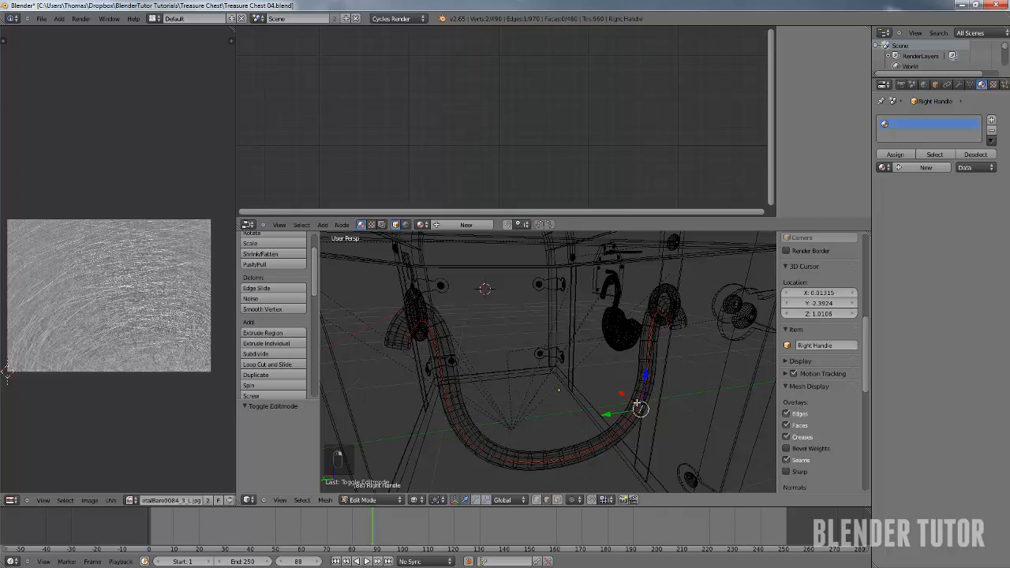
pyautogui.press('a')
pyautogui.press('a')
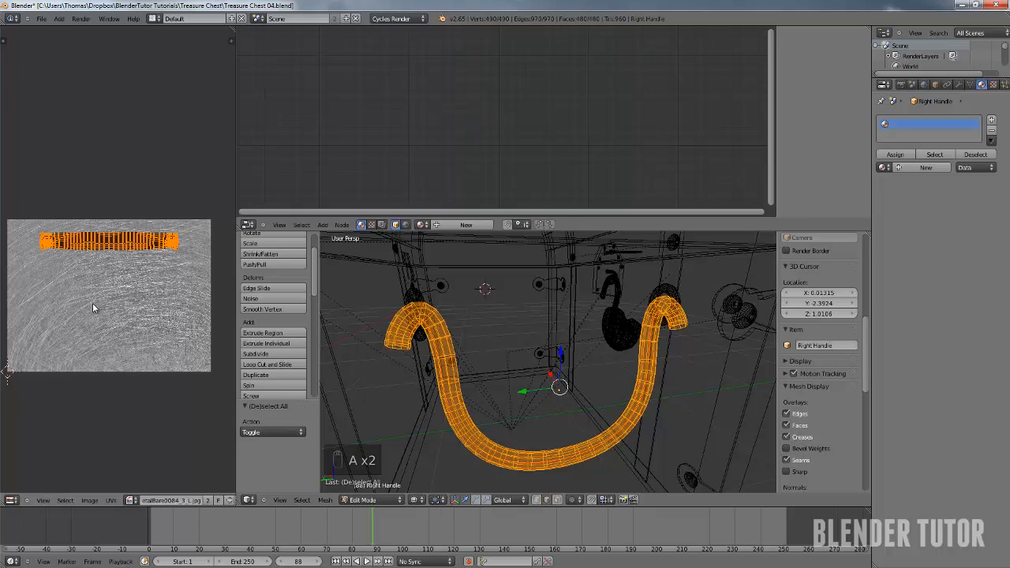
pyautogui.scroll(1, 93, 303)
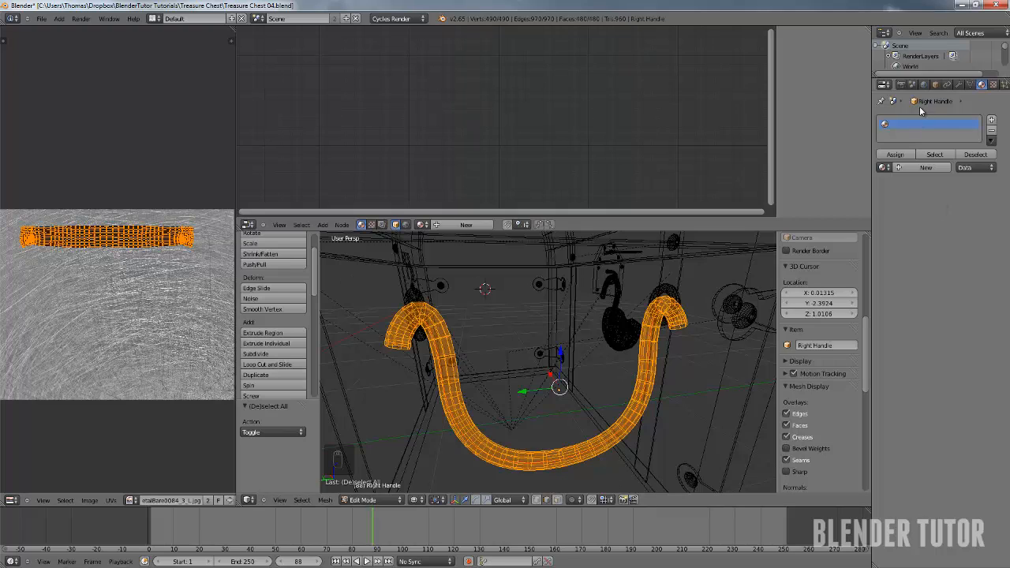
# Assign the existing Scratched Metal material to the right handle and return to Object Mode
pyautogui.click(880, 167)
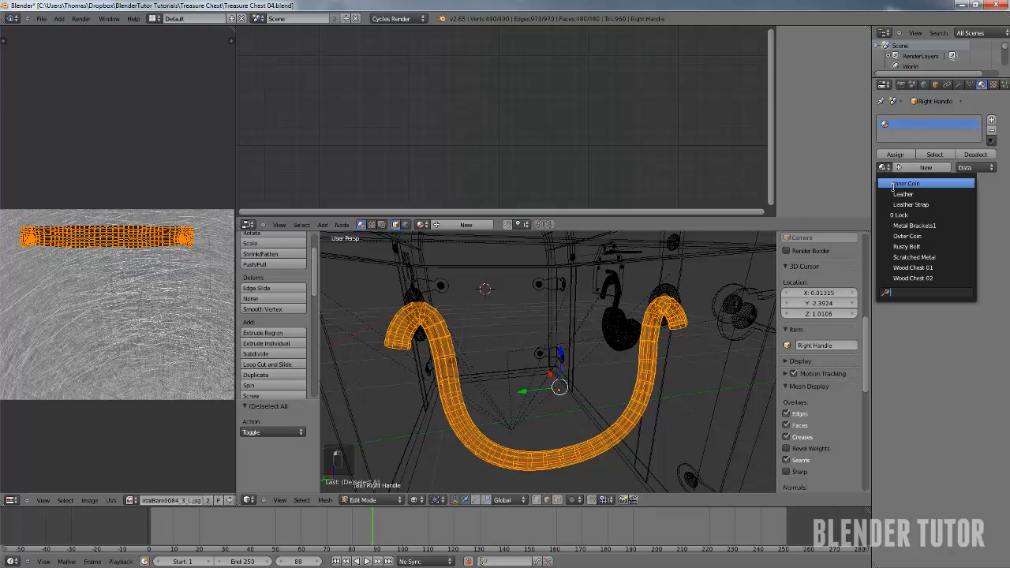
pyautogui.click(942, 257)
pyautogui.press('Tab')
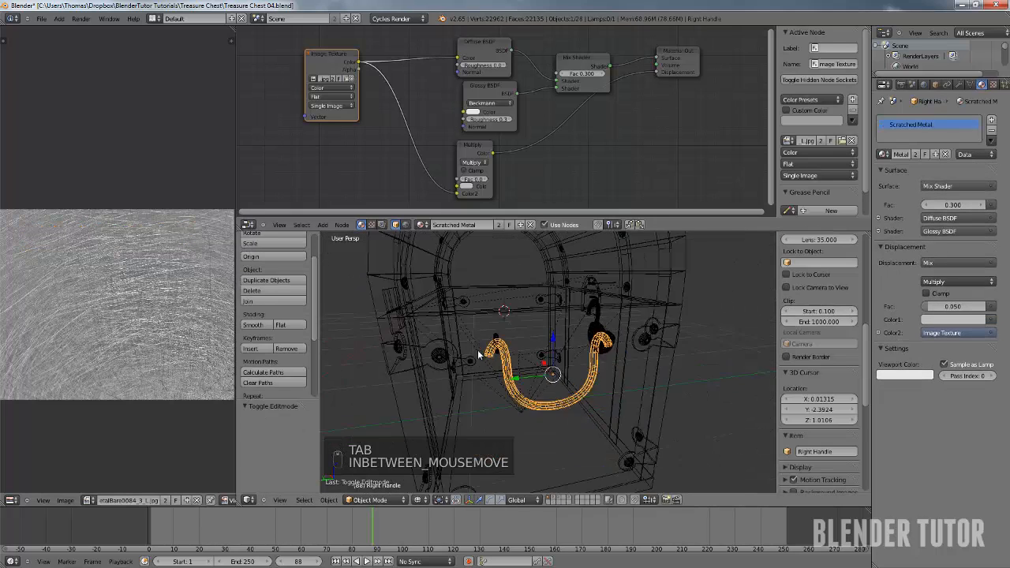
# Select the two rings holding the right handle and open their mesh for editing up close
pyautogui.rightClick(672, 303)
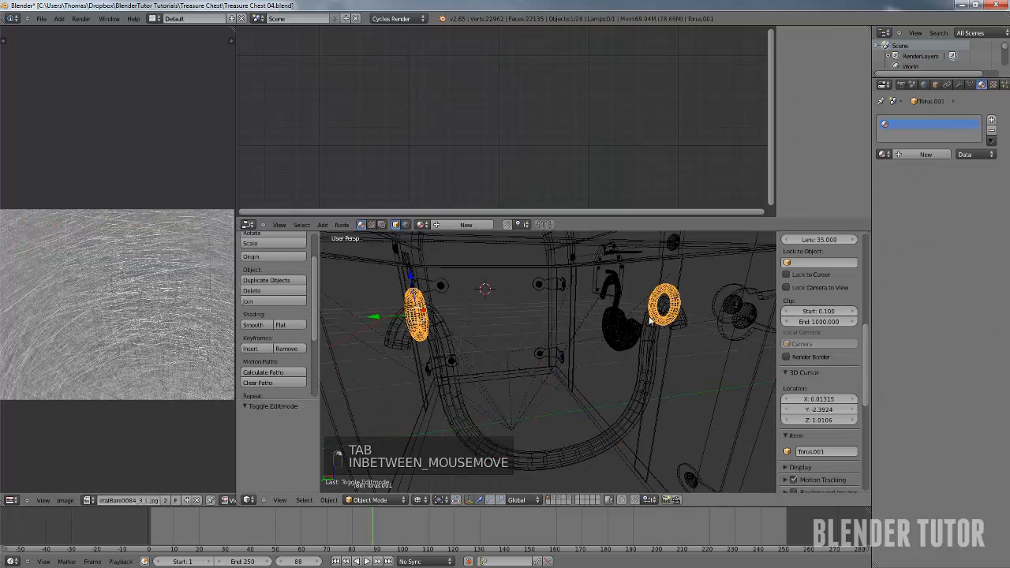
pyautogui.press('Tab')
pyautogui.moveTo(670, 319); pyautogui.dragTo(556, 338, button='middle')
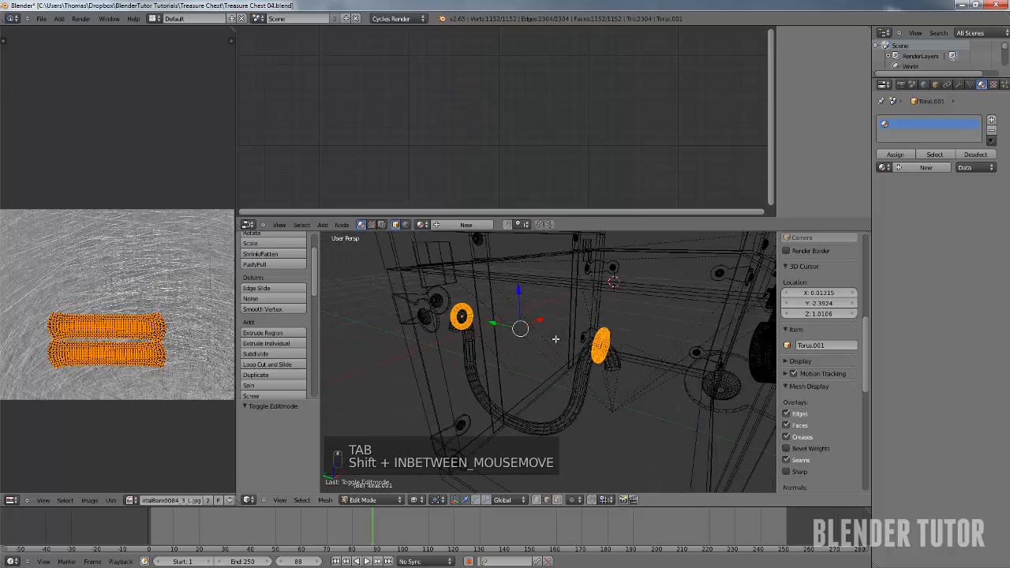
pyautogui.scroll(5, 556, 339)
pyautogui.scroll(-3, 623, 325)
pyautogui.moveTo(622, 323); pyautogui.dragTo(604, 323, button='middle')
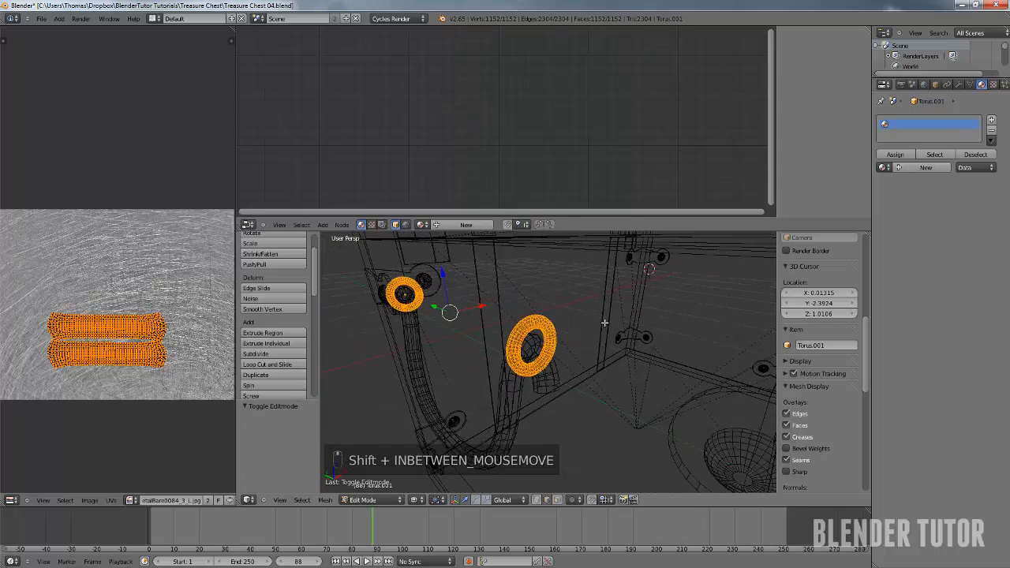
pyautogui.scroll(2, 576, 339)
# Check the seams on the nearer ring by selecting edge loops around its inner side and across its tube
pyautogui.rightClick(550, 331)
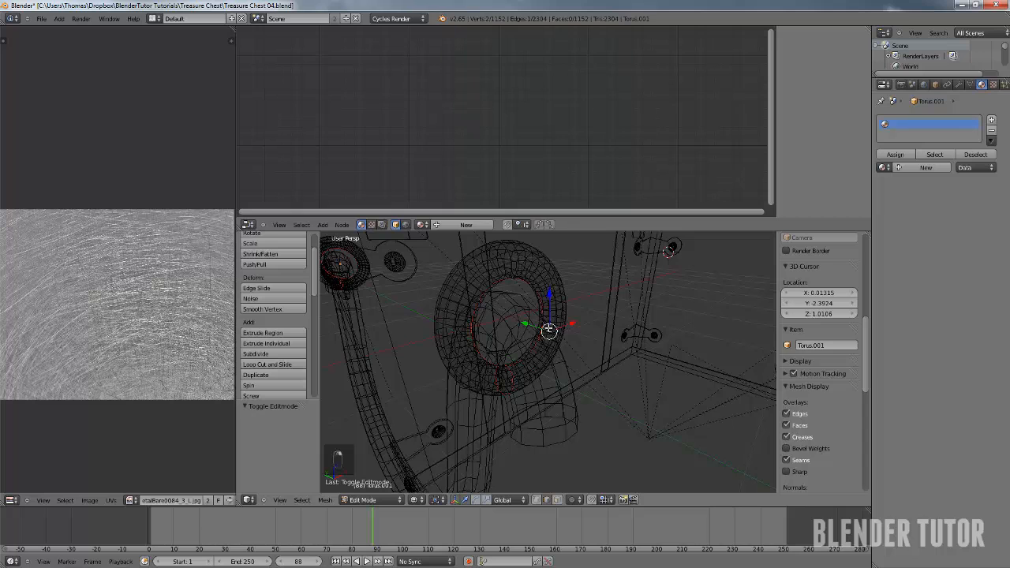
pyautogui.moveTo(510, 322); pyautogui.dragTo(547, 316, button='middle')
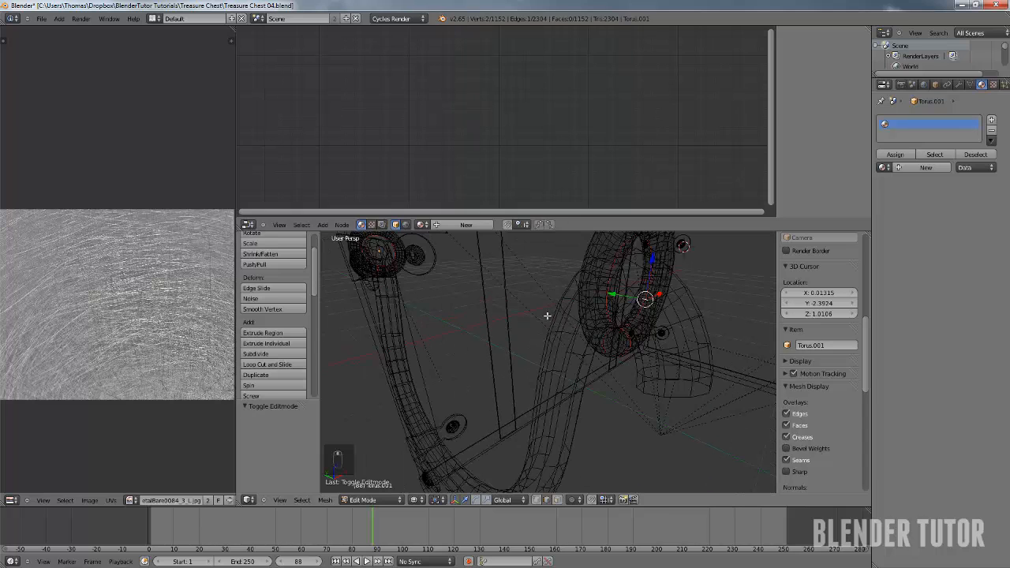
pyautogui.moveTo(609, 313); pyautogui.dragTo(593, 320, button='middle')
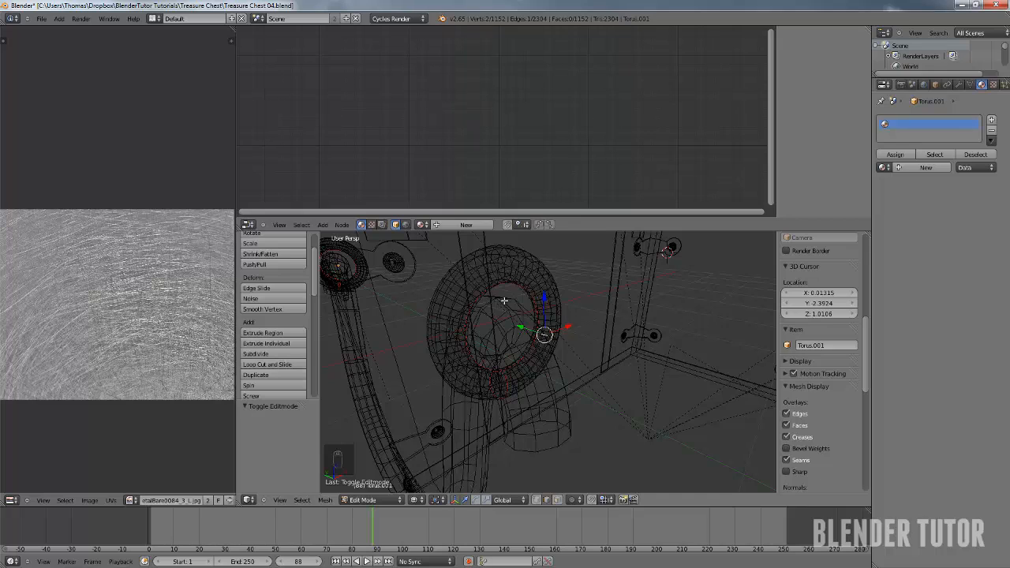
pyautogui.keyDown('alt'); pyautogui.rightClick(524, 355); pyautogui.keyUp('alt')
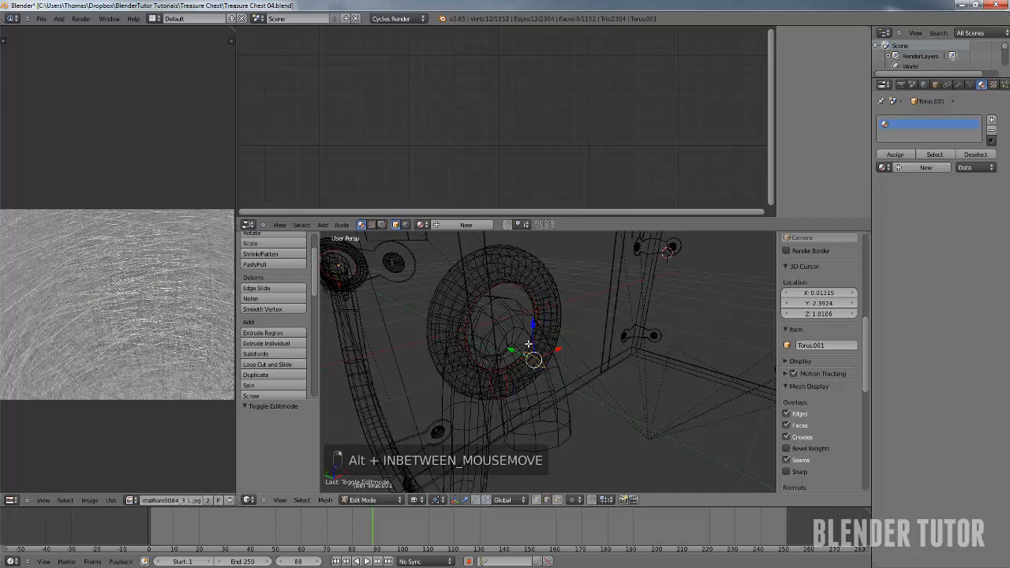
pyautogui.keyDown('alt'); pyautogui.rightClick(529, 343); pyautogui.keyUp('alt')
pyautogui.keyDown('alt'); pyautogui.rightClick(538, 327); pyautogui.keyUp('alt')
pyautogui.keyDown('alt'); pyautogui.rightClick(537, 323); pyautogui.keyUp('alt')
pyautogui.keyDown('alt'); pyautogui.rightClick(535, 314); pyautogui.keyUp('alt')
pyautogui.keyDown('alt'); pyautogui.rightClick(535, 316); pyautogui.keyUp('alt')
pyautogui.keyDown('alt'); pyautogui.keyDown('shift'); pyautogui.rightClick(505, 388); pyautogui.keyUp('shift'); pyautogui.keyUp('alt')
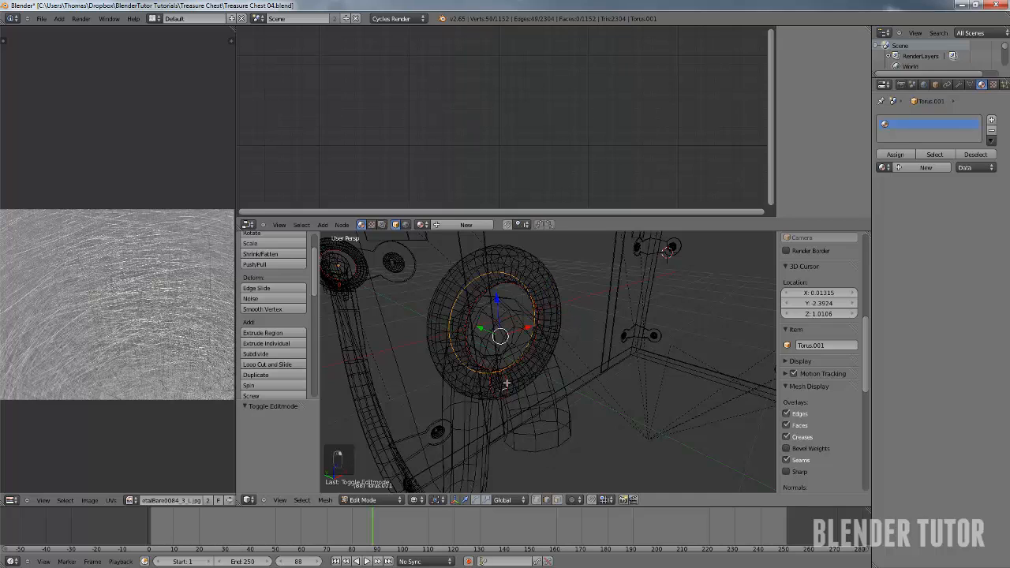
pyautogui.keyDown('alt'); pyautogui.rightClick(506, 383); pyautogui.keyUp('alt')
pyautogui.keyDown('alt'); pyautogui.rightClick(505, 383); pyautogui.keyUp('alt')
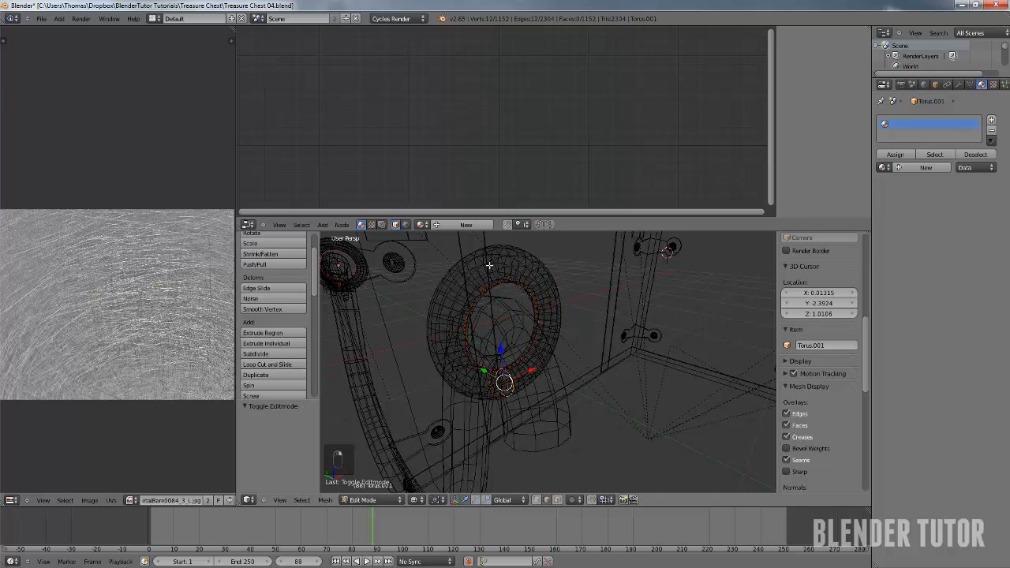
# Select the whole mesh of both handle rings to show and examine their UV layout
pyautogui.moveTo(489, 266); pyautogui.dragTo(536, 355, button='middle')
pyautogui.scroll(-6, 538, 363)
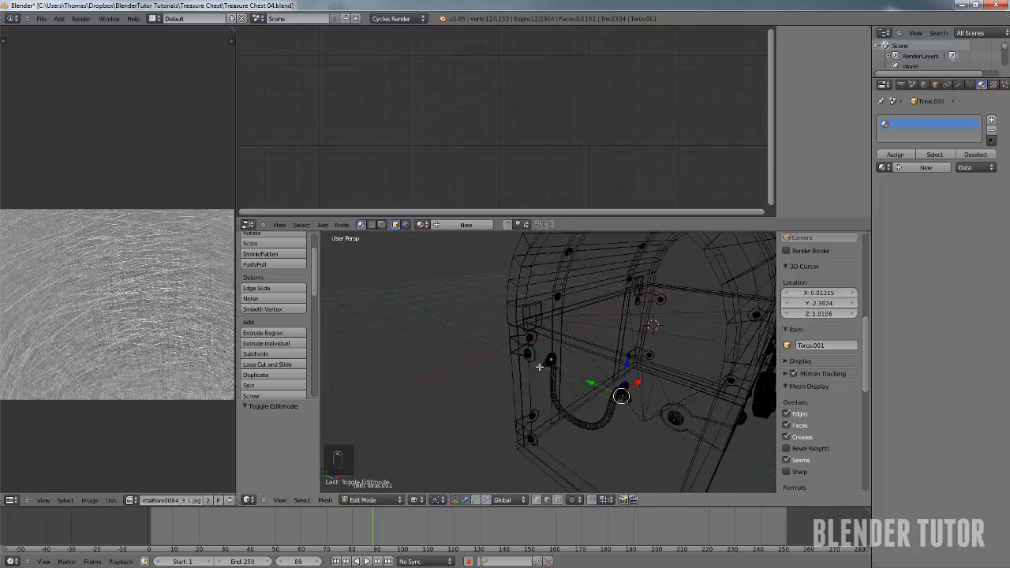
pyautogui.press('a')
pyautogui.press('a')
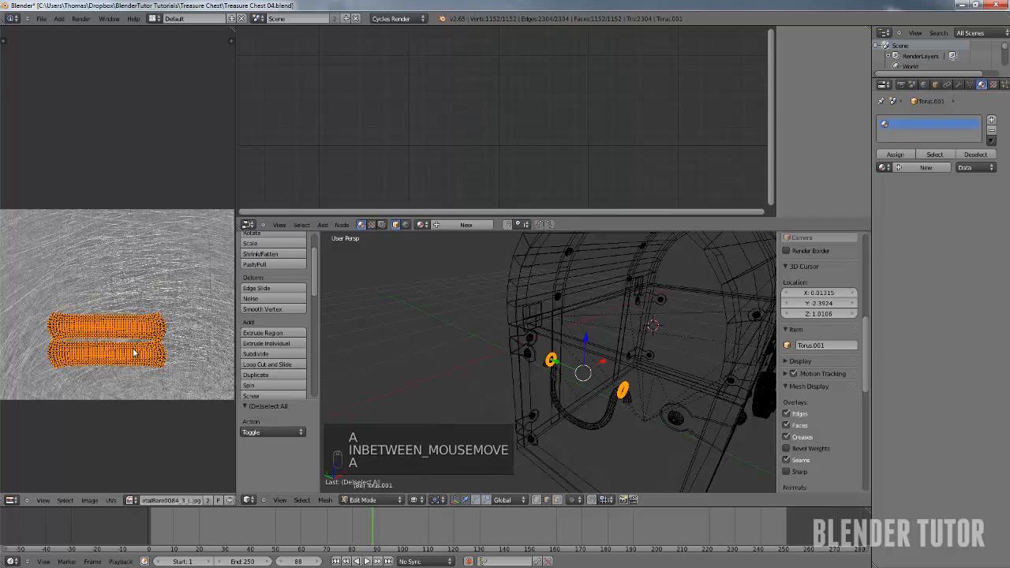
pyautogui.scroll(3, 118, 342)
# Return to Object Mode and assign the existing Scratched Metal material to the handle rings
pyautogui.press('Tab')
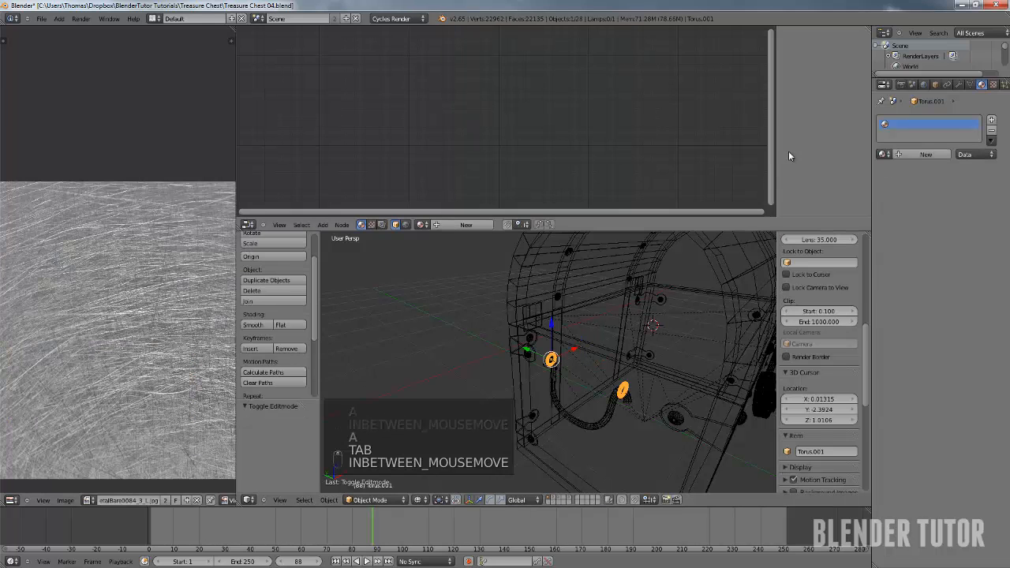
pyautogui.click(884, 154)
pyautogui.click(914, 244)
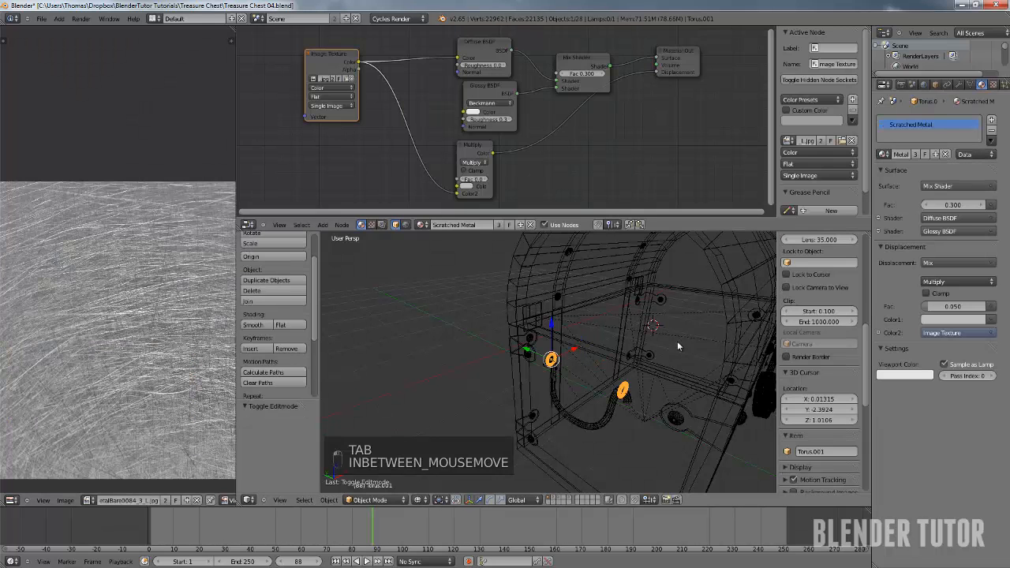
# Switch the viewport to textured shading and view the chest's side handle and front padlock
pyautogui.moveTo(678, 345); pyautogui.dragTo(597, 338, button='middle')
pyautogui.click(427, 500)
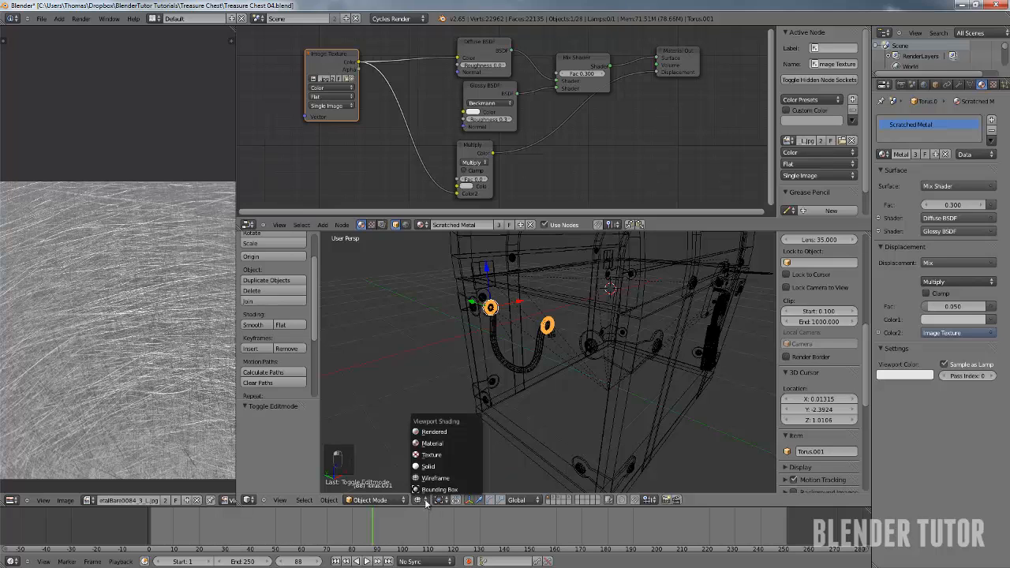
pyautogui.click(440, 455)
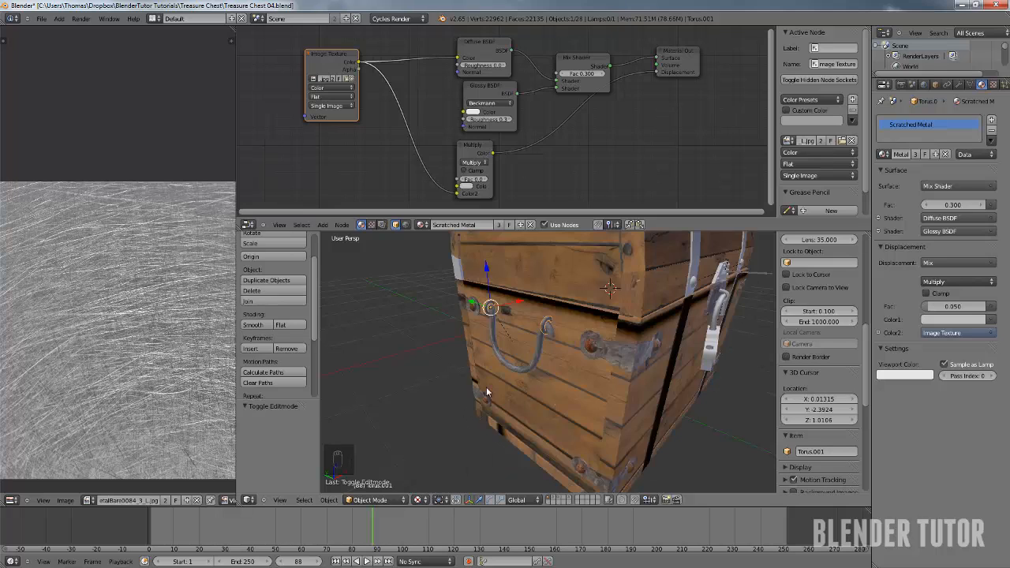
pyautogui.scroll(2, 513, 351)
pyautogui.moveTo(515, 350)
pyautogui.mouseDown(button='middle')
pyautogui.moveTo(530, 360)
pyautogui.moveTo(538, 328)
pyautogui.moveTo(585, 333)
pyautogui.moveTo(541, 333)
pyautogui.moveTo(564, 320)
pyautogui.moveTo(536, 320)
pyautogui.moveTo(594, 358)
pyautogui.moveTo(636, 349)
pyautogui.moveTo(604, 350)
pyautogui.moveTo(574, 371)
pyautogui.moveTo(573, 356)
pyautogui.mouseUp(button='middle')
pyautogui.scroll(2, 530, 359)
pyautogui.scroll(-3, 530, 364)
# Open the padlock body's mesh for editing and unlink the scratched metal image from its UV layout view
pyautogui.rightClick(575, 372)
pyautogui.press('Tab')
pyautogui.scroll(-5, 138, 305)
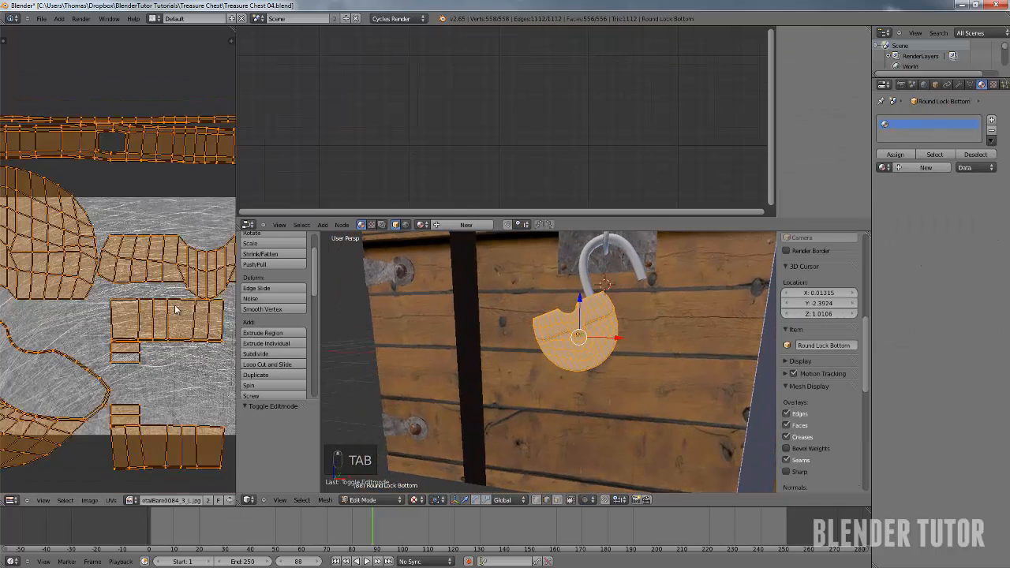
pyautogui.scroll(2, 136, 316)
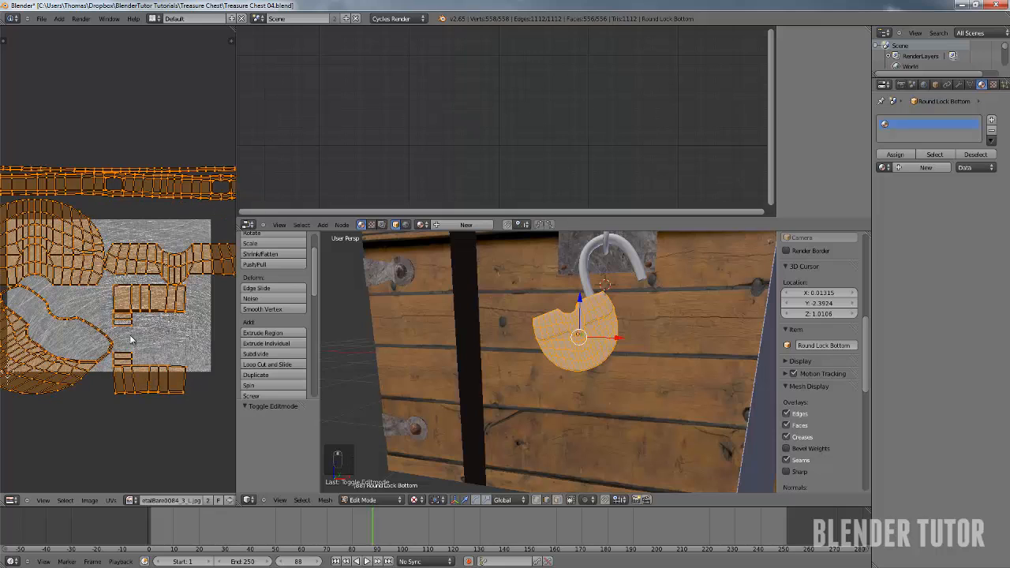
pyautogui.scroll(-2, 222, 492)
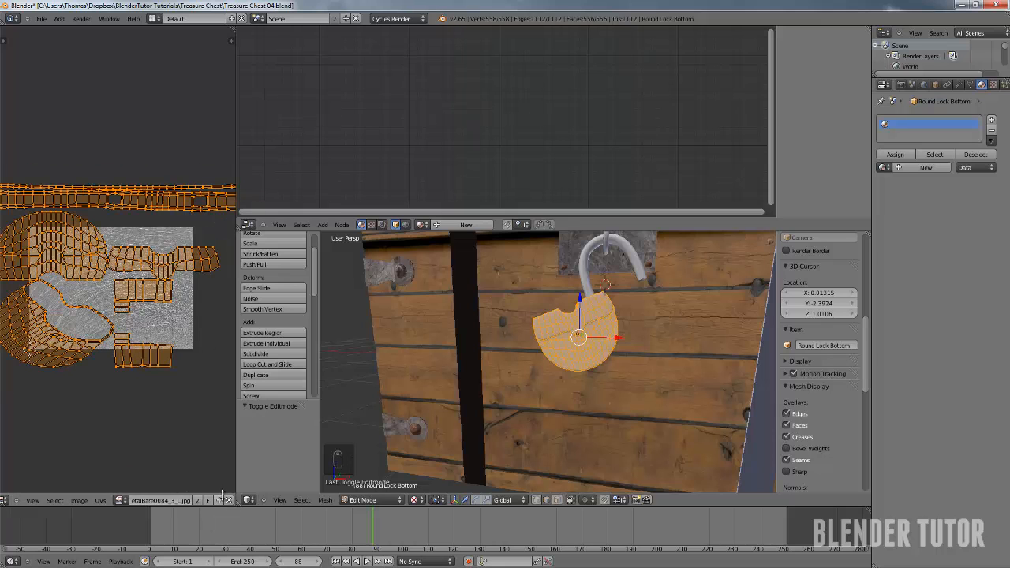
pyautogui.click(229, 500)
pyautogui.scroll(6, 487, 380)
pyautogui.scroll(-4, 570, 352)
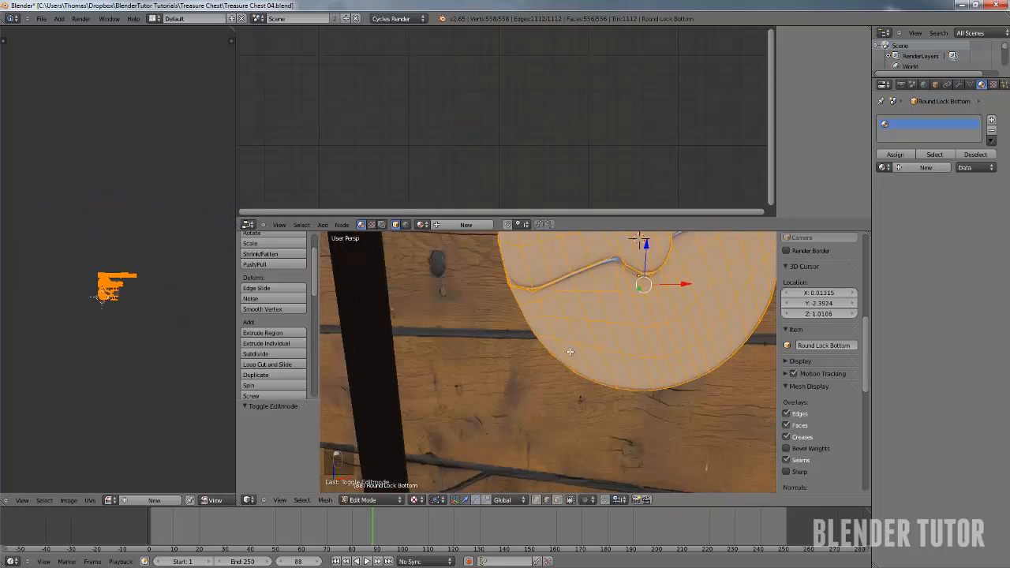
pyautogui.keyDown('shift'); pyautogui.moveTo(573, 350); pyautogui.dragTo(596, 345, button='middle'); pyautogui.keyUp('shift')
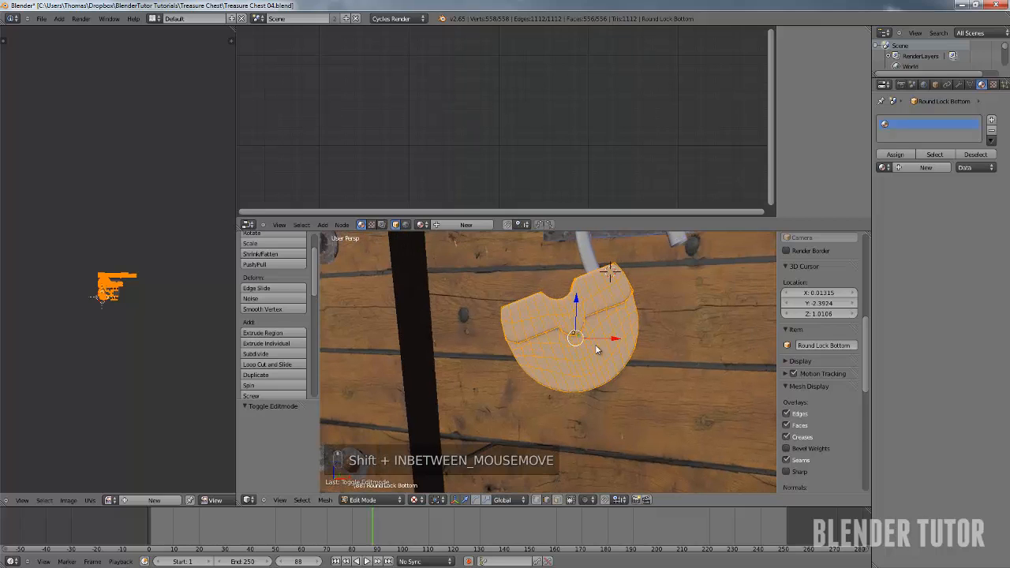
# Isolate the padlock body by hiding all other objects, and reopen its mesh for editing, framed in view
pyautogui.press('Tab')
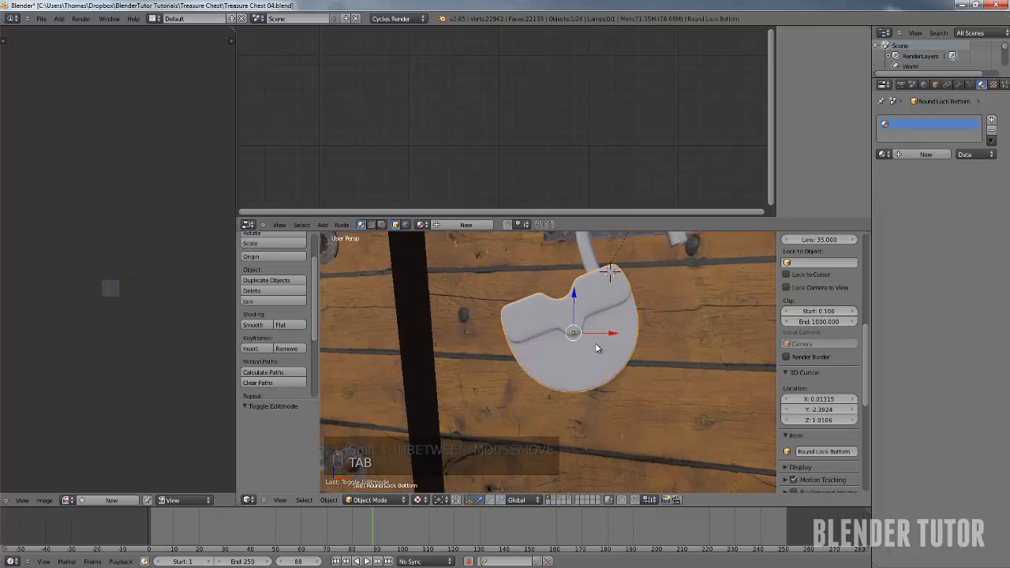
pyautogui.hotkey('ctrl', 'i')
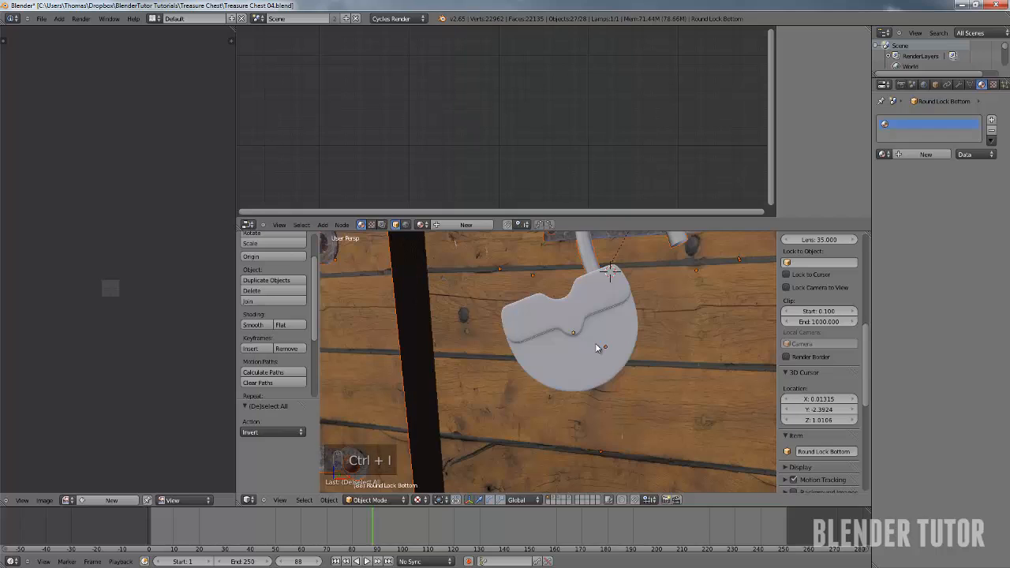
pyautogui.press('h')
pyautogui.press('Tab')
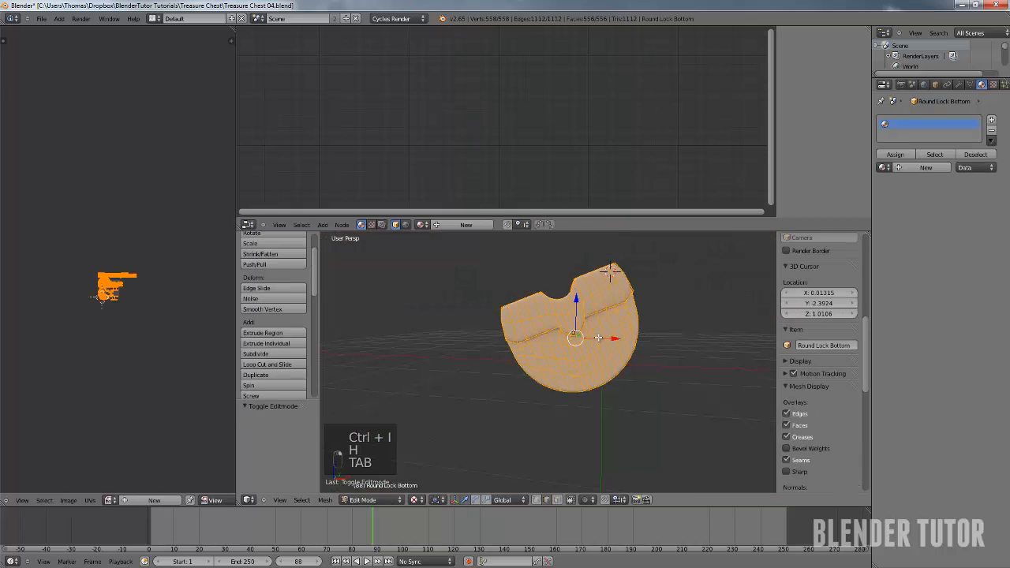
pyautogui.moveTo(598, 337); pyautogui.dragTo(632, 325, button='middle')
pyautogui.press('KP_Decimal')
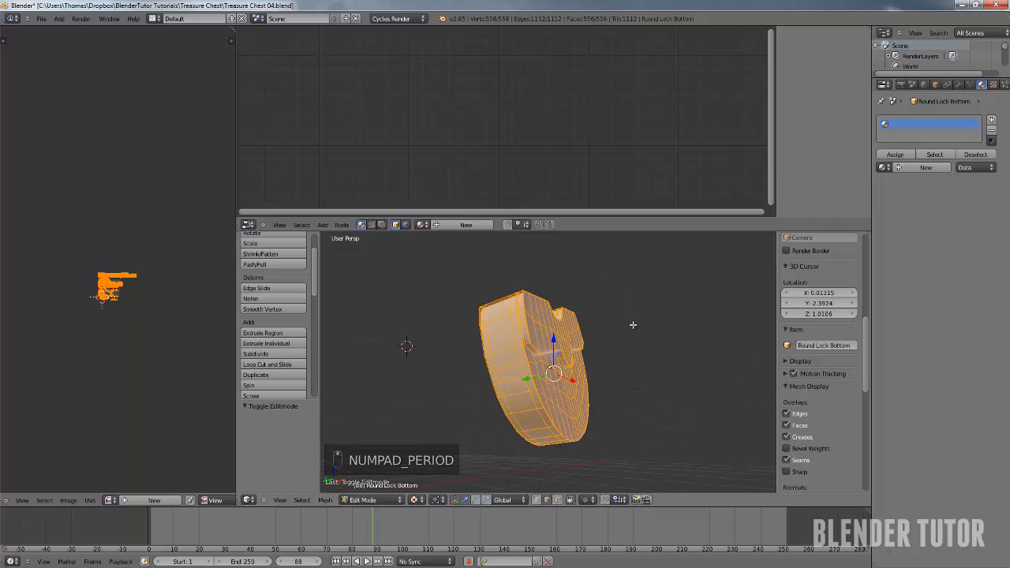
# Select the edge loop outlining the raised upper section on the padlock body's front and mark it as a seam
pyautogui.keyDown('alt'); pyautogui.rightClick(530, 321); pyautogui.keyUp('alt')
pyautogui.keyDown('alt'); pyautogui.rightClick(526, 320); pyautogui.keyUp('alt')
pyautogui.scroll(2, 529, 333)
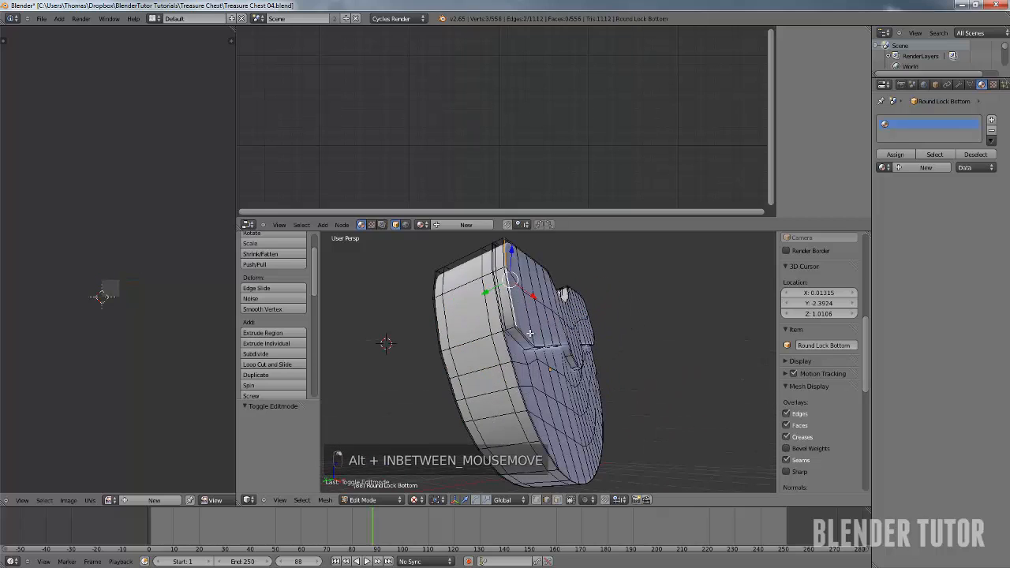
pyautogui.scroll(4, 529, 333)
pyautogui.scroll(-4, 530, 320)
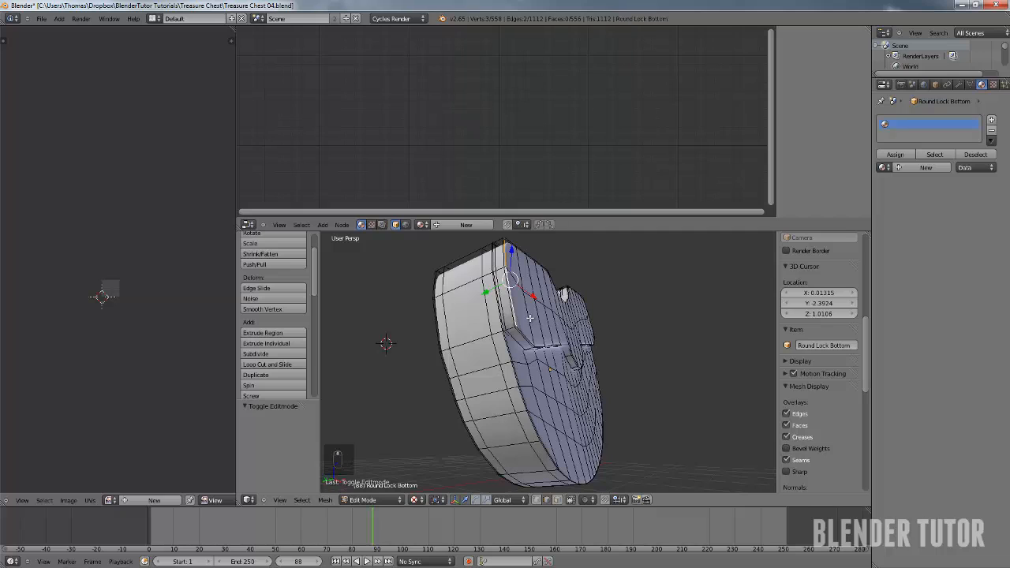
pyautogui.keyDown('alt'); pyautogui.rightClick(526, 336); pyautogui.keyUp('alt')
pyautogui.moveTo(610, 337); pyautogui.dragTo(567, 367, button='middle')
pyautogui.keyDown('alt'); pyautogui.keyDown('shift'); pyautogui.rightClick(549, 332); pyautogui.keyUp('shift'); pyautogui.keyUp('alt')
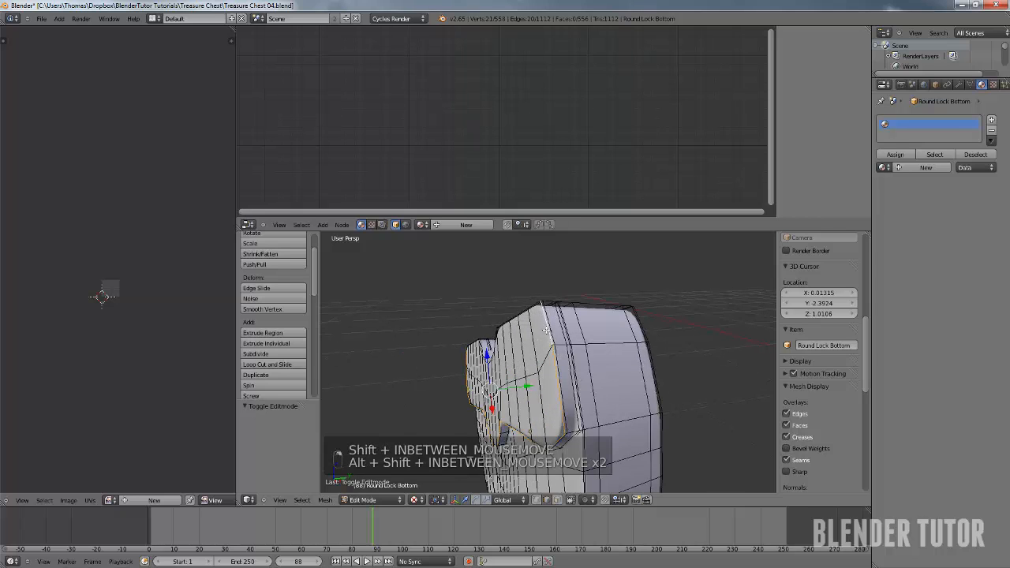
pyautogui.moveTo(549, 335); pyautogui.dragTo(571, 373, button='middle')
pyautogui.hotkey('ctrl', 'e')
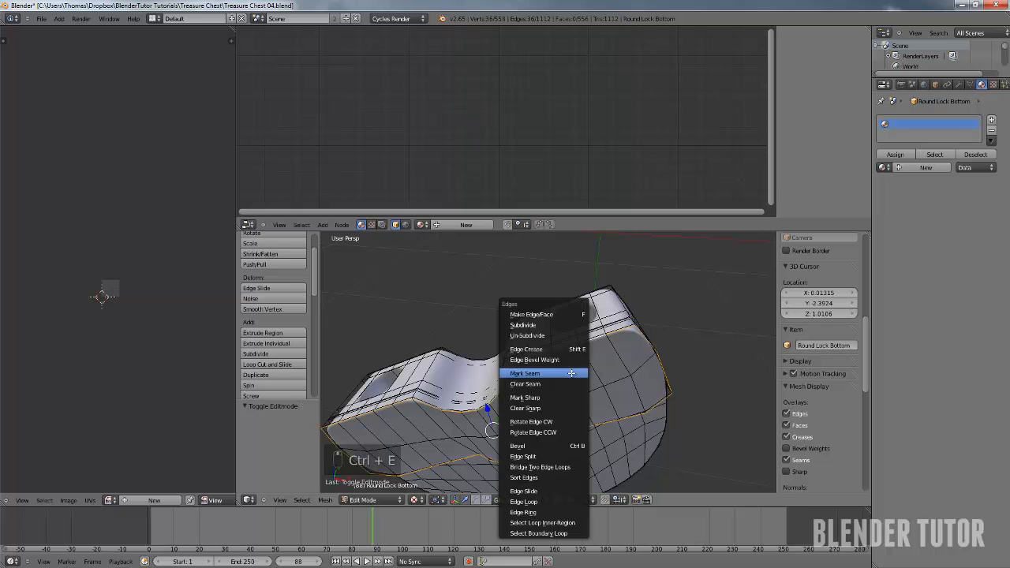
pyautogui.click(571, 373)
# Select the next edge loop along the step of the padlock's raised front section and mark it as a seam
pyautogui.moveTo(642, 388); pyautogui.dragTo(631, 290, button='middle')
pyautogui.keyDown('alt'); pyautogui.click(559, 316); pyautogui.keyUp('alt')
pyautogui.press('z')
pyautogui.moveTo(576, 328)
pyautogui.mouseDown(button='middle')
pyautogui.moveTo(580, 370)
pyautogui.moveTo(604, 384)
pyautogui.moveTo(526, 348)
pyautogui.moveTo(518, 296)
pyautogui.mouseUp(button='middle')
pyautogui.hotkey('ctrl', 'e')
pyautogui.click(577, 368)
# Mark a single edge at the padlock's front step as a seam and check the seams in wireframe display
pyautogui.scroll(3, 567, 348)
pyautogui.moveTo(570, 354); pyautogui.dragTo(529, 366, button='middle')
pyautogui.rightClick(529, 365)
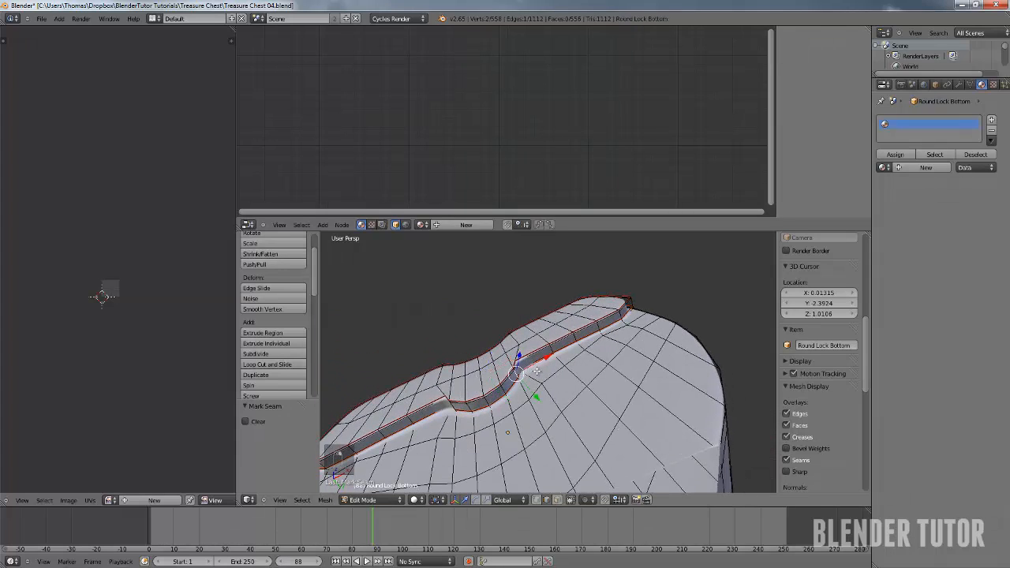
pyautogui.hotkey('ctrl', 'e')
pyautogui.click(552, 359)
pyautogui.press('z')
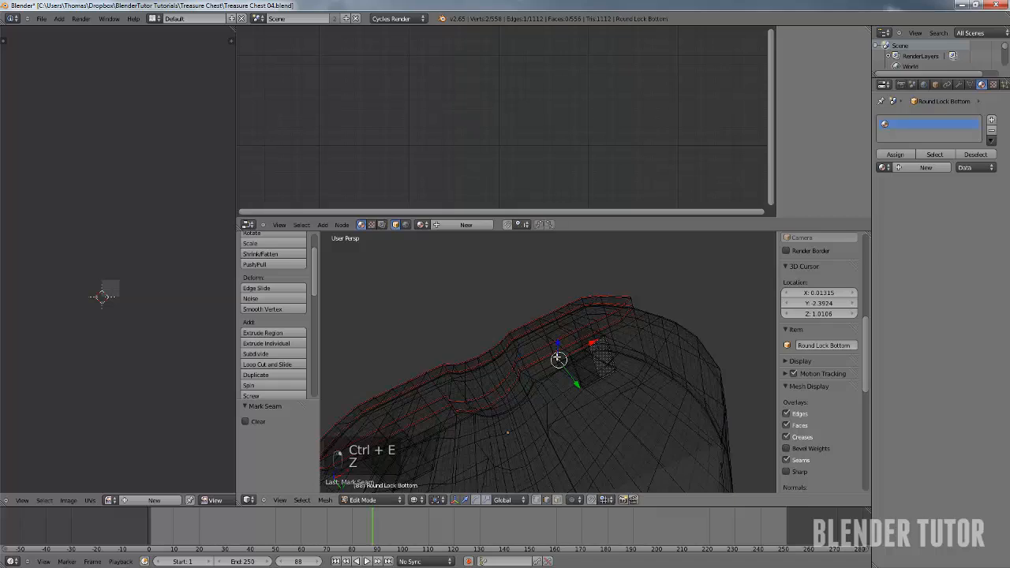
pyautogui.moveTo(551, 360)
pyautogui.mouseDown(button='middle')
pyautogui.moveTo(537, 429)
pyautogui.moveTo(504, 482)
pyautogui.mouseUp(button='middle')
pyautogui.press('z')
# Select the outer edges around the padlock's lower front face, below the step, and mark them as a seam
pyautogui.moveTo(556, 429)
pyautogui.keyDown('shift'); pyautogui.mouseDown(button='middle')
pyautogui.moveTo(560, 339)
pyautogui.moveTo(620, 316)
pyautogui.moveTo(612, 306)
pyautogui.moveTo(542, 326)
pyautogui.mouseUp(button='middle'); pyautogui.keyUp('shift')
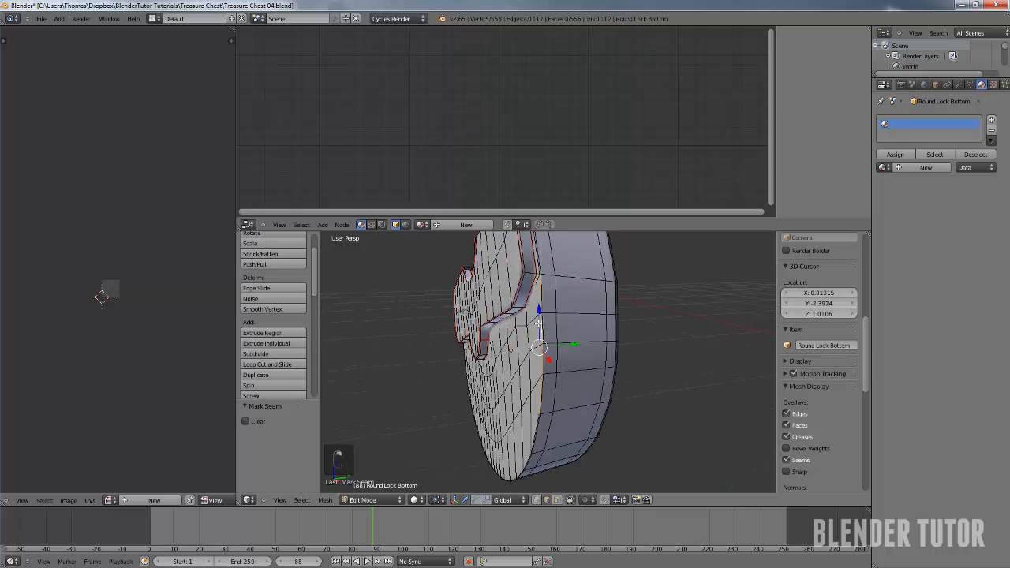
pyautogui.keyDown('alt'); pyautogui.keyDown('shift'); pyautogui.rightClick(532, 431); pyautogui.keyUp('shift'); pyautogui.keyUp('alt')
pyautogui.moveTo(532, 431); pyautogui.dragTo(660, 368, button='middle')
pyautogui.scroll(-4, 661, 368)
pyautogui.moveTo(489, 355)
pyautogui.mouseDown(button='middle')
pyautogui.moveTo(450, 351)
pyautogui.moveTo(456, 331)
pyautogui.moveTo(466, 355)
pyautogui.moveTo(648, 346)
pyautogui.moveTo(597, 372)
pyautogui.moveTo(590, 324)
pyautogui.moveTo(614, 309)
pyautogui.moveTo(585, 308)
pyautogui.moveTo(577, 291)
pyautogui.moveTo(529, 297)
pyautogui.mouseUp(button='middle')
pyautogui.keyDown('alt'); pyautogui.keyDown('shift'); pyautogui.rightClick(450, 351); pyautogui.keyUp('shift'); pyautogui.keyUp('alt')
pyautogui.press('z')
pyautogui.hotkey('ctrl', 'e')
pyautogui.click(603, 372)
# In solid shading, select the edge loop around the padlock body's back face and mark it as a seam
pyautogui.press('z')
pyautogui.keyDown('alt'); pyautogui.rightClick(583, 304); pyautogui.keyUp('alt')
pyautogui.scroll(-4, 603, 304)
pyautogui.hotkey('ctrl', 'e')
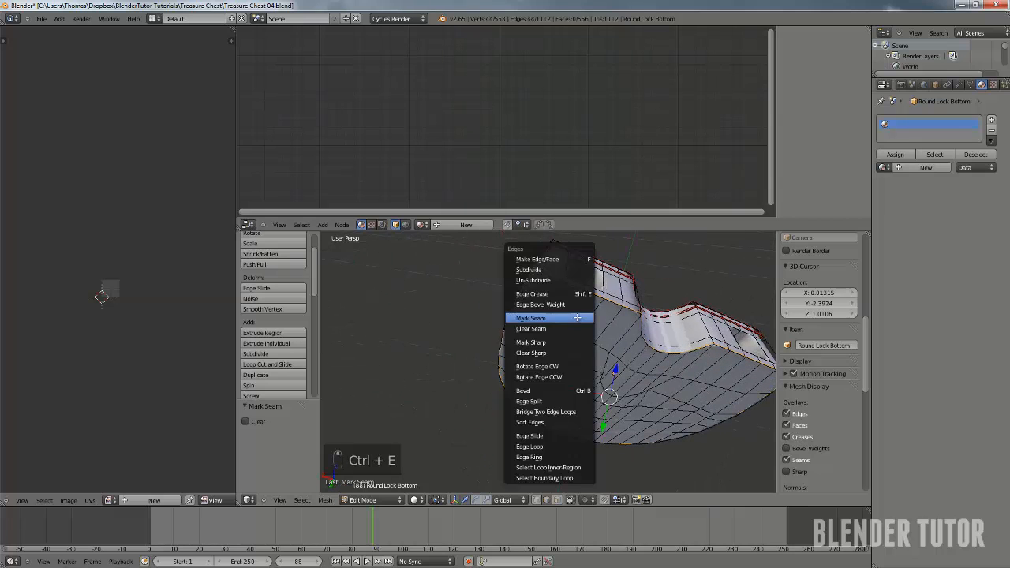
pyautogui.click(580, 322)
pyautogui.moveTo(646, 354); pyautogui.dragTo(567, 339, button='middle')
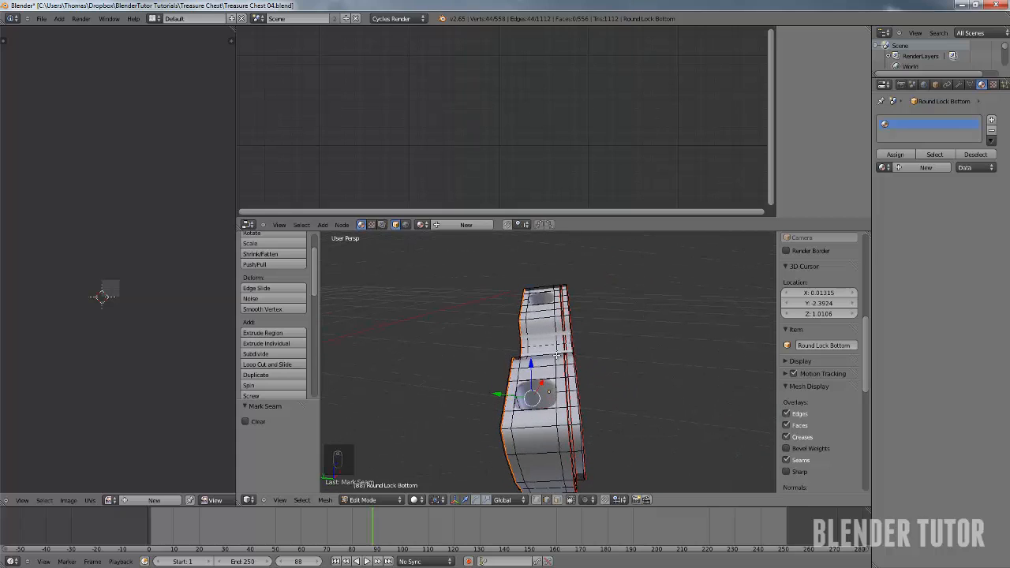
# Select the edge loop around the rim of the padlock's lower shackle hole and mark it as a seam
pyautogui.scroll(4, 568, 355)
pyautogui.keyDown('alt'); pyautogui.click(562, 405); pyautogui.keyUp('alt')
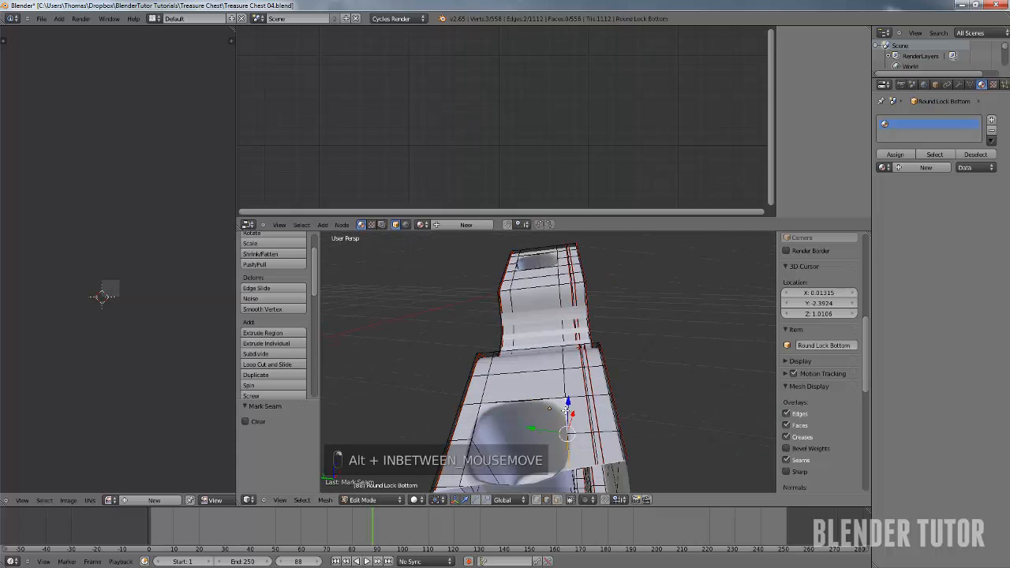
pyautogui.press('z')
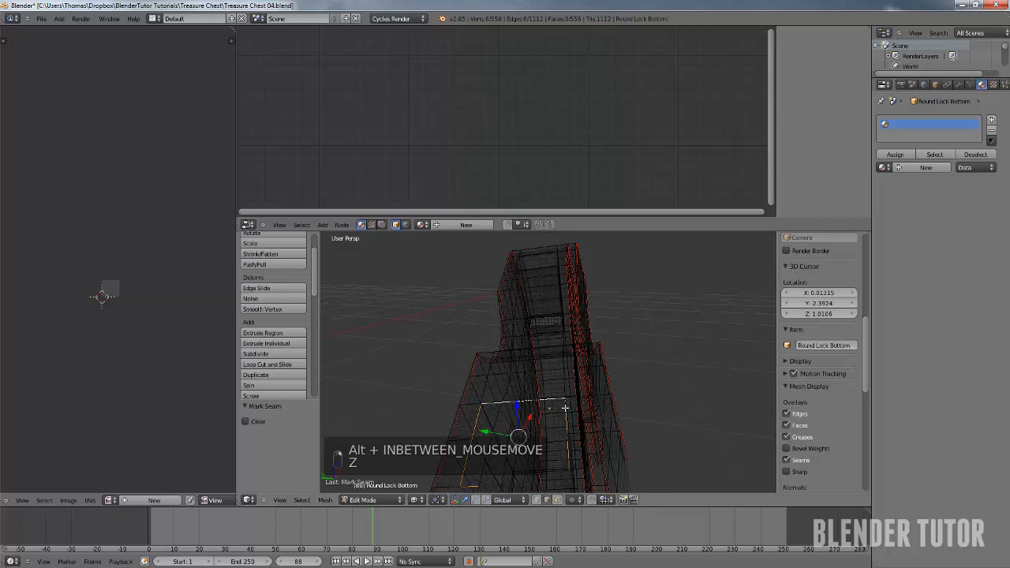
pyautogui.scroll(-3, 573, 407)
pyautogui.press('z')
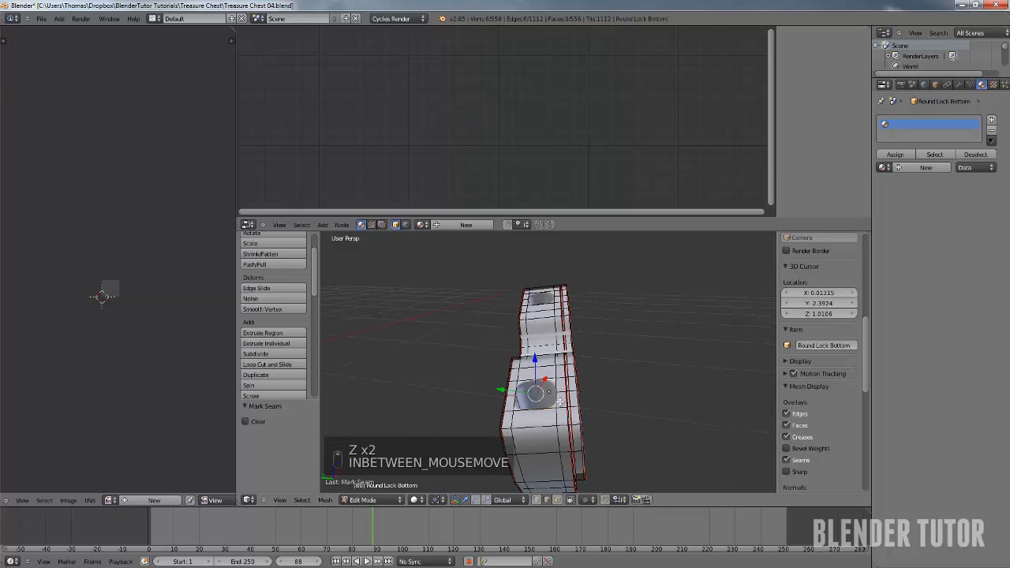
pyautogui.hotkey('ctrl', 'e')
pyautogui.click(559, 398)
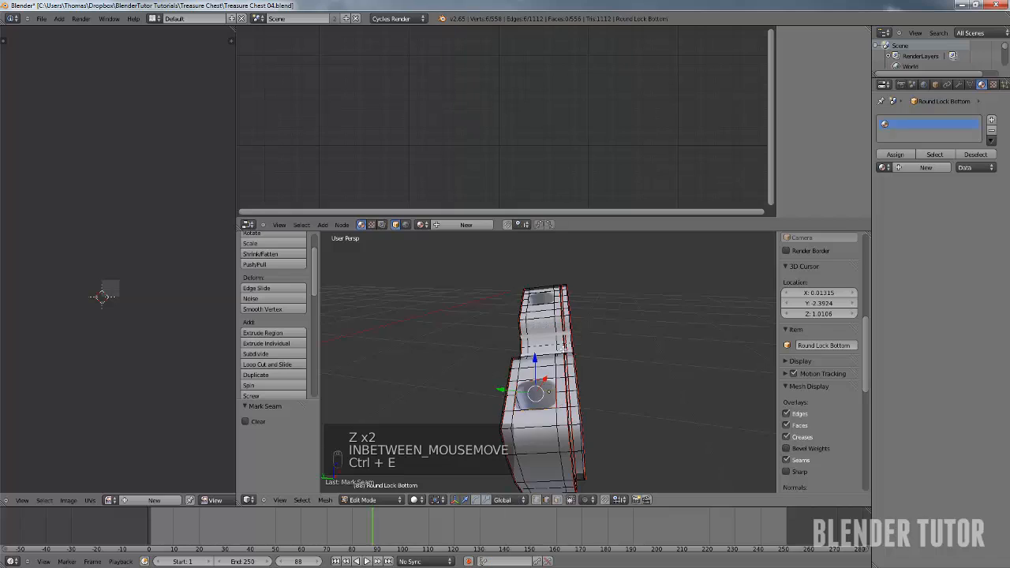
# Select the edge loop around the rim of the padlock's other shackle hole and mark it as a seam
pyautogui.moveTo(563, 348); pyautogui.dragTo(566, 360, button='middle')
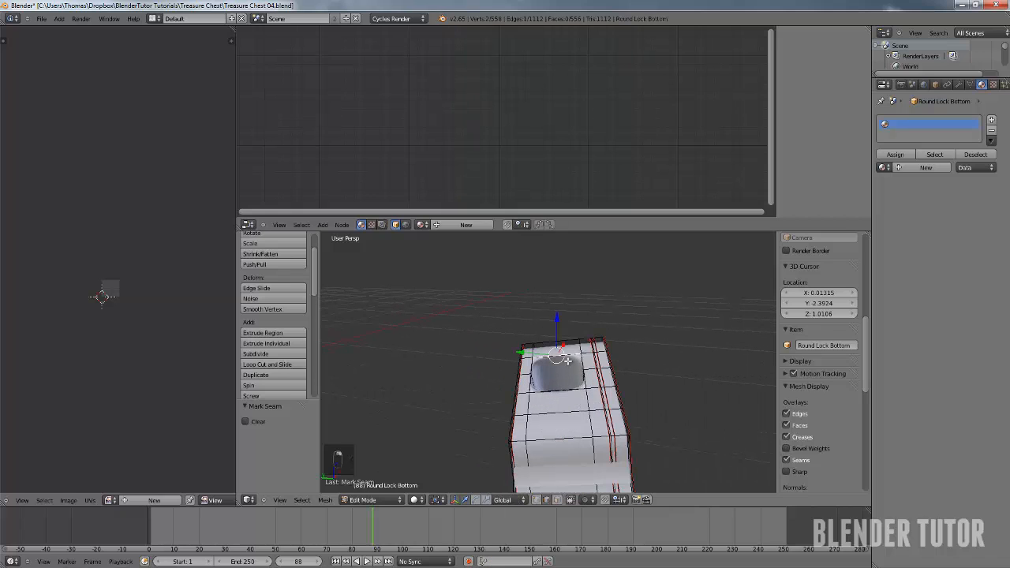
pyautogui.press('z')
pyautogui.keyDown('alt'); pyautogui.rightClick(567, 361); pyautogui.keyUp('alt')
pyautogui.keyDown('alt'); pyautogui.rightClick(568, 363); pyautogui.keyUp('alt')
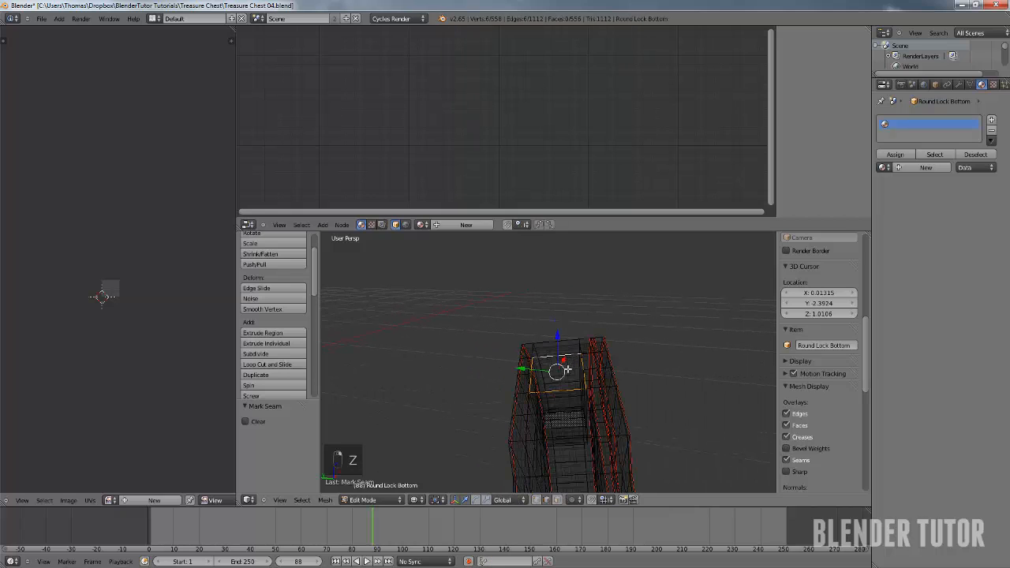
pyautogui.hotkey('ctrl', 'e')
pyautogui.click(566, 369)
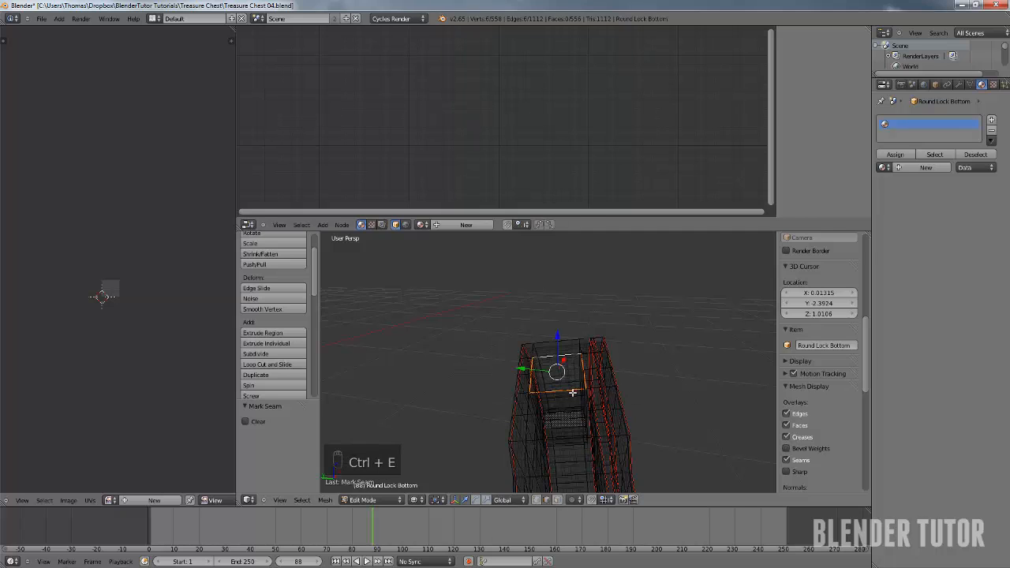
# In face select mode and solid shading, select the two bottom faces inside each of the padlock's shackle holes
pyautogui.moveTo(572, 400)
pyautogui.mouseDown(button='middle')
pyautogui.moveTo(572, 426)
pyautogui.moveTo(577, 374)
pyautogui.moveTo(565, 367)
pyautogui.mouseUp(button='middle')
pyautogui.hotkey('ctrl', 'Tab')
pyautogui.click(555, 437)
pyautogui.press('z')
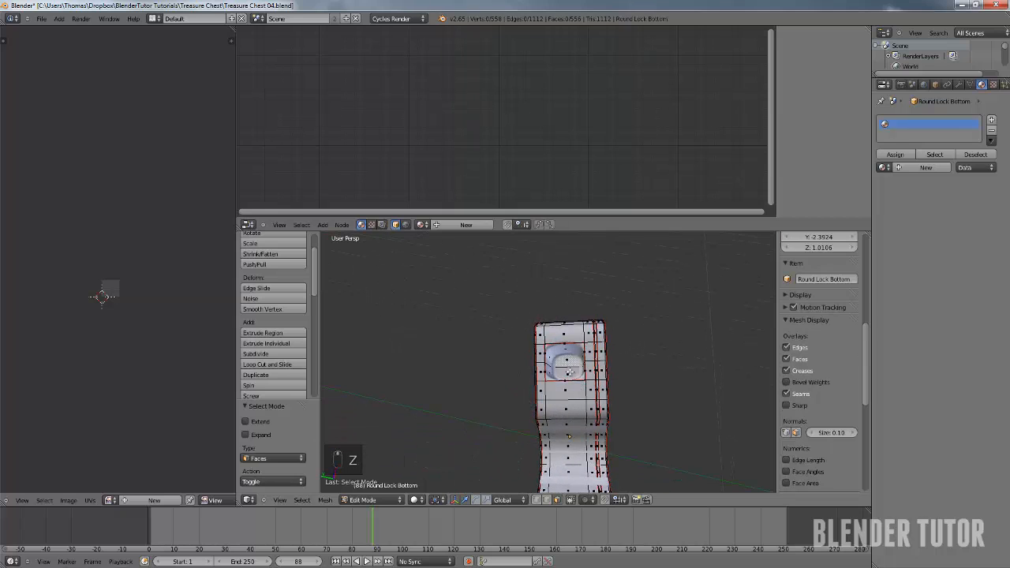
pyautogui.rightClick(565, 366)
pyautogui.keyDown('shift'); pyautogui.rightClick(571, 372); pyautogui.keyUp('shift')
pyautogui.scroll(-2, 572, 373)
pyautogui.keyDown('shift'); pyautogui.moveTo(579, 413); pyautogui.dragTo(584, 318, button='middle'); pyautogui.keyUp('shift')
pyautogui.scroll(1, 574, 369)
pyautogui.scroll(1, 571, 379)
pyautogui.keyDown('shift'); pyautogui.rightClick(581, 377); pyautogui.keyUp('shift')
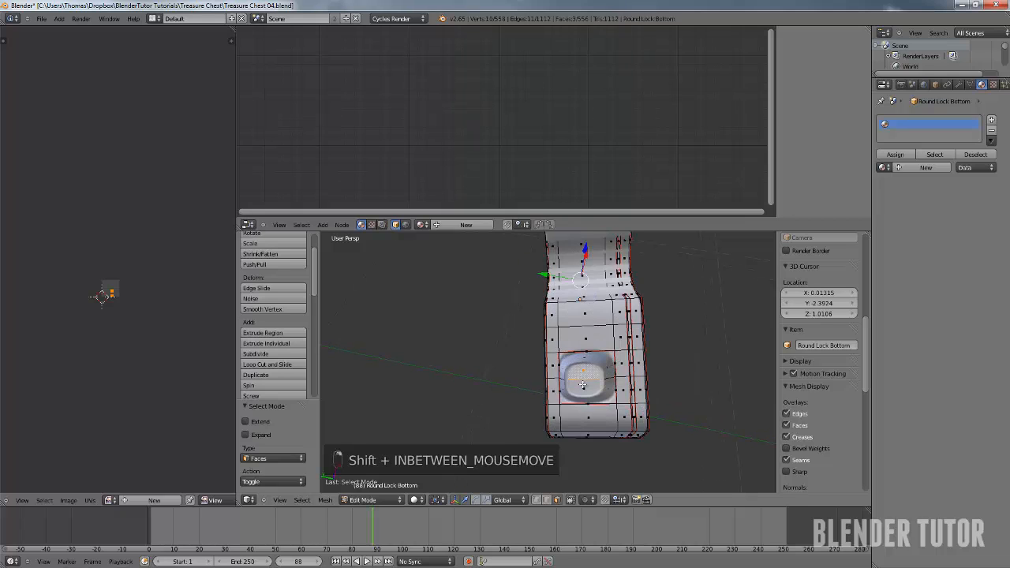
pyautogui.keyDown('shift'); pyautogui.rightClick(583, 387); pyautogui.keyUp('shift')
# Change to edge select mode and deselect the middle edge across the bottom of each shackle hole, keeping only the outlines selected
pyautogui.hotkey('ctrl', 'Tab')
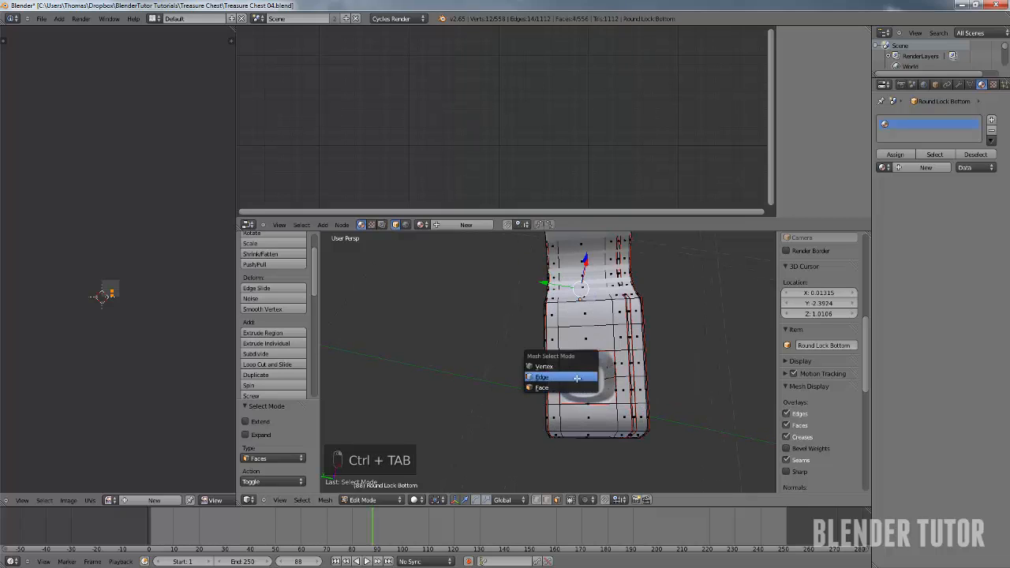
pyautogui.click(584, 378)
pyautogui.press('c')
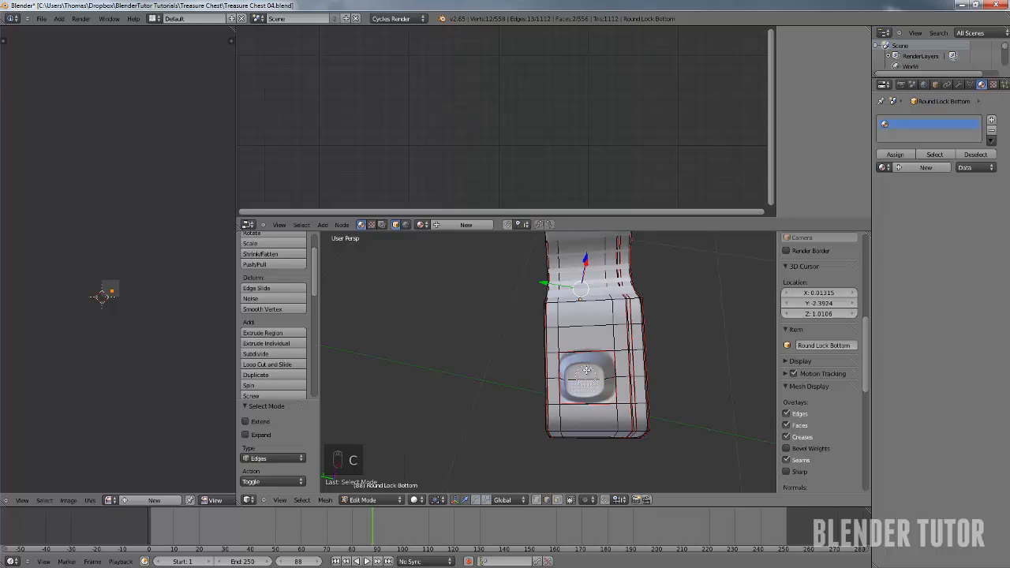
pyautogui.moveTo(588, 327); pyautogui.dragTo(576, 377, button='middle')
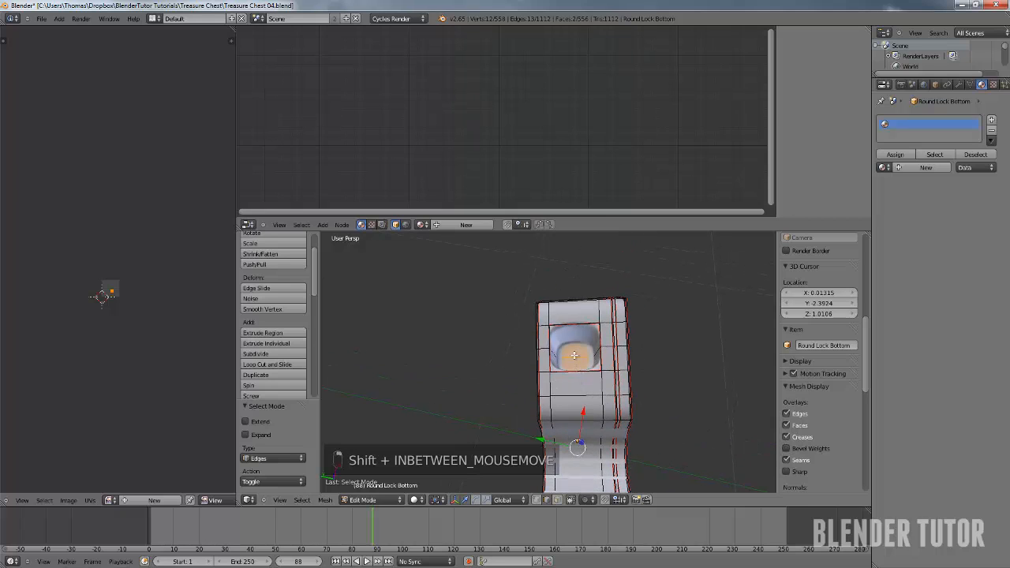
pyautogui.moveTo(577, 448); pyautogui.dragTo(583, 463, button='middle')
pyautogui.press('c')
pyautogui.middleClick(582, 355)
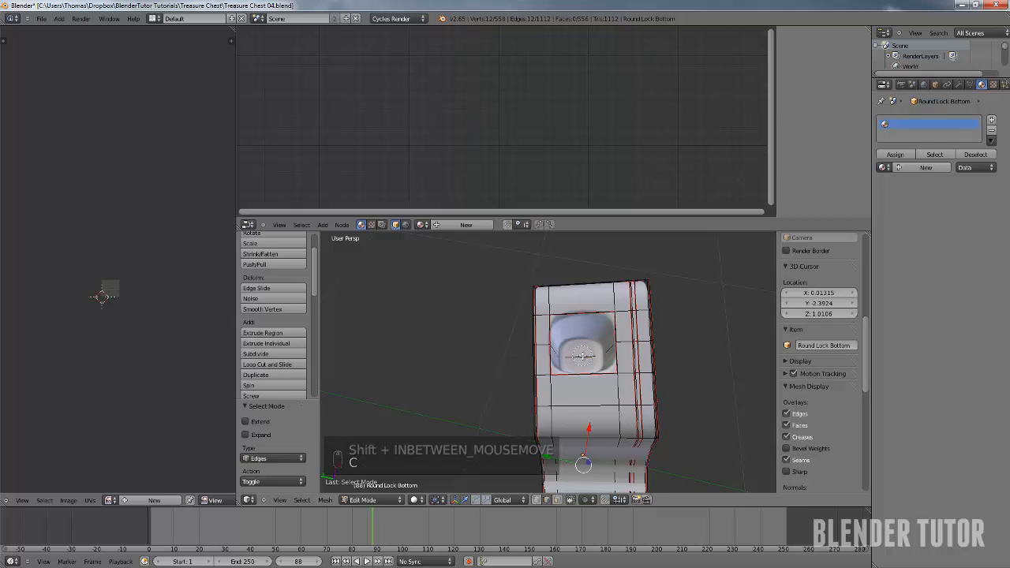
# Mark the selected outlines of both shackle hole bottoms as seams in wireframe display
pyautogui.press('z')
pyautogui.scroll(-3, 587, 418)
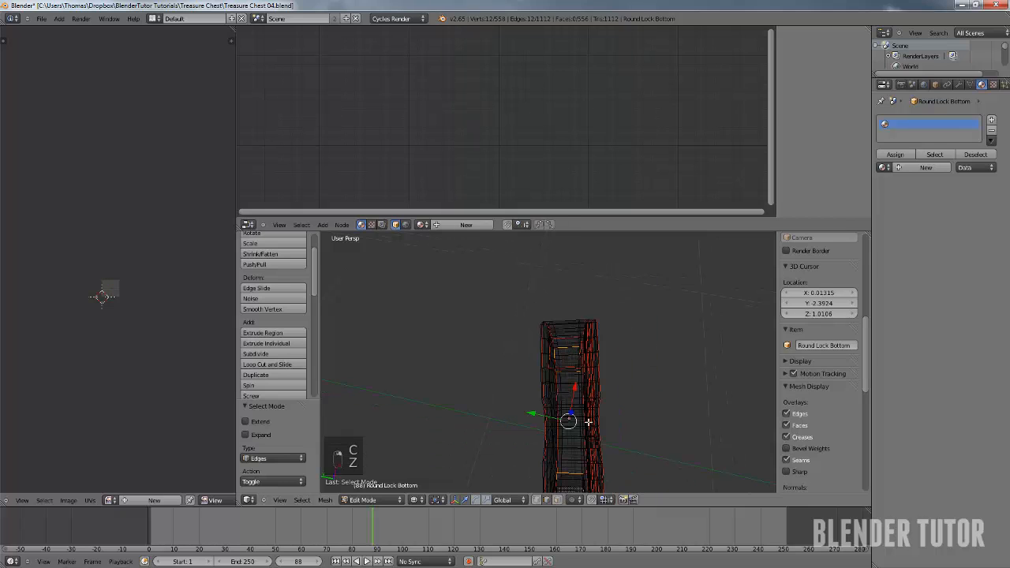
pyautogui.moveTo(589, 419)
pyautogui.mouseDown(button='middle')
pyautogui.moveTo(577, 323)
pyautogui.moveTo(614, 345)
pyautogui.mouseUp(button='middle')
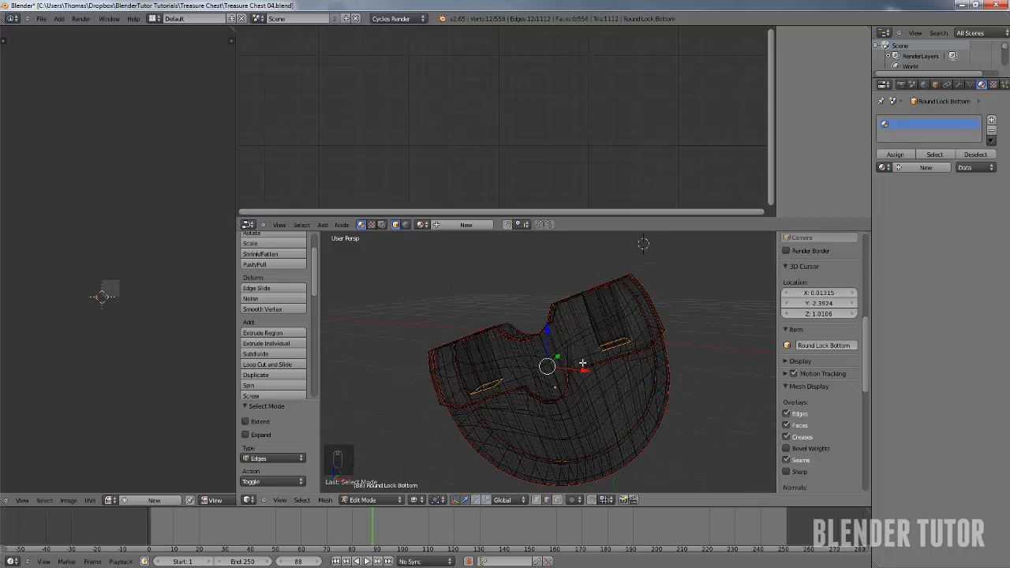
pyautogui.hotkey('ctrl', 'e')
pyautogui.click(582, 361)
# Select a connected pair of edges running down the wall of one shackle hole and mark them as a seam
pyautogui.scroll(3, 509, 375)
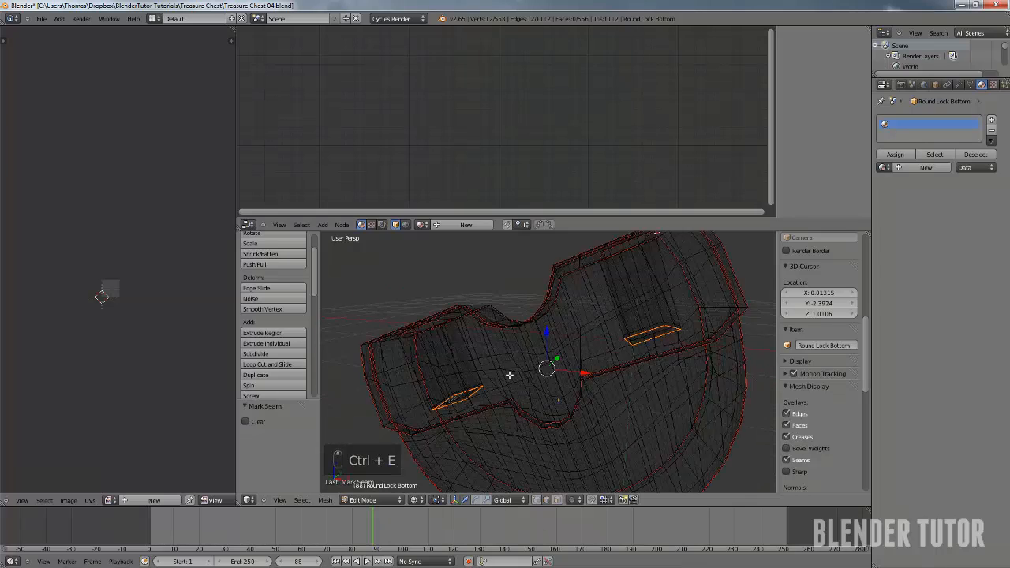
pyautogui.scroll(1, 508, 375)
pyautogui.keyDown('shift'); pyautogui.moveTo(495, 379); pyautogui.dragTo(555, 372, button='middle'); pyautogui.keyUp('shift')
pyautogui.scroll(2, 553, 370)
pyautogui.rightClick(533, 368)
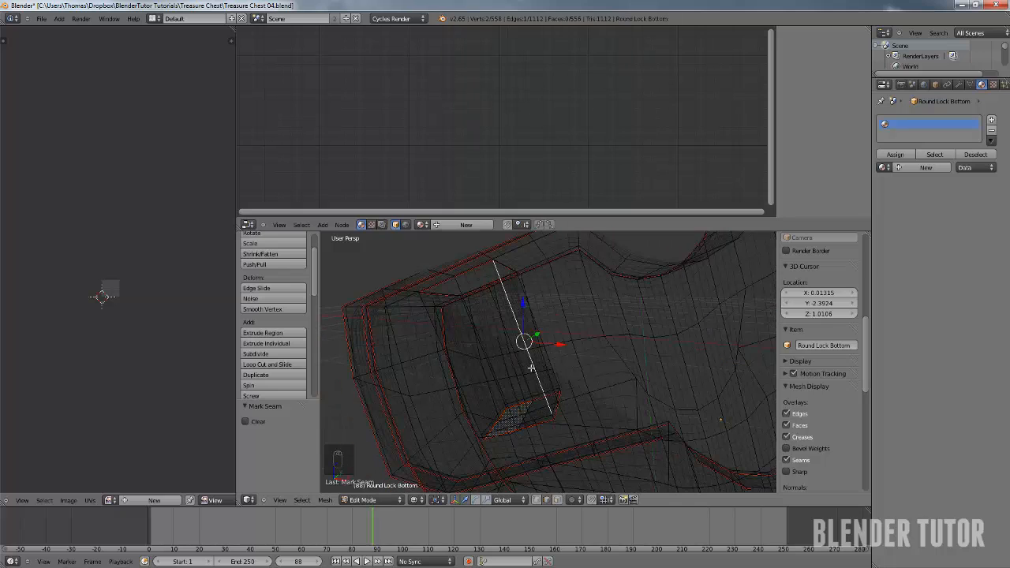
pyautogui.moveTo(531, 367); pyautogui.dragTo(529, 347, button='middle')
pyautogui.scroll(2, 534, 356)
pyautogui.scroll(-2, 549, 392)
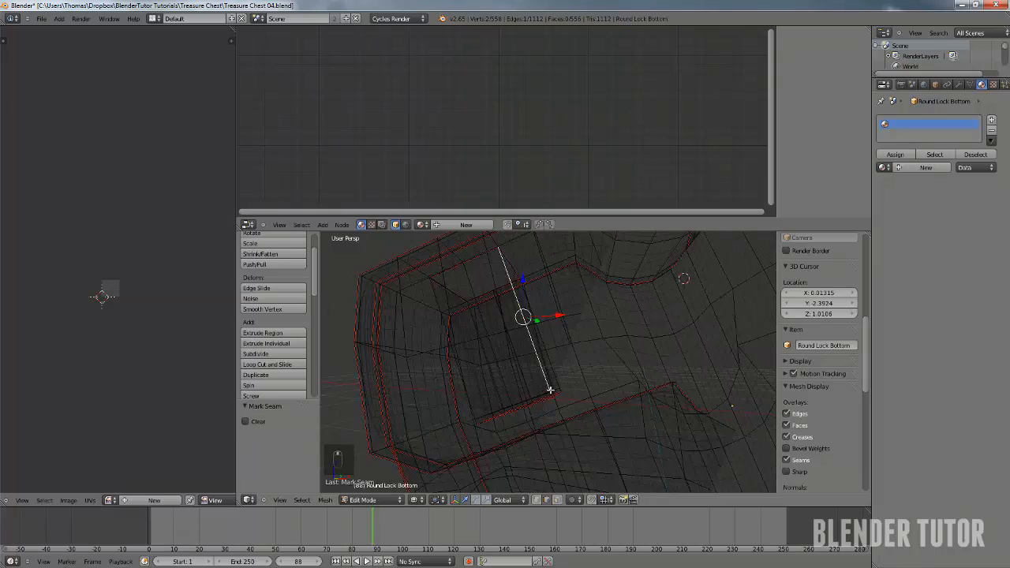
pyautogui.keyDown('shift'); pyautogui.moveTo(551, 390); pyautogui.dragTo(517, 412, button='middle'); pyautogui.keyUp('shift')
pyautogui.scroll(1, 554, 371)
pyautogui.keyDown('shift'); pyautogui.rightClick(631, 360); pyautogui.keyUp('shift')
pyautogui.hotkey('ctrl', 'e')
pyautogui.click(621, 363)
# Select an edge running down the wall of the other shackle hole and mark it as a seam
pyautogui.scroll(2, 517, 411)
pyautogui.scroll(1, 579, 384)
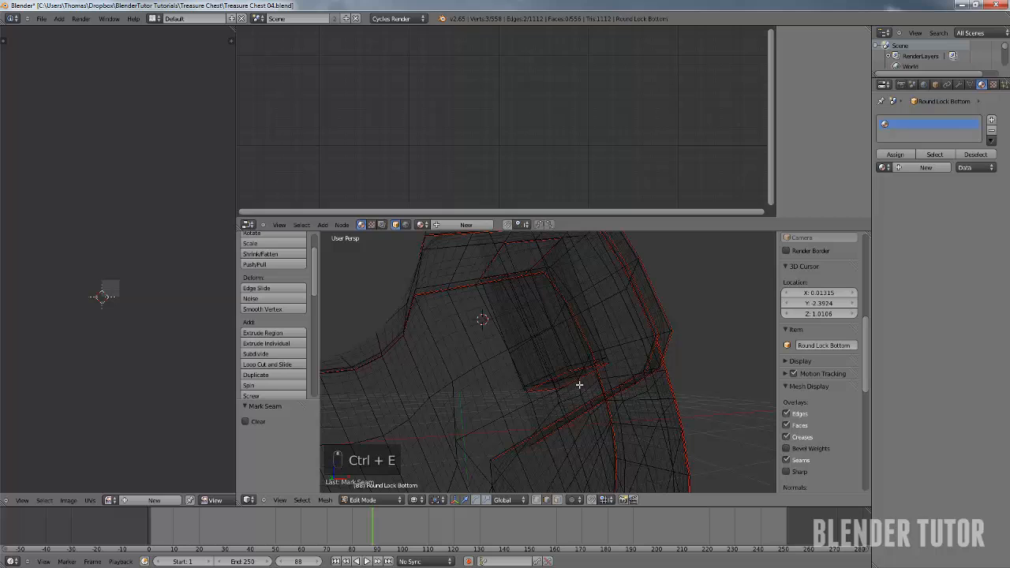
pyautogui.rightClick(606, 351)
pyautogui.hotkey('ctrl', 'e')
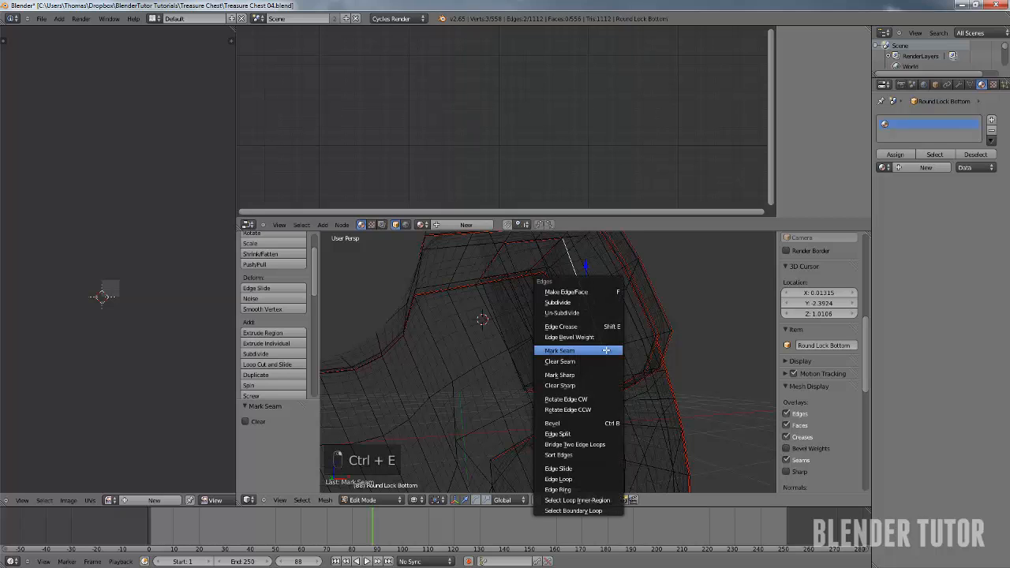
pyautogui.click(606, 351)
# Check the padlock body outside edit mode, then examine the seams on its outer side in edit mode
pyautogui.scroll(-4, 584, 355)
pyautogui.moveTo(572, 355); pyautogui.dragTo(638, 387, button='middle')
pyautogui.press('Tab')
pyautogui.moveTo(585, 409); pyautogui.dragTo(623, 416, button='middle')
pyautogui.press('Tab')
pyautogui.scroll(2, 575, 399)
pyautogui.scroll(4, 613, 375)
pyautogui.scroll(-3, 630, 362)
# In solid shading, select the three edges across the padlock's curved outer side band and mark them as a seam
pyautogui.press('z')
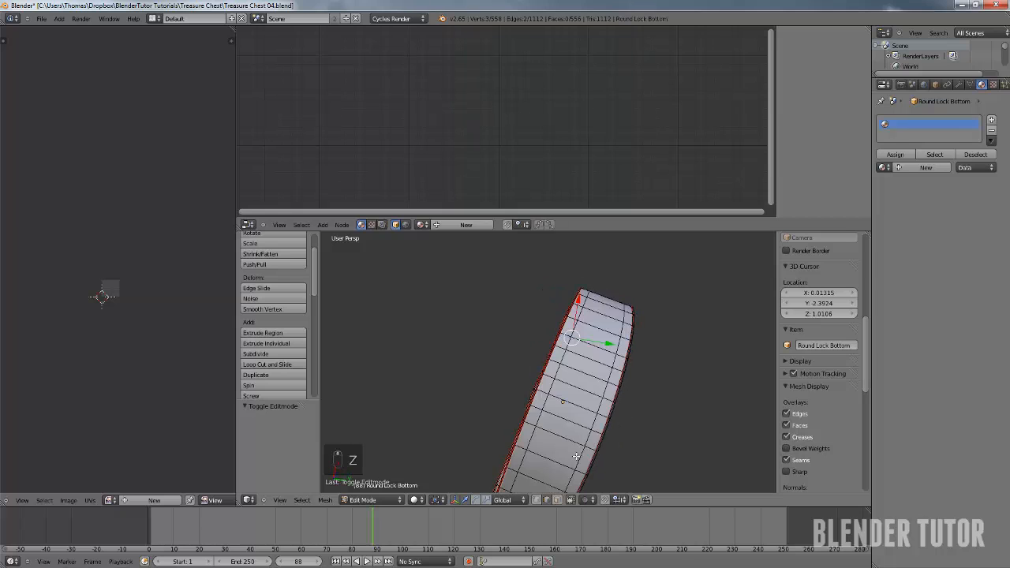
pyautogui.moveTo(583, 446); pyautogui.dragTo(599, 433, button='middle')
pyautogui.keyDown('shift'); pyautogui.rightClick(543, 357); pyautogui.keyUp('shift')
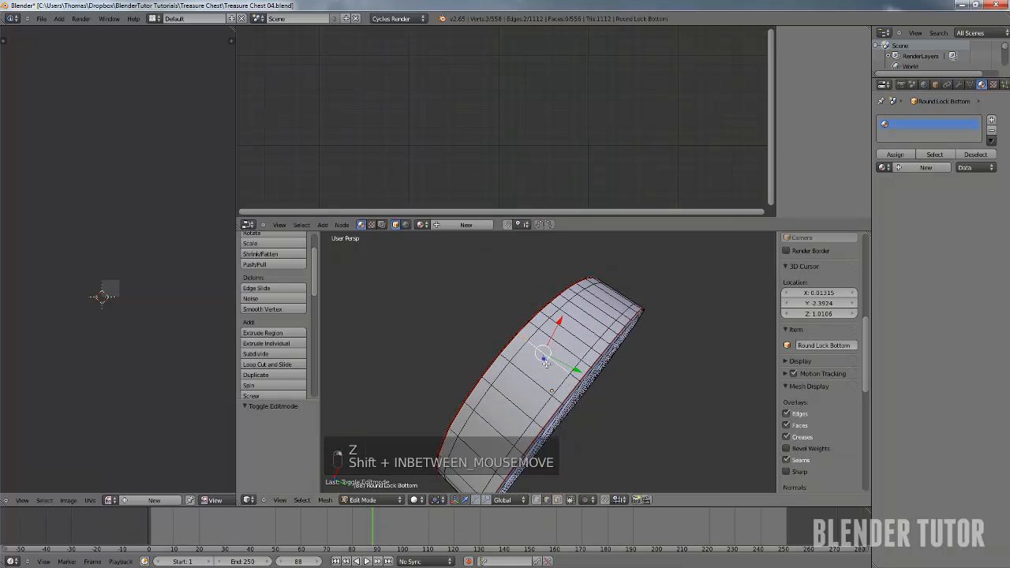
pyautogui.keyDown('shift'); pyautogui.rightClick(581, 380); pyautogui.keyUp('shift')
pyautogui.scroll(6, 571, 377)
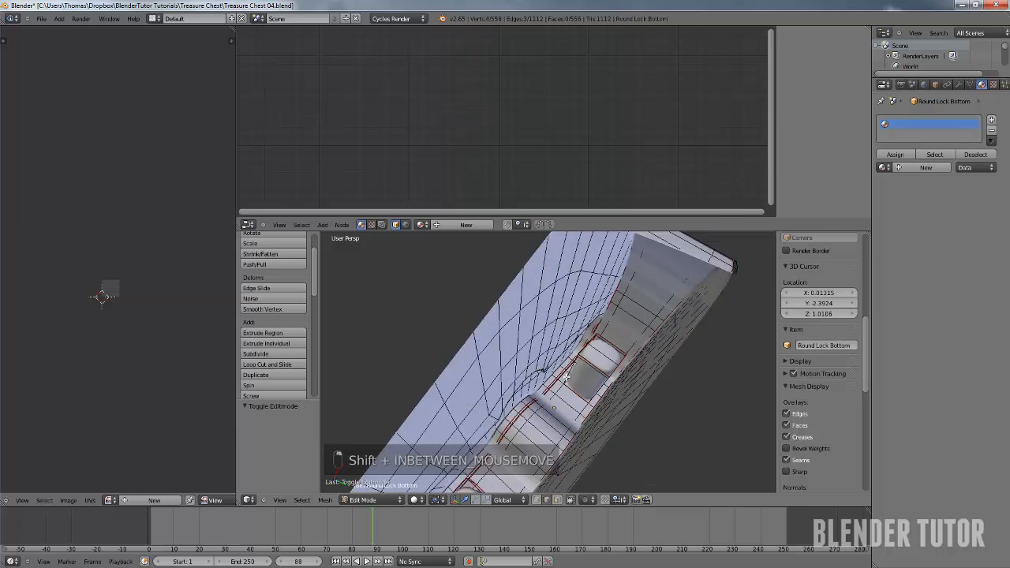
pyautogui.scroll(-7, 567, 377)
pyautogui.moveTo(573, 377); pyautogui.dragTo(566, 367, button='middle')
pyautogui.press('KP_5')
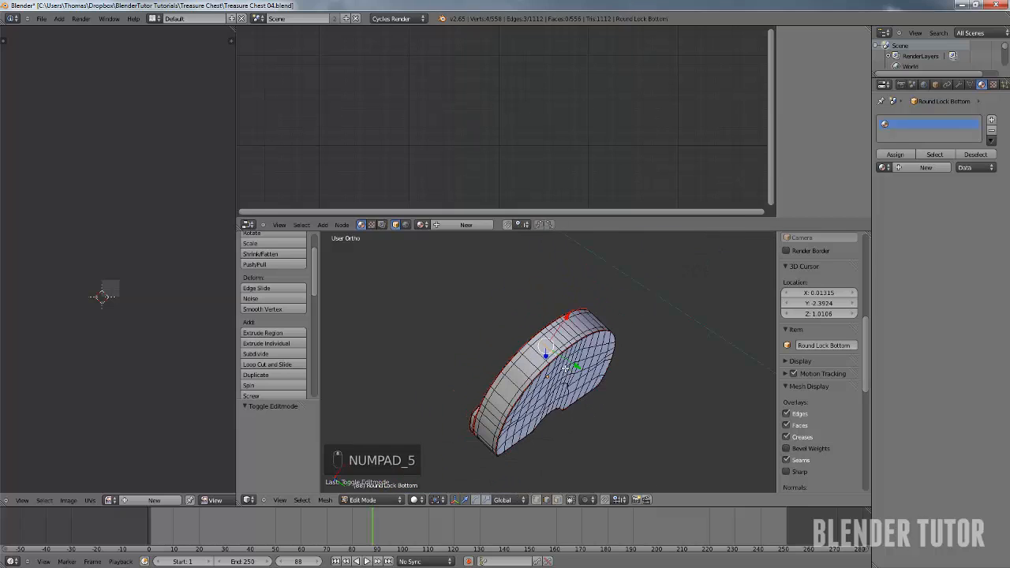
pyautogui.scroll(8, 565, 368)
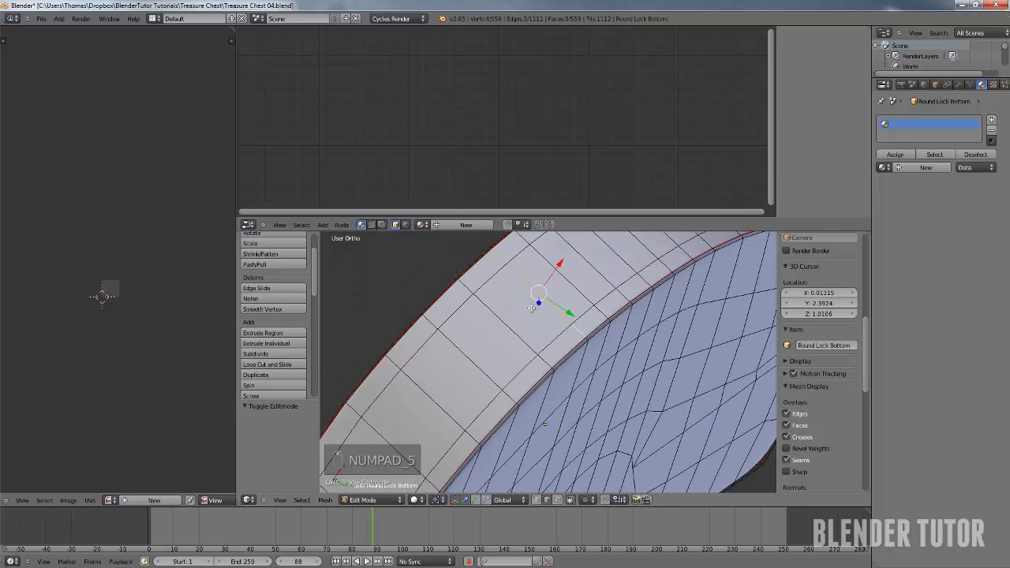
pyautogui.scroll(6, 532, 307)
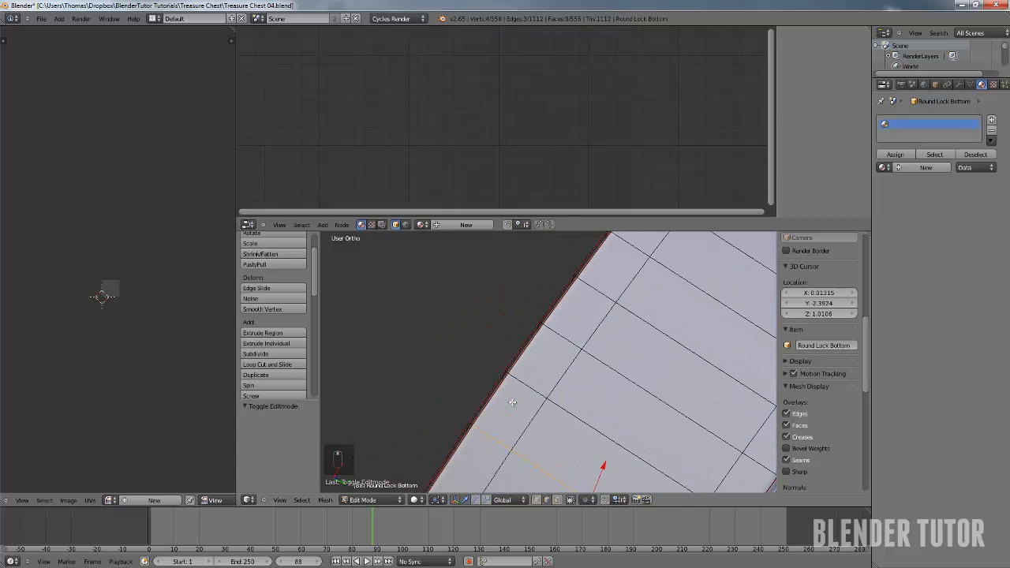
pyautogui.scroll(1, 497, 406)
pyautogui.moveTo(542, 412); pyautogui.dragTo(593, 407, button='middle')
pyautogui.hotkey('ctrl', 'e')
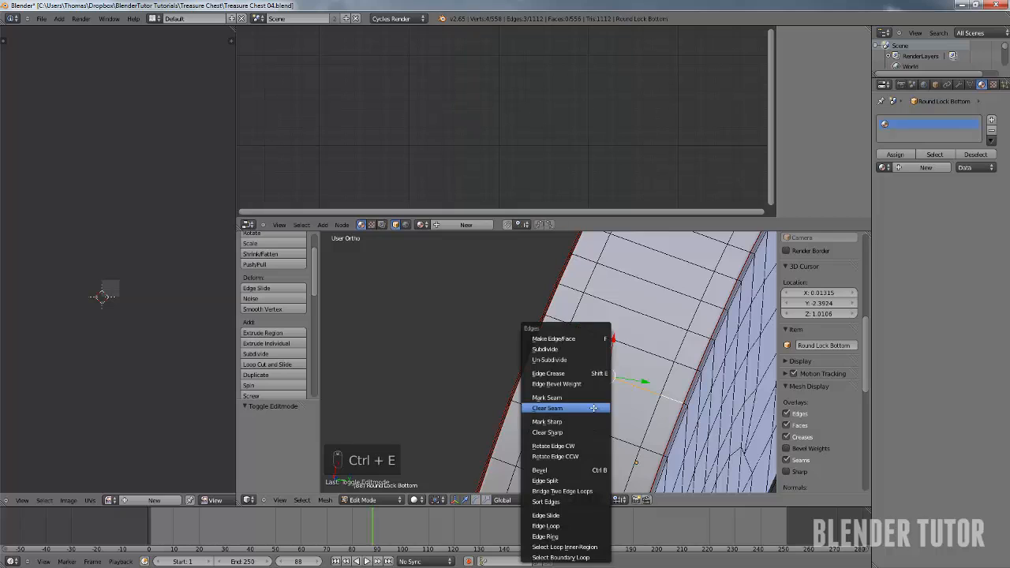
pyautogui.click(593, 408)
# Select the whole padlock body mesh, unwrap it along the seams and check the resulting UV layout
pyautogui.scroll(-2, 608, 406)
pyautogui.press('z')
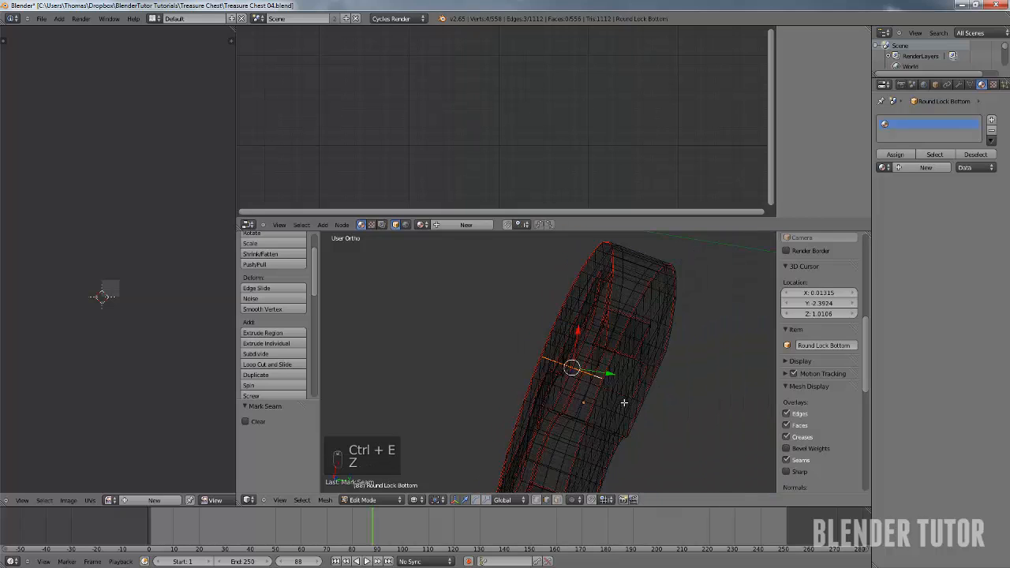
pyautogui.moveTo(616, 405); pyautogui.dragTo(679, 434, button='middle')
pyautogui.press('a')
pyautogui.press('a')
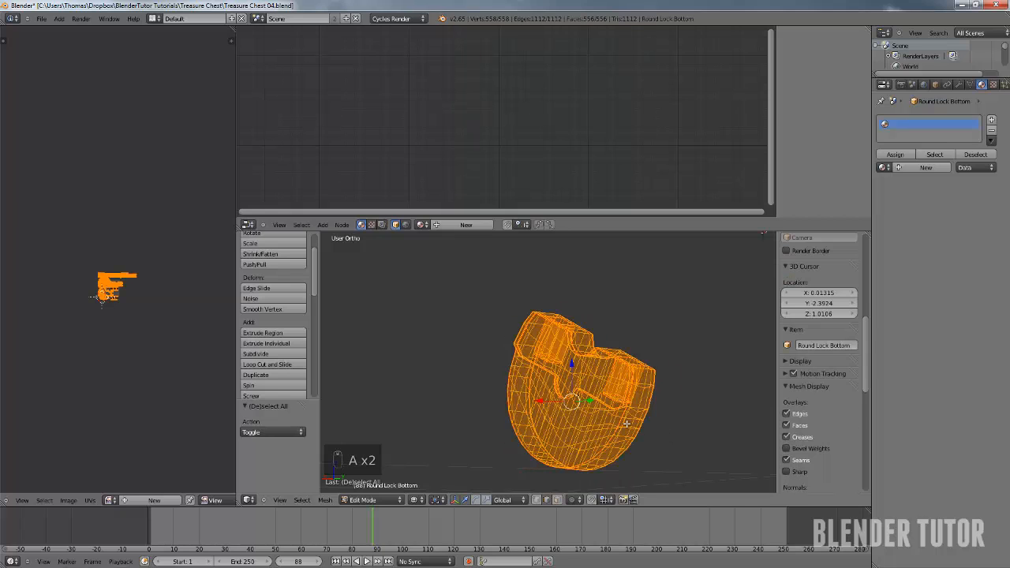
pyautogui.press('u')
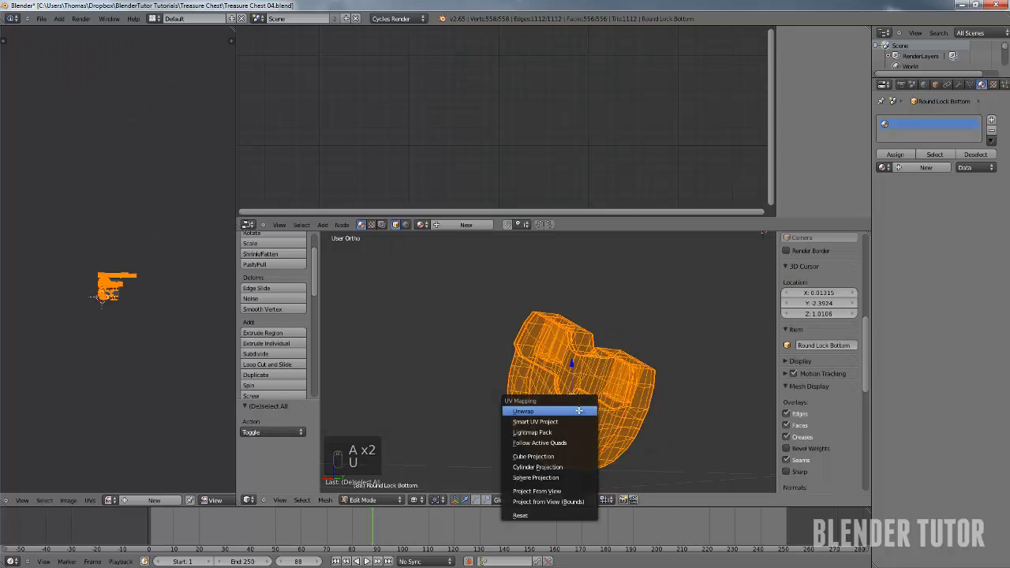
pyautogui.click(578, 410)
pyautogui.scroll(5, 79, 340)
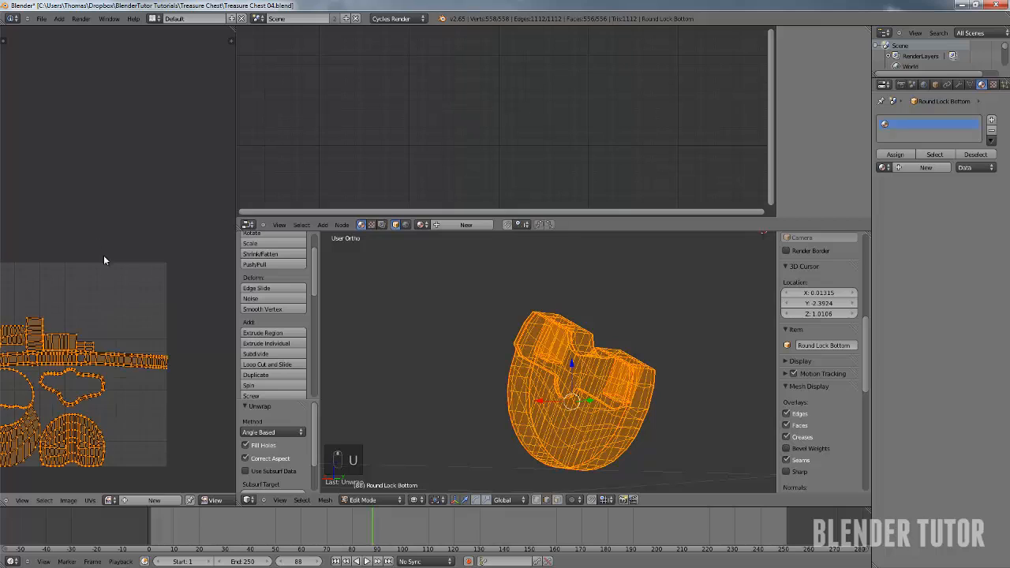
pyautogui.moveTo(40, 403); pyautogui.dragTo(108, 332, button='middle')
pyautogui.scroll(-2, 105, 298)
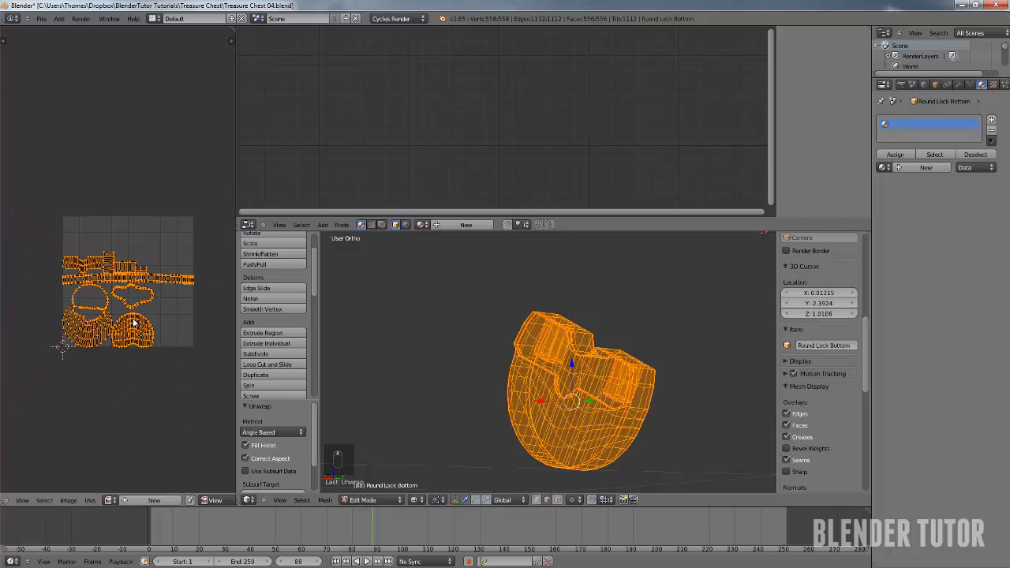
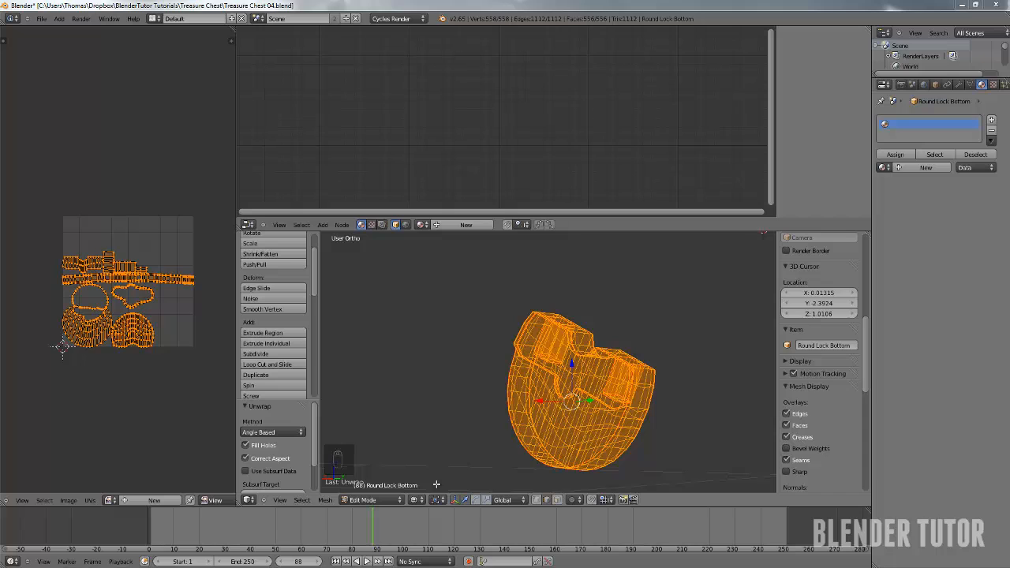
pyautogui.click(418, 500)
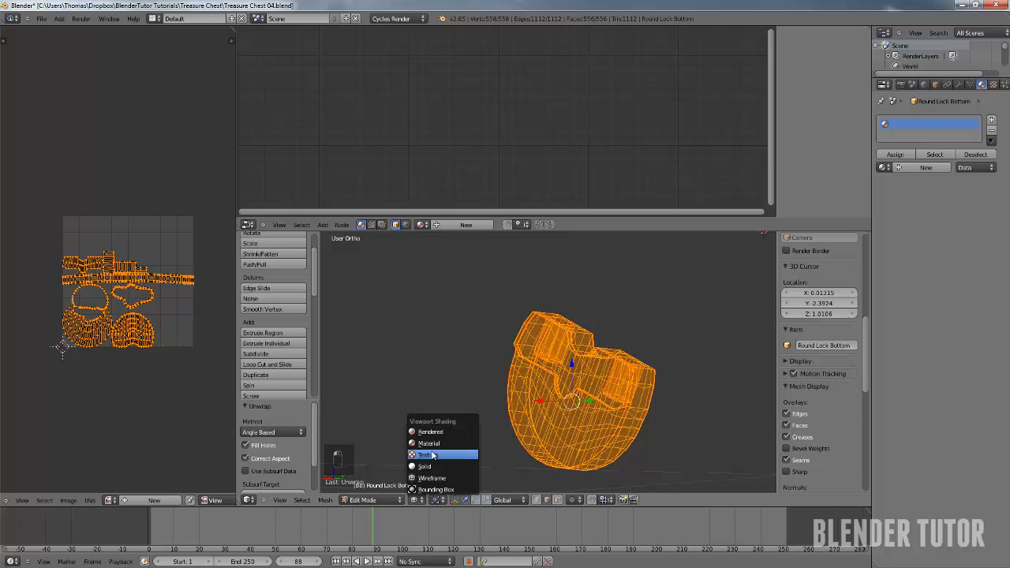
pyautogui.scroll(2, 560, 394)
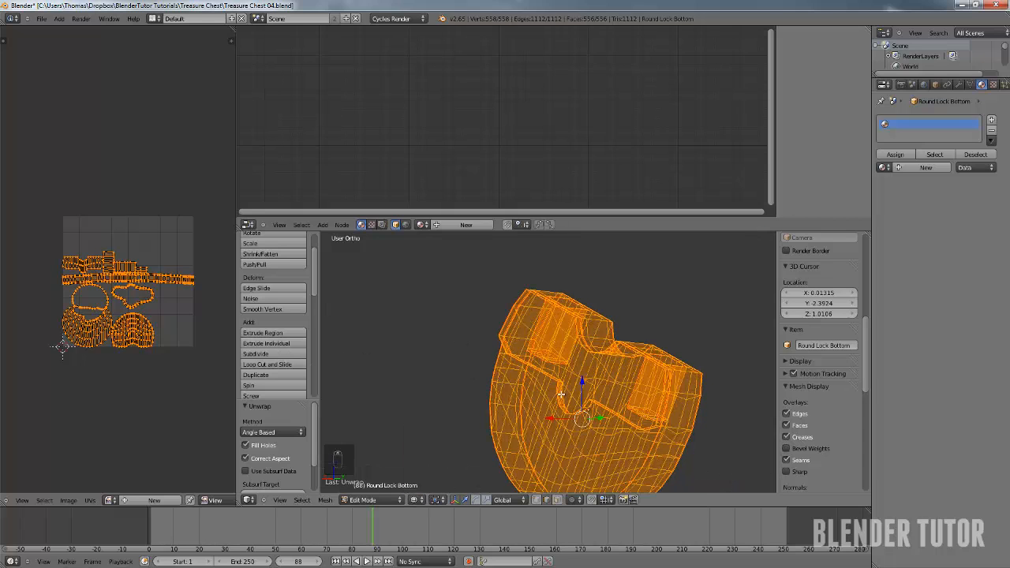
# Create a new material for the padlock body and name it Rusty Lock
pyautogui.moveTo(564, 403); pyautogui.dragTo(572, 462, button='middle')
pyautogui.click(917, 167)
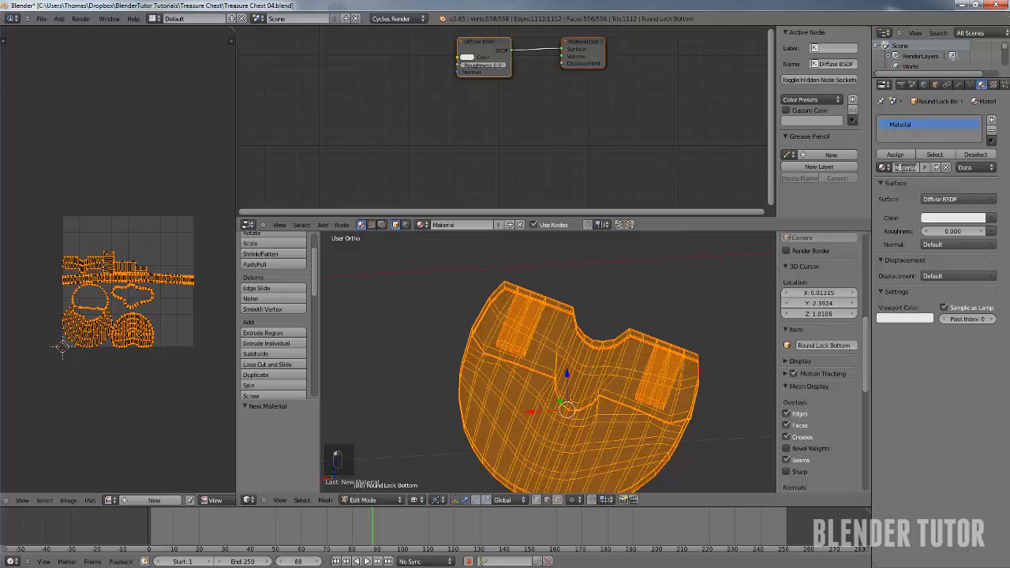
pyautogui.doubleClick(899, 168)
pyautogui.write('Rusty Lock')
pyautogui.press('Return')
pyautogui.moveTo(541, 370); pyautogui.dragTo(557, 398, button='middle')
pyautogui.scroll(-3, 557, 398)
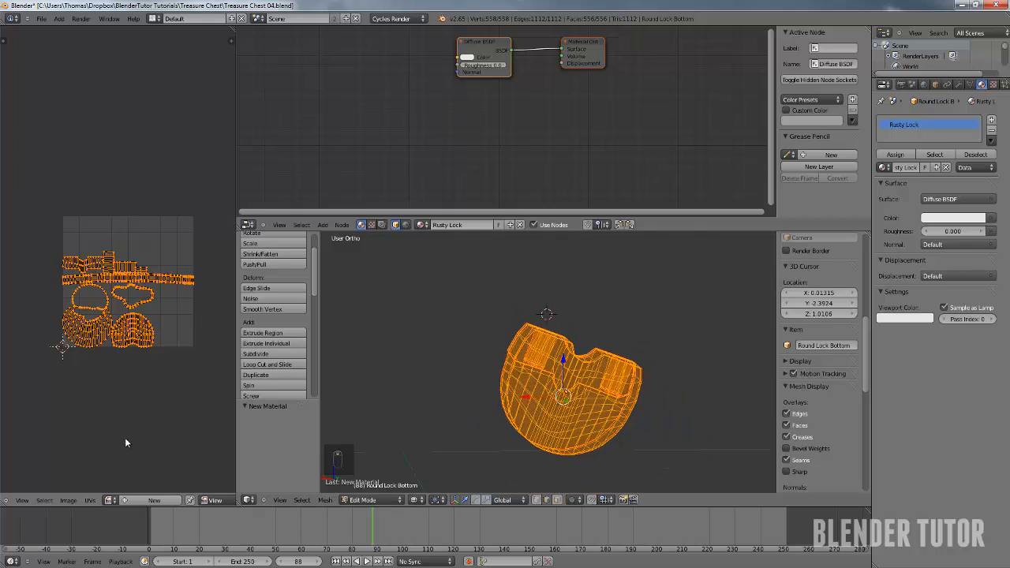
# Open the rust texture Rust0141_7_M.jpg from the Textures folder as the image behind the padlock's UV layout
pyautogui.click(70, 503)
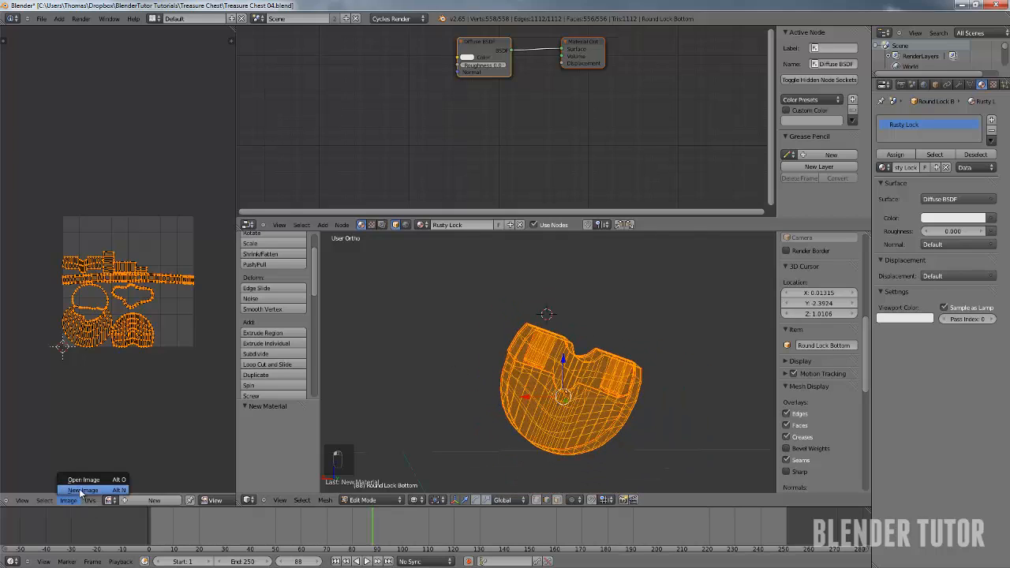
pyautogui.click(81, 491)
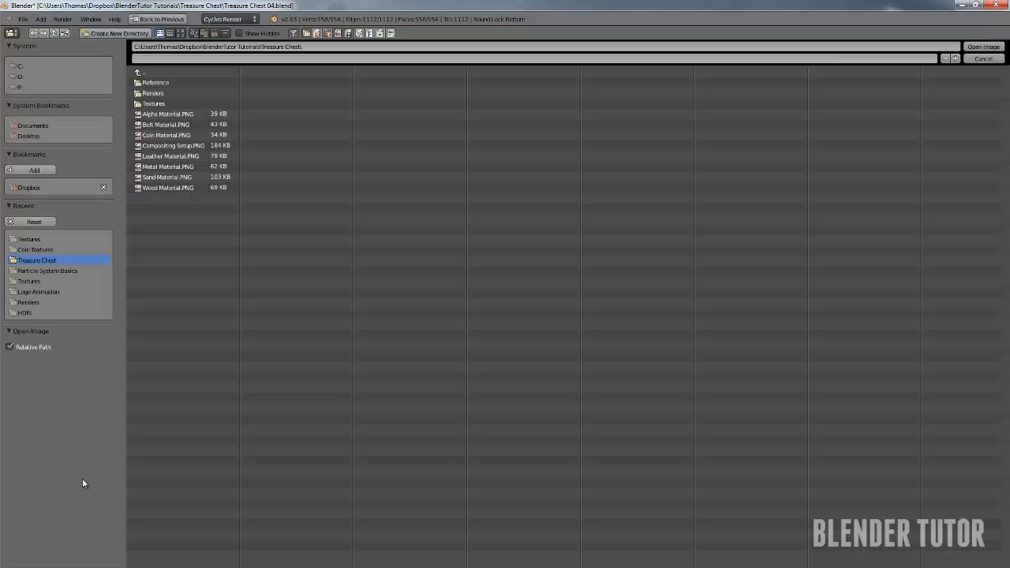
pyautogui.click(153, 103)
pyautogui.click(180, 33)
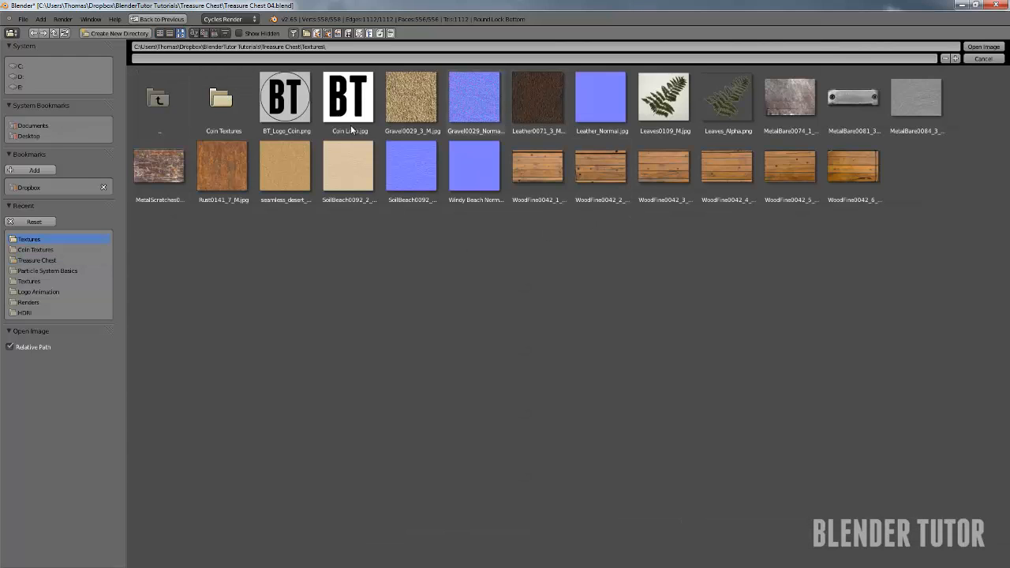
pyautogui.click(227, 162)
pyautogui.click(981, 48)
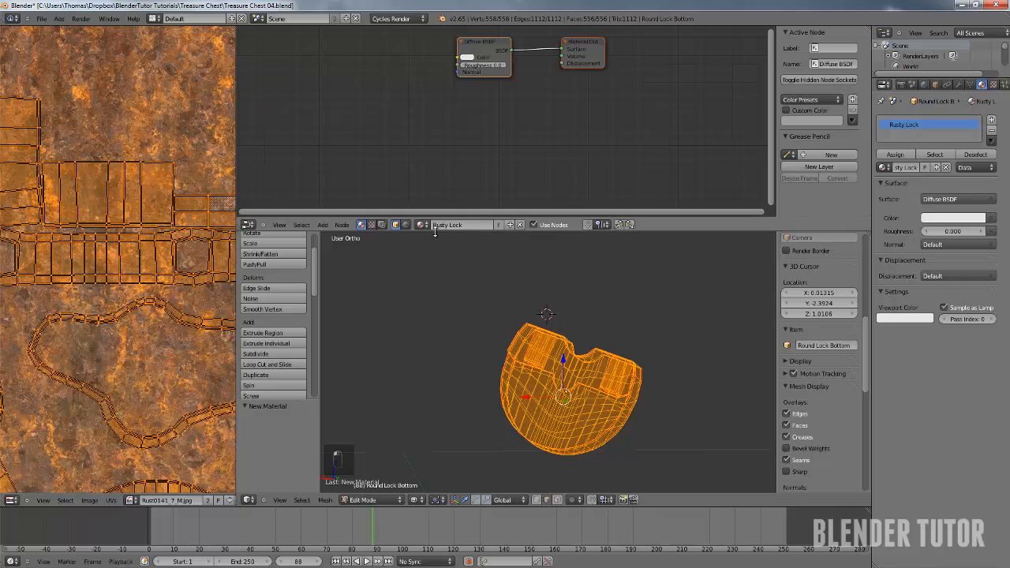
# Scale the padlock's UV layout up about 3.03 times, move it about 0.497 in X and 0.294 in Y, and leave edit mode
pyautogui.scroll(-3, 122, 257)
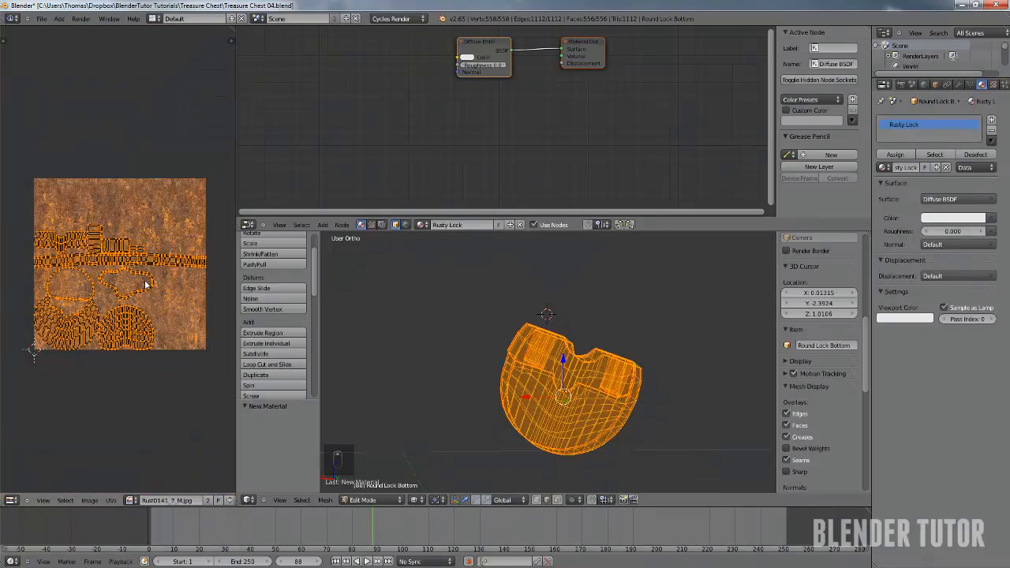
pyautogui.press('s')
pyautogui.click(176, 292)
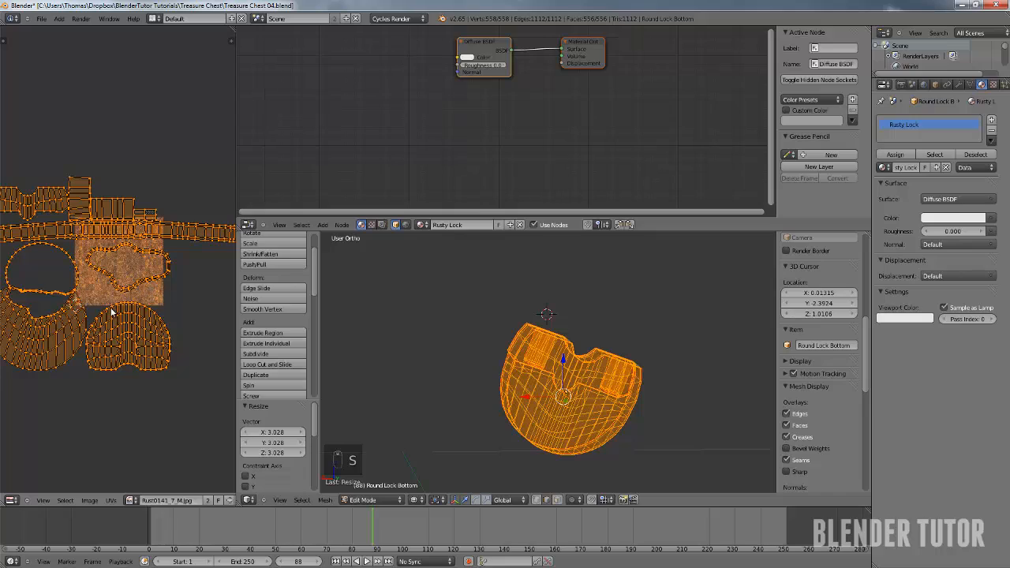
pyautogui.press('g')
pyautogui.click(155, 287)
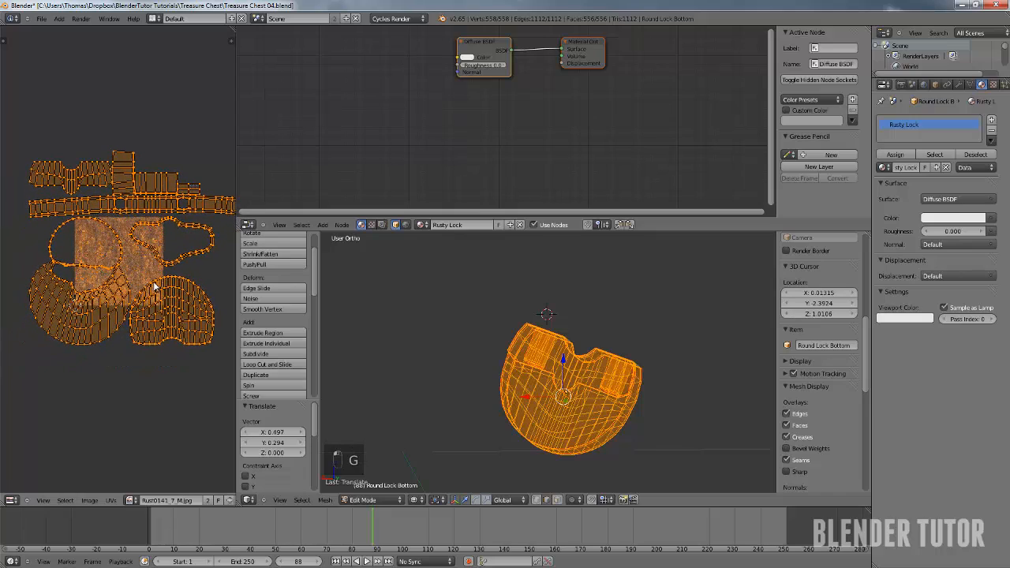
pyautogui.scroll(4, 79, 292)
pyautogui.moveTo(96, 289); pyautogui.dragTo(163, 297, button='middle')
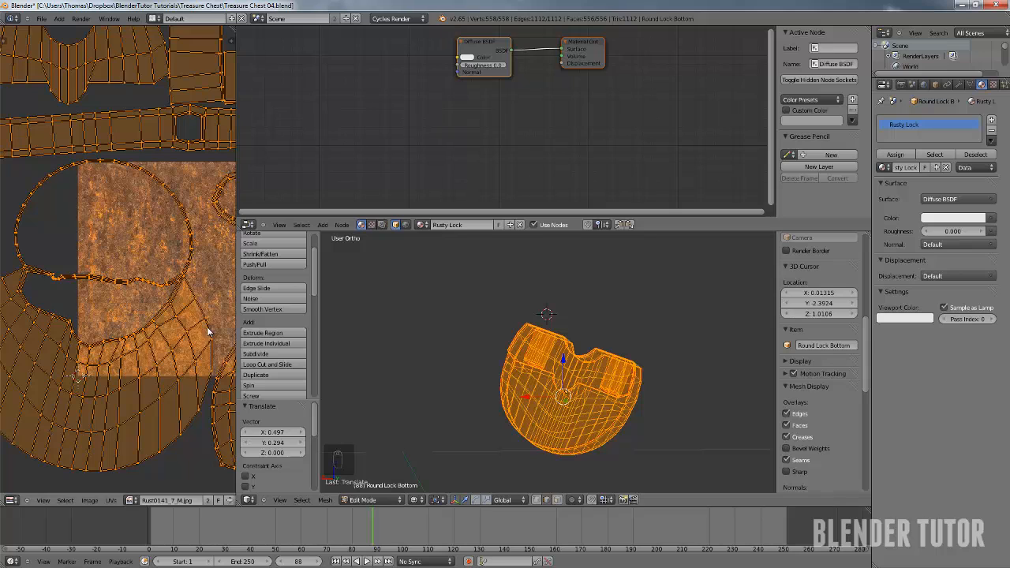
pyautogui.scroll(-2, 173, 315)
pyautogui.press('Tab')
pyautogui.press('Tab')
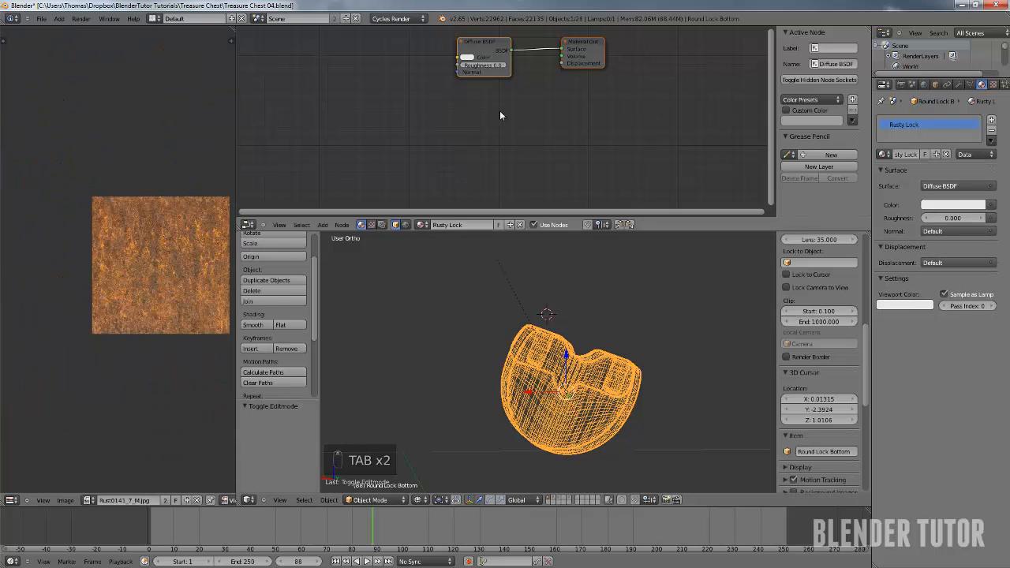
# Add an Image Texture node using Rust0141_7_M.jpg and link its color to the Diffuse BSDF color
pyautogui.moveTo(499, 116); pyautogui.dragTo(472, 186, button='middle')
pyautogui.hotkey('shift', 'a')
pyautogui.moveTo(369, 149)
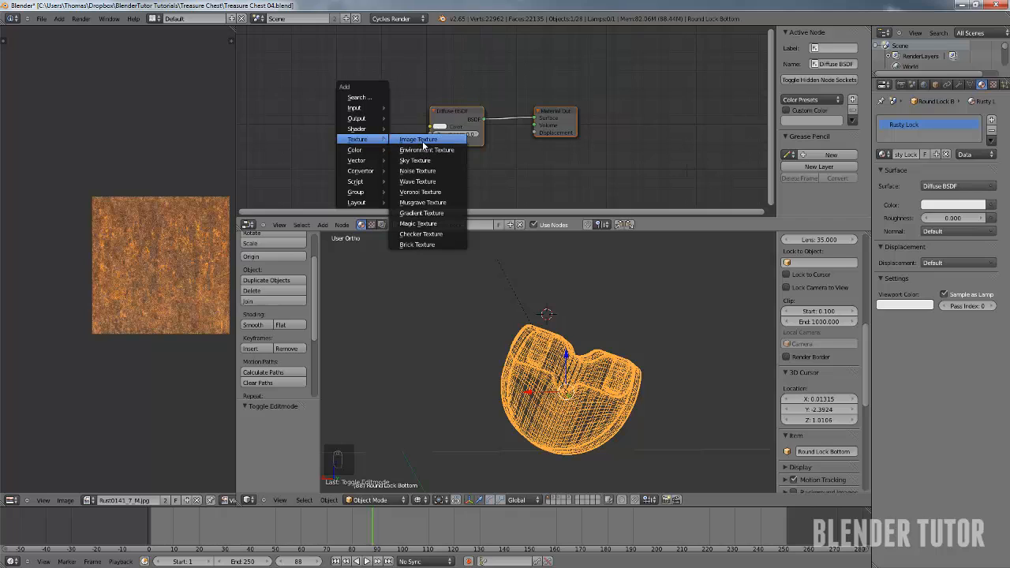
pyautogui.click(418, 138)
pyautogui.click(325, 142)
pyautogui.click(323, 142)
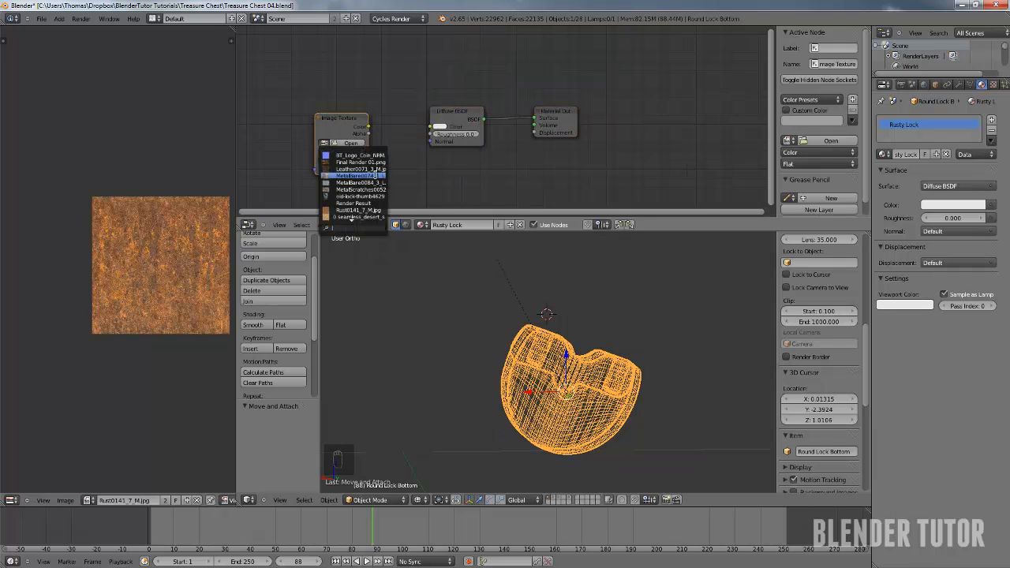
pyautogui.click(365, 210)
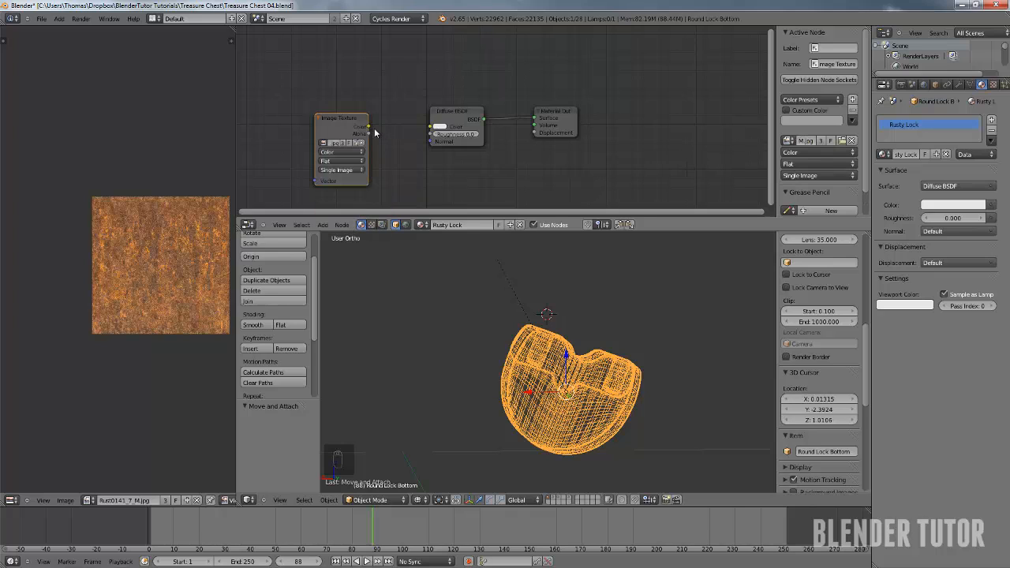
pyautogui.moveTo(367, 126); pyautogui.dragTo(430, 126)
# Add a Multiply color mix node with factor 0.15, feeding the rust image into Color2 and its output into the material's displacement
pyautogui.hotkey('shift', 's')
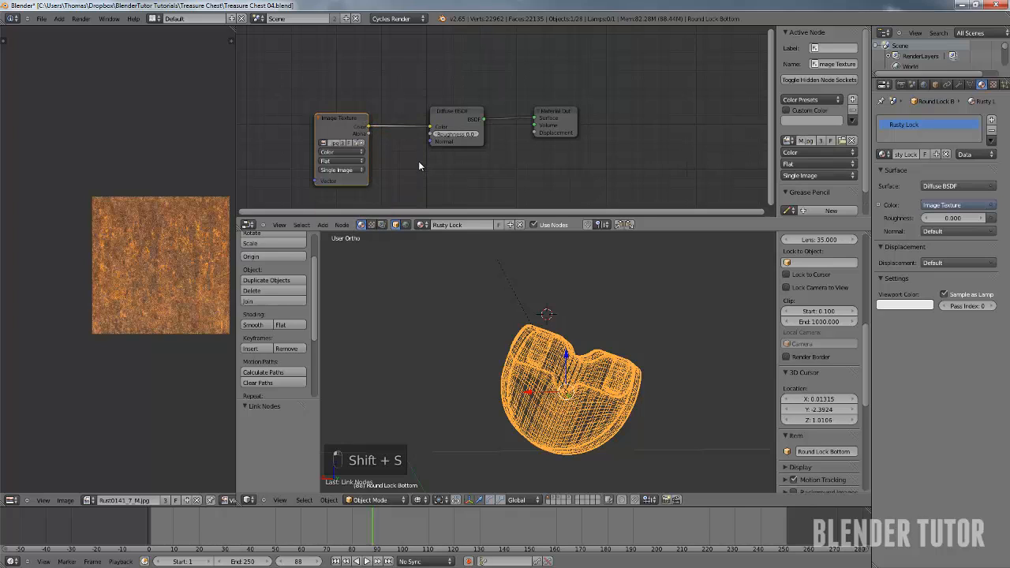
pyautogui.hotkey('shift', 'a')
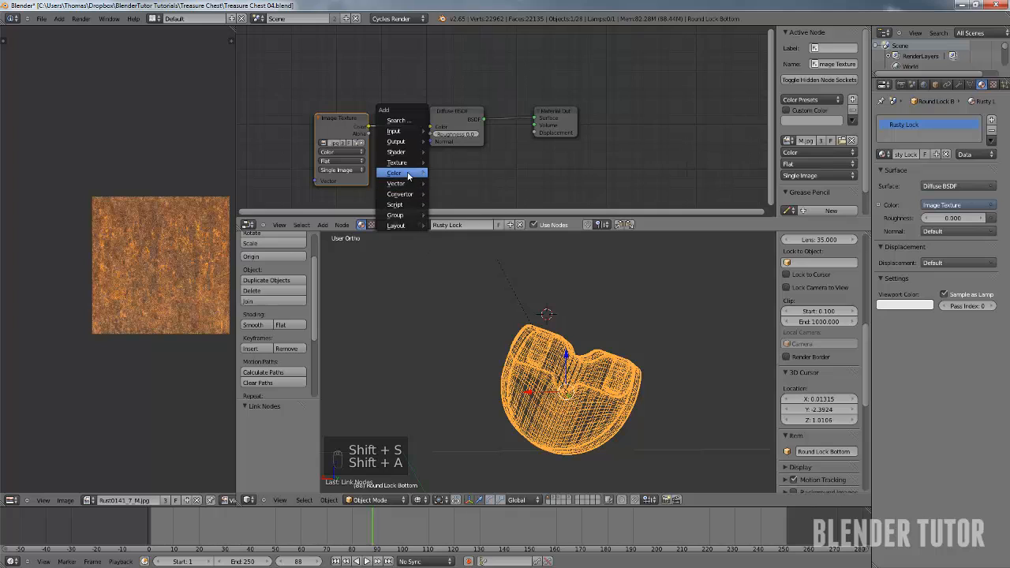
pyautogui.moveTo(410, 173)
pyautogui.click(462, 195)
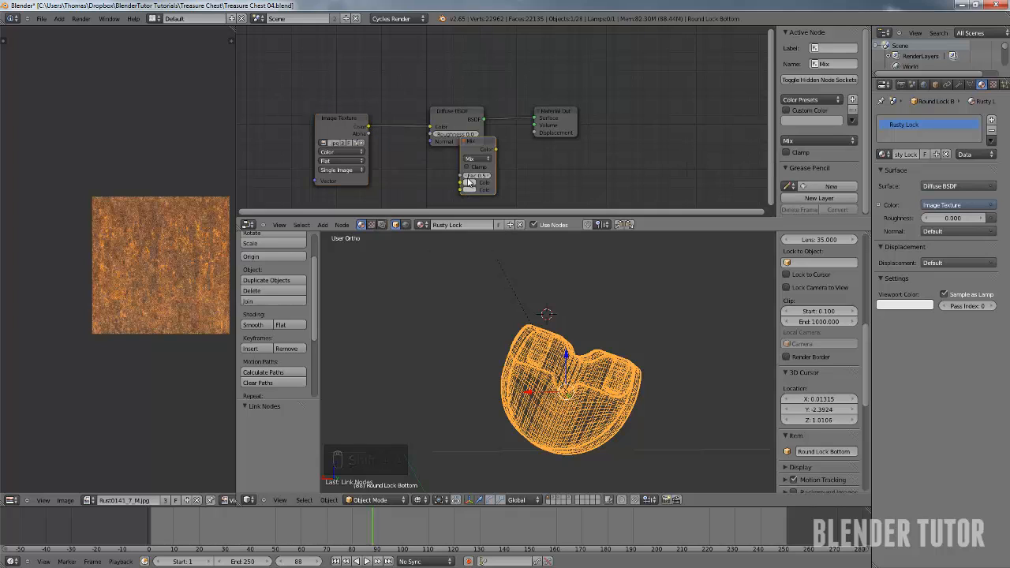
pyautogui.click(468, 162)
pyautogui.click(470, 175)
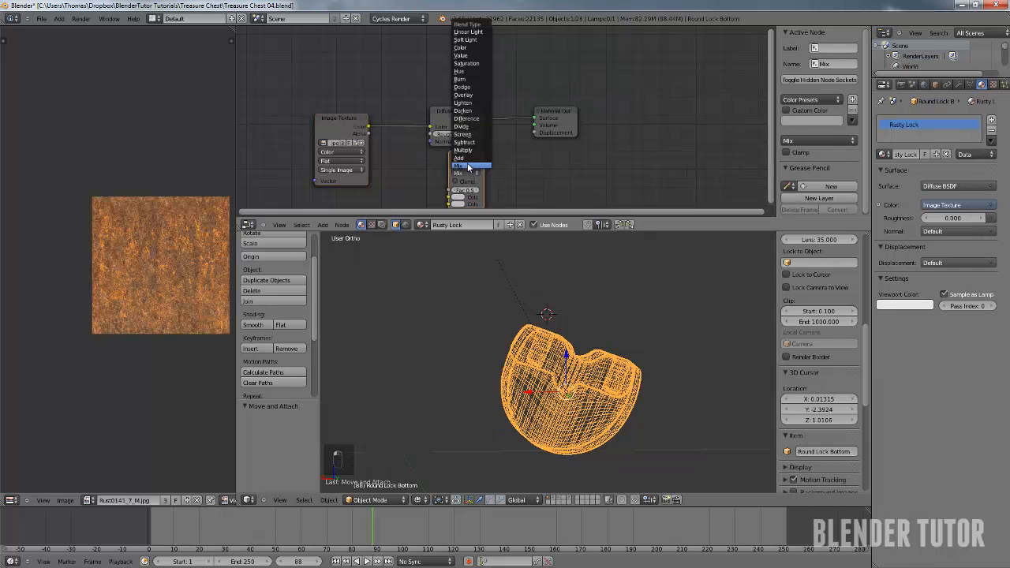
pyautogui.click(463, 150)
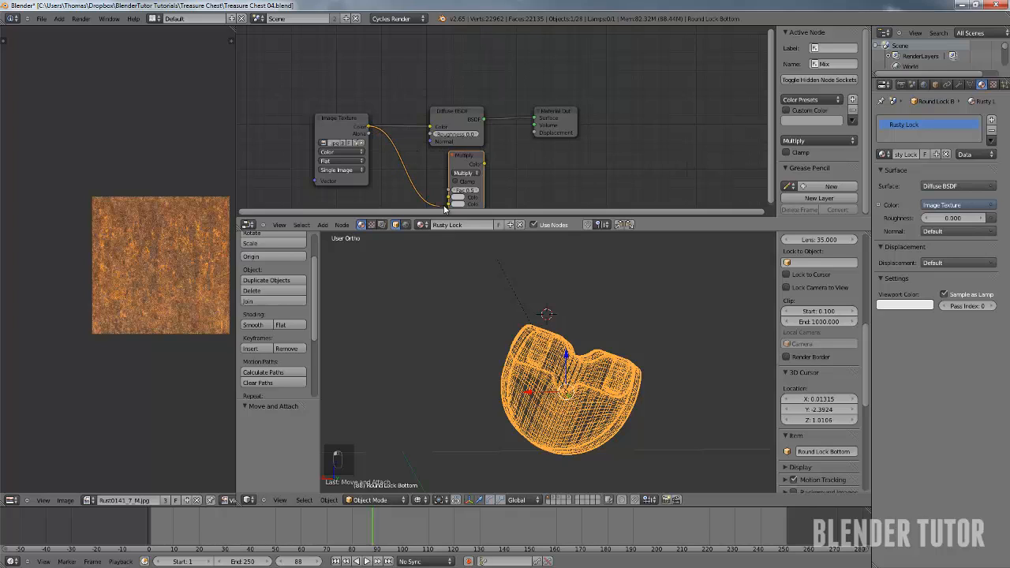
pyautogui.moveTo(444, 207); pyautogui.dragTo(448, 204)
pyautogui.moveTo(532, 133); pyautogui.dragTo(534, 132)
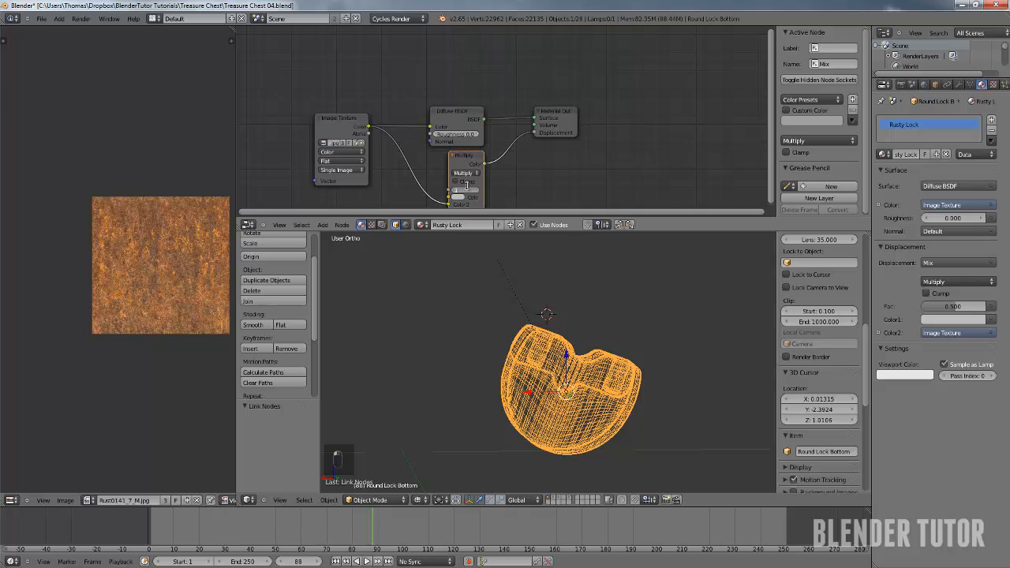
pyautogui.moveTo(415, 180); pyautogui.dragTo(458, 112, button='middle')
# Show the padlock body in textured shading and inspect the rust mapping up close
pyautogui.click(420, 500)
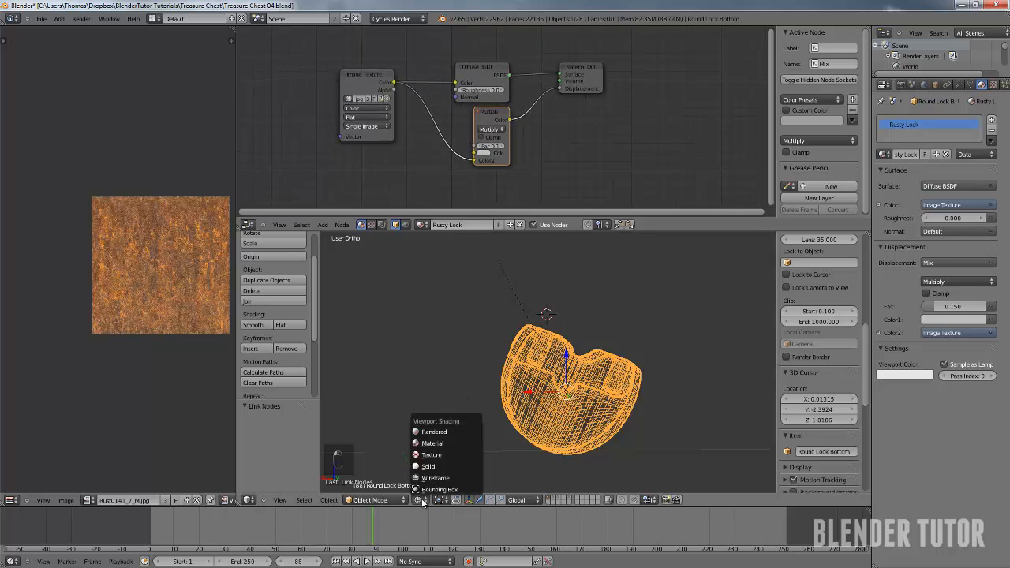
pyautogui.click(434, 455)
pyautogui.moveTo(563, 387)
pyautogui.mouseDown(button='middle')
pyautogui.moveTo(474, 362)
pyautogui.moveTo(544, 391)
pyautogui.moveTo(491, 424)
pyautogui.moveTo(473, 478)
pyautogui.moveTo(498, 370)
pyautogui.moveTo(581, 389)
pyautogui.moveTo(505, 405)
pyautogui.moveTo(525, 418)
pyautogui.moveTo(520, 359)
pyautogui.moveTo(588, 315)
pyautogui.moveTo(626, 338)
pyautogui.moveTo(521, 447)
pyautogui.moveTo(473, 434)
pyautogui.mouseUp(button='middle')
pyautogui.scroll(3, 504, 404)
pyautogui.scroll(3, 520, 360)
pyautogui.scroll(-1, 522, 359)
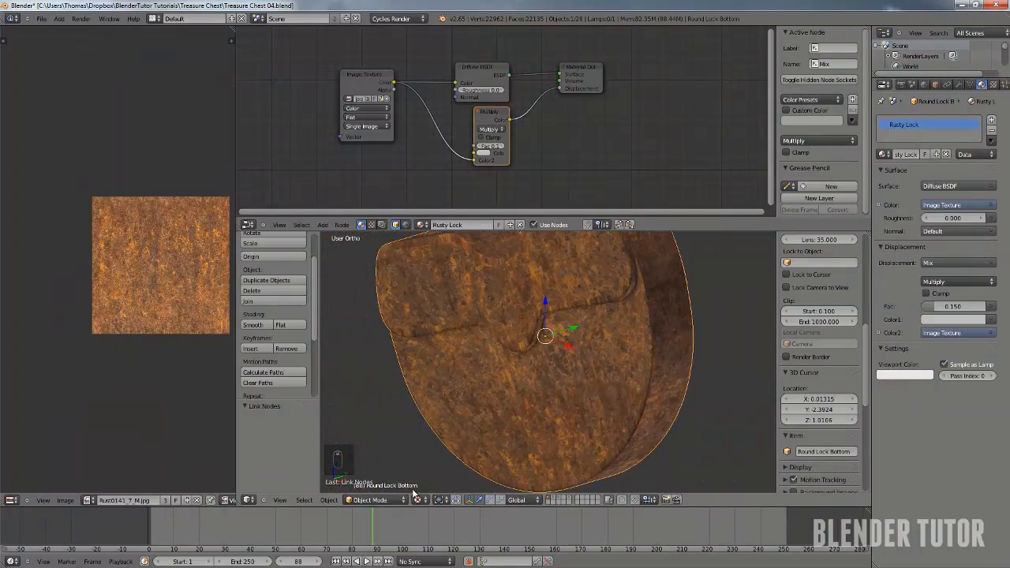
# Preview the padlock body in rendered shading with perspective view and check the rust material from several sides
pyautogui.click(416, 499)
pyautogui.click(429, 422)
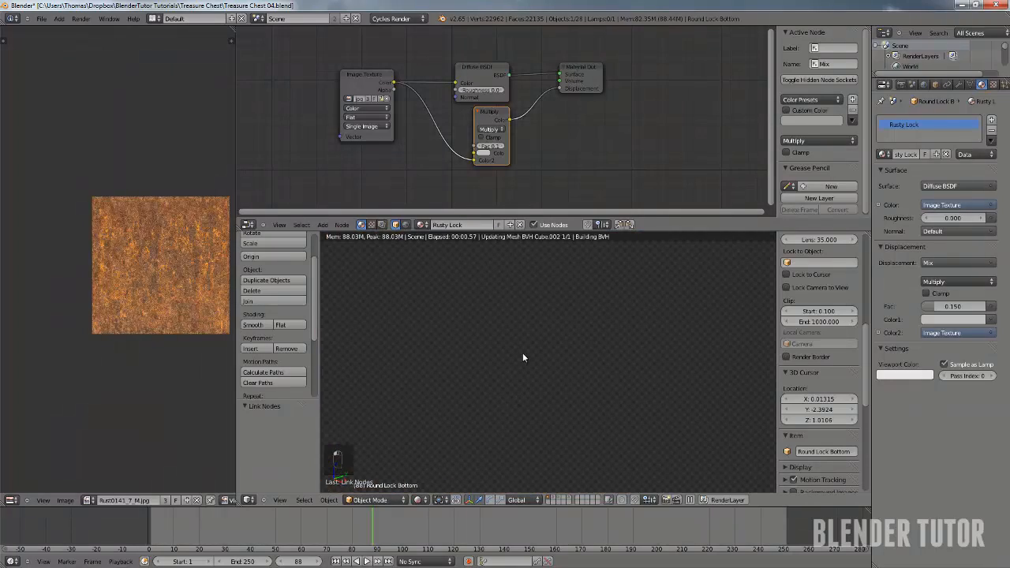
pyautogui.moveTo(623, 316); pyautogui.dragTo(538, 312, button='middle')
pyautogui.press('KP_5')
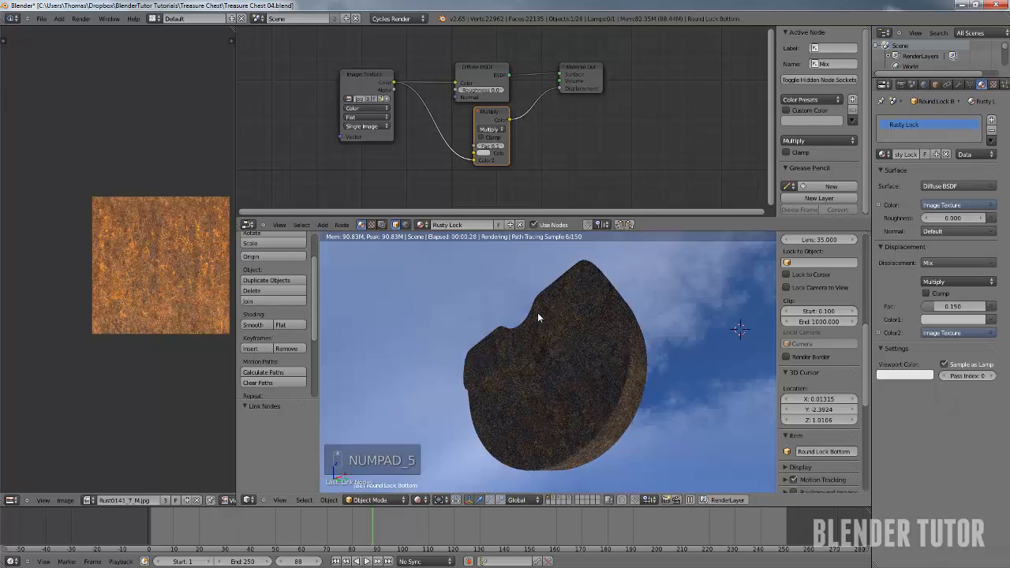
pyautogui.moveTo(597, 354); pyautogui.dragTo(563, 300, button='middle')
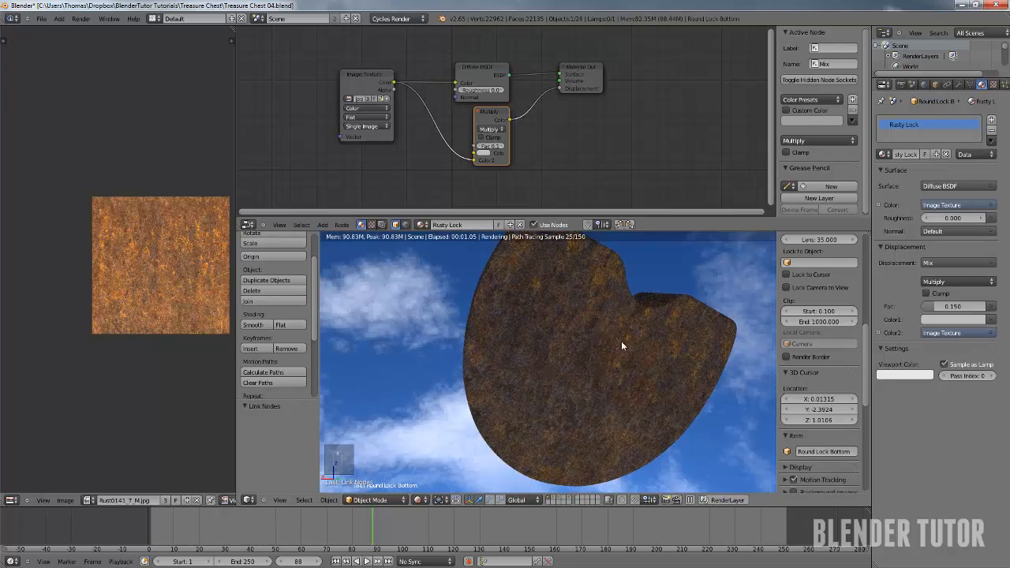
pyautogui.moveTo(621, 340); pyautogui.dragTo(533, 335, button='middle')
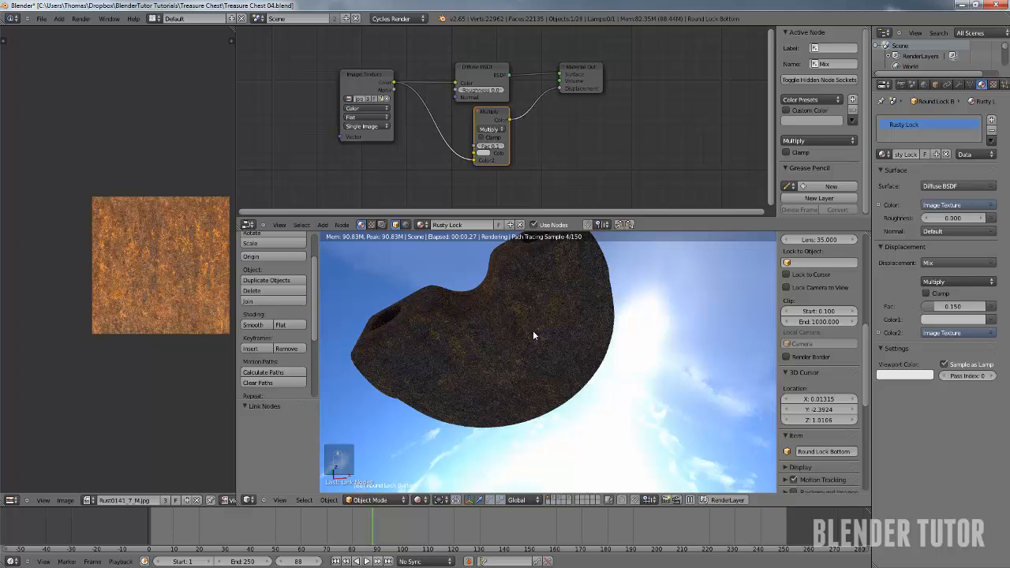
# Return to solid shading, unhide all hidden objects and view the whole chest through the camera
pyautogui.click(420, 500)
pyautogui.click(433, 469)
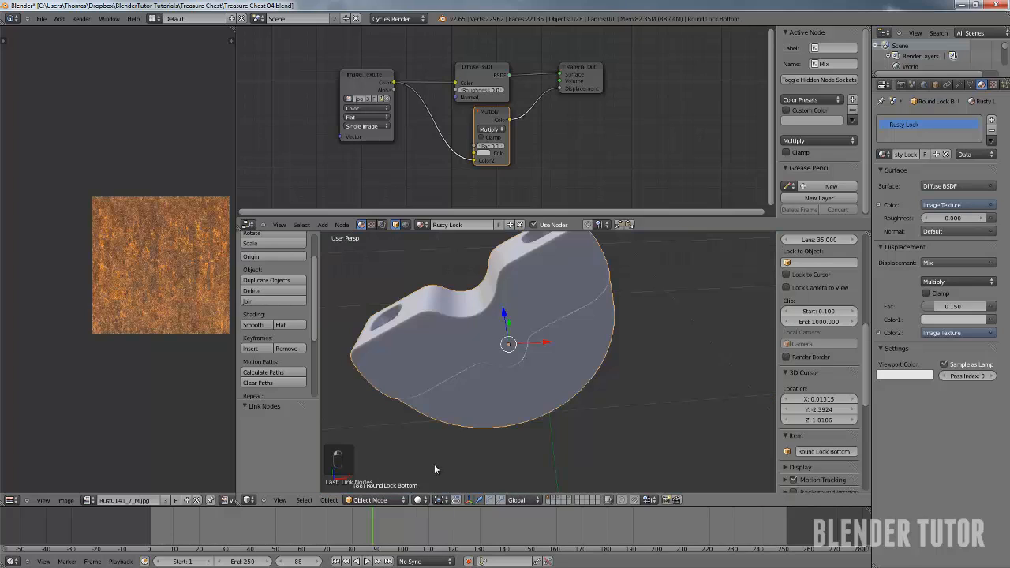
pyautogui.moveTo(490, 318); pyautogui.dragTo(507, 284, button='middle')
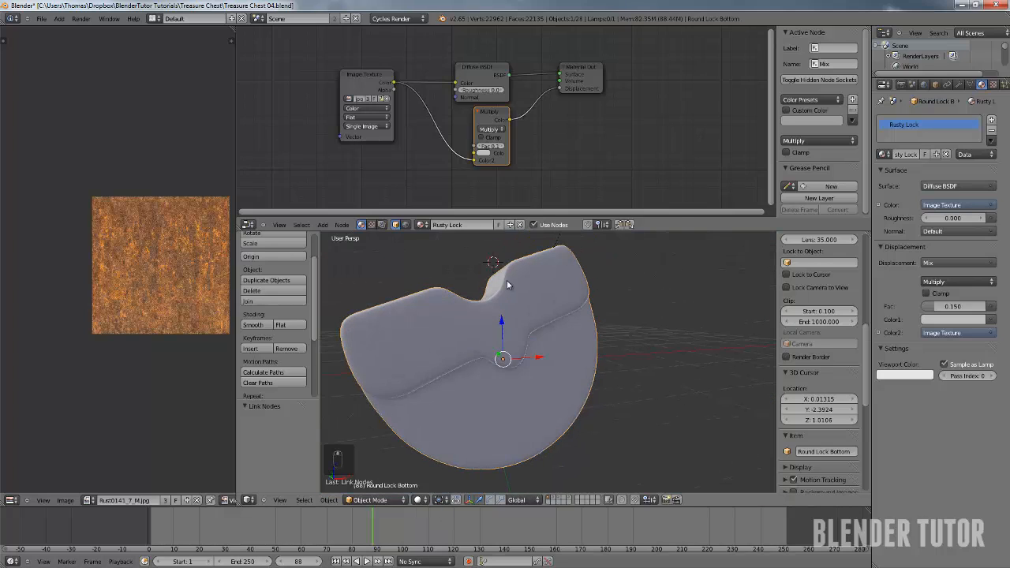
pyautogui.hotkey('alt', 'h')
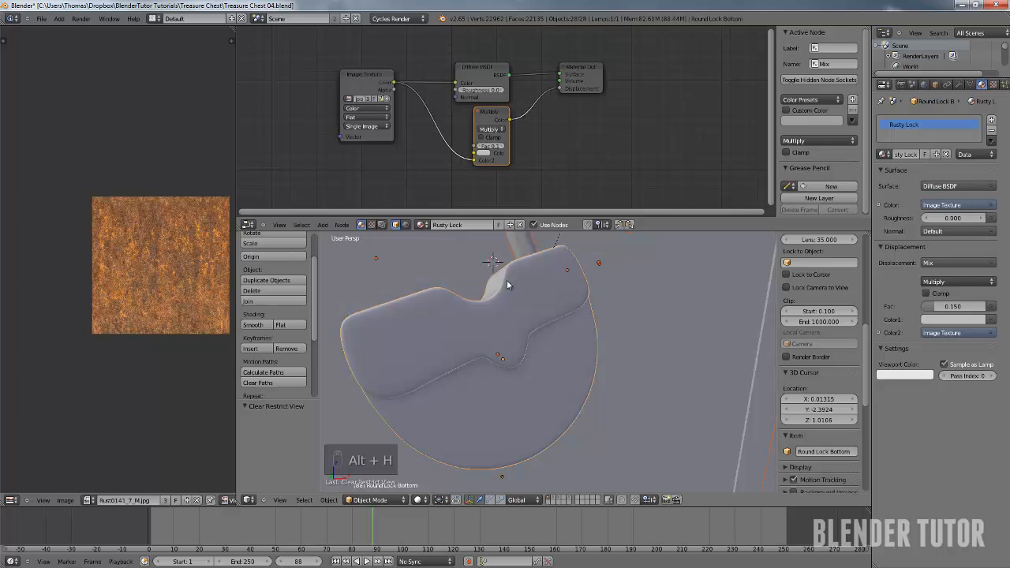
pyautogui.press('KP_0')
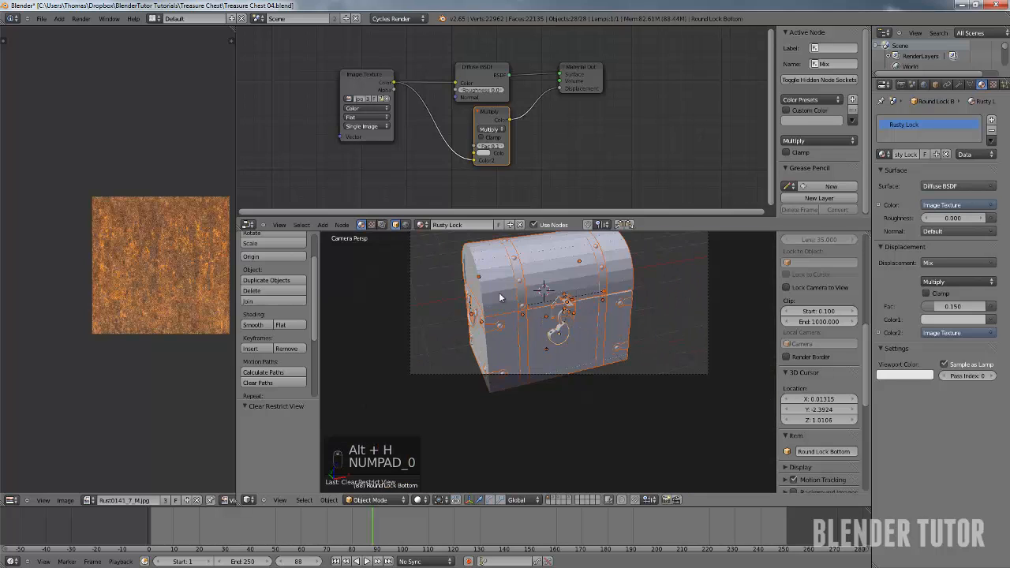
pyautogui.keyDown('shift'); pyautogui.moveTo(498, 293); pyautogui.dragTo(528, 362, button='middle'); pyautogui.keyUp('shift')
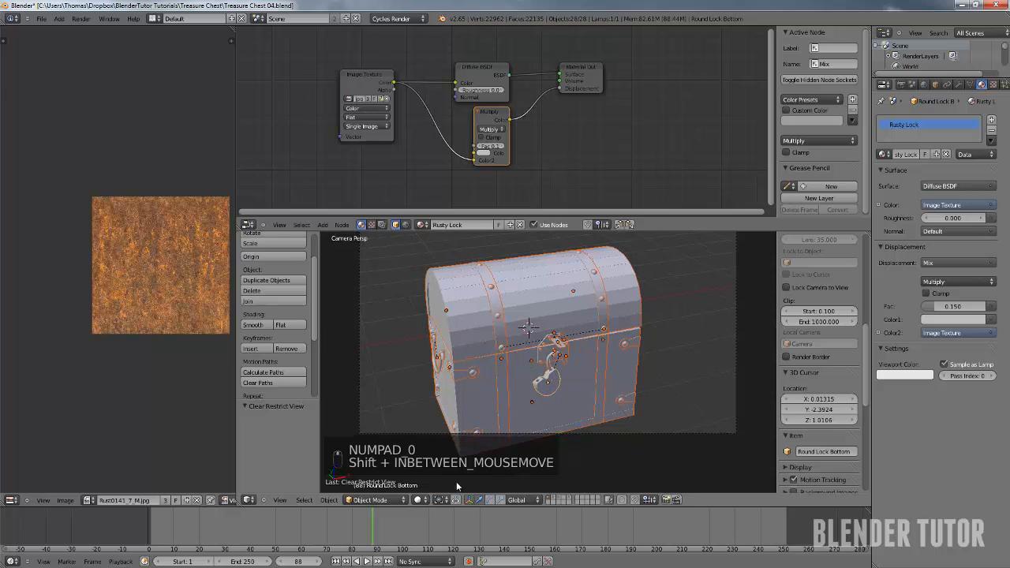
# Preview the whole chest in rendered shading and examine the rusty padlock against the other materials
pyautogui.click(419, 500)
pyautogui.click(446, 419)
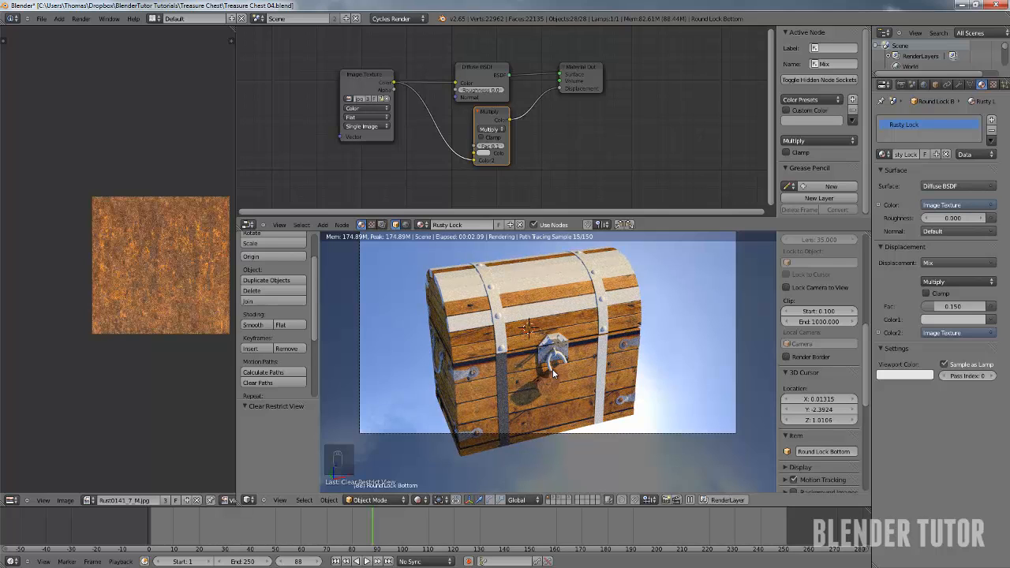
pyautogui.scroll(3, 569, 387)
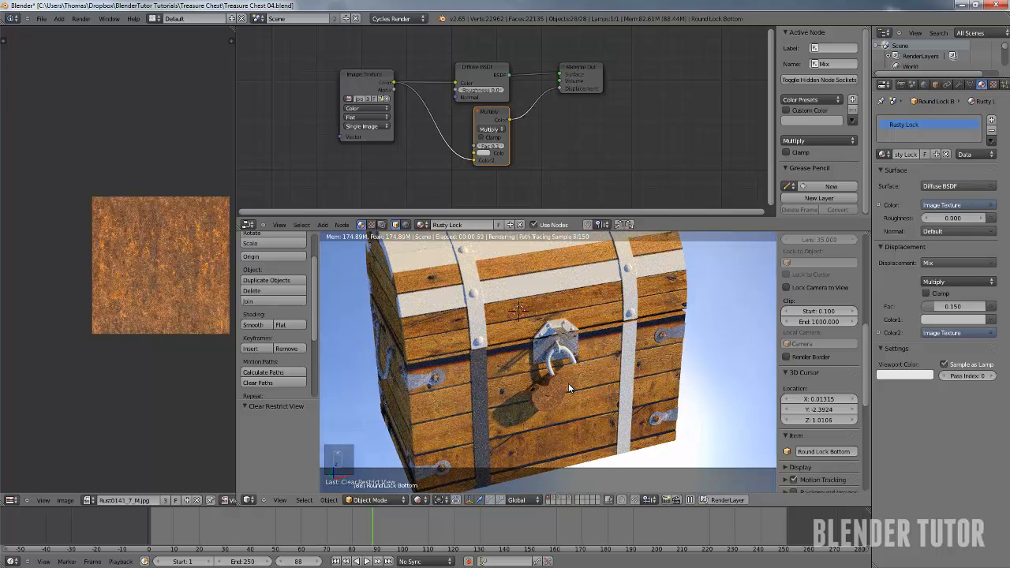
pyautogui.moveTo(567, 382)
pyautogui.keyDown('shift'); pyautogui.mouseDown(button='middle')
pyautogui.moveTo(562, 363)
pyautogui.moveTo(563, 394)
pyautogui.mouseUp(button='middle'); pyautogui.keyUp('shift')
# Switch back to solid shading and select the chest's wooden lid
pyautogui.click(418, 499)
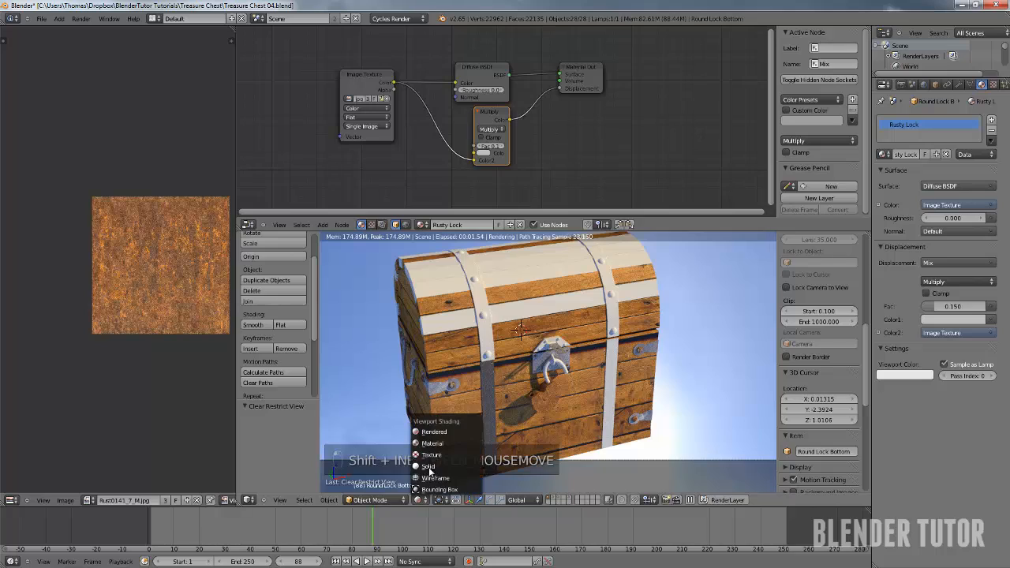
pyautogui.click(370, 464)
pyautogui.scroll(-4, 457, 376)
pyautogui.scroll(5, 458, 376)
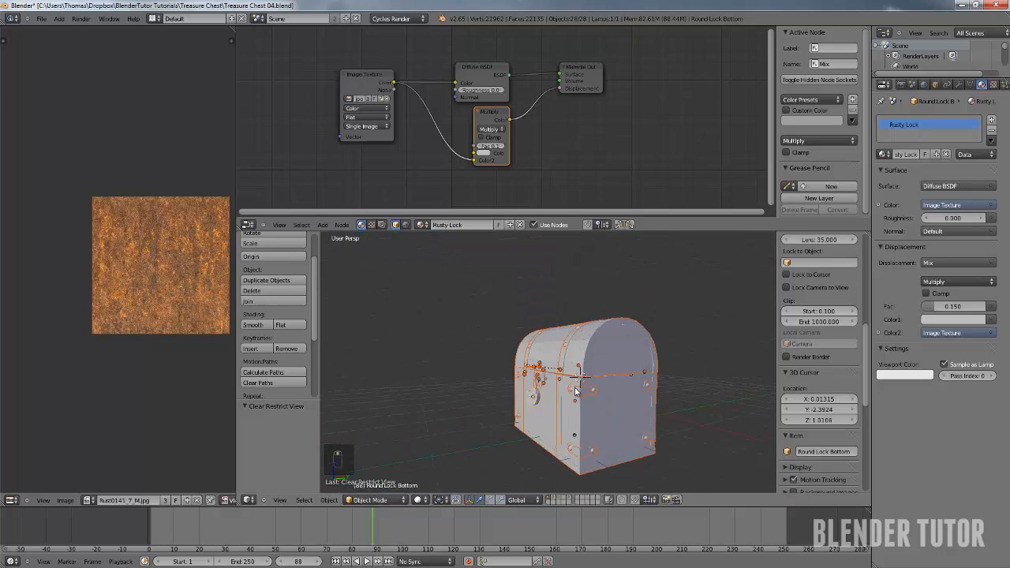
pyautogui.rightClick(604, 360)
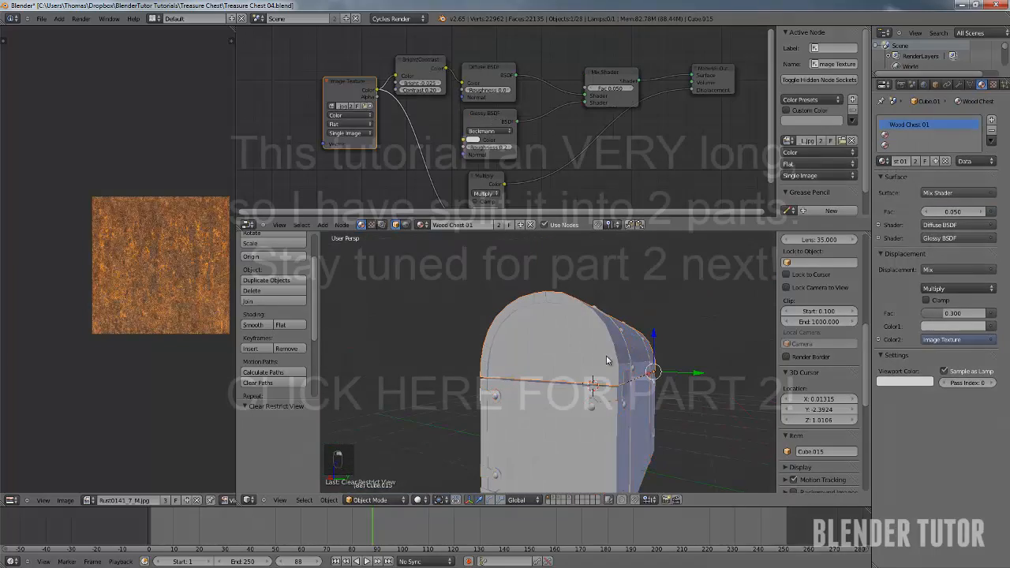